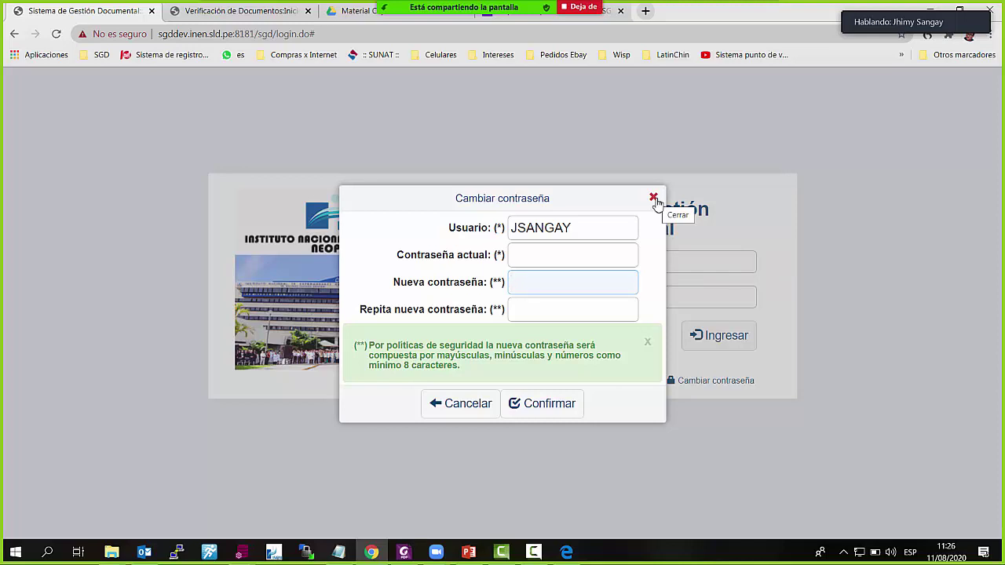
Dismiss the Cambiar contraseña dialog and submit the account password to log in
left_click(577, 254)
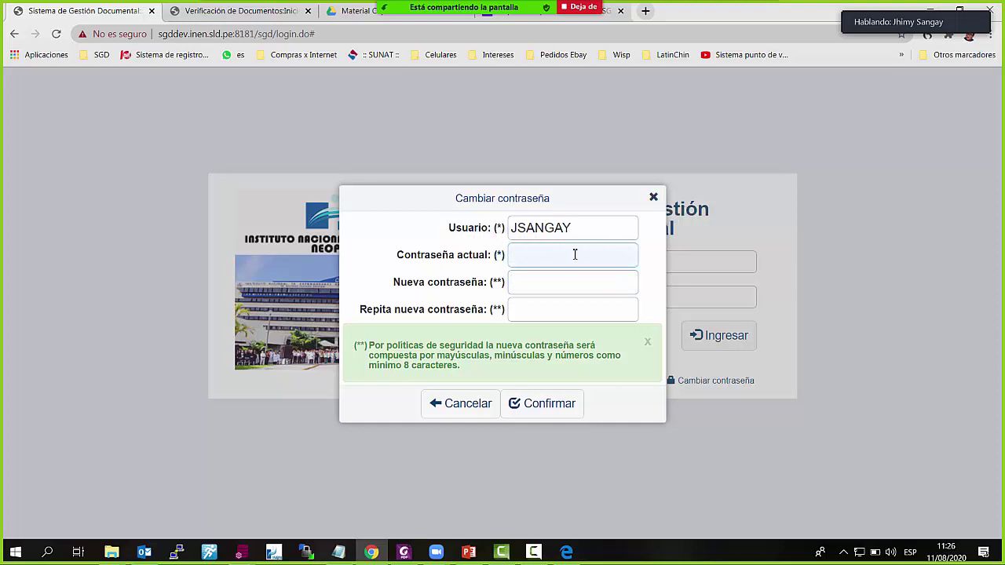
left_click(653, 197)
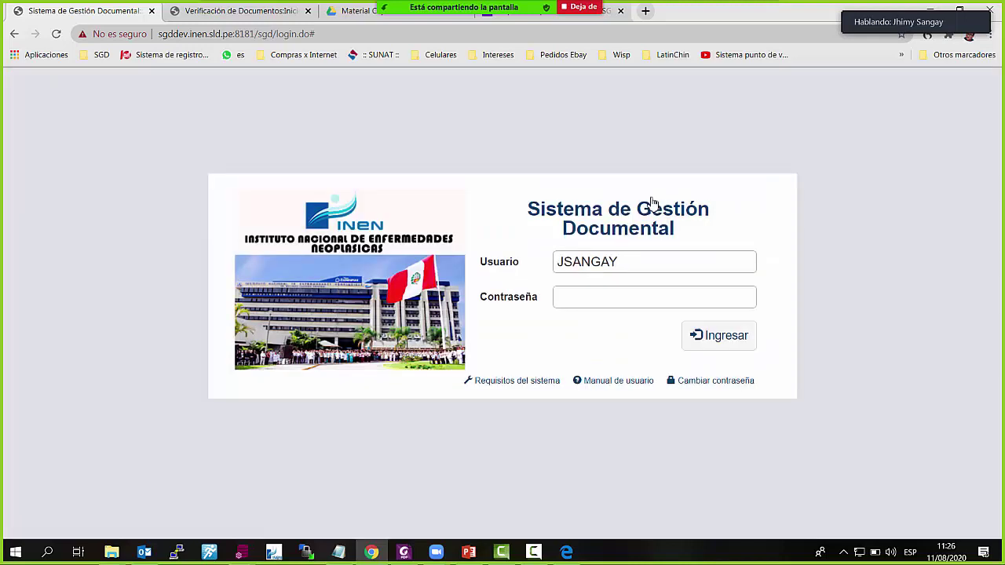
left_click(600, 293)
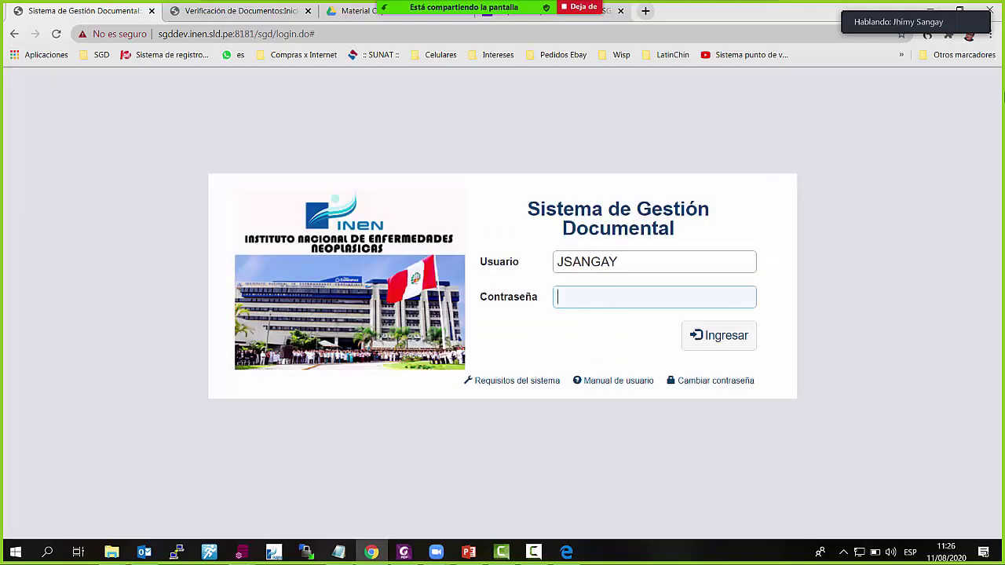
type("••••••")
left_click(746, 341)
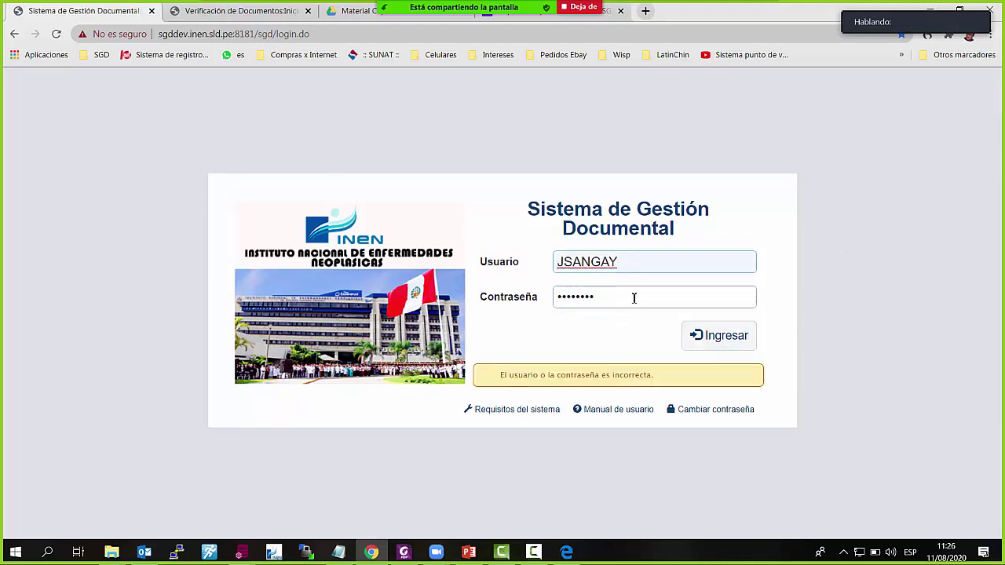
Clear the rejected password, re-enter it and log in to the UFDSI-OI-OGA dashboard
double_click(633, 297)
key("BackSpace")
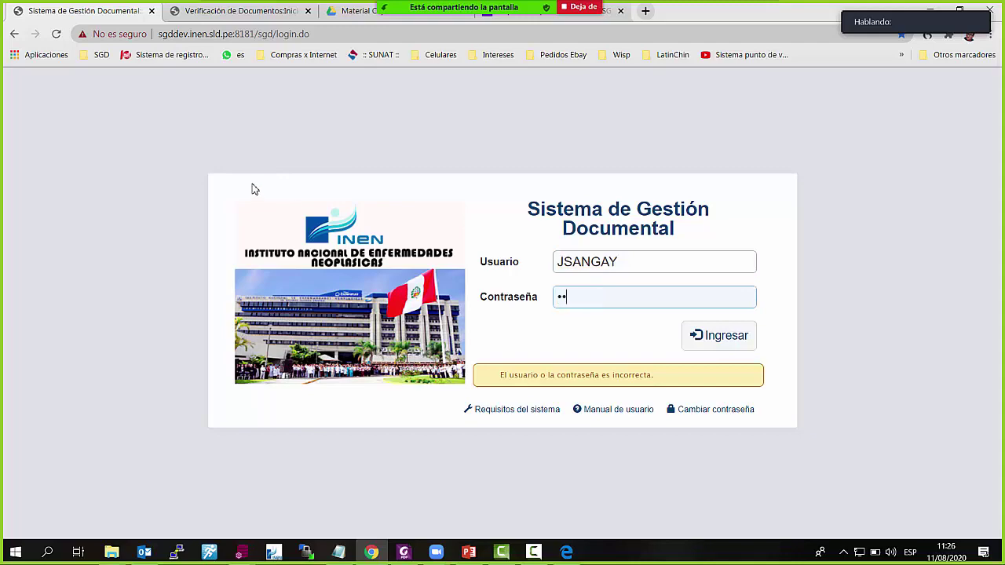
key("Return")
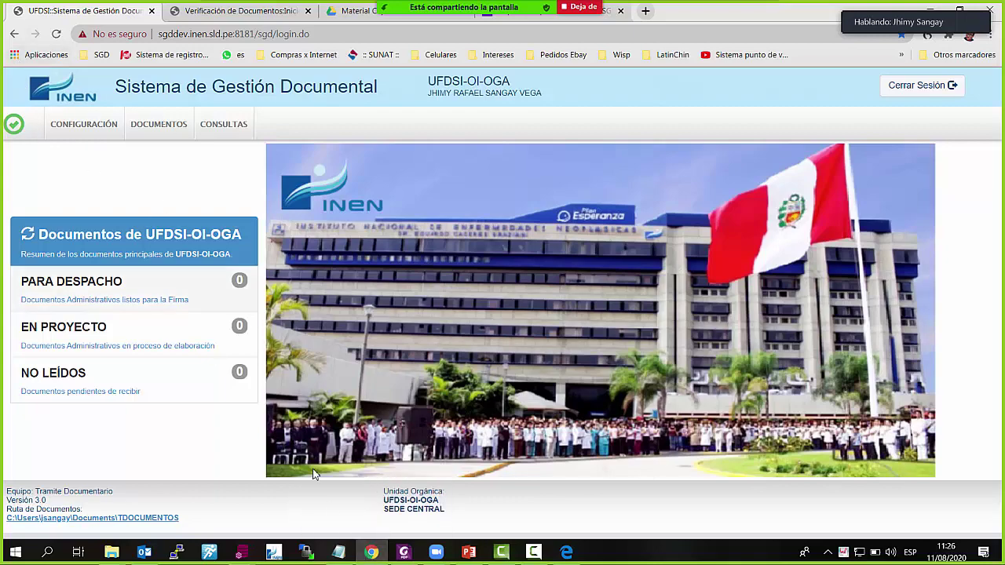
left_click(373, 554)
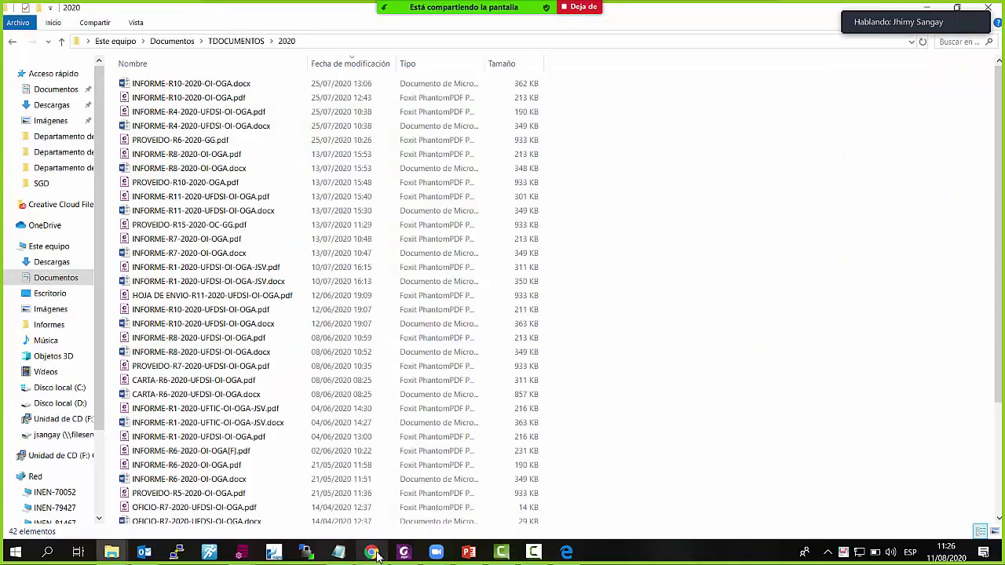
left_click(374, 554)
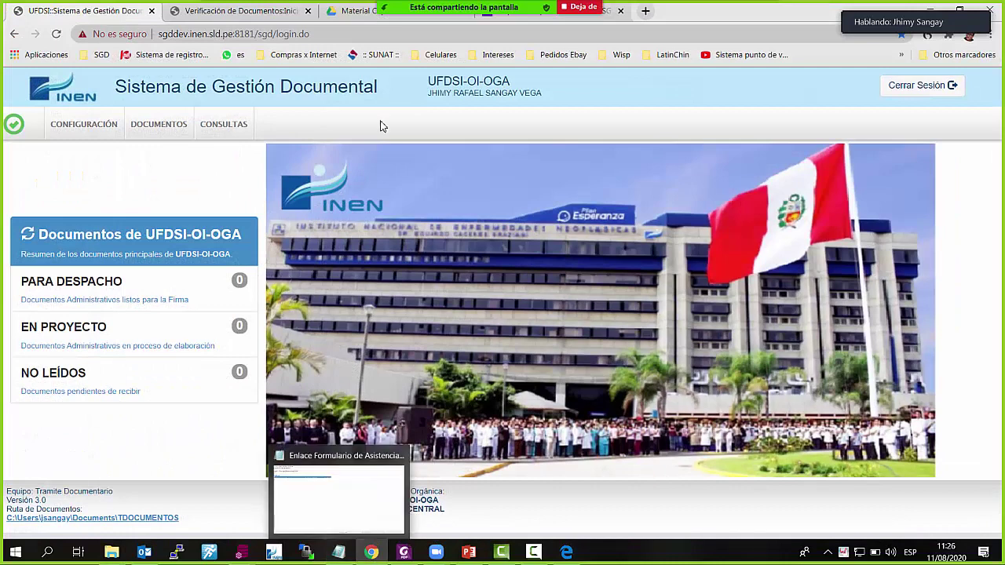
Open the Instaladores folder in Google Drive and select InstallerTramiteDoc.msi
left_click(357, 14)
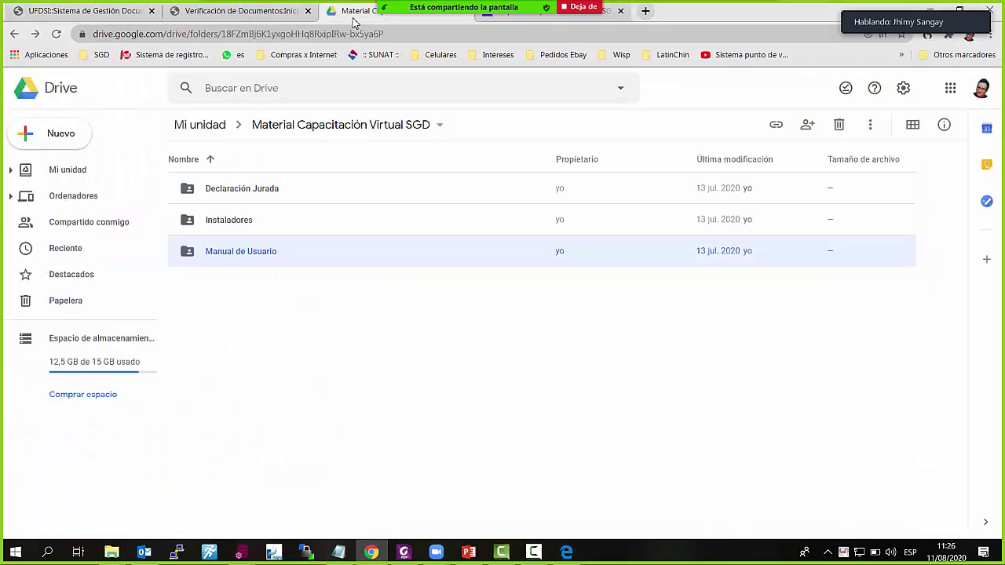
double_click(255, 228)
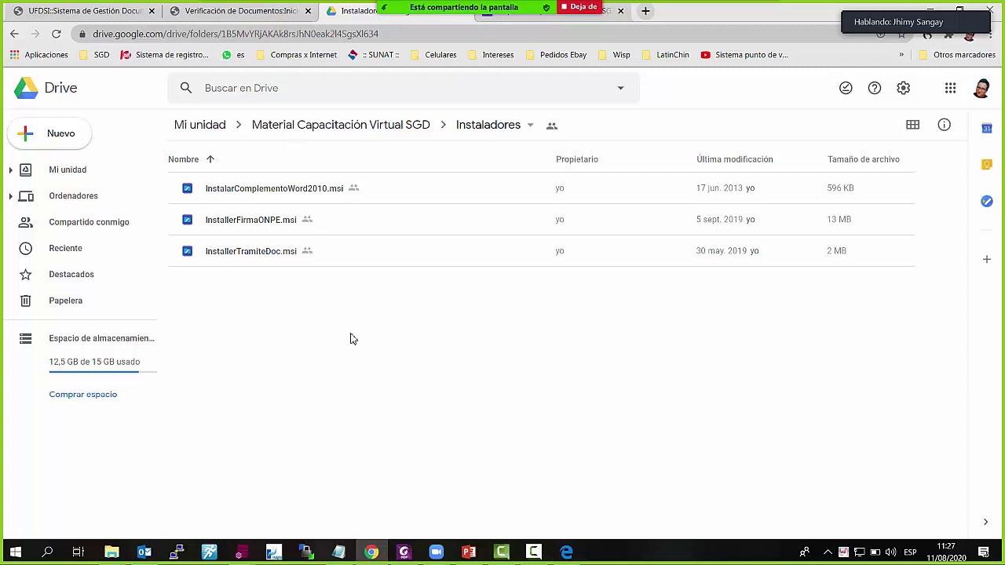
left_click(259, 256)
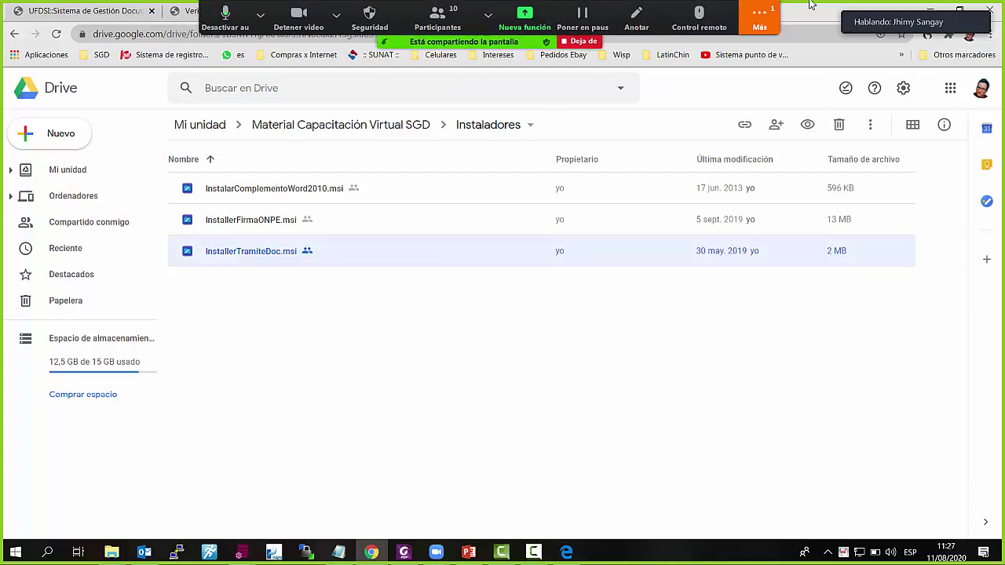
Check the Zoom meeting chat, then return to the SGD home page
left_click(762, 16)
left_click(778, 48)
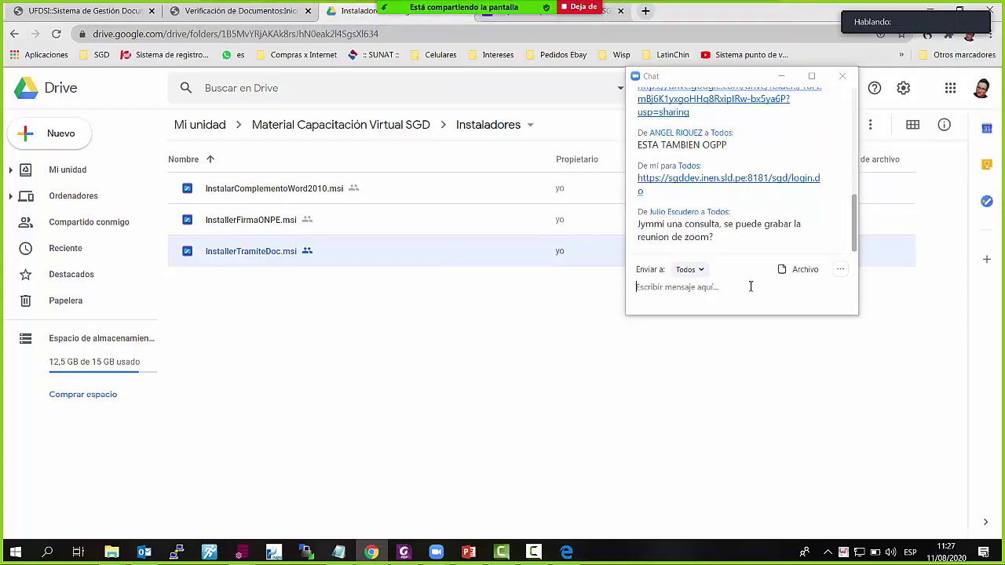
left_click(482, 358)
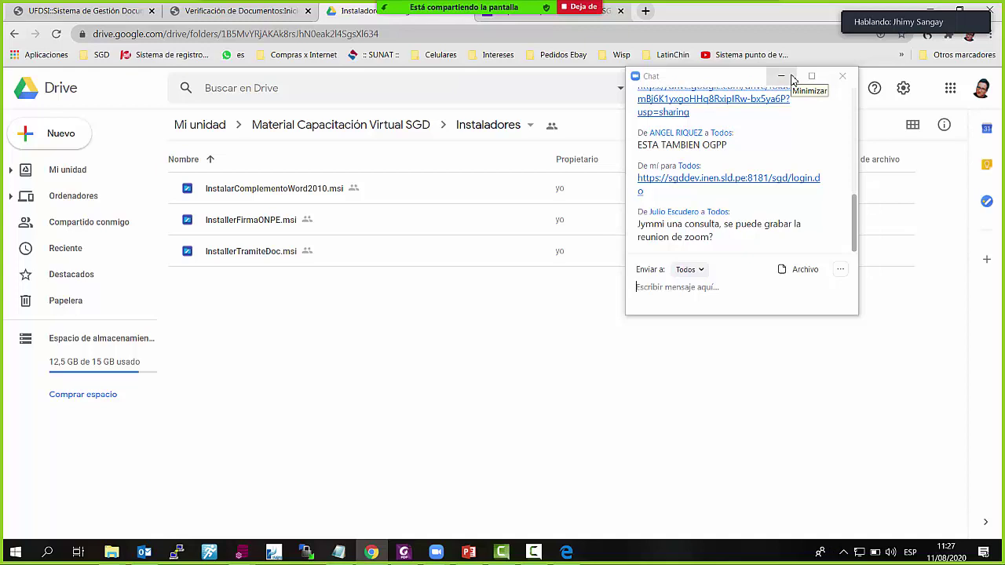
left_click(781, 77)
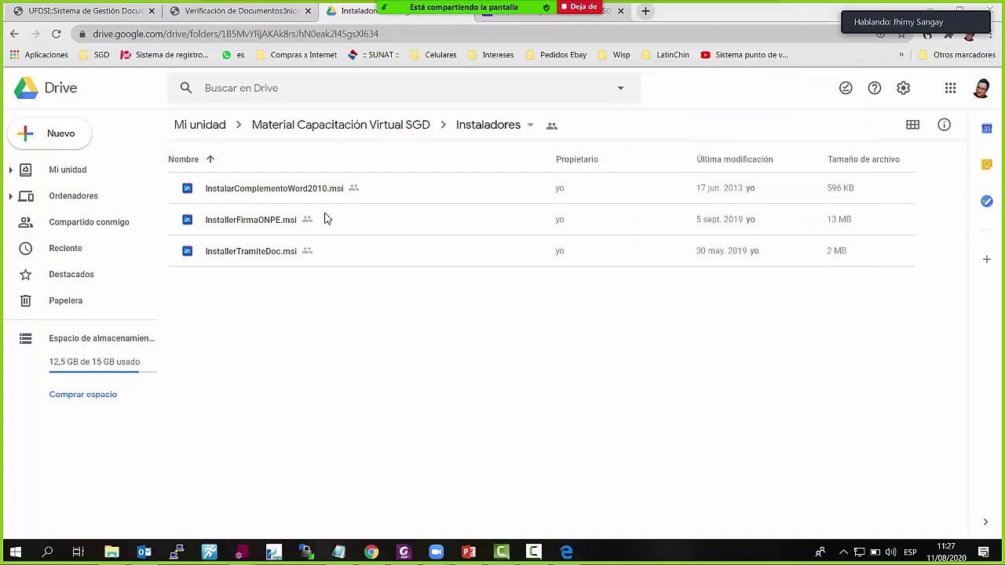
left_click(77, 11)
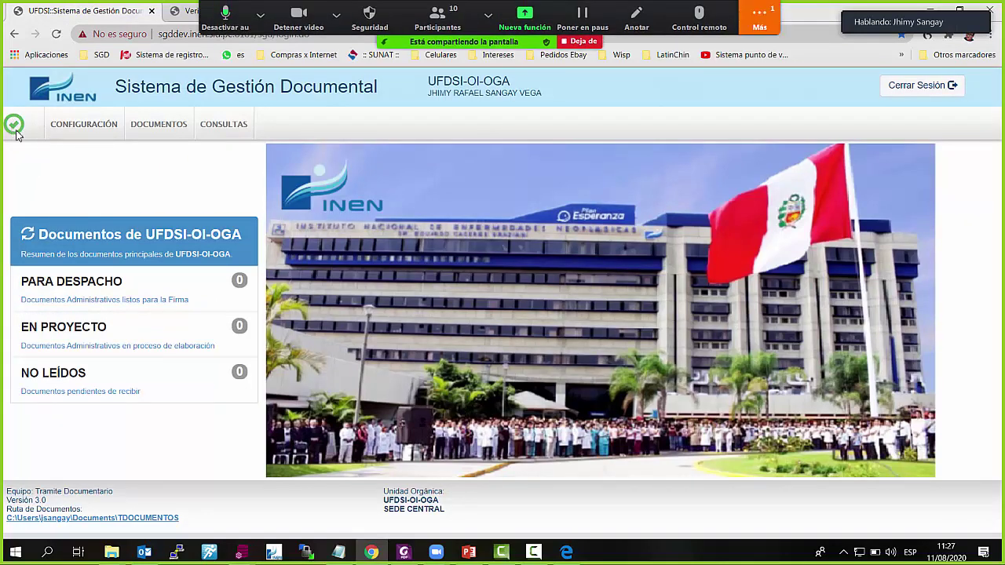
left_click(759, 18)
left_click(771, 53)
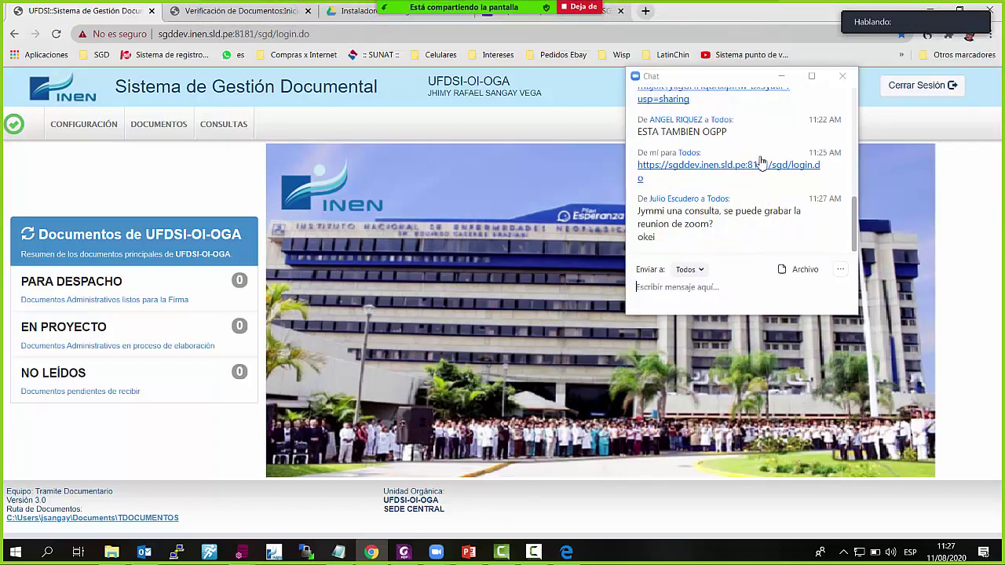
left_click(781, 76)
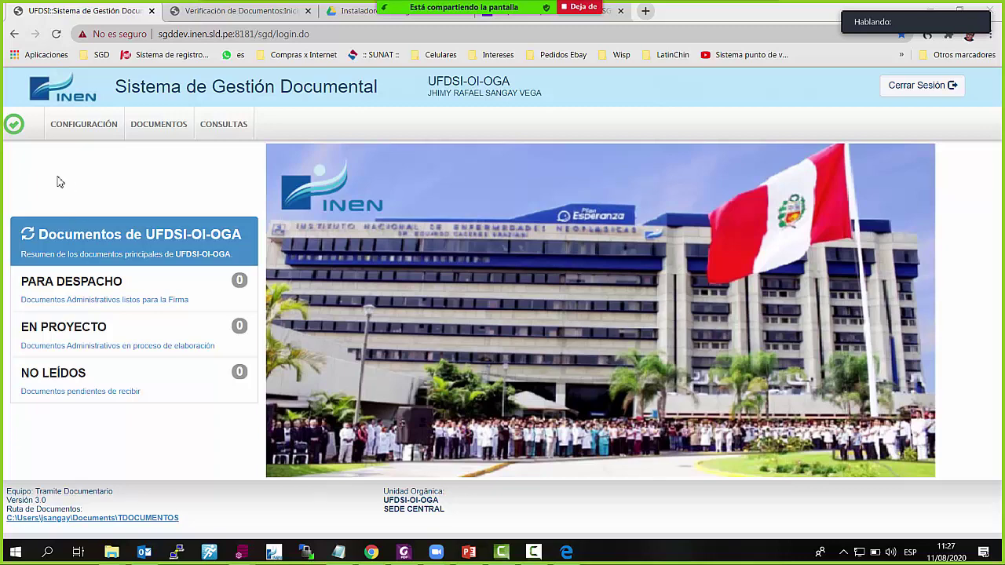
left_click(757, 31)
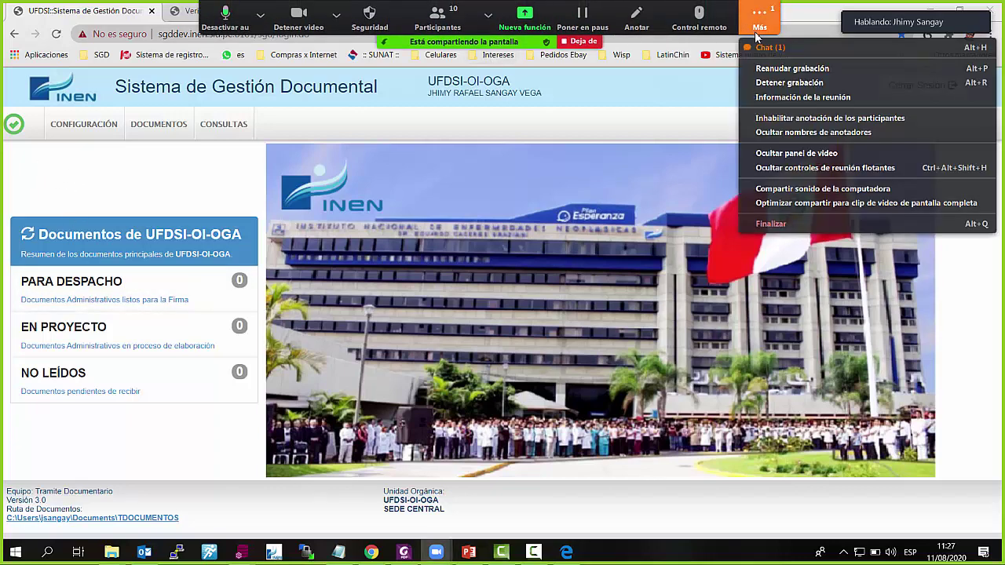
left_click(775, 48)
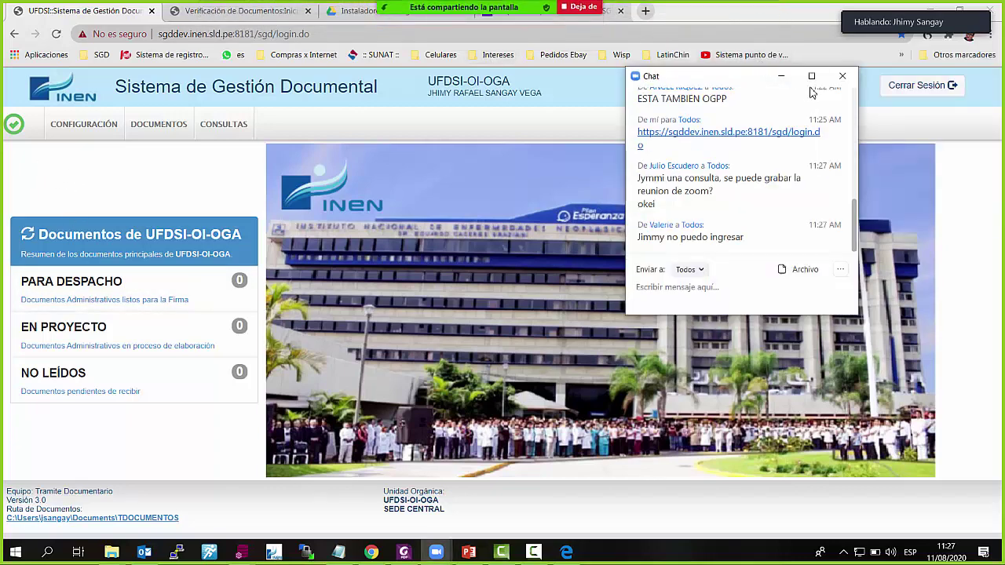
left_click(781, 76)
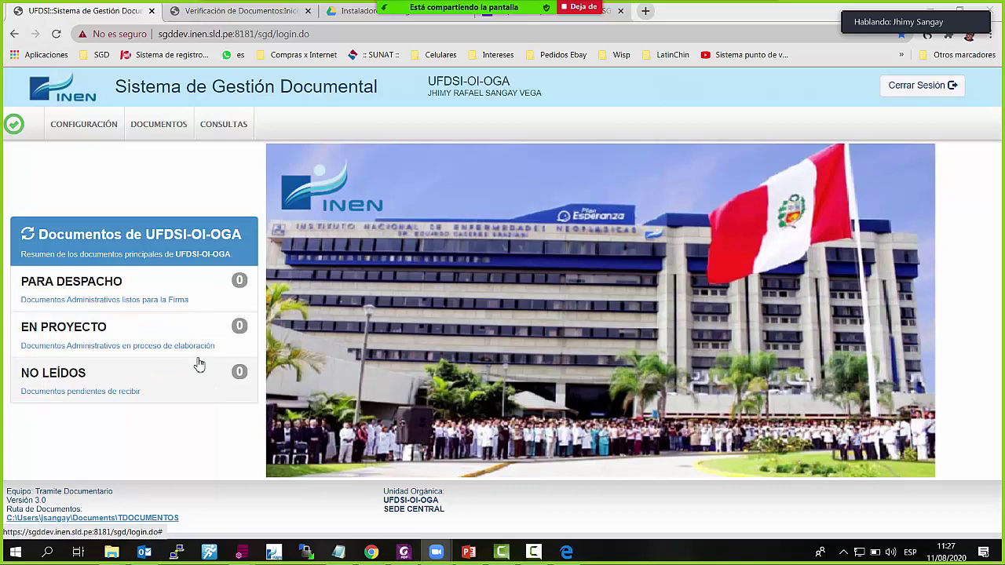
left_click(79, 128)
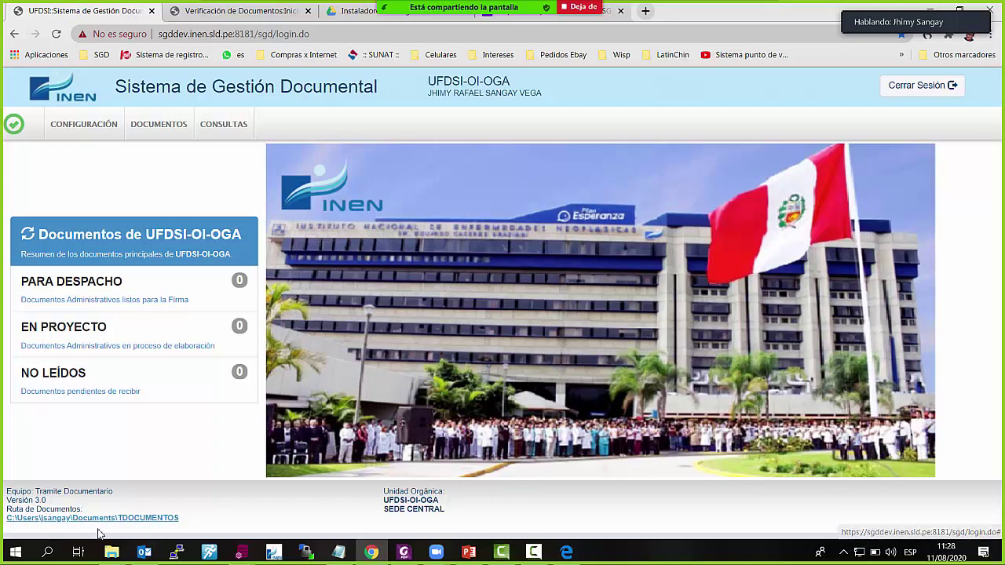
Open the local TDOCUMENTOS folder and browse its 2020 subfolder
left_click(146, 520)
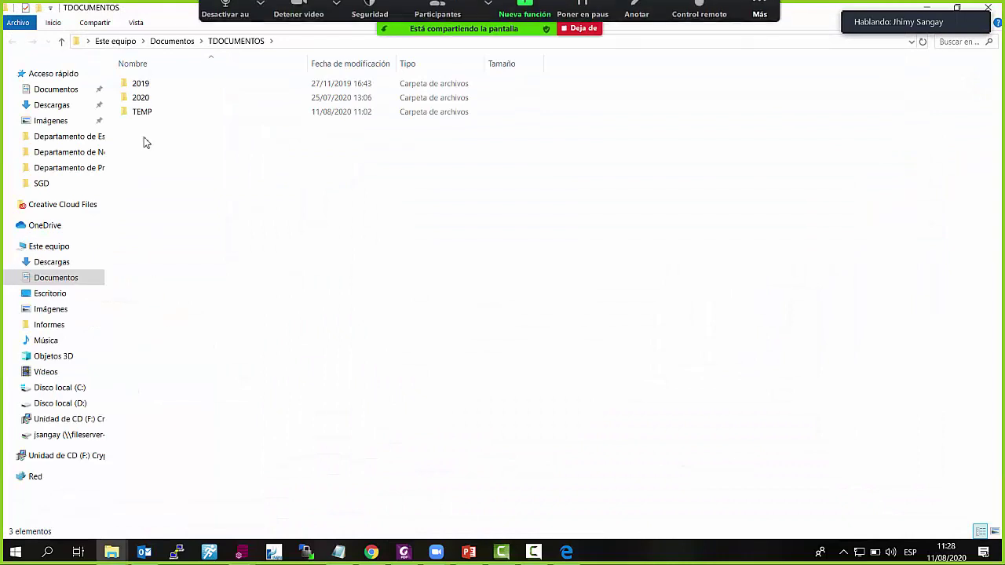
left_click(777, 24)
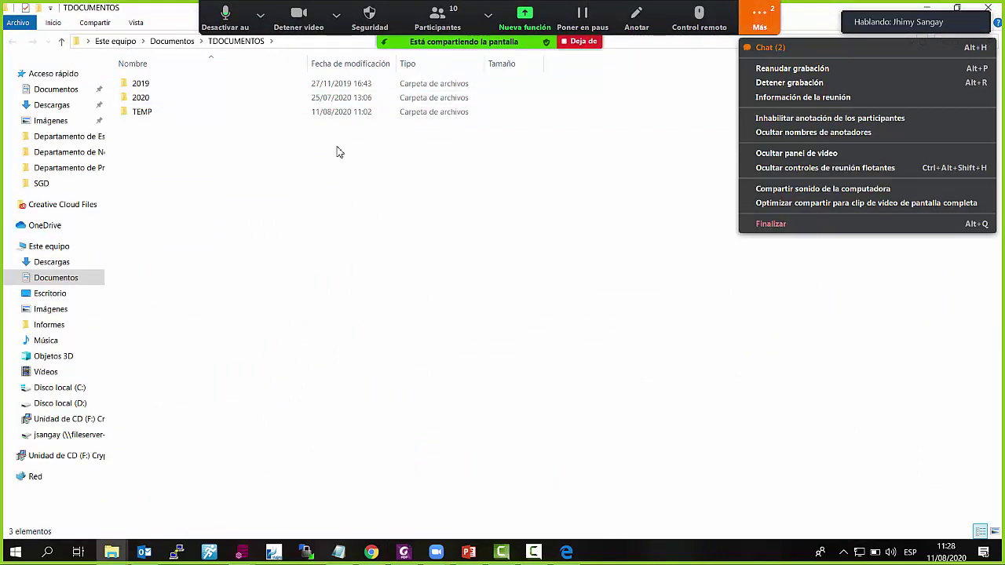
left_click(193, 103)
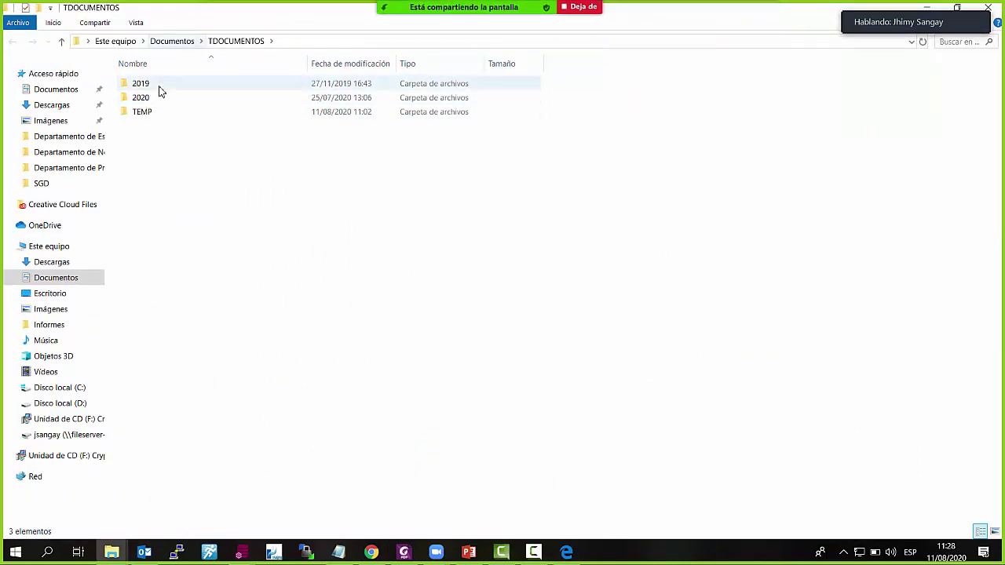
double_click(157, 101)
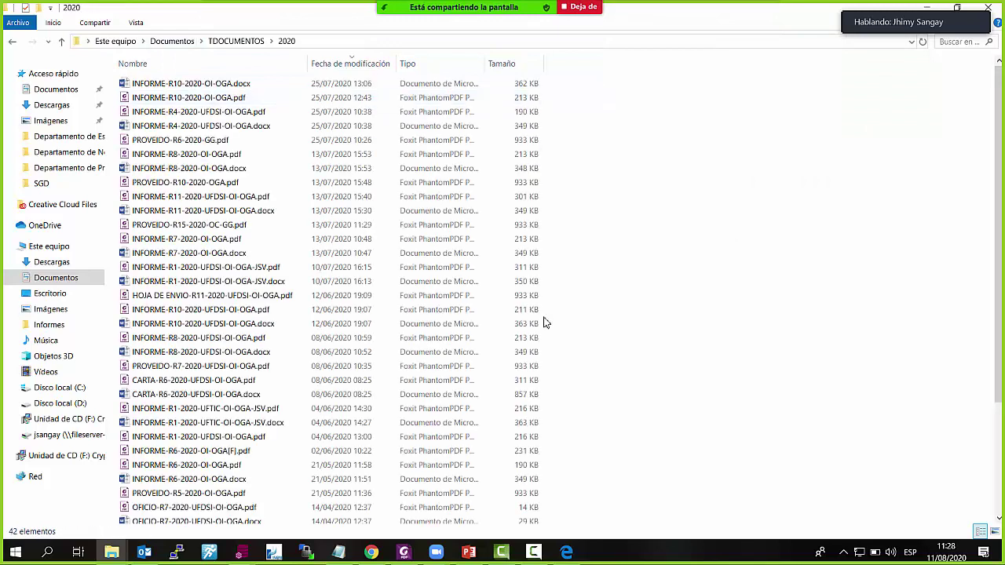
scroll(538, 328, "down", 3)
scroll(291, 358, "up", 3)
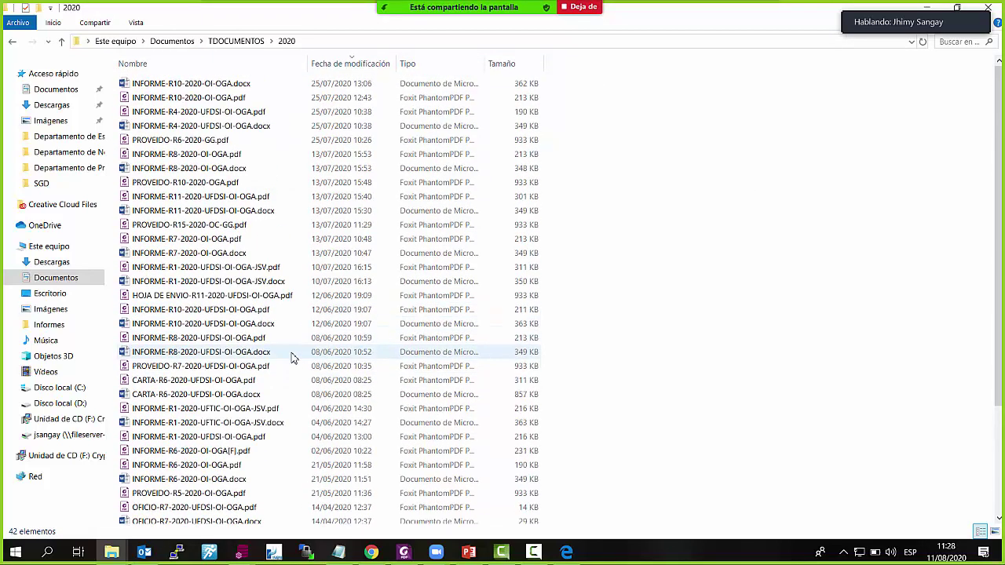
Look at the 2019 folder, return to 2020, view its full path and minimize Explorer
left_click(235, 40)
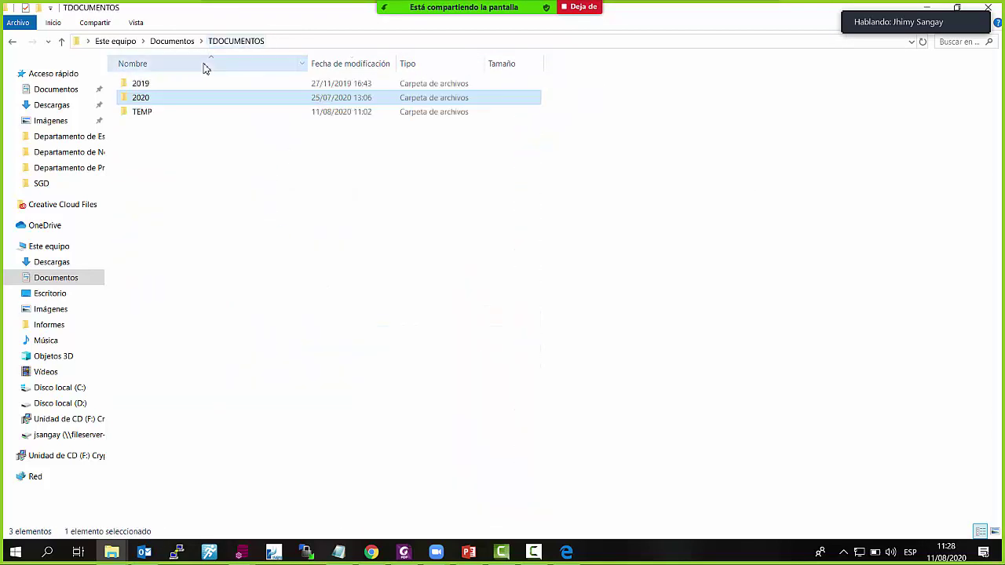
double_click(156, 86)
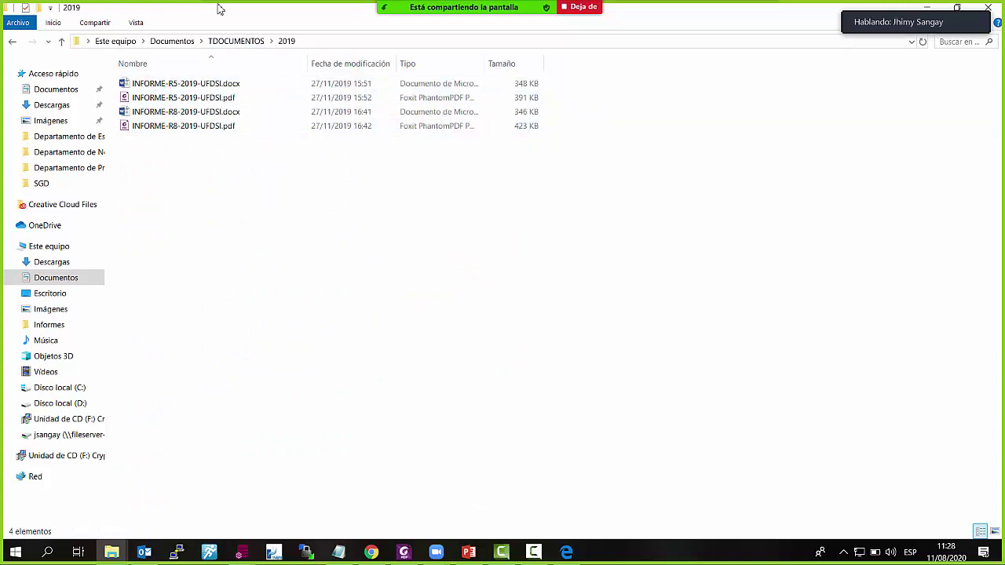
left_click(242, 40)
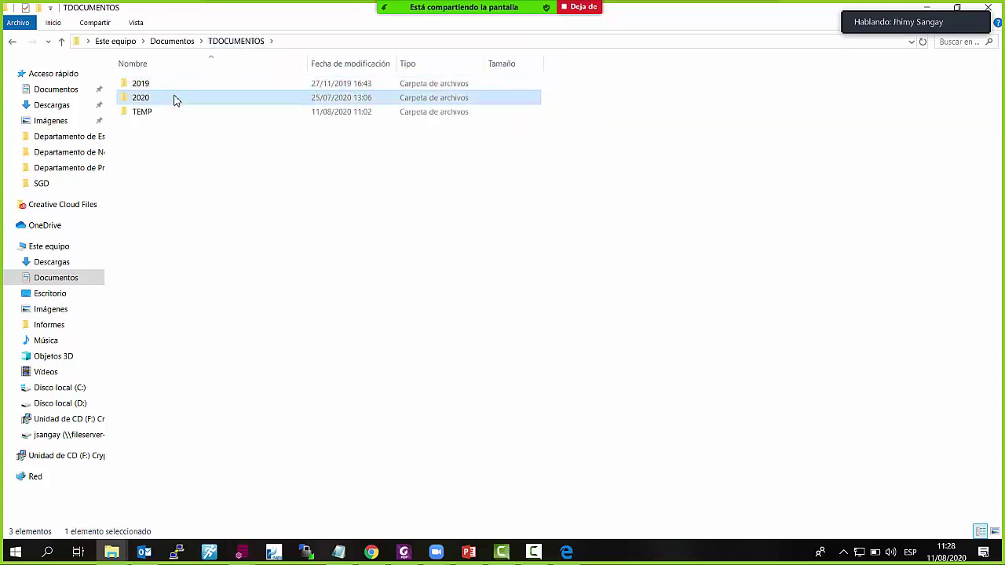
double_click(175, 99)
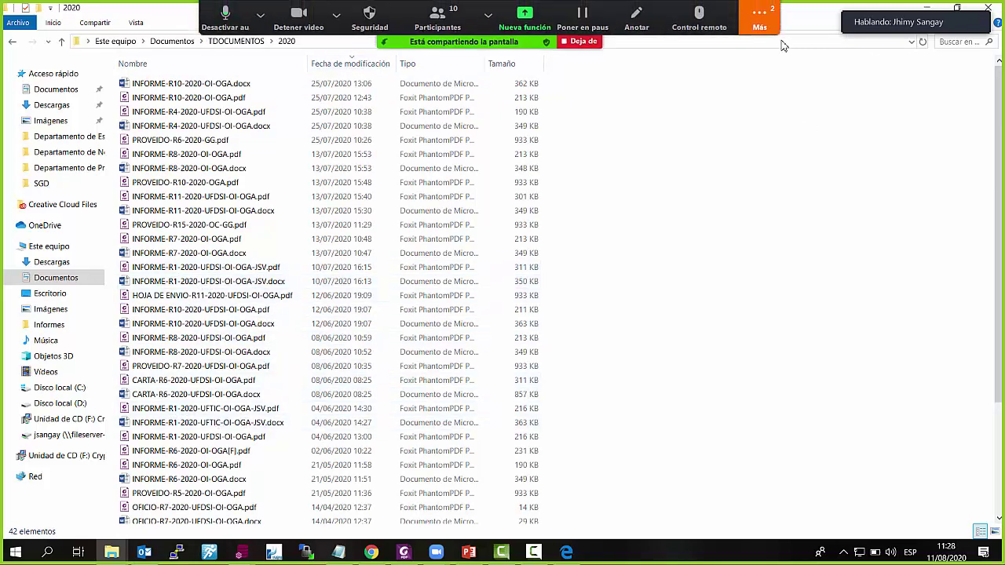
left_click(759, 16)
left_click(747, 39)
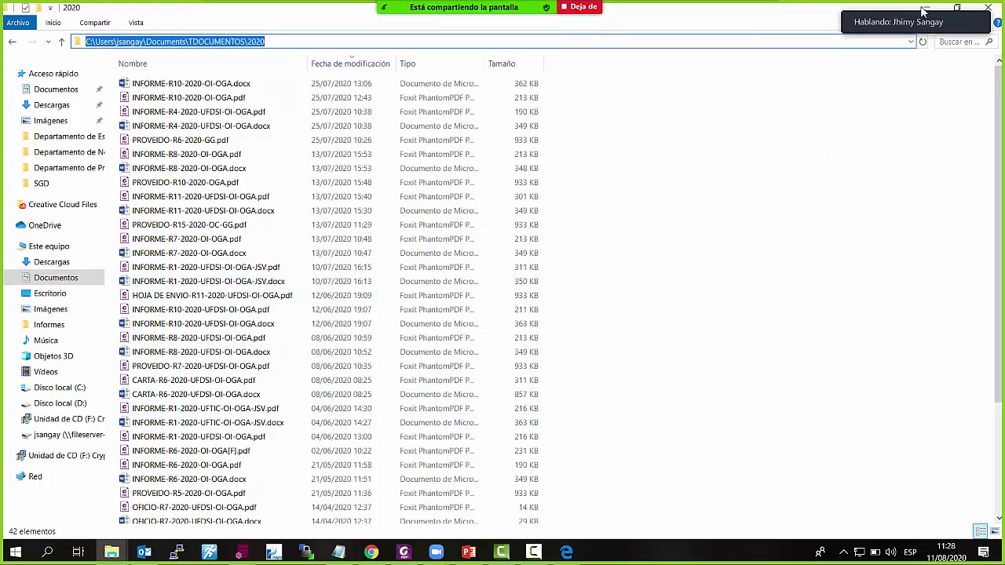
left_click(924, 10)
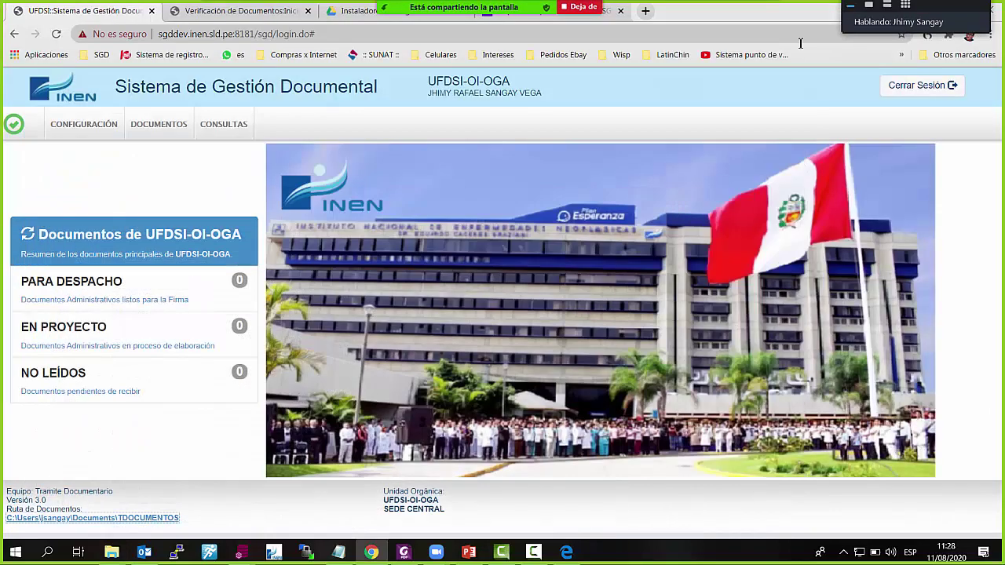
Switch the working unit to OGA, view its unread documents, and return home
left_click(503, 83)
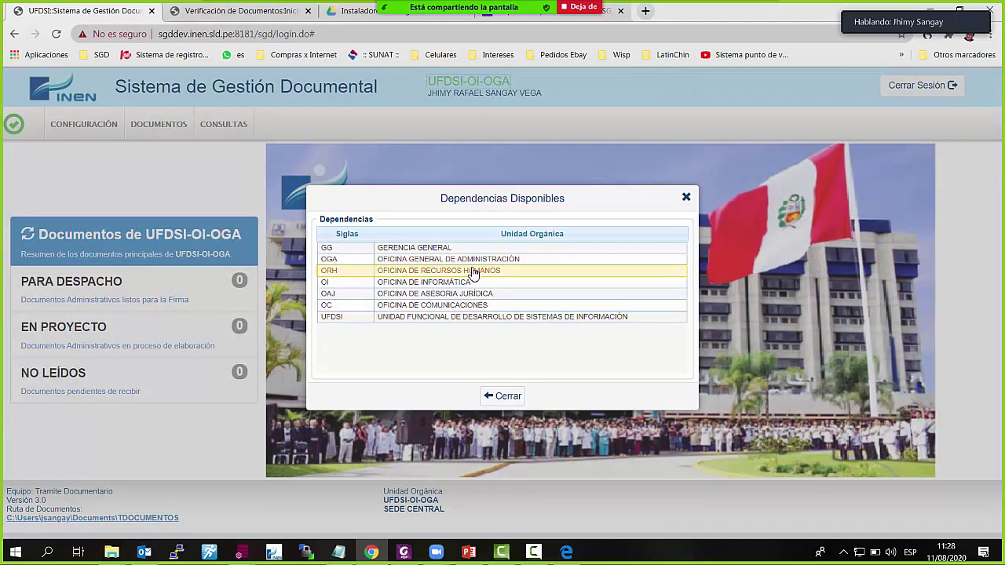
left_click(530, 262)
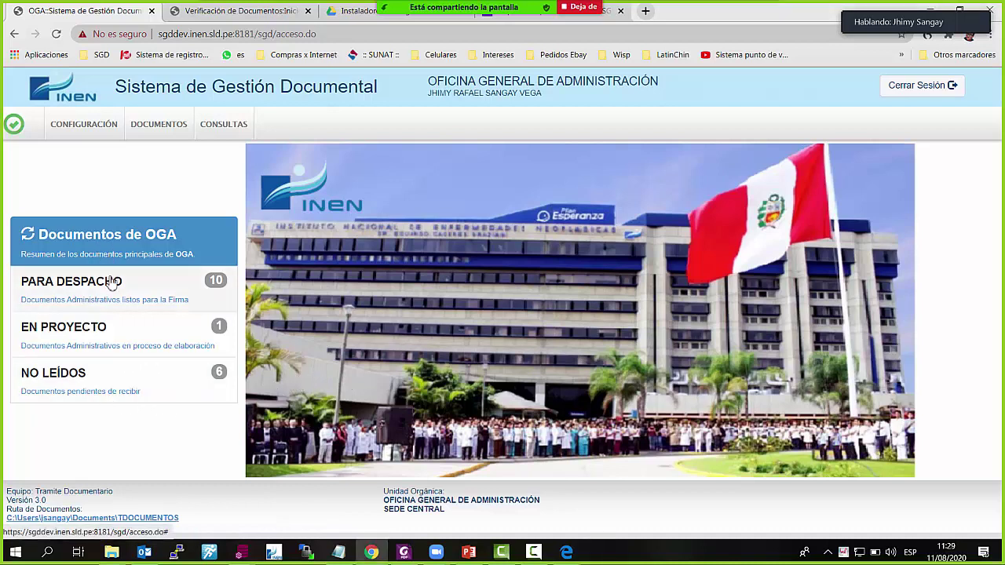
left_click(152, 389)
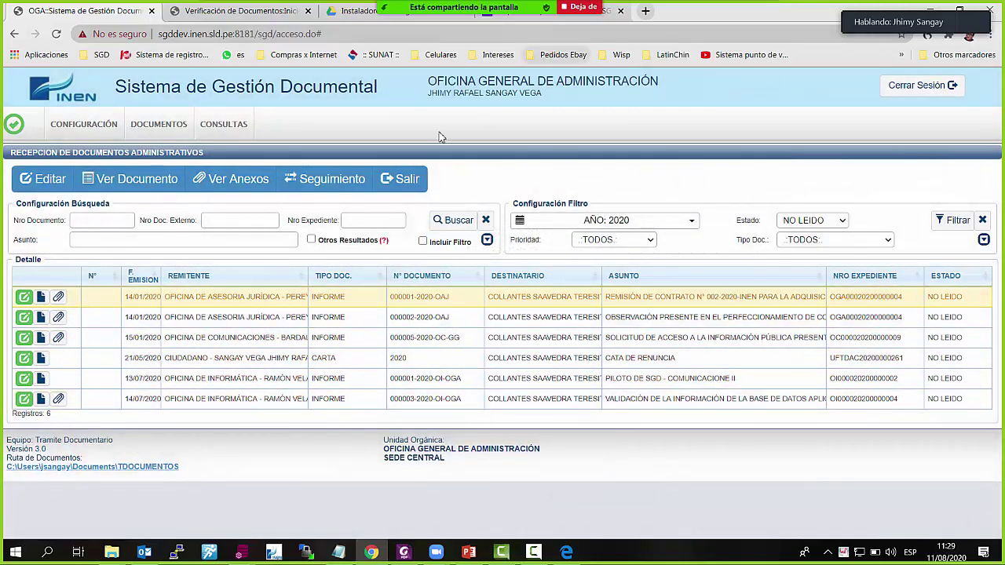
left_click(403, 181)
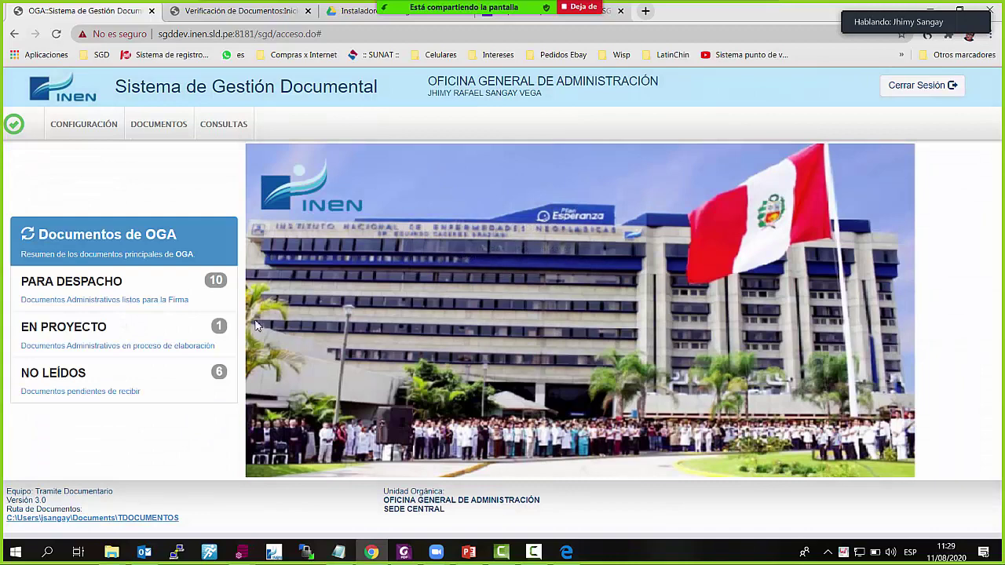
Switch the working unit to OI and open its pending unread documents
left_click(553, 84)
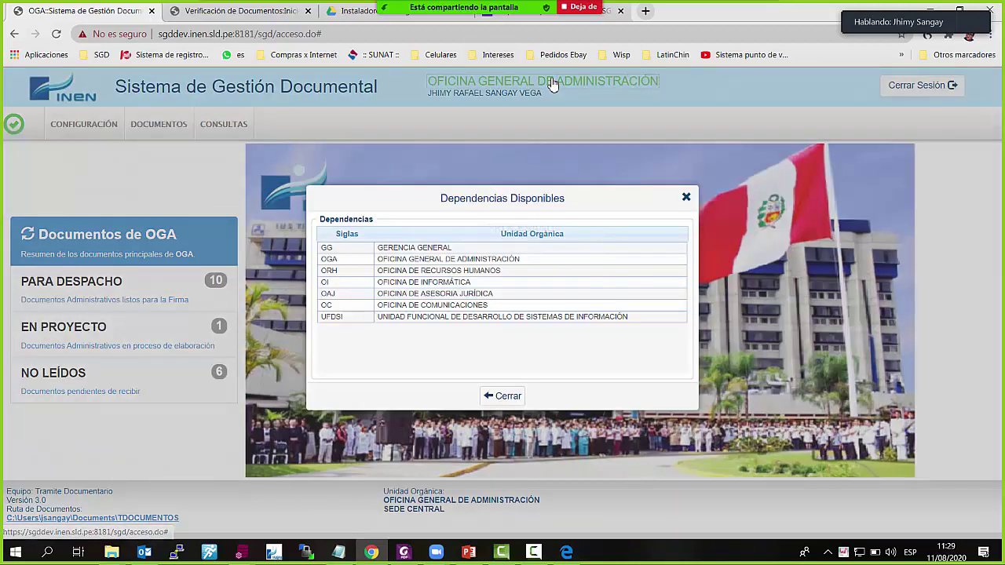
left_click(506, 284)
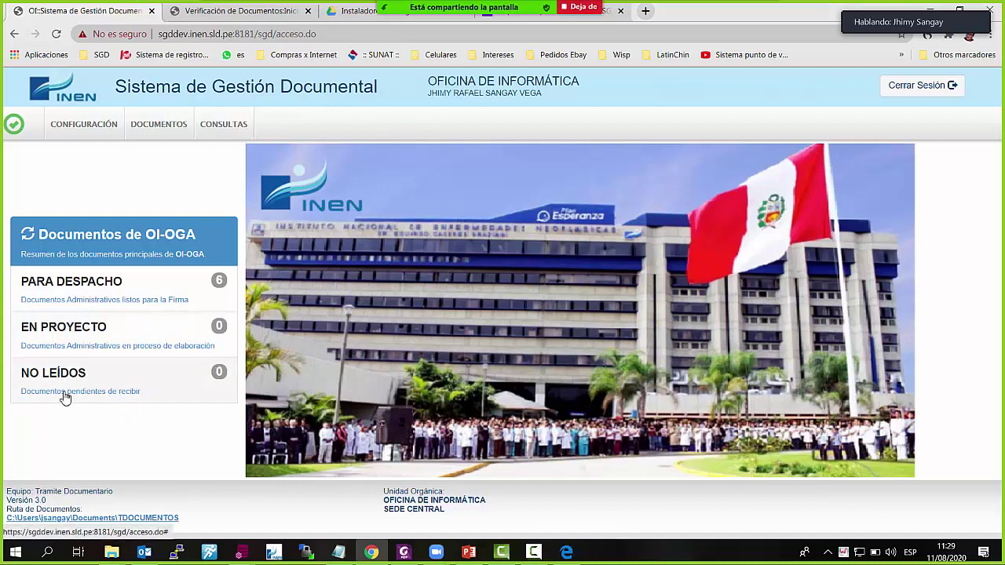
left_click(138, 391)
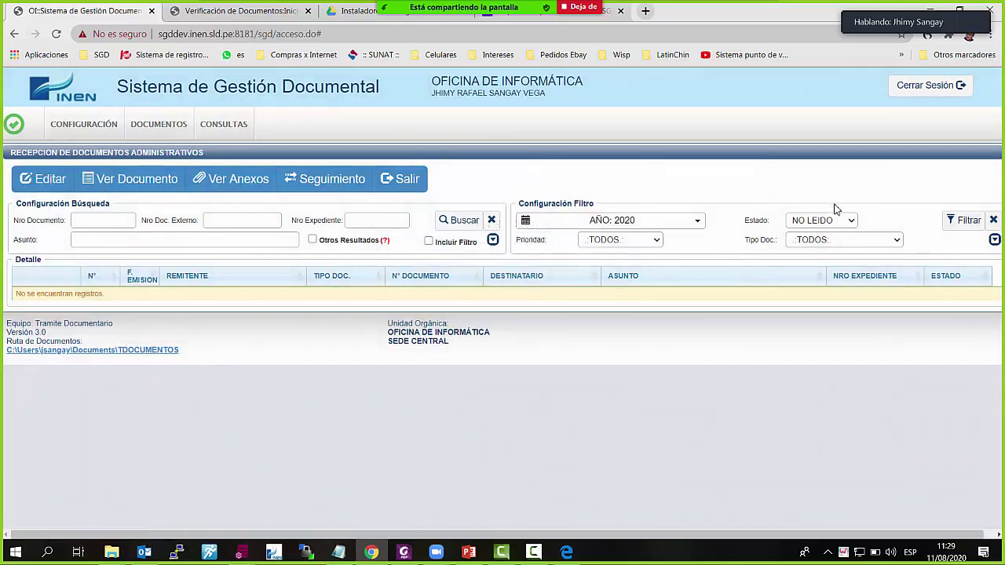
Filter the received documents by Estado TODOS to list all eight
left_click(851, 223)
left_click(820, 287)
left_click(966, 223)
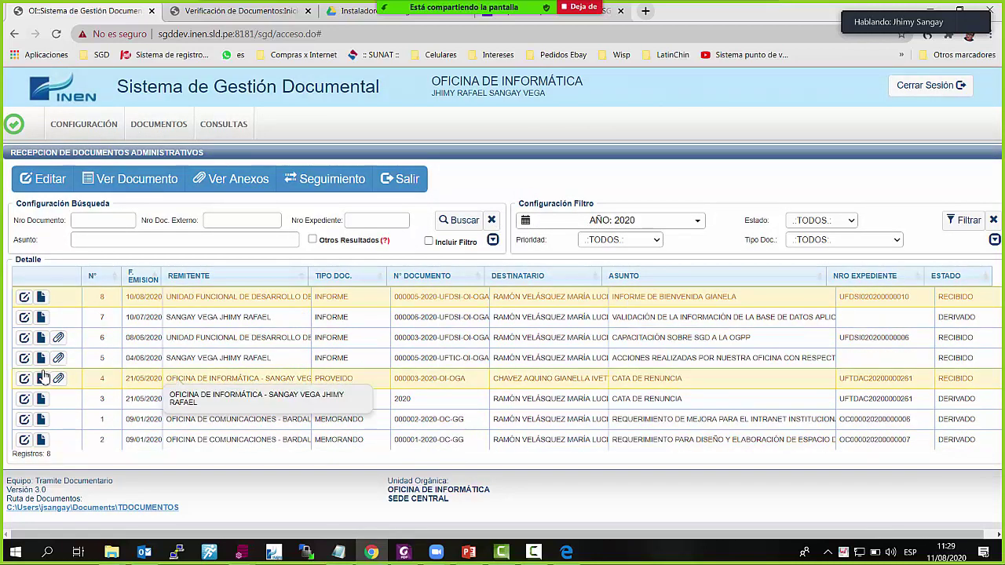
Go to DOCUMENTOS > Emisión de Documentos for Oficina de Informática
left_click(406, 180)
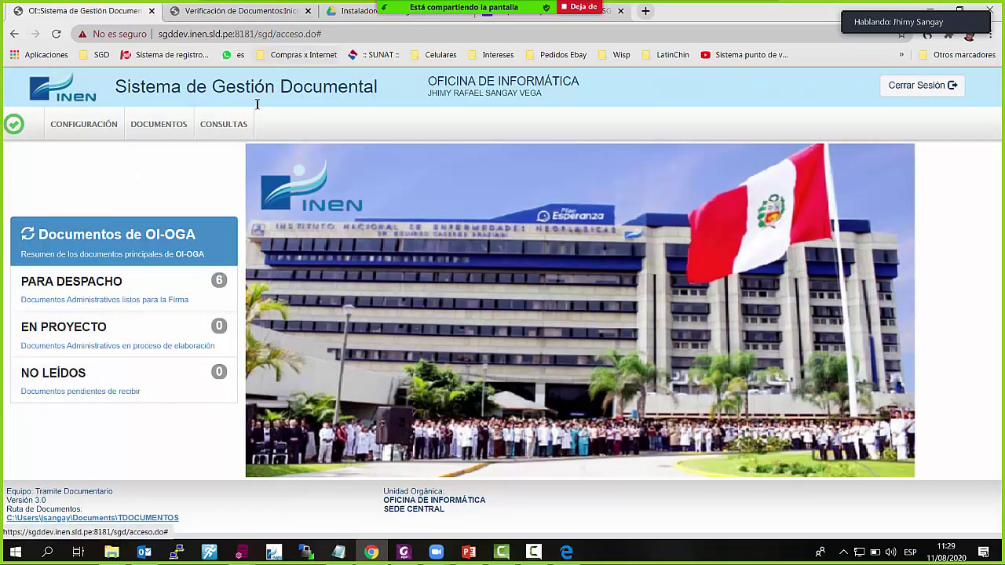
left_click(162, 138)
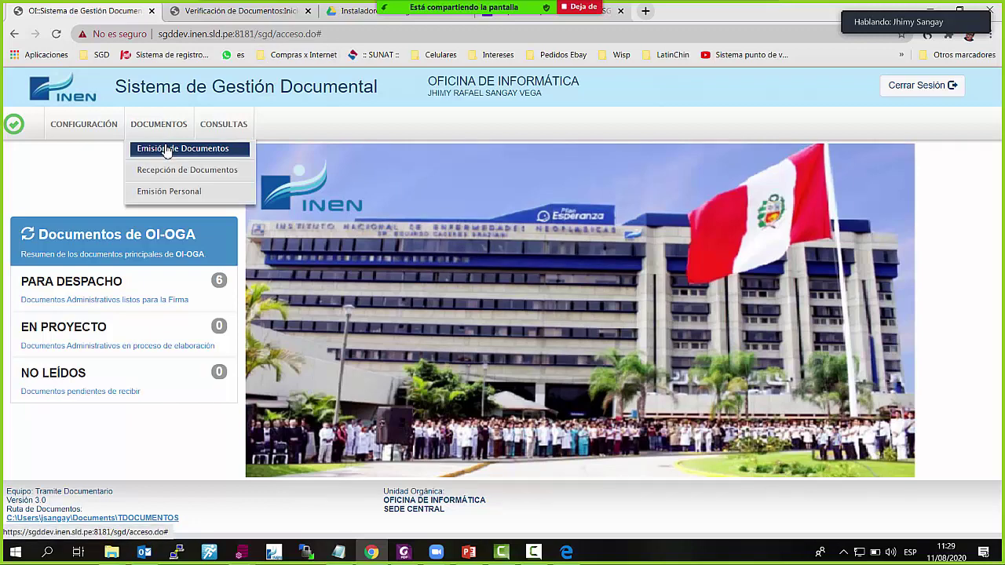
left_click(167, 150)
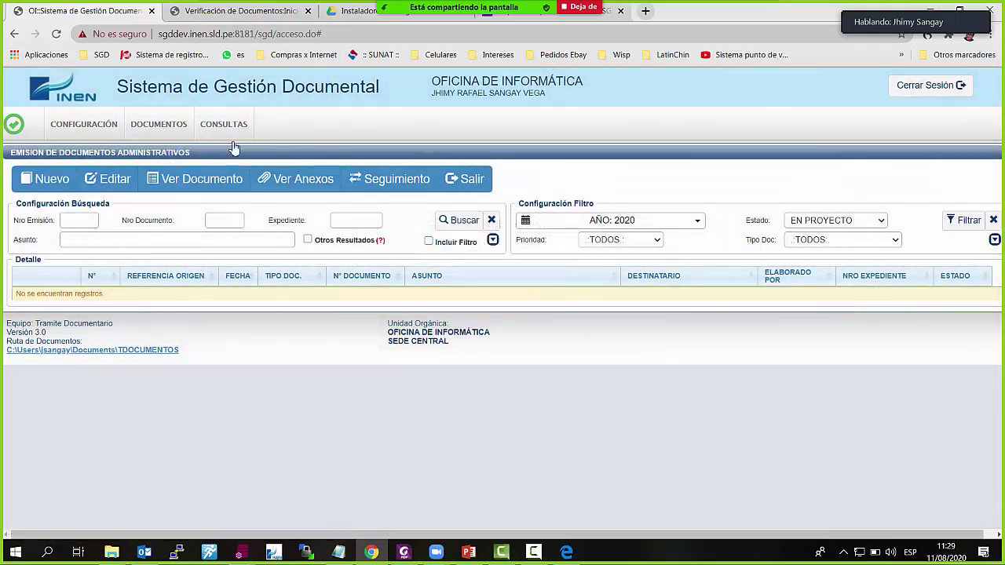
left_click(161, 130)
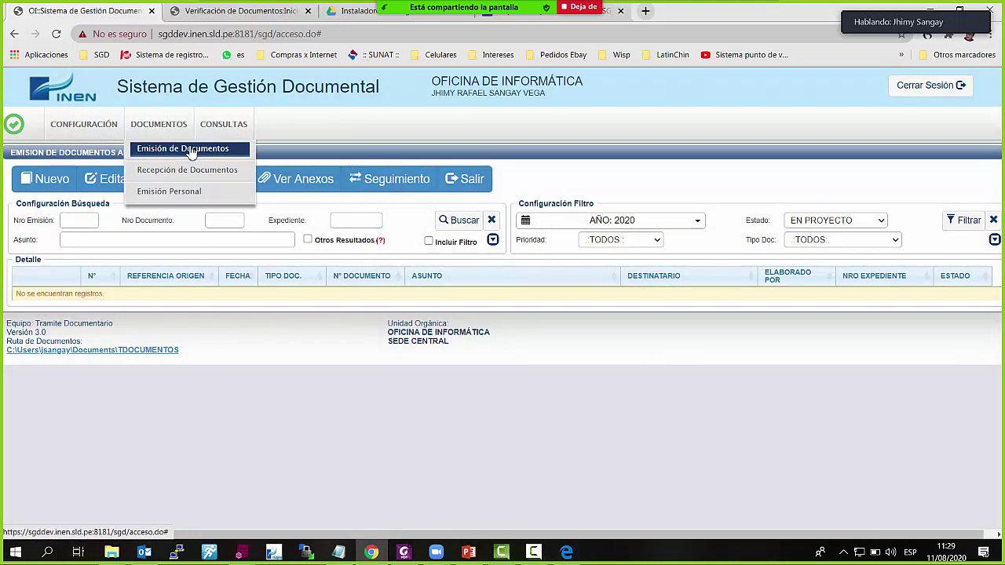
left_click(191, 150)
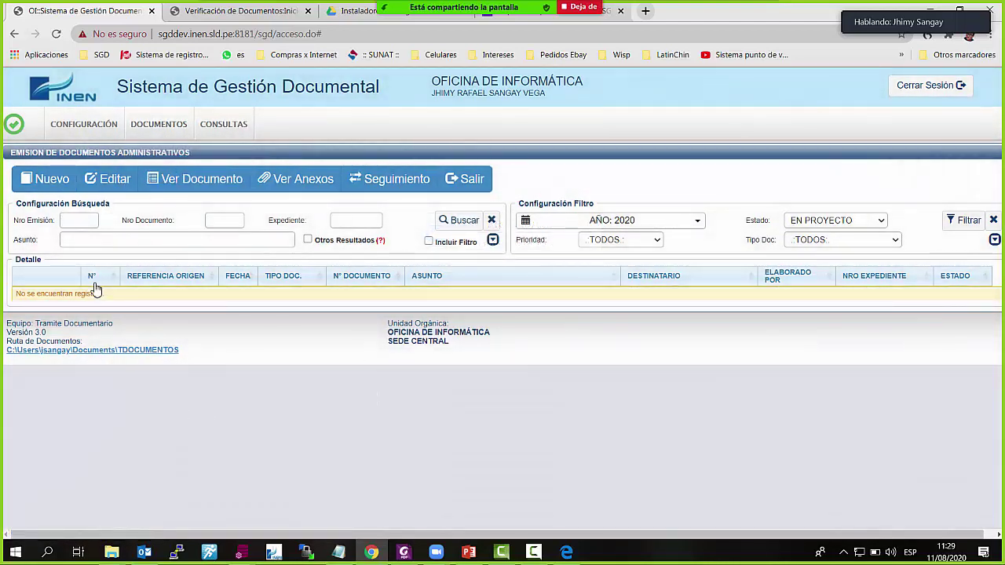
Create a new document and check its prefilled Oficina de Informática sender, signer and author
left_click(49, 181)
scroll(205, 292, "down", 2)
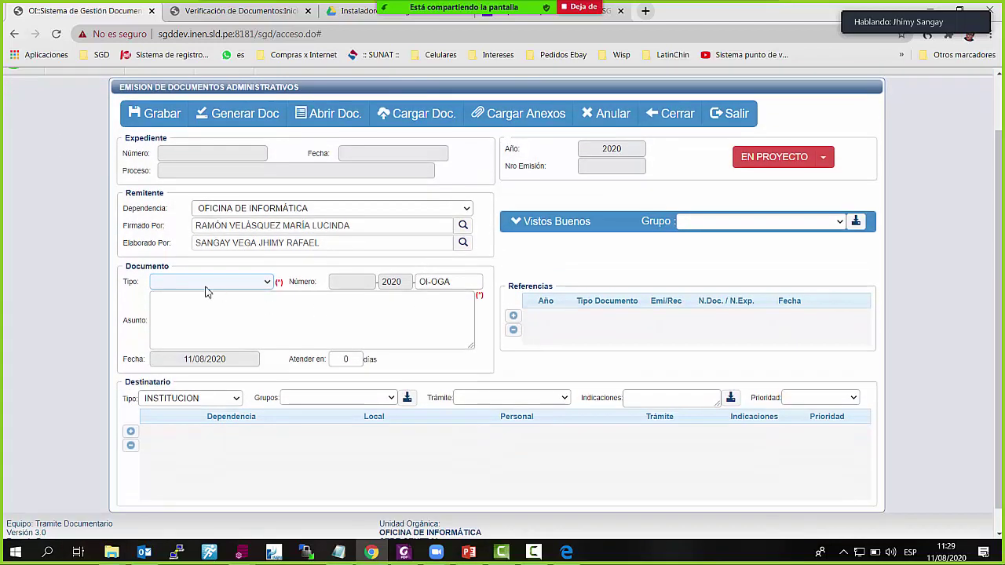
left_click(366, 213)
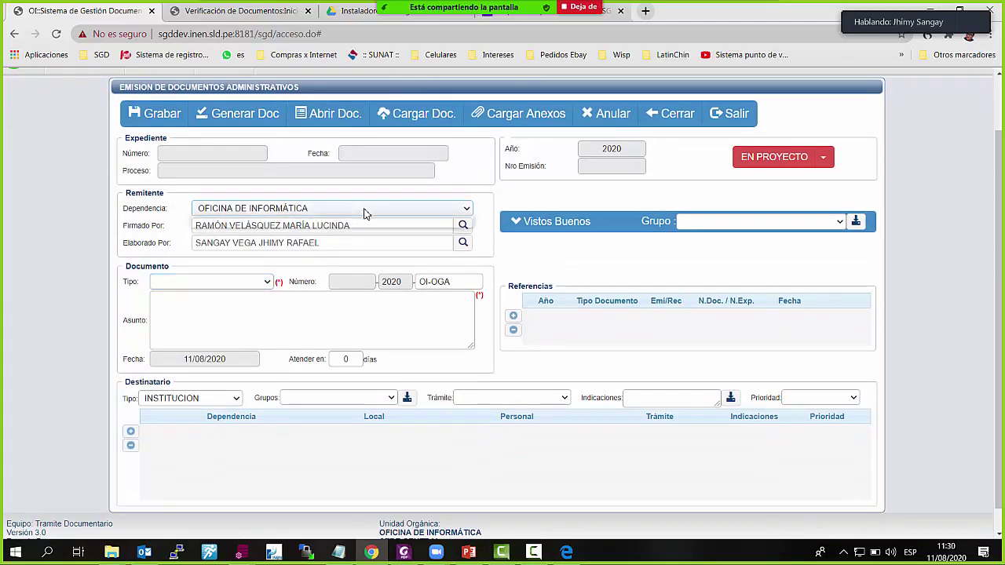
left_click(352, 209)
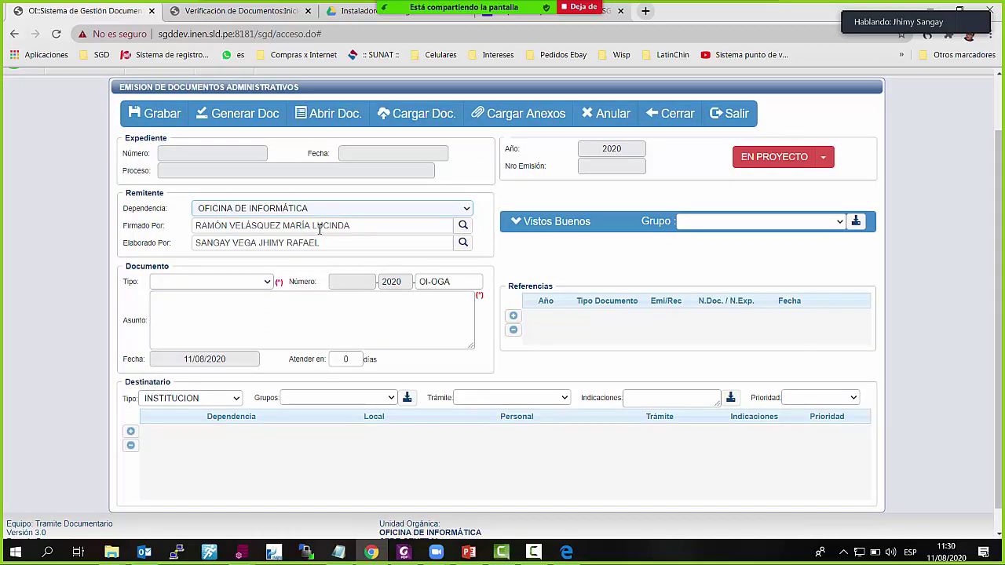
left_click_drag(359, 226, 165, 228)
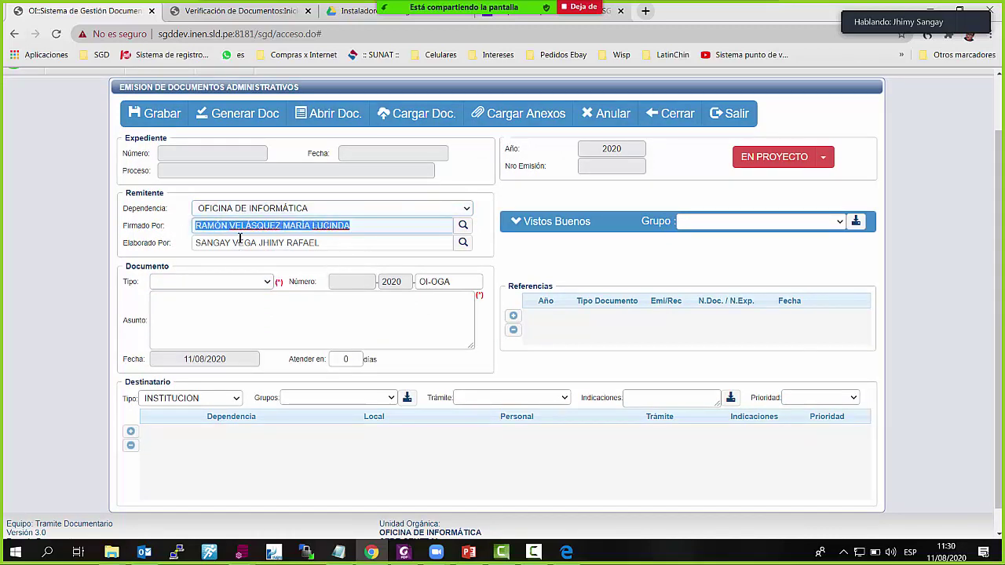
left_click_drag(368, 245, 170, 243)
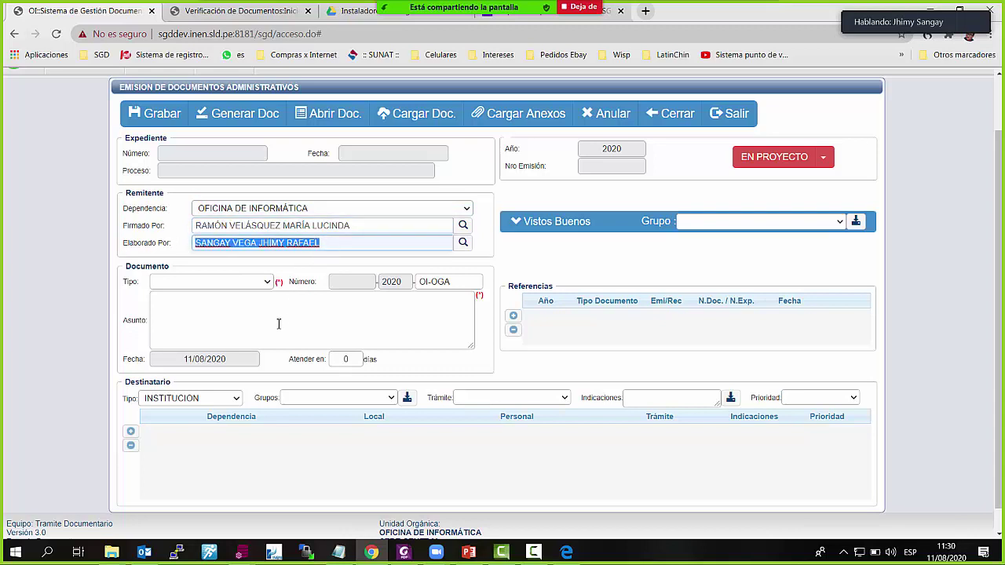
Set the document type to MEMORANDO and start typing the subject 'BIENVENIDA AL SISTEMA S'
left_click(267, 283)
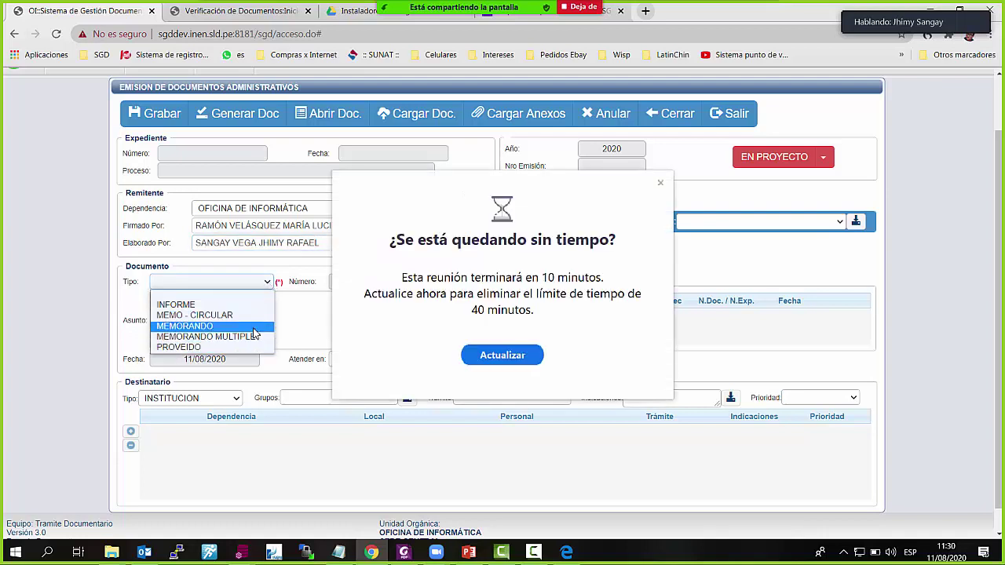
left_click(253, 326)
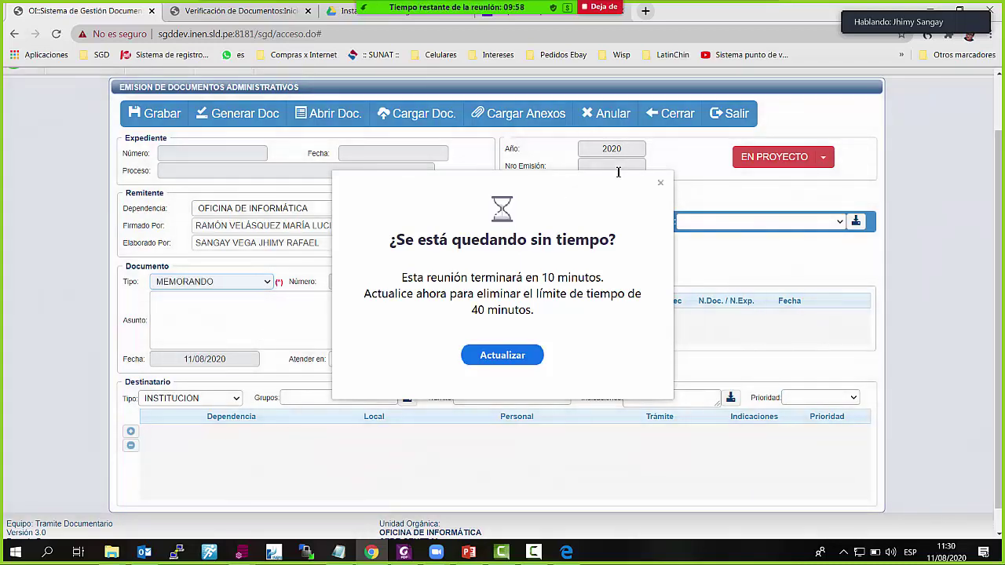
left_click_drag(594, 186, 730, 157)
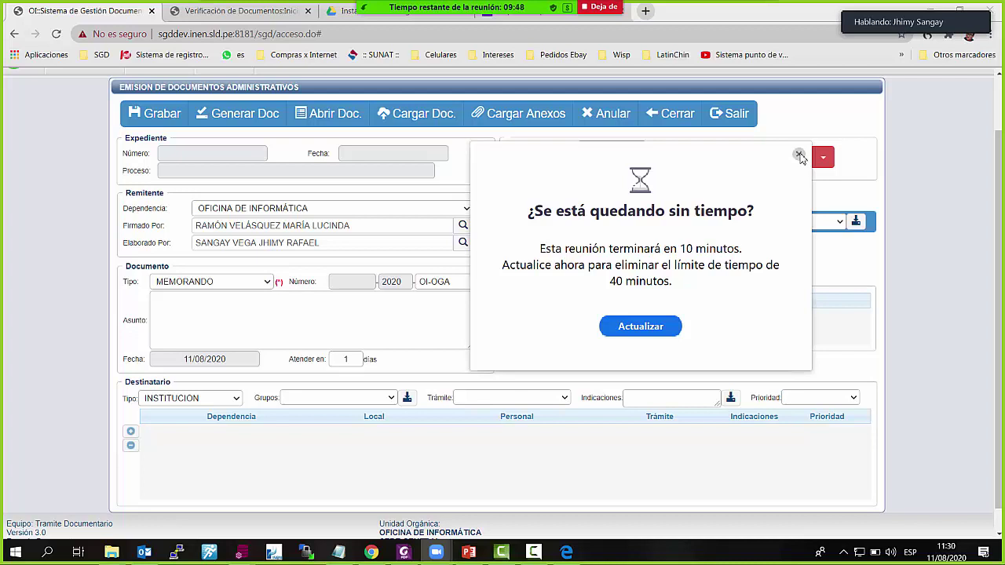
left_click(799, 155)
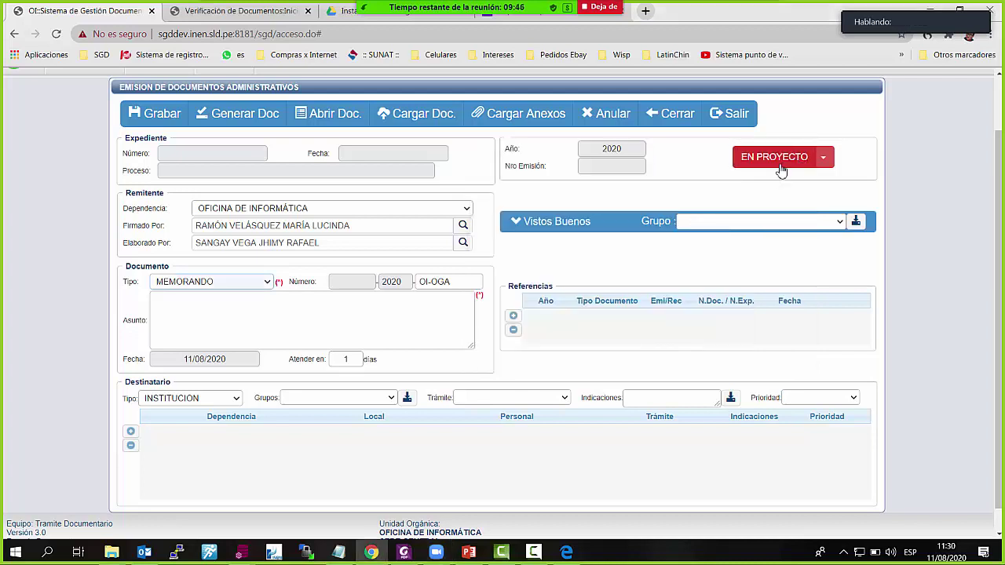
left_click(320, 310)
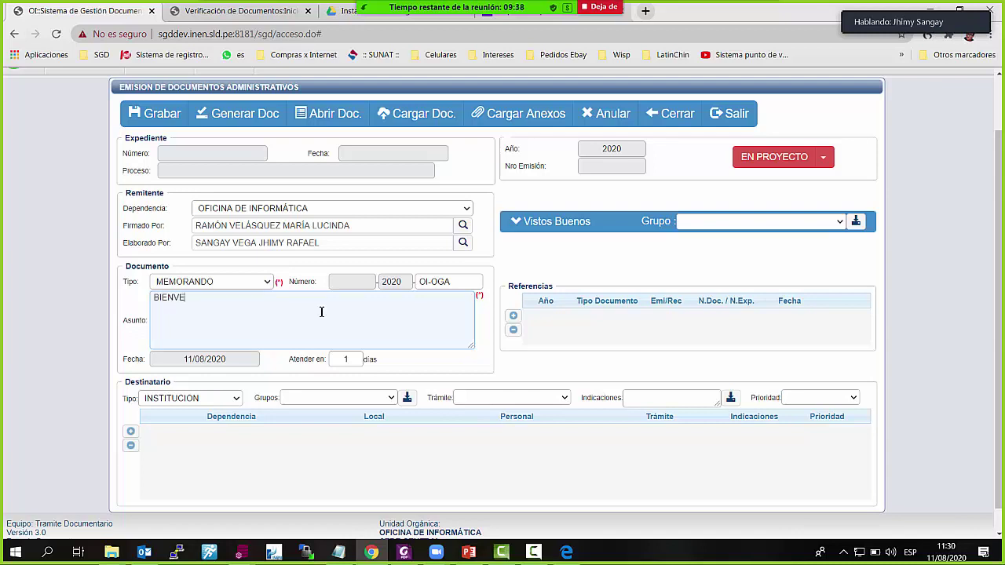
type("BIENVENIDA AL SISTE")
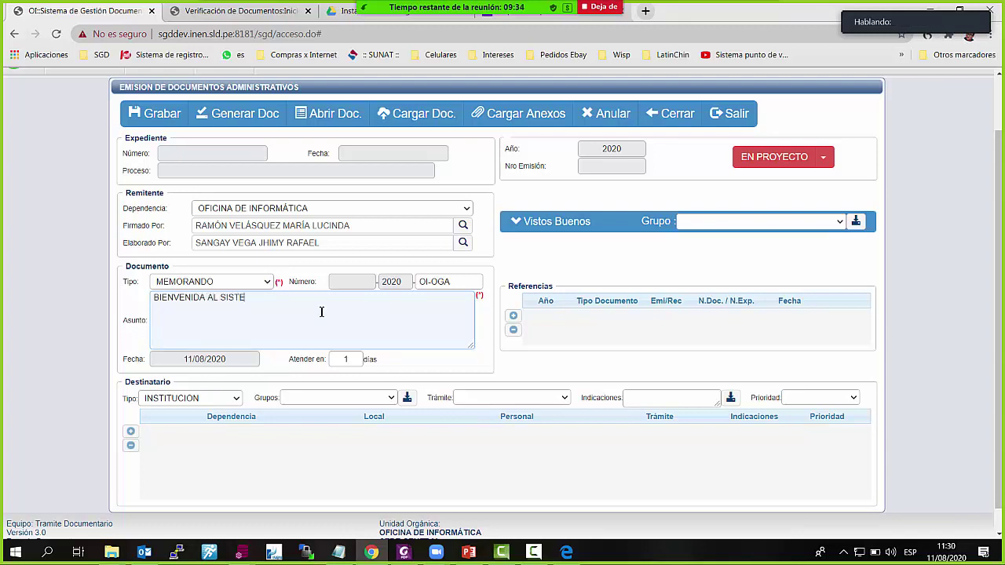
type("MA SGD")
Add a recipient row with OFICINA DE INFORMÁTICA as the office
left_click(130, 433)
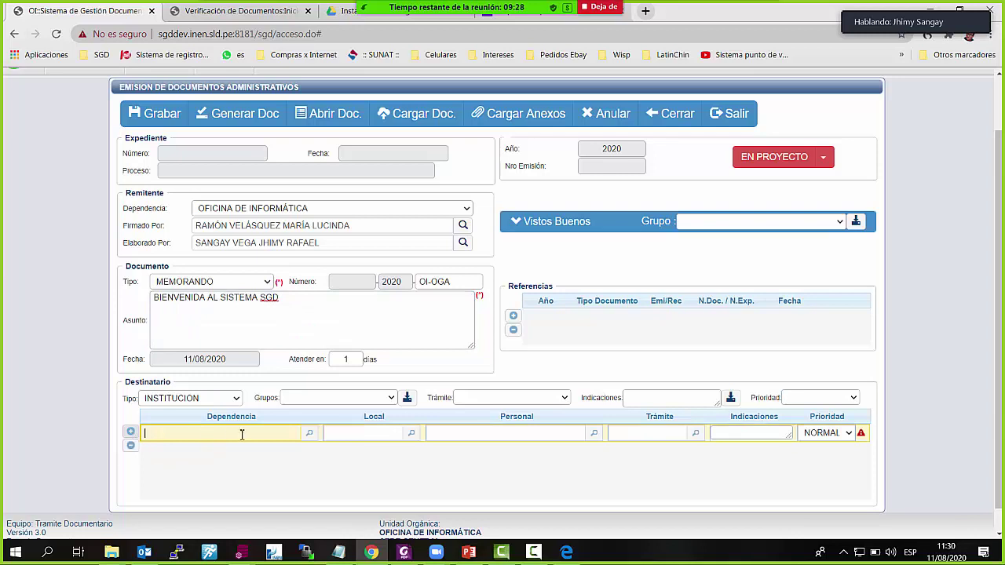
left_click(311, 436)
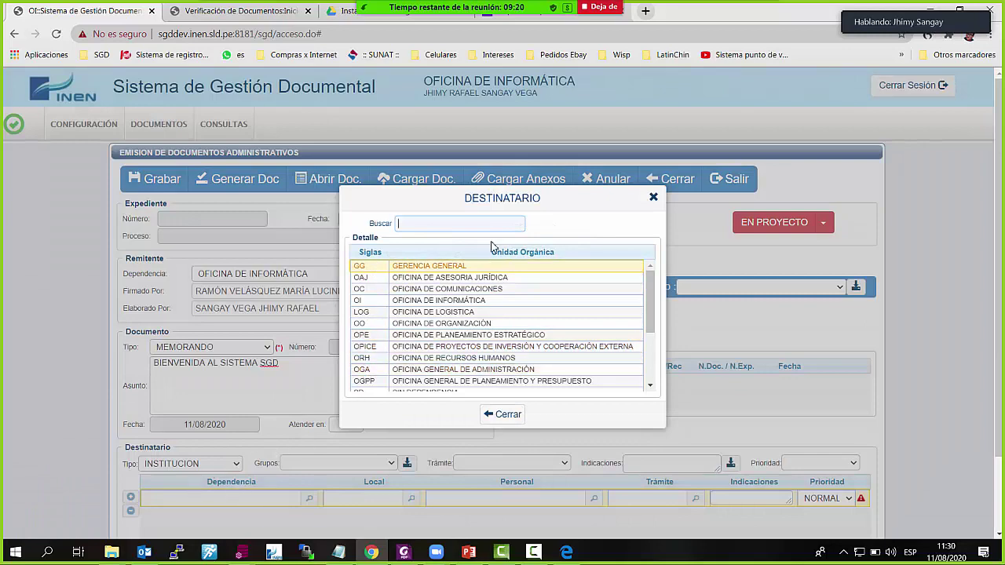
scroll(544, 314, "down", 3)
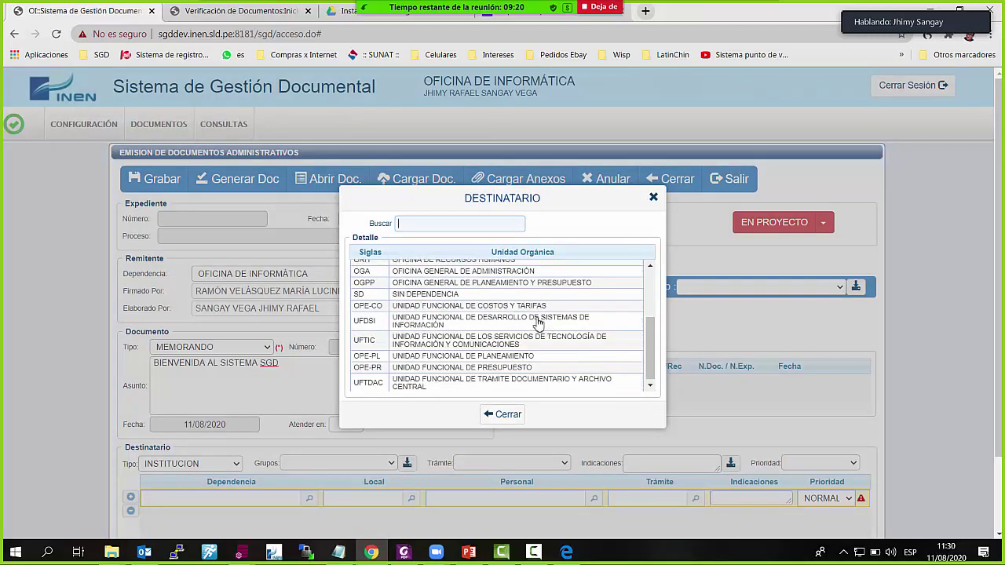
scroll(421, 326, "up", 5)
left_click(372, 299)
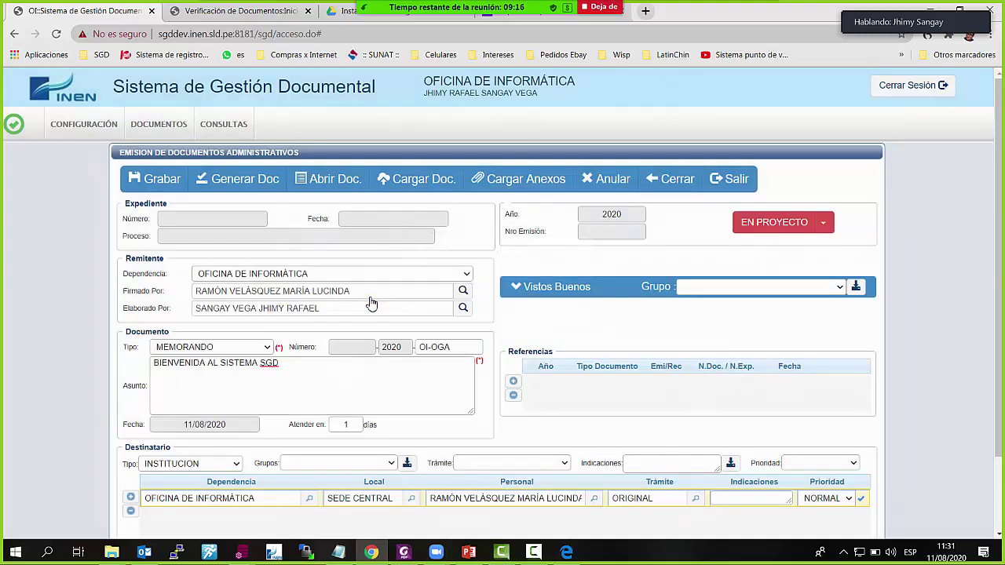
left_click(309, 498)
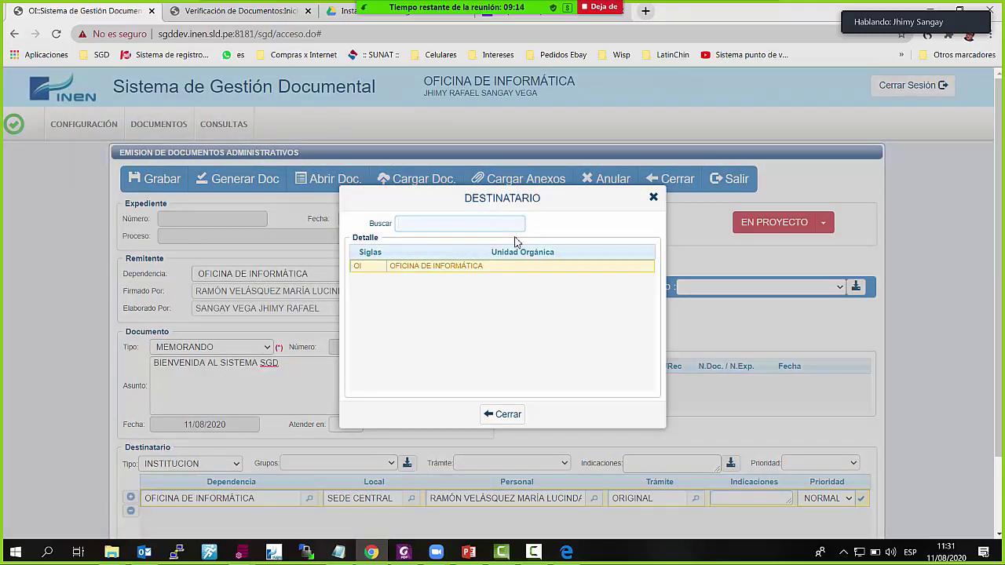
left_click(653, 197)
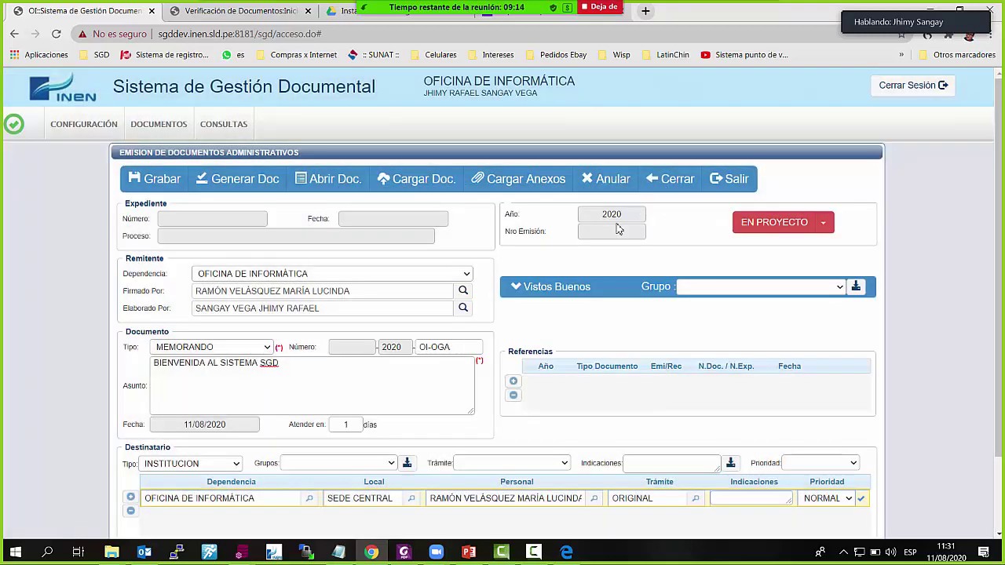
Add a second recipient row with OFICINA DE LOGISTICA as a copy
left_click(130, 497)
left_click(312, 516)
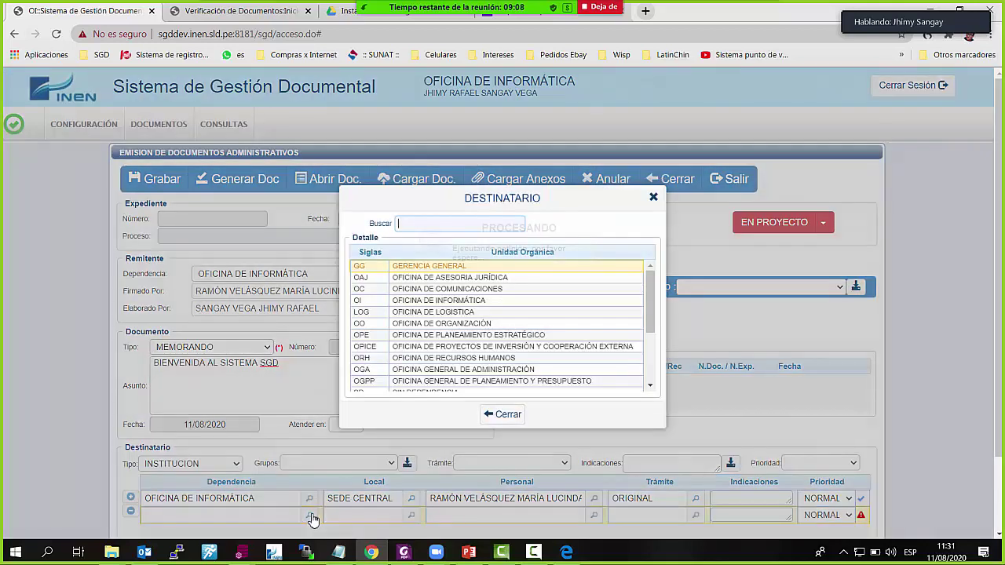
double_click(480, 312)
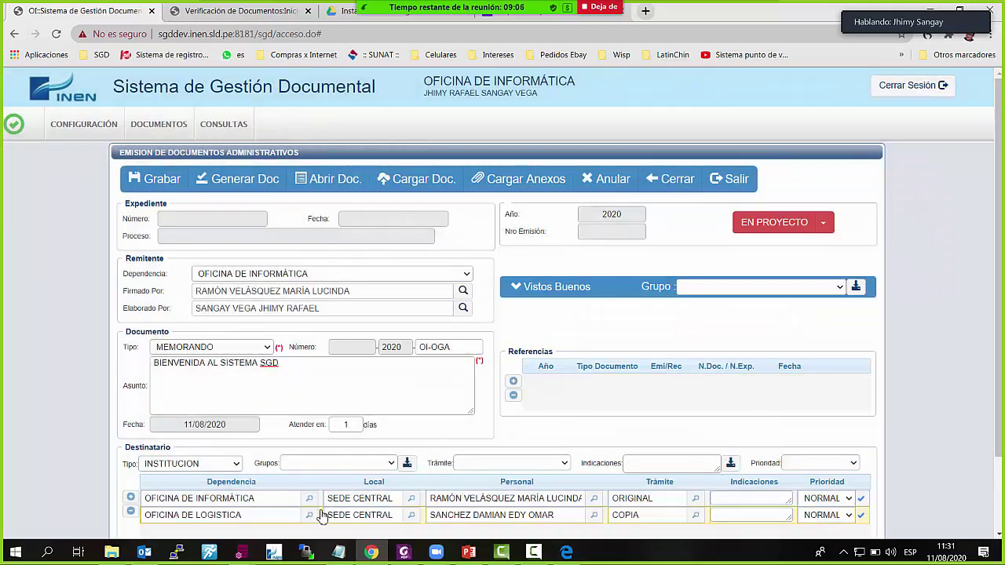
scroll(325, 526, "down", 2)
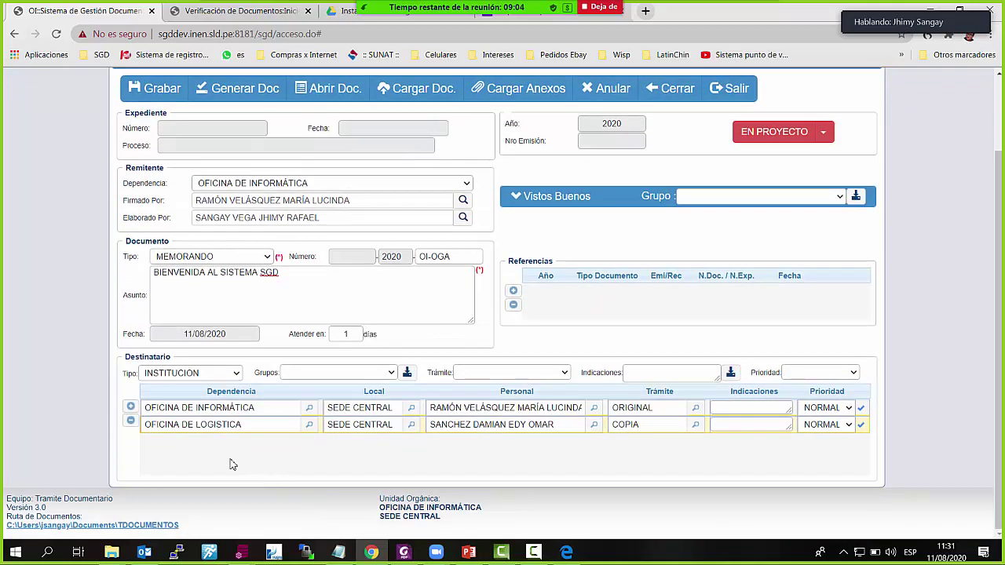
Remove both the OFICINA DE LOGISTICA and OFICINA DE INFORMÁTICA recipient rows
left_click(130, 420)
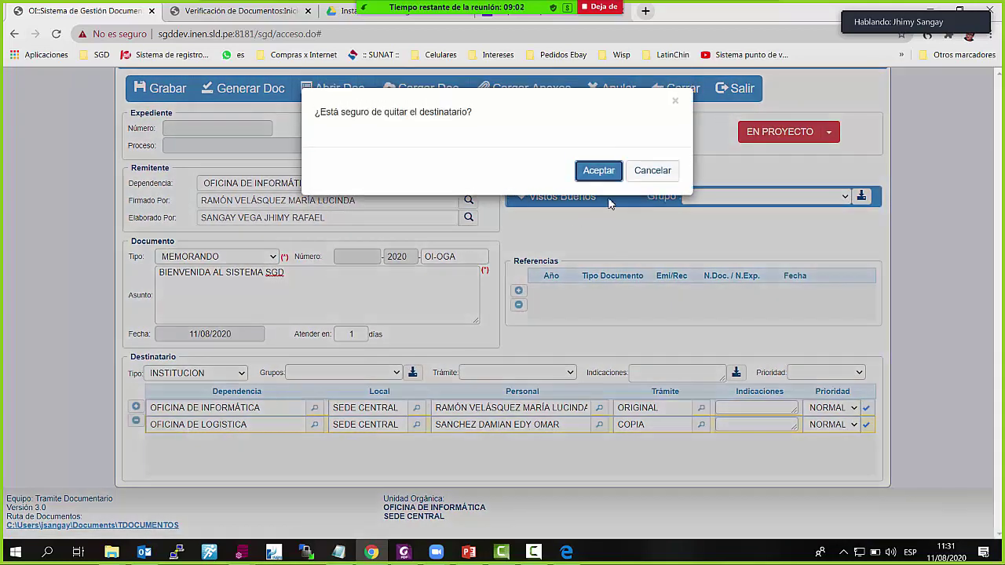
left_click(609, 172)
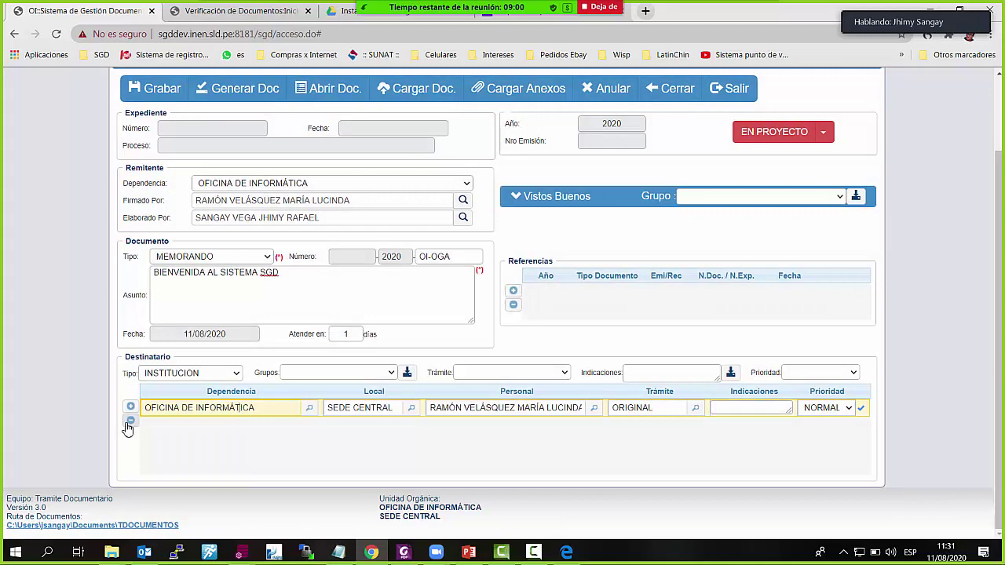
left_click(130, 421)
left_click(591, 172)
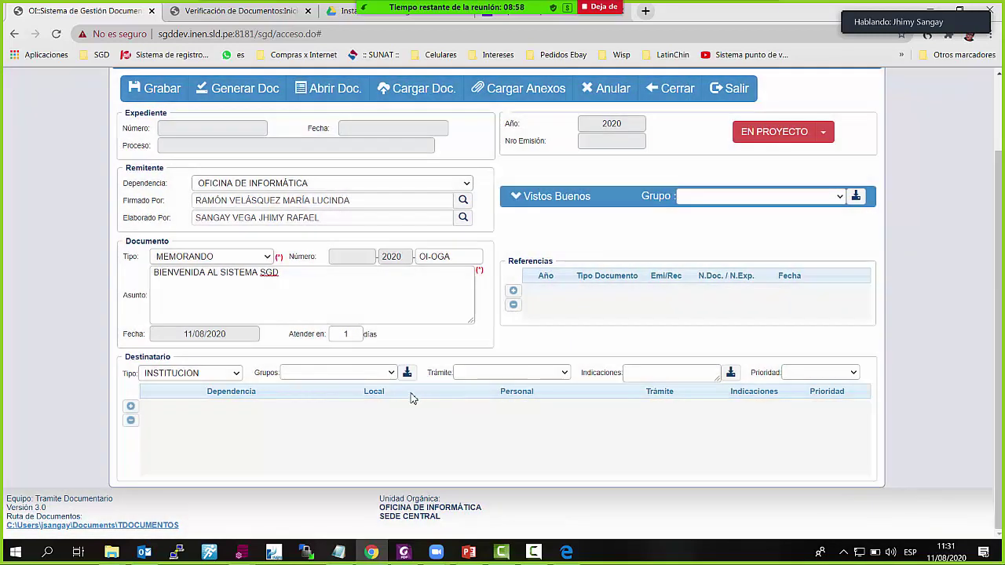
Load every office of the PILOTO SGD group as recipients
left_click(392, 374)
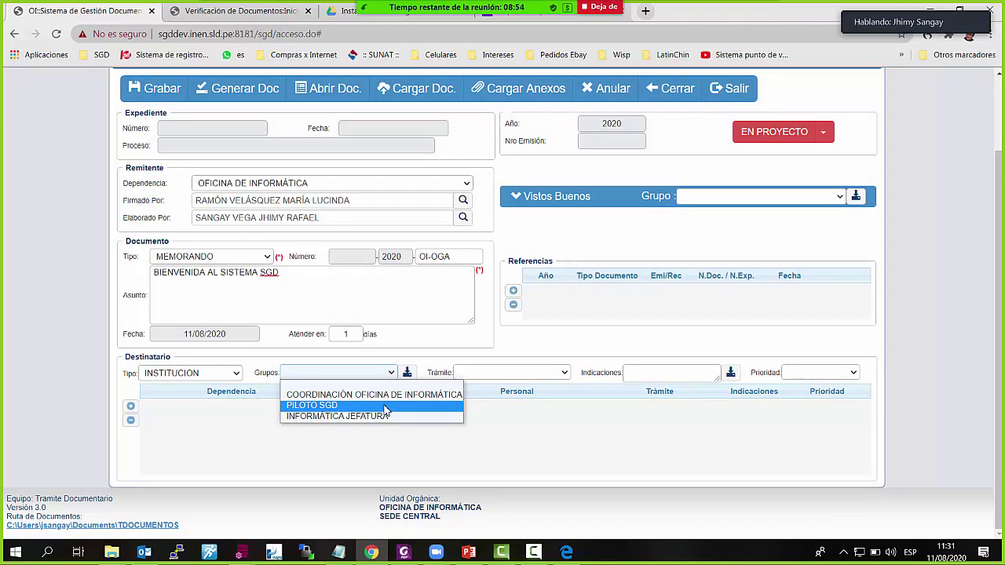
left_click(385, 406)
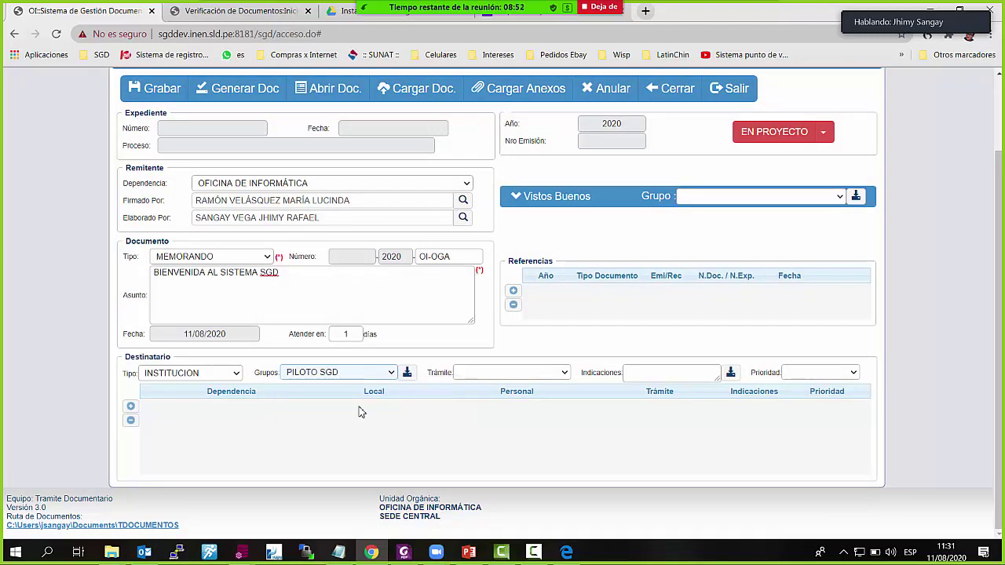
scroll(399, 395, "up", 1)
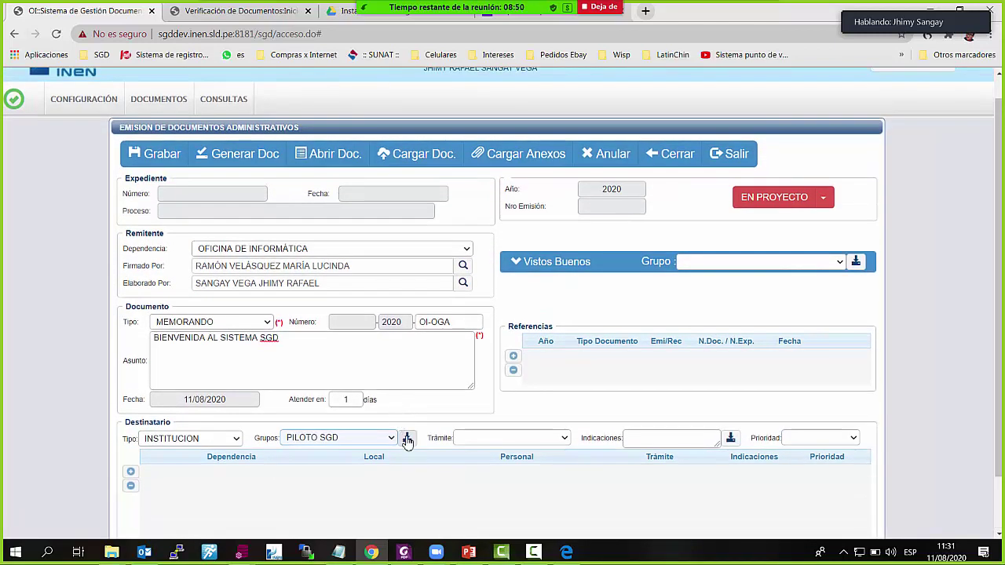
left_click(408, 438)
scroll(408, 441, "down", 1)
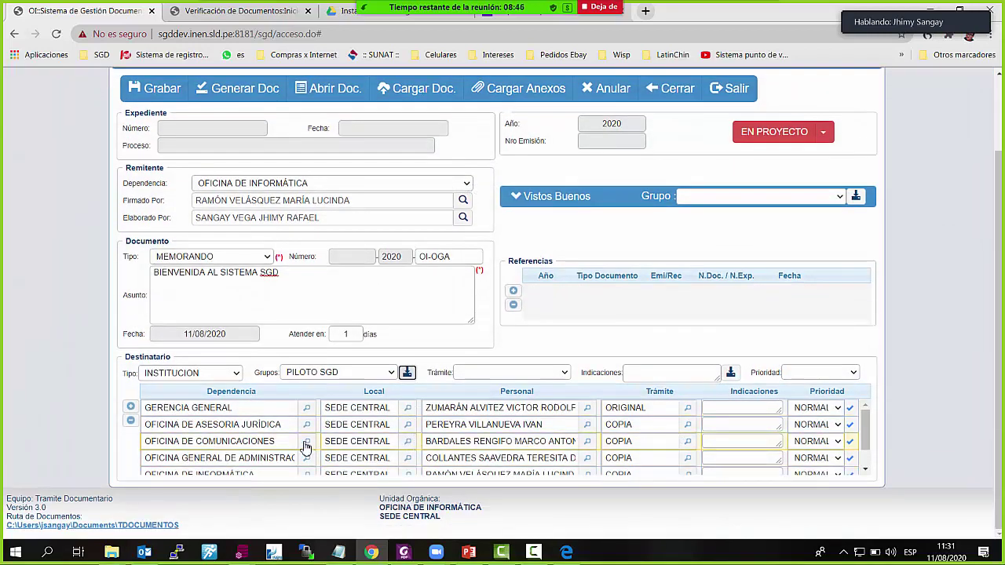
scroll(287, 415, "down", 2)
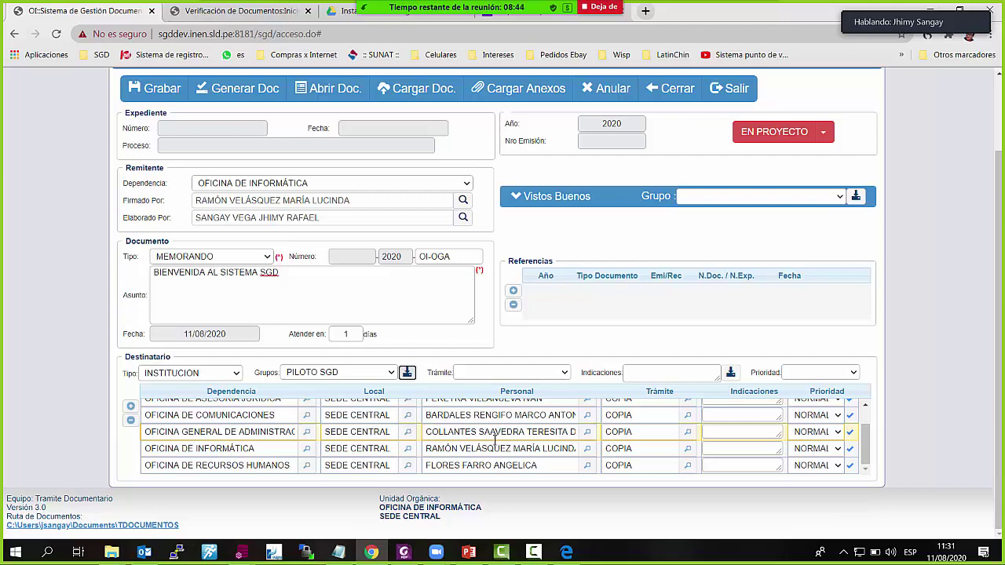
scroll(495, 436, "up", 2)
scroll(494, 442, "up", 2)
scroll(494, 441, "down", 2)
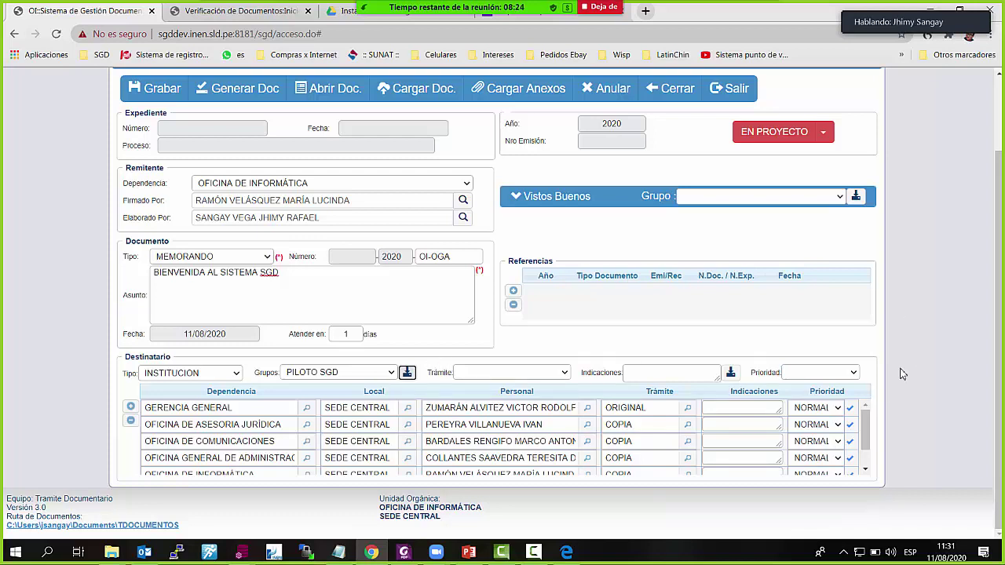
Add a duplicate GERENCIA GENERAL row, then remove it again
left_click(130, 406)
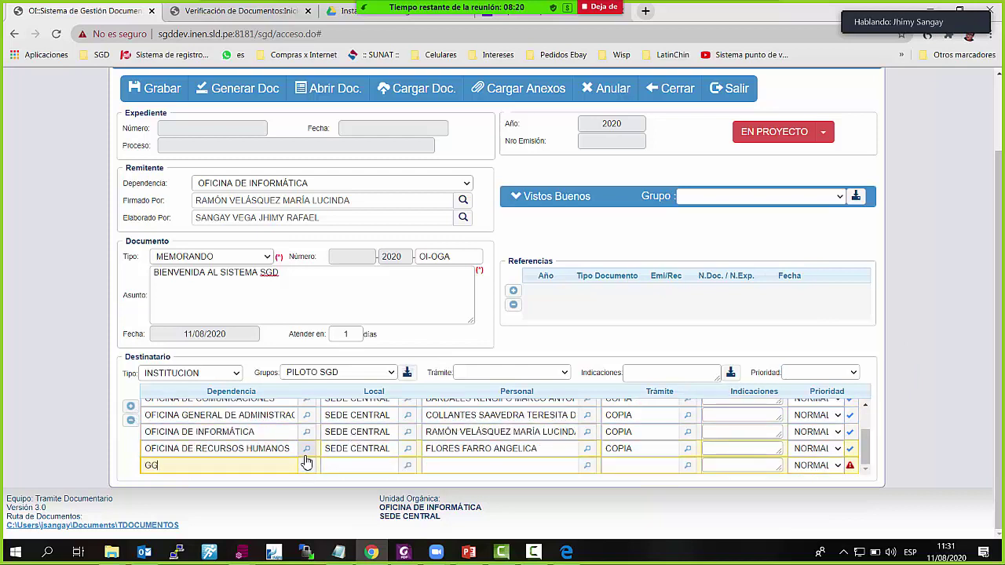
left_click(307, 465)
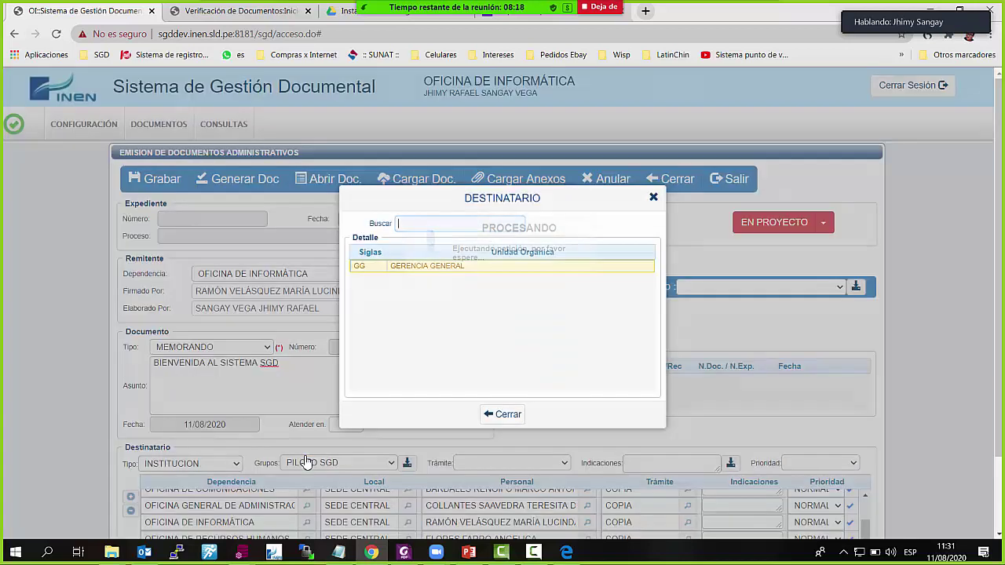
key("Escape")
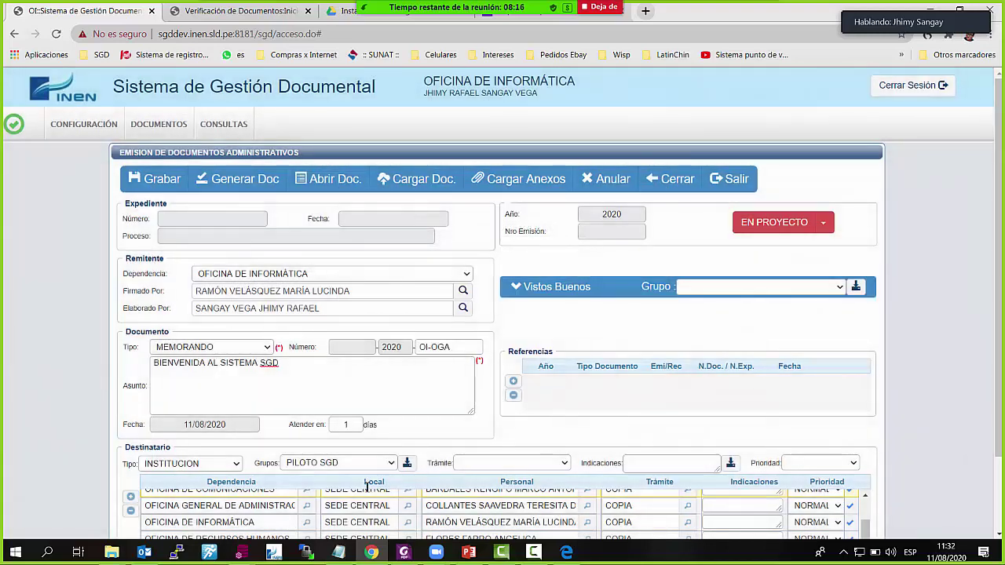
scroll(306, 463, "down", 2)
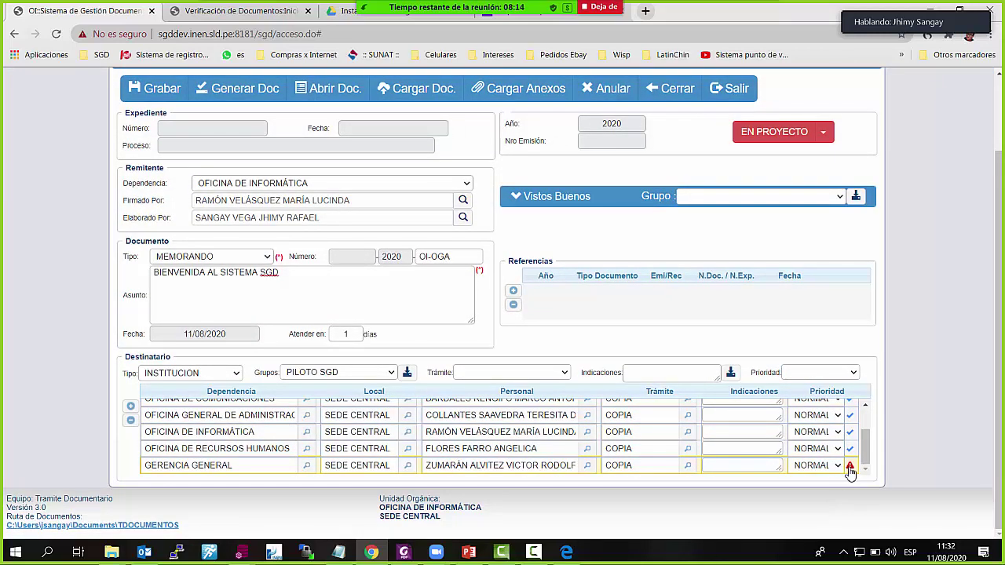
left_click(276, 468)
left_click(131, 420)
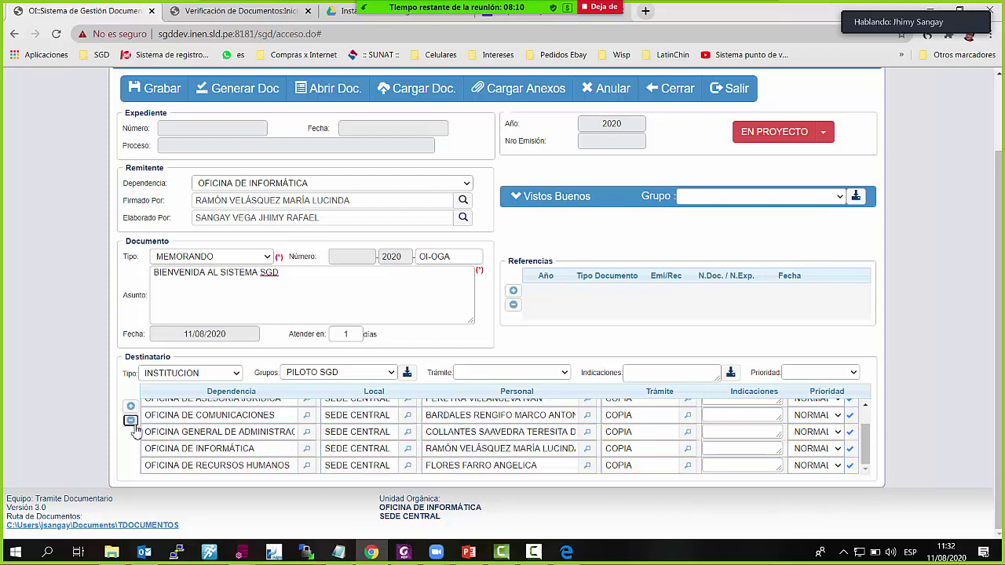
scroll(650, 454, "up", 2)
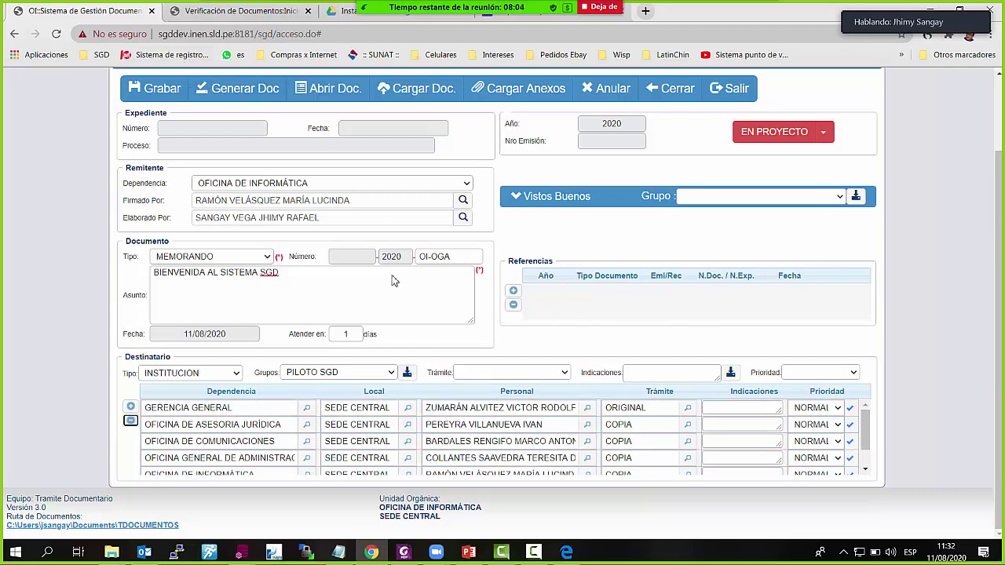
scroll(507, 459, "down", 2)
scroll(507, 459, "up", 3)
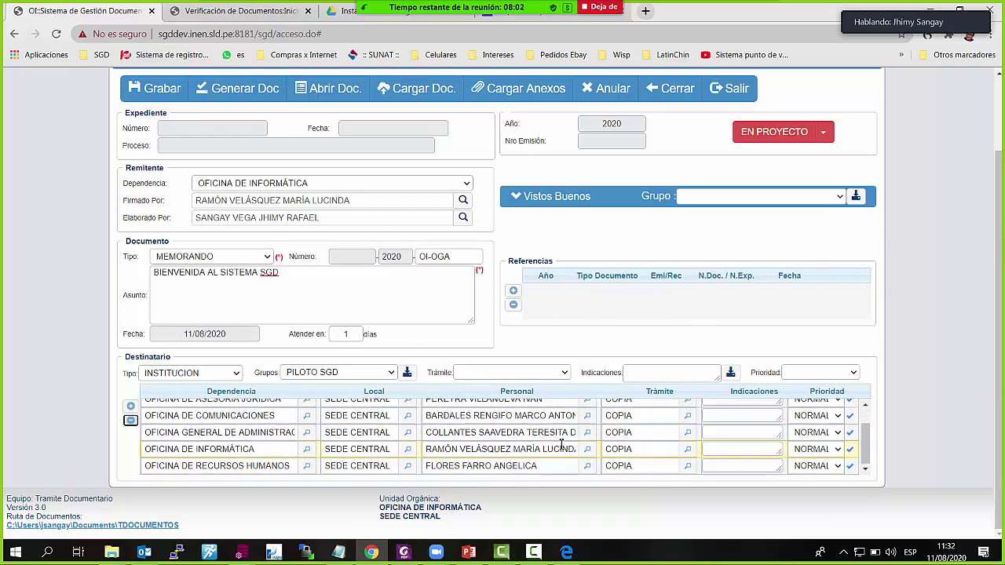
scroll(409, 359, "up", 2)
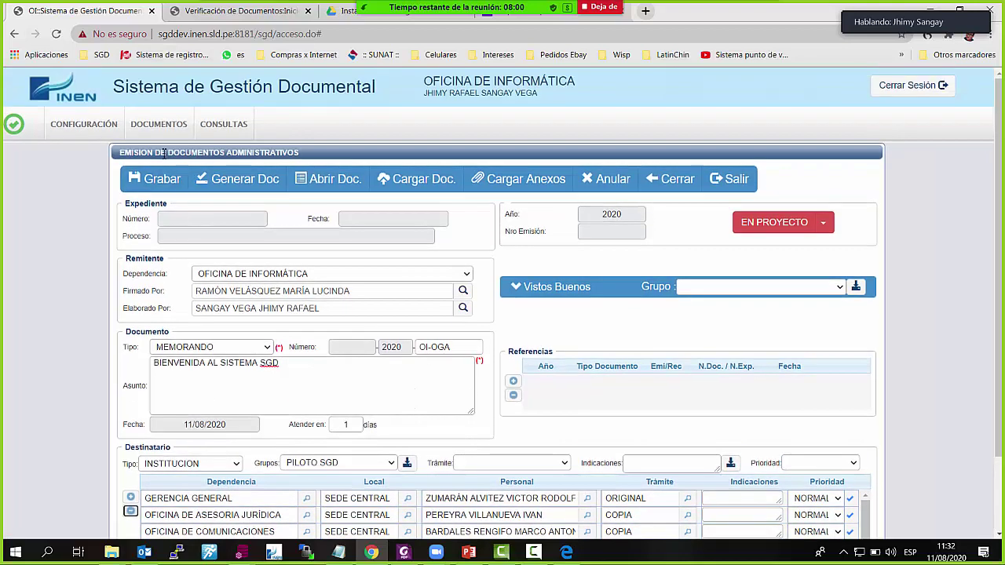
Save the memo with a new expediente and generate MEMORANDO-R21-2020-OI-OGA.docx
left_click(161, 179)
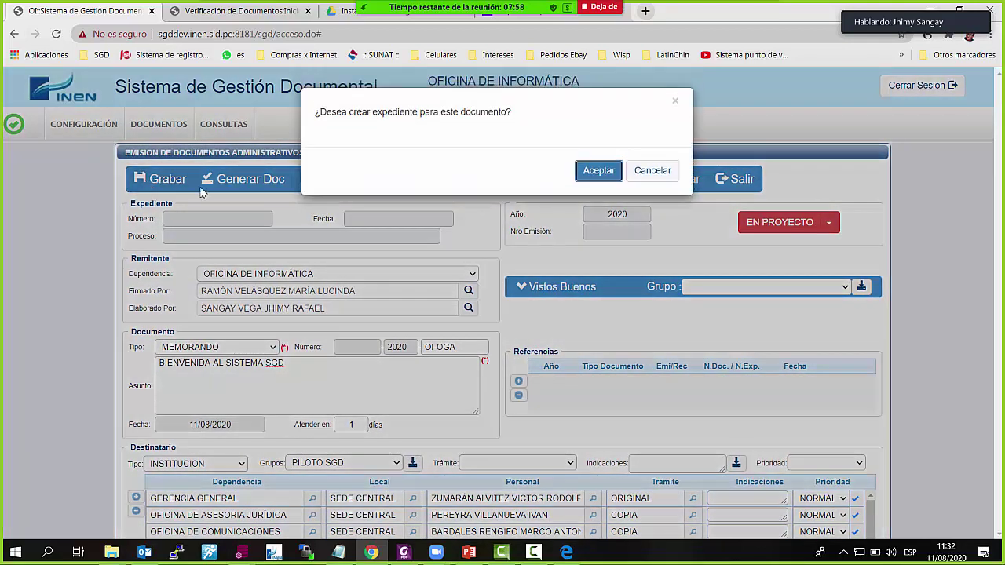
left_click(604, 176)
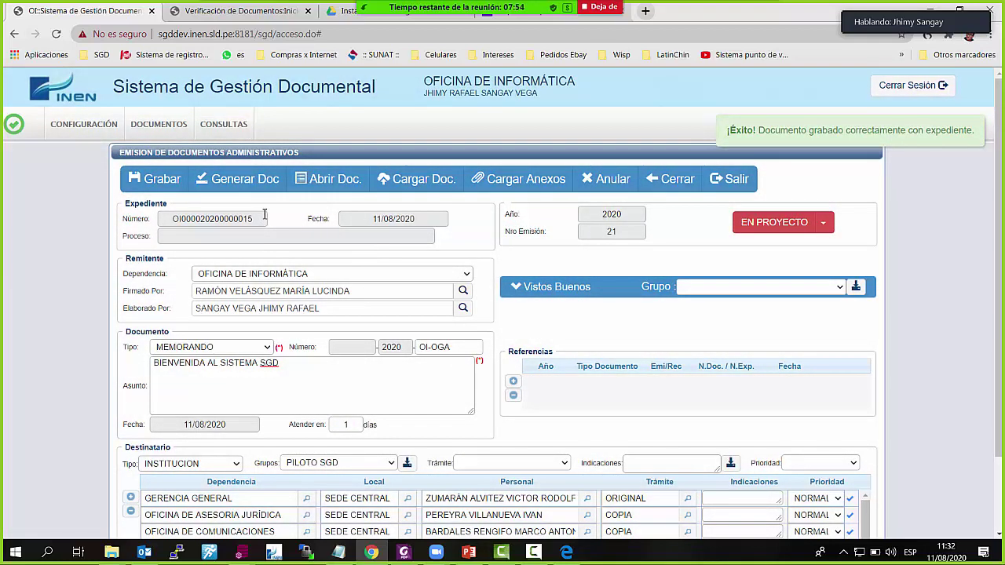
left_click_drag(264, 218, 164, 224)
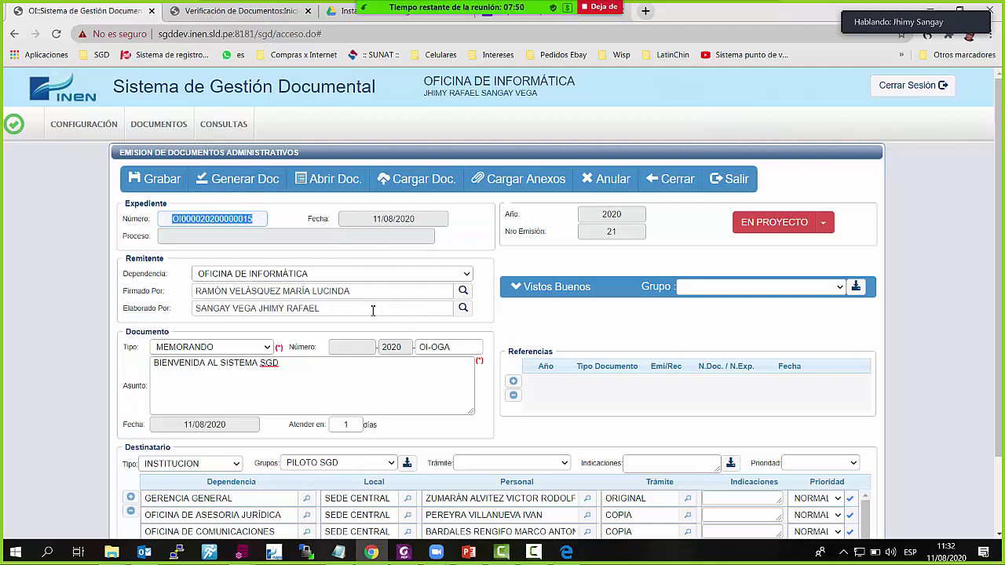
left_click(265, 187)
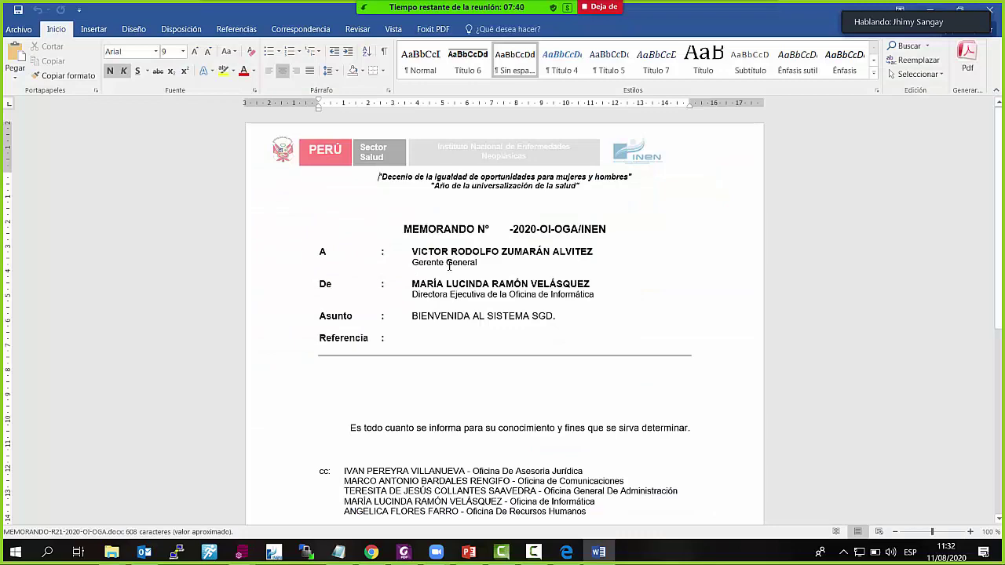
Write a greeting and welcome-to-the-SGD-system sentence under the header rule, then save the memo
scroll(448, 264, "down", 1)
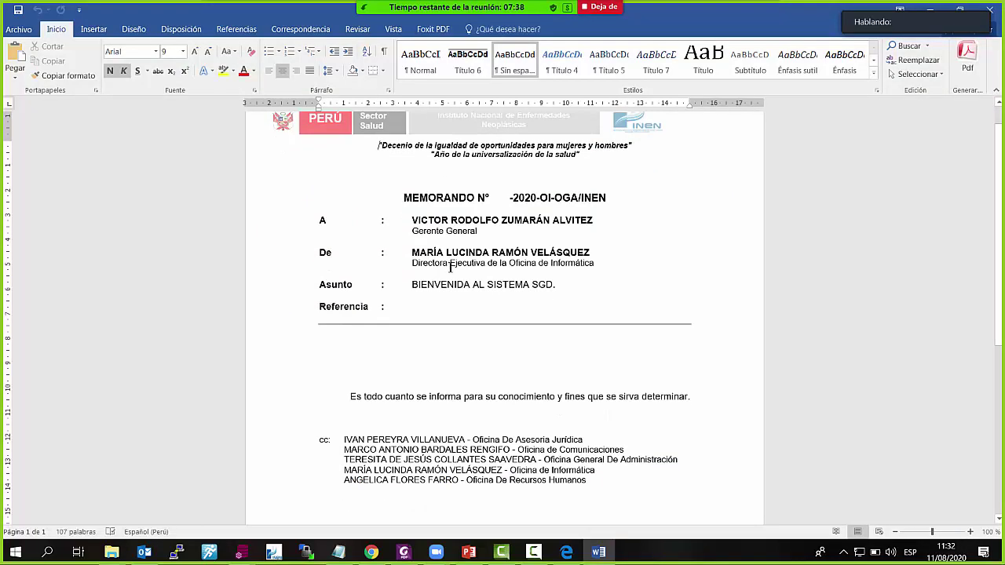
scroll(525, 289, "down", 7)
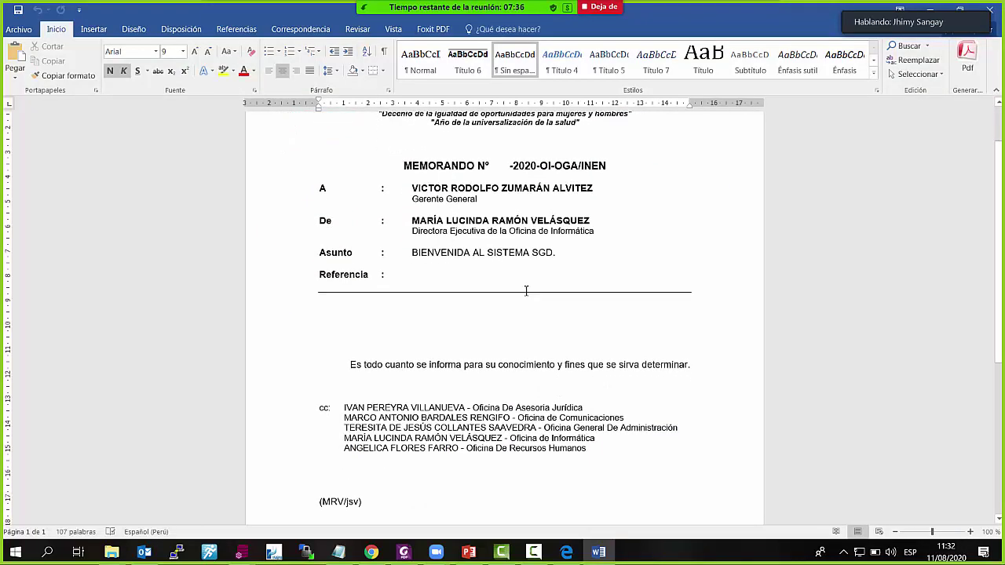
scroll(500, 312, "up", 5)
left_click(378, 246)
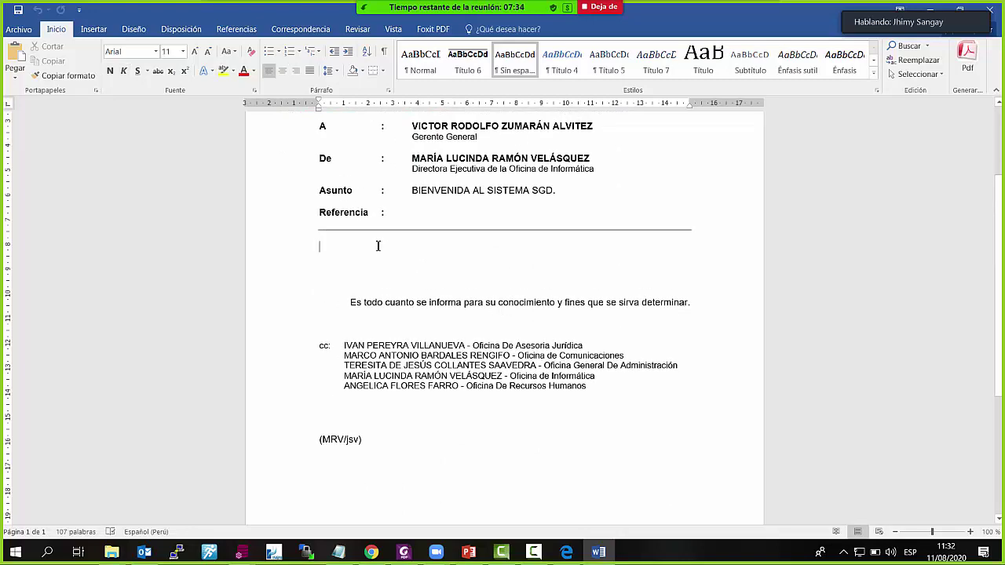
scroll(637, 306, "up", 4)
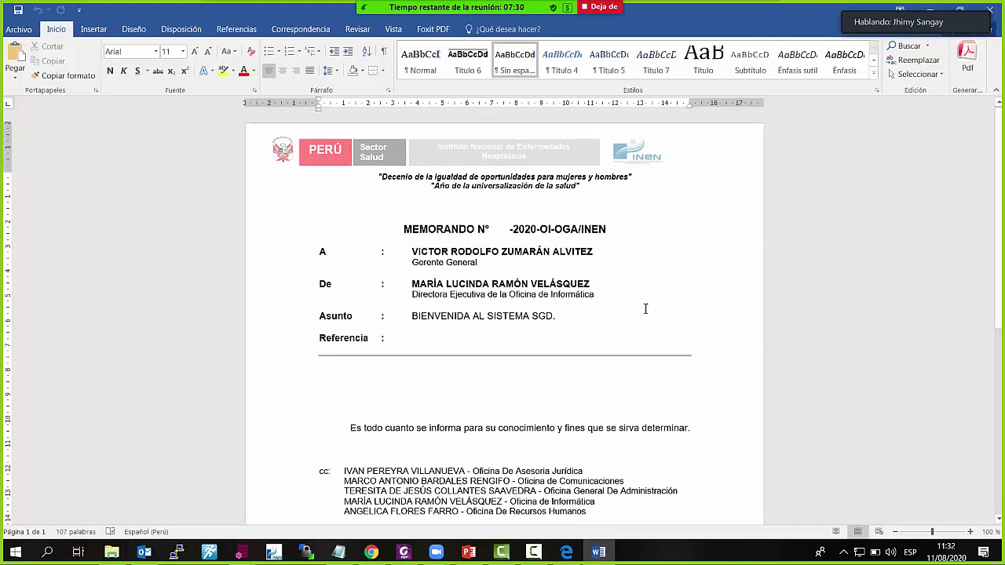
type("eST")
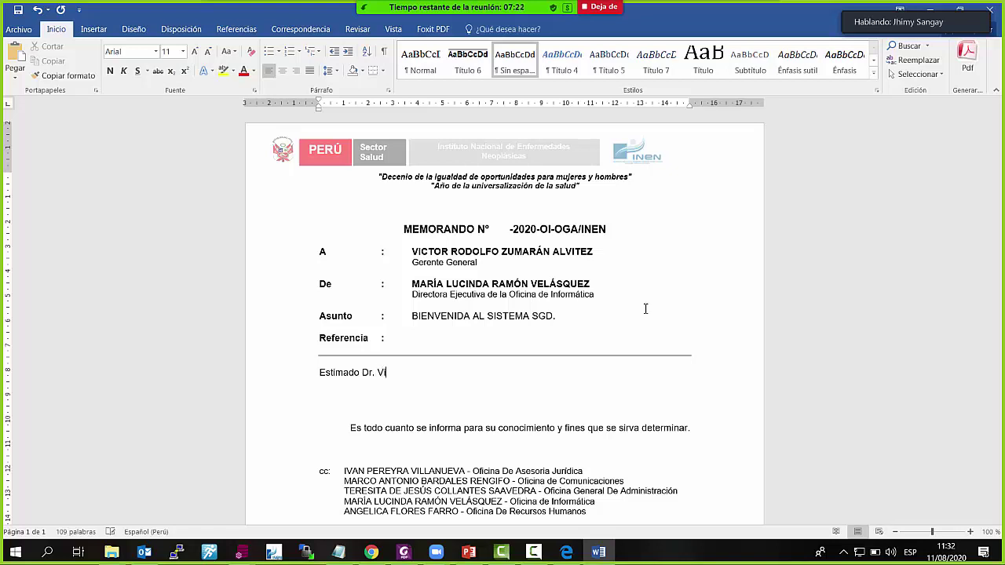
type("r")
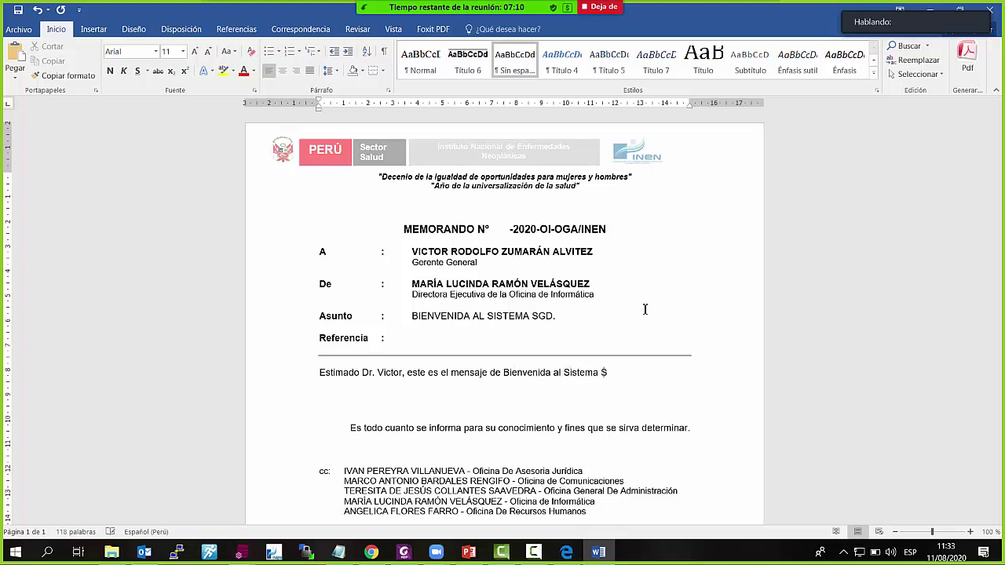
type(".")
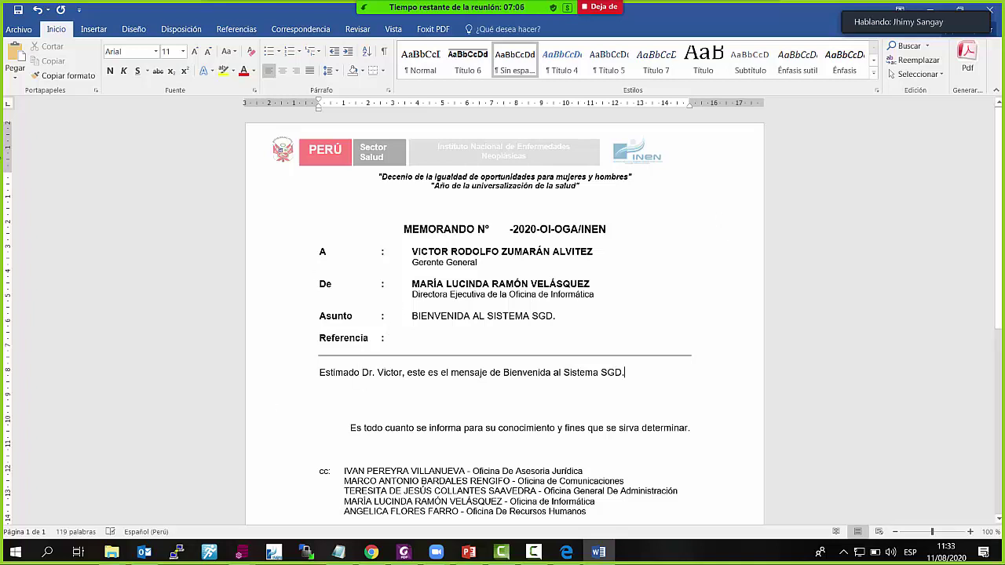
left_click(17, 10)
Save the memo as PDF (*.pdf) named MEMORANDO-R21-2020-OI-OGA.pdf in TDOCUMENTOS 2020
left_click(22, 30)
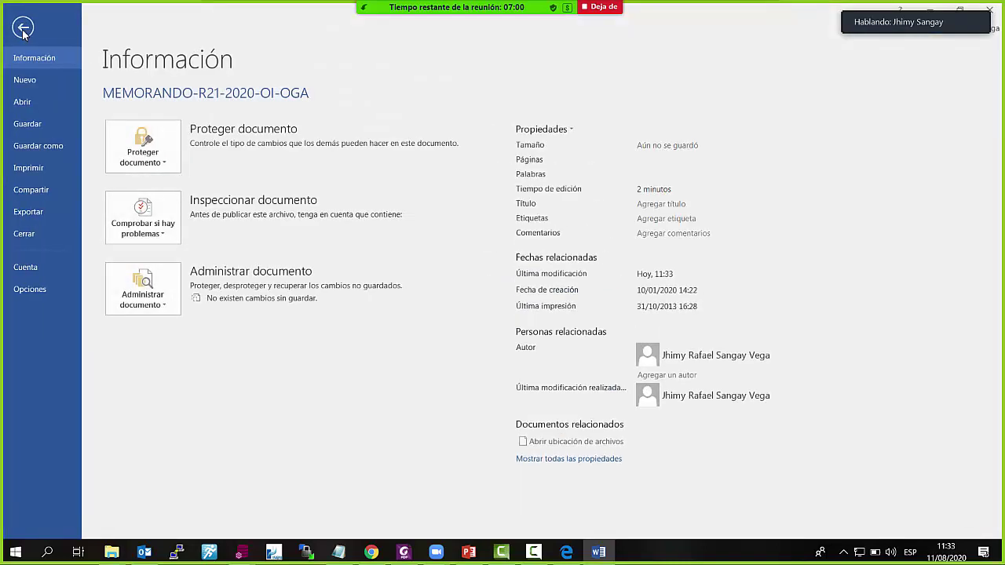
left_click(49, 149)
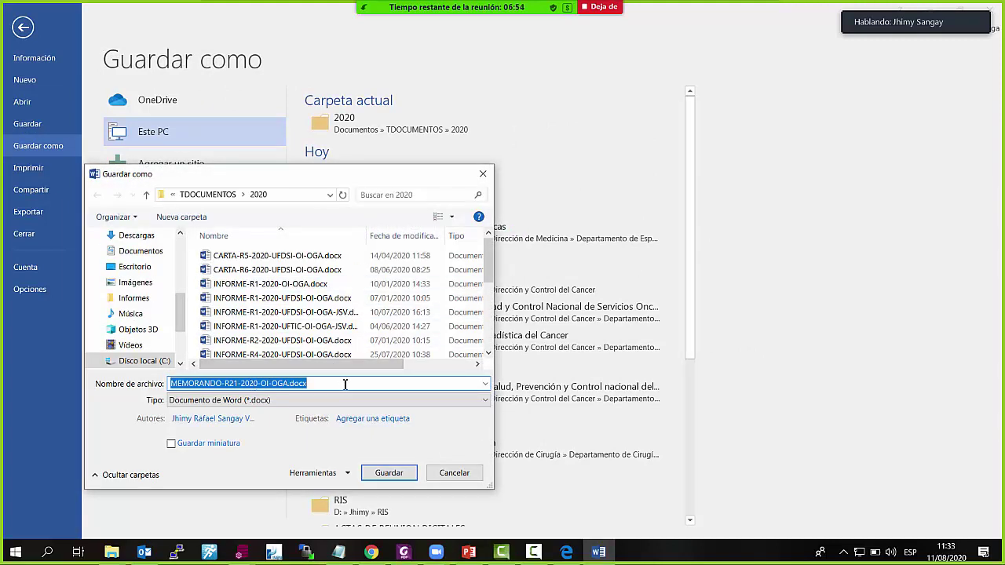
left_click(354, 401)
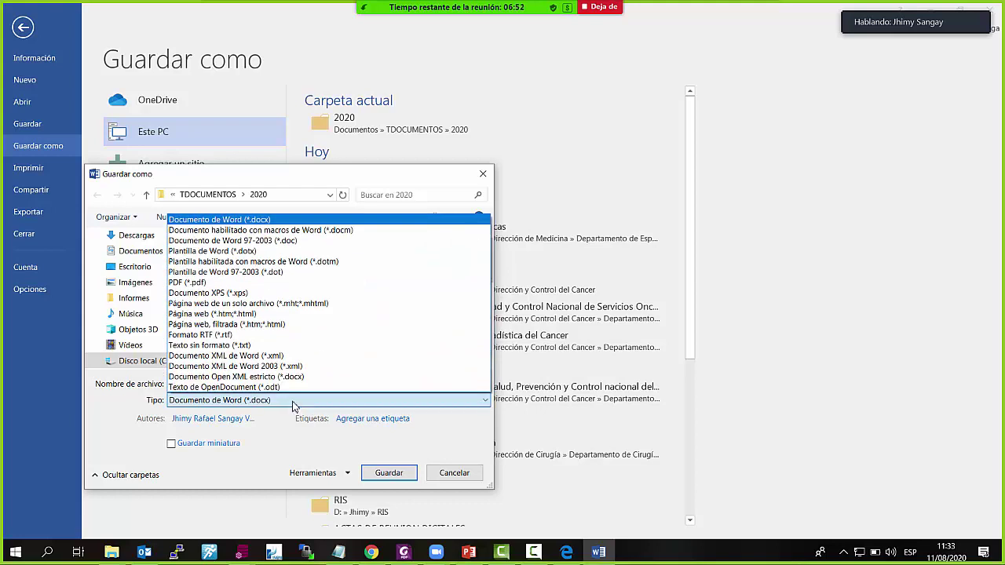
left_click(188, 282)
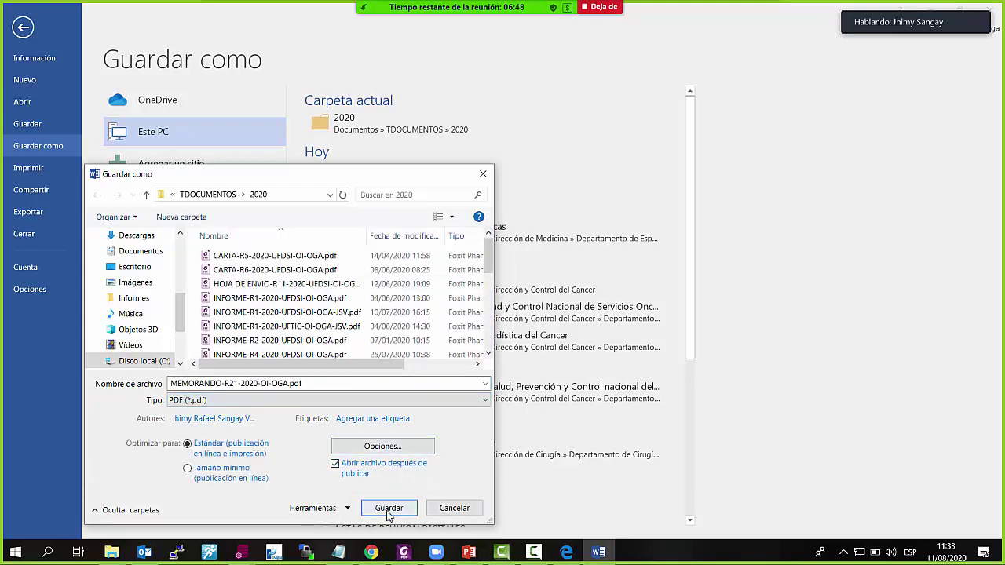
left_click(387, 509)
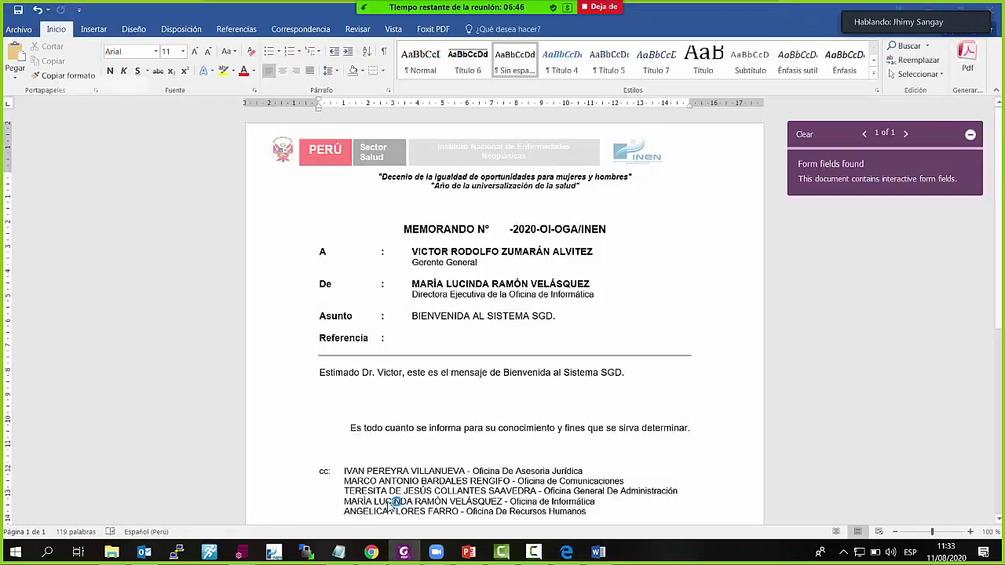
Select parts of the MEMORANDO heading to check the N° space and the -2020-OI-OGA/INEN suffix
scroll(659, 350, "down", 6)
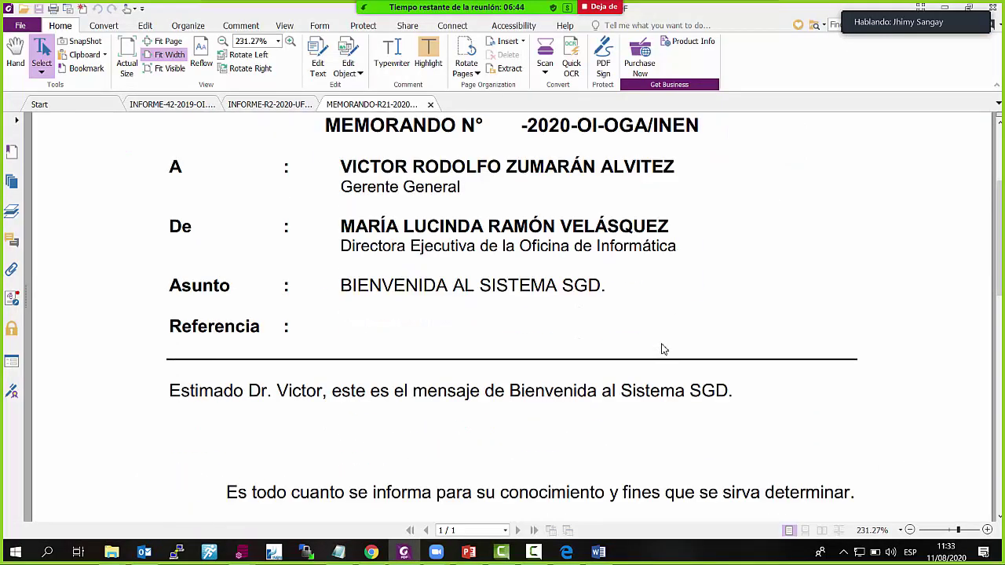
scroll(660, 349, "up", 6)
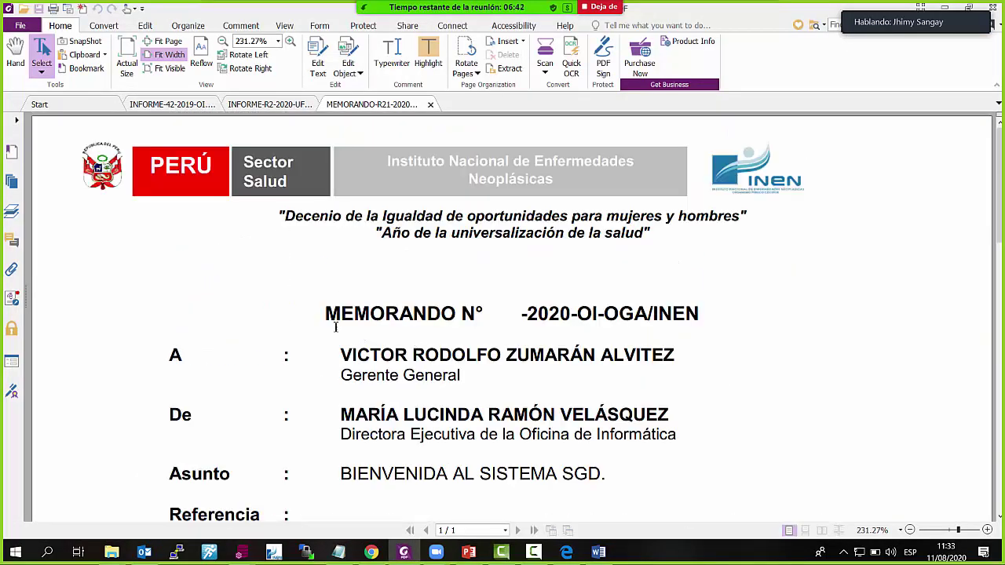
left_click_drag(328, 314, 701, 314)
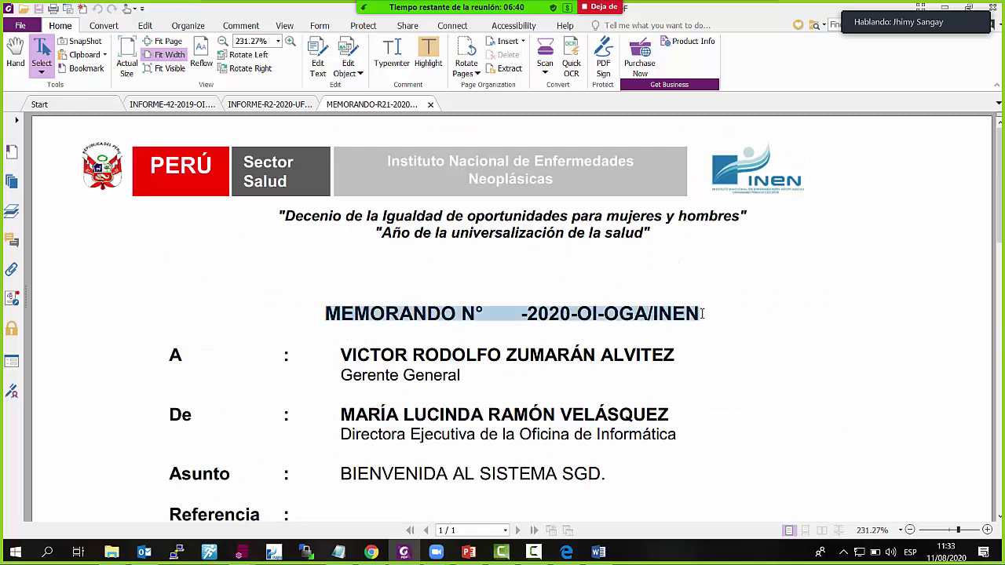
left_click(487, 314)
left_click_drag(476, 314, 591, 314)
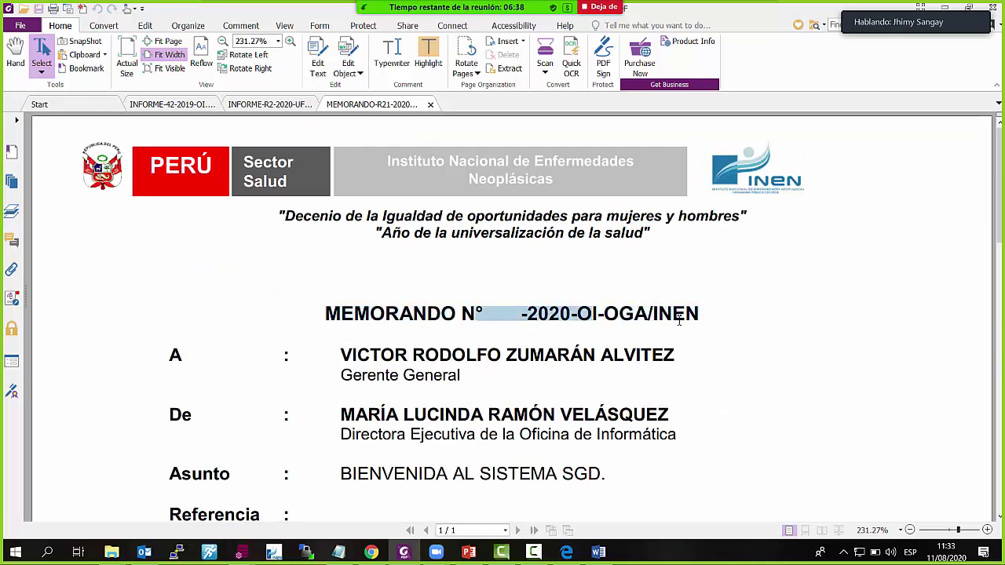
left_click(503, 316)
left_click_drag(502, 316, 621, 314)
left_click(717, 319)
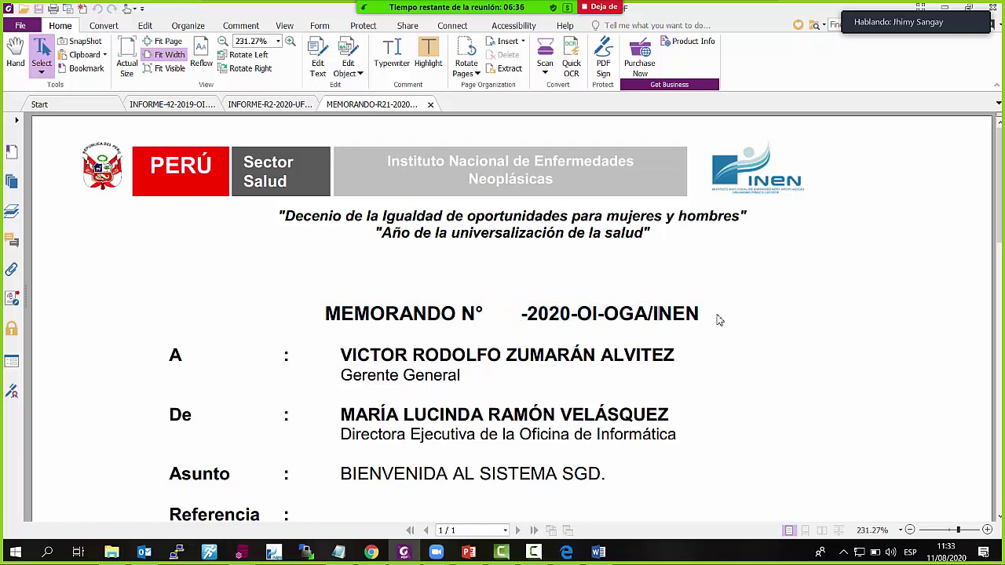
left_click_drag(703, 315, 521, 314)
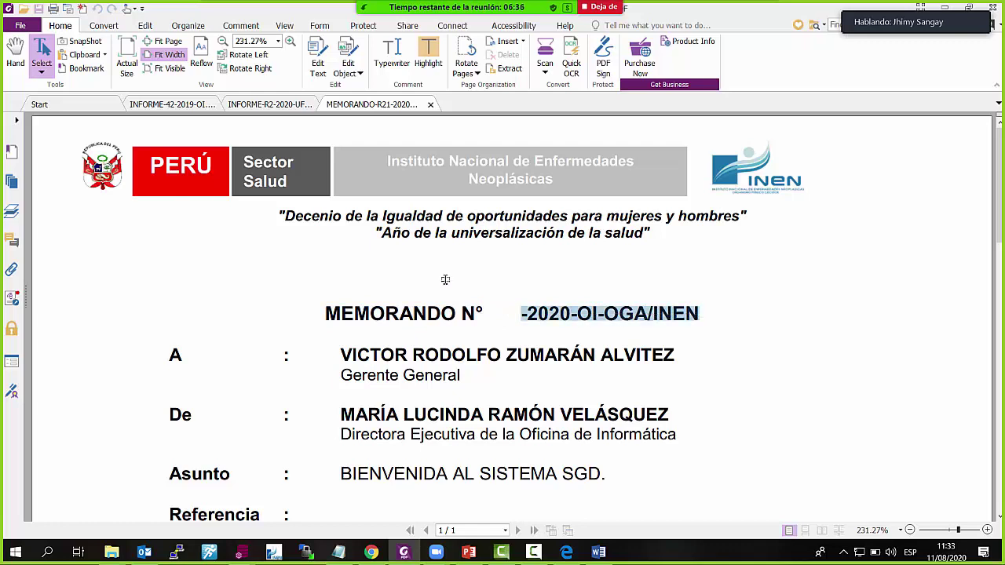
Close the MEMORANDO-R21 PDF and return to the INEN SGD emission form
left_click(431, 105)
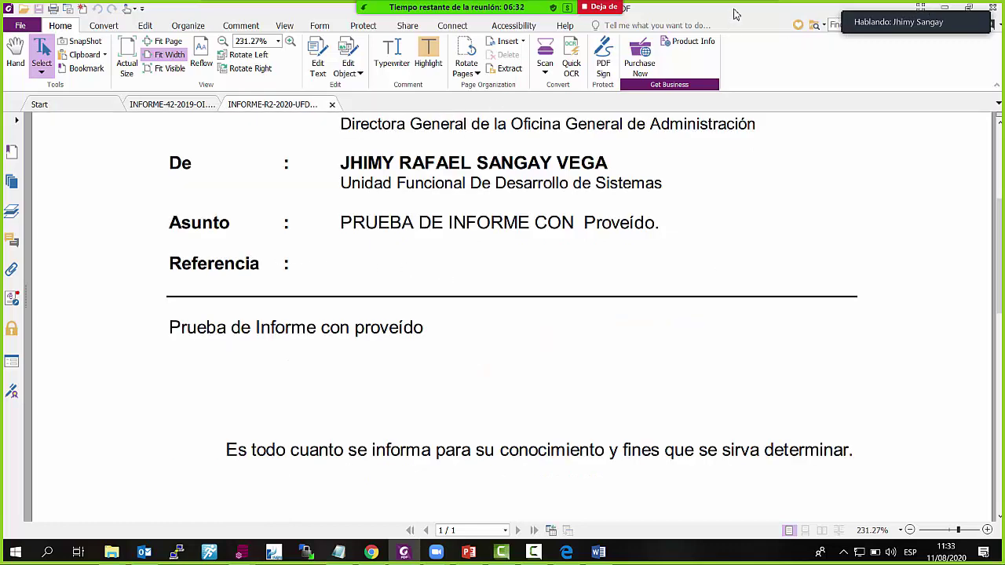
mouse_move(895, 18)
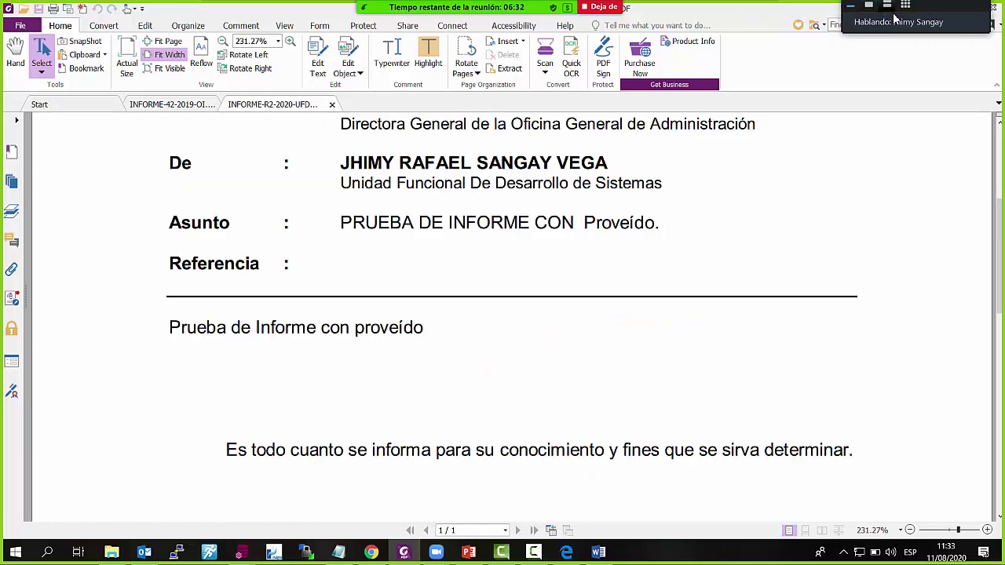
left_click(372, 553)
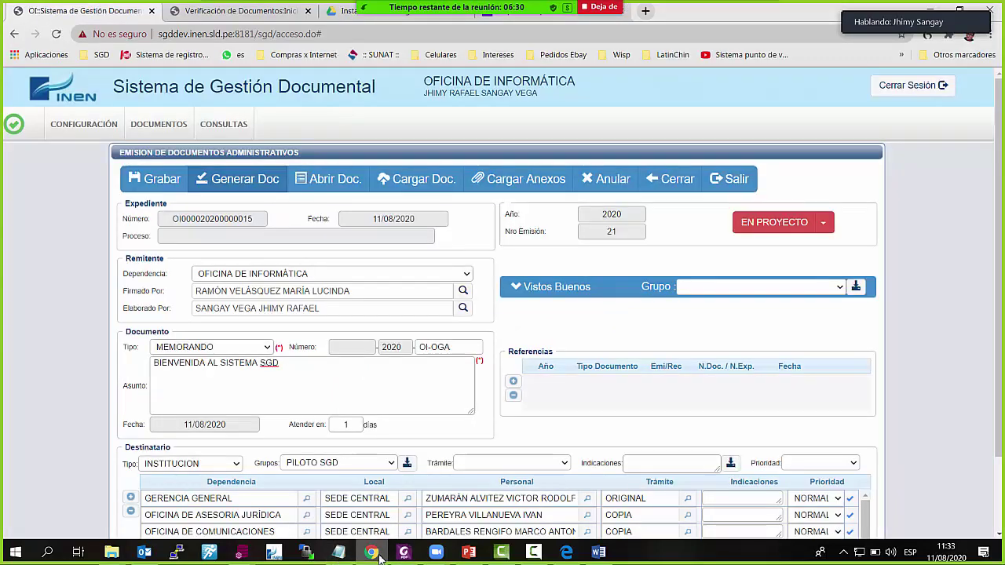
Upload the memo with Cargar Doc., close Word, and highlight the upload confirmation
left_click(406, 187)
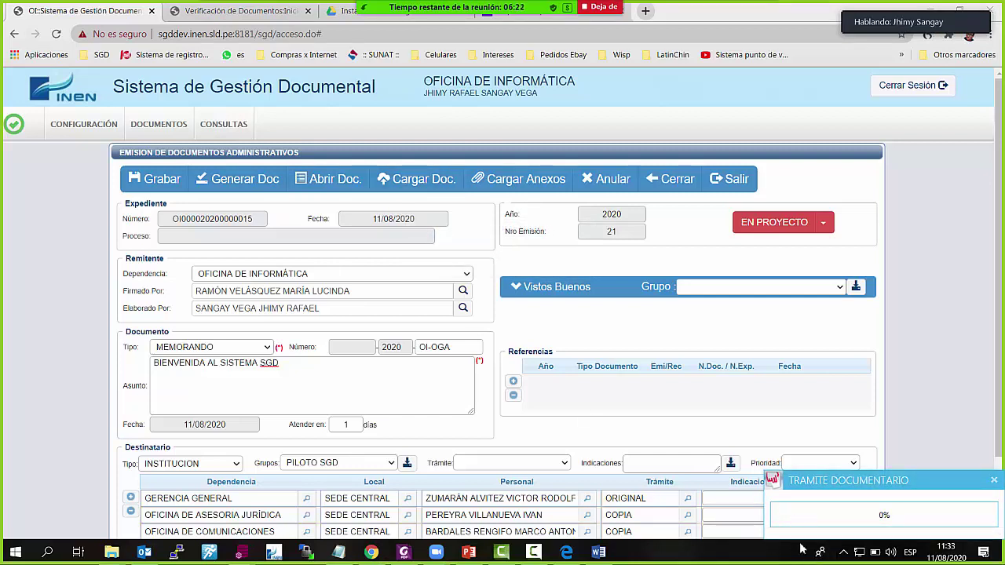
mouse_move(611, 553)
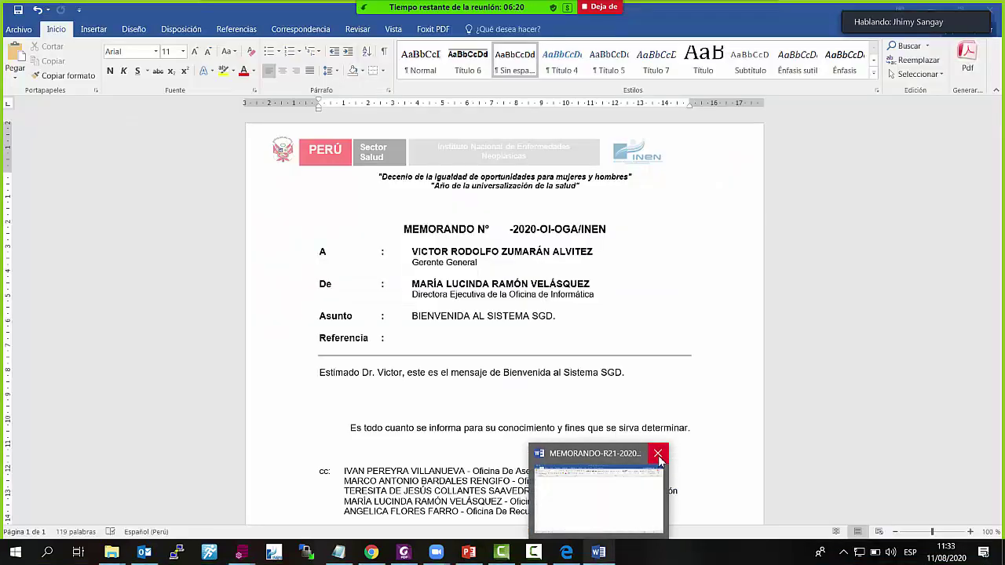
left_click(658, 456)
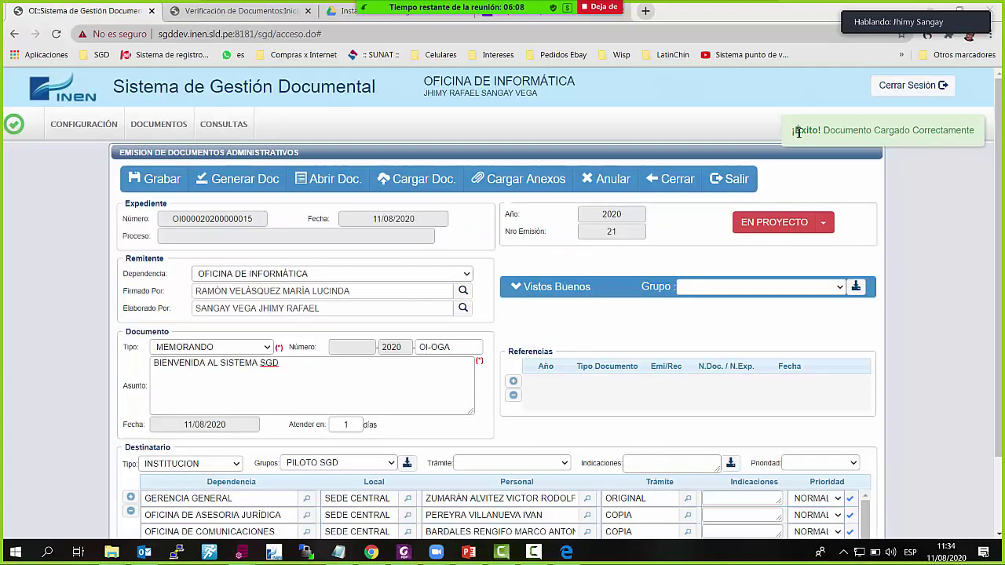
left_click_drag(797, 132, 975, 132)
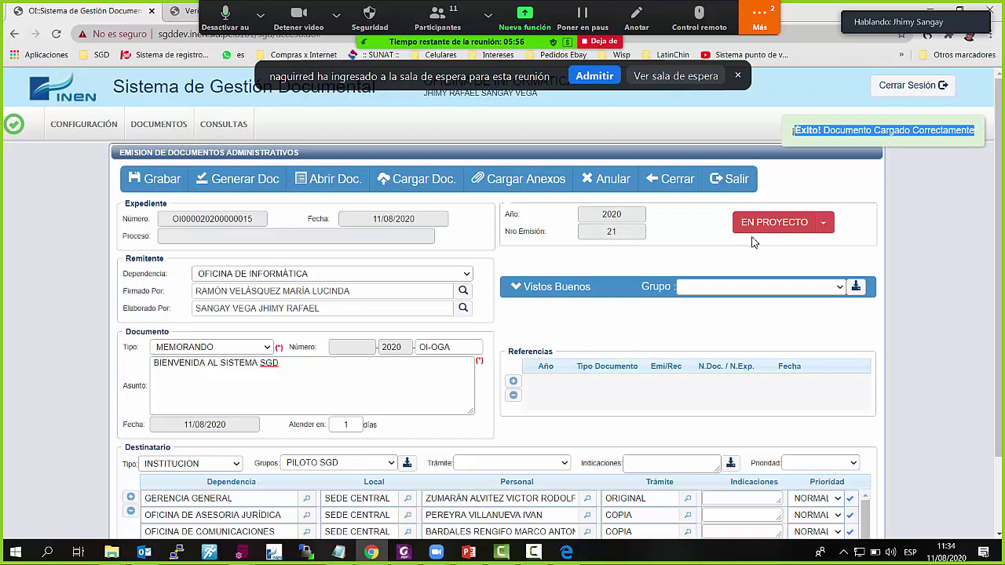
Switch emission 21's status dropdown from EN PROYECTO to PARA DESPACHO
triple_click(304, 310)
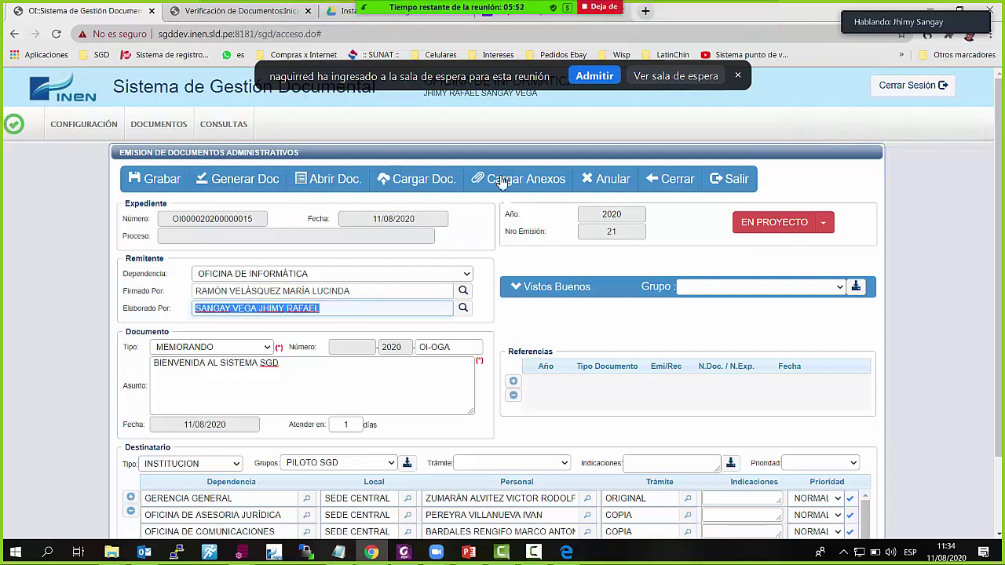
left_click(823, 226)
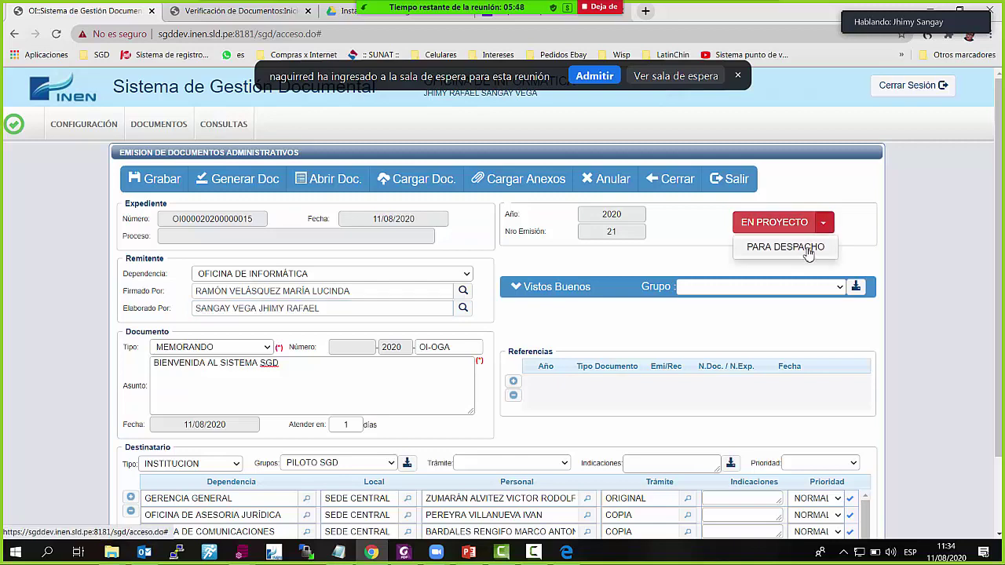
left_click(808, 251)
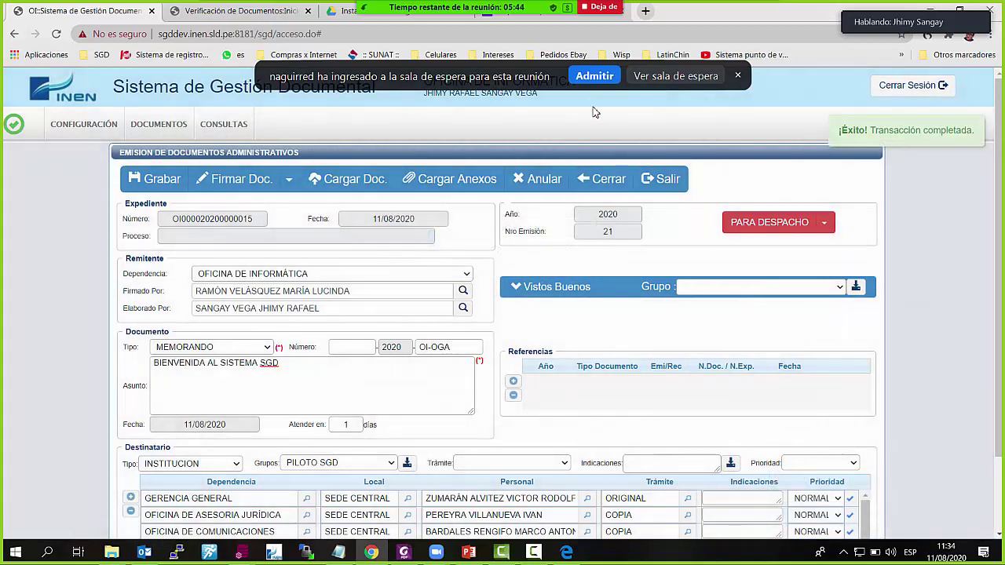
left_click(600, 79)
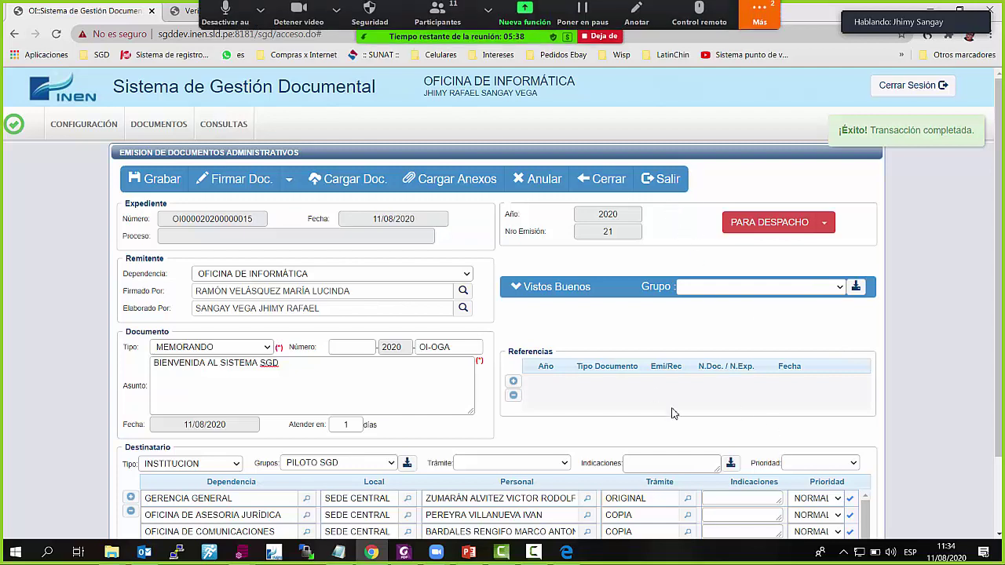
Close the memo form and open the 7-record PARA DESPACHO list from the home page summary
left_click(605, 187)
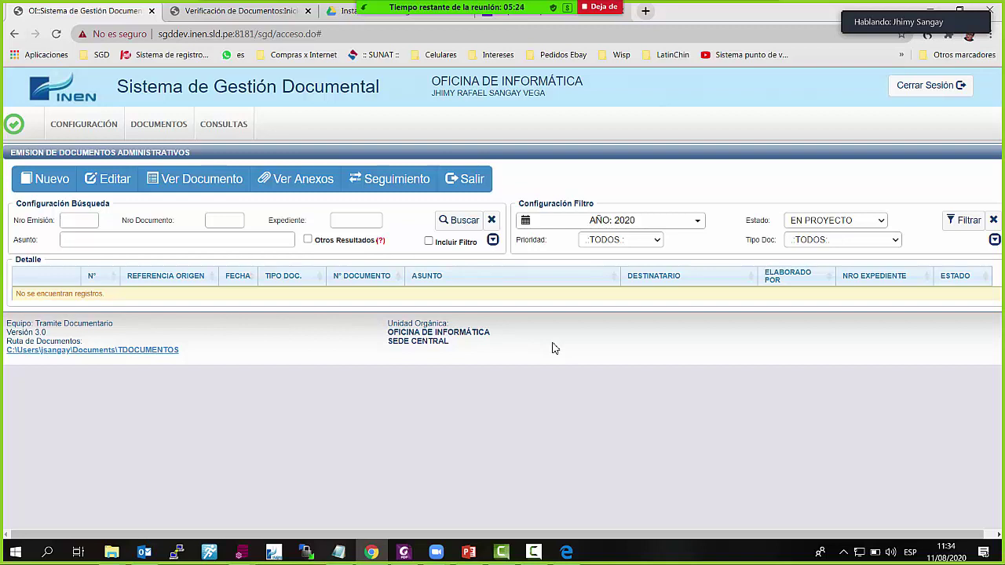
left_click(469, 179)
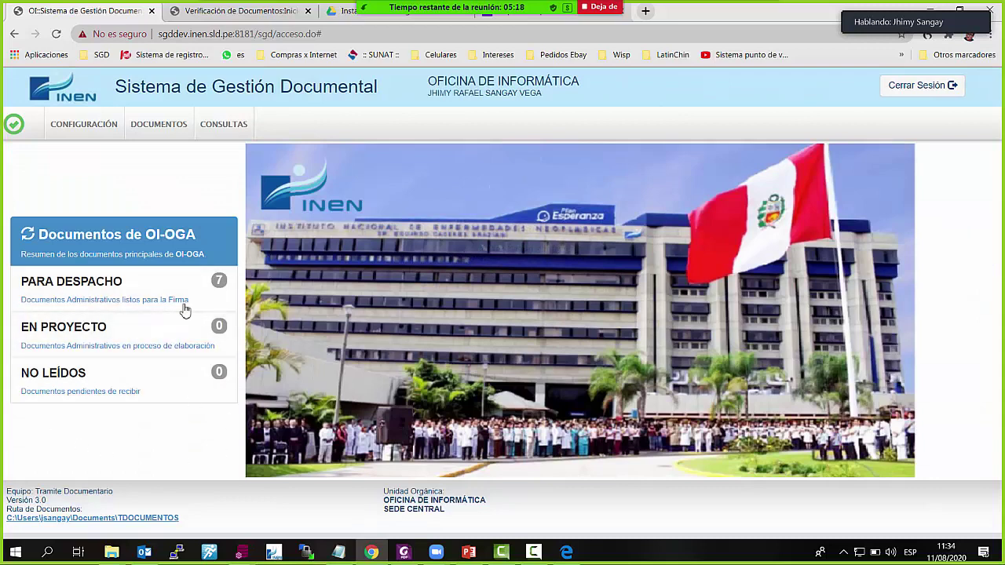
left_click(118, 282)
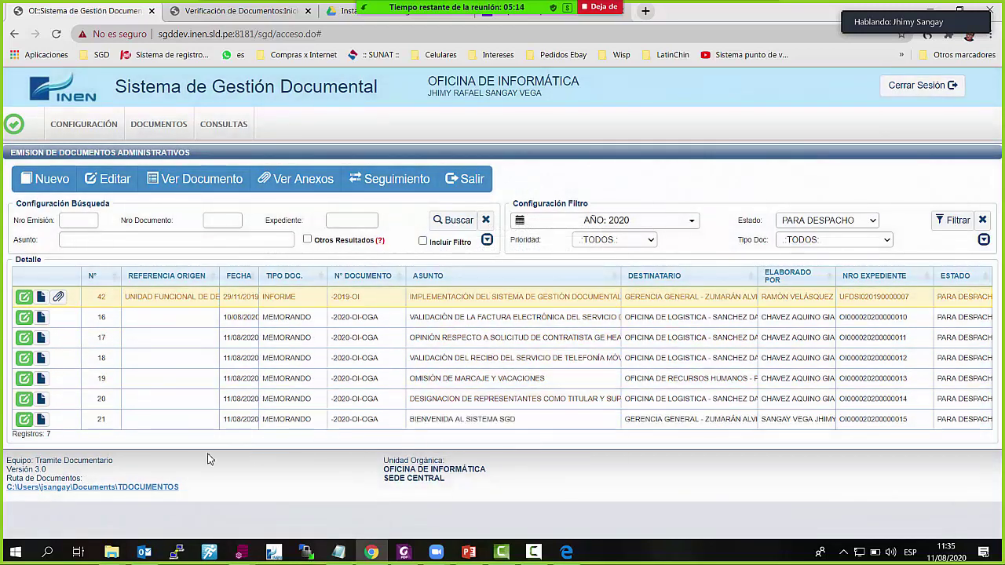
left_click(471, 185)
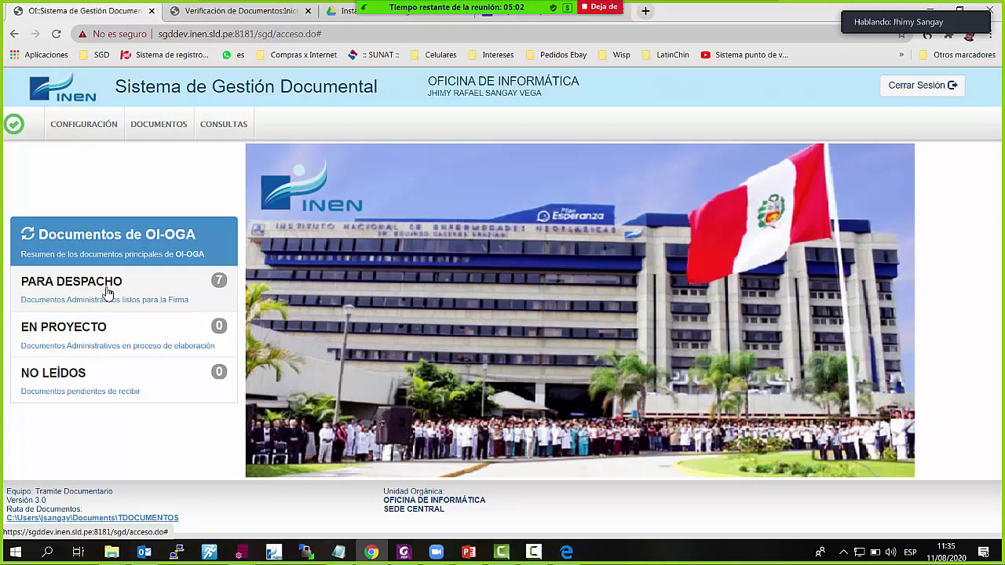
left_click(107, 292)
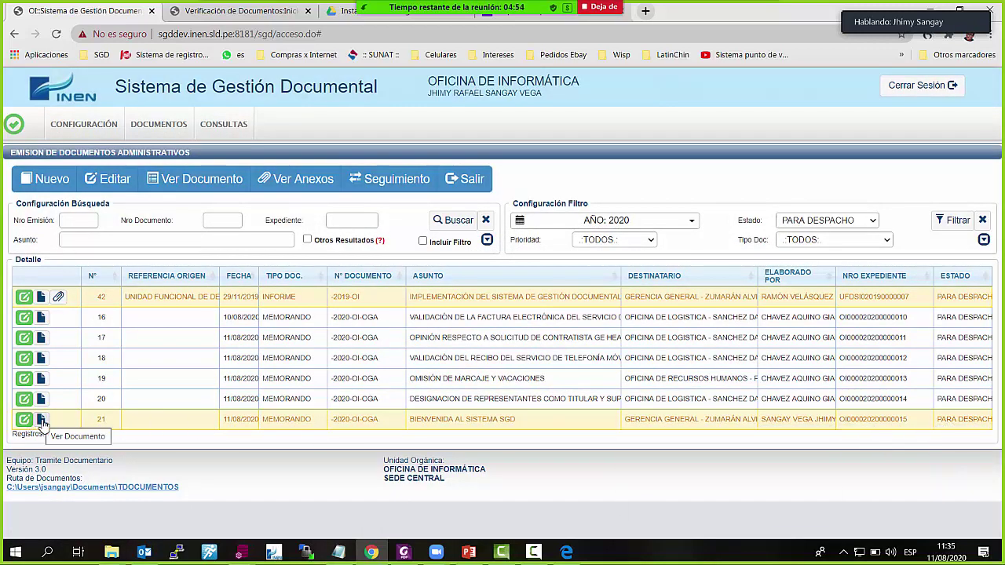
Scroll through memo 21's PDF from Ver Documento, close it, and shrink the Foxit window
left_click(42, 420)
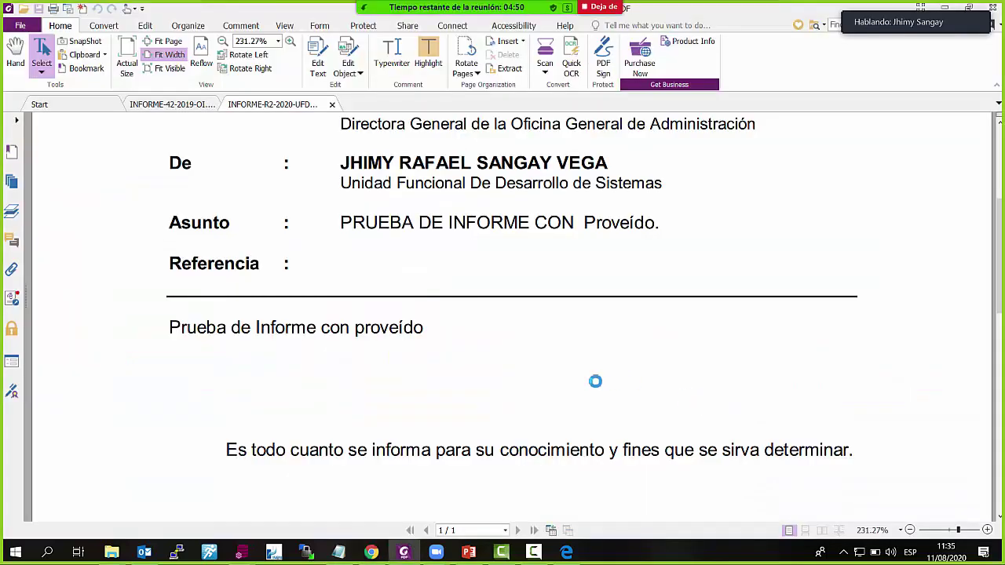
scroll(585, 394, "down", 4)
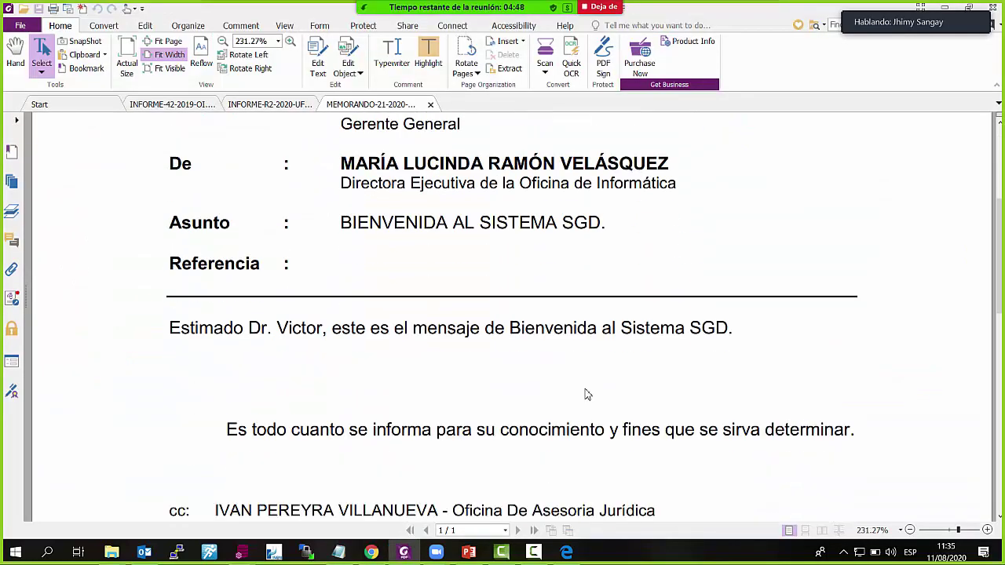
scroll(510, 307, "down", 3)
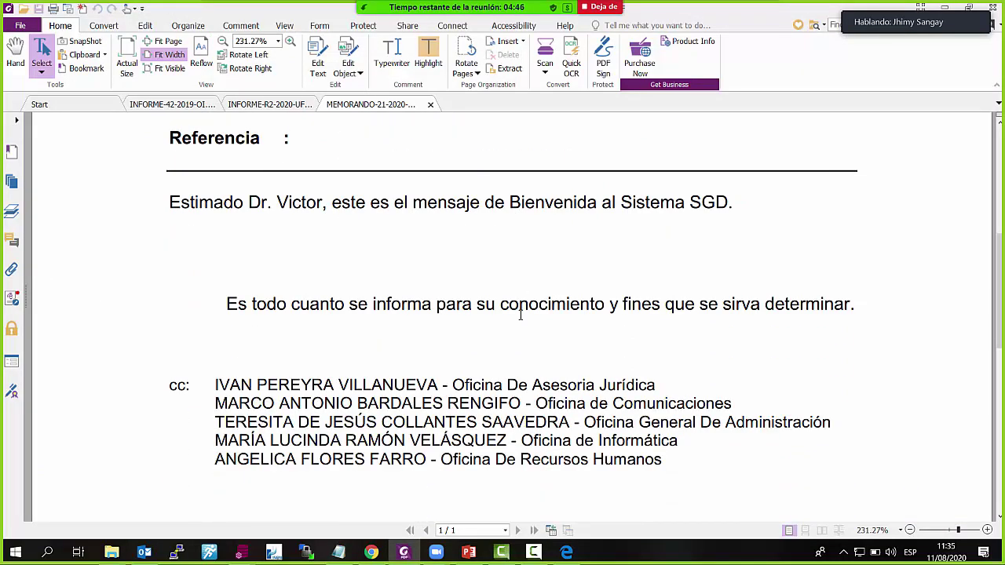
scroll(529, 332, "down", 3)
scroll(528, 333, "up", 3)
scroll(528, 333, "up", 7)
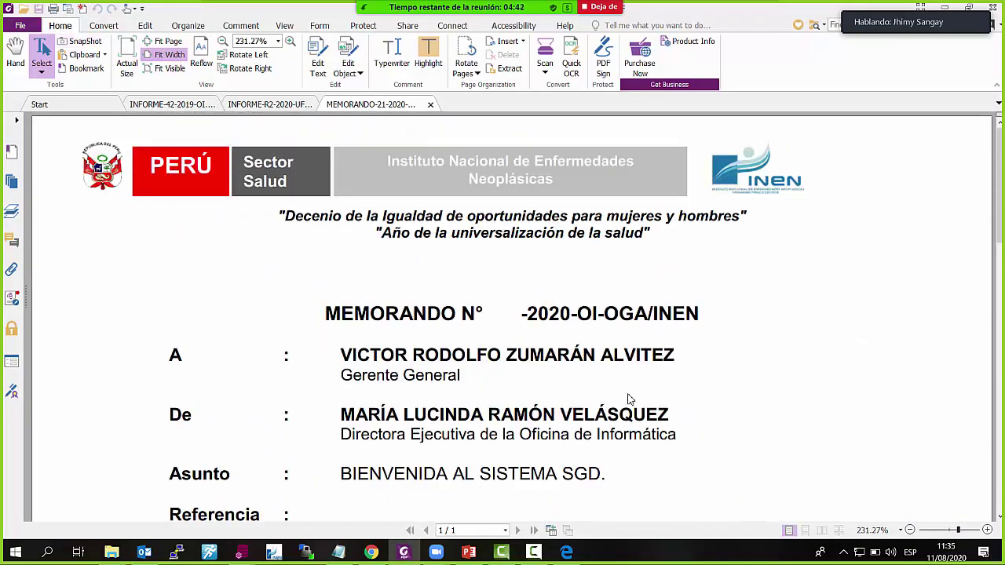
left_click(431, 104)
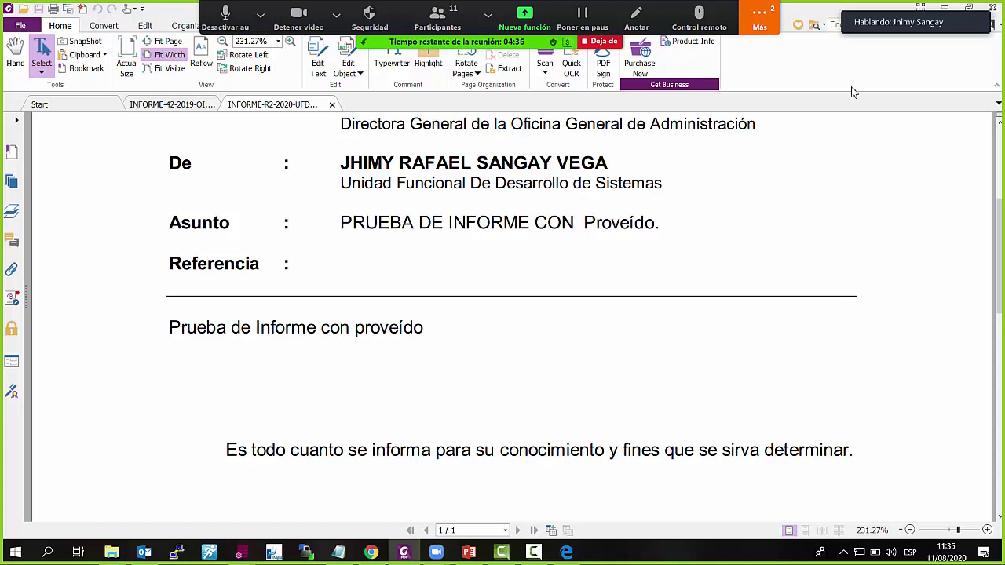
left_click_drag(817, 10, 738, 232)
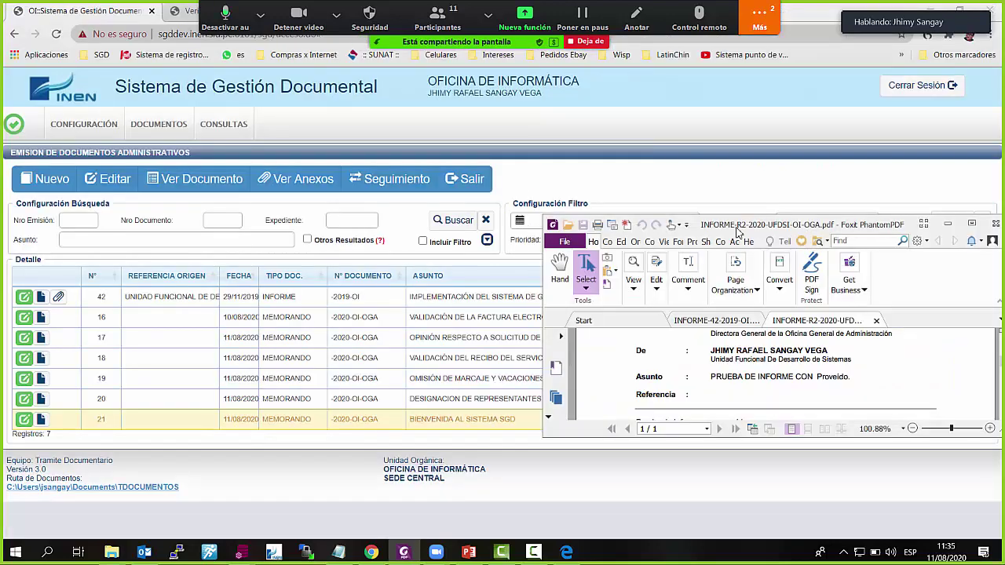
Close all Foxit PDFs, then set memo 21's status to EN PROYECTO and confirm with Aceptar
left_click(995, 224)
left_click(749, 345)
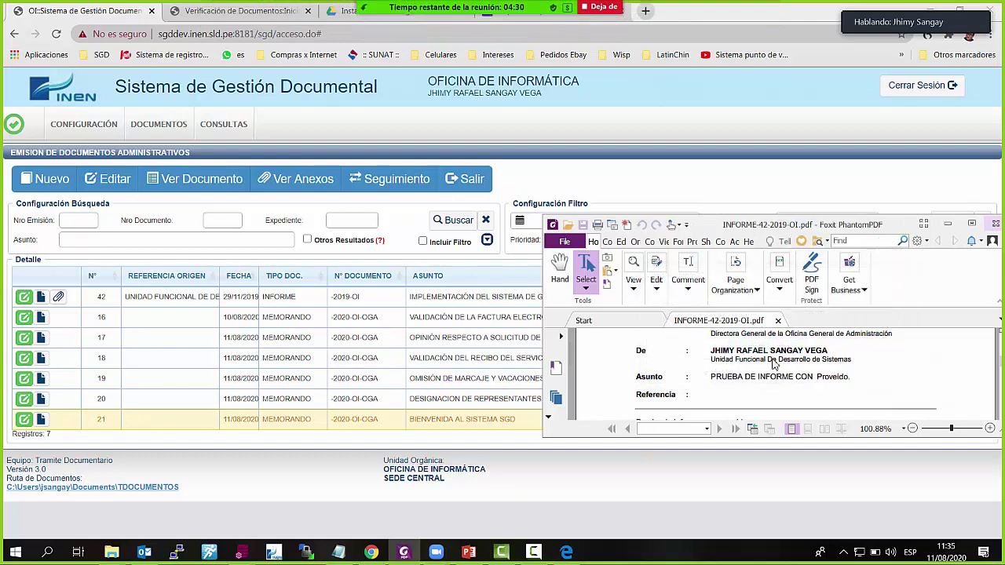
left_click(24, 420)
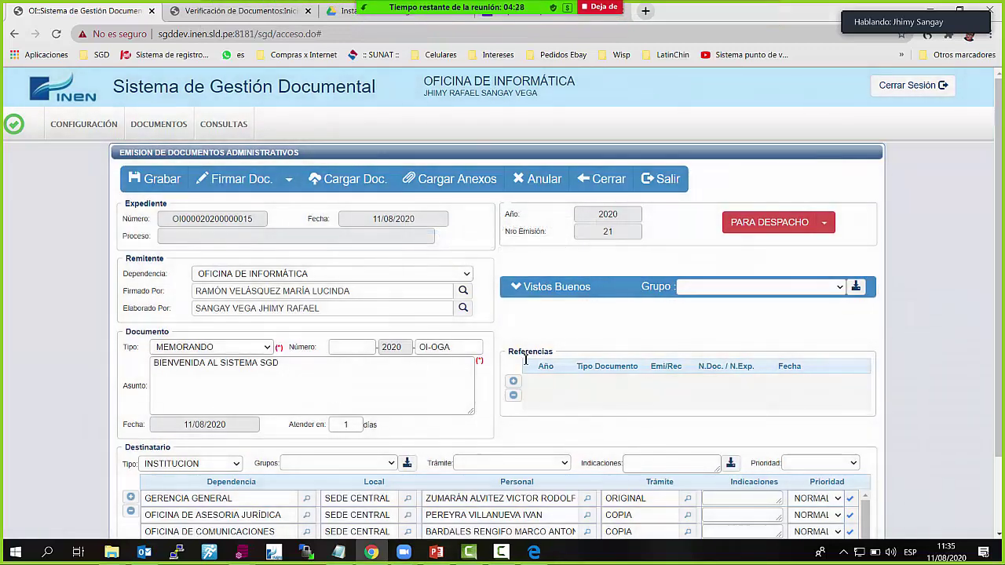
left_click(831, 227)
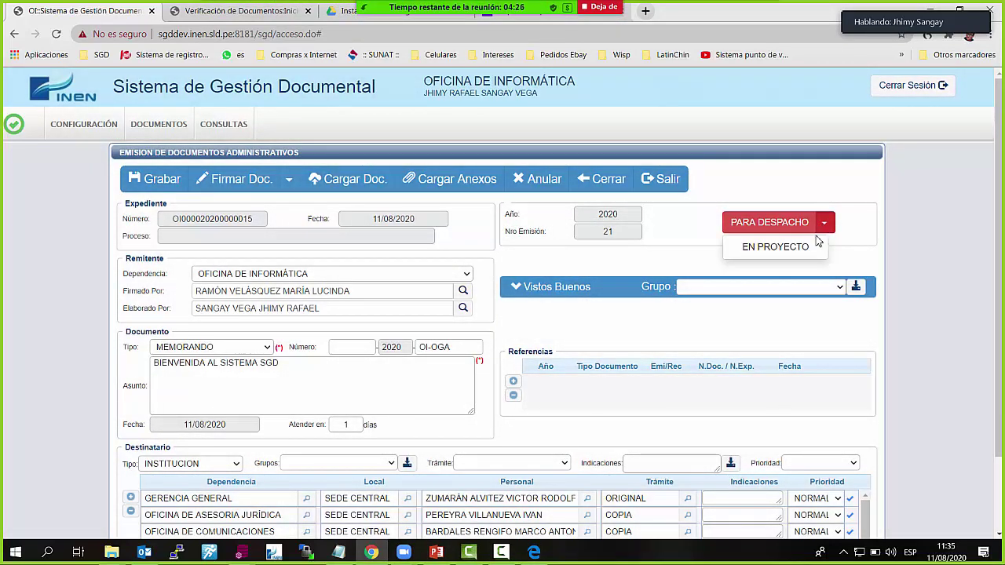
left_click(812, 248)
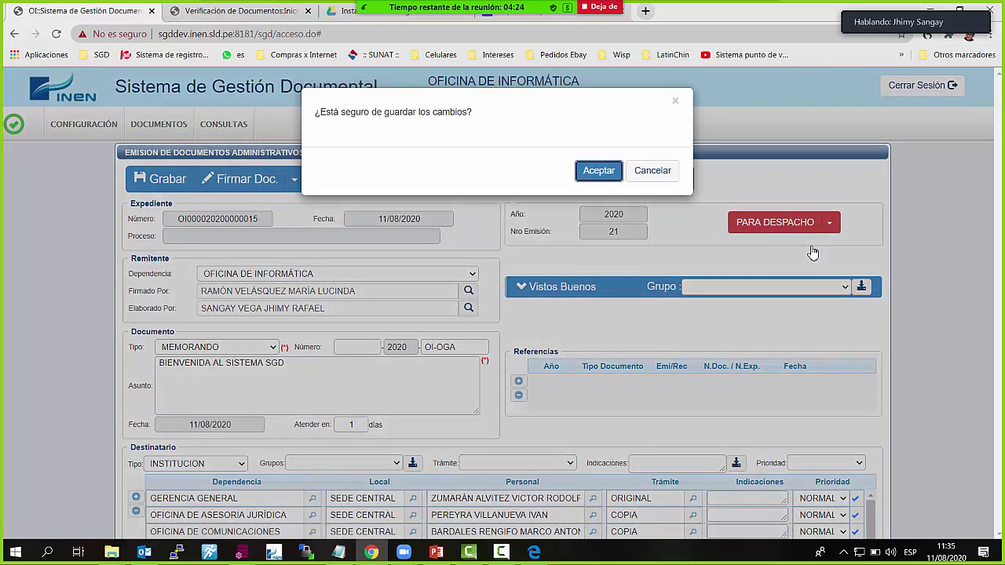
left_click(599, 172)
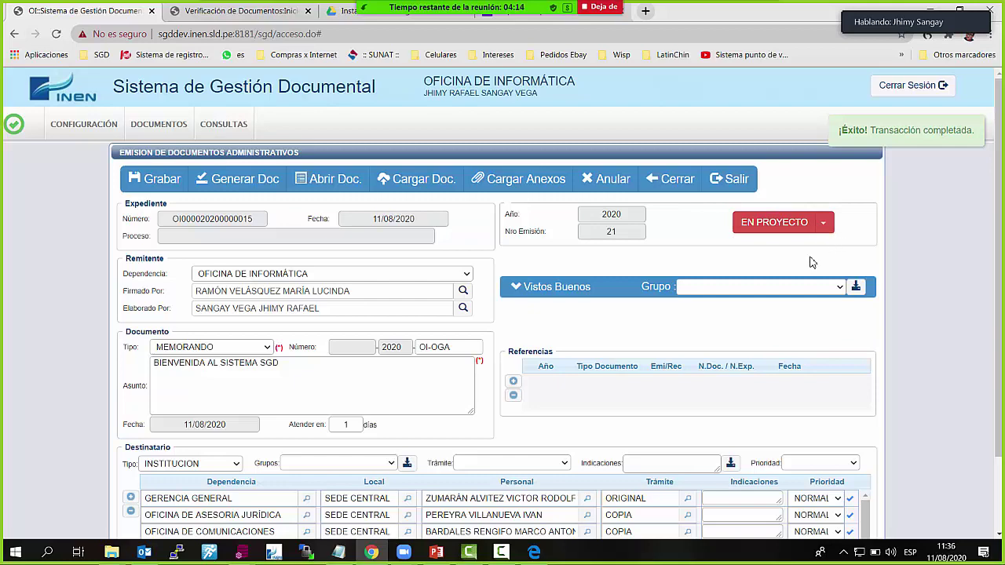
Close the edit form and open the EN PROYECTO list from the home page
left_click(682, 193)
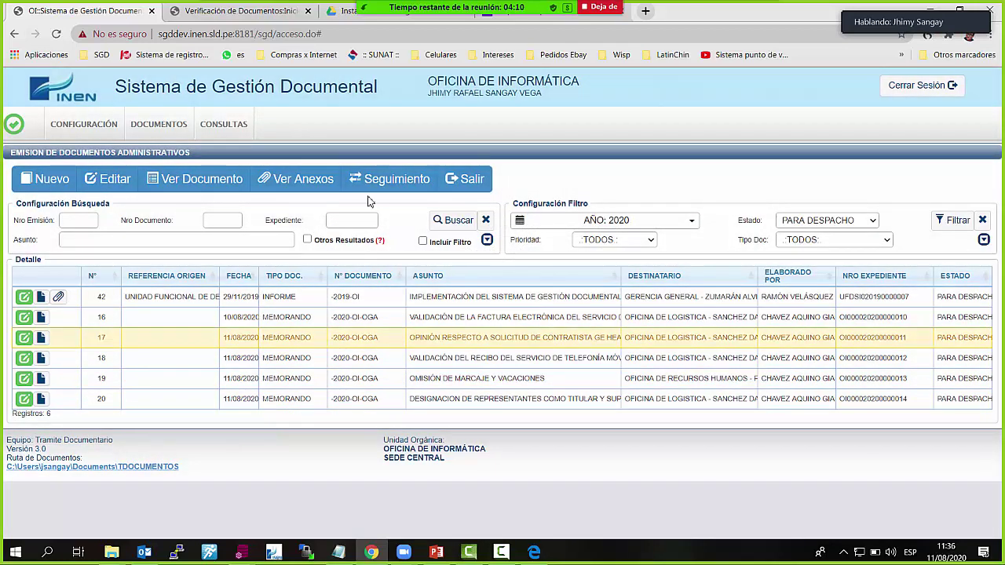
left_click(465, 184)
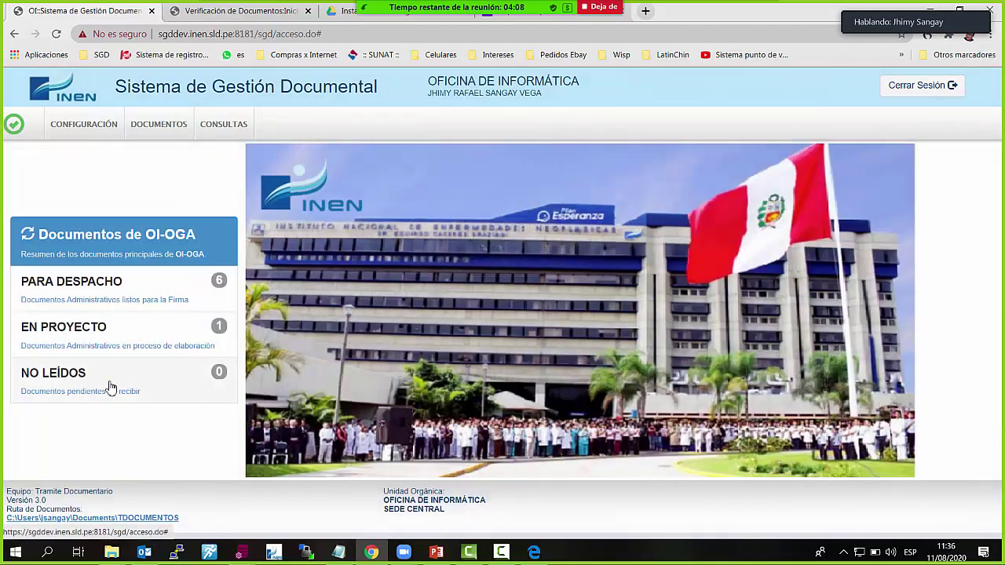
left_click(110, 346)
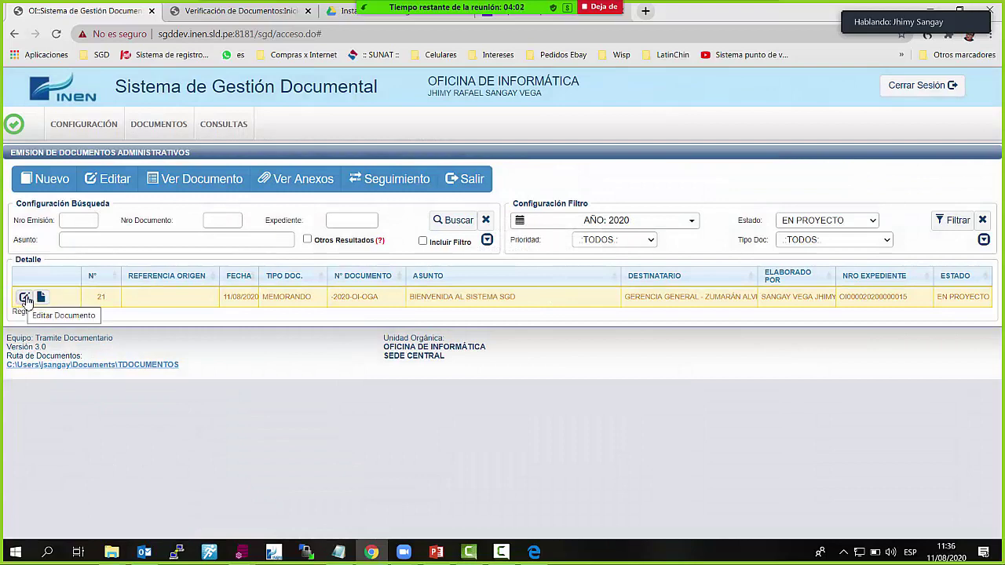
Edit row 21 and use Generar Doc to open the existing MEMORANDO-R21-2020-OI-OGA.docx
left_click(25, 299)
scroll(481, 405, "down", 2)
scroll(481, 405, "up", 2)
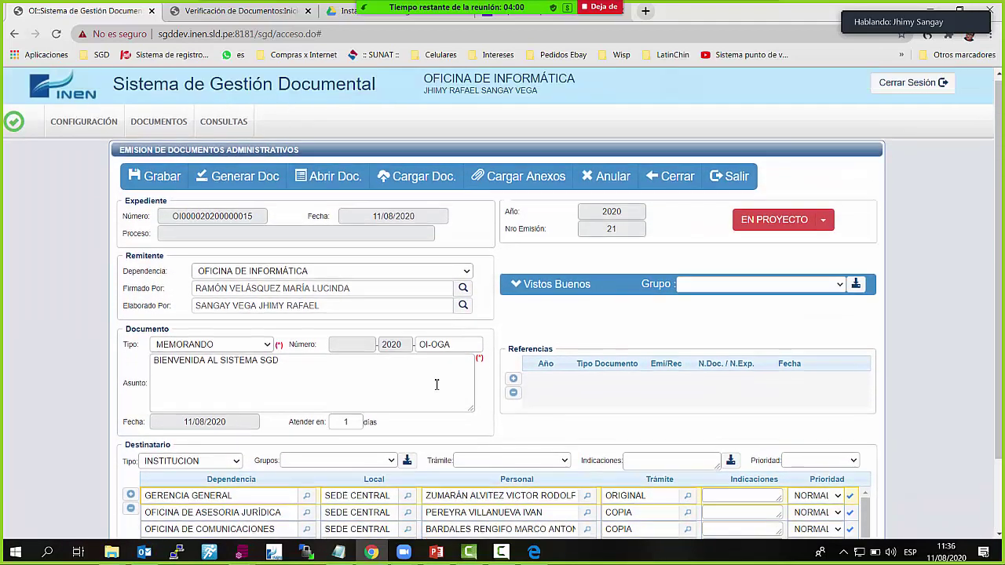
left_click(262, 181)
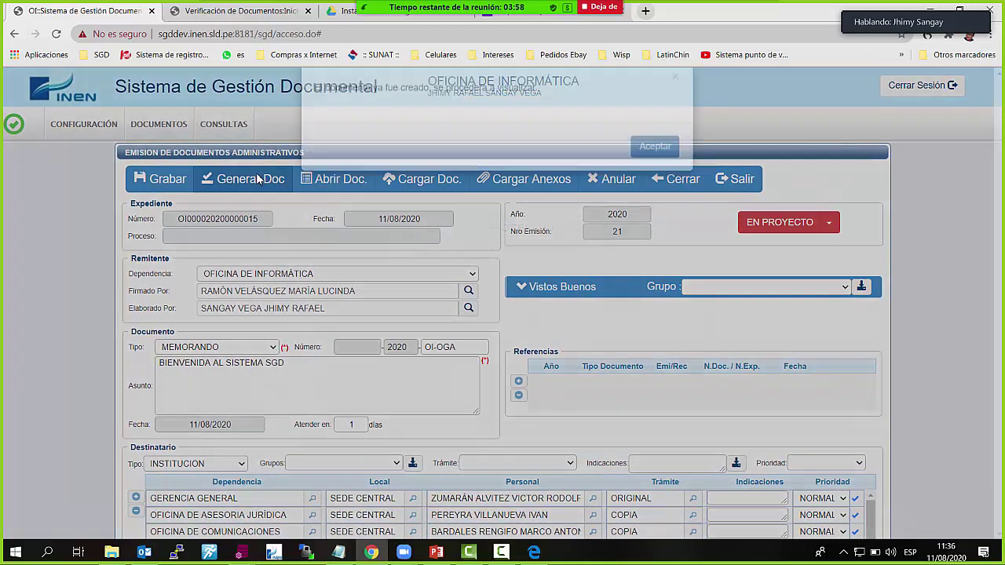
left_click(650, 175)
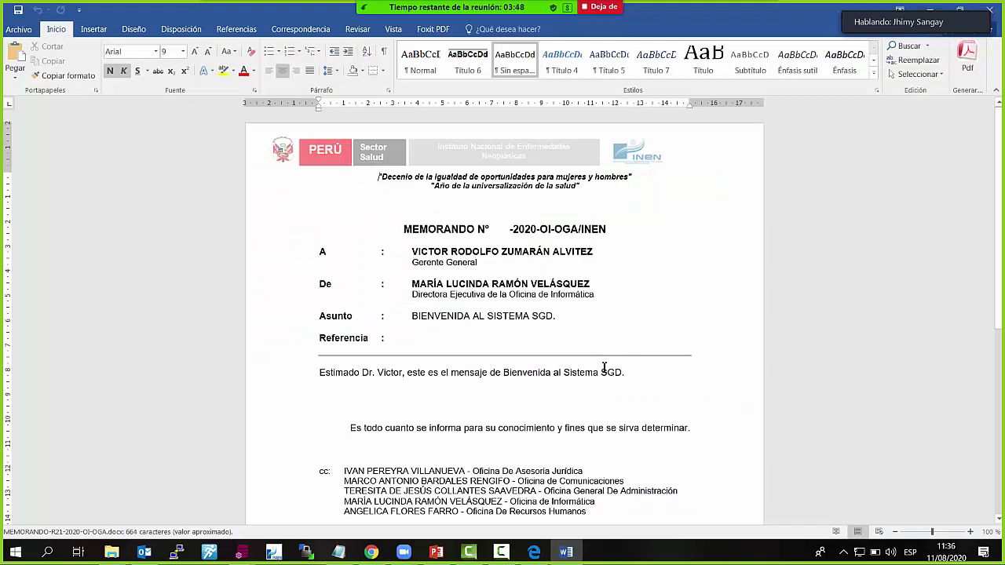
Append 'Con Modificación' to the end of the welcome sentence and save the memo
left_click(672, 377)
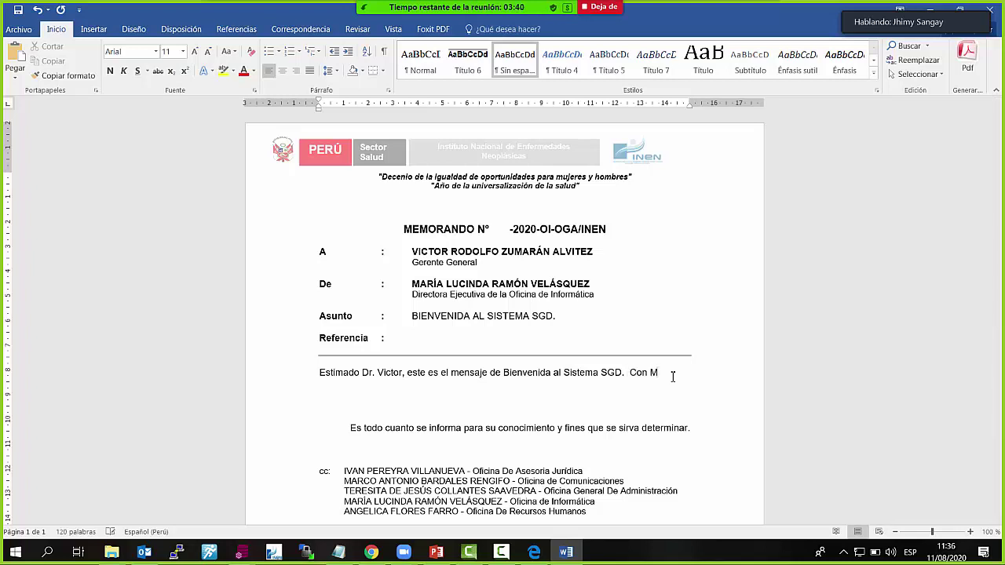
type("Con Modificaci")
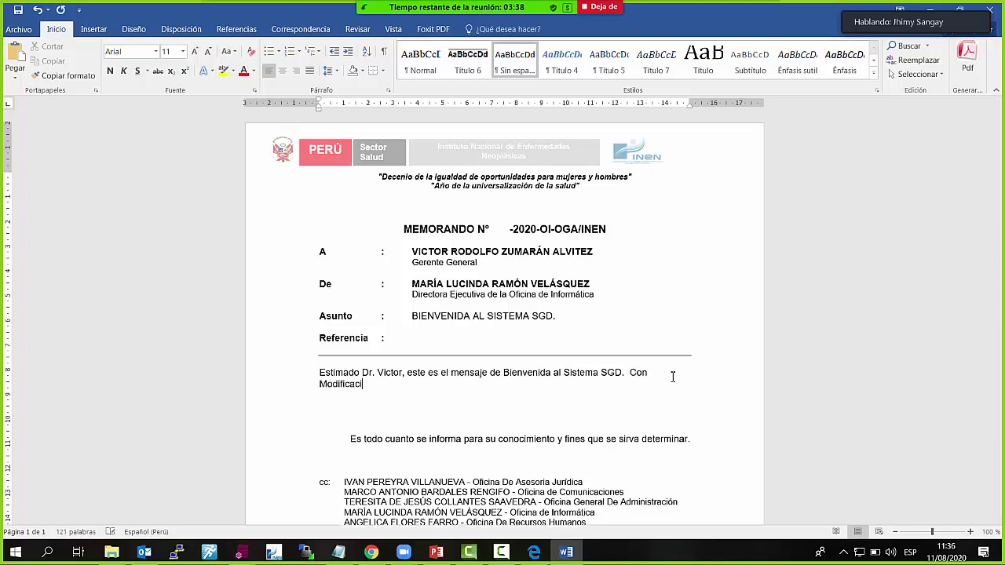
type("ón.")
left_click(17, 9)
Save the Word memo as PDF MEMORANDO-R21-2020-OI-OGA.pdf, overwriting the existing file in the 2020 folder
left_click(17, 30)
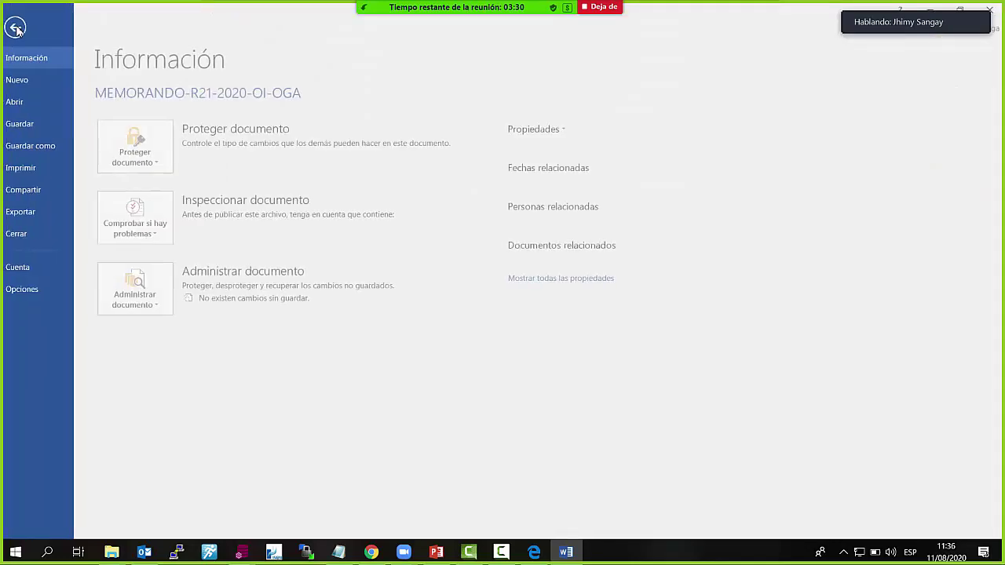
left_click(36, 146)
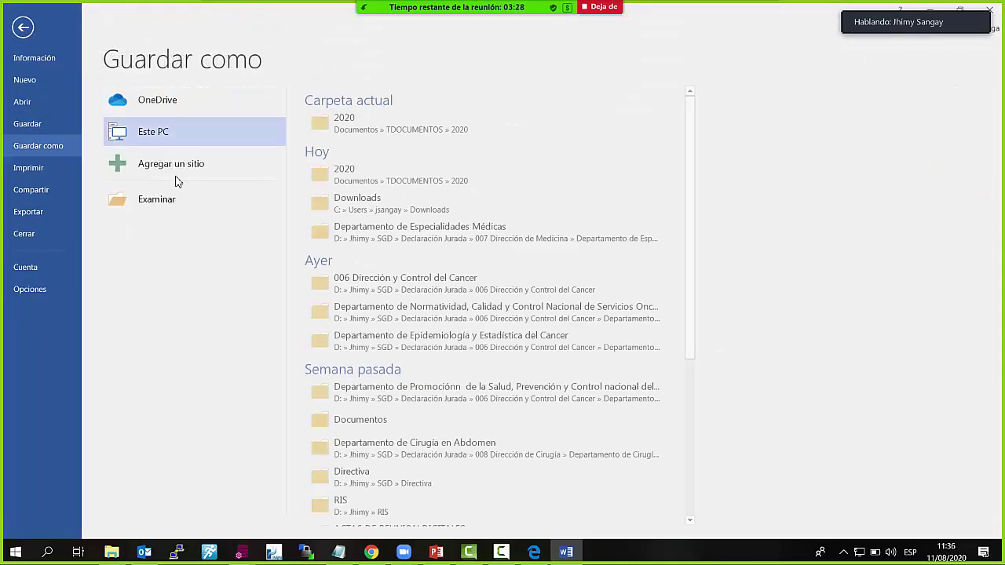
left_click(176, 198)
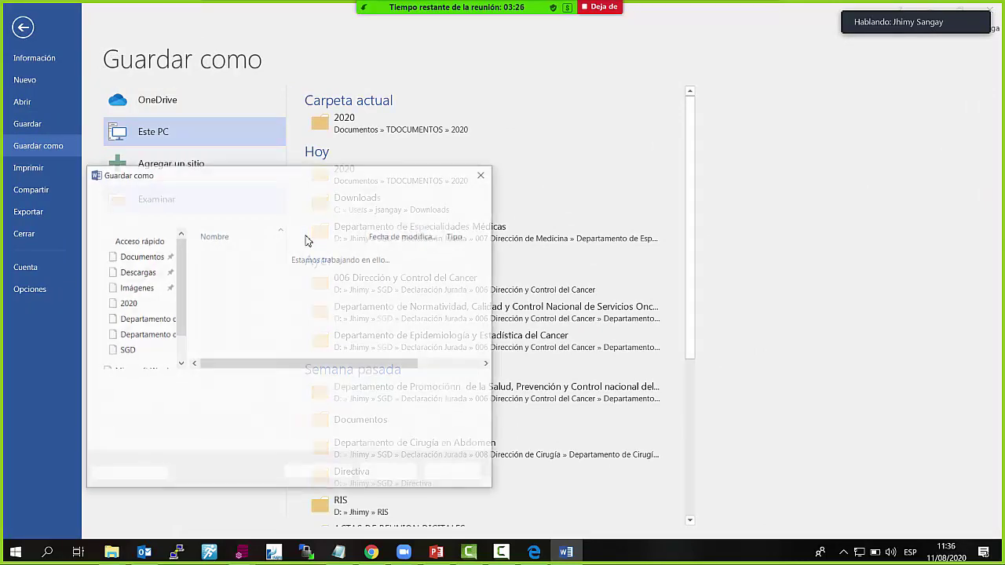
left_click(305, 401)
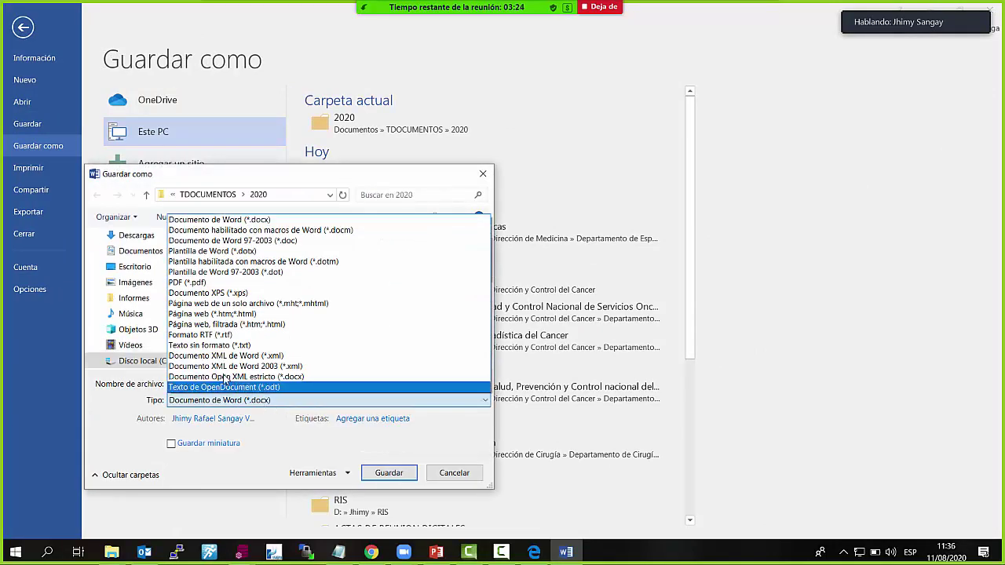
left_click(239, 289)
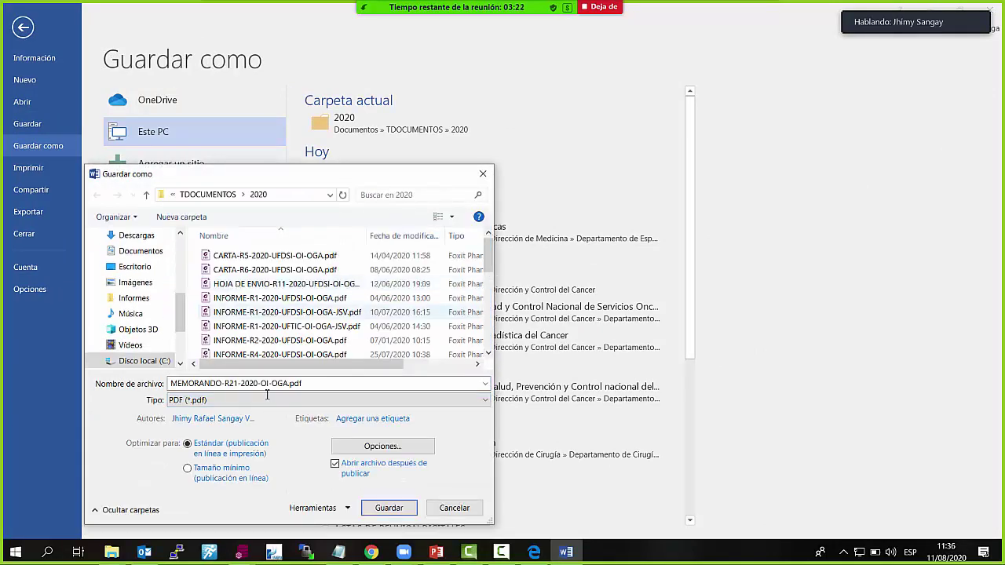
left_click(397, 508)
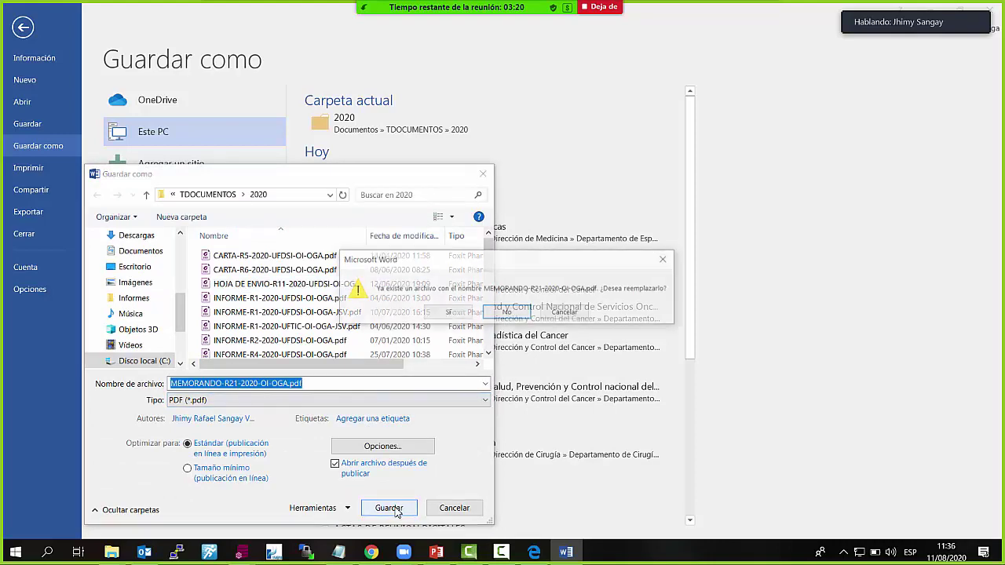
left_click(464, 314)
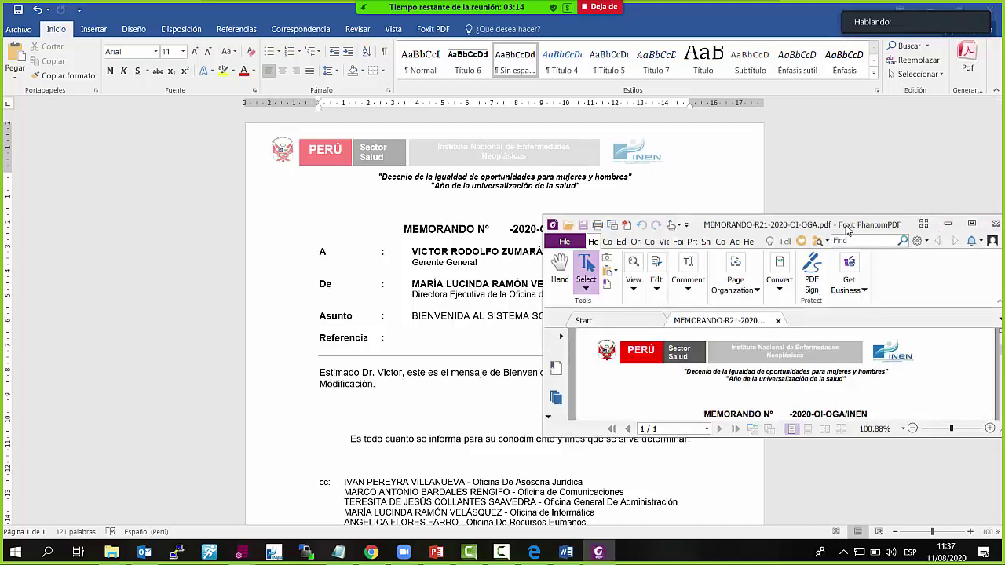
Resize and reposition the Foxit window, read through the memo PDF, then close it
double_click(855, 226)
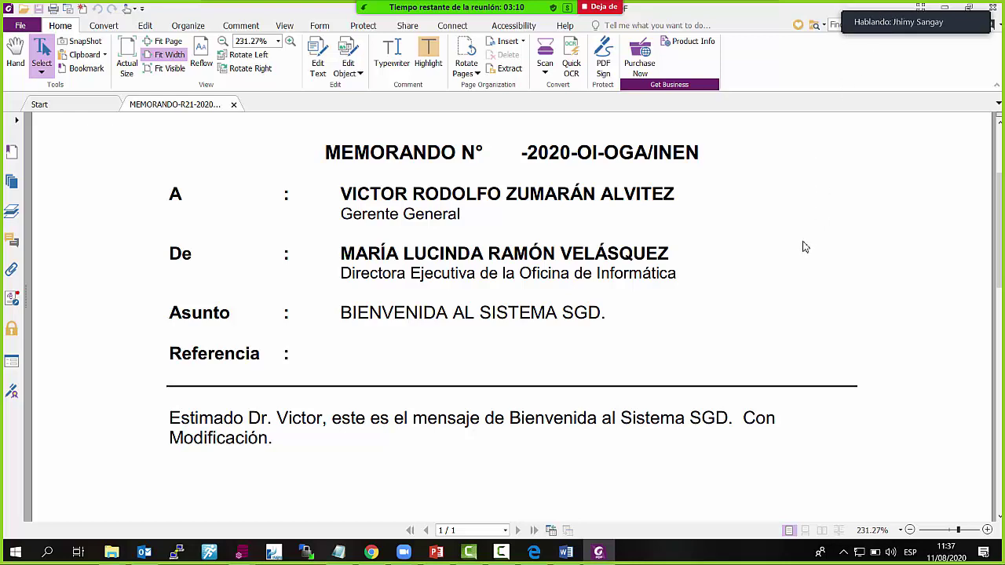
scroll(790, 254, "down", 6)
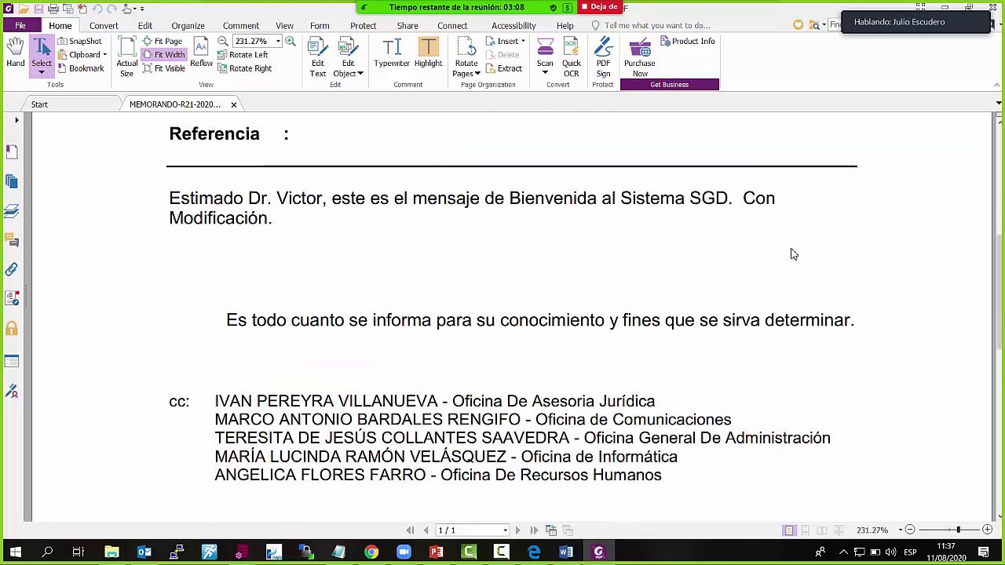
scroll(790, 254, "up", 3)
double_click(754, 16)
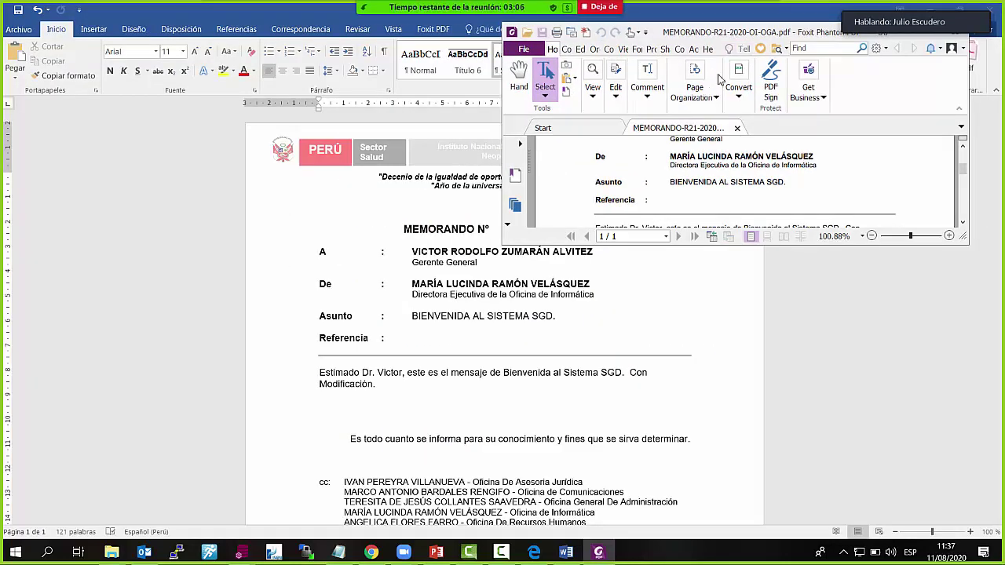
left_click_drag(736, 38, 257, 23)
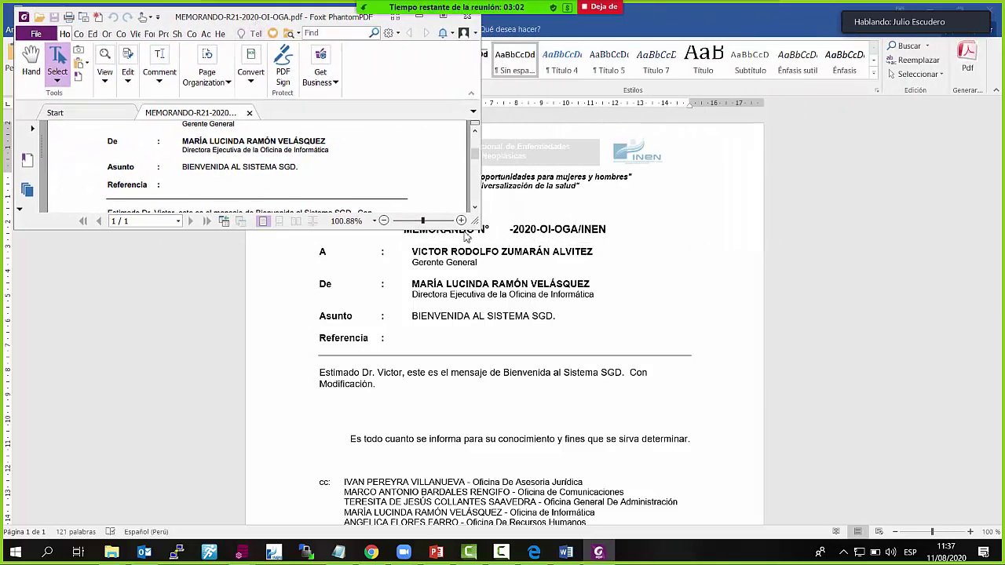
left_click_drag(480, 227, 902, 445)
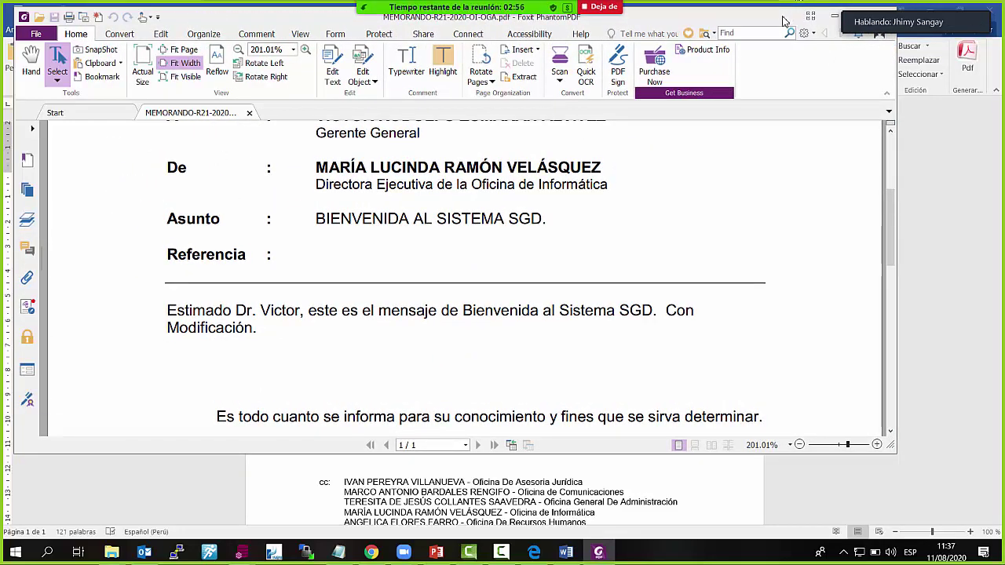
left_click_drag(784, 19, 791, 71)
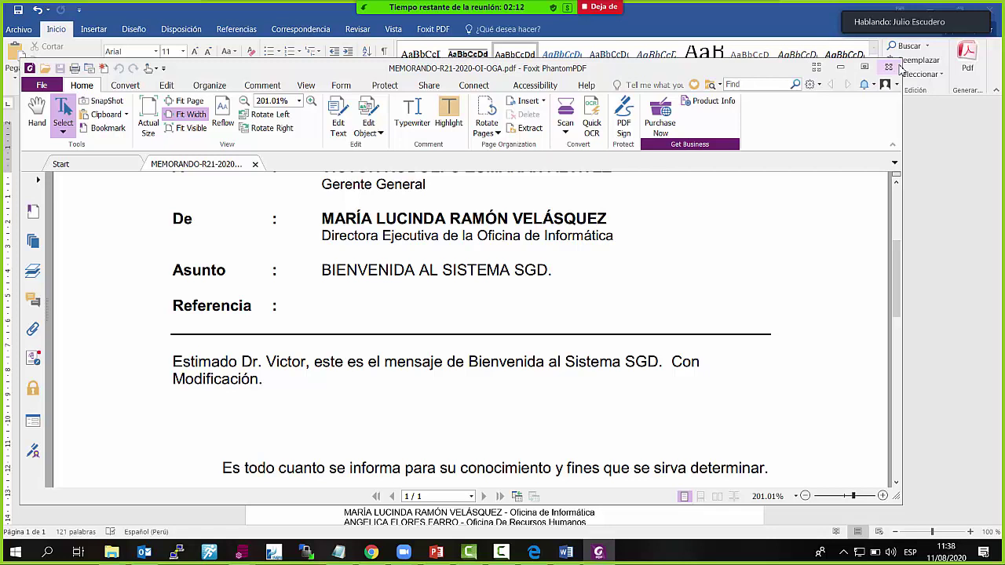
left_click(895, 68)
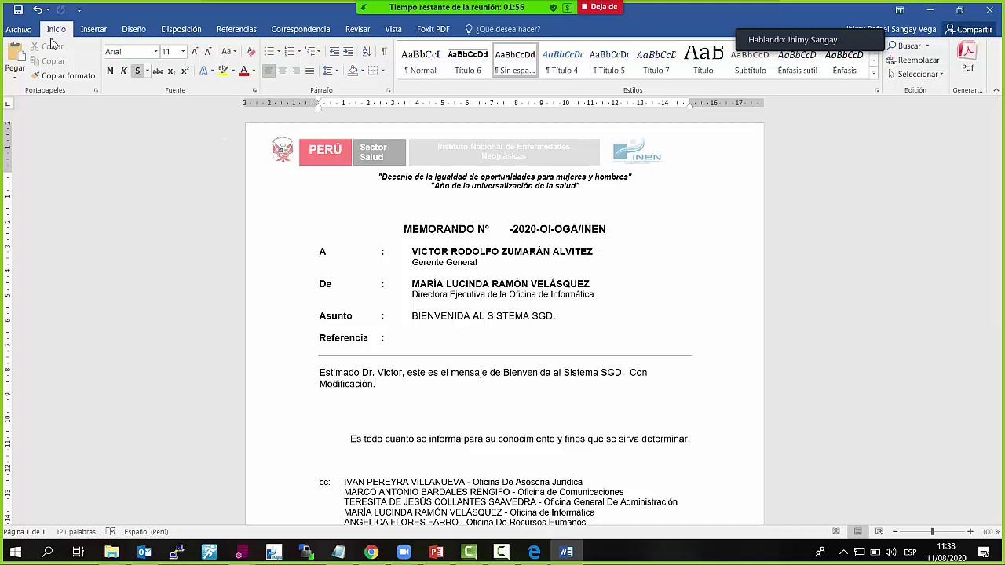
Close Word, upload memo 21's modified file, set its status to PARA DESPACHO and close the form
left_click(991, 11)
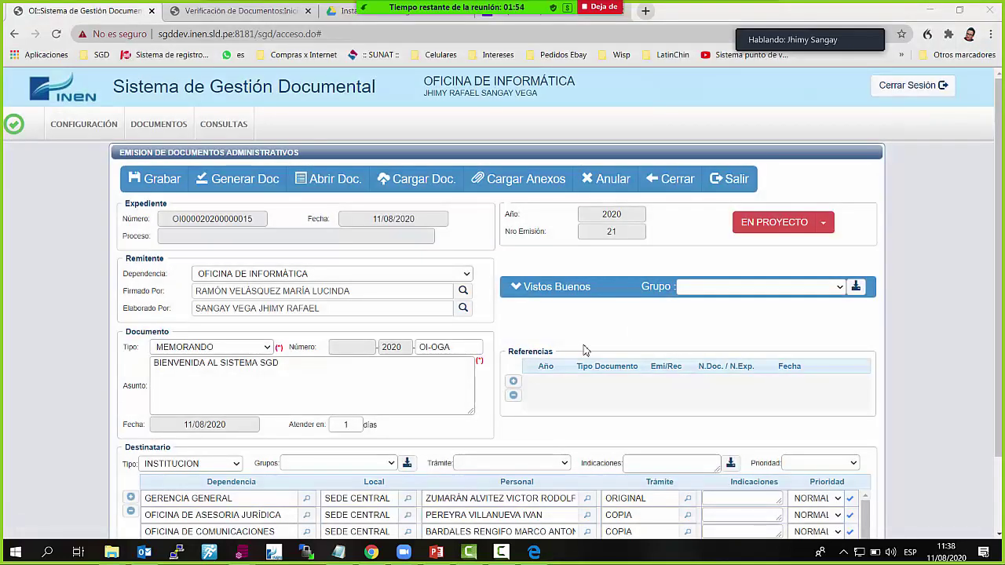
left_click(424, 183)
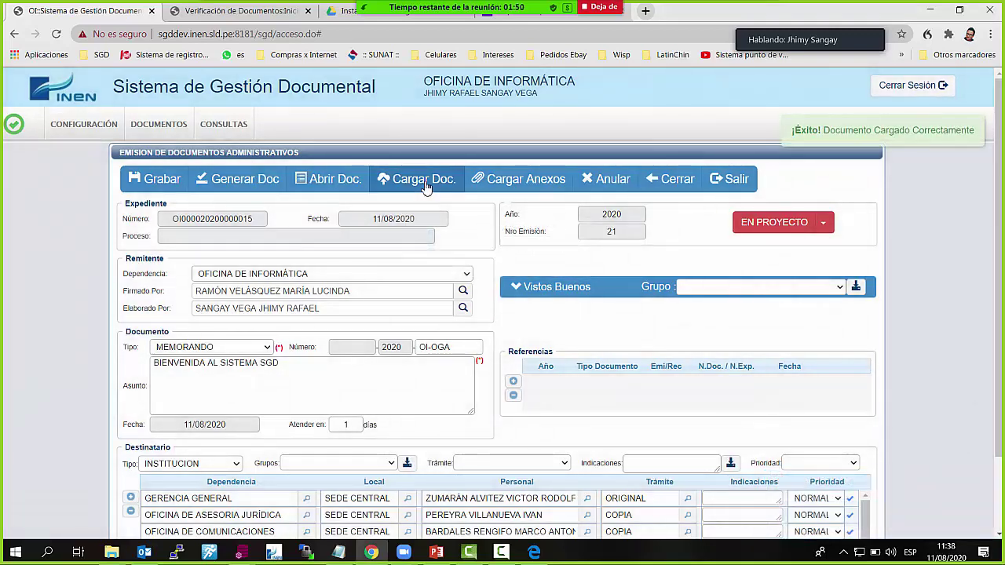
left_click(823, 222)
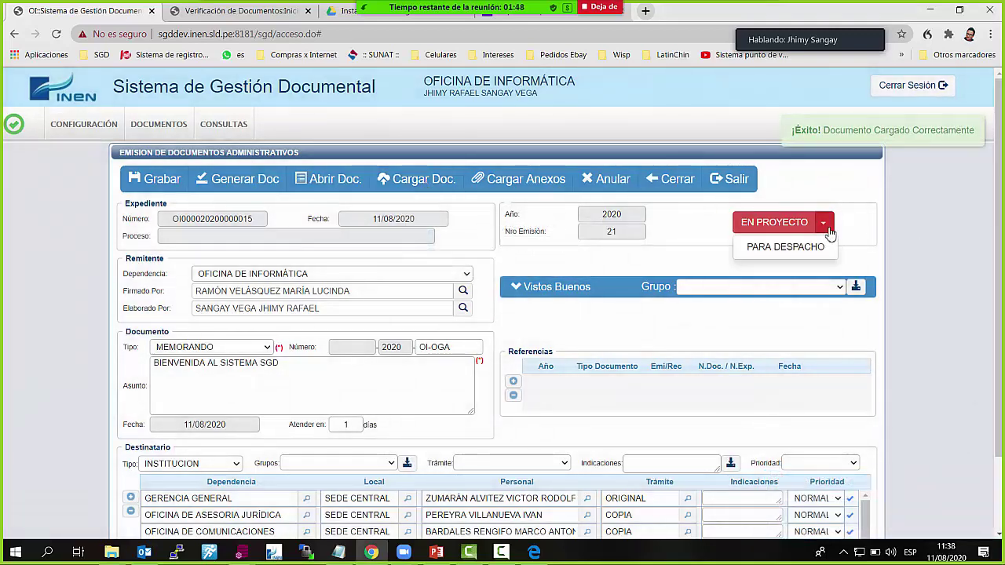
left_click(756, 249)
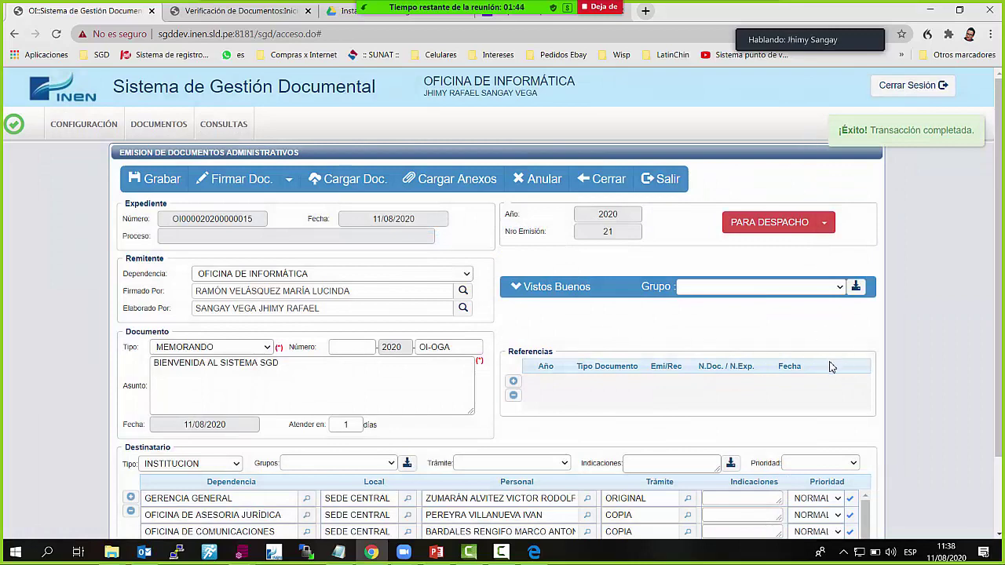
left_click(600, 181)
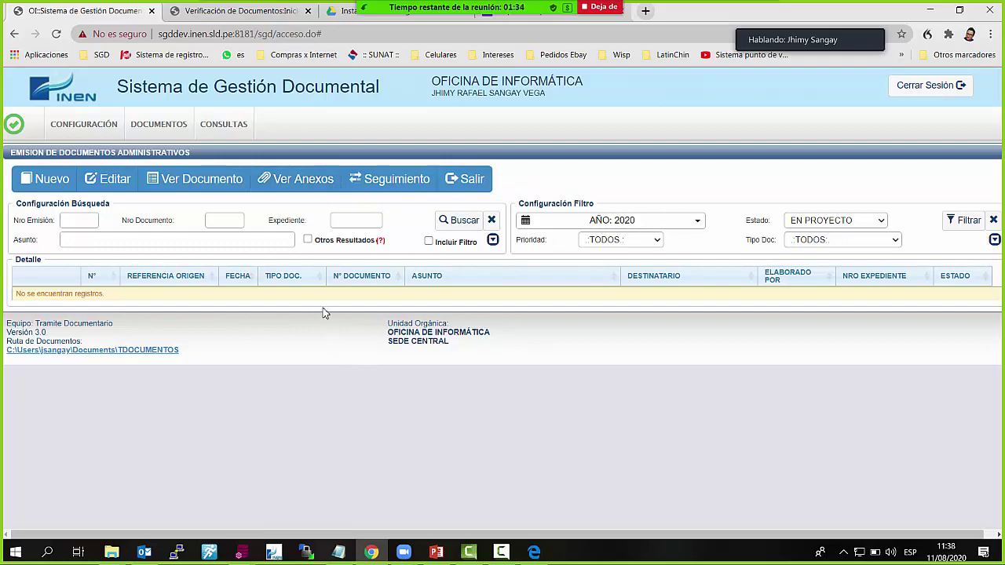
Back on the dashboard, list the 7 PARA DESPACHO documents and open memo 16's PDF
left_click(463, 181)
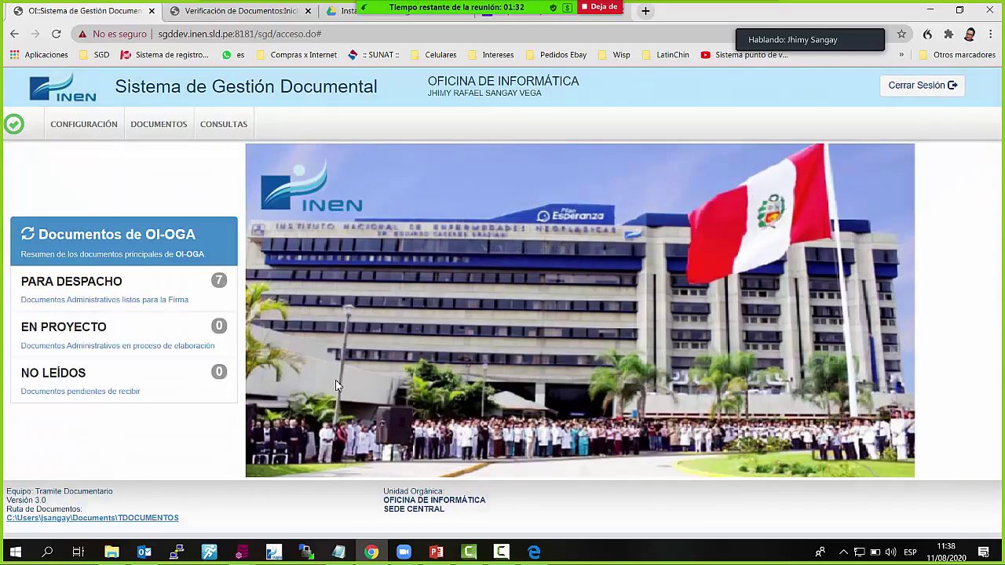
left_click(133, 291)
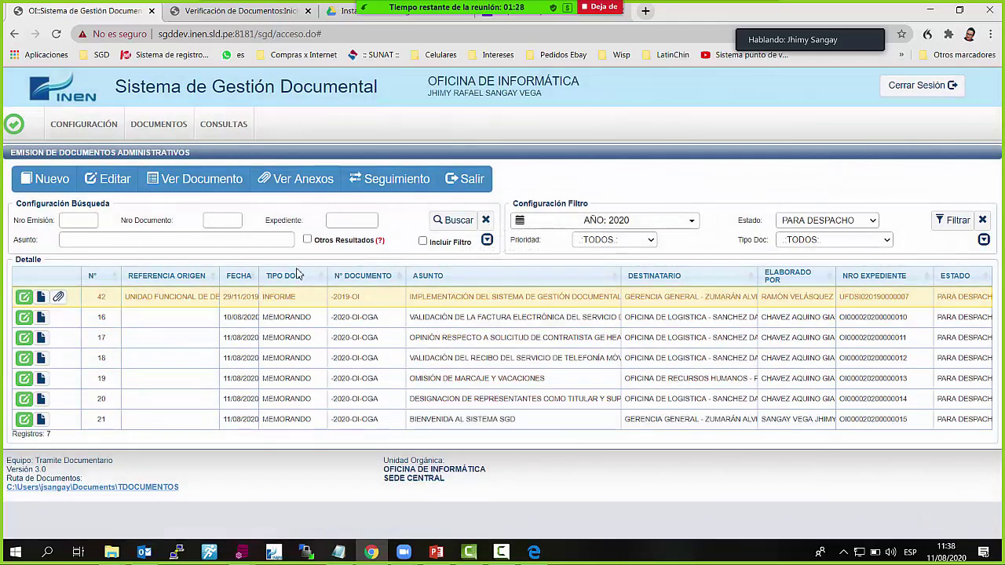
left_click(245, 324)
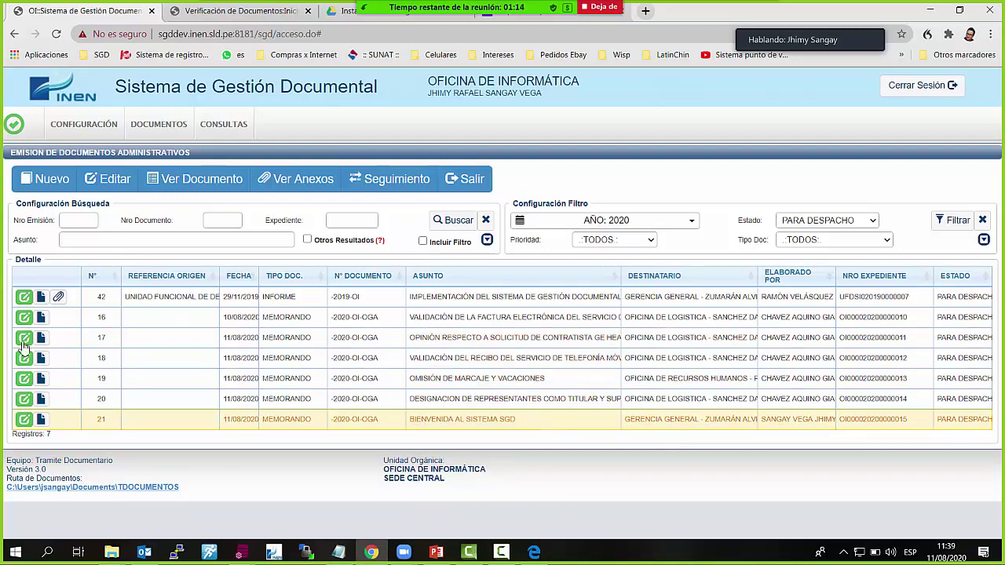
left_click(43, 320)
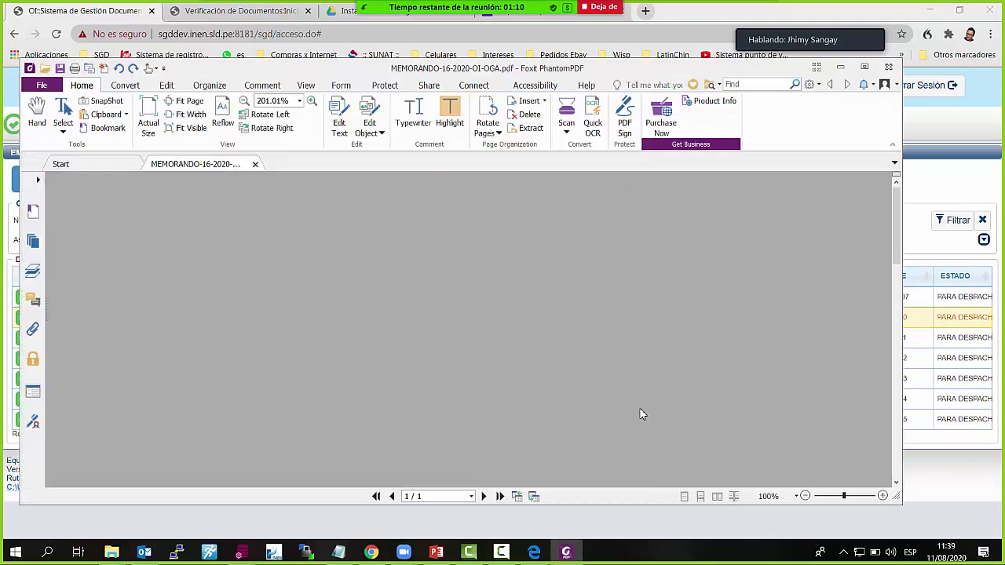
Scroll through memo 16's internet invoice validation PDF, then return to its record in SGD
scroll(642, 416, "down", 10)
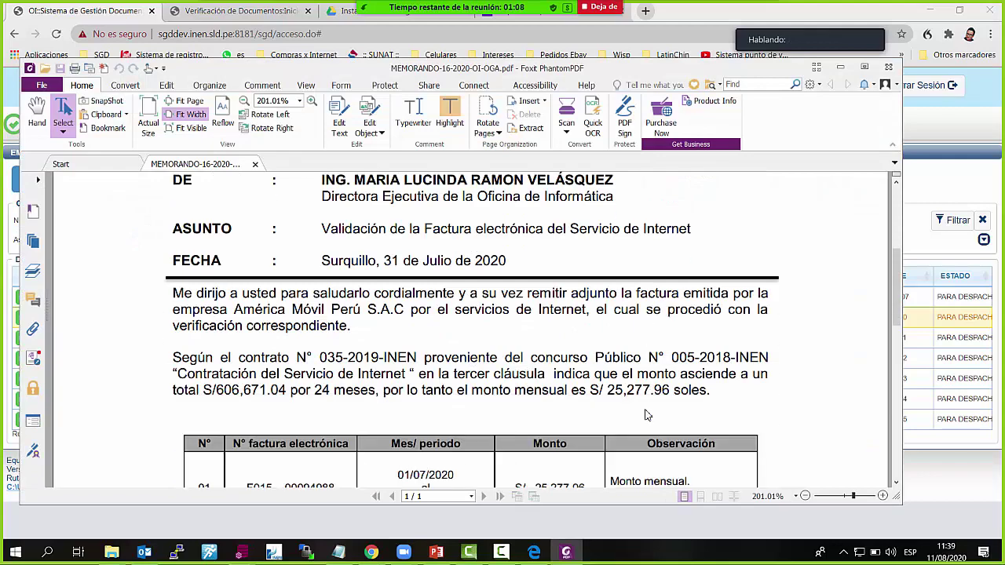
scroll(645, 415, "down", 5)
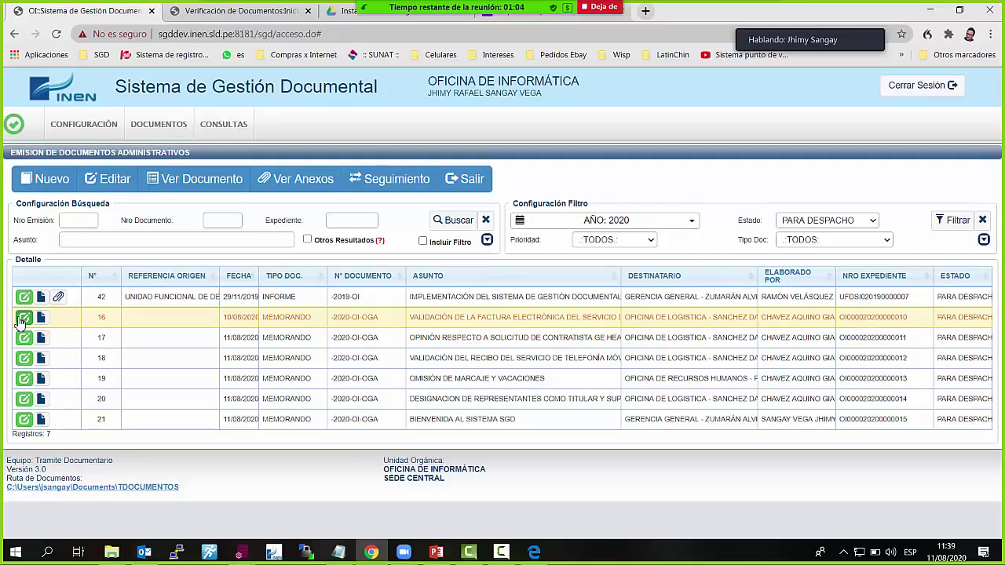
left_click(21, 322)
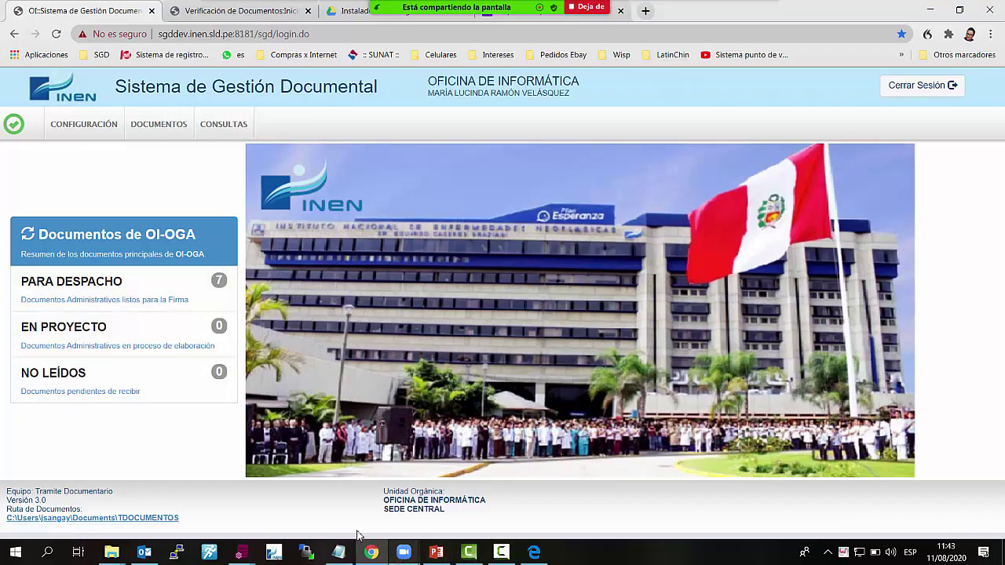
From the PARA DESPACHO list, select memo 21 and open MEMORANDO-21-2020-OI-OGA.pdf
left_click(126, 286)
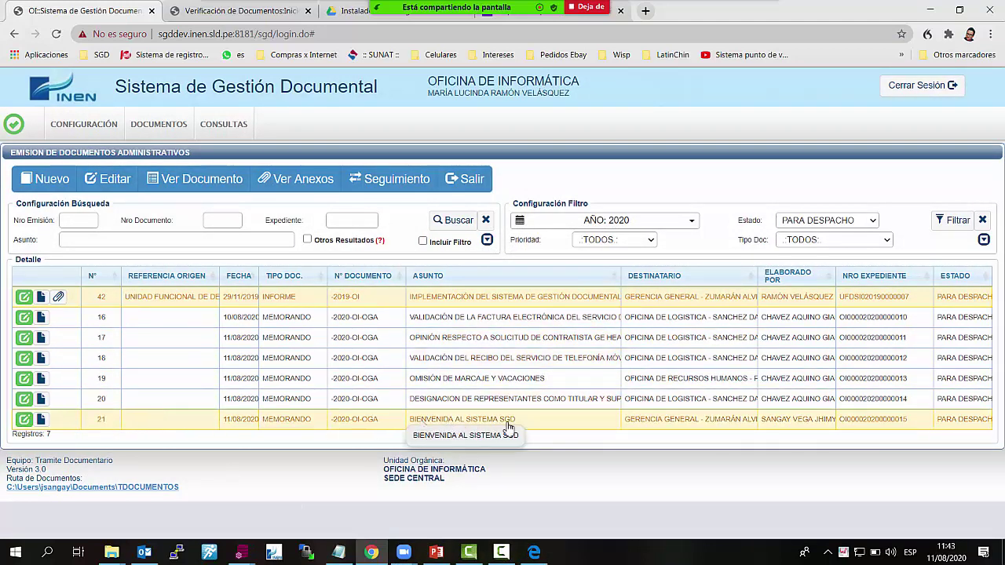
left_click(471, 424)
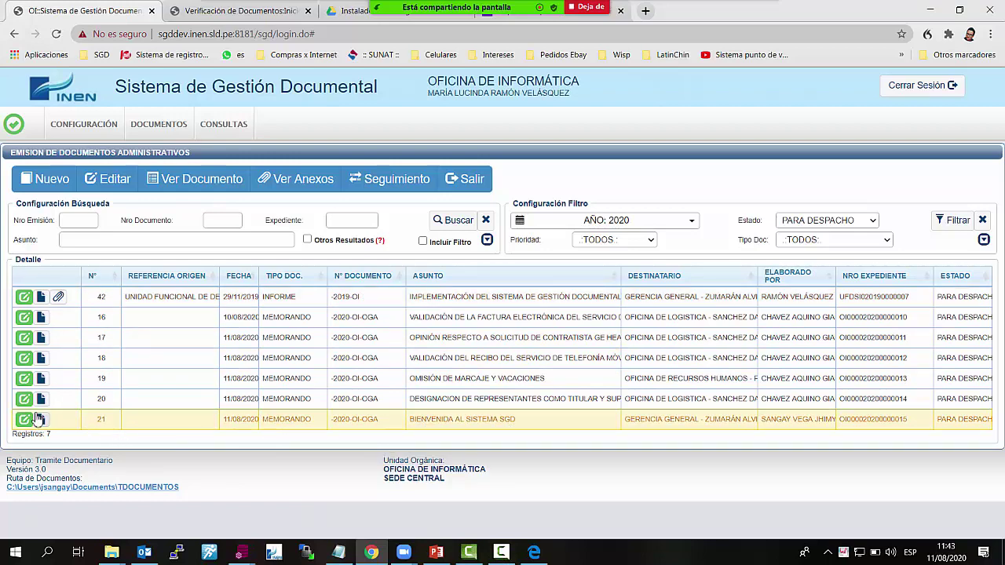
left_click(40, 421)
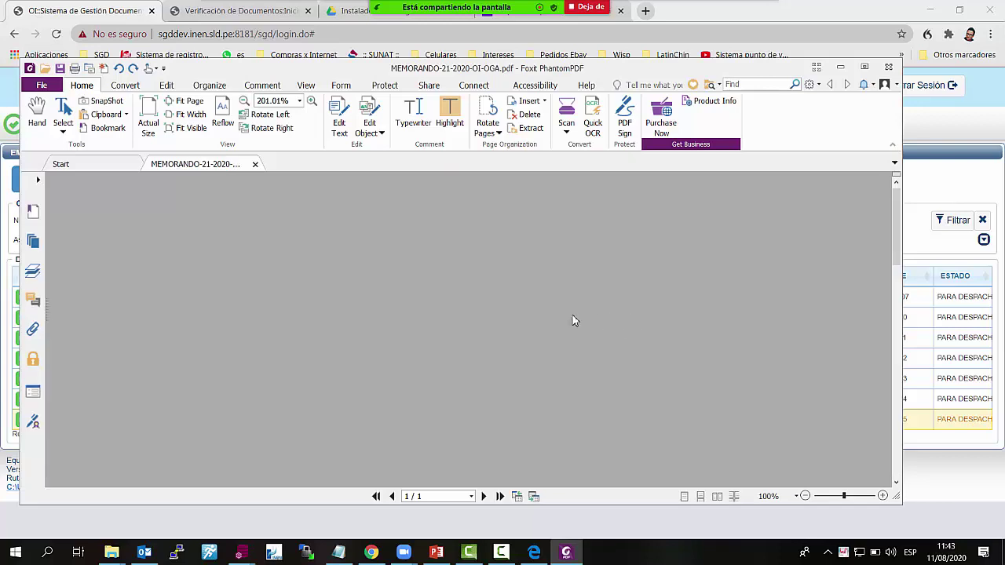
Scroll through memo 21's PDF and maximize Foxit to review its header and cc list
scroll(573, 325, "down", 5)
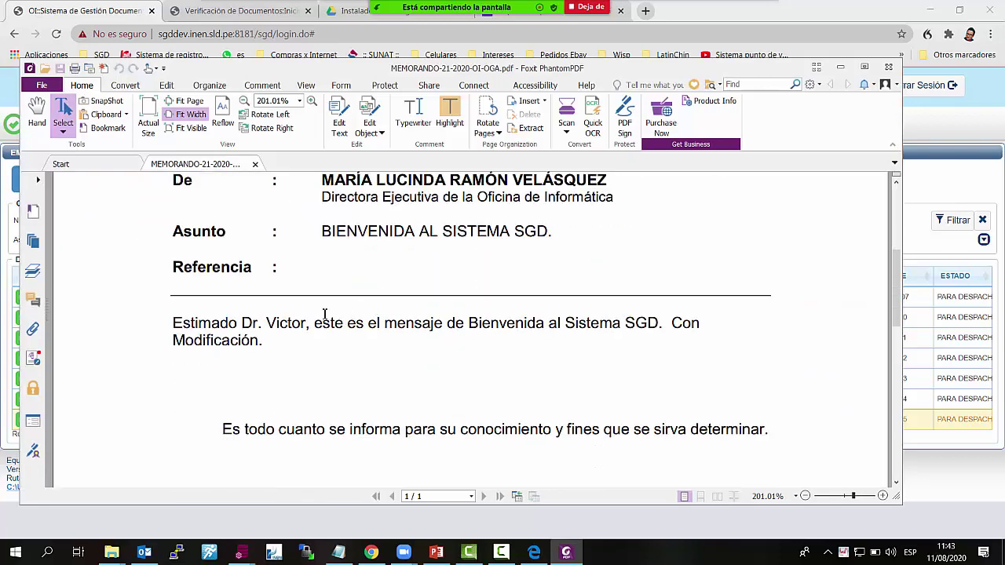
scroll(322, 315, "down", 3)
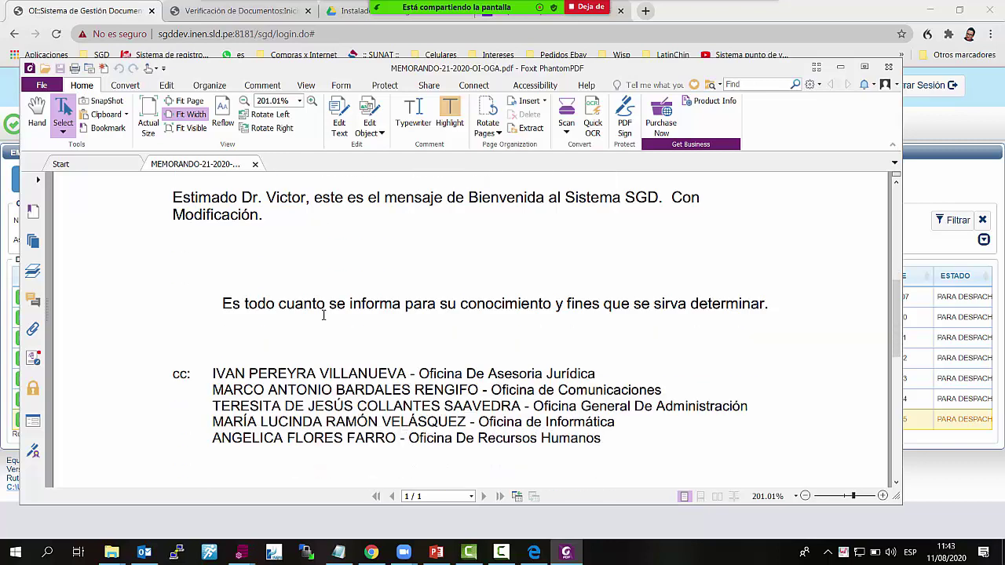
scroll(323, 315, "up", 1)
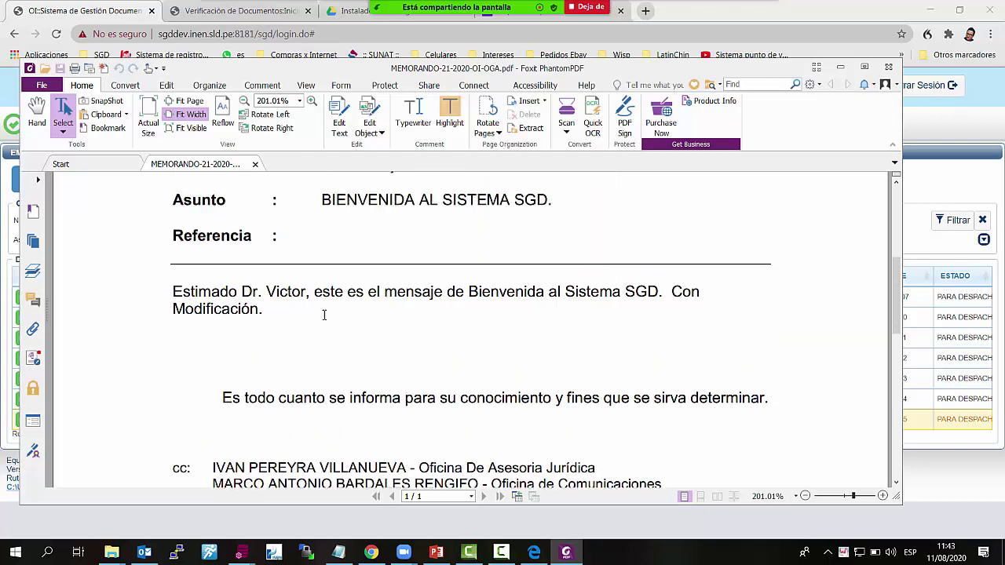
scroll(326, 318, "down", 1)
scroll(326, 317, "up", 3)
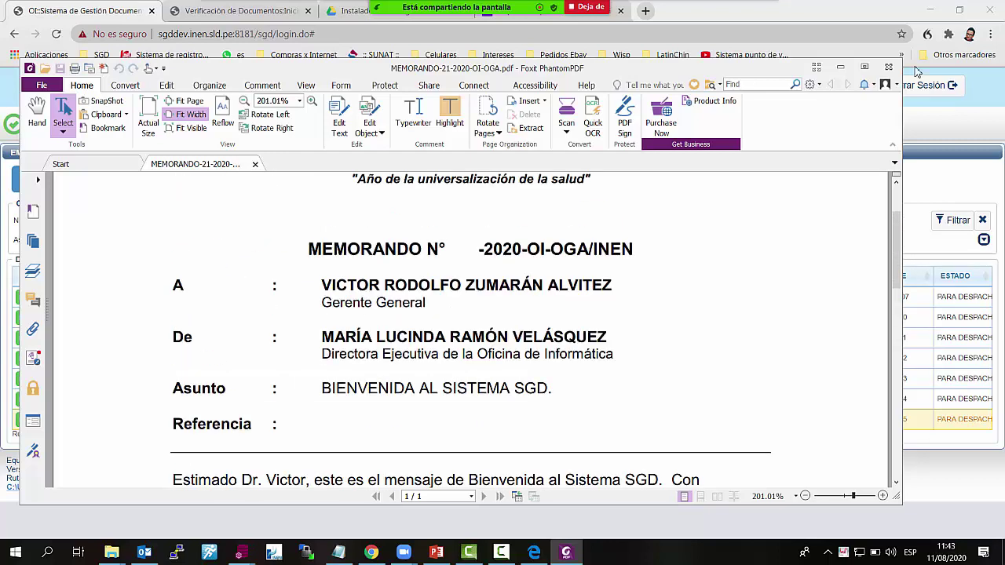
left_click(867, 69)
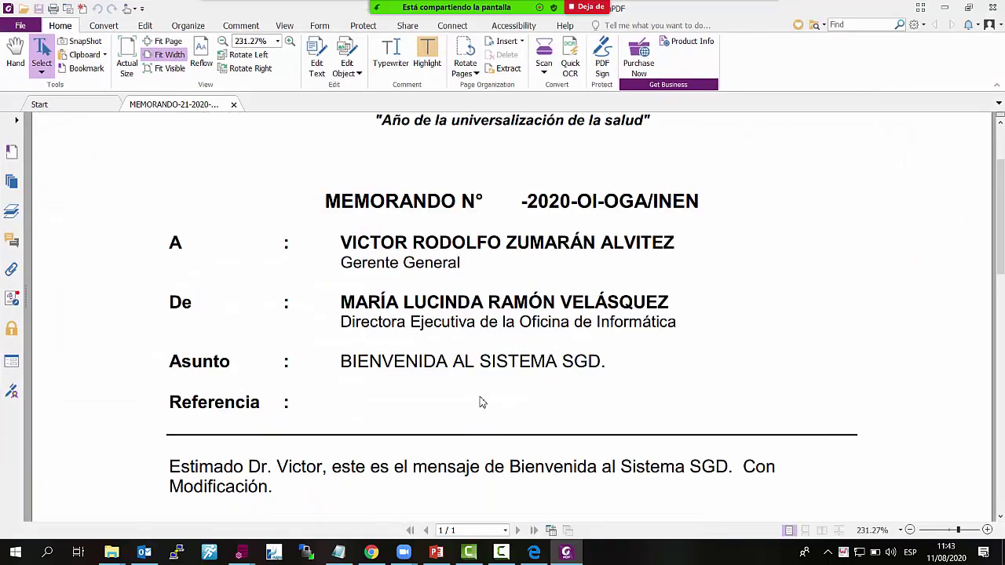
scroll(590, 354, "up", 1)
scroll(729, 341, "down", 3)
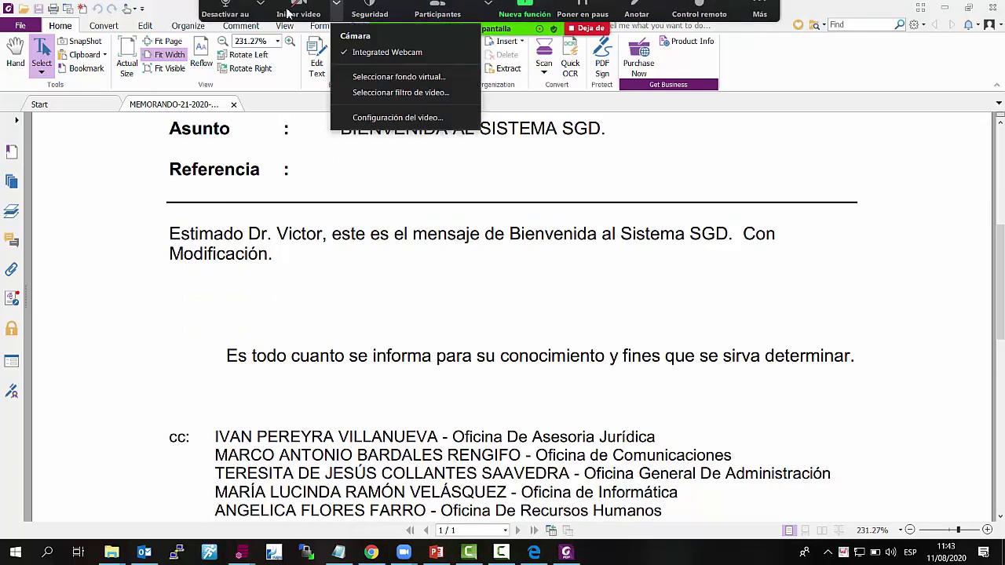
Check the top of the memo, close the PDF and open memo 21 for editing in SGD
left_click(227, 10)
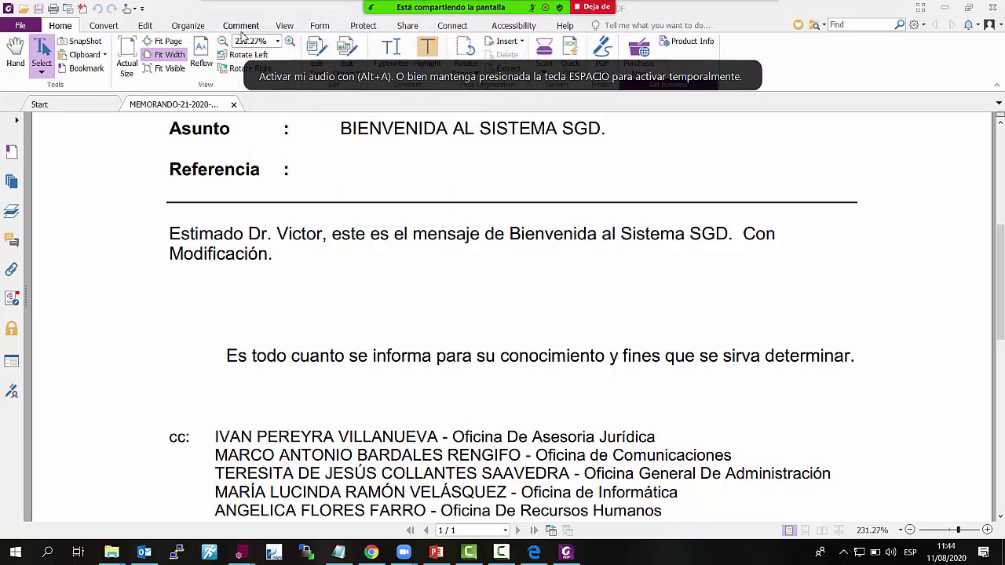
mouse_move(432, 7)
left_click(336, 15)
left_click(232, 19)
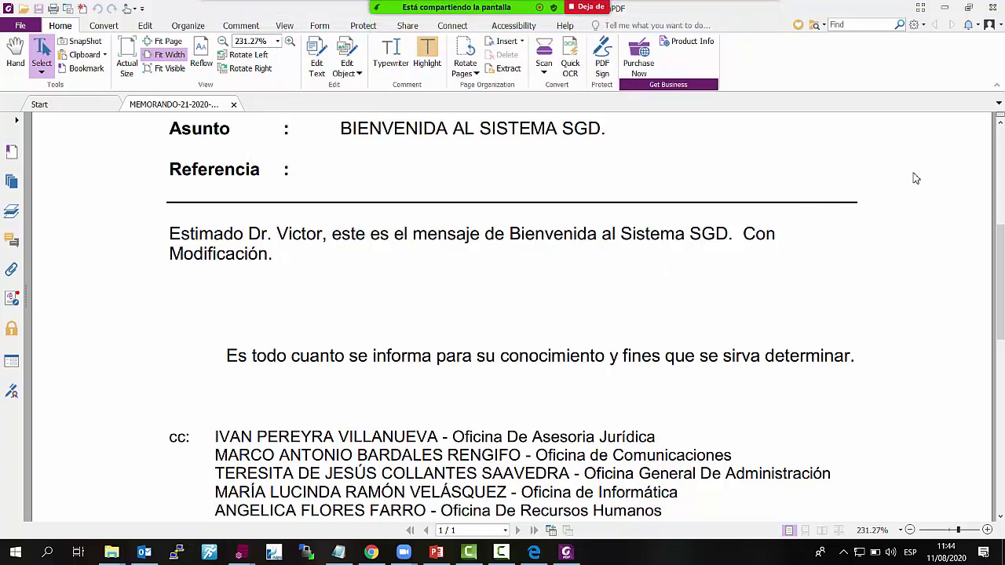
scroll(876, 328, "up", 3)
scroll(875, 328, "up", 3)
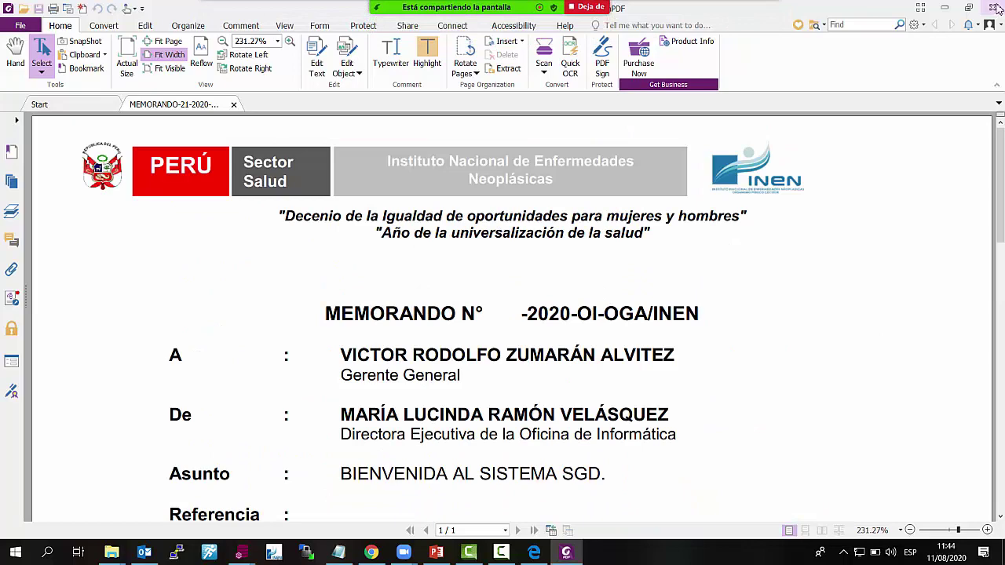
left_click(999, 7)
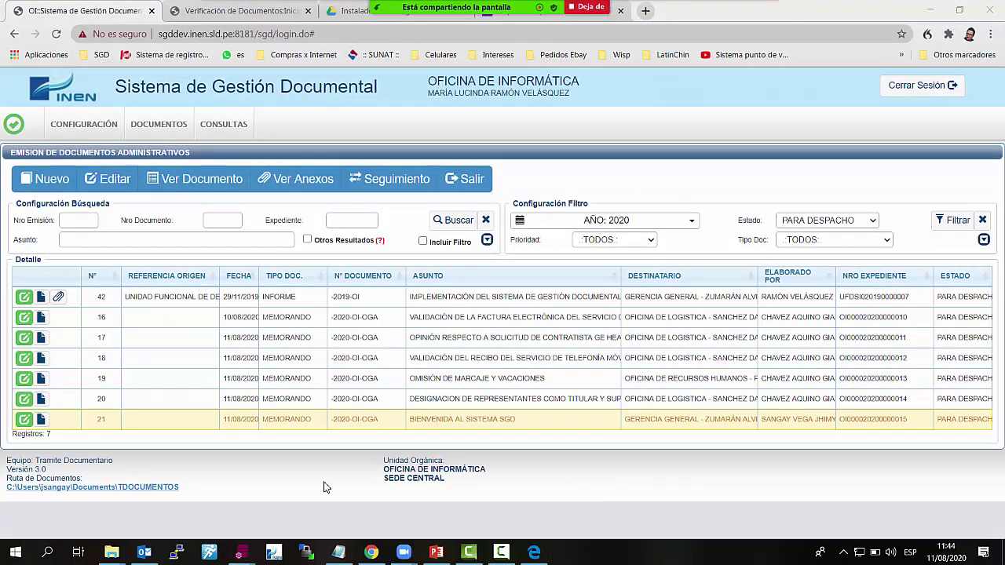
left_click(23, 419)
Send memo 21 to signature with Firmar Doc., bringing it up in the FIRMA ONPE tool
scroll(666, 413, "down", 1)
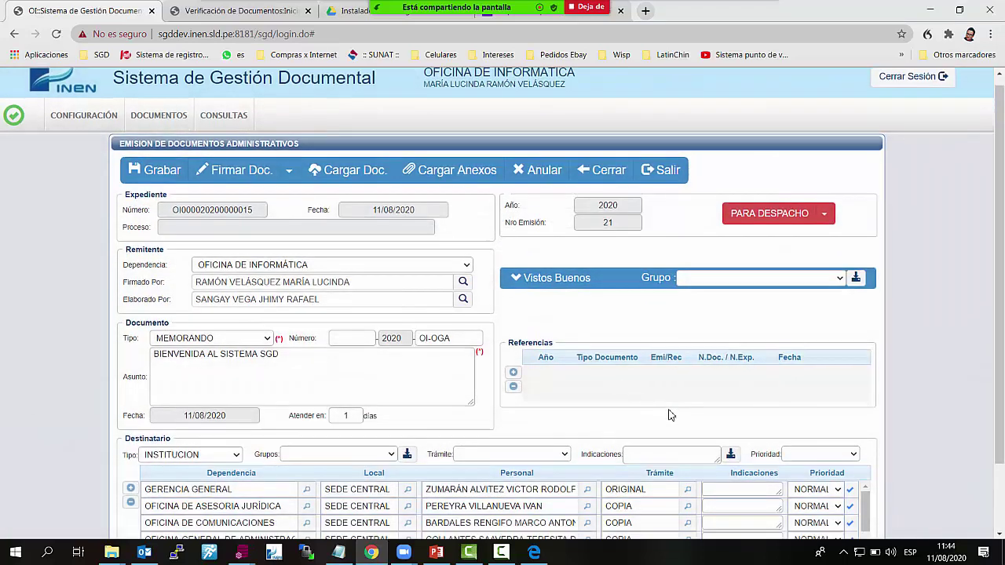
scroll(286, 228, "up", 1)
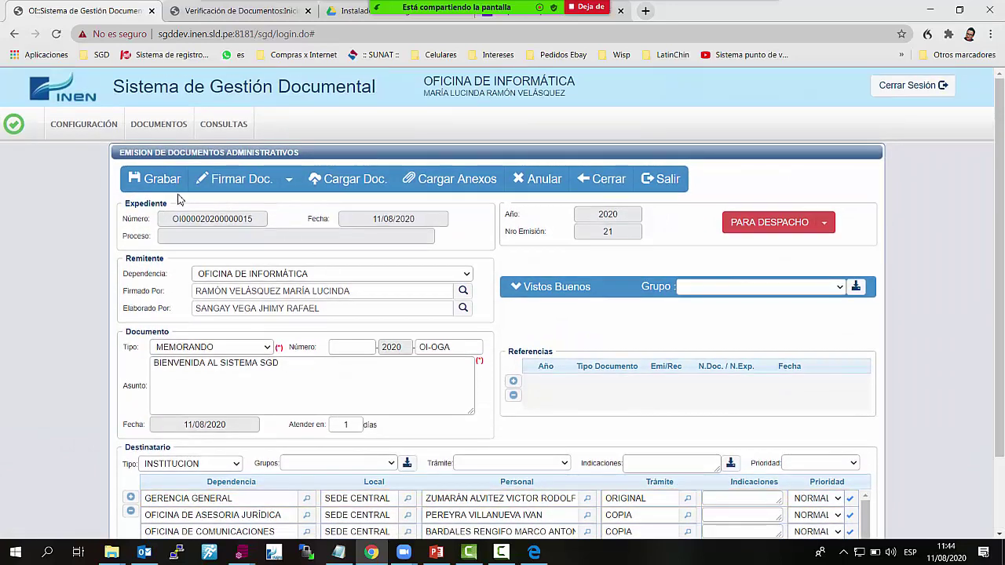
left_click(235, 182)
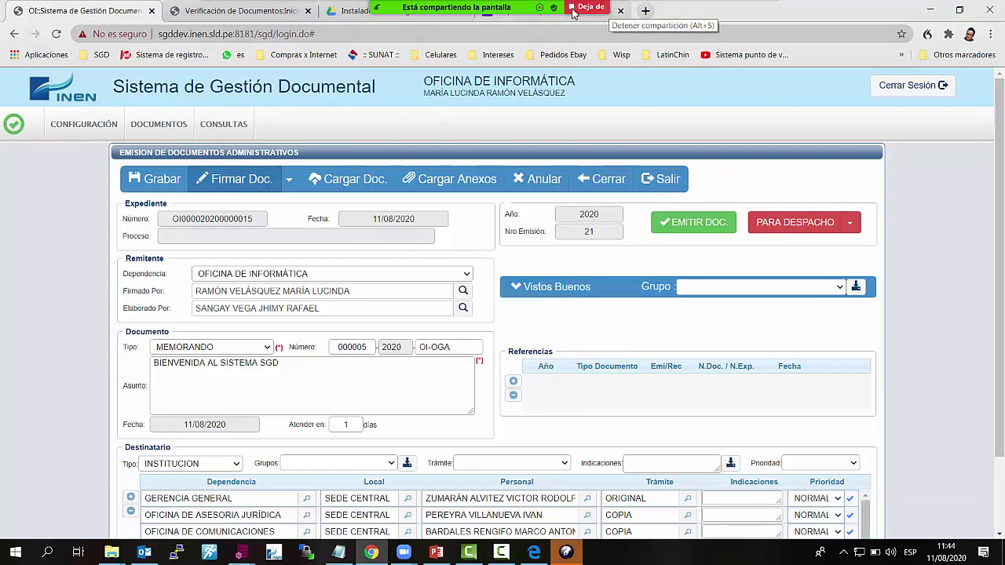
left_click(339, 25)
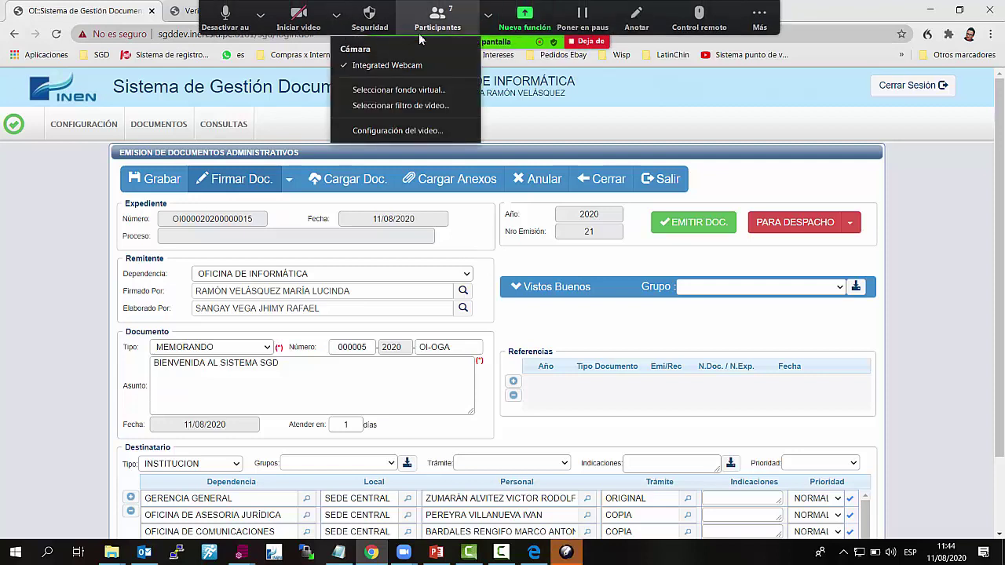
left_click(450, 25)
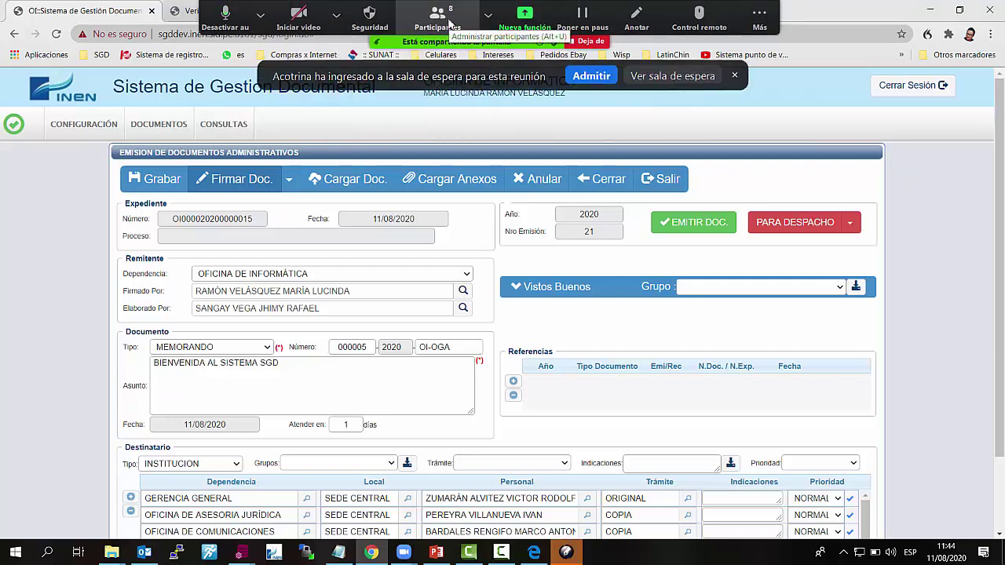
left_click(600, 77)
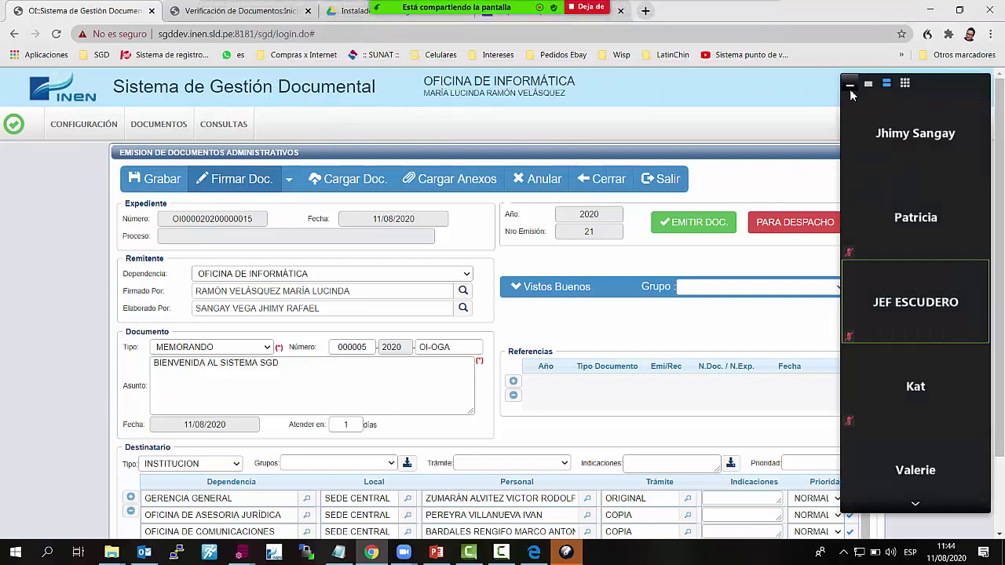
left_click(849, 88)
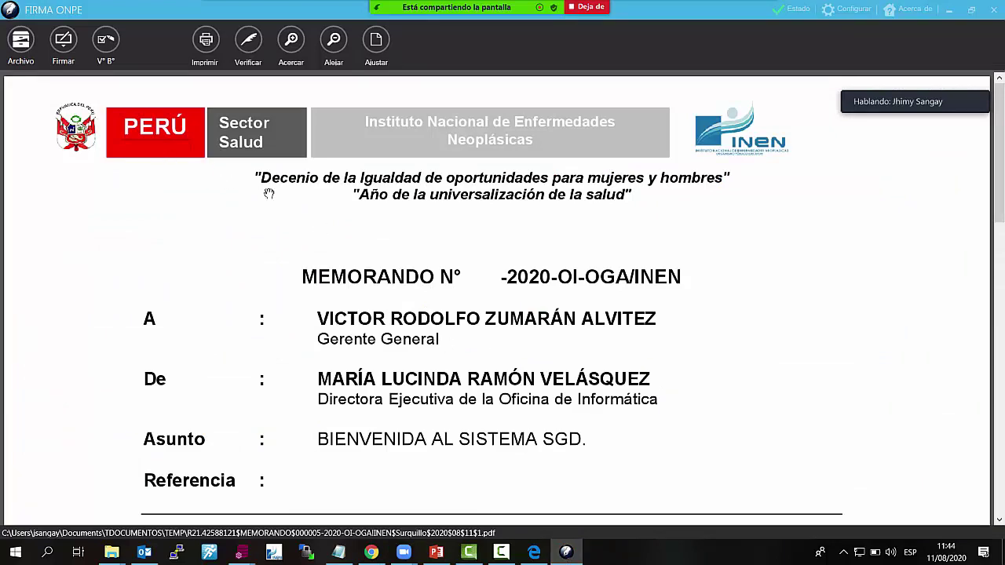
Scroll through the memo in FIRMA ONPE, then choose Firma titular to list the signing certificates
scroll(521, 293, "down", 3)
scroll(523, 294, "down", 1)
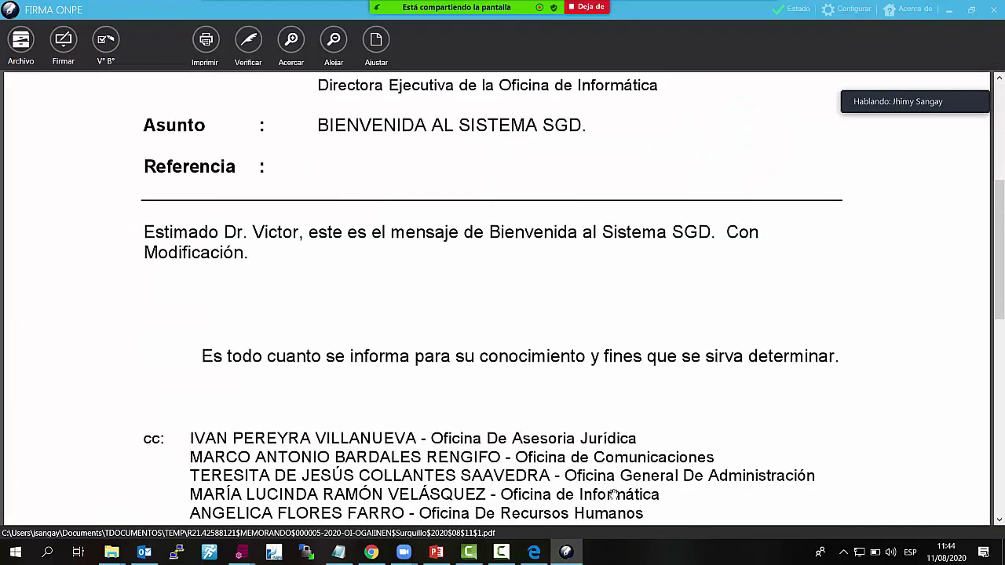
scroll(615, 494, "up", 2)
scroll(444, 406, "up", 3)
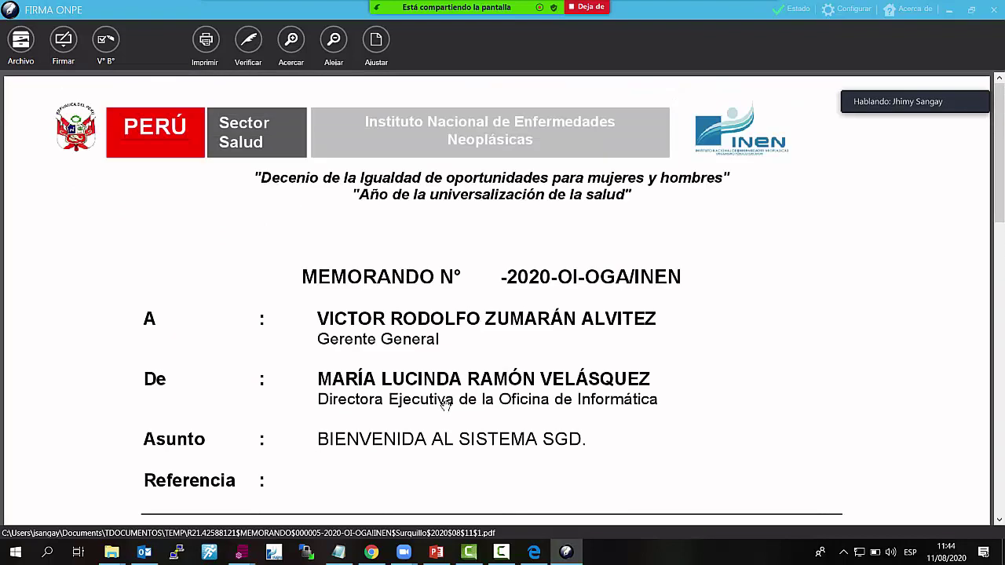
left_click(65, 40)
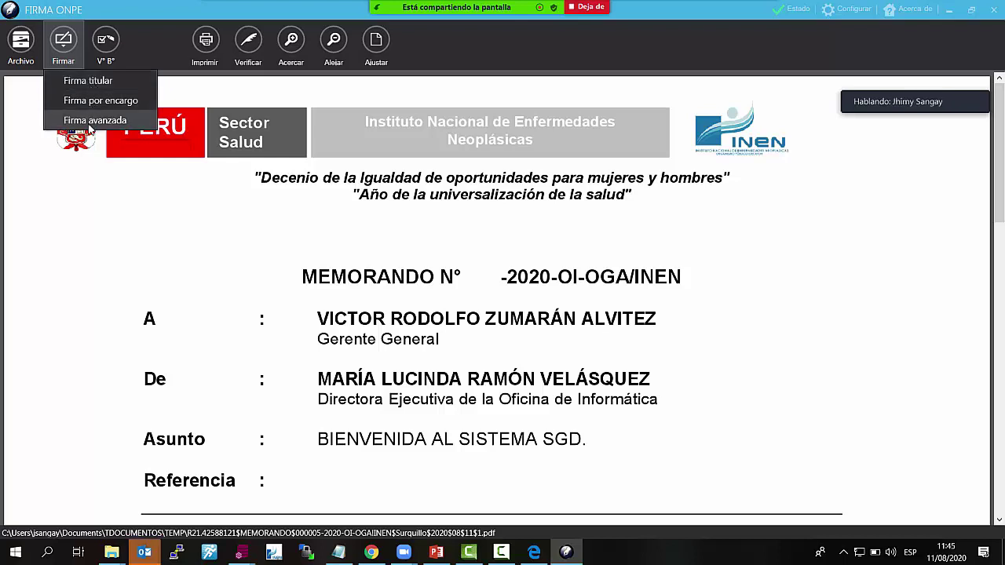
left_click(88, 82)
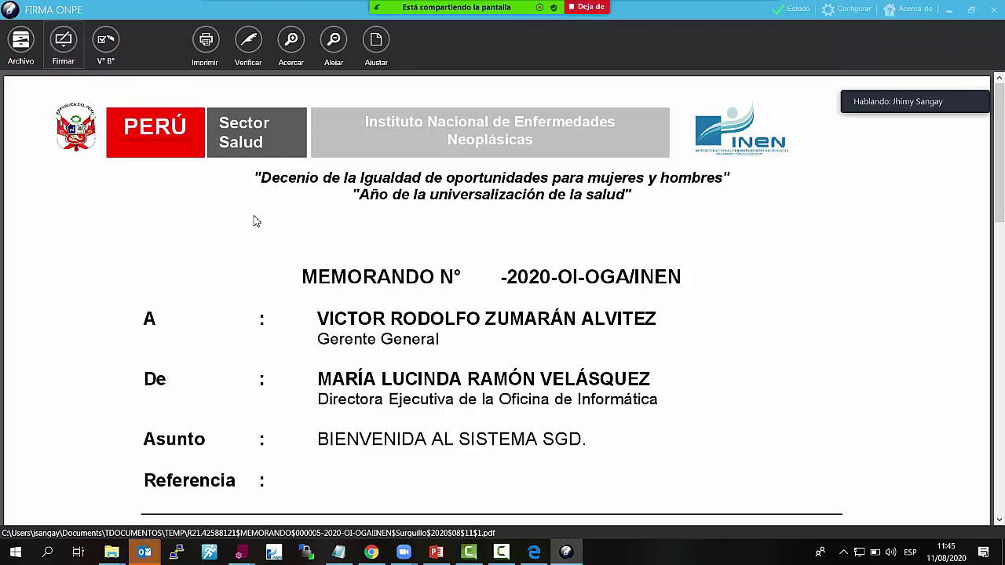
left_click(105, 45)
left_click(104, 81)
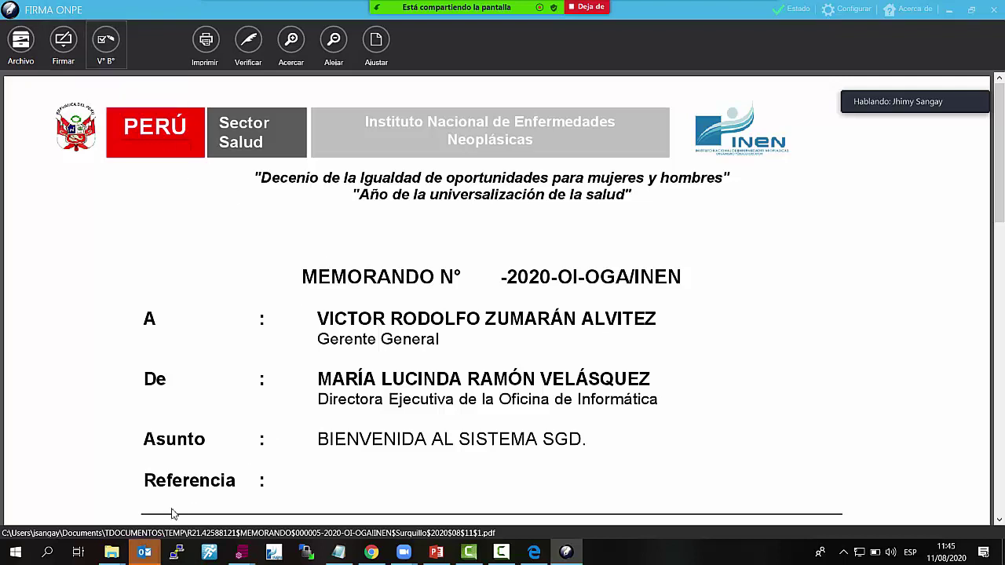
left_click(69, 53)
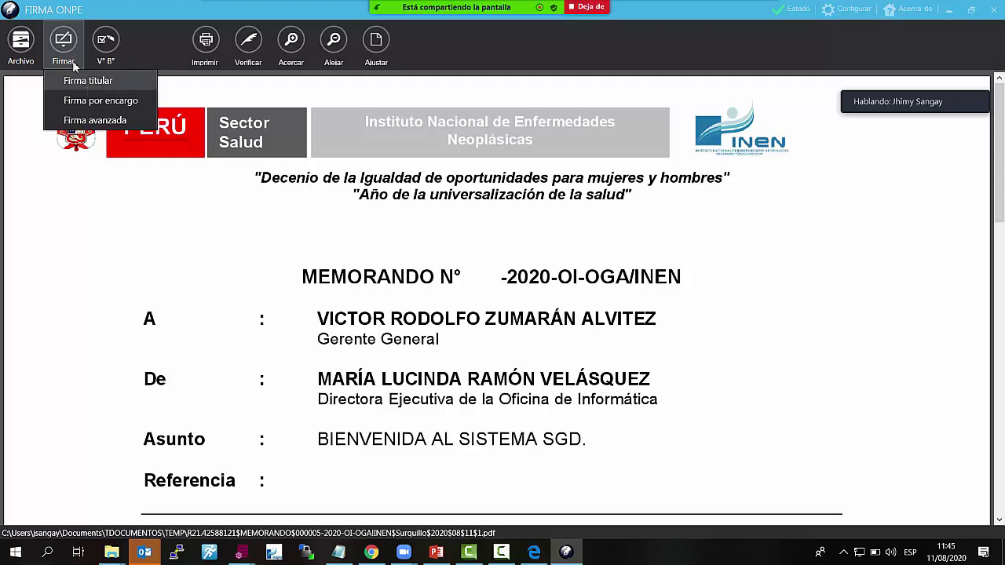
left_click(70, 47)
left_click(70, 47)
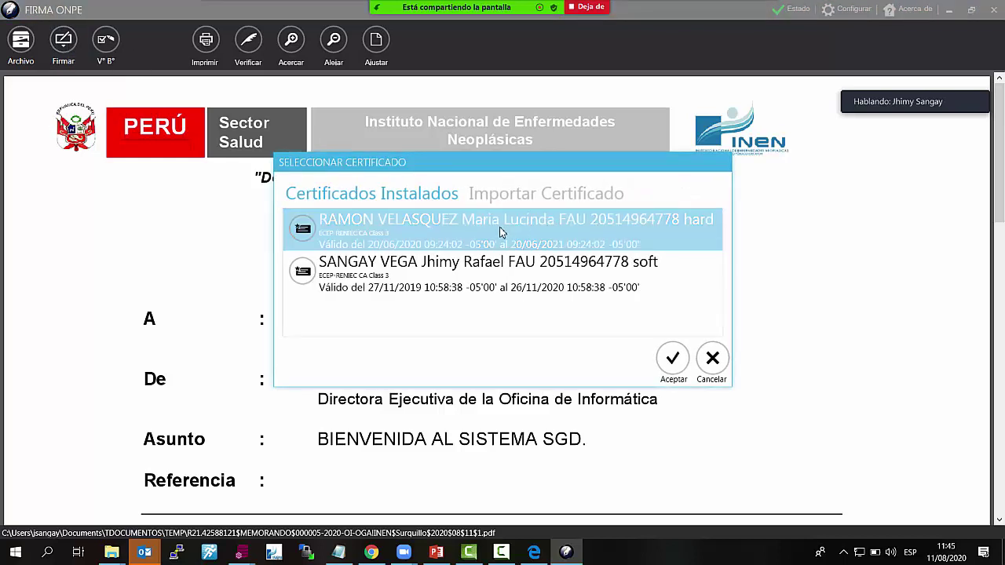
left_click(676, 366)
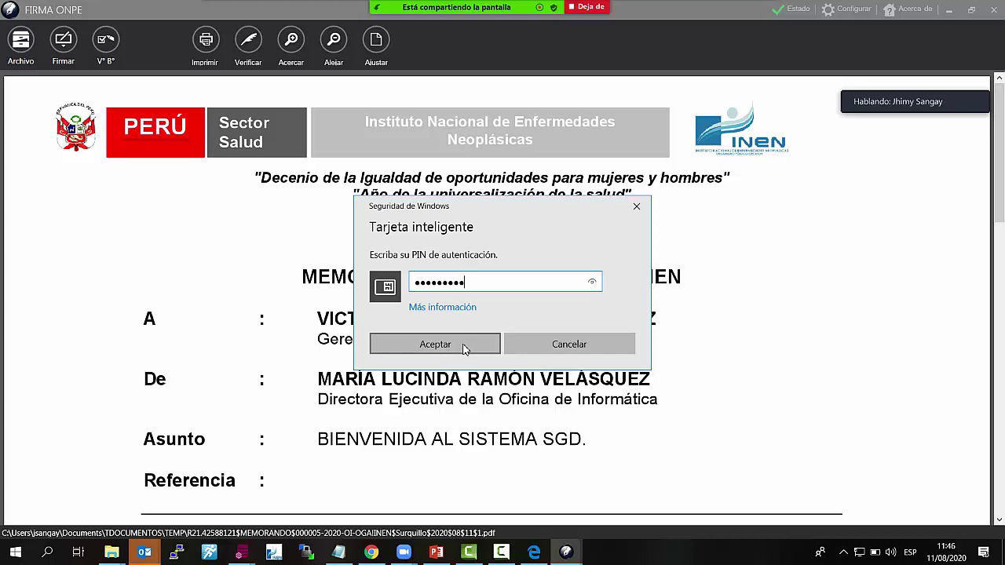
left_click(435, 344)
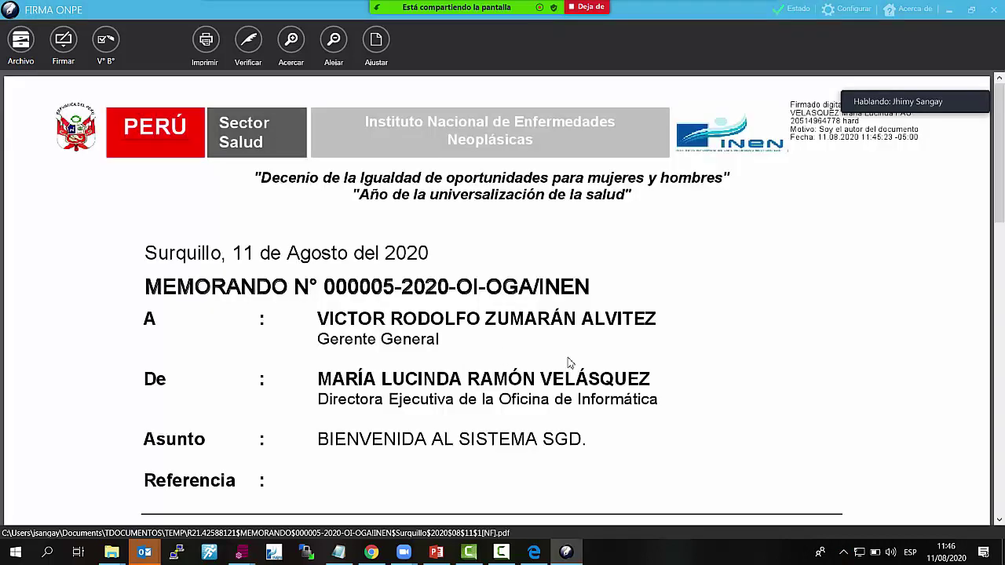
left_click_drag(952, 101, 990, 312)
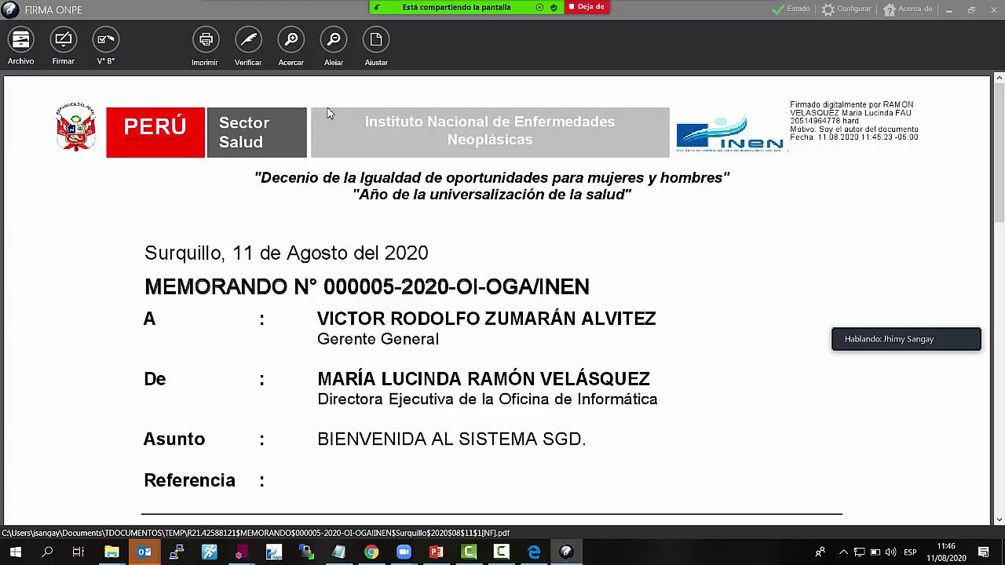
left_click(253, 47)
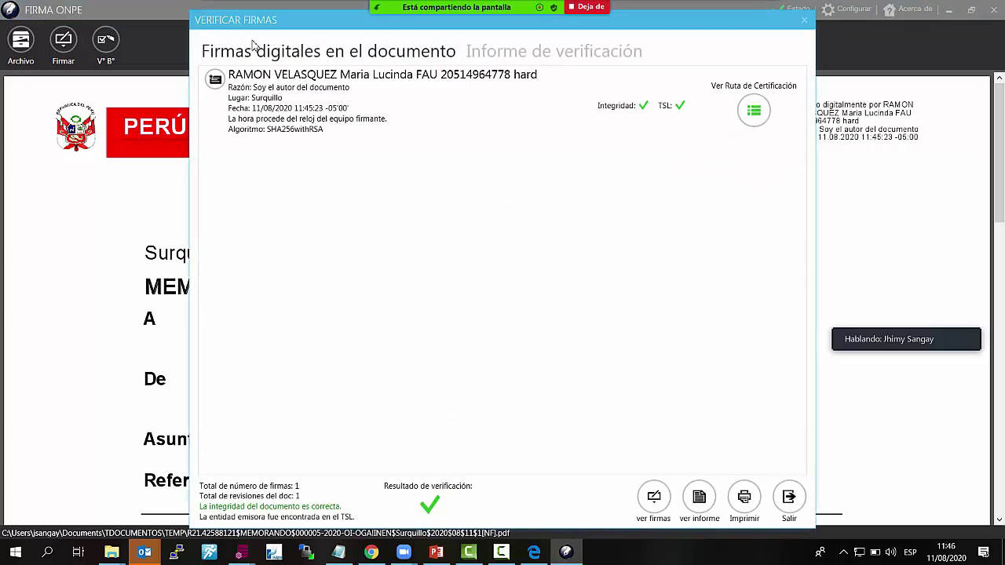
left_click(404, 117)
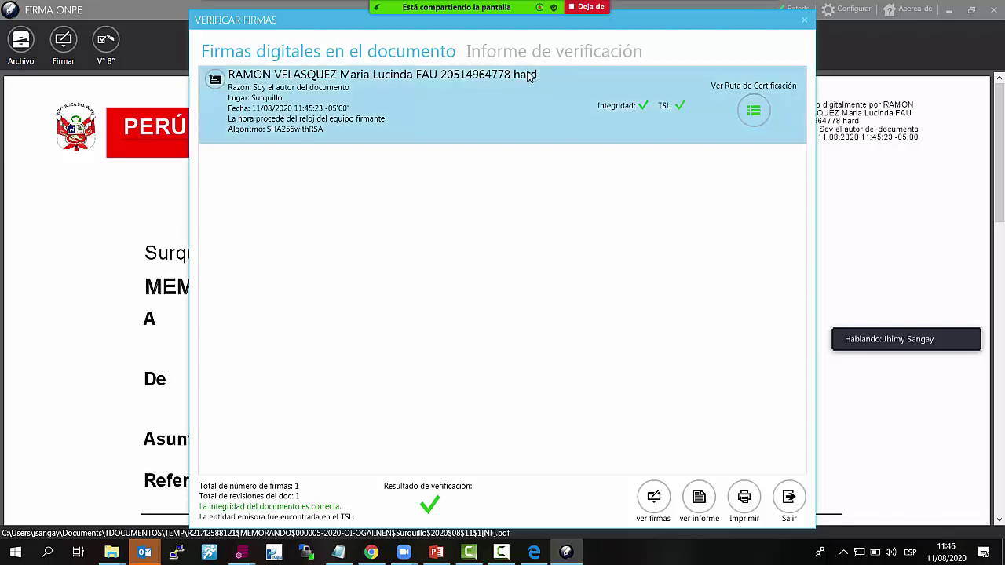
left_click(594, 57)
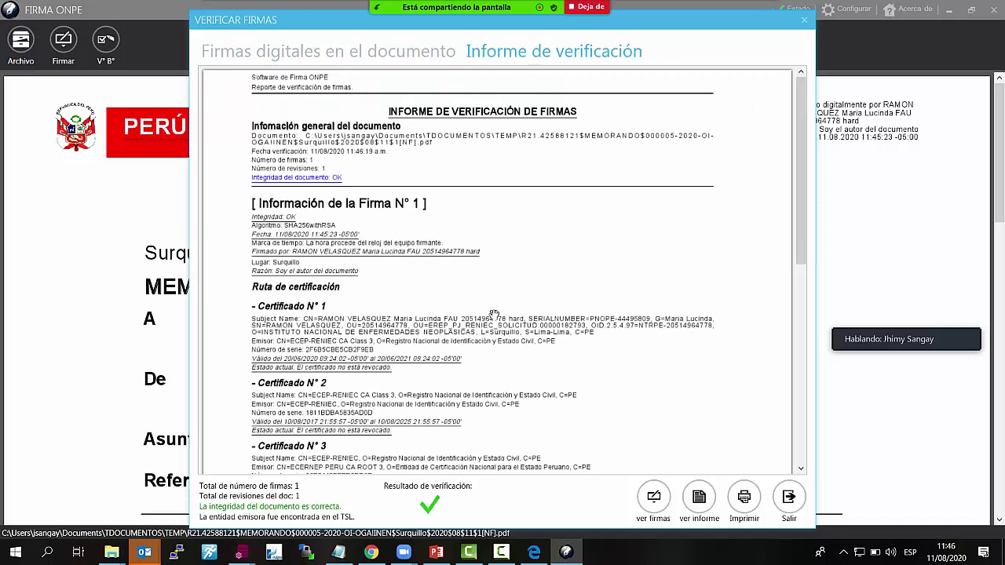
scroll(623, 372, "down", 2)
scroll(615, 374, "down", 1)
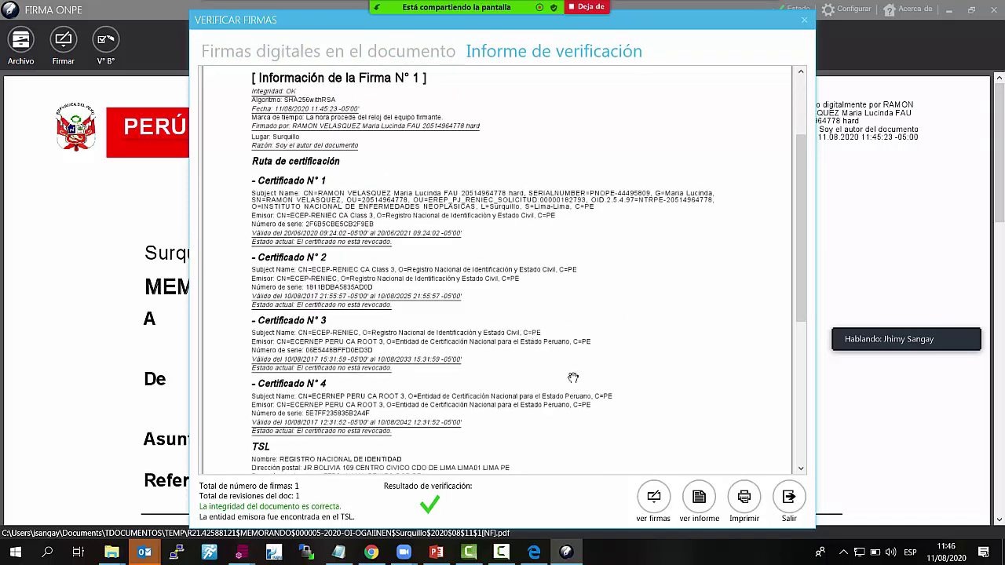
scroll(353, 214, "up", 3)
left_click(387, 53)
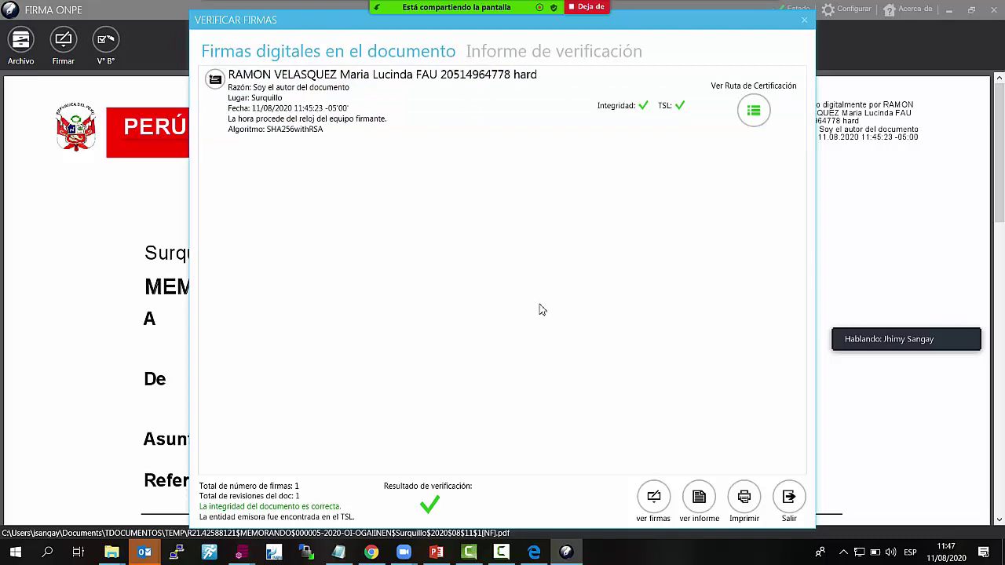
left_click(524, 52)
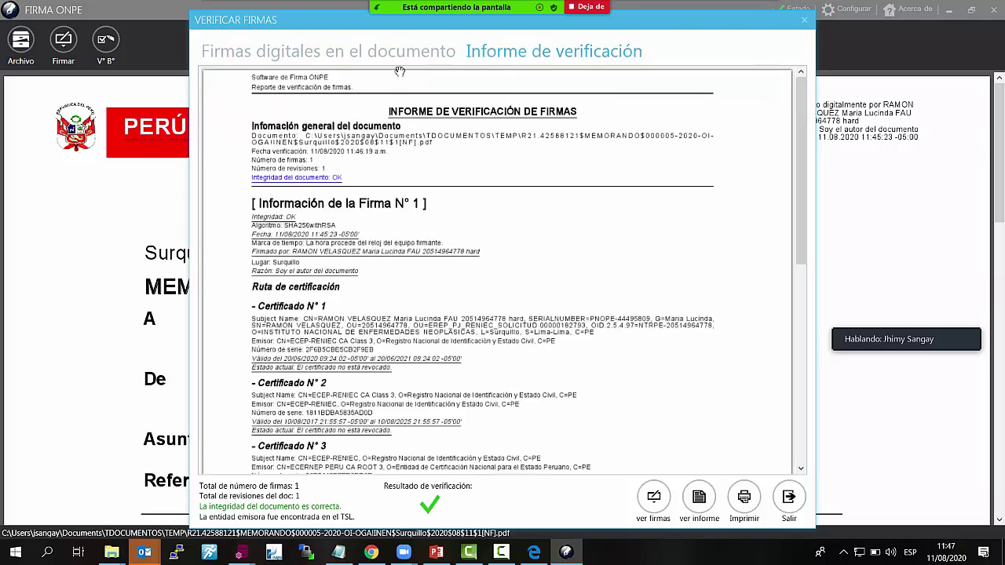
scroll(566, 243, "down", 3)
scroll(559, 244, "up", 2)
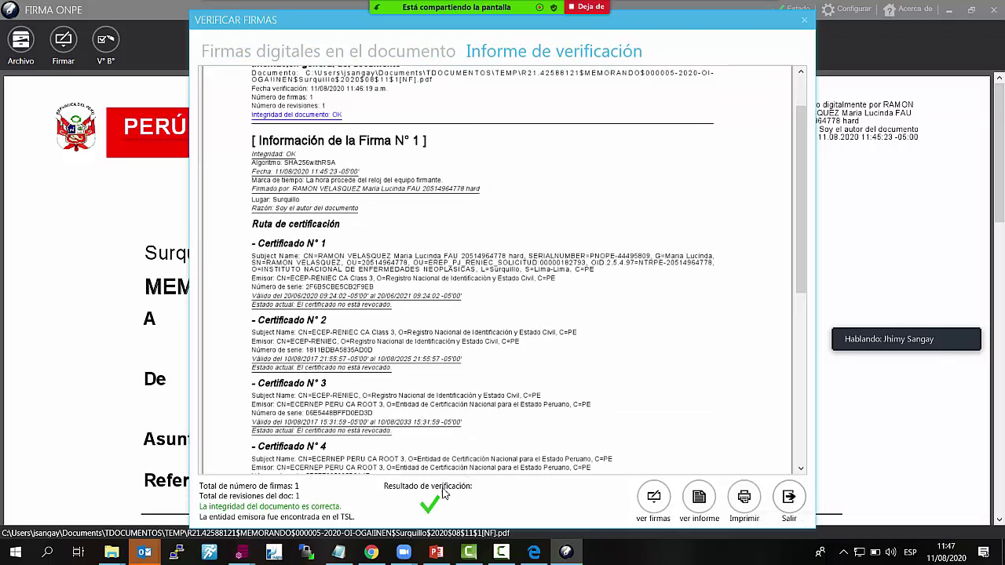
left_click(788, 498)
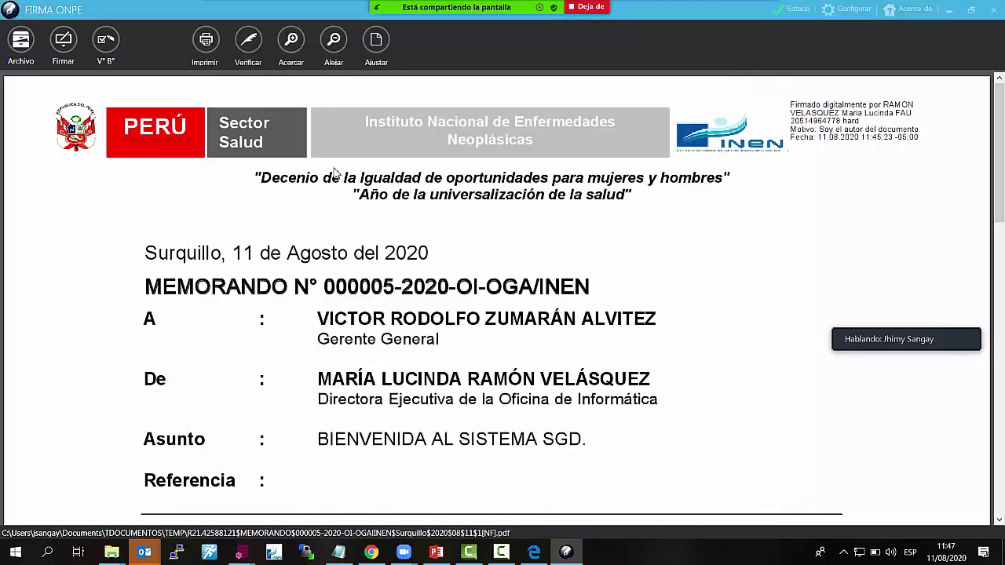
left_click(993, 9)
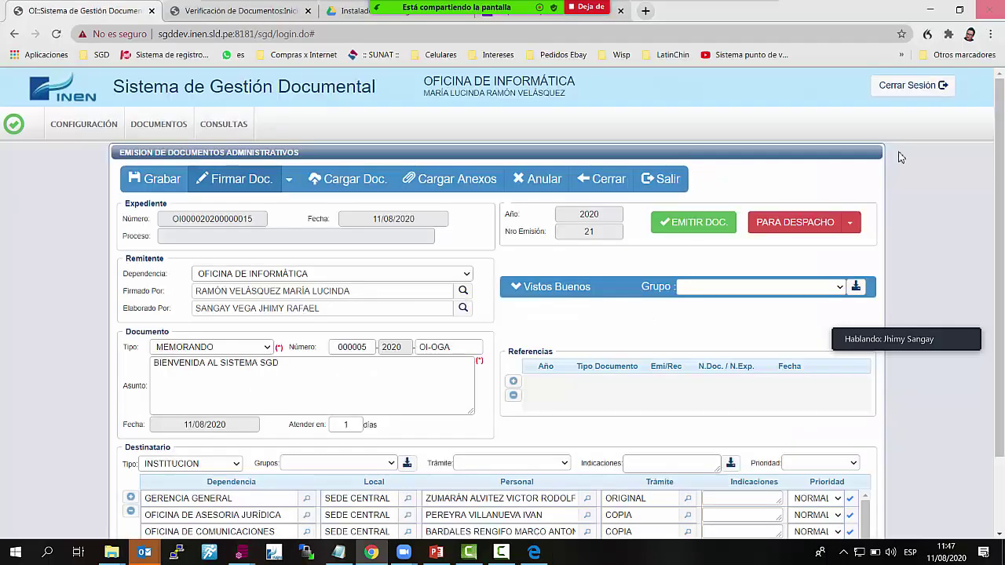
scroll(748, 278, "down", 2)
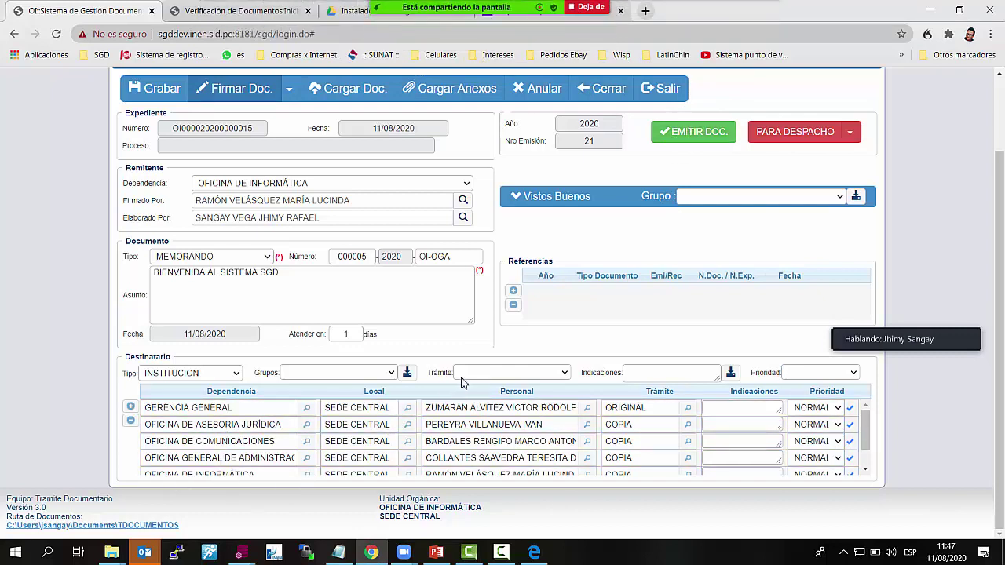
scroll(272, 292, "up", 2)
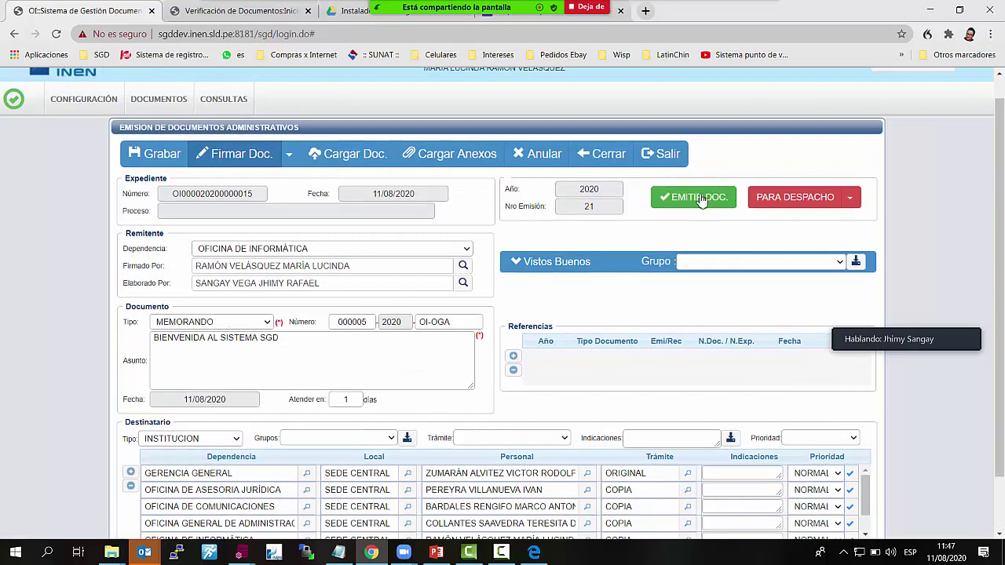
left_click(701, 200)
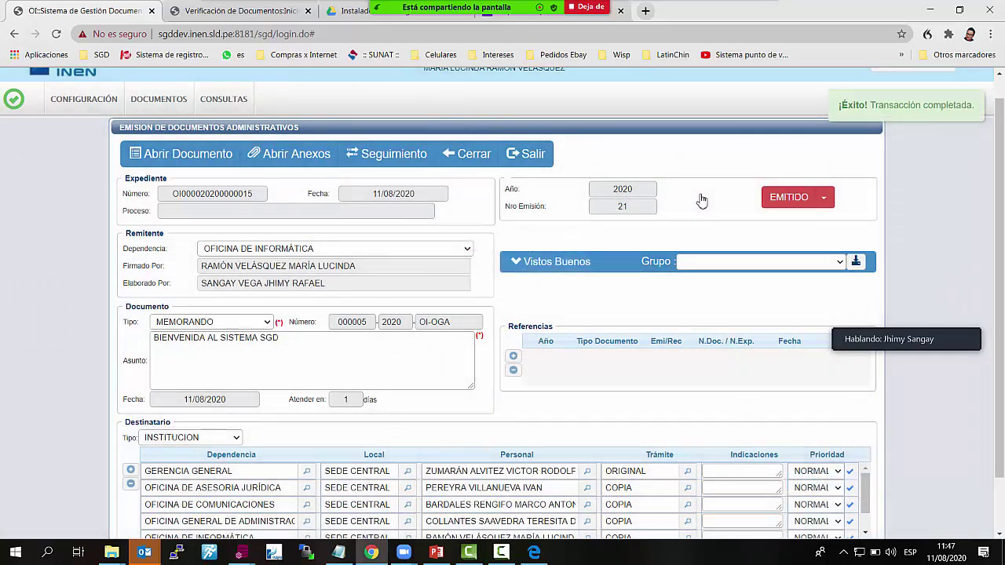
Review the Destinatario table and expand the EMITIDO status options to reveal EN PROYECTO
scroll(686, 254, "up", 1)
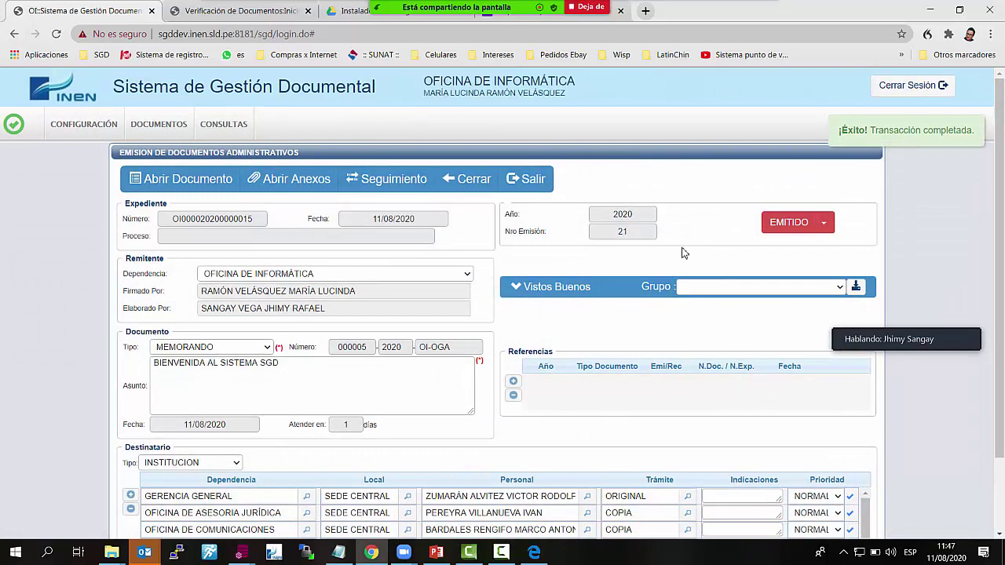
scroll(610, 438, "down", 2)
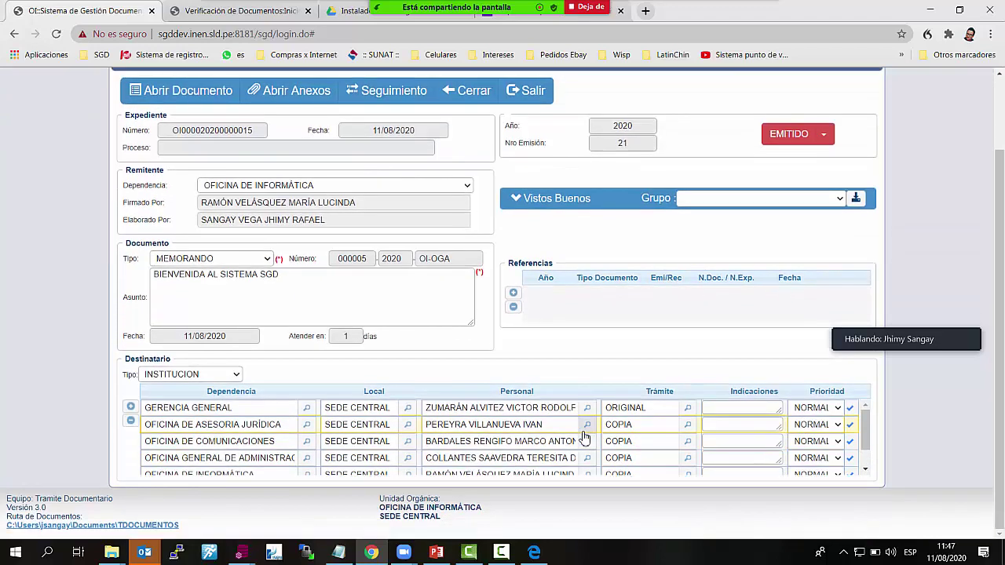
scroll(487, 450, "down", 2)
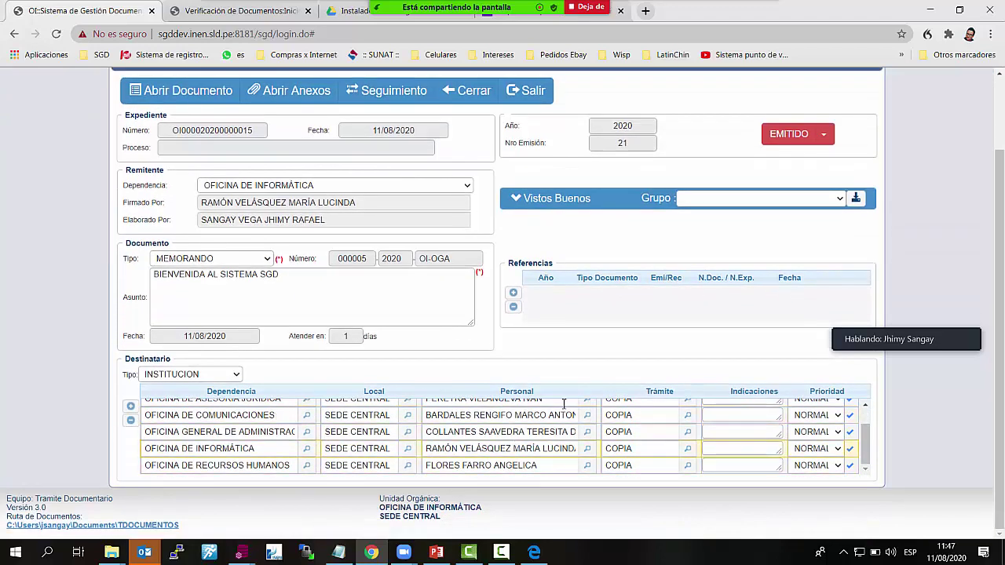
scroll(562, 354, "up", 2)
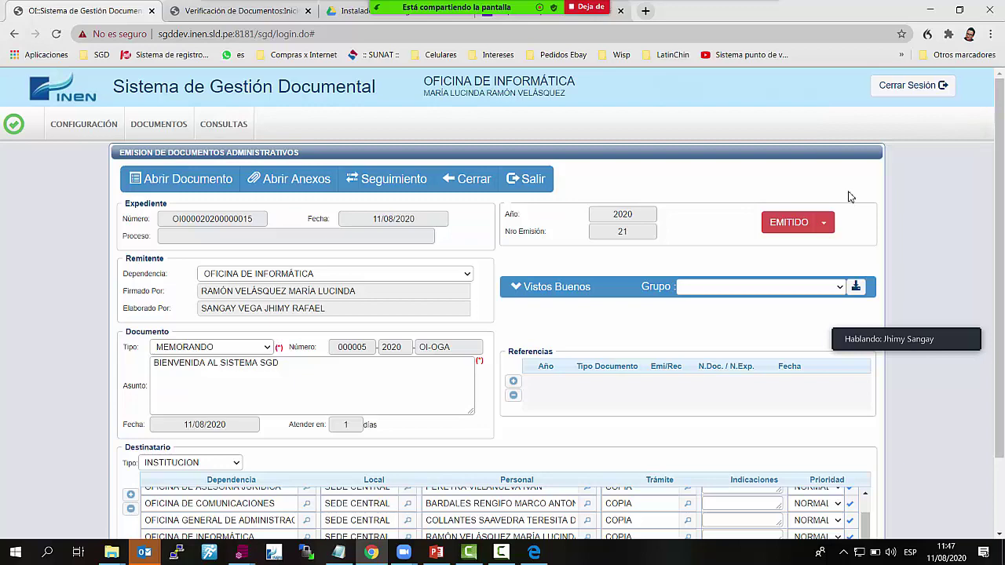
scroll(746, 502, "down", 3)
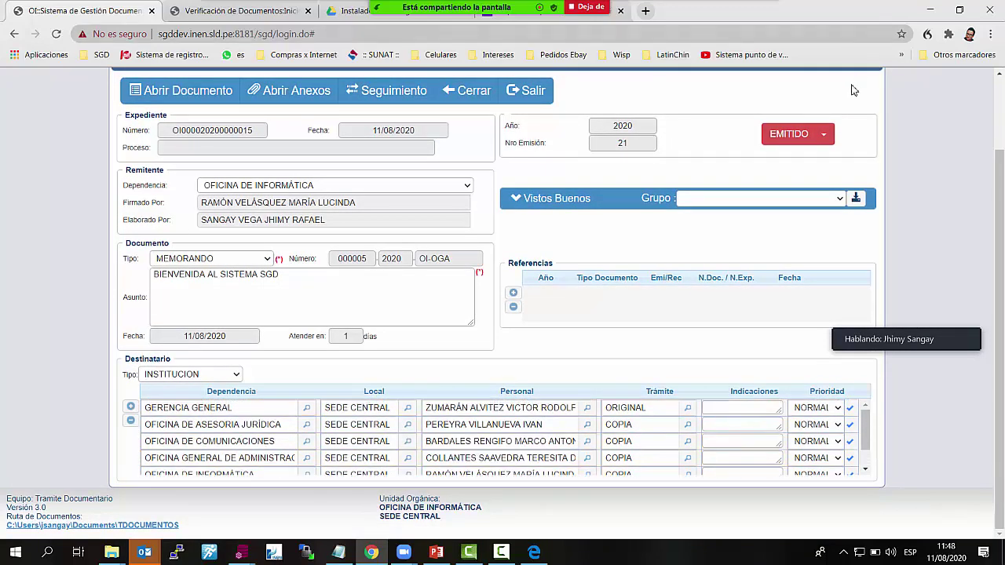
left_click(826, 135)
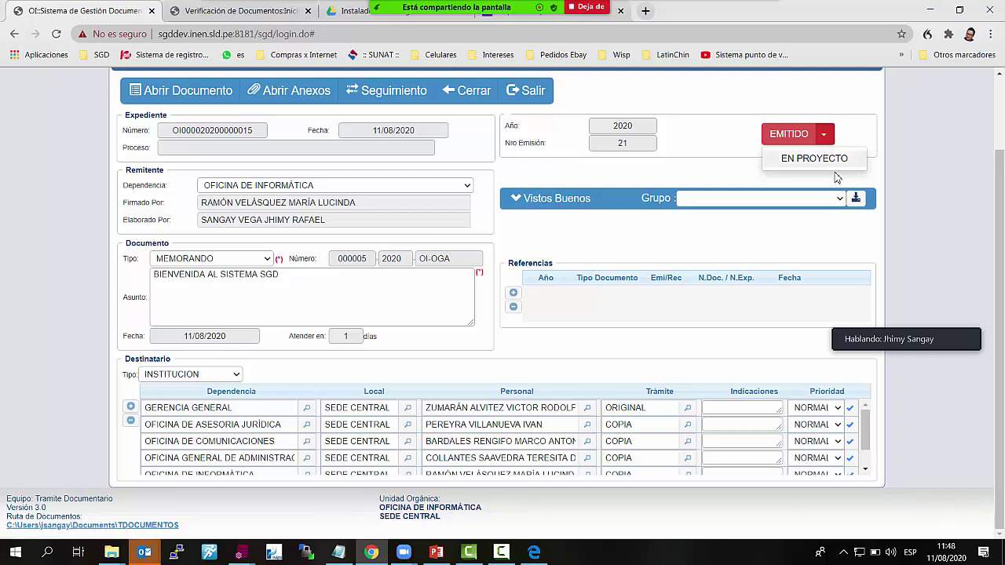
scroll(734, 183, "up", 2)
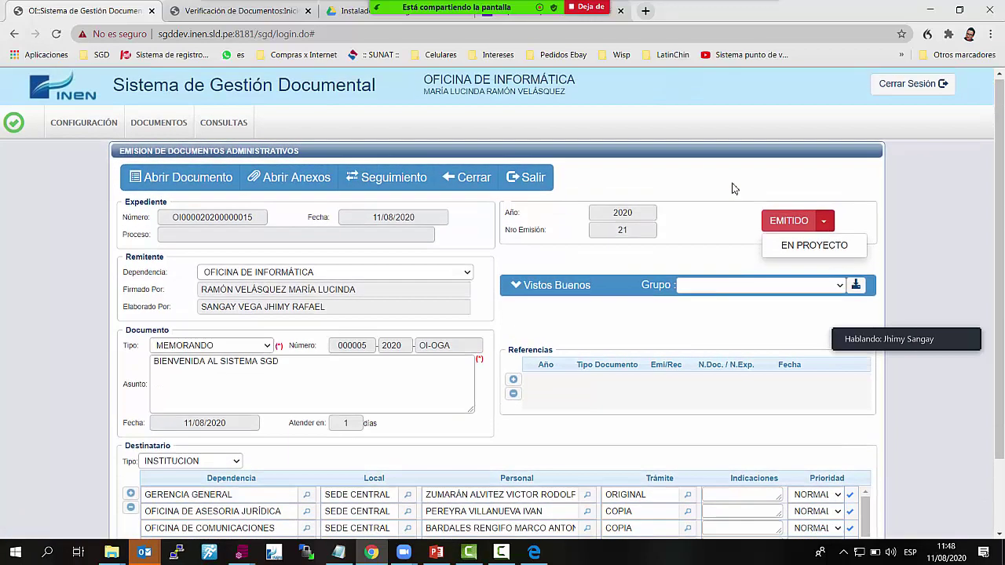
Revert memo 21 to EN PROYECTO, save with Aceptar, then set it to PARA DESPACHO
left_click(793, 249)
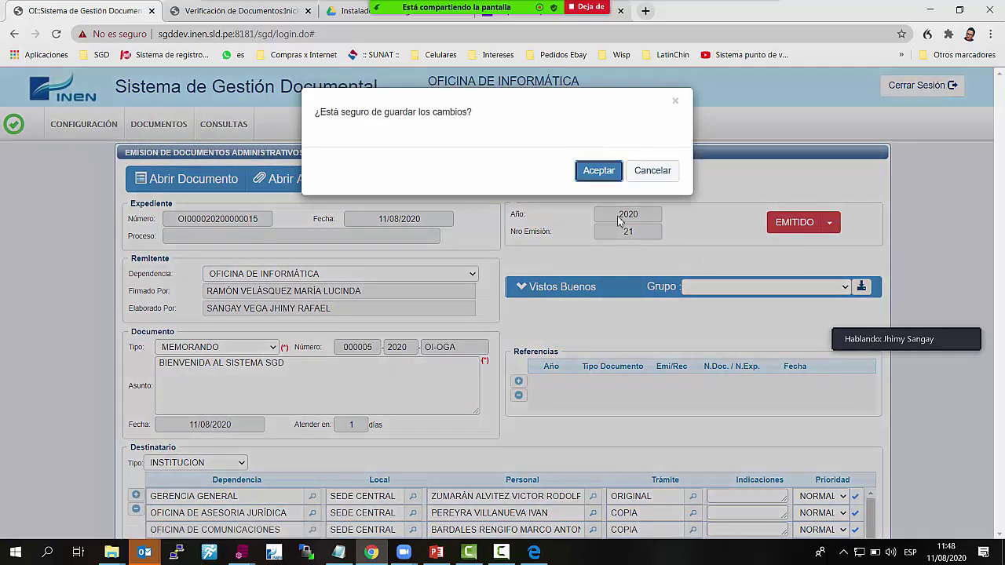
left_click(600, 170)
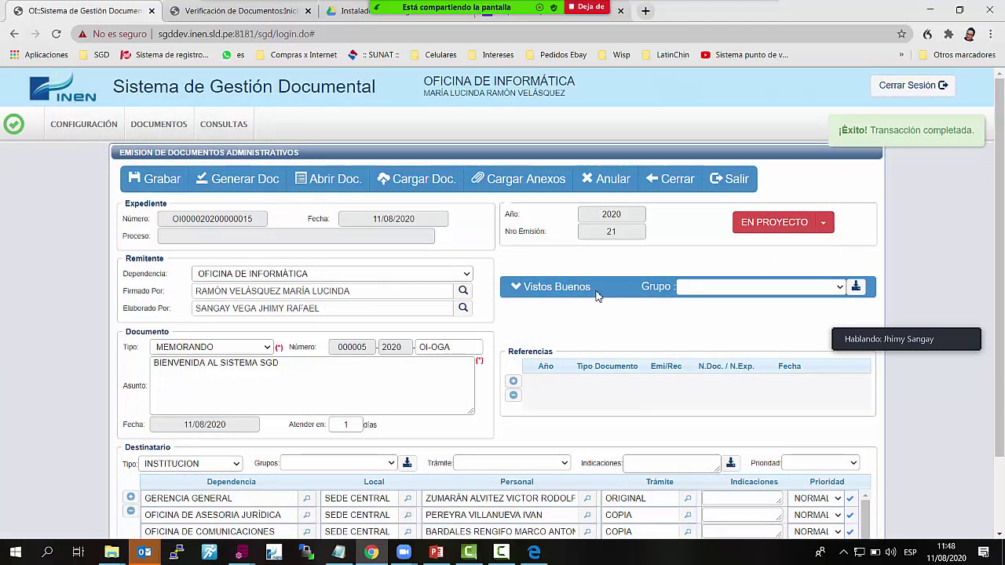
left_click(824, 227)
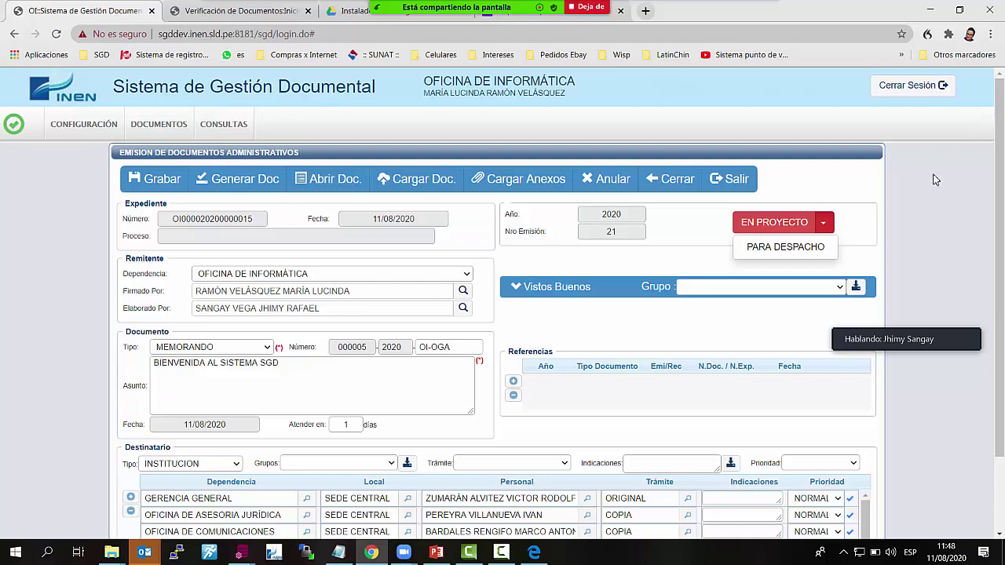
left_click(821, 248)
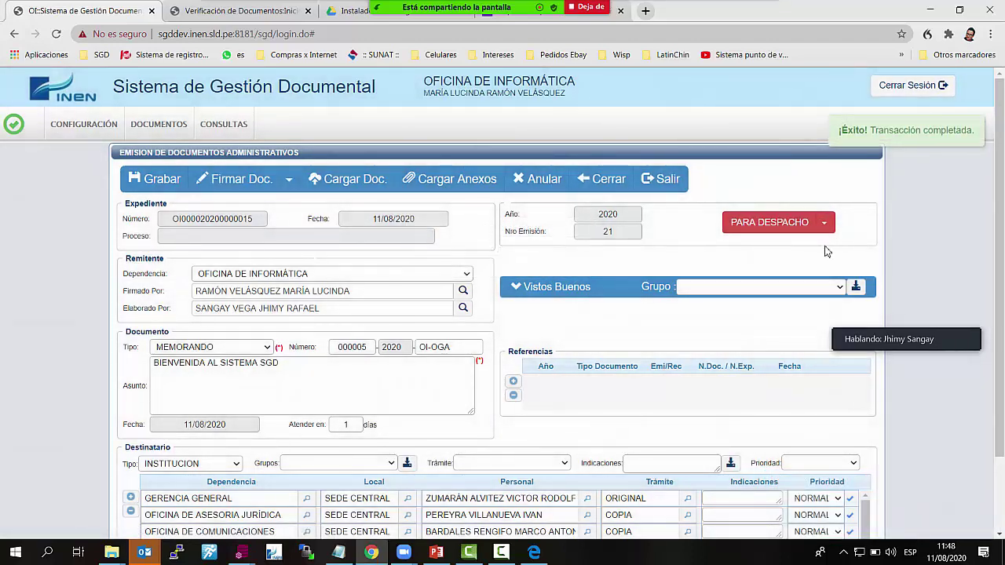
Start signing the memo with Firmar Doc. and choose Firmar > Firma titular
left_click(251, 177)
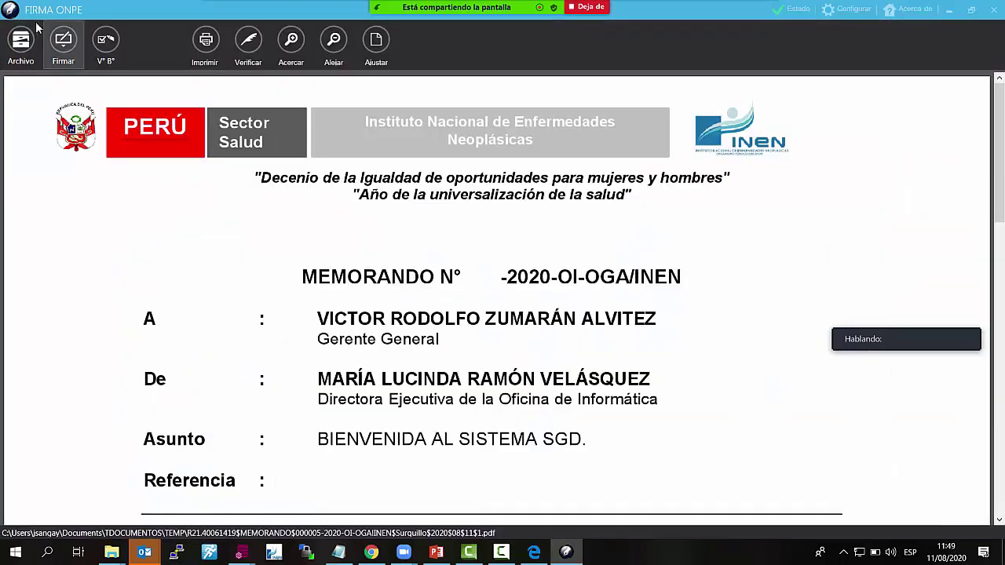
left_click(64, 40)
left_click(87, 81)
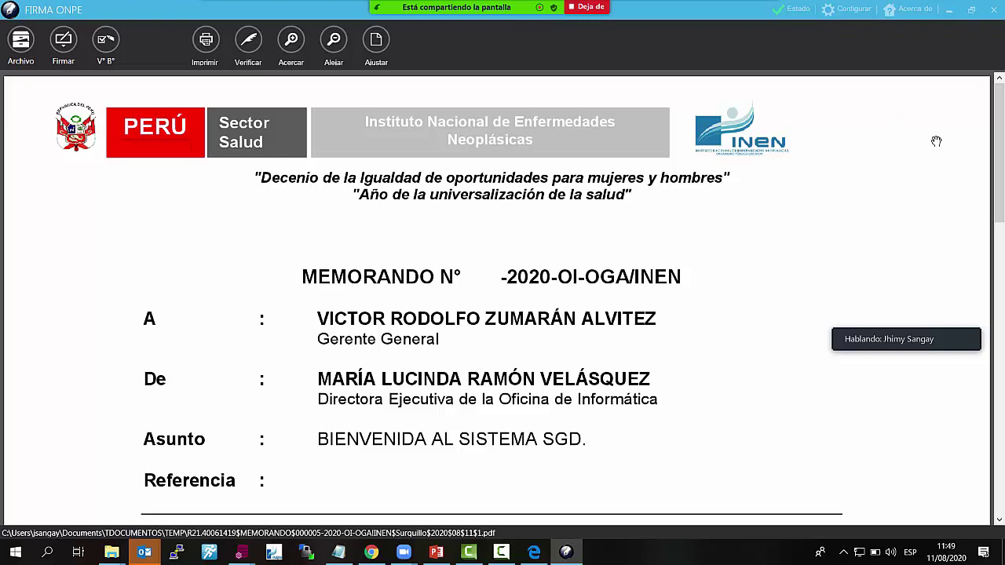
left_click(63, 41)
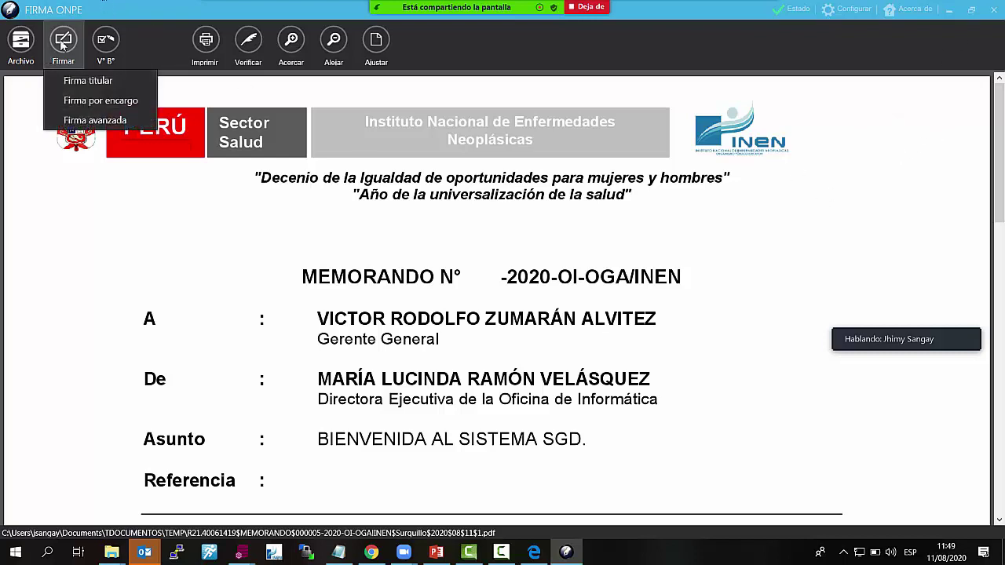
left_click(85, 81)
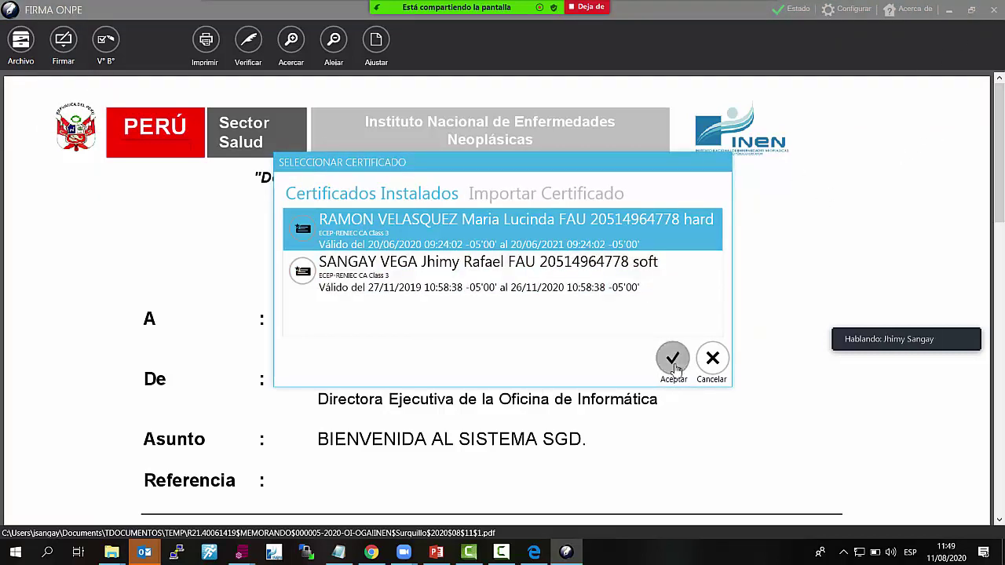
Accept the hard certificate and enter the smart-card PIN to apply the signature
left_click(673, 359)
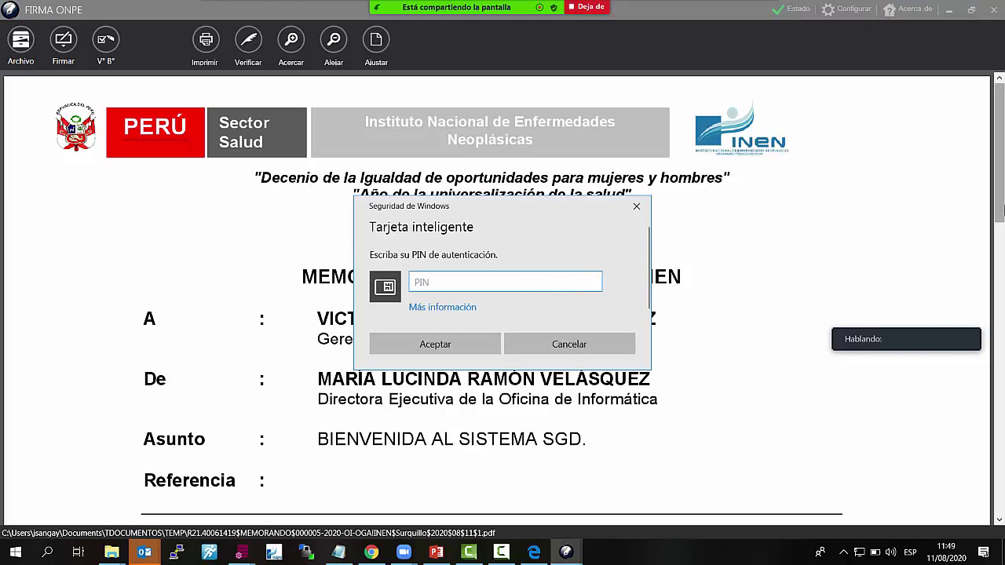
type("******")
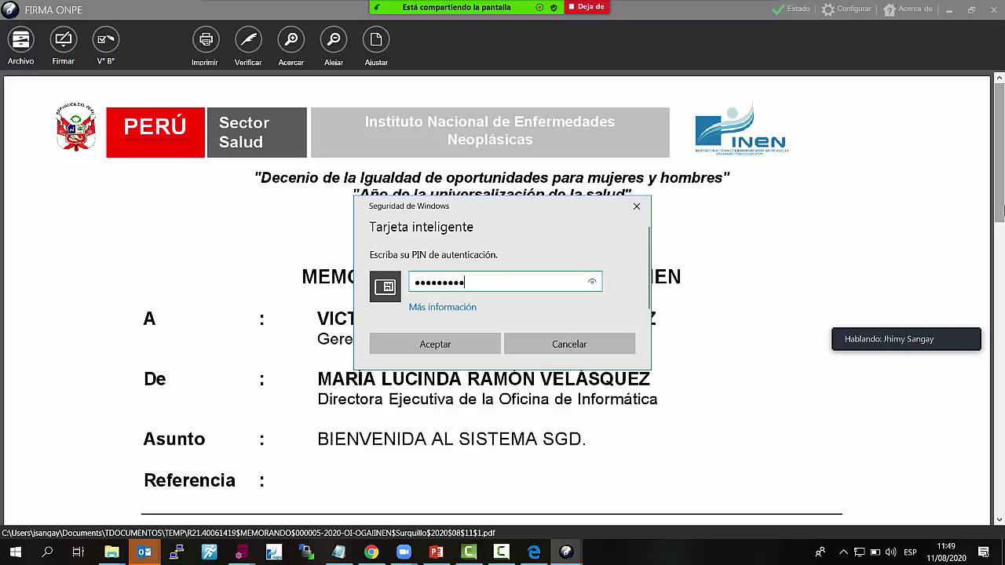
left_click(475, 346)
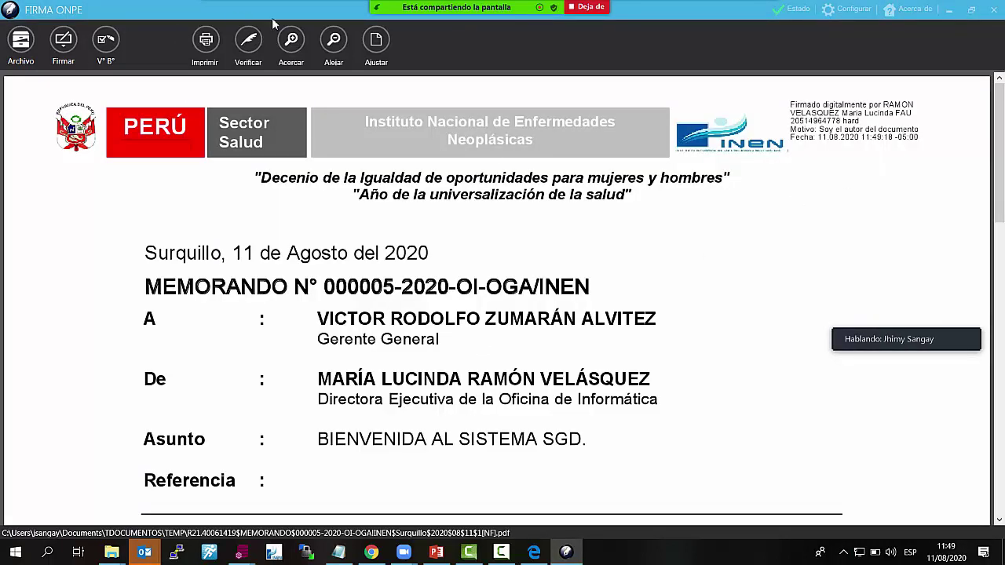
left_click(993, 9)
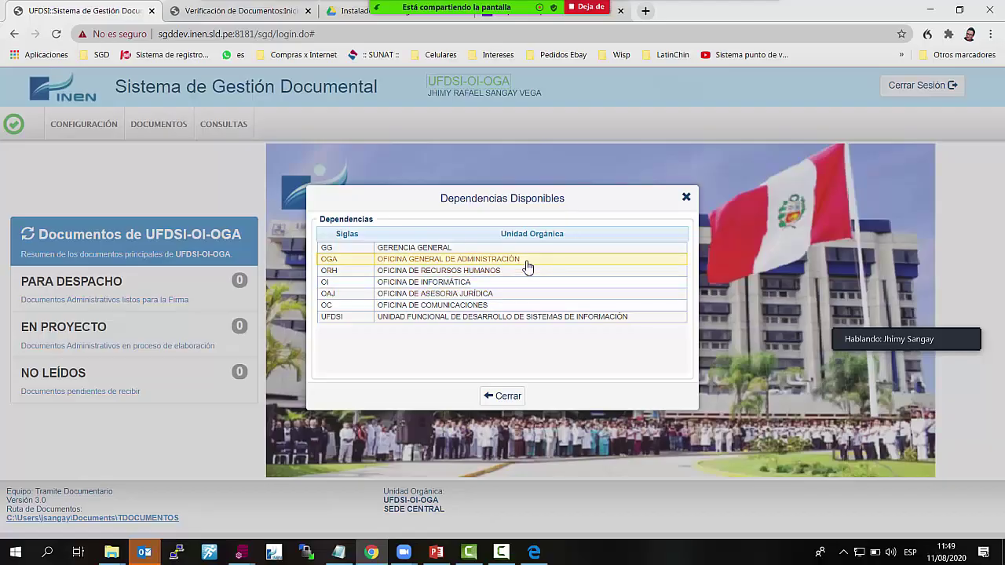
Switch the session to OGA, then to Oficina de Asesoría Jurídica, listing NO LEÍDOS documents
left_click(526, 260)
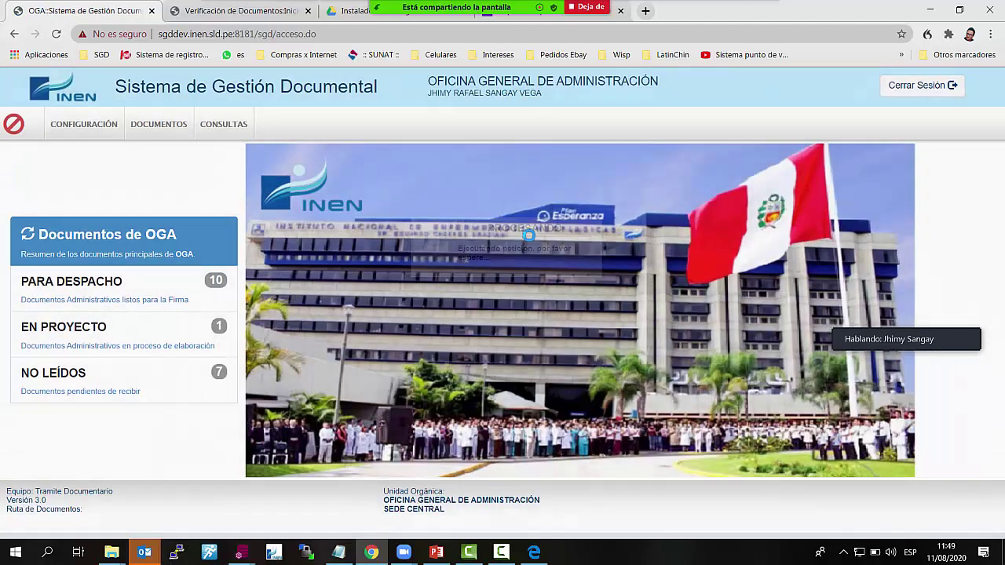
left_click(91, 374)
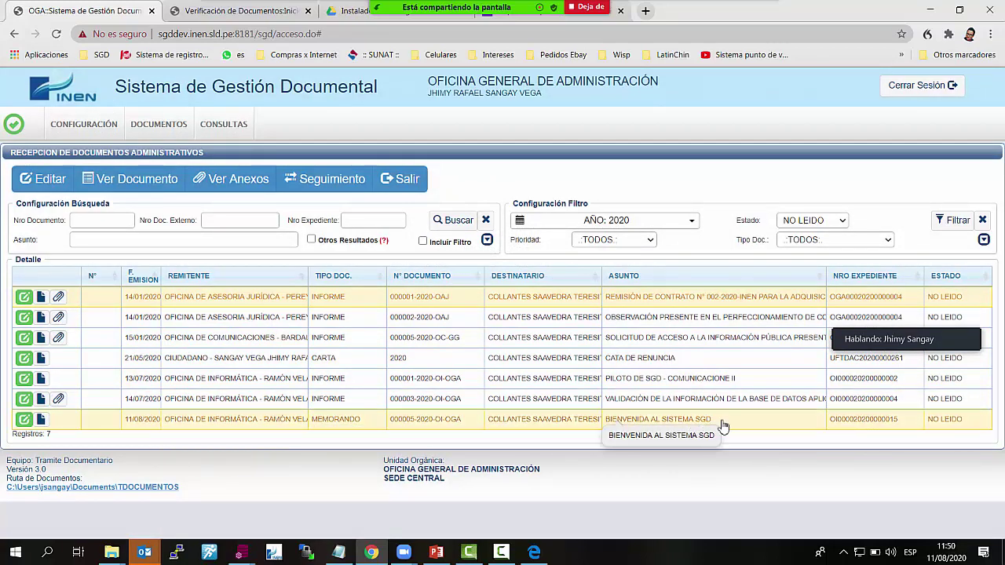
left_click(534, 89)
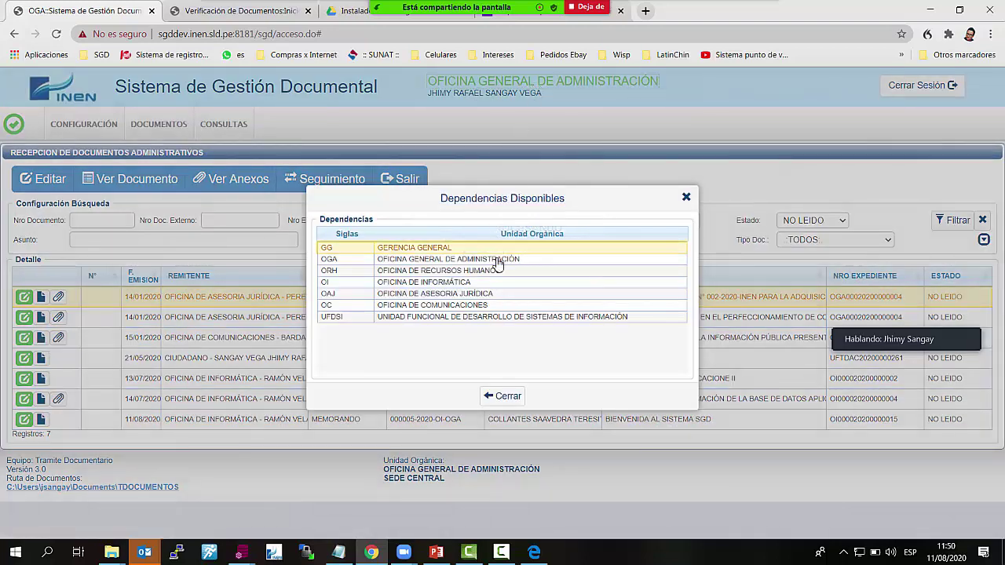
left_click(500, 299)
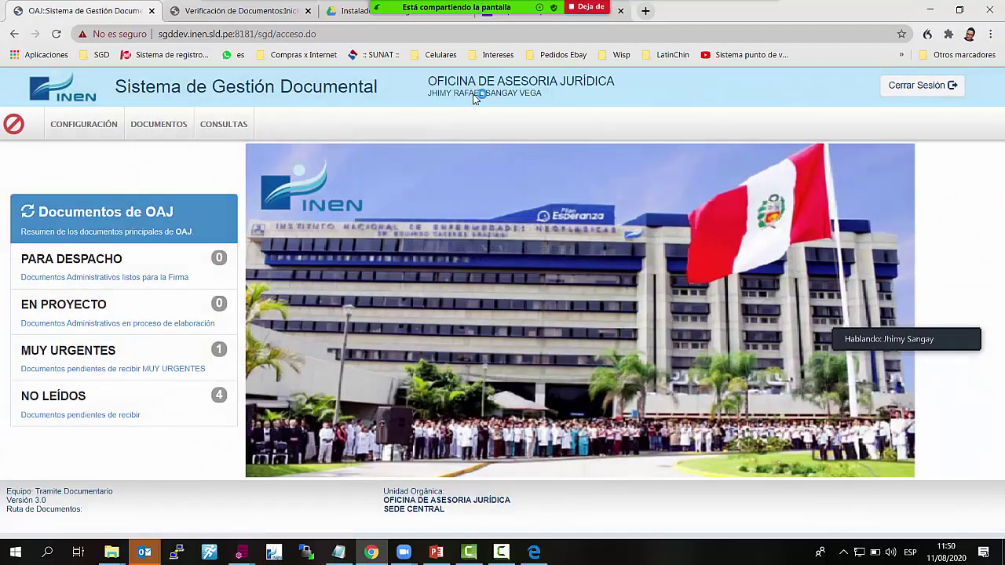
left_click(82, 415)
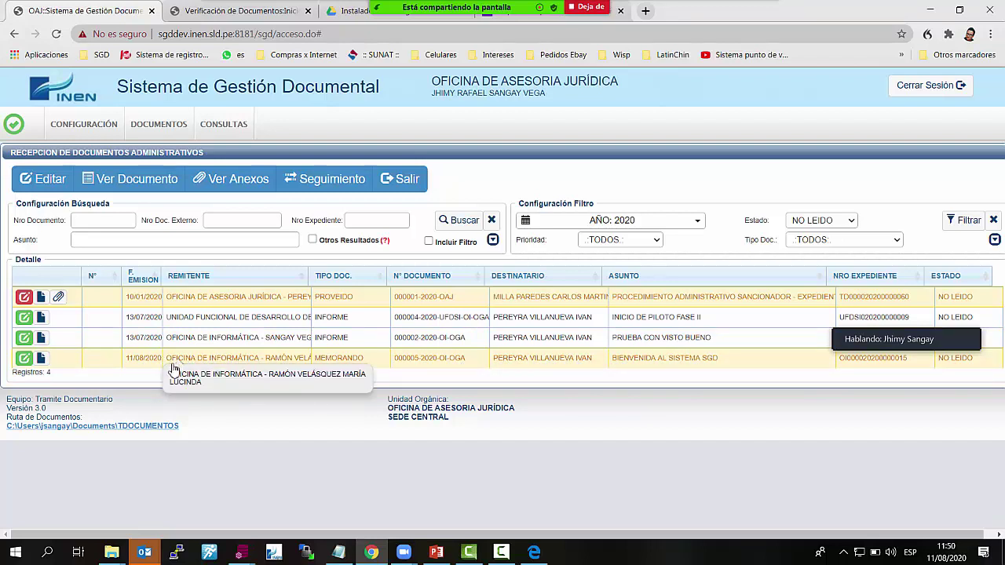
Open and close the BIENVENIDA memo's reception form, then open its signed PDF
left_click(26, 360)
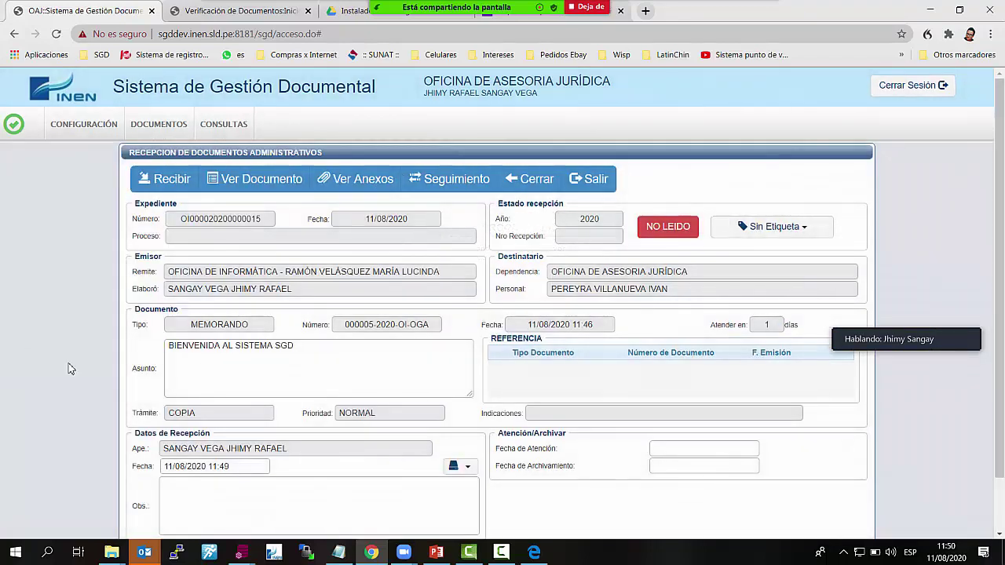
left_click(534, 179)
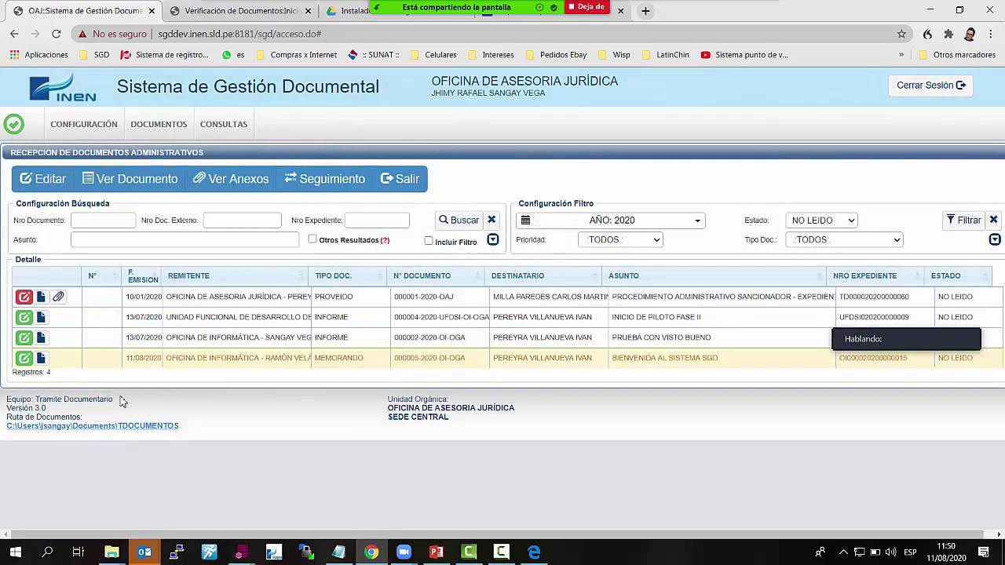
left_click(42, 358)
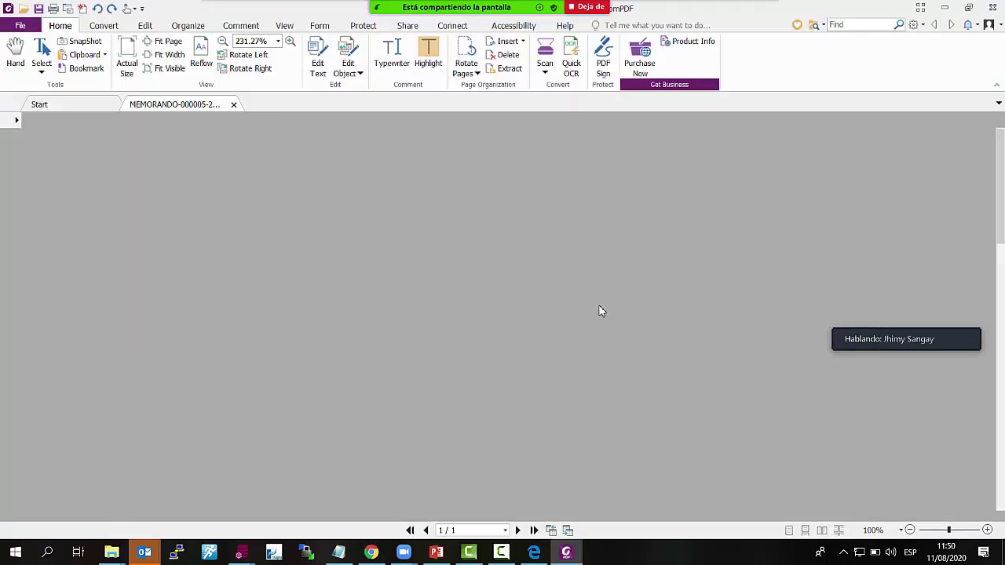
Show the Digital Signatures panel and expand the memo's signature to confirm it is valid
scroll(605, 343, "down", 6)
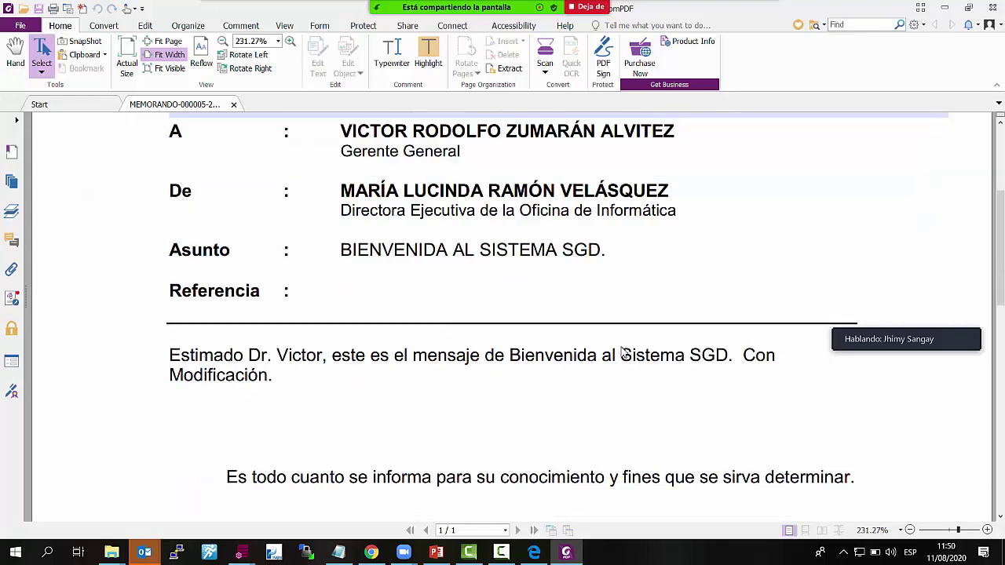
scroll(625, 353, "up", 4)
scroll(625, 353, "up", 3)
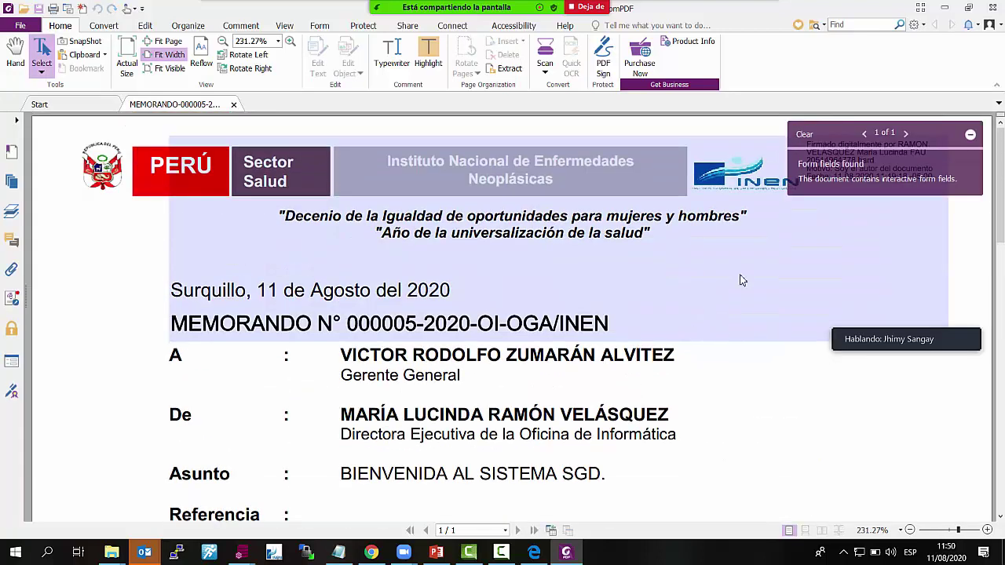
left_click(970, 135)
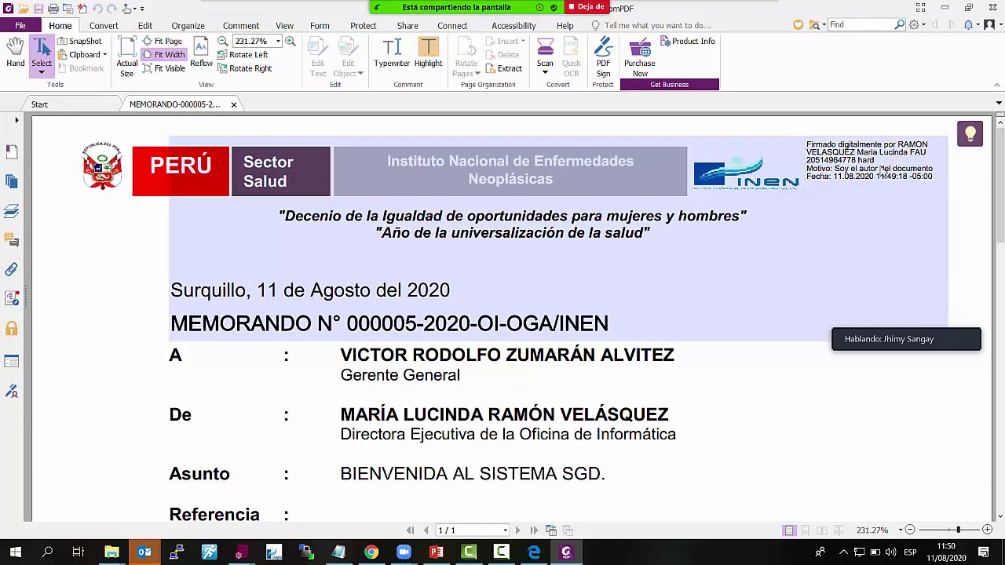
left_click(11, 395)
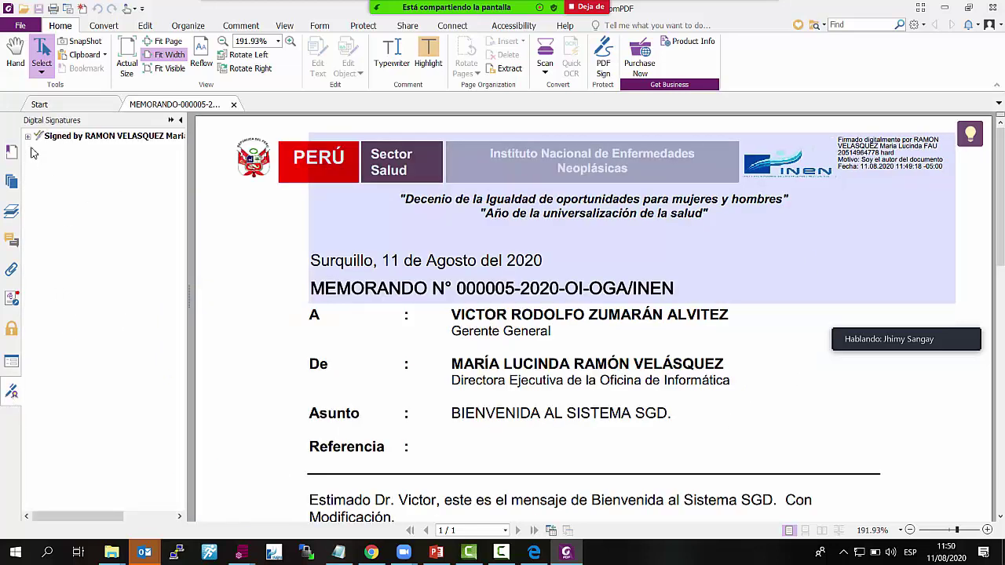
left_click(27, 136)
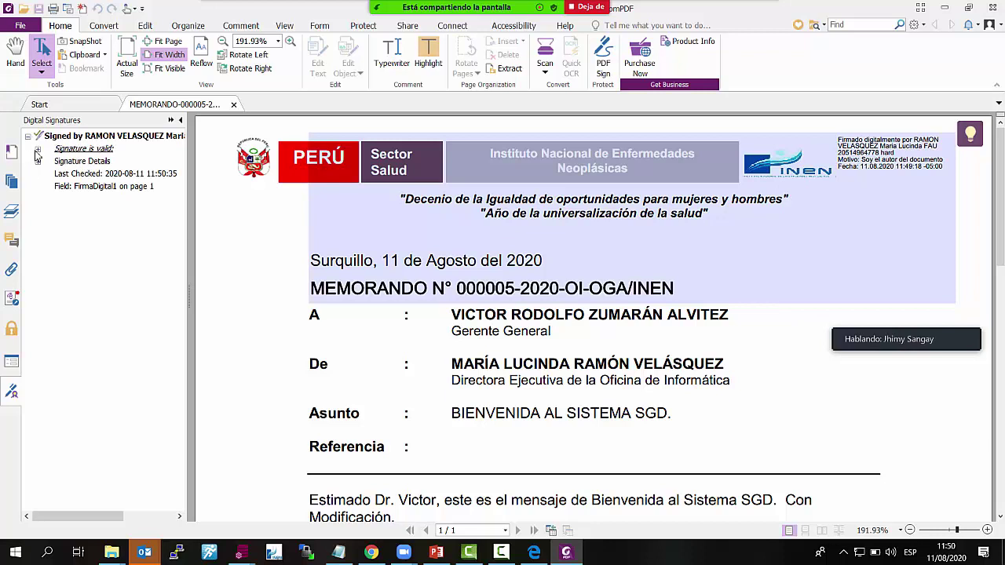
left_click(37, 149)
View the signature's certificate details, then close the memo and PhantomPDF
left_click(37, 200)
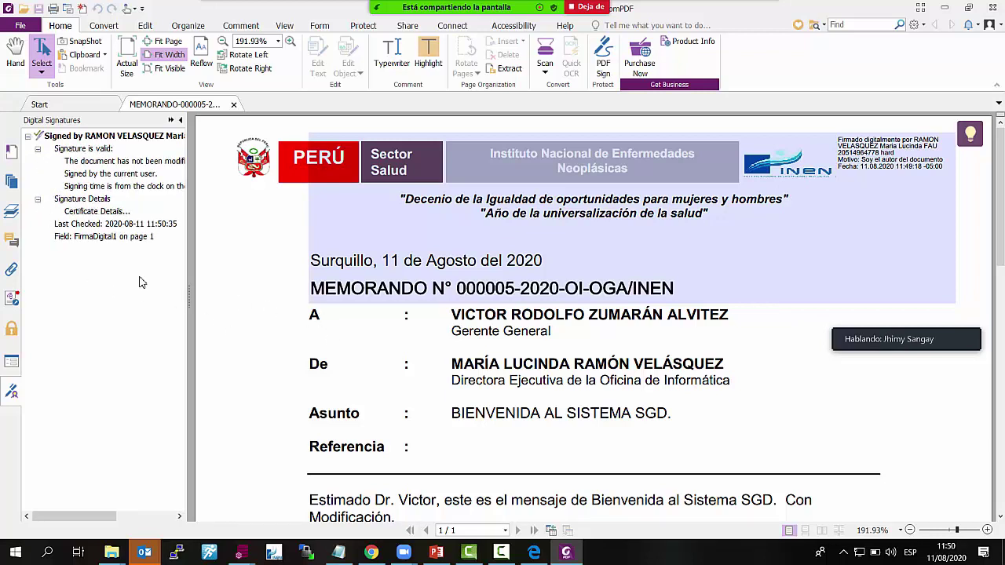
left_click(234, 105)
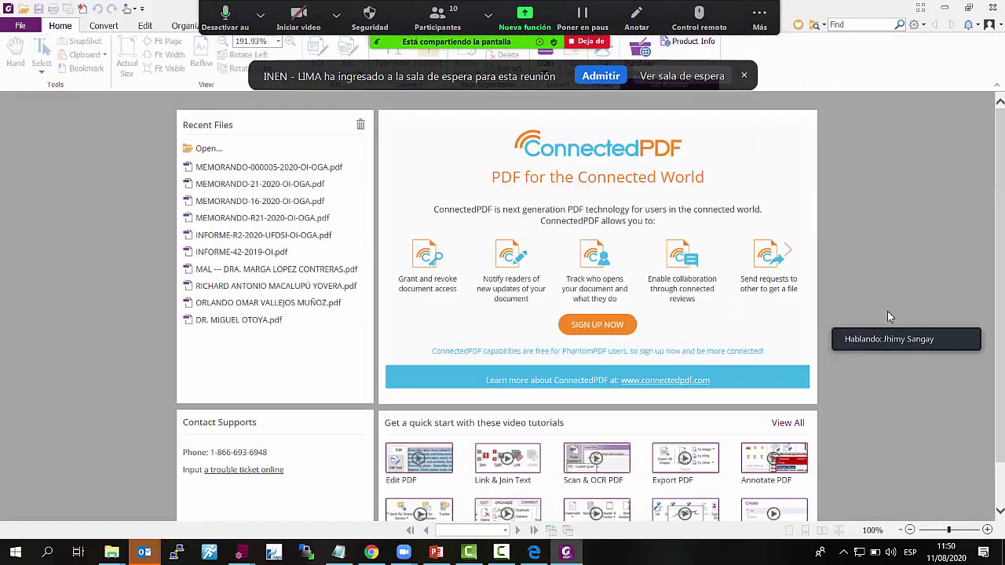
left_click(991, 7)
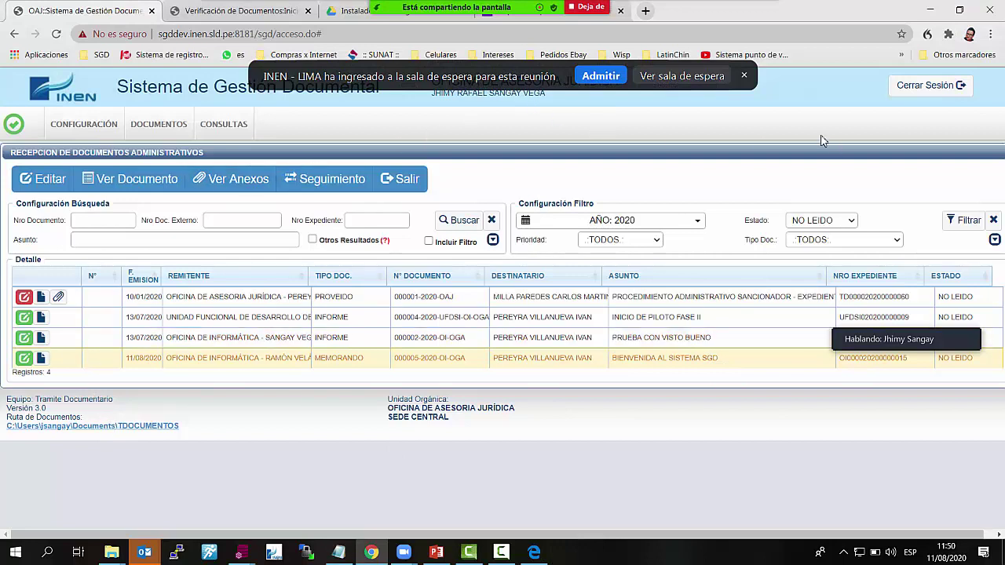
Switch the session to Oficina de Comunicaciones and list its NO LEÍDOS documents
left_click(611, 81)
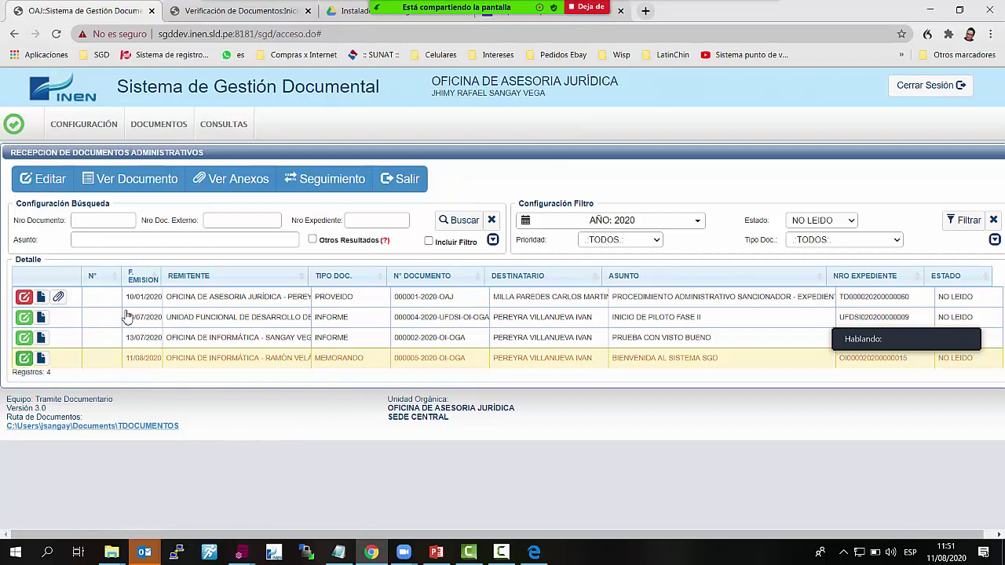
left_click(573, 86)
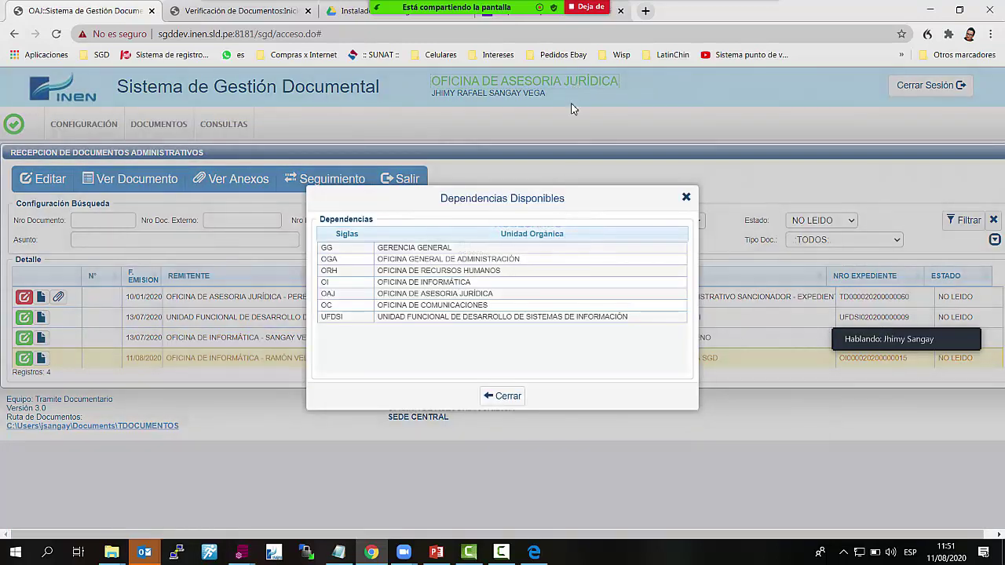
left_click(512, 307)
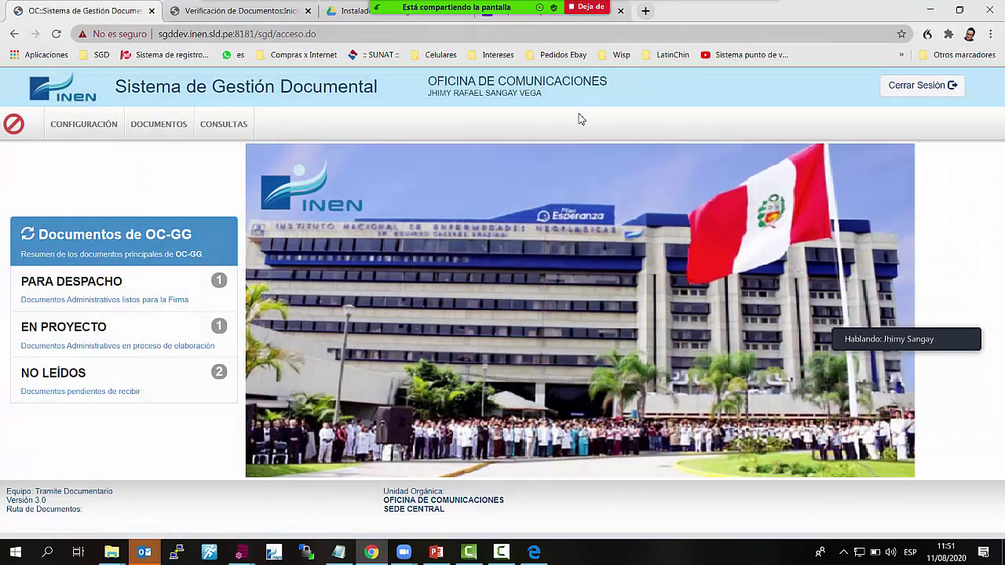
left_click(116, 382)
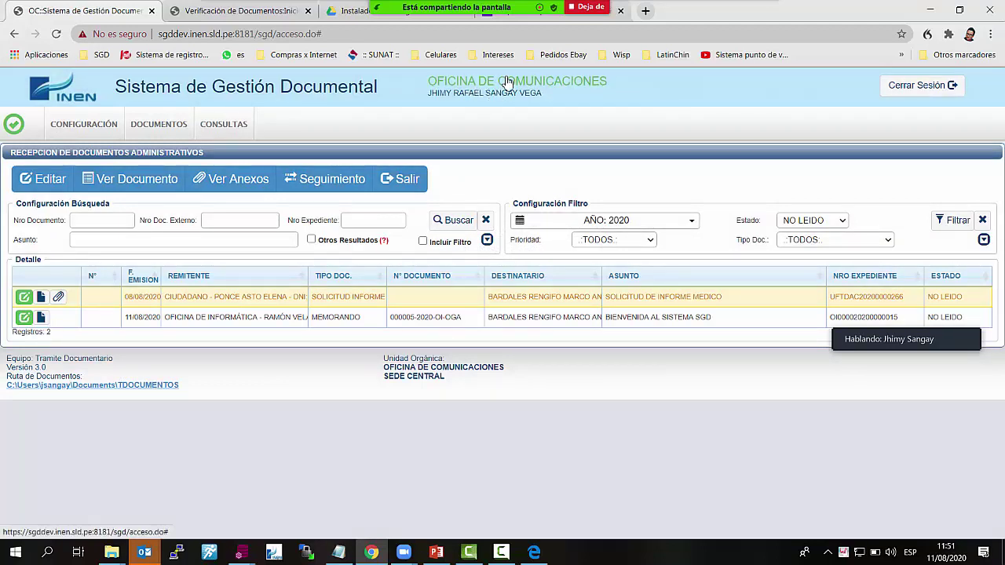
Return home, reopen NO LEÍDOS and open the BIENVENIDA memo's reception record
left_click(92, 126)
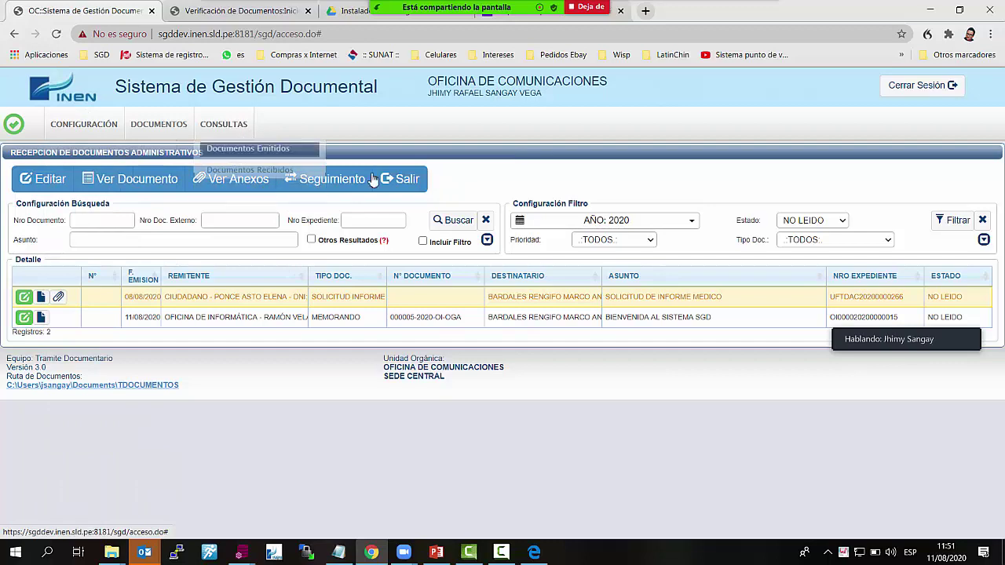
left_click(406, 179)
left_click(116, 379)
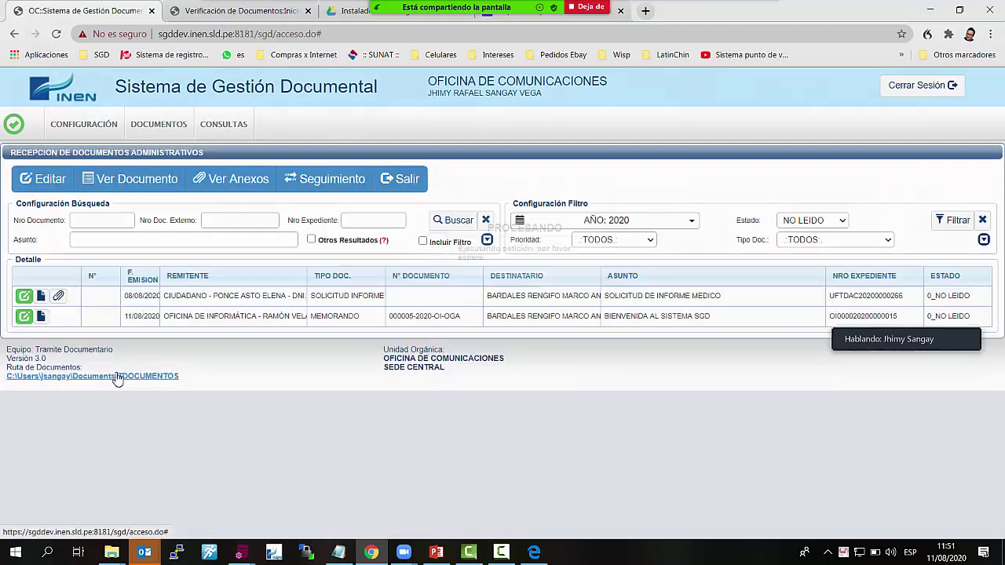
left_click(24, 318)
Choose Recepción de Documento Digital, then write and erase an Obs note
scroll(386, 375, "down", 1)
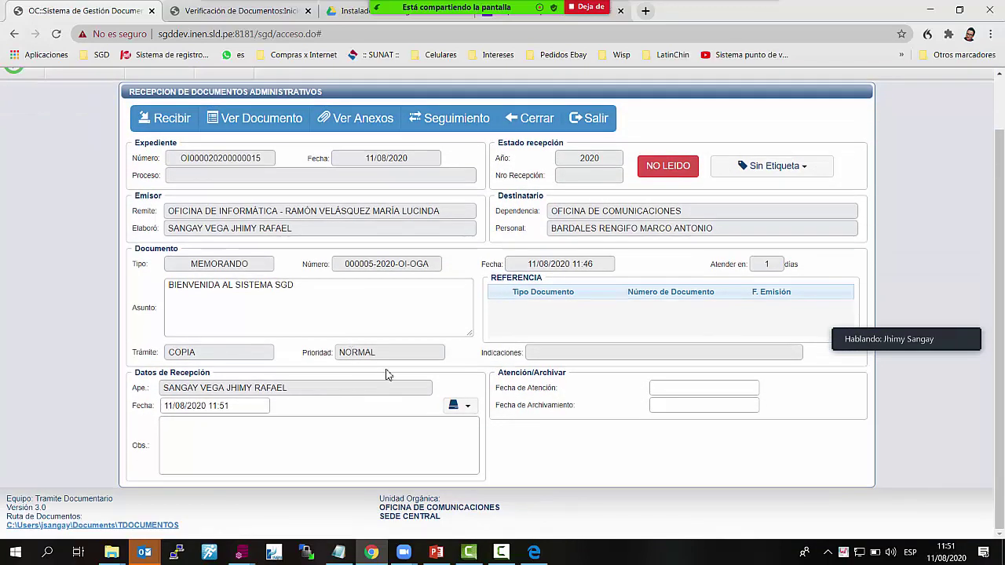
left_click(463, 406)
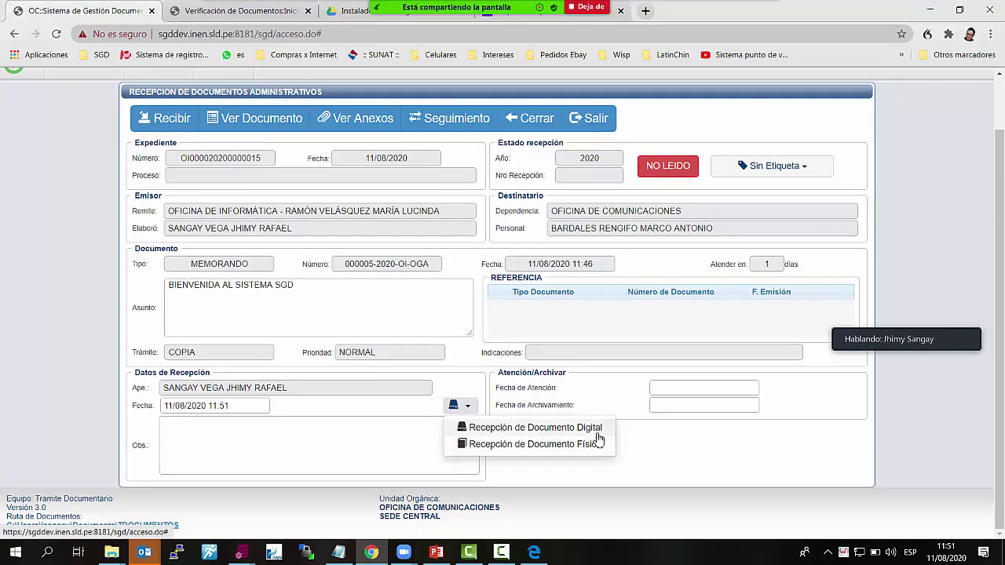
left_click(585, 428)
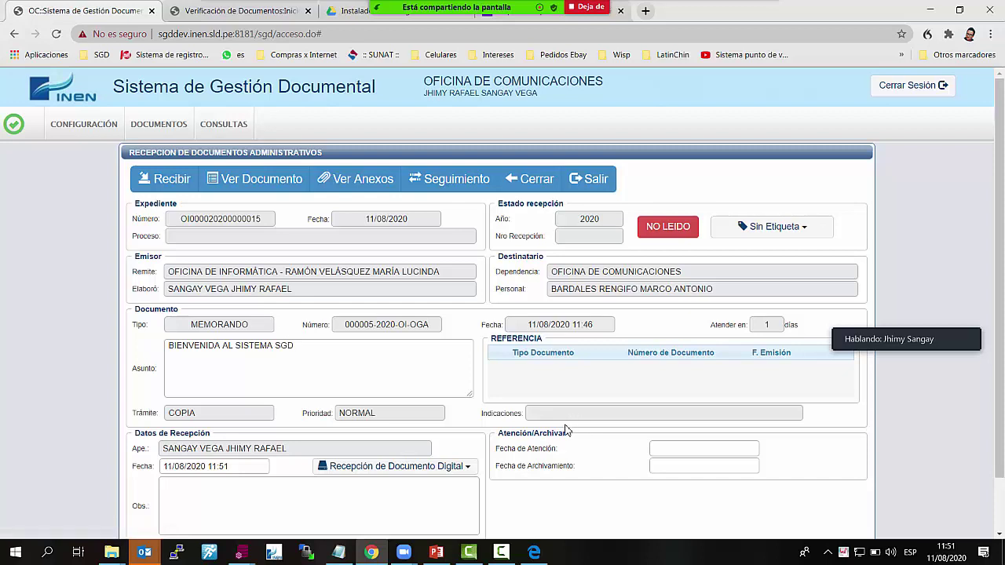
scroll(439, 424, "down", 2)
left_click(330, 435)
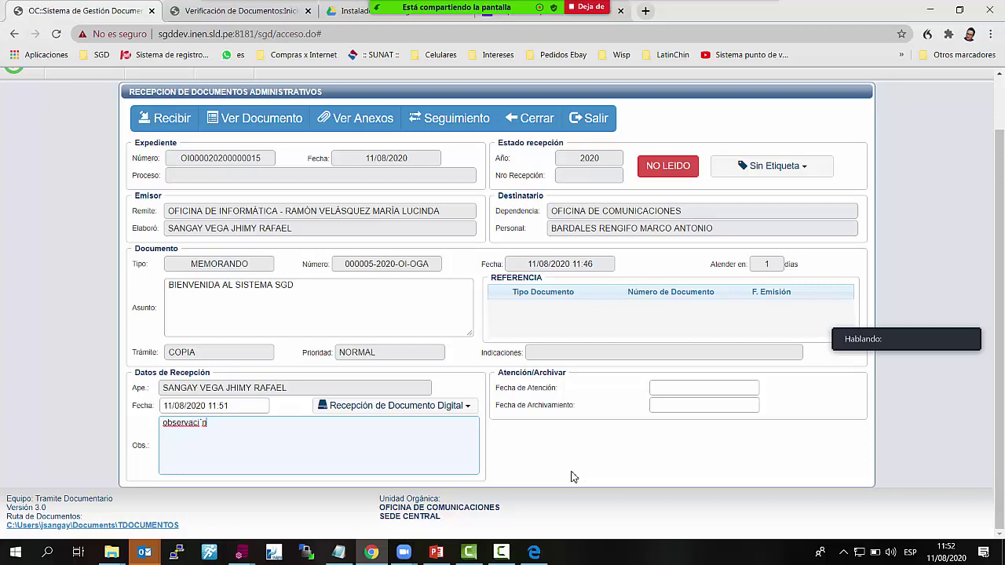
key("BackSpace")
key("BackSpace")
key("BackSpace")
key("BackSpace")
key("BackSpace")
key("BackSpace")
key("BackSpace")
key("BackSpace")
key("BackSpace")
key("BackSpace")
key("BackSpace")
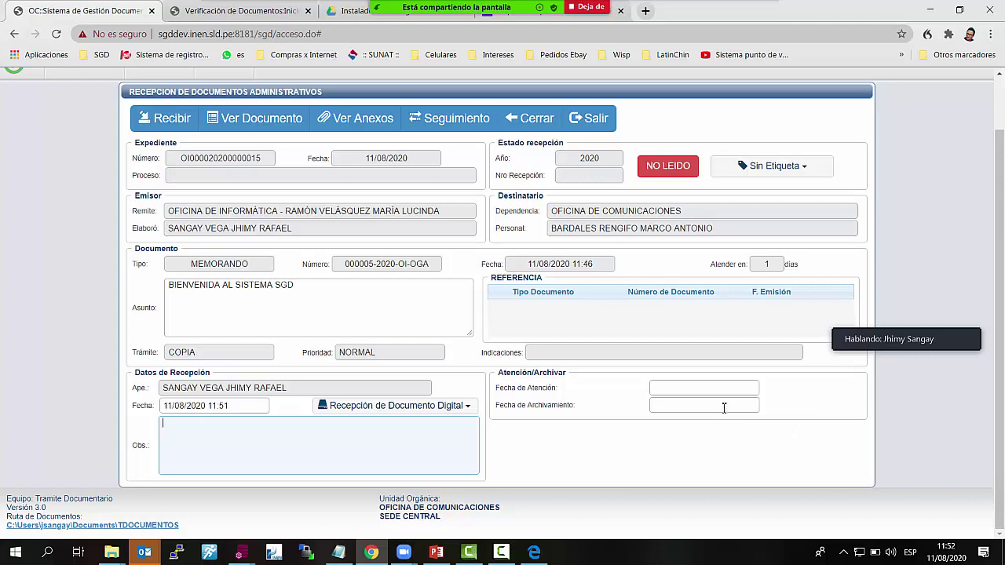
Set and clear the 11 August 2020 archiving date, close the record, reopen NO LEÍDOS
left_click(722, 406)
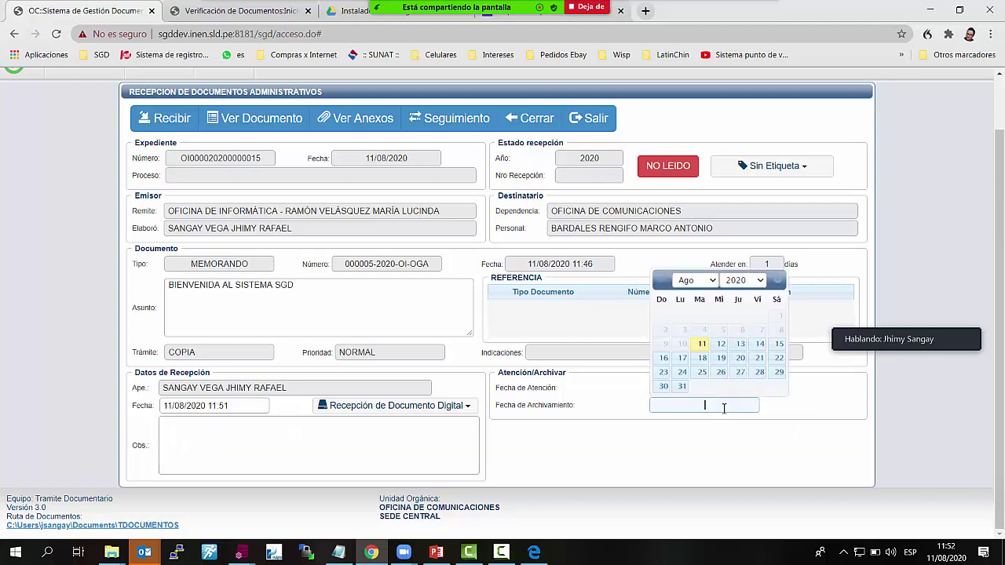
left_click(702, 344)
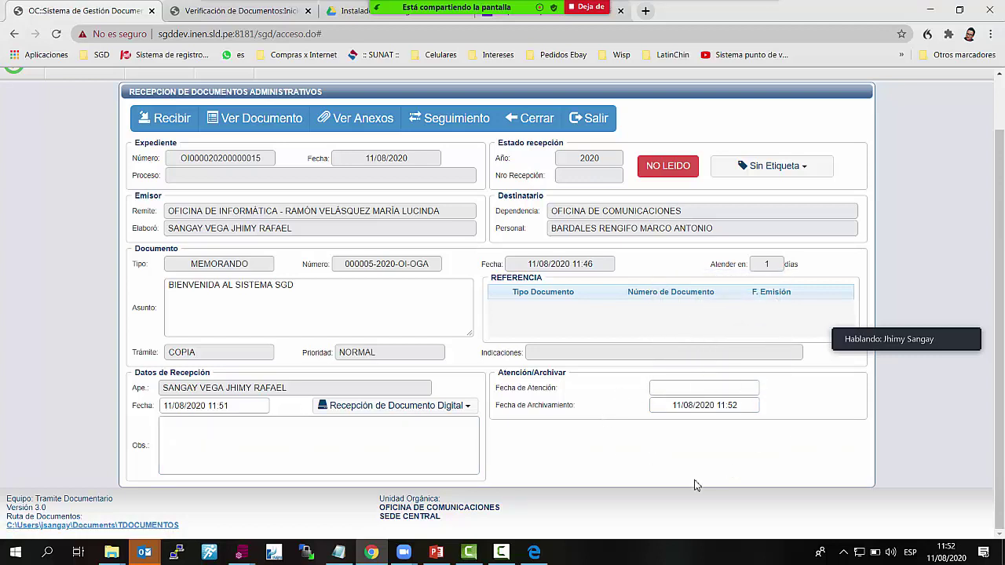
left_click(665, 411)
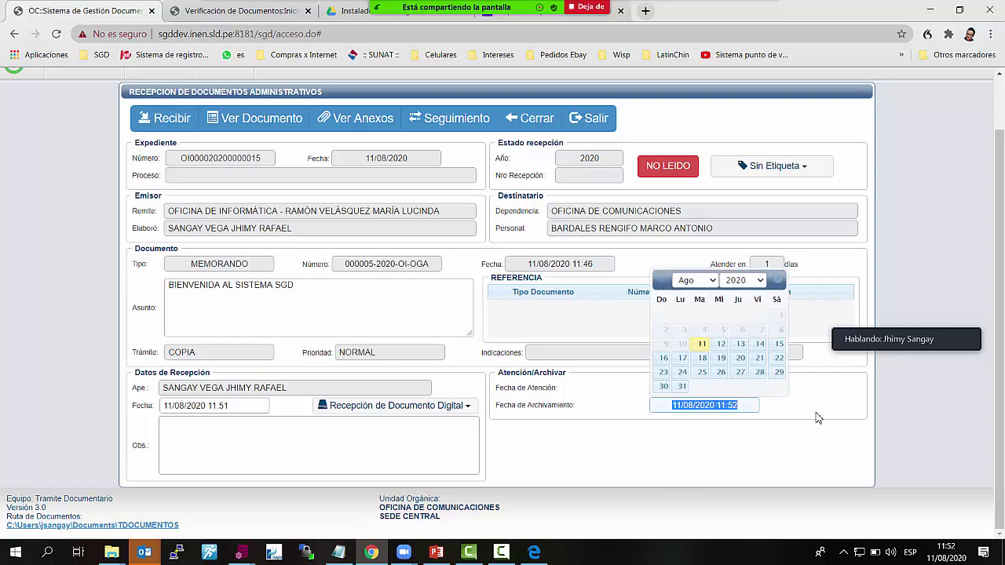
key("BackSpace")
left_click(775, 447)
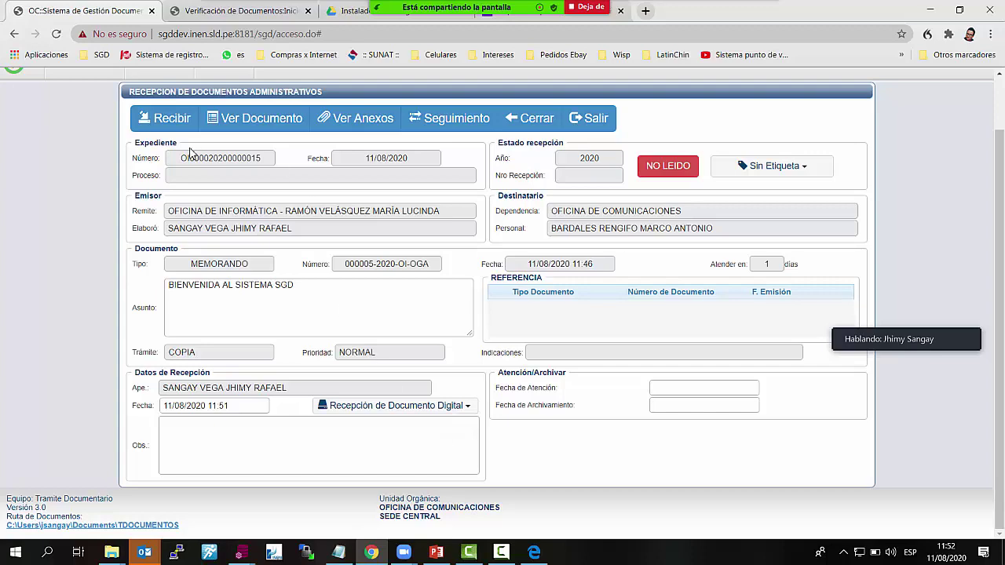
left_click(530, 117)
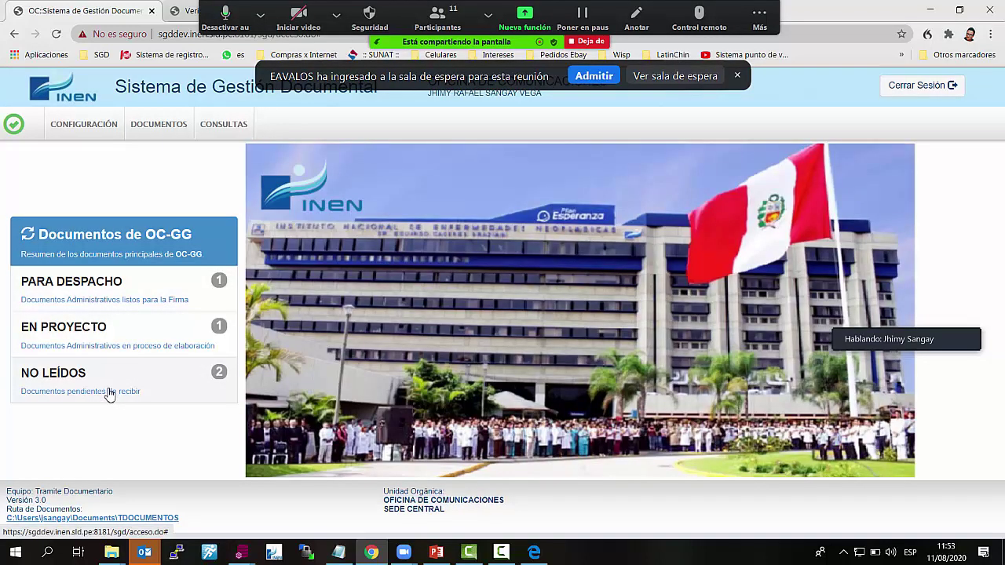
left_click(110, 392)
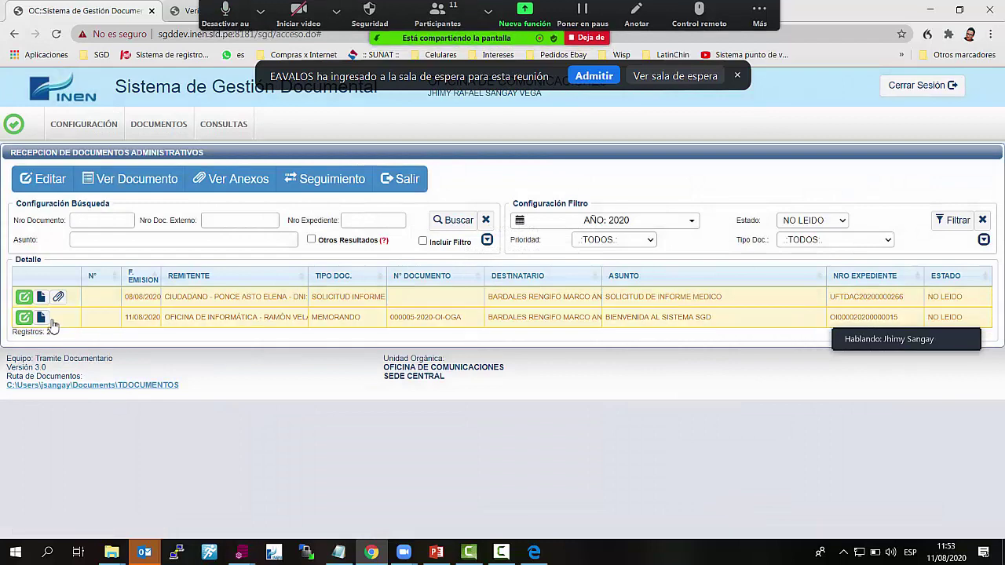
left_click(44, 318)
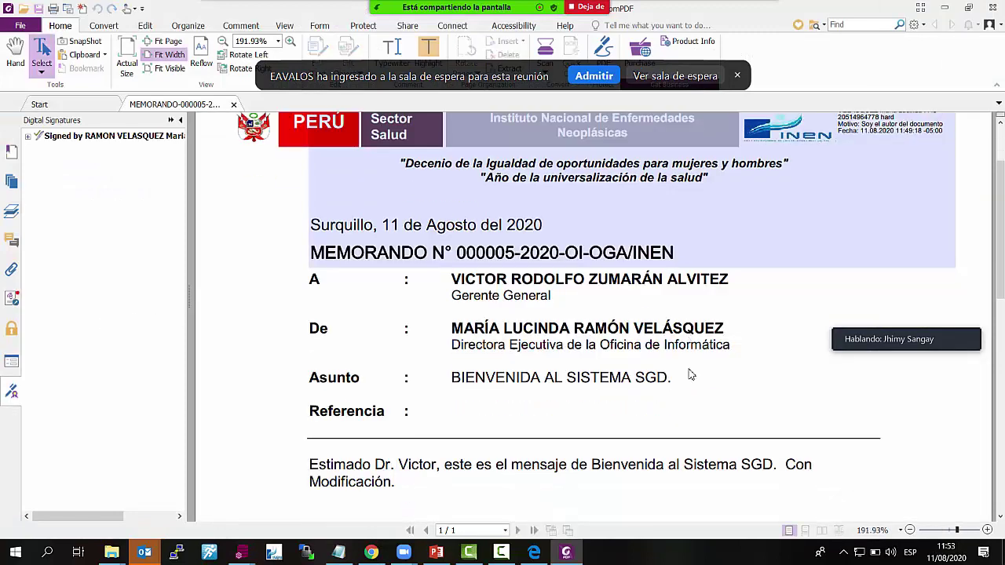
scroll(688, 374, "down", 3)
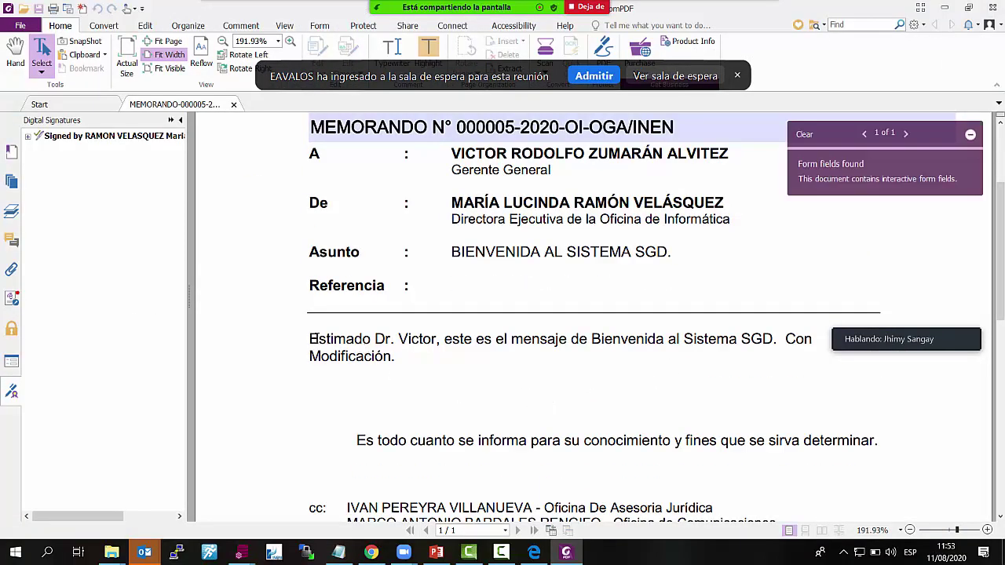
left_click_drag(311, 339, 599, 360)
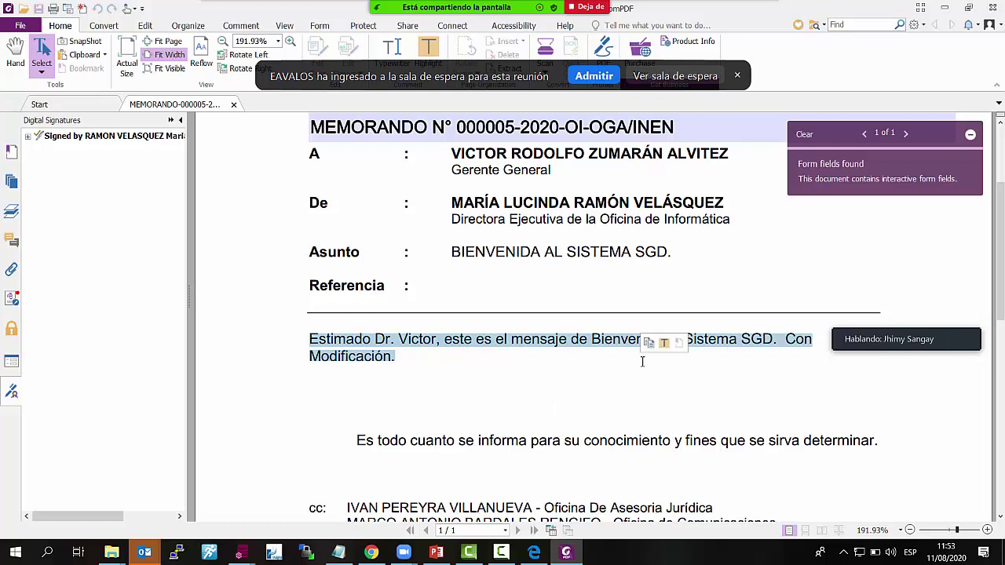
left_click(617, 370)
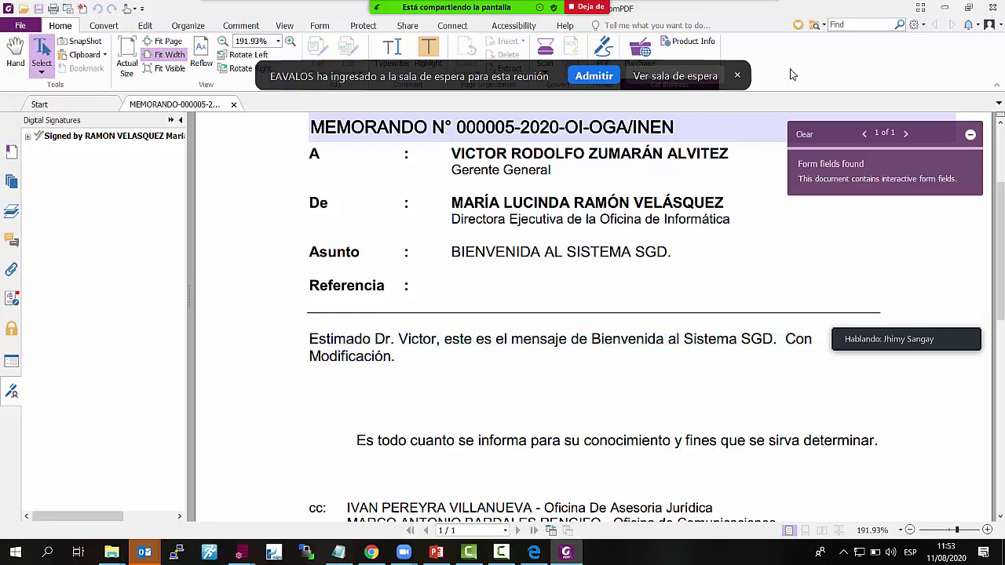
left_click(993, 6)
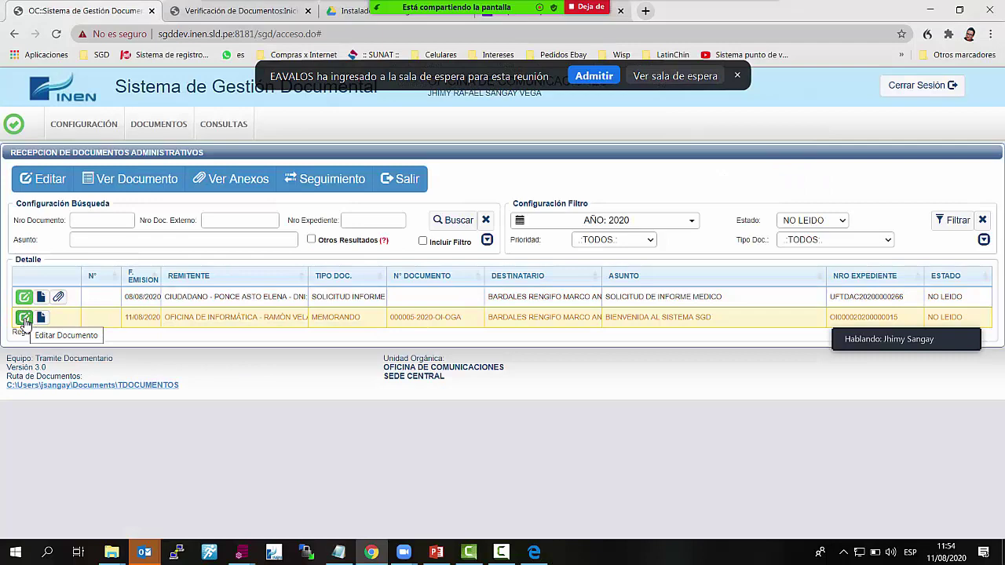
Reopen the BIENVENIDA memo's reception record and show the digital/physical reception type options
left_click(24, 318)
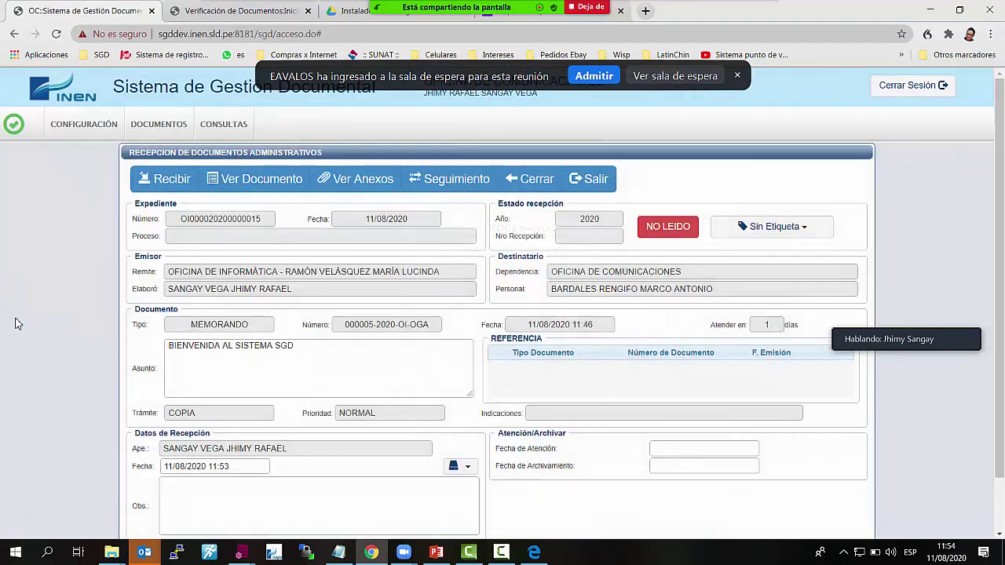
scroll(385, 382, "down", 1)
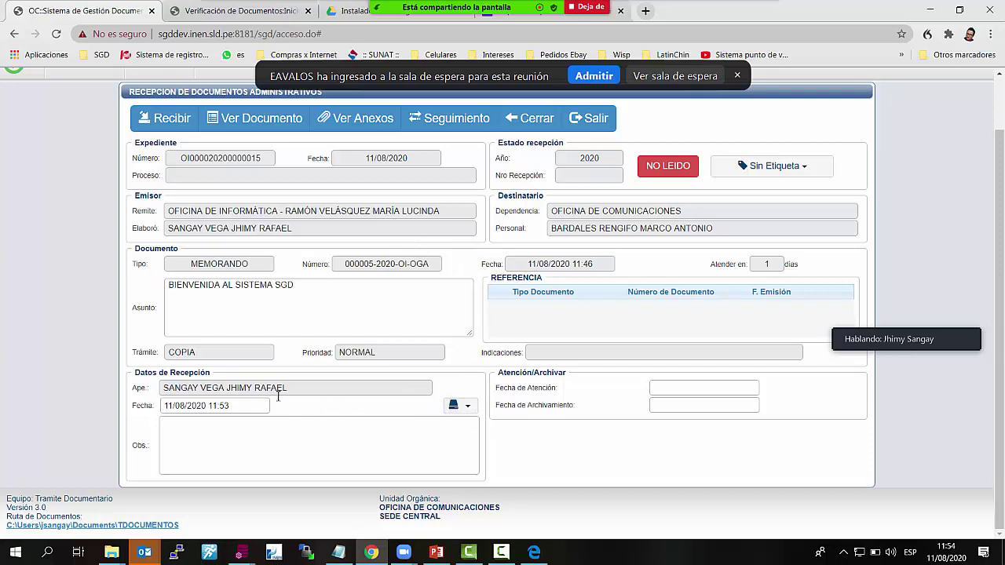
left_click_drag(287, 387, 152, 383)
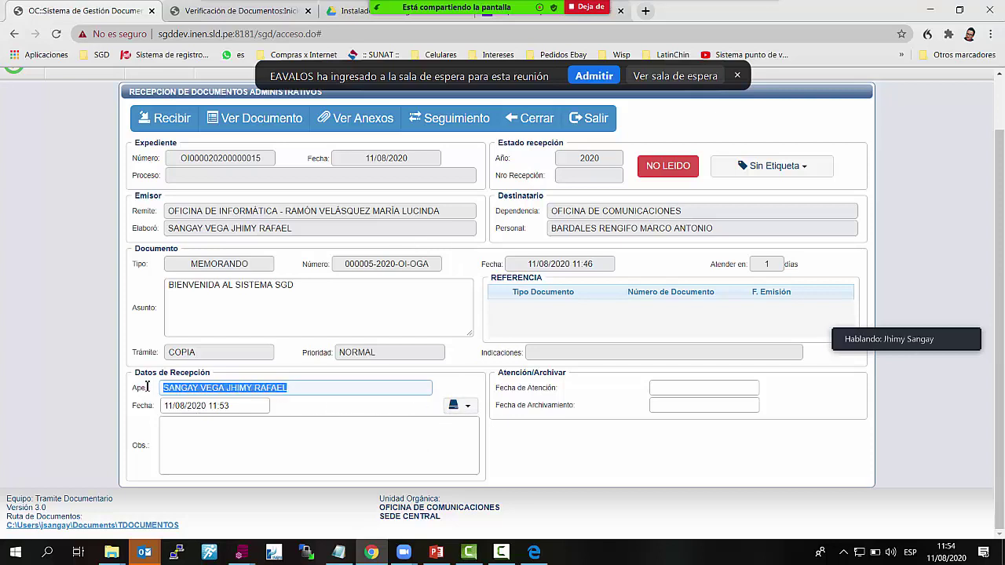
left_click(464, 405)
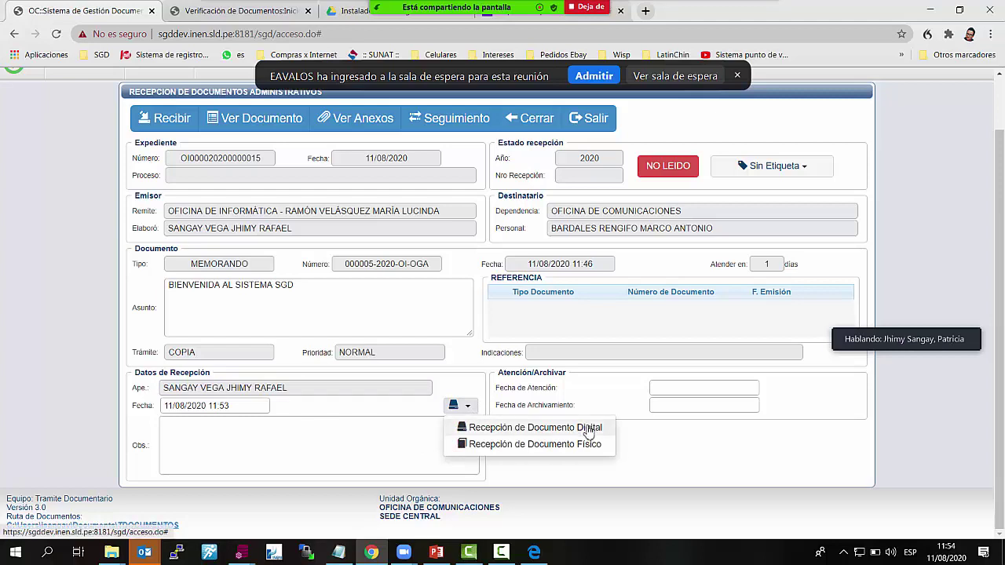
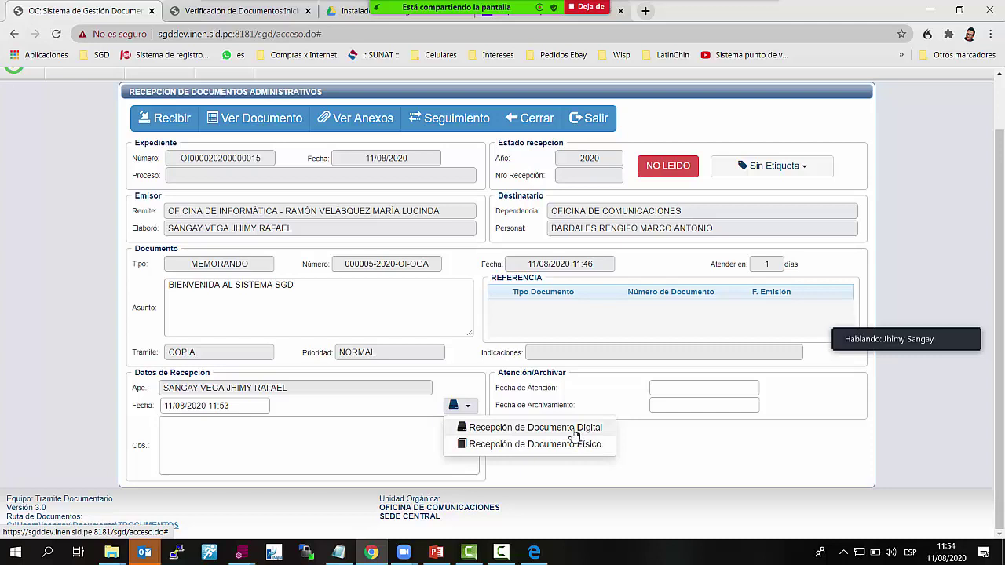
Receive the welcome memorandum through Recepción de Documento Digital and confirm the reception
left_click(575, 434)
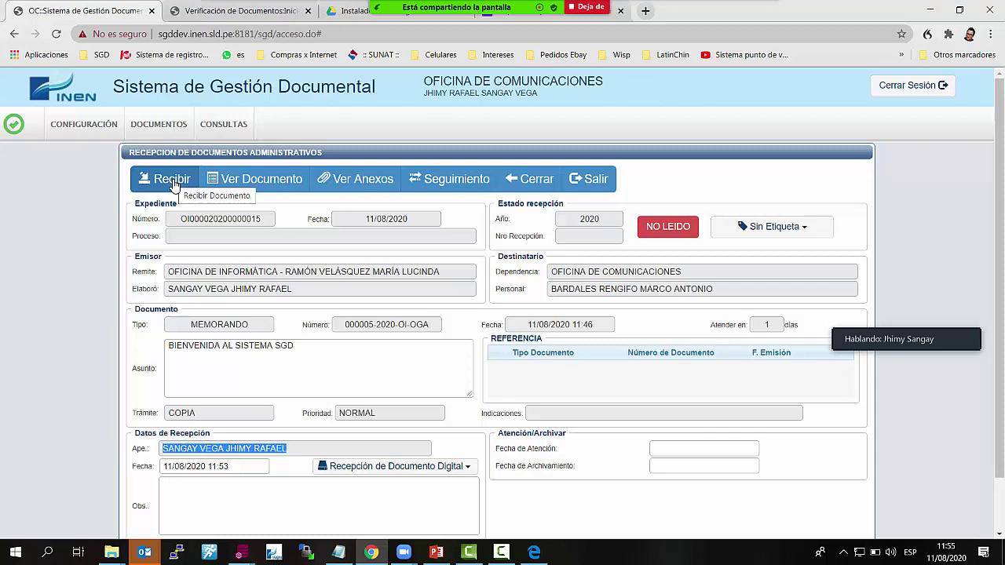
left_click(172, 180)
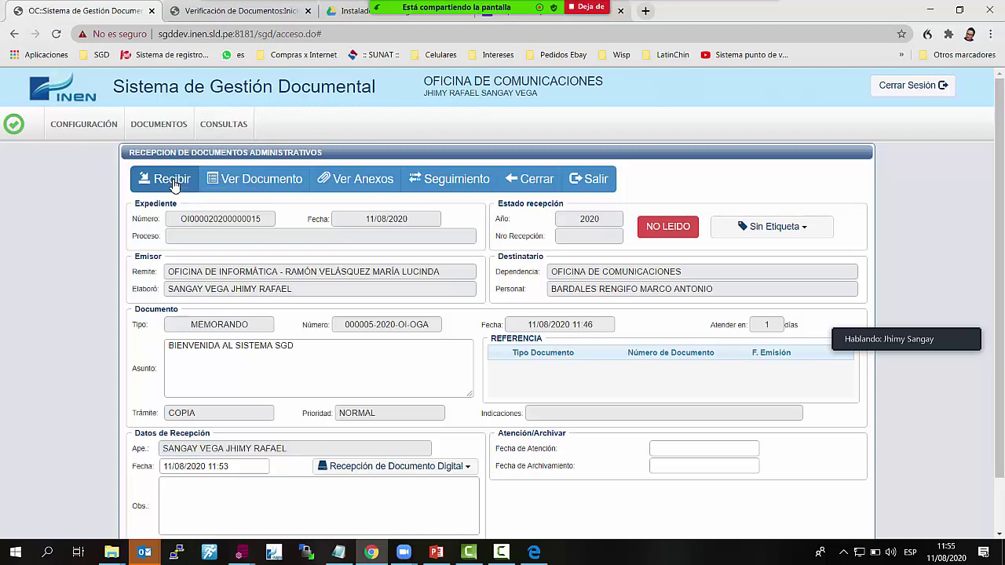
left_click(675, 103)
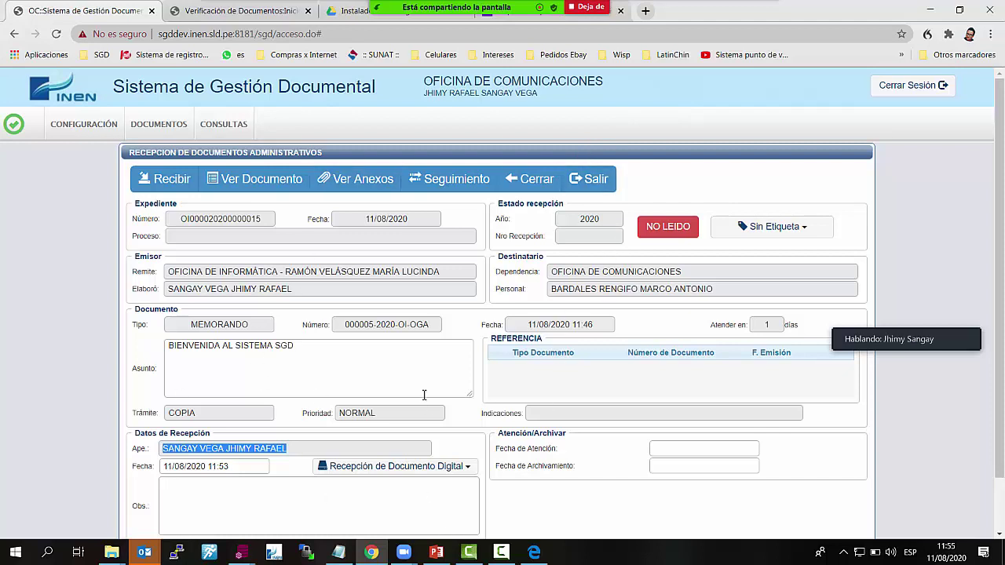
left_click(163, 179)
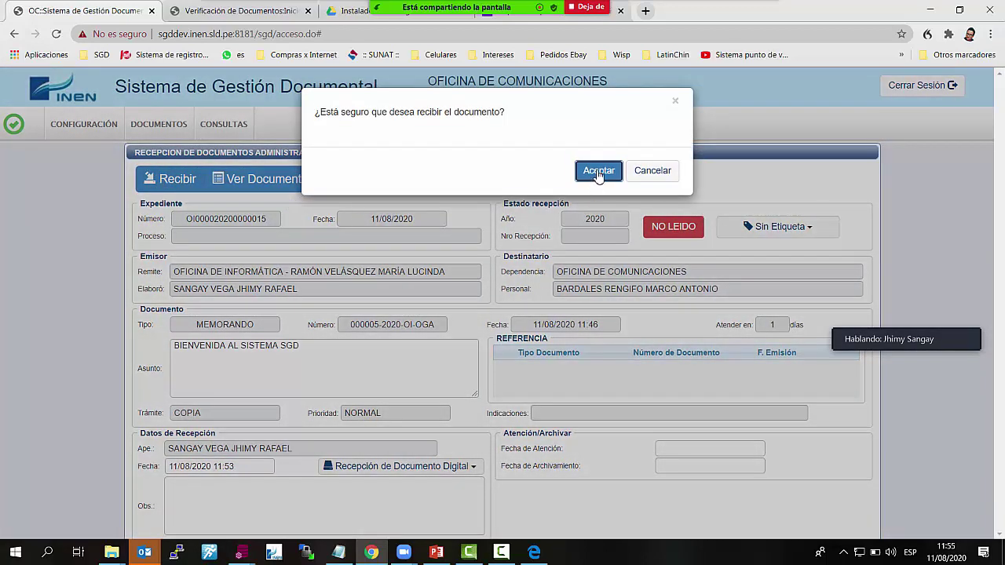
left_click(598, 171)
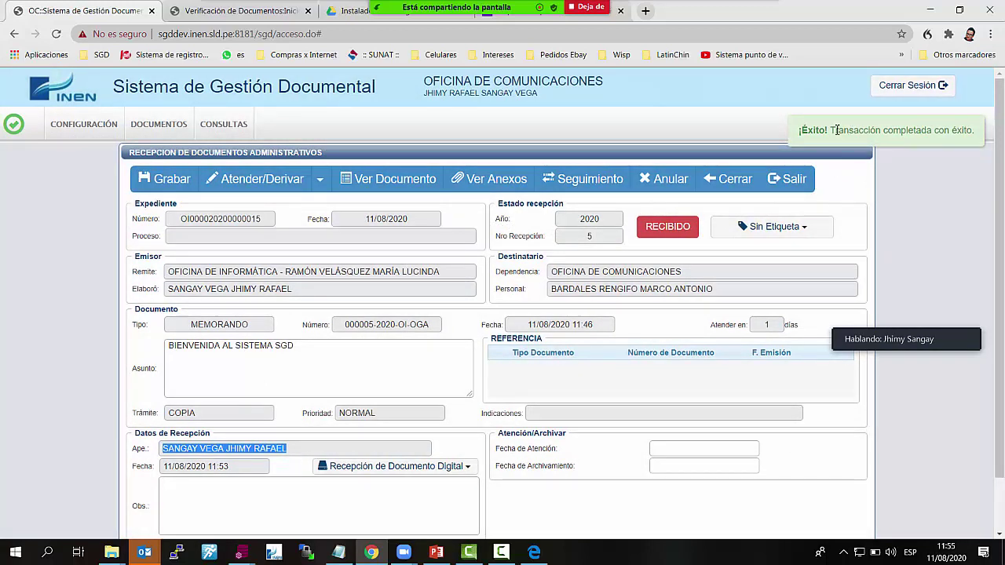
left_click_drag(798, 132, 980, 132)
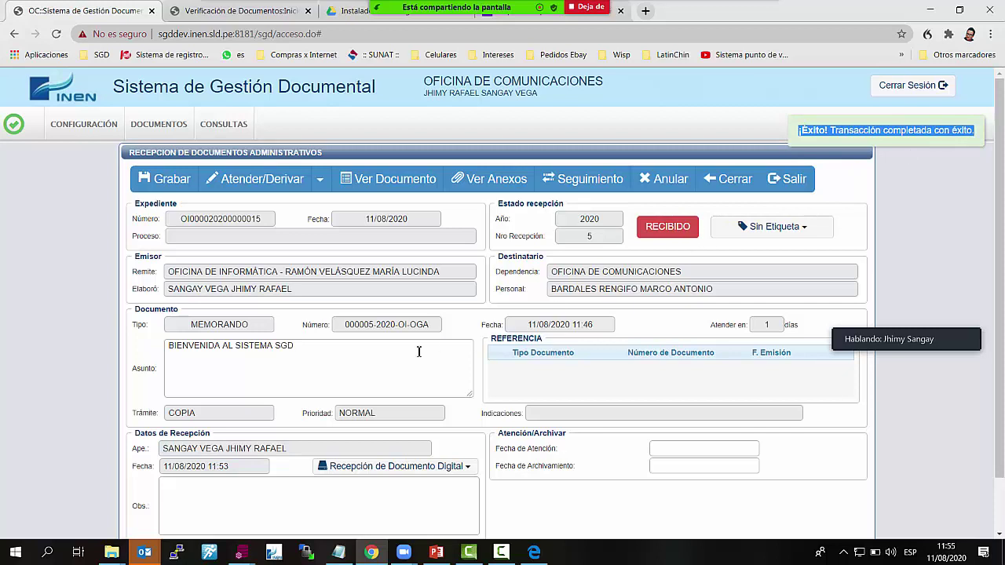
left_click(321, 183)
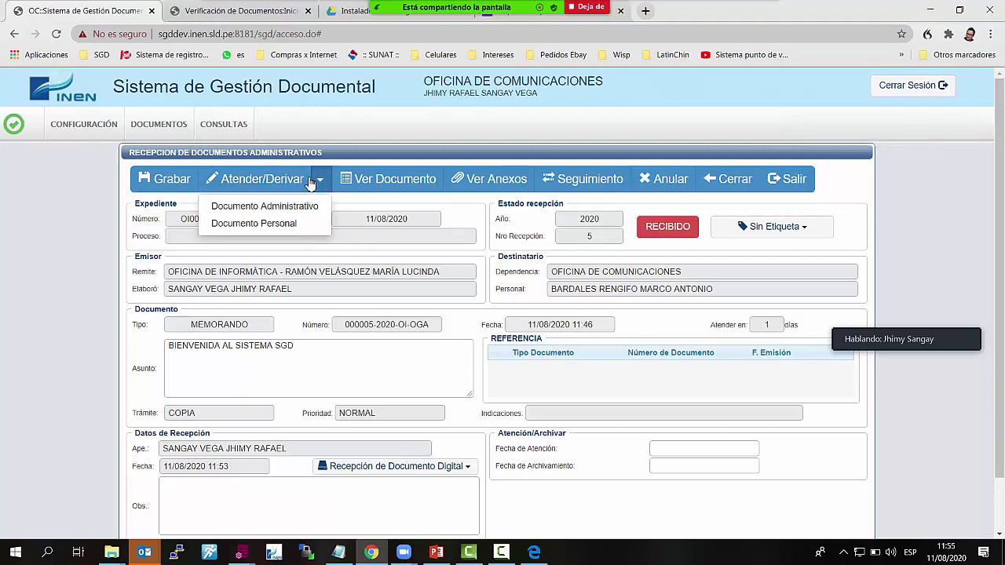
left_click(263, 204)
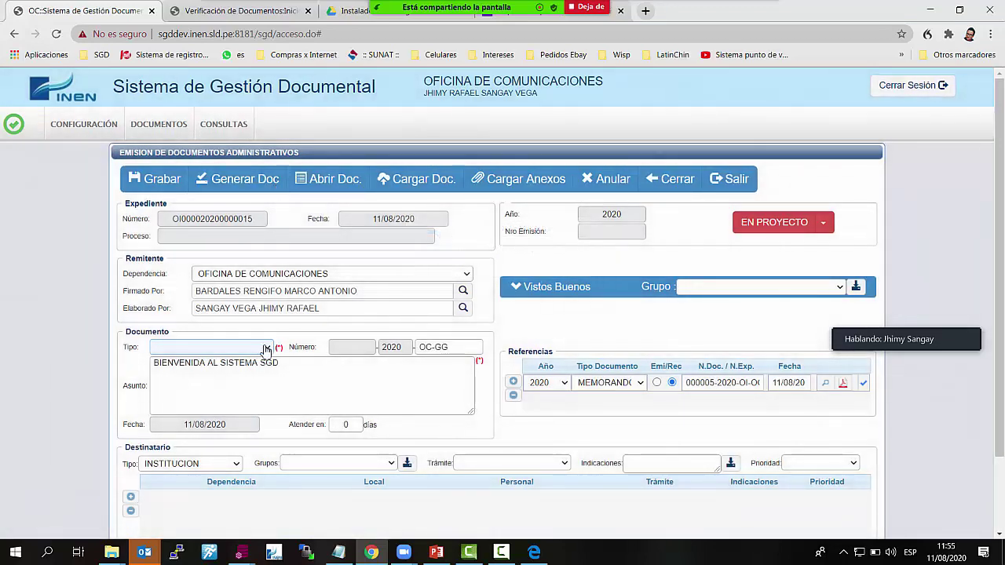
Set the reply's document type to PROVEIDO
left_click(265, 348)
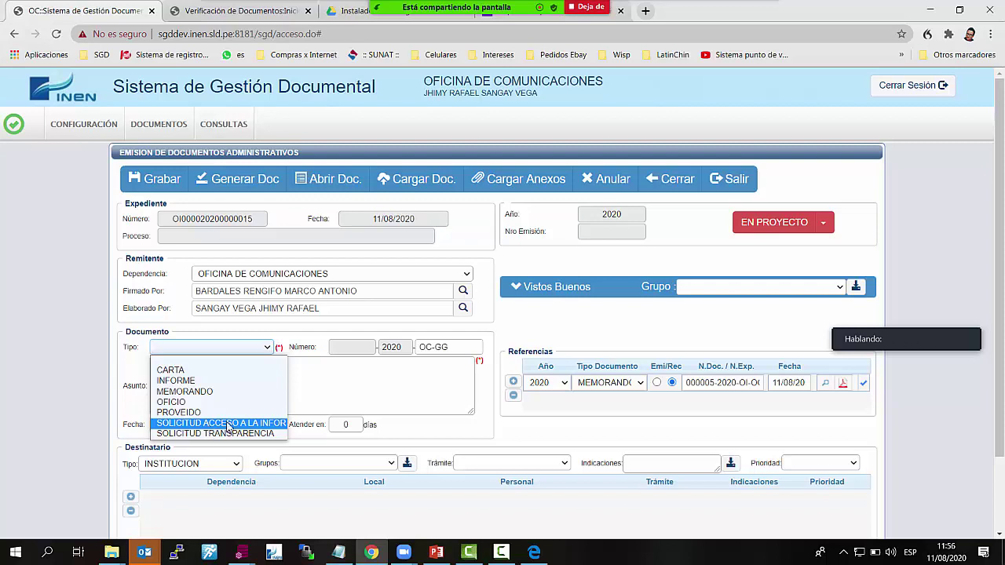
left_click(329, 378)
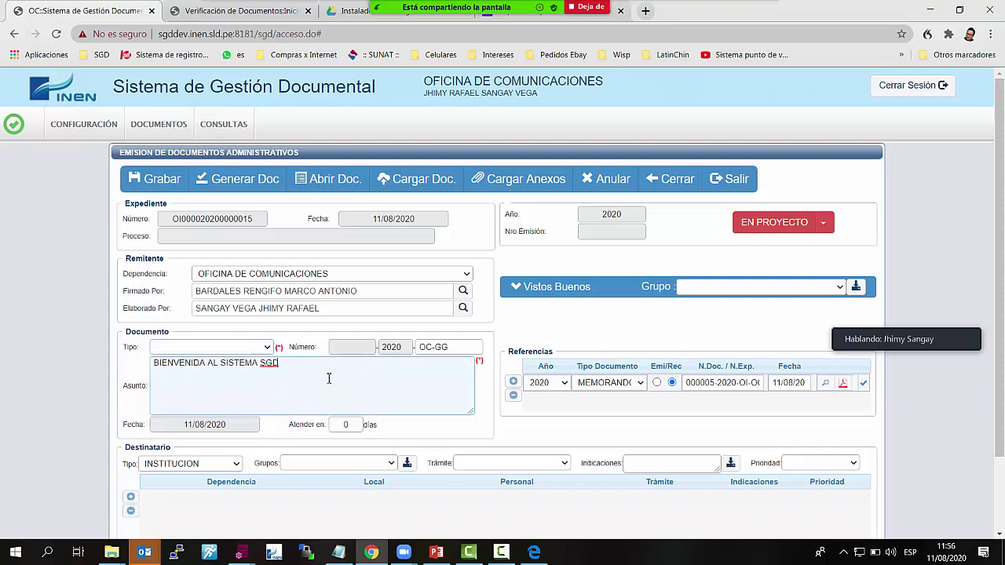
left_click(266, 347)
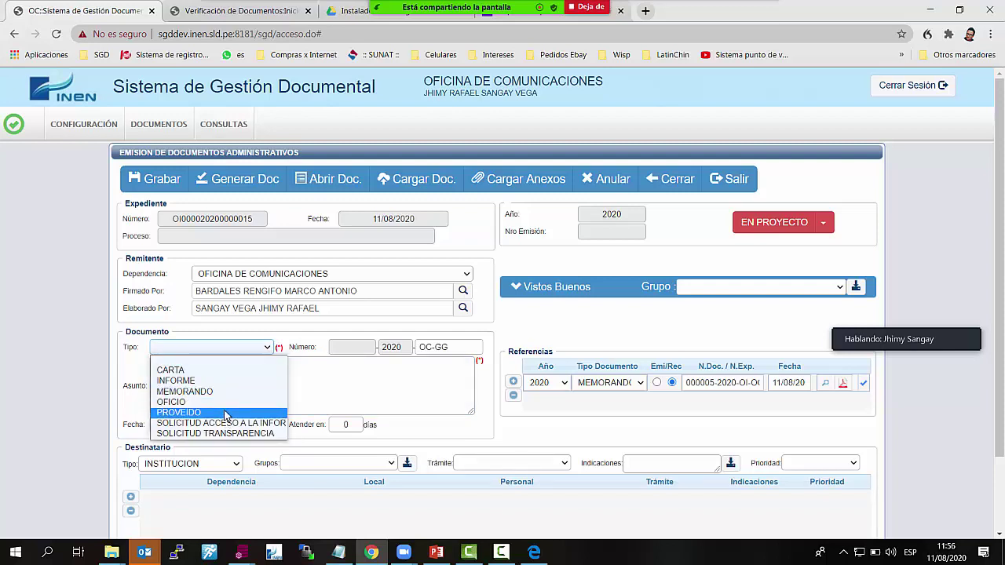
left_click(225, 413)
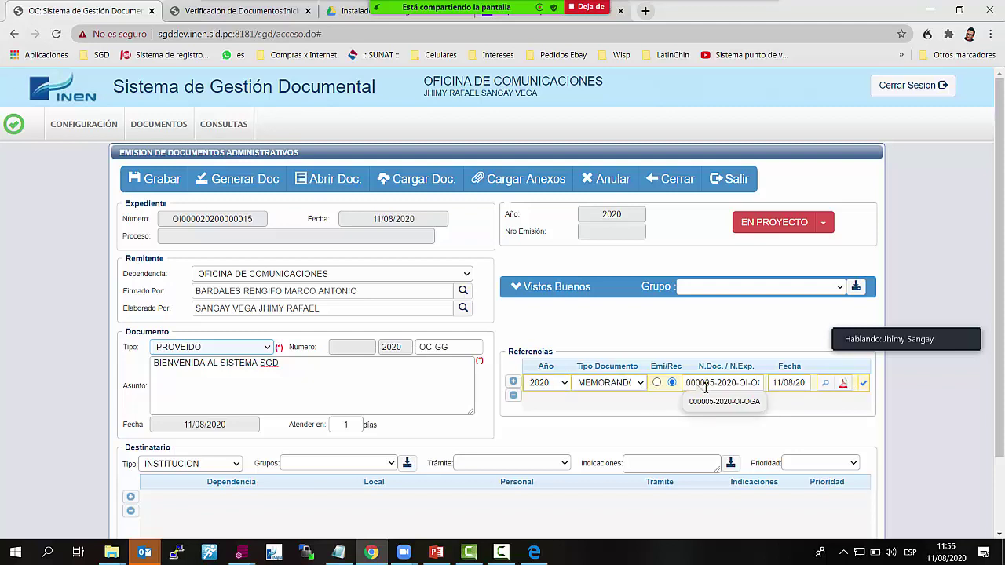
left_click(842, 386)
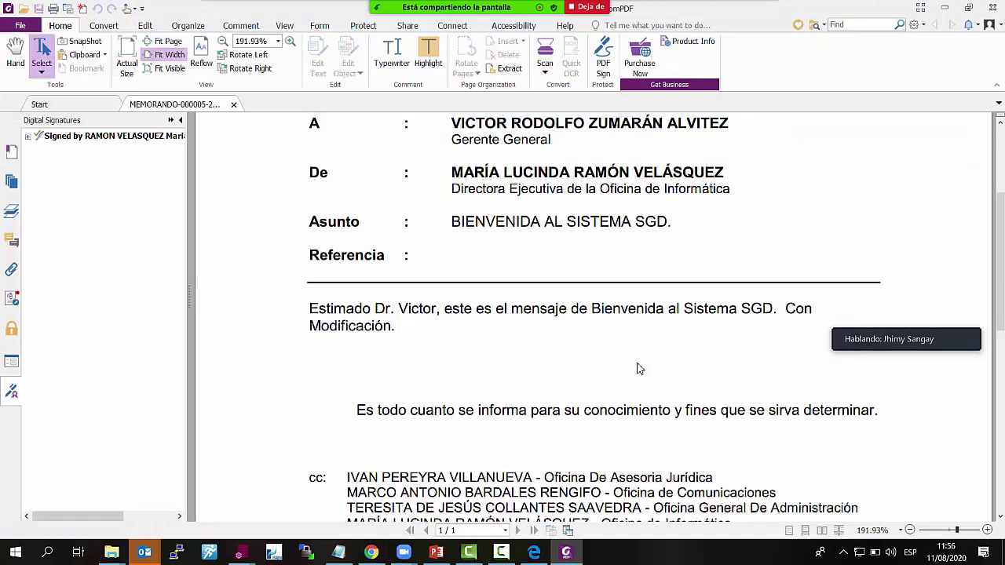
scroll(639, 365, "down", 3)
left_click(989, 8)
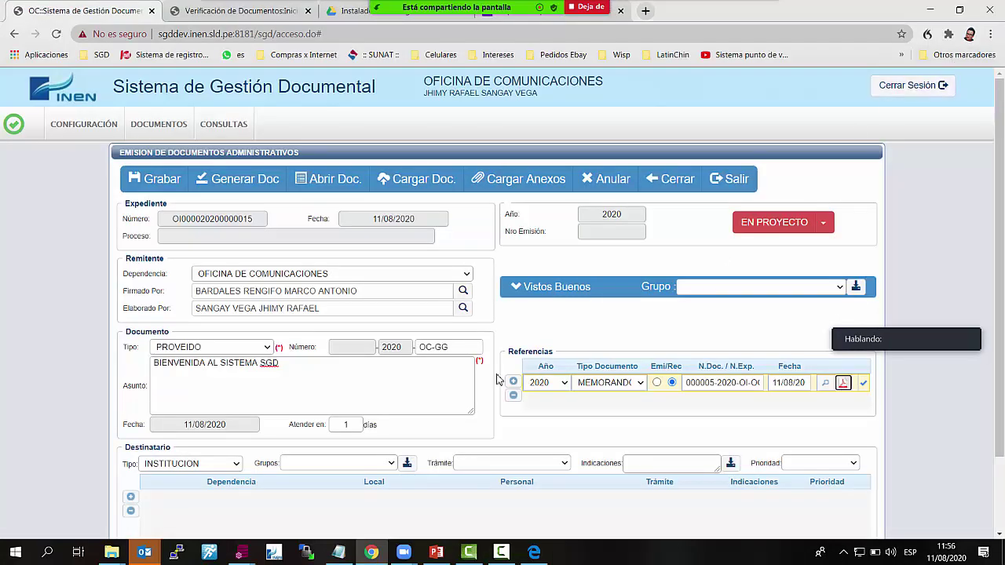
scroll(303, 430, "down", 2)
Add a recipient from OFICINA DE COMUNICACIONES, choosing the staff member to ATENDER
left_click(130, 434)
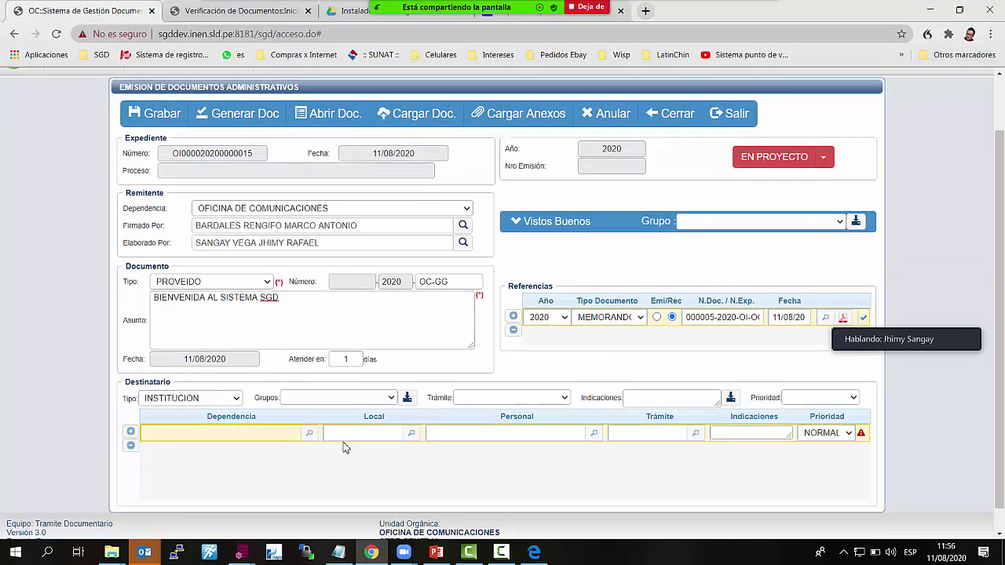
left_click(309, 433)
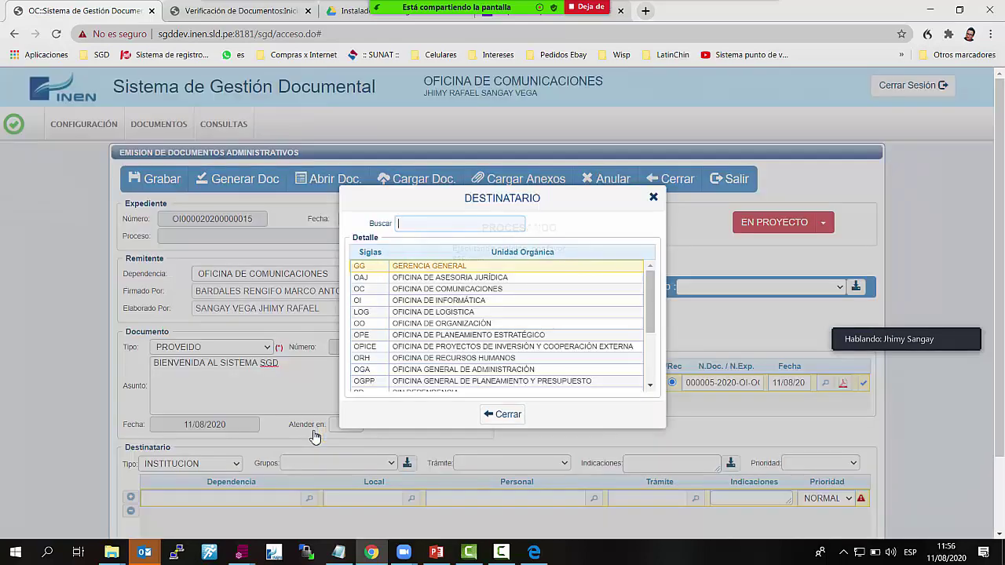
left_click(503, 292)
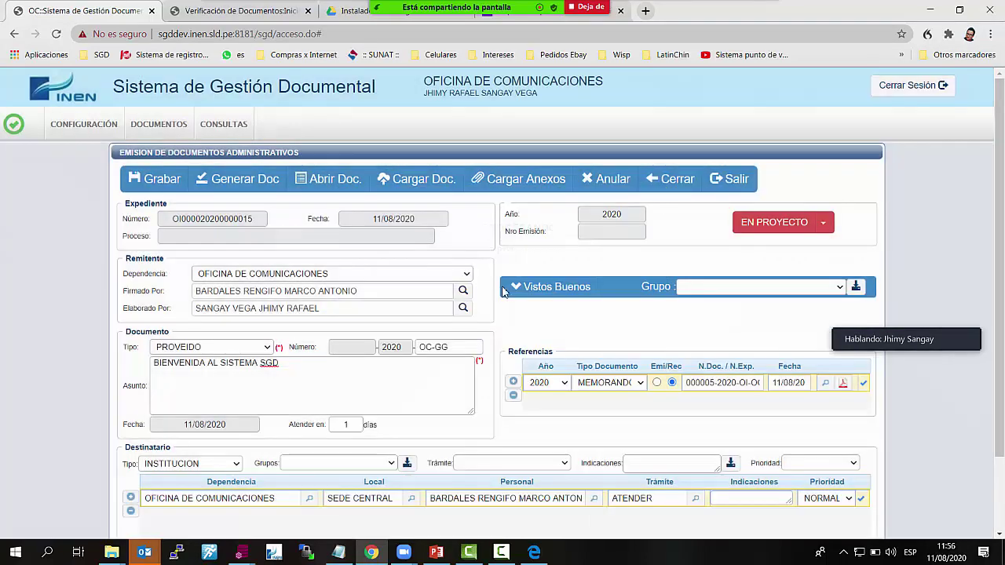
scroll(648, 414, "down", 2)
left_click(593, 410)
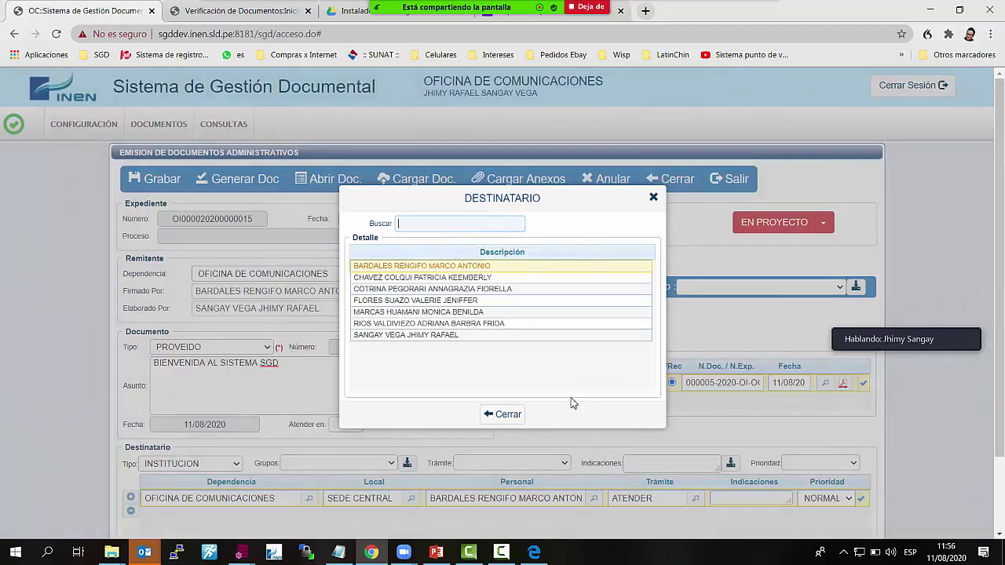
left_click(469, 289)
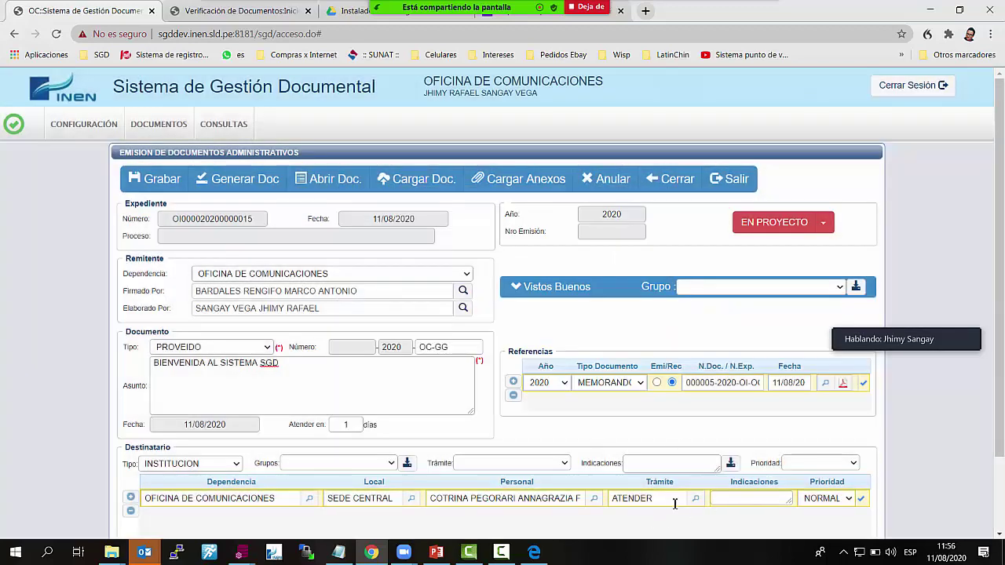
scroll(674, 502, "down", 1)
scroll(674, 501, "down", 1)
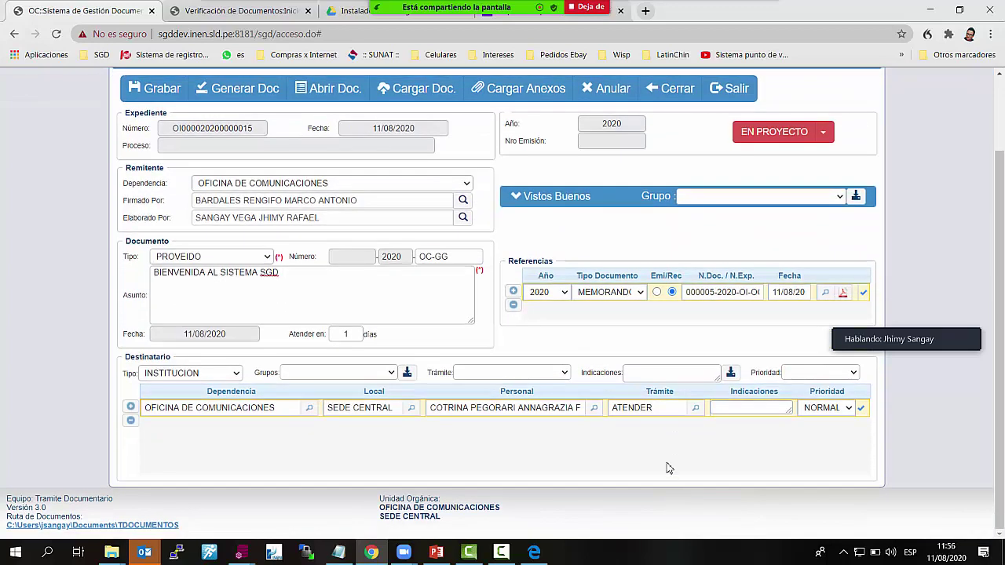
scroll(388, 291, "up", 1)
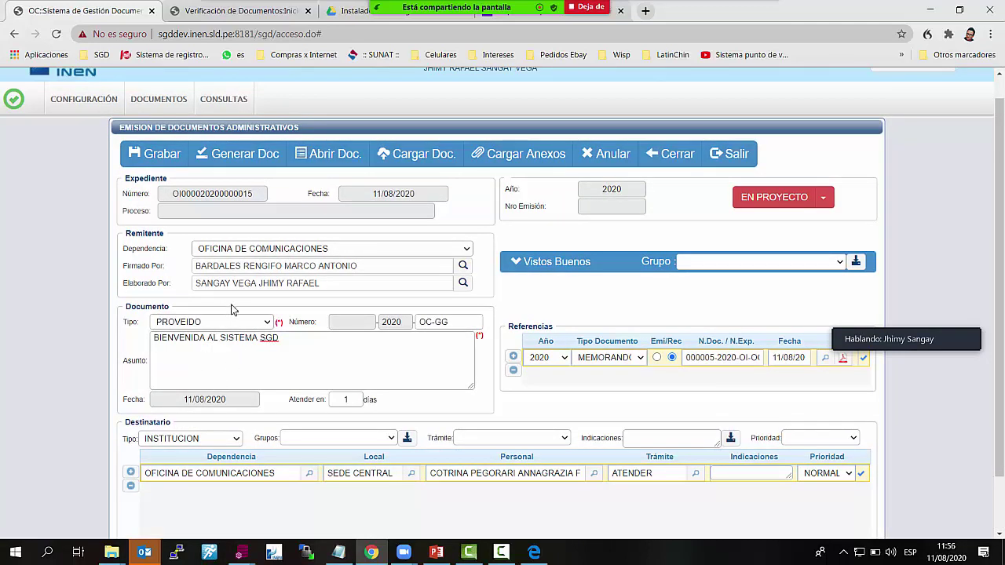
Save the PROVEIDO 'BIENVENIDA AL SISTEMA SGD', then generate and open its document
left_click(171, 161)
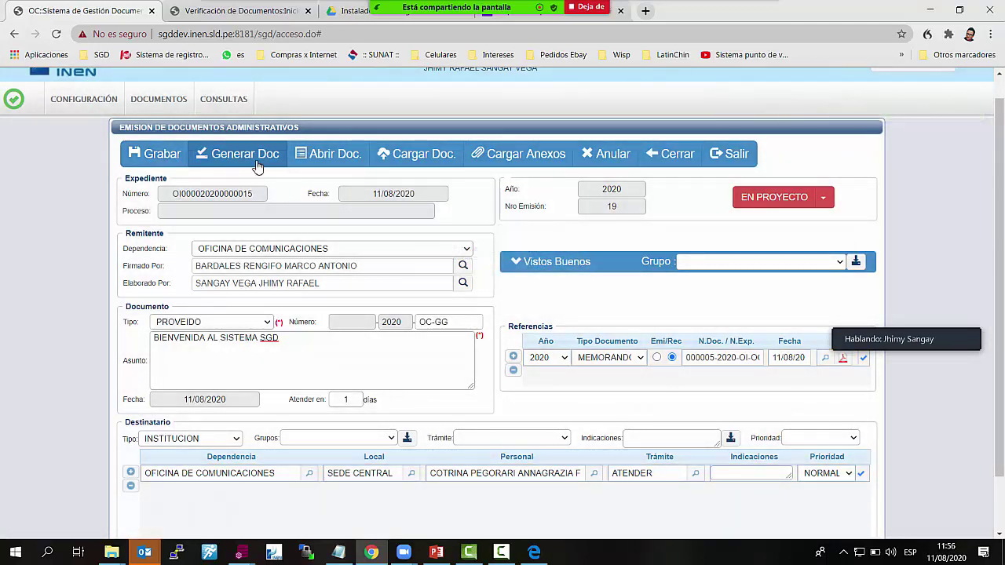
left_click(257, 165)
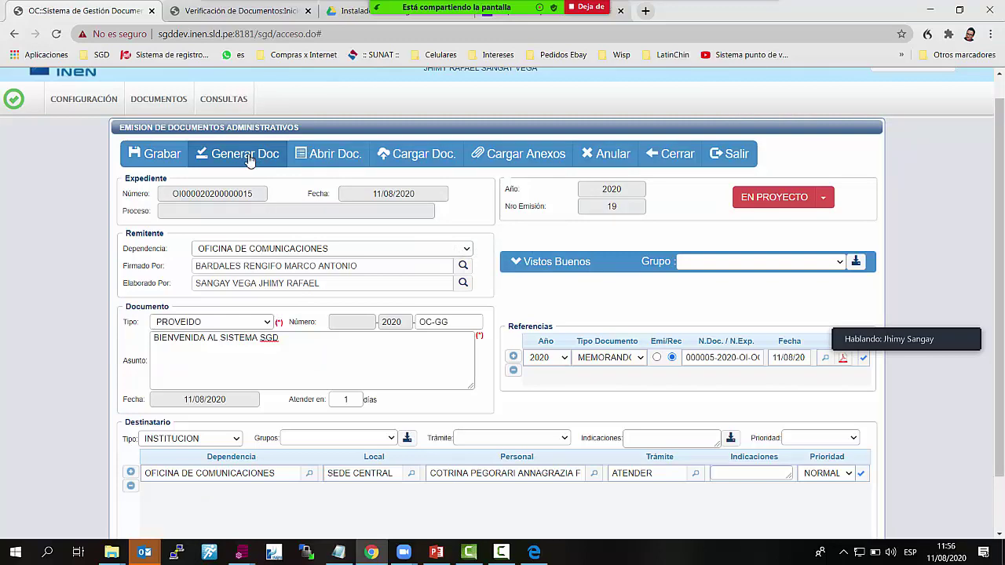
left_click(333, 159)
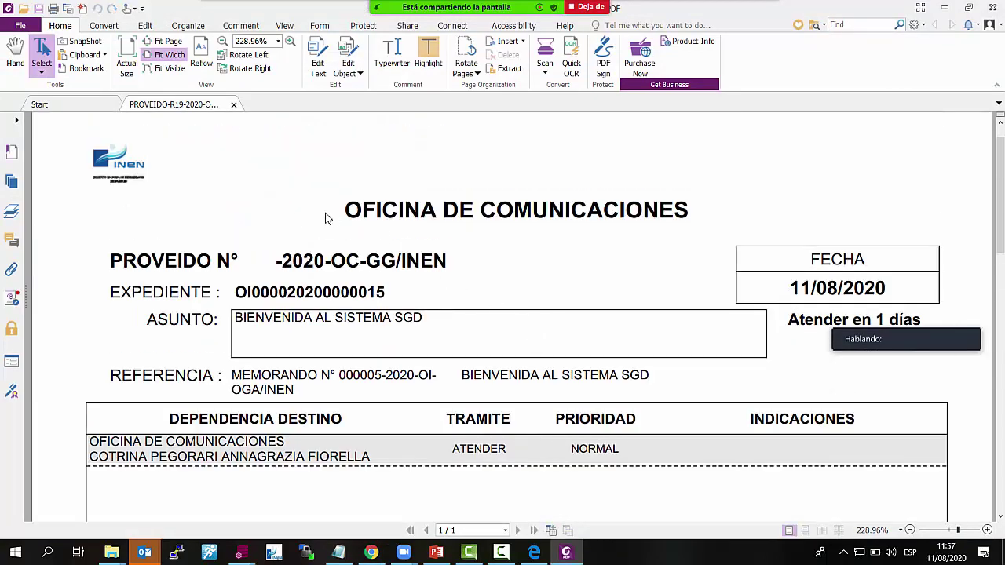
Check the PDF's ASUNTO, memorandum reference and 1-day Atender deadline, then minimize Foxit
left_click_drag(235, 318, 475, 386)
scroll(471, 385, "down", 1)
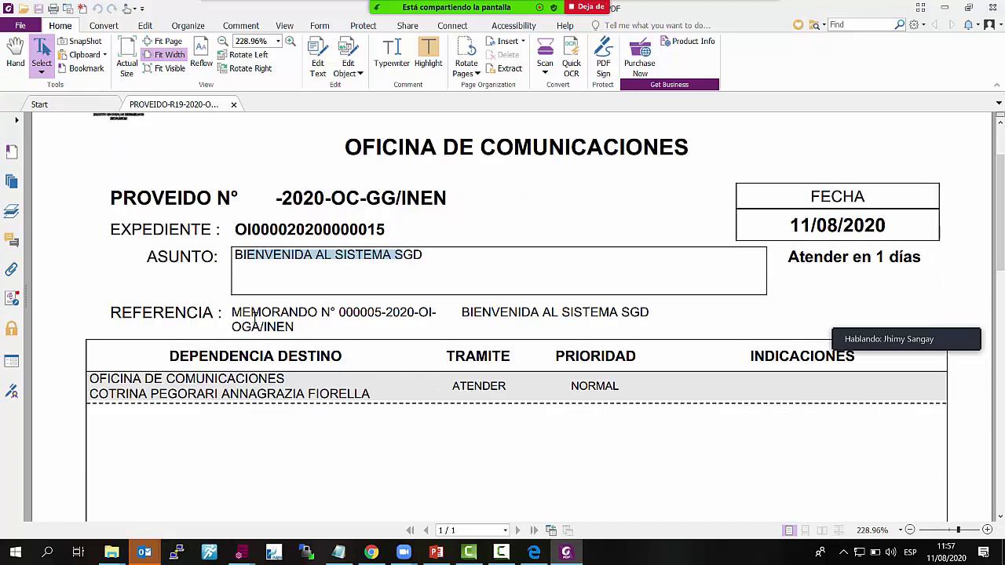
left_click_drag(254, 315, 308, 335)
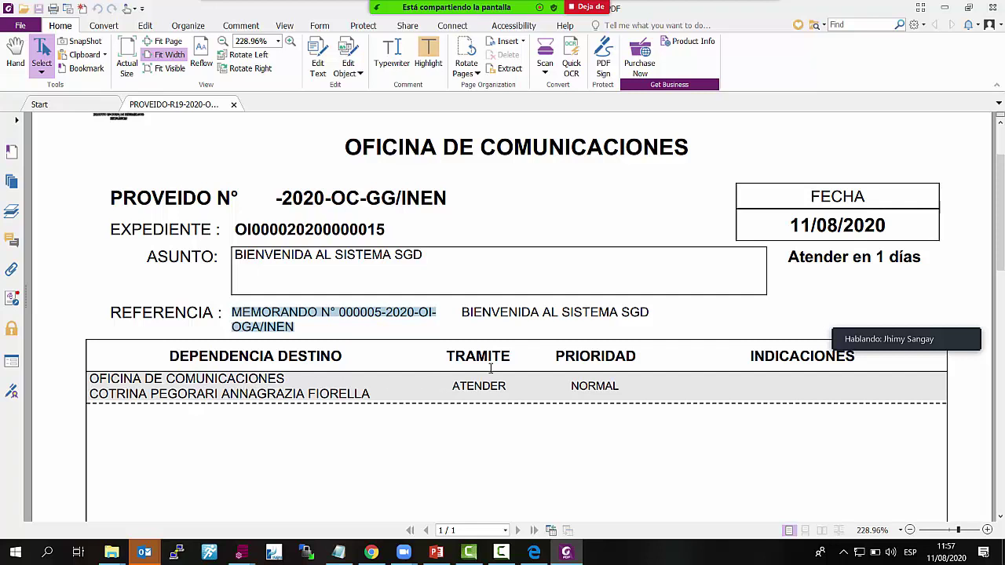
scroll(491, 368, "down", 1)
left_click_drag(784, 229, 920, 228)
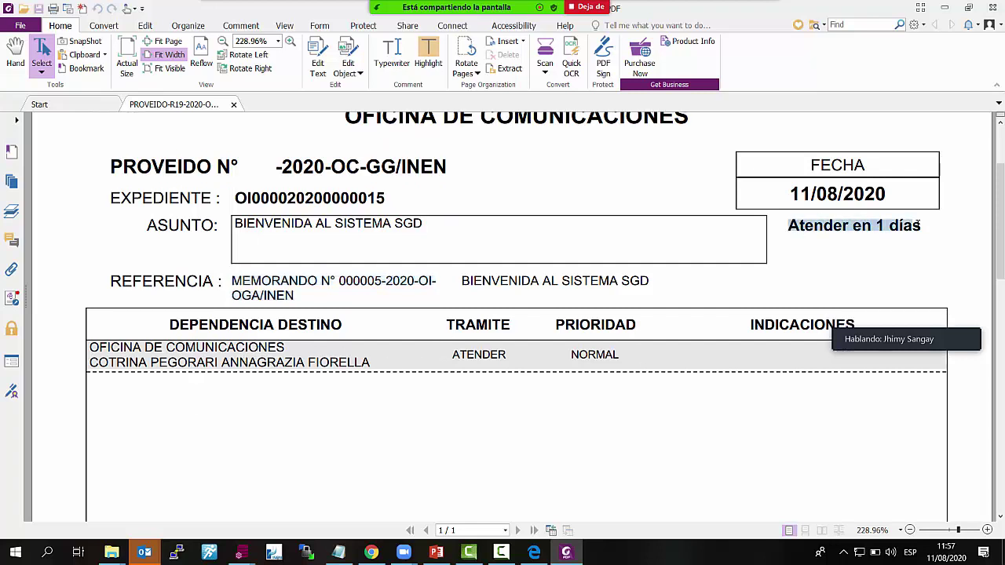
left_click(946, 10)
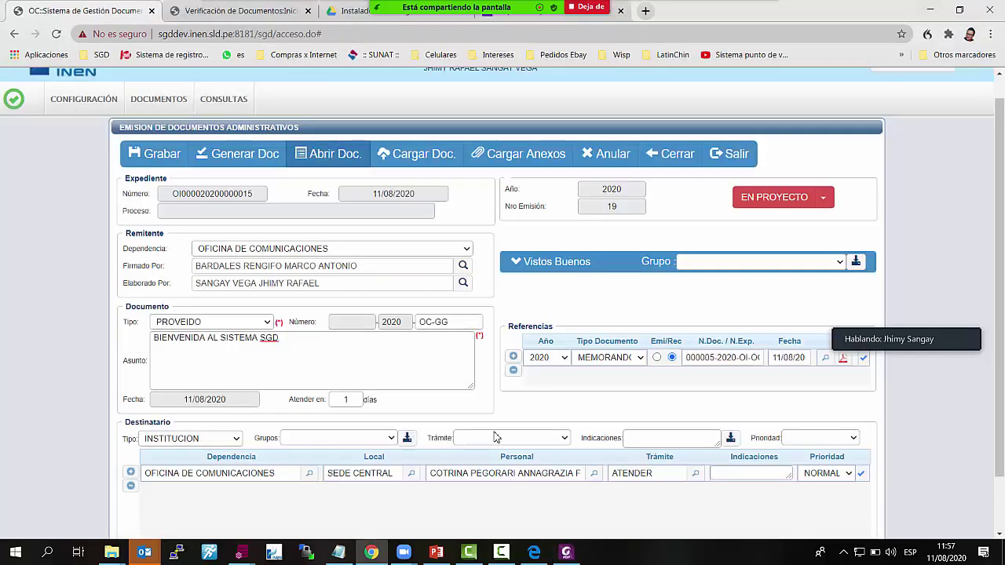
double_click(344, 400)
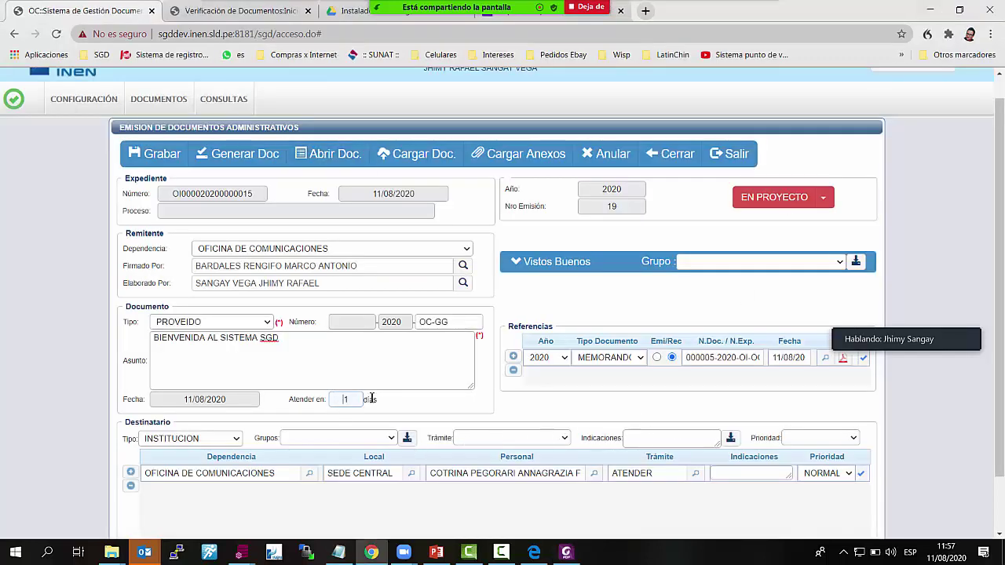
left_click(362, 399)
scroll(684, 438, "down", 1)
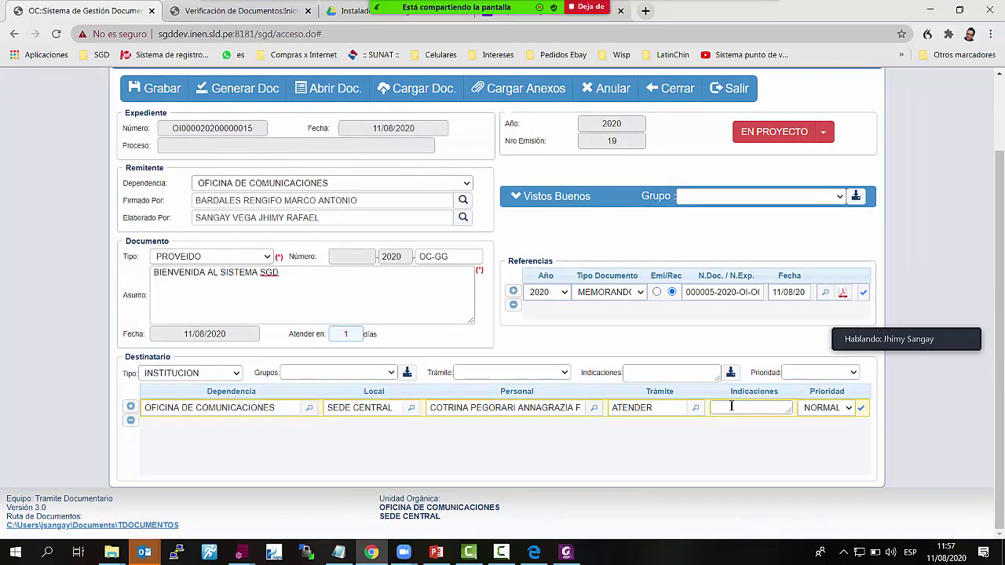
left_click(850, 410)
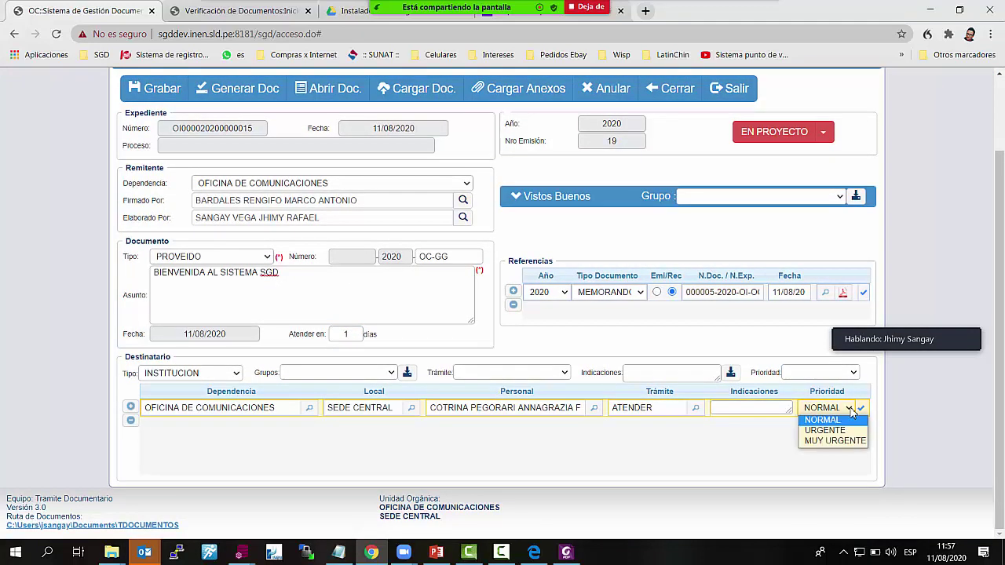
left_click(767, 448)
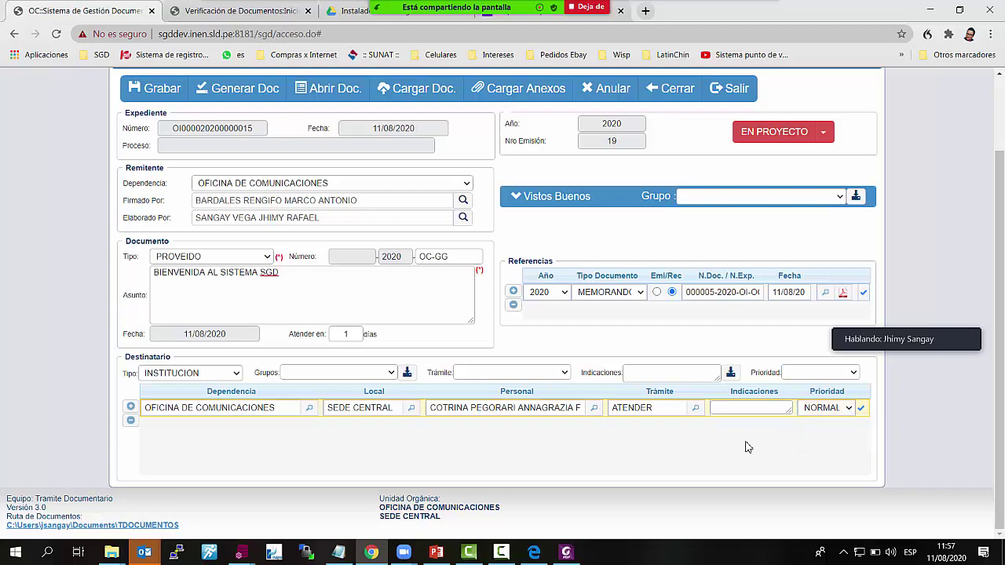
left_click(696, 407)
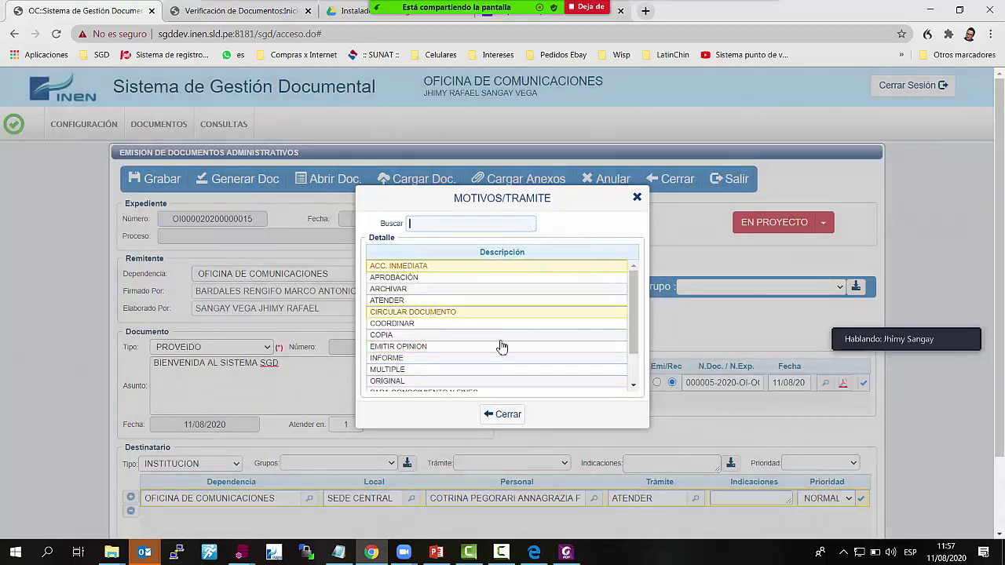
scroll(581, 370, "down", 1)
scroll(581, 370, "down", 2)
scroll(638, 157, "down", 2)
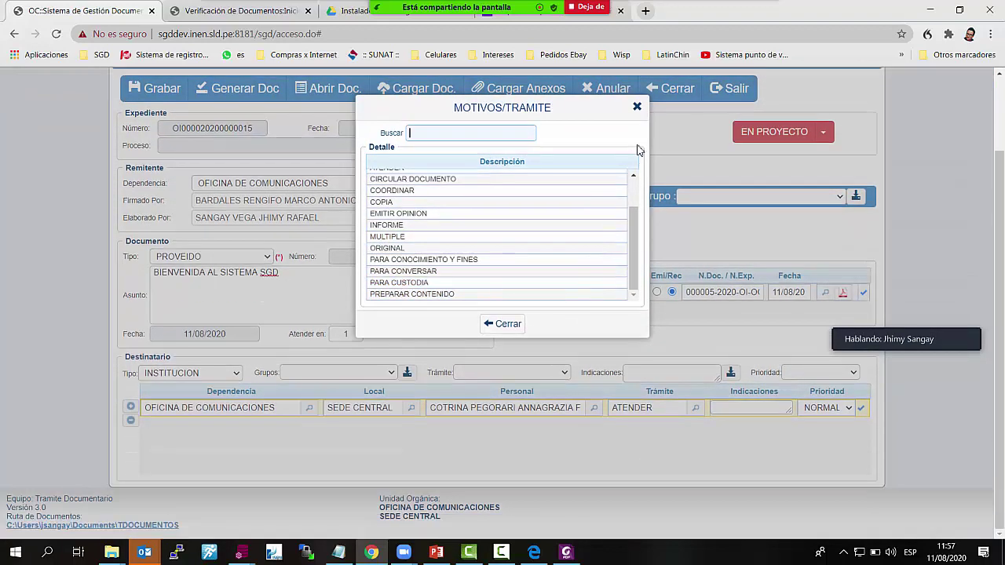
scroll(640, 208, "up", 2)
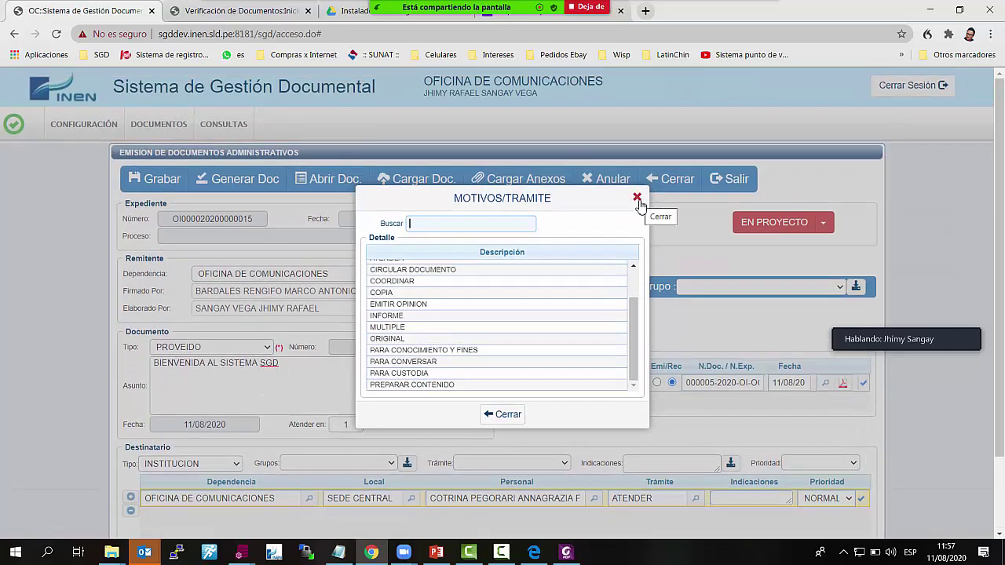
left_click(637, 197)
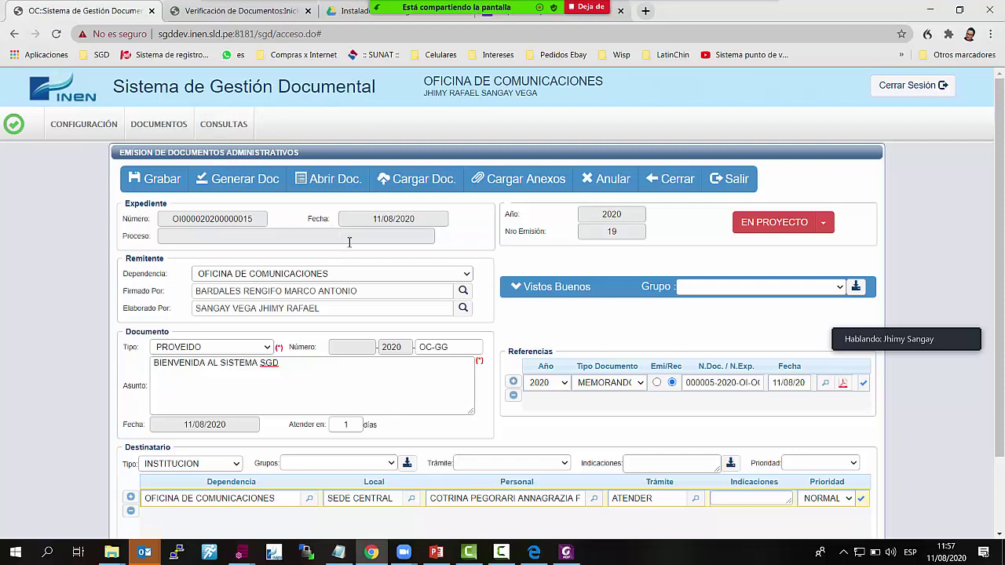
Change the proveído status from EN PROYECTO to PARA DESPACHO and launch Firma ONPE with Firmar Doc
left_click(831, 234)
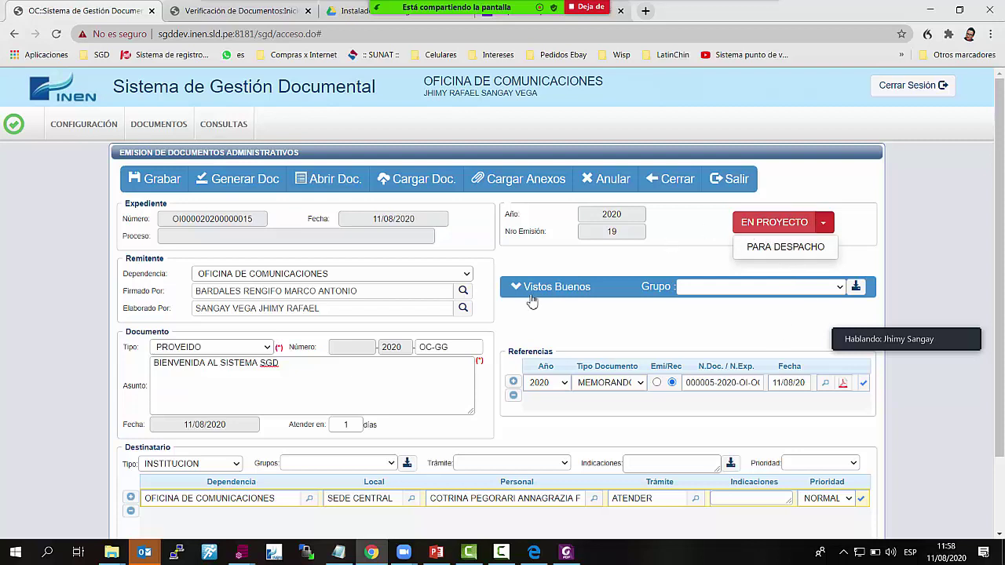
left_click(785, 247)
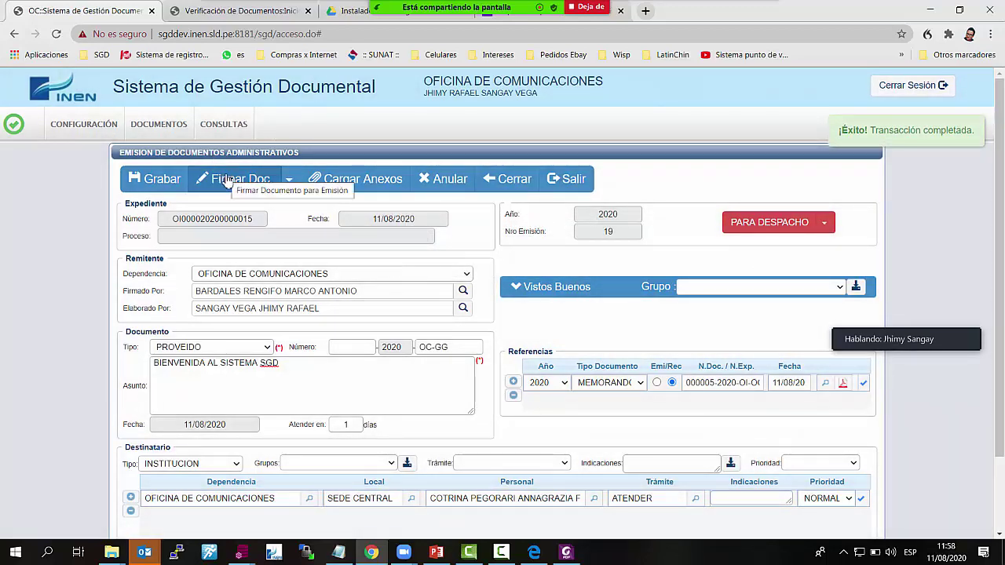
left_click(227, 181)
left_click(226, 181)
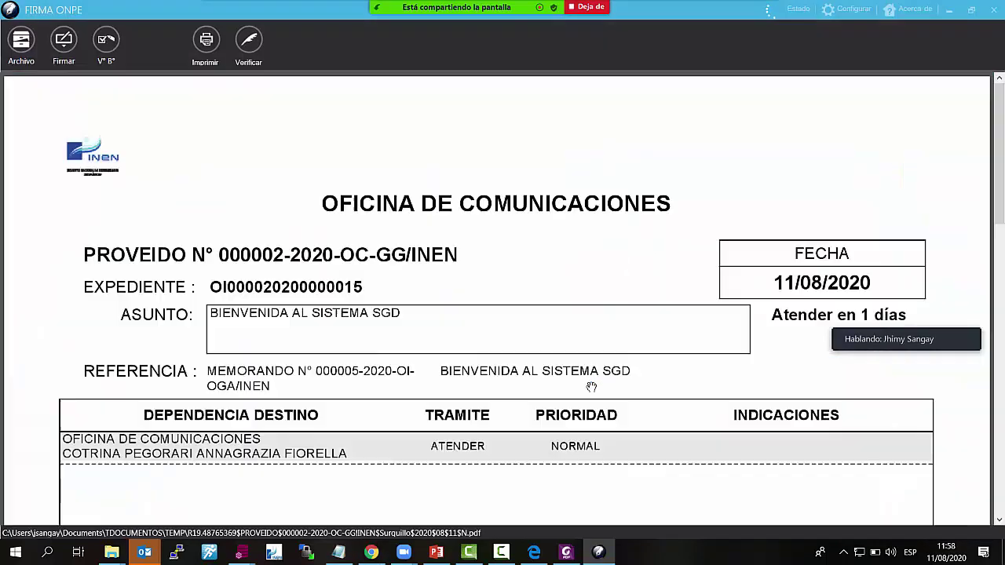
scroll(573, 366, "down", 5)
scroll(571, 366, "up", 3)
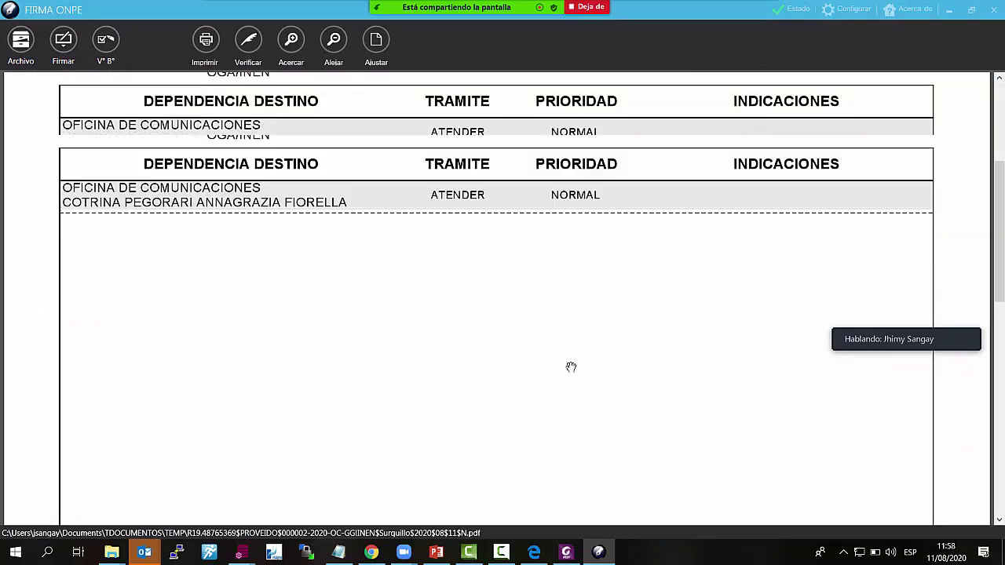
scroll(571, 367, "down", 1)
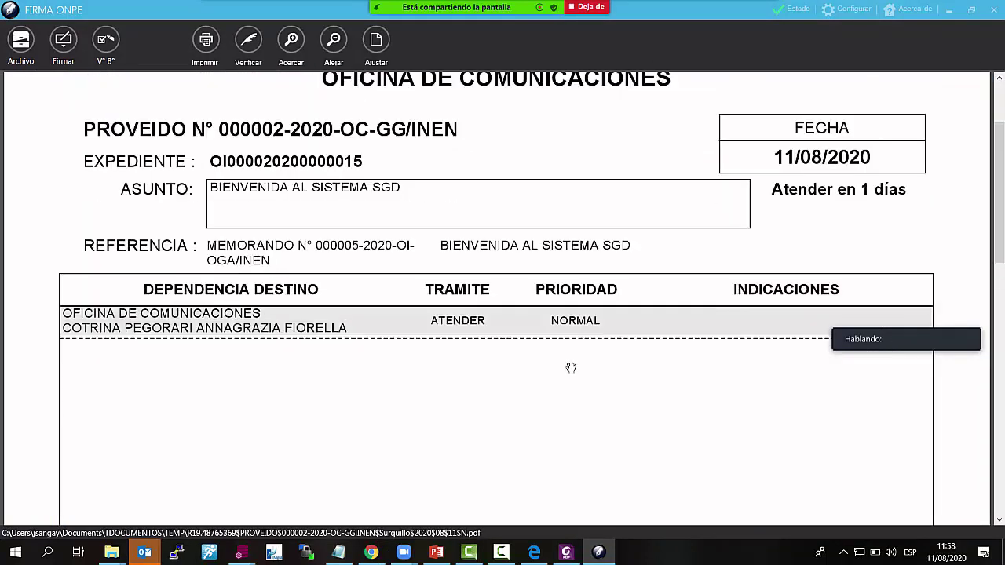
scroll(570, 366, "up", 2)
left_click(990, 10)
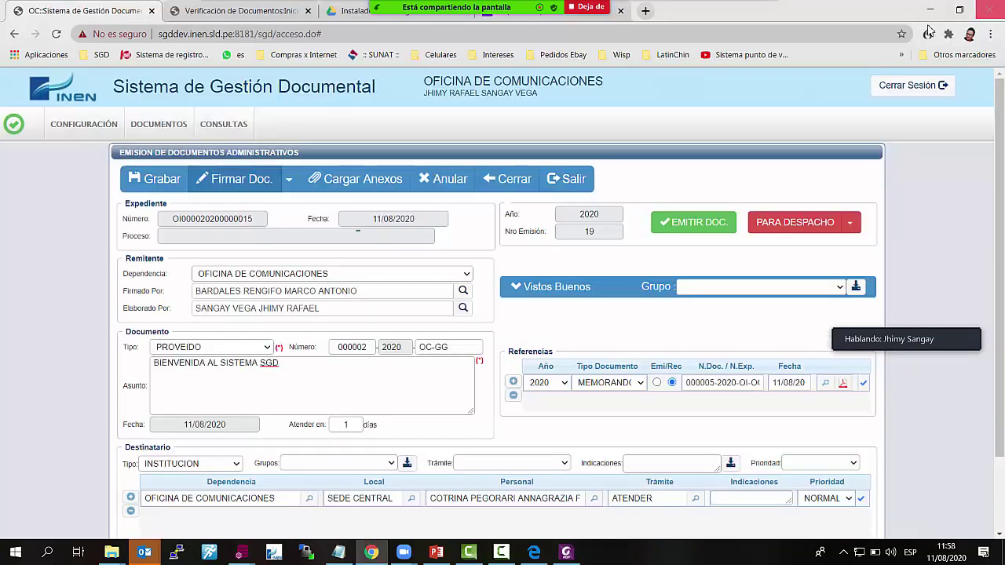
left_click_drag(384, 291, 198, 292)
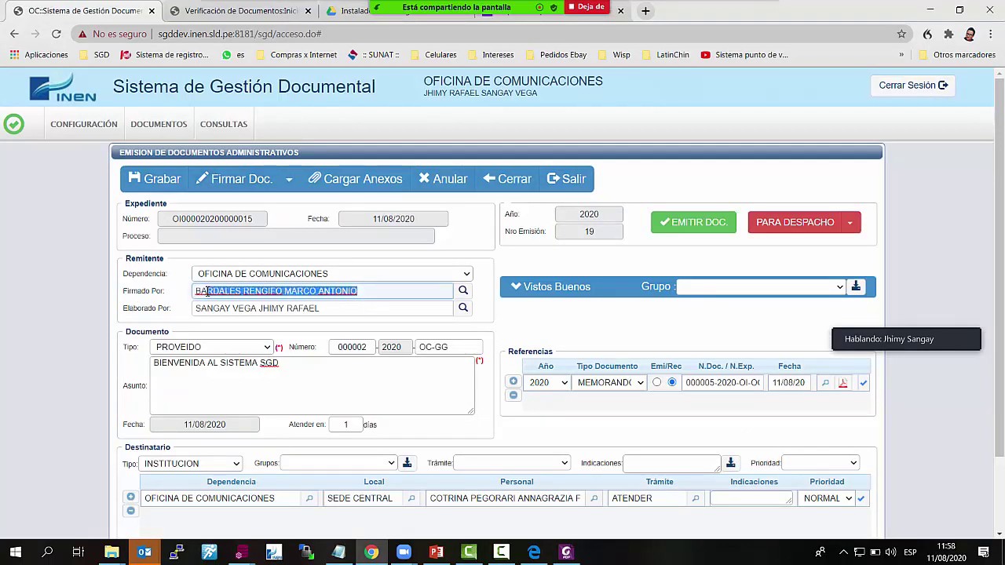
left_click(638, 84)
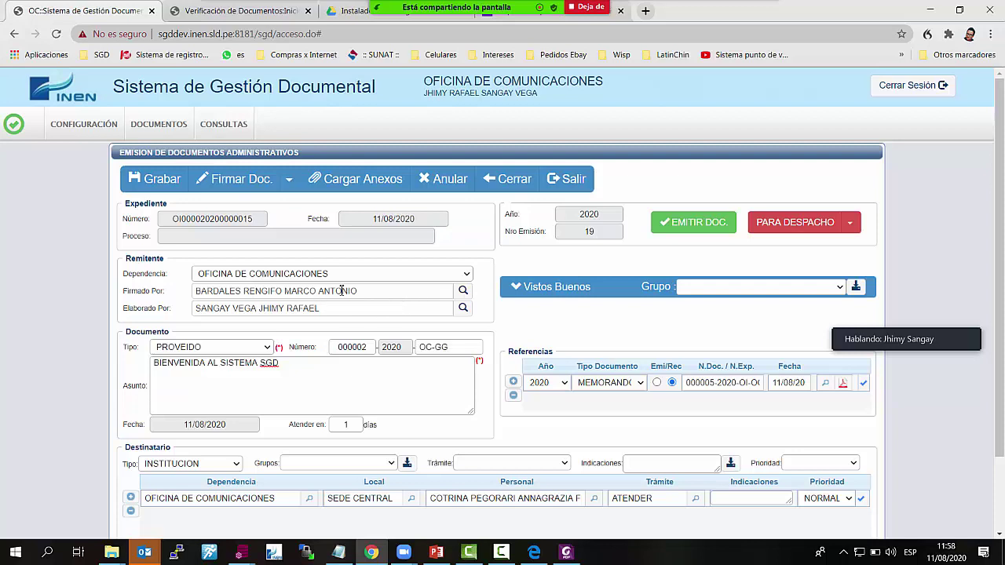
left_click_drag(395, 295, 173, 302)
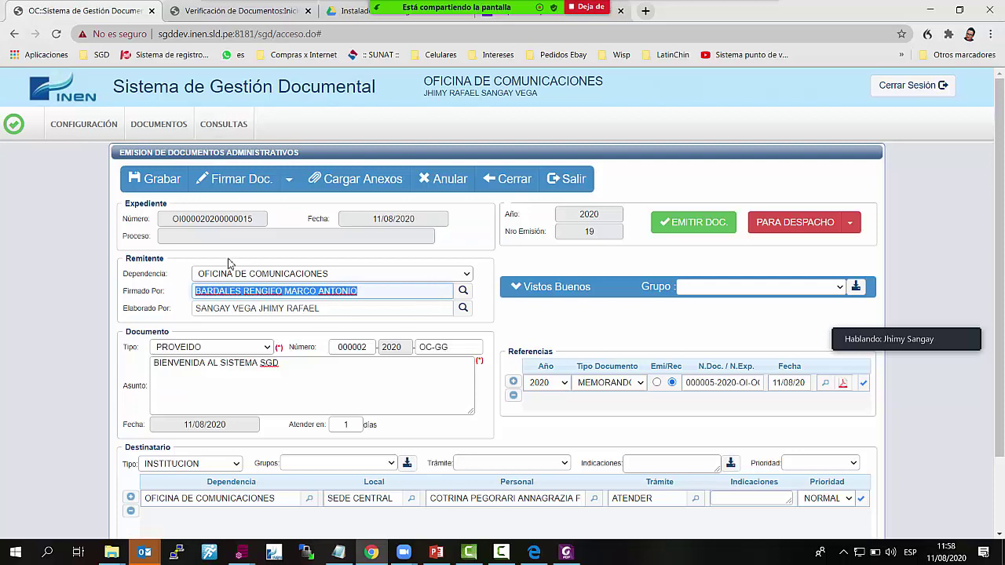
left_click(239, 185)
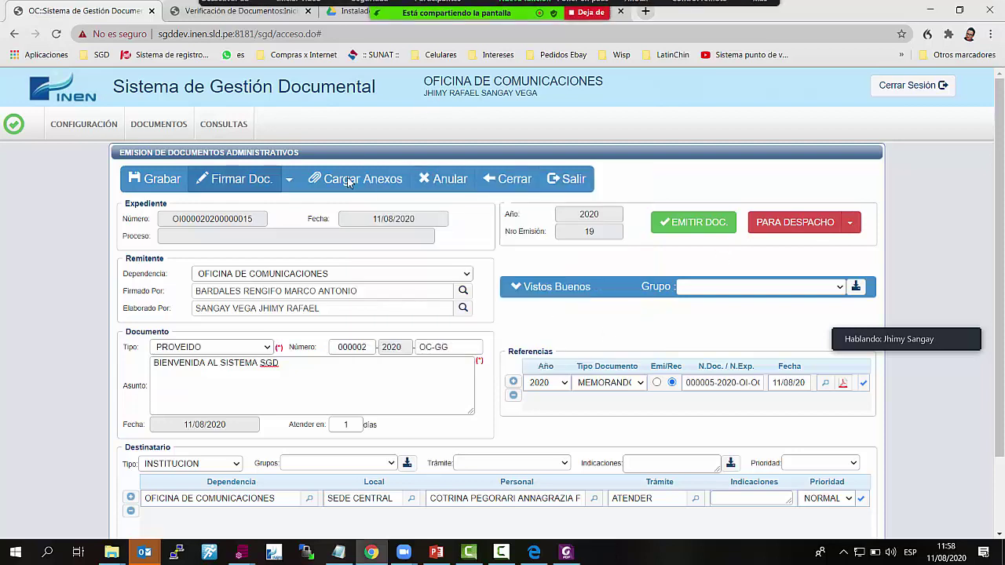
Apply a Firma simple with the soft certificate and its password, then close Firma ONPE
left_click(600, 553)
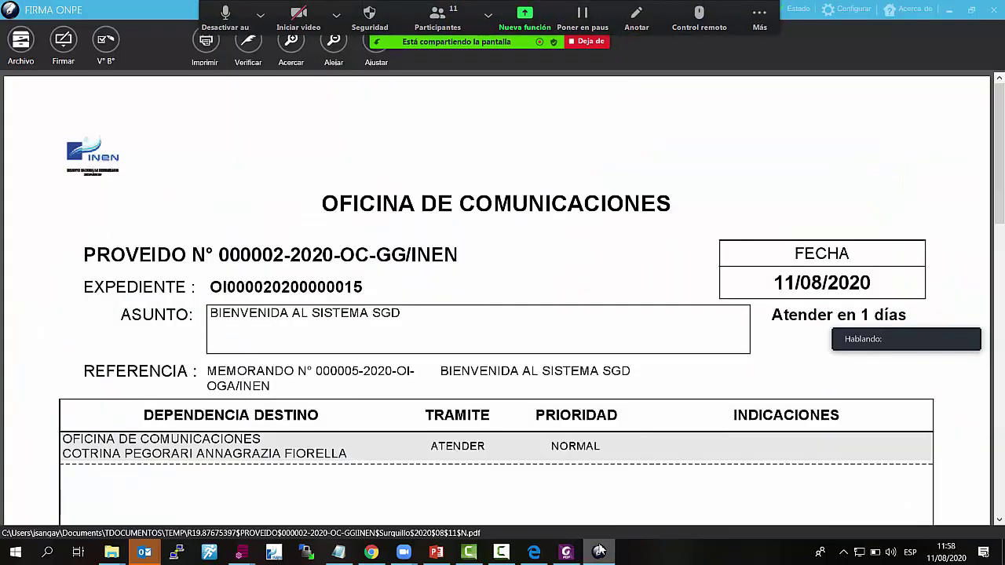
left_click(66, 45)
left_click(88, 82)
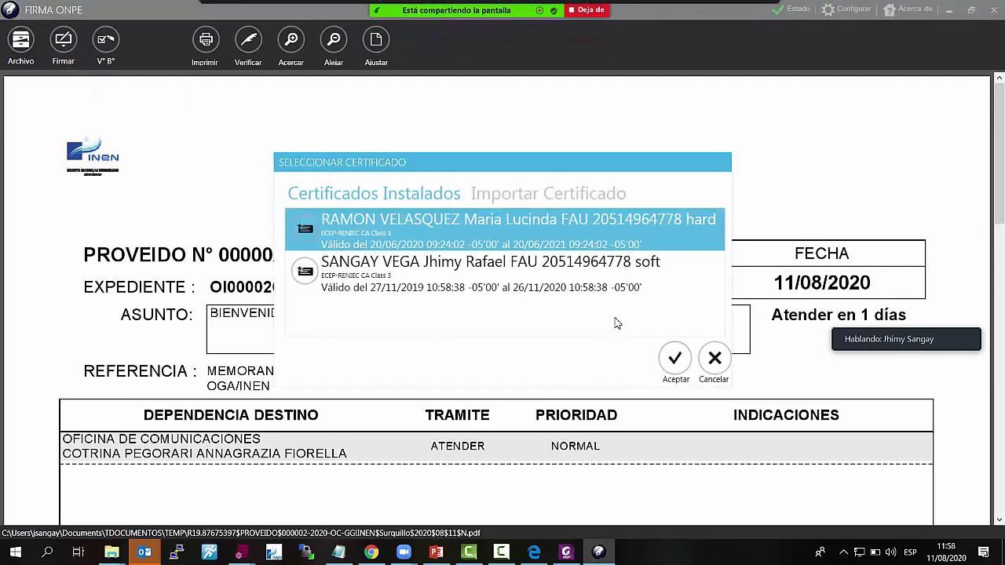
left_click(440, 274)
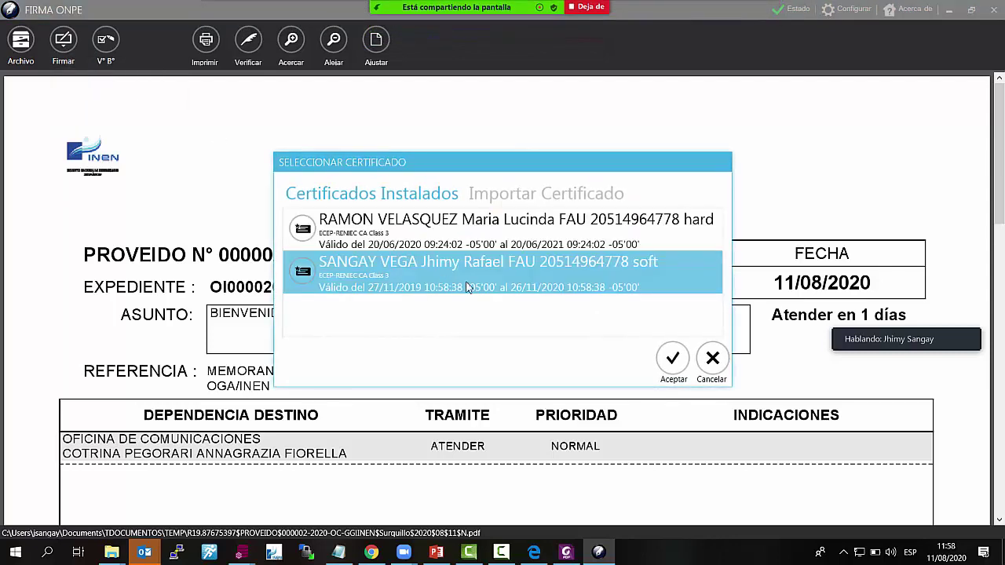
left_click(672, 364)
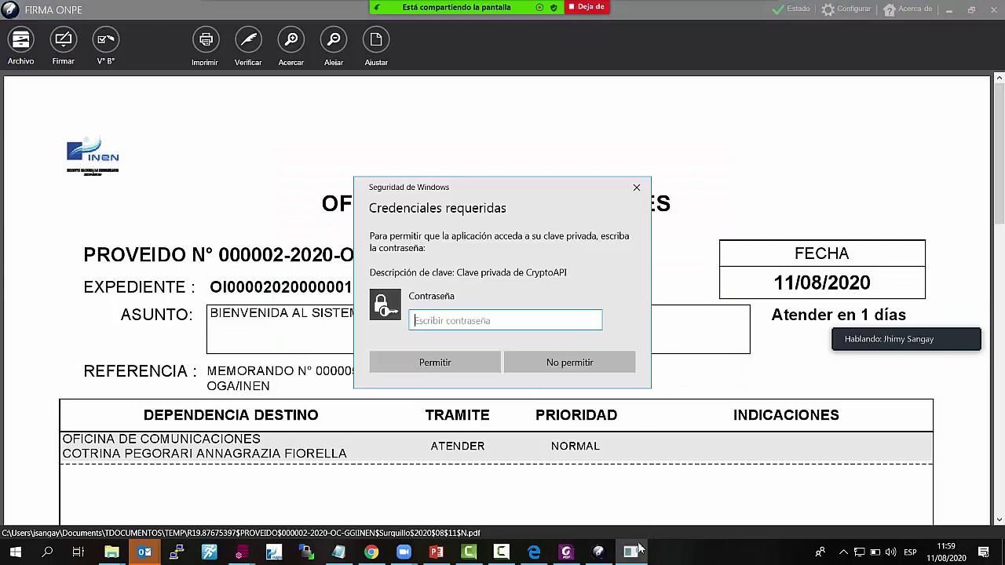
type("••")
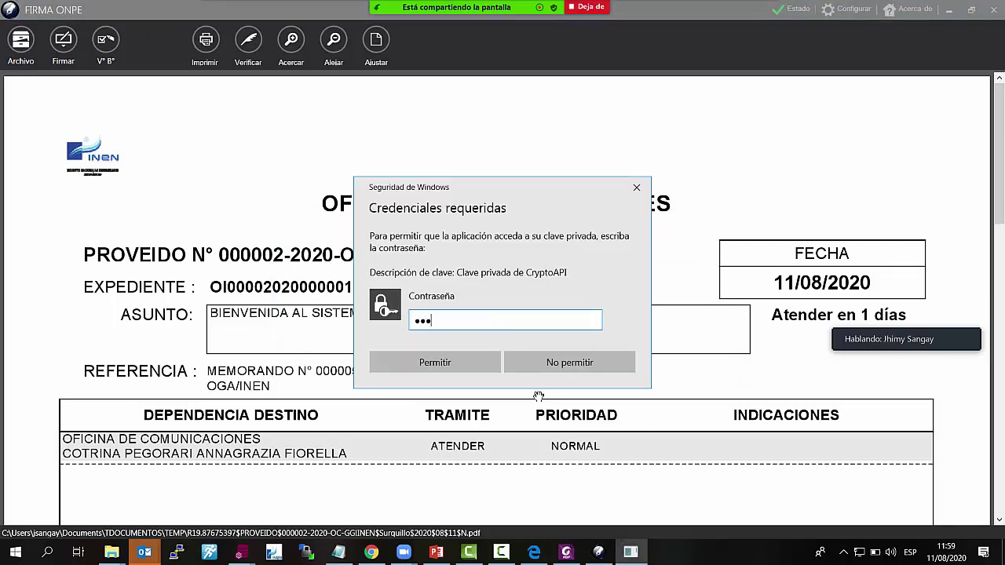
type("••••")
left_click(480, 362)
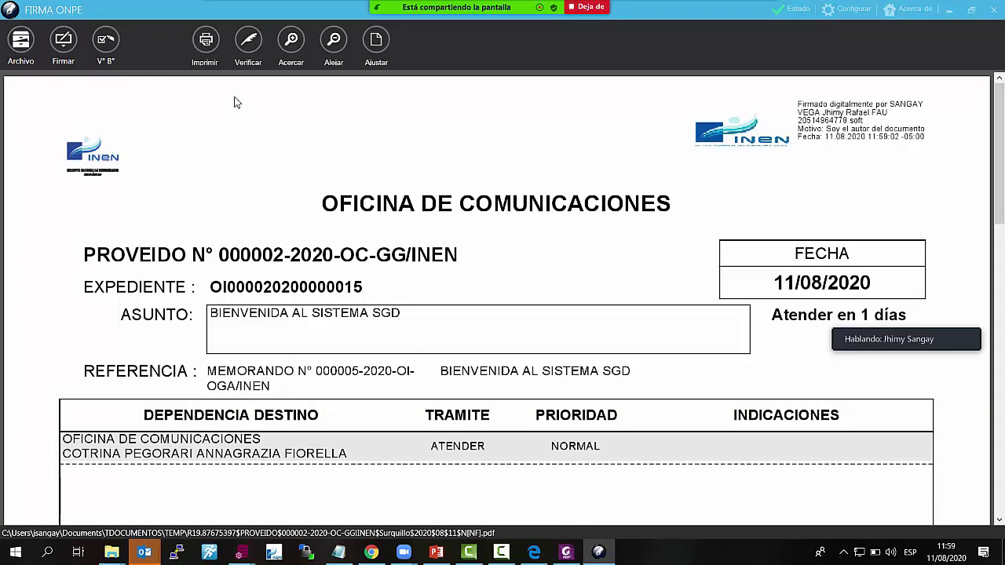
left_click(995, 13)
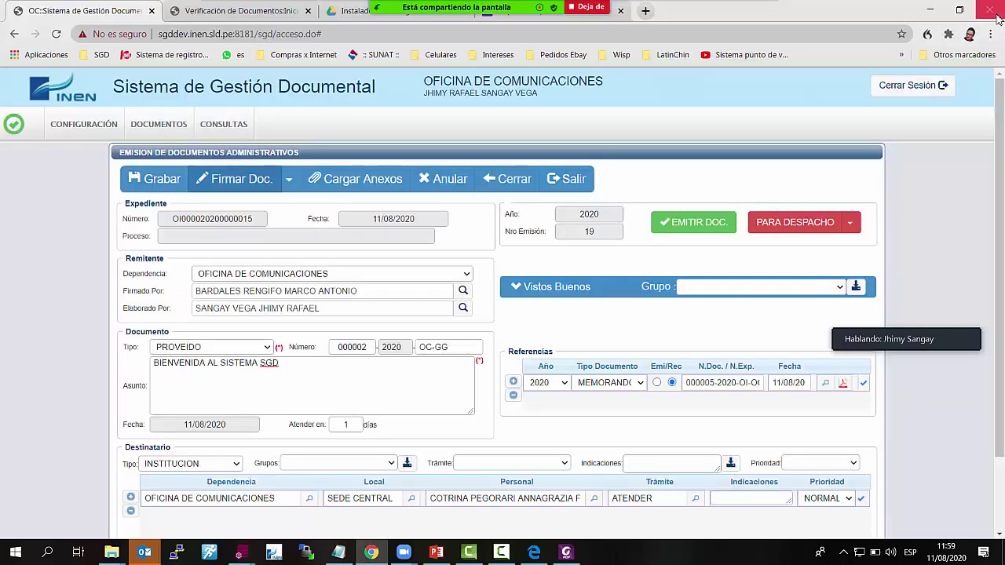
Try EMITIR DOC. repeatedly, note the Firmado Por signer requirement, and dismiss the not-numbered warning
left_click(705, 224)
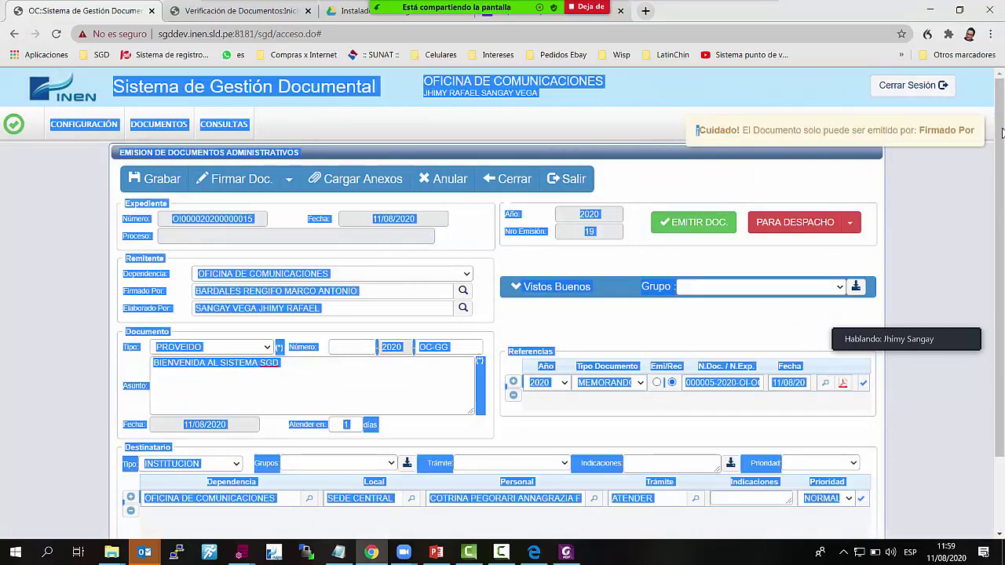
left_click(704, 224)
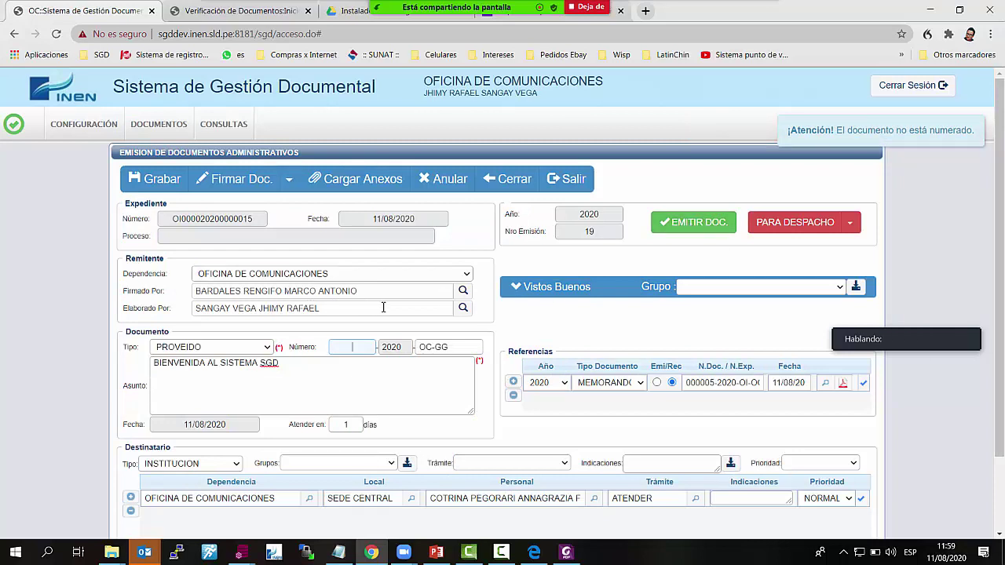
left_click_drag(359, 291, 190, 290)
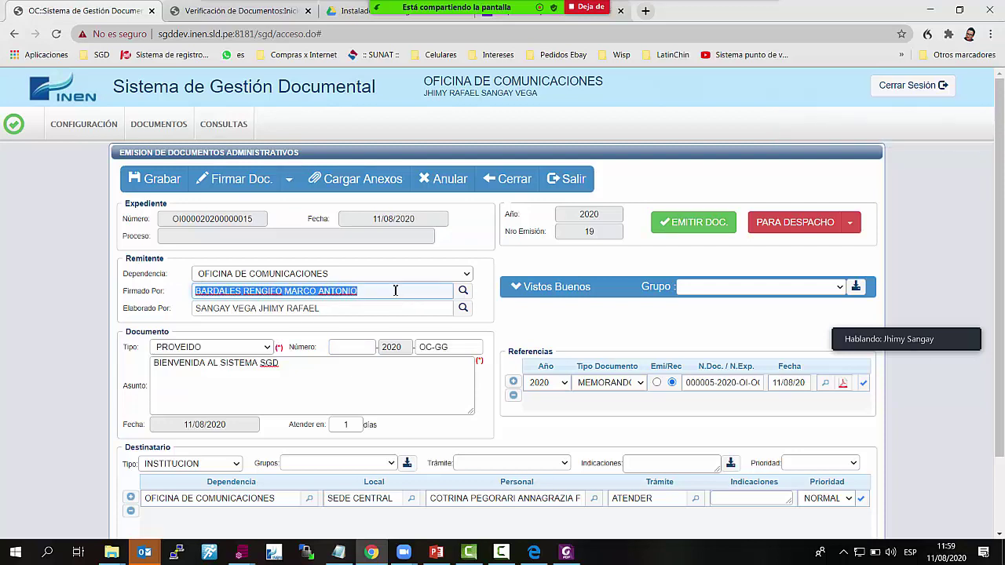
left_click(707, 224)
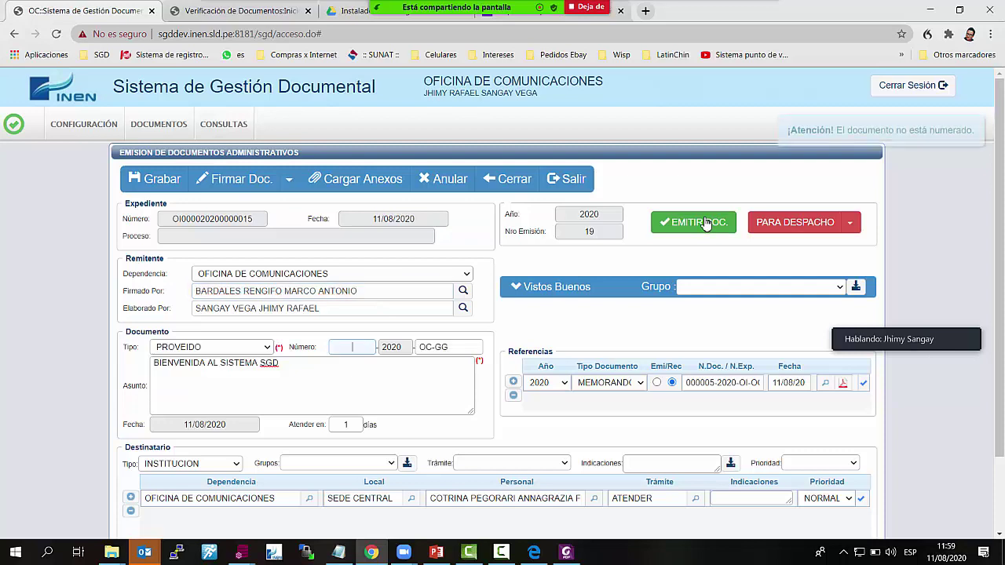
left_click(790, 130)
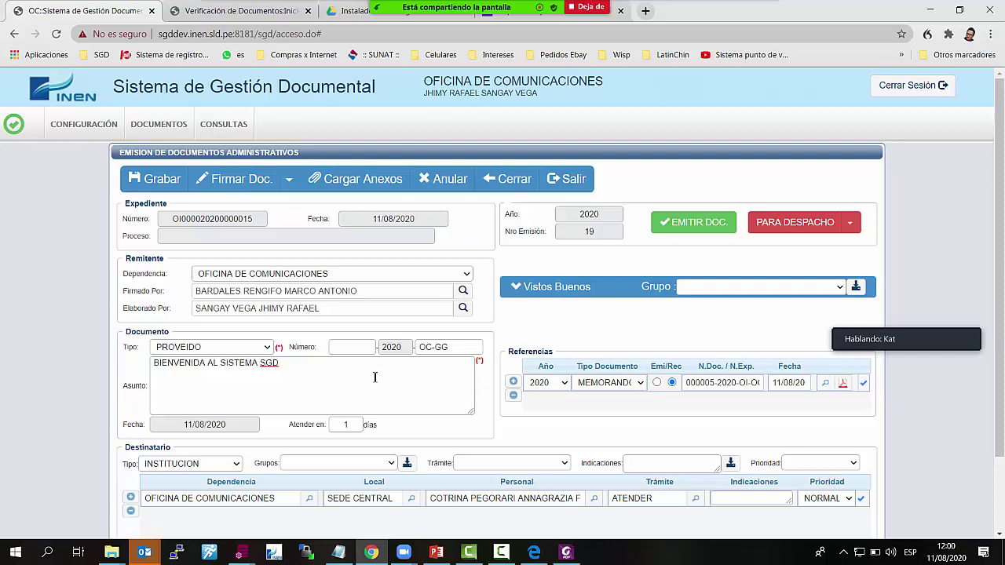
left_click(349, 349)
left_click(268, 348)
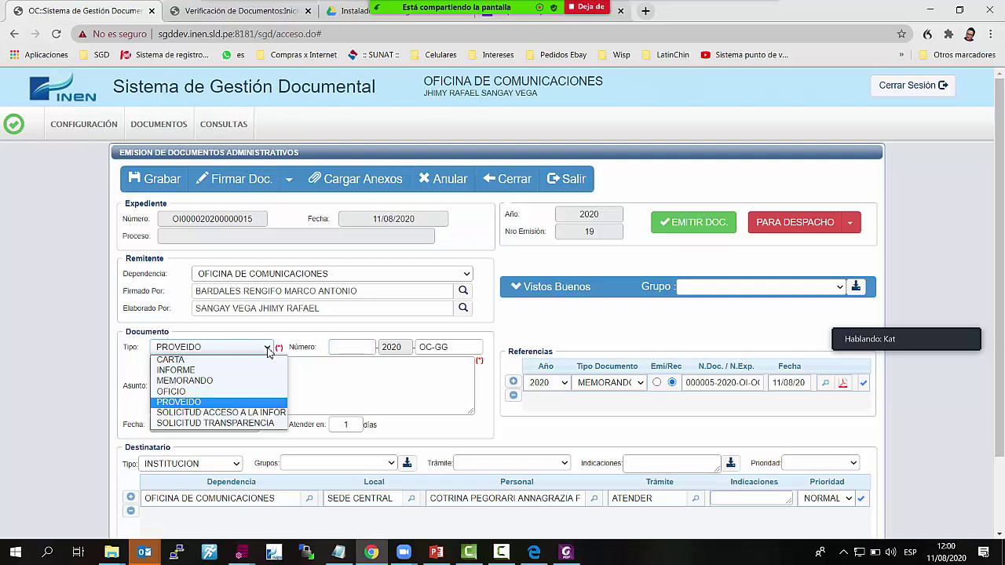
left_click(267, 351)
left_click(139, 120)
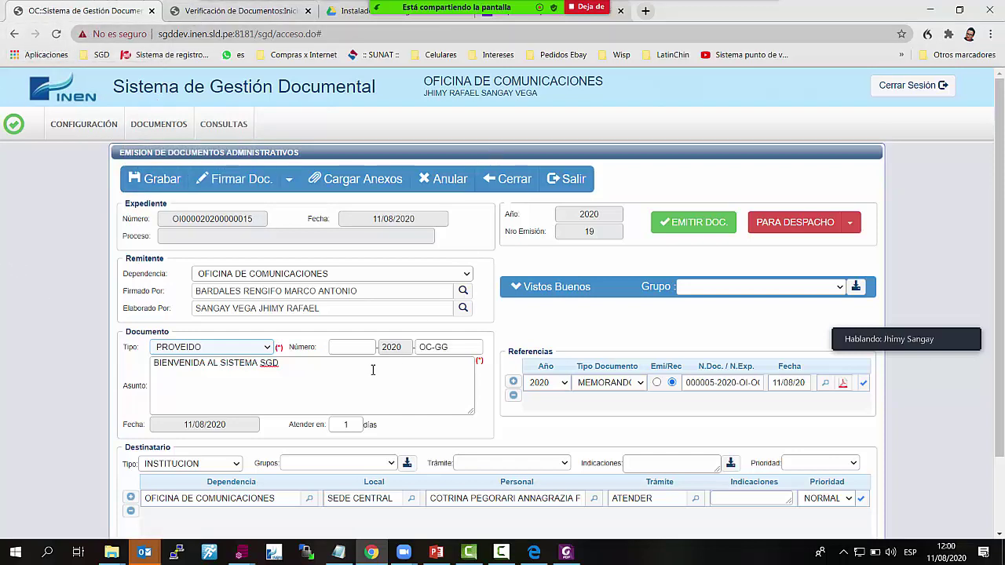
left_click(351, 346)
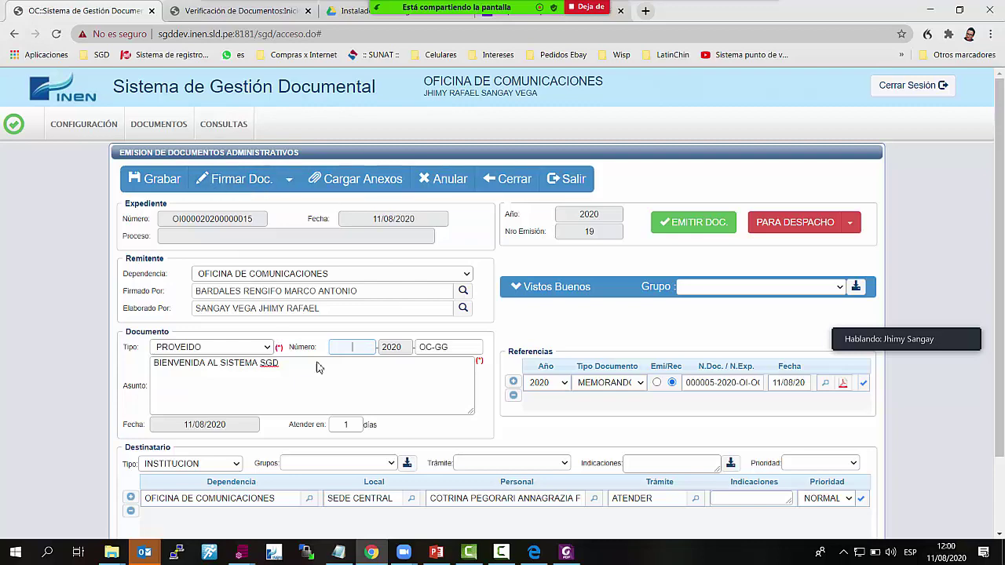
left_click(843, 382)
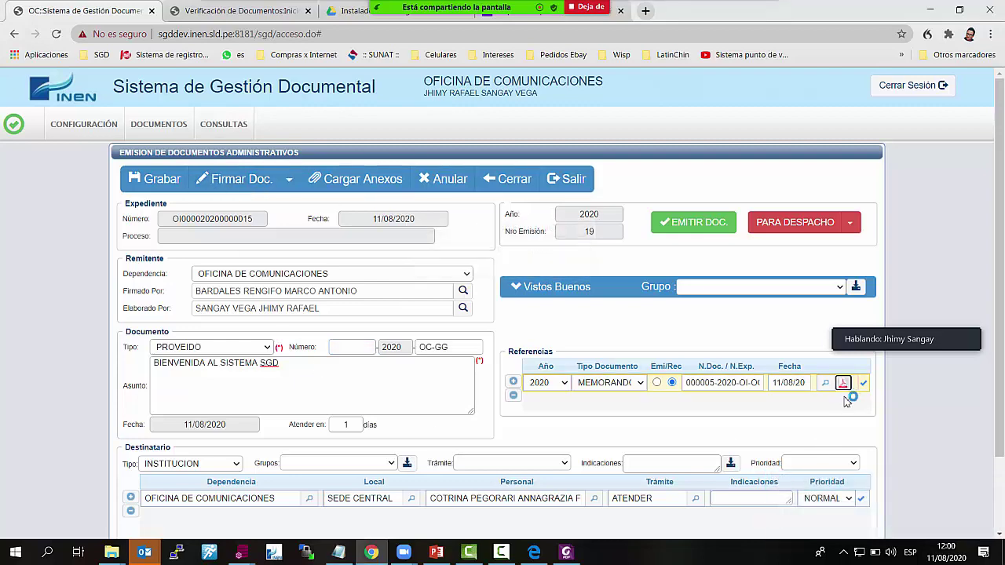
scroll(560, 350, "up", 5)
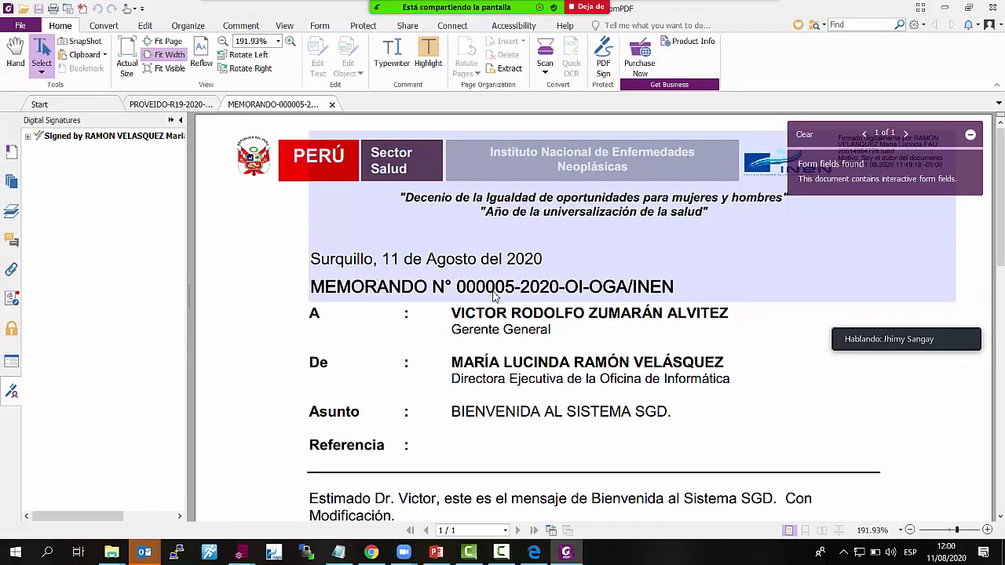
left_click_drag(459, 287, 560, 295)
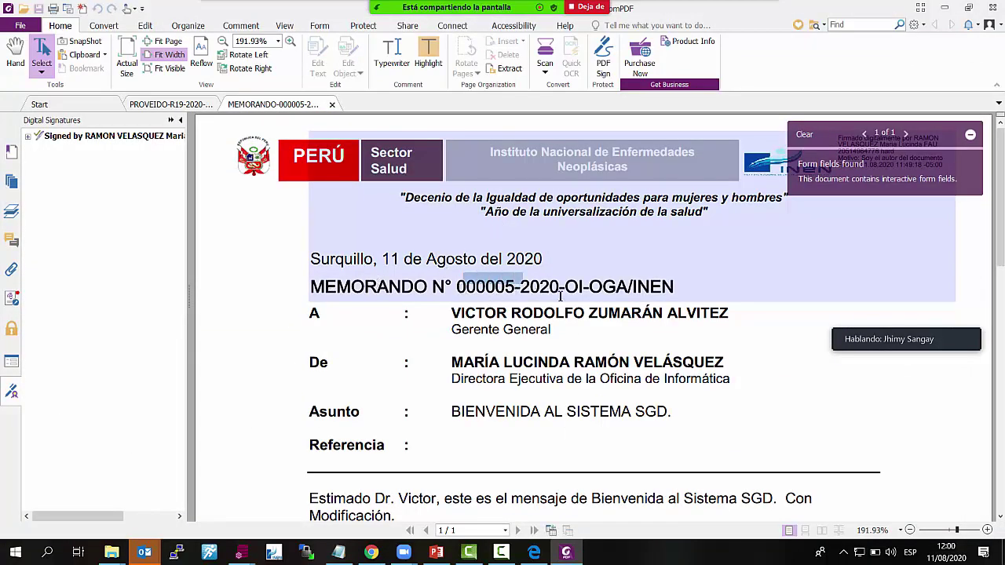
left_click(535, 284)
double_click(456, 286)
left_click(702, 298)
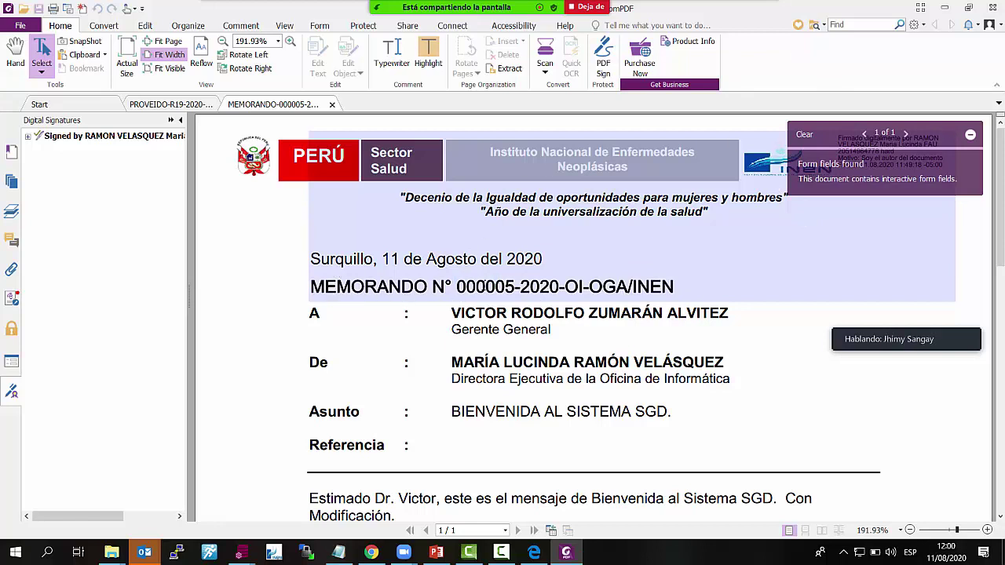
left_click(996, 7)
left_click(451, 289)
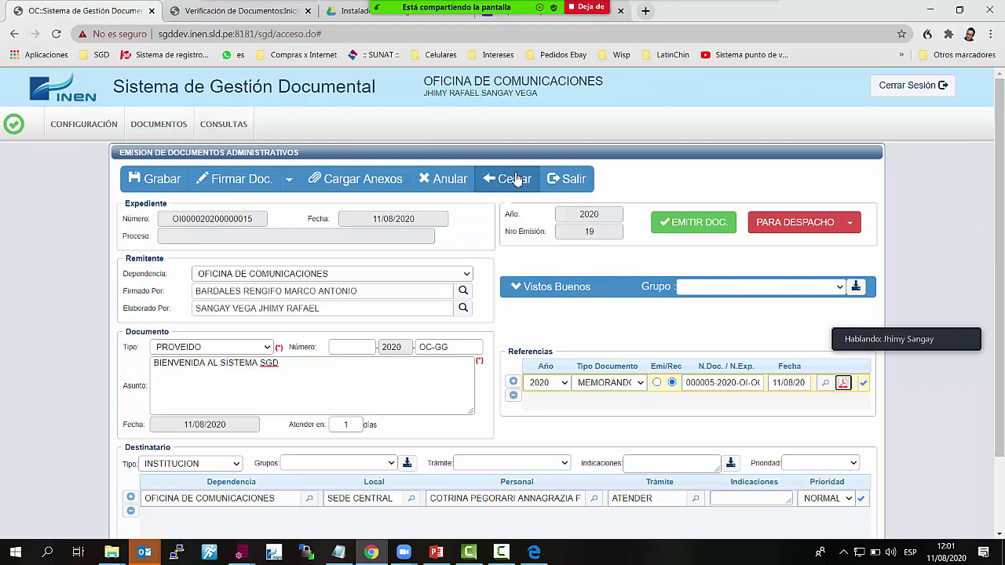
Close the proveído emission form and the received memorandum's reception record
left_click(511, 179)
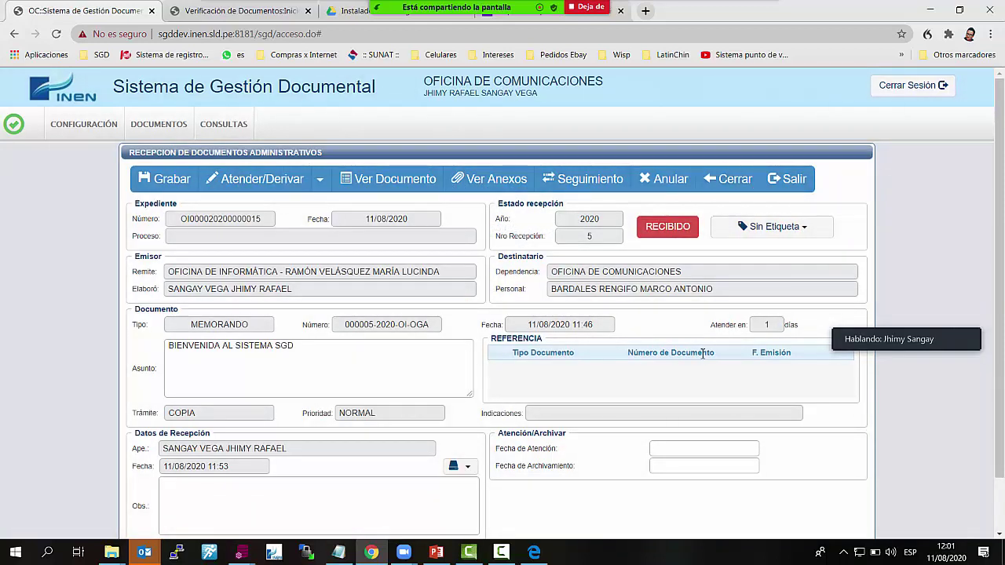
left_click(729, 185)
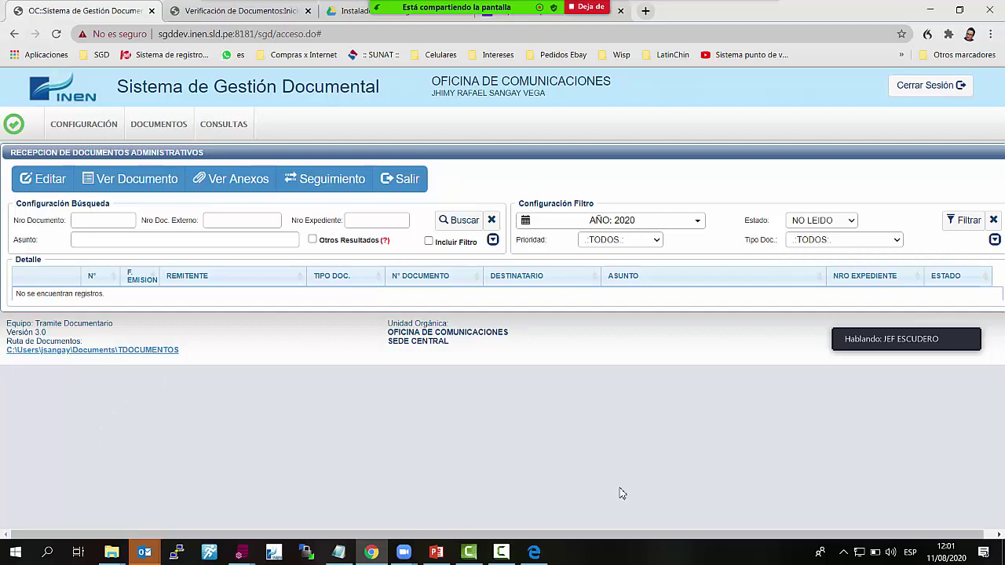
left_click(260, 14)
left_click(260, 14)
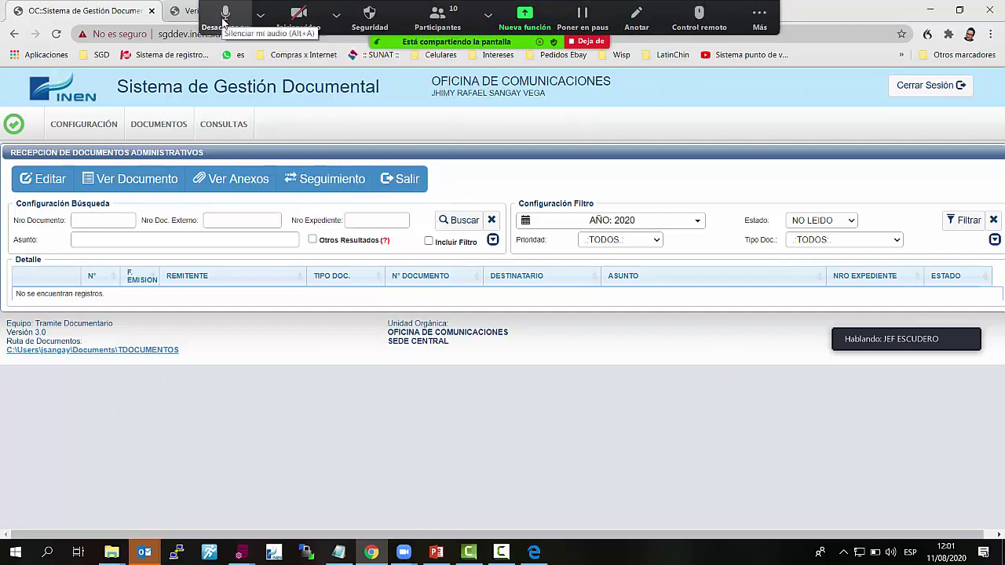
left_click(224, 20)
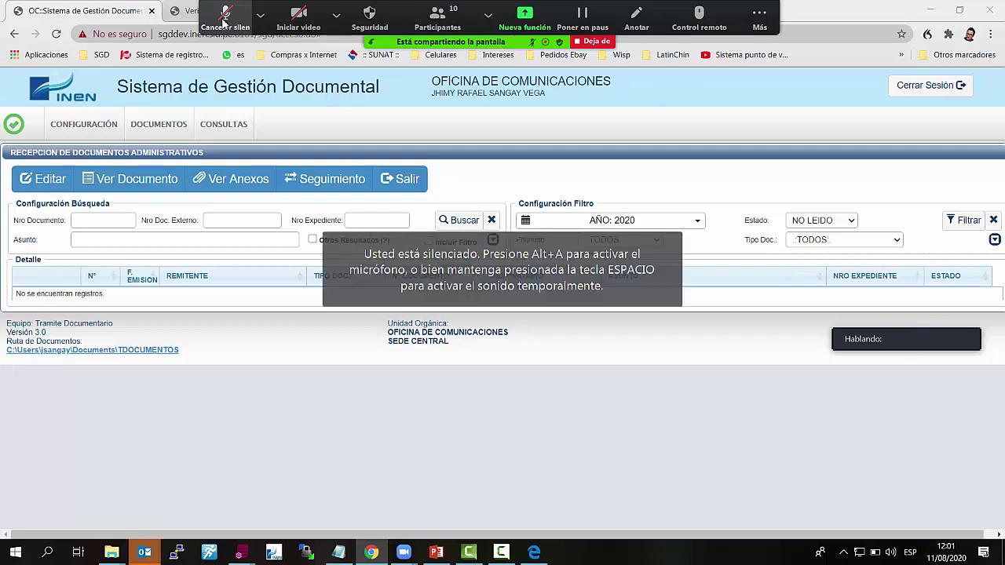
left_click(224, 17)
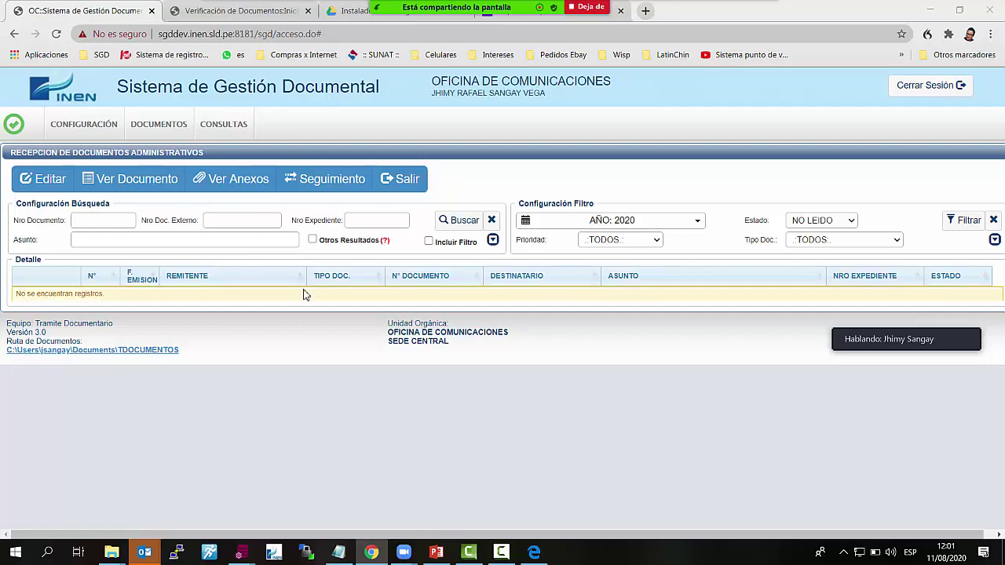
Start a new emitted document with an ACTA reference row, browsing the document types without choosing
mouse_move(161, 135)
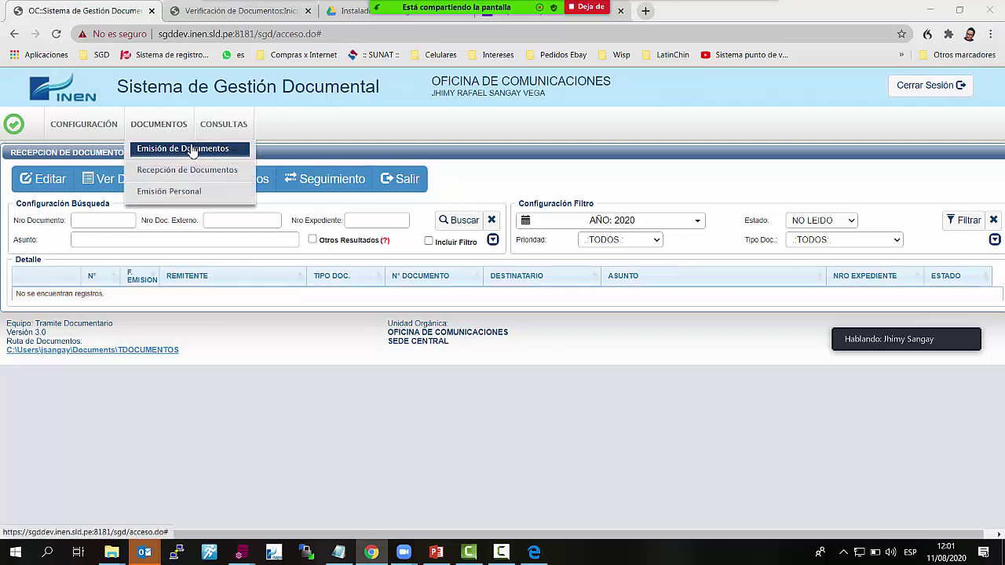
left_click(192, 149)
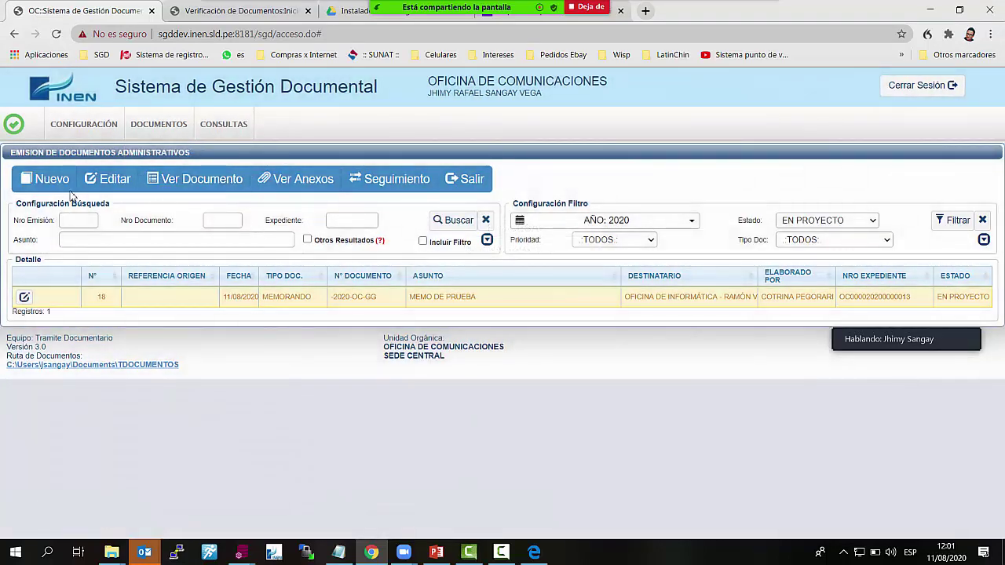
left_click(62, 186)
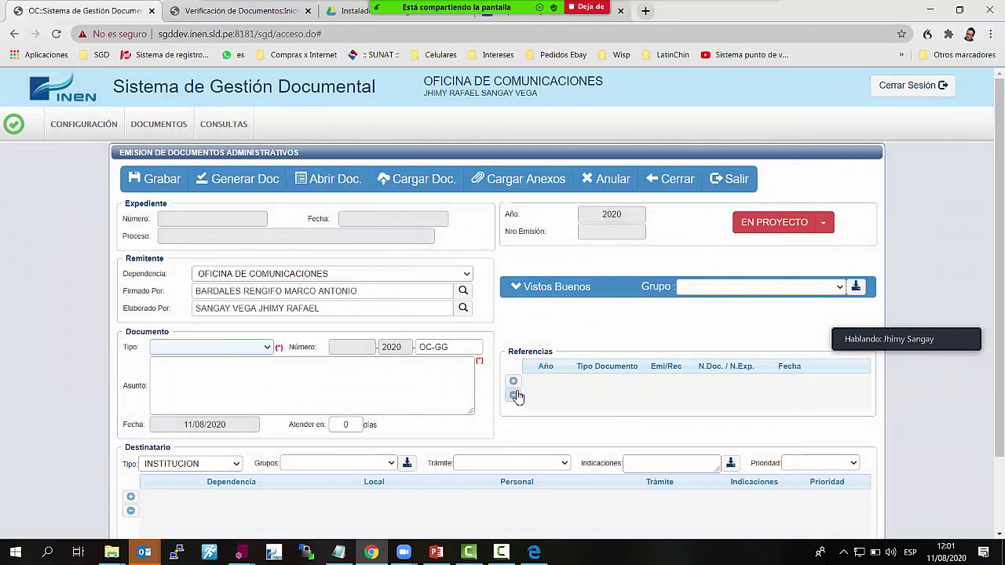
left_click(513, 380)
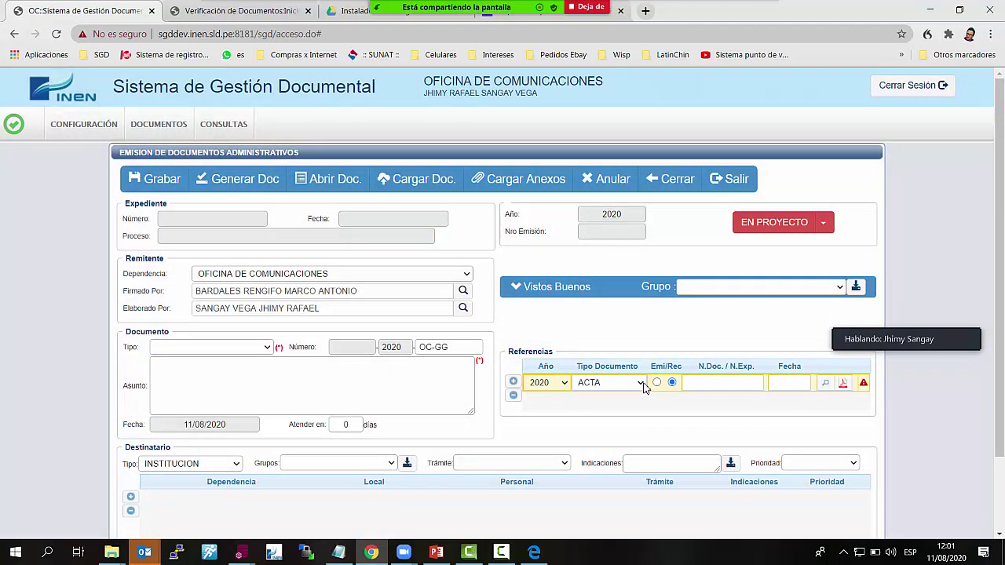
left_click(642, 385)
left_click(735, 382)
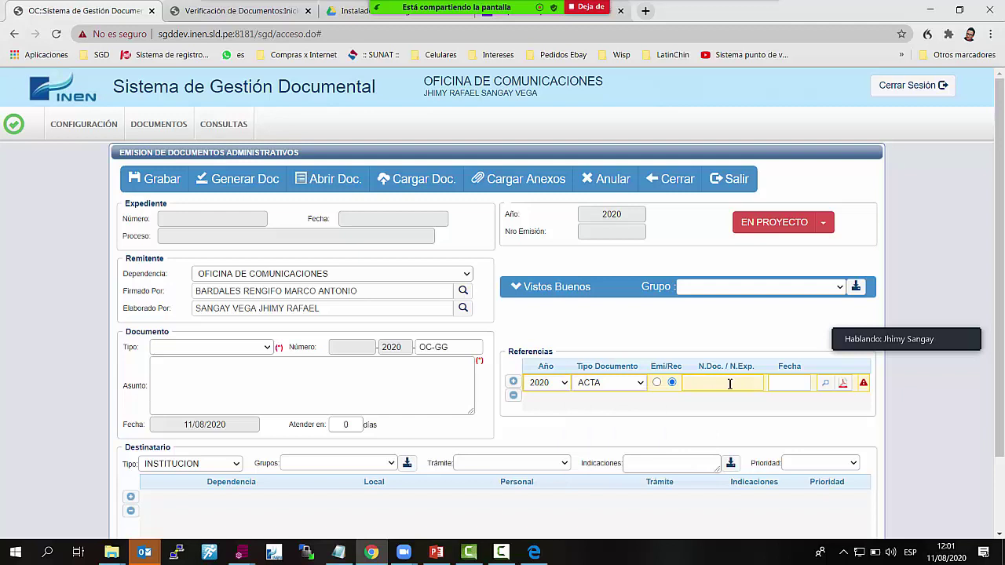
left_click(268, 348)
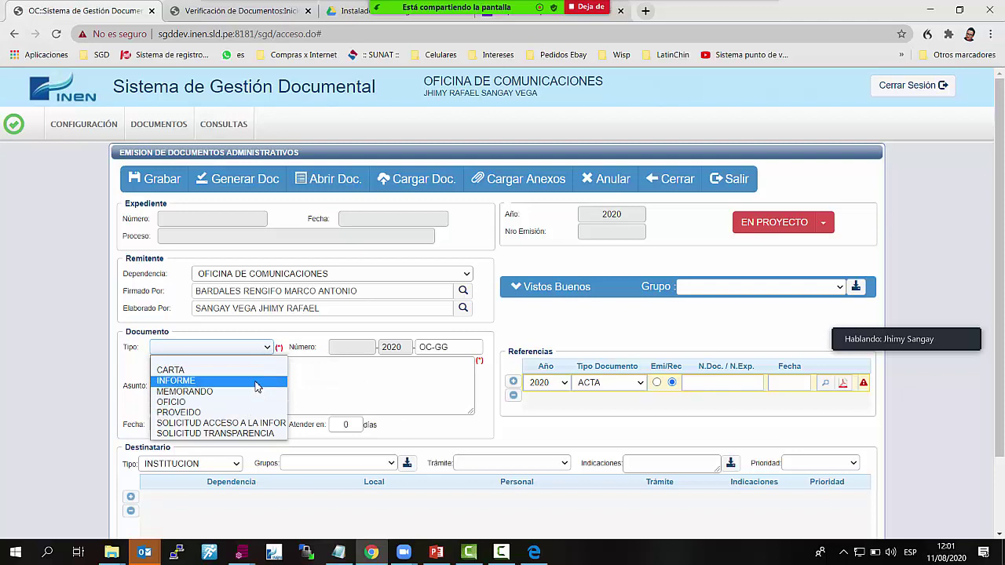
left_click(721, 388)
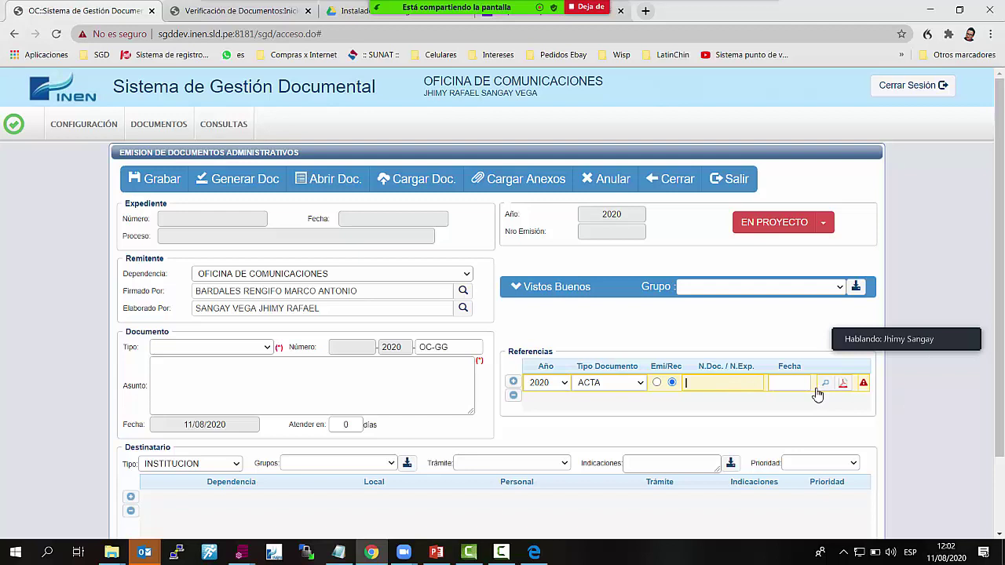
Discard the unsaved new document and show the list of available units
left_click(545, 185)
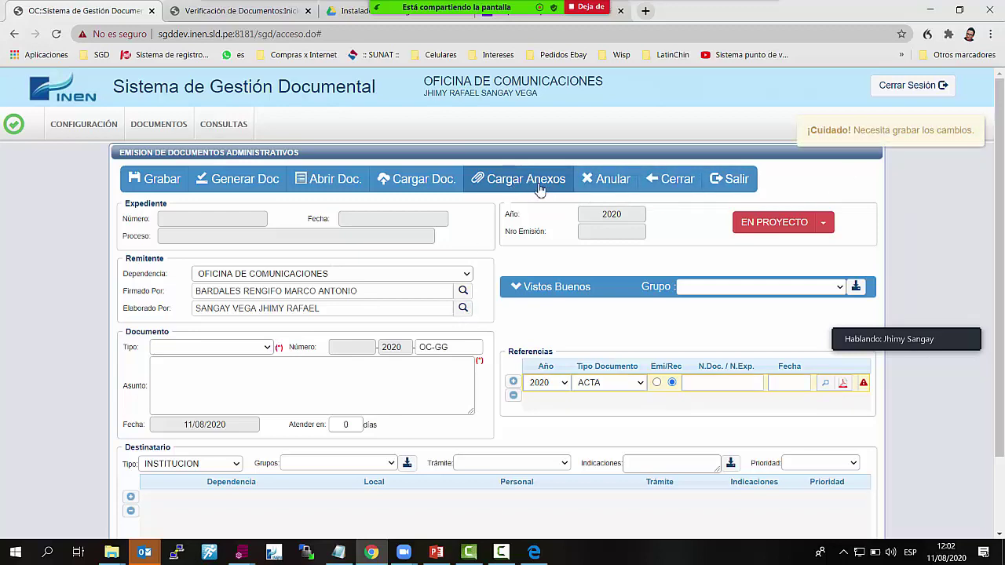
left_click(679, 180)
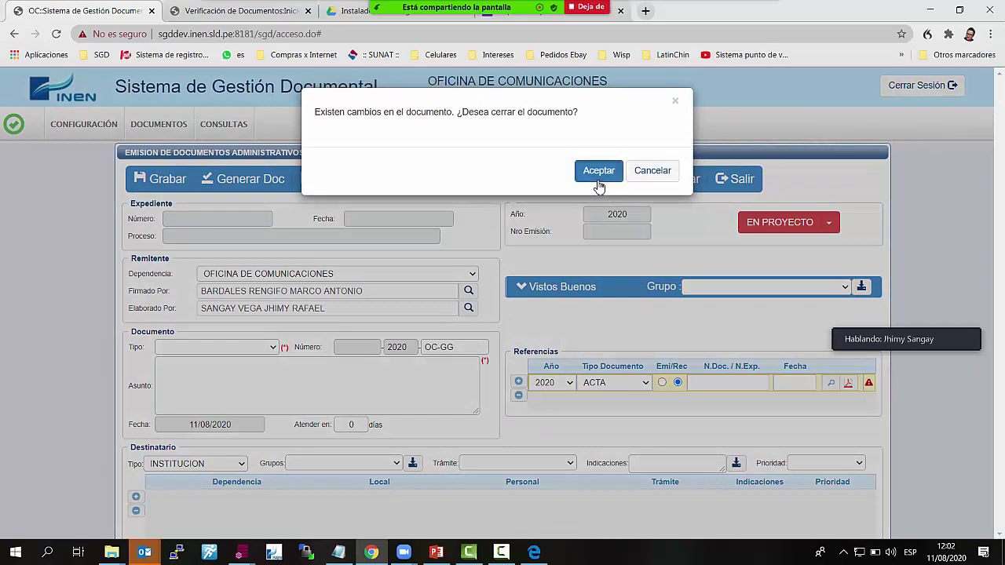
left_click(599, 169)
left_click(590, 85)
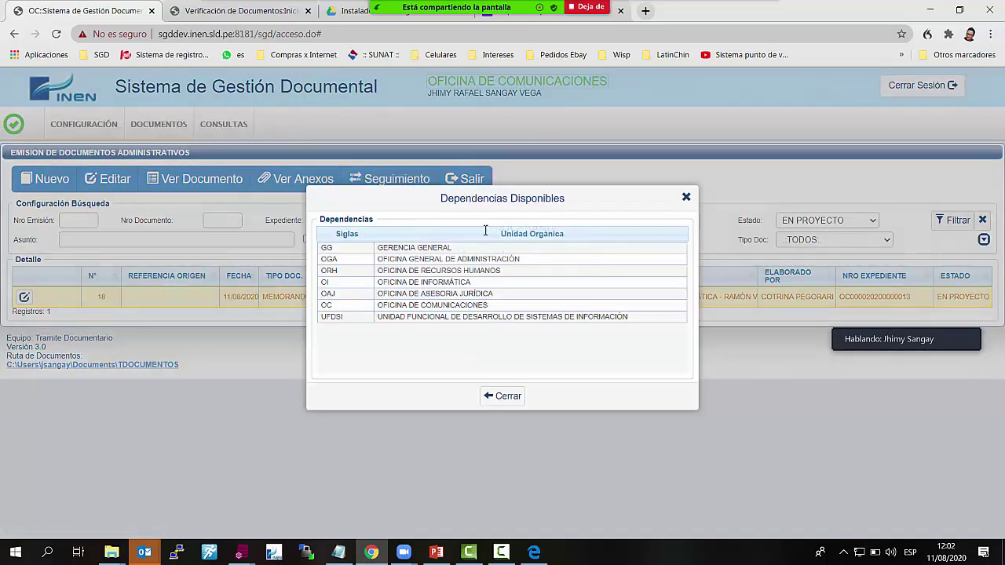
Switch to OFICINA DE INFORMÁTICA and open the unread memorandum's reception record
left_click(484, 285)
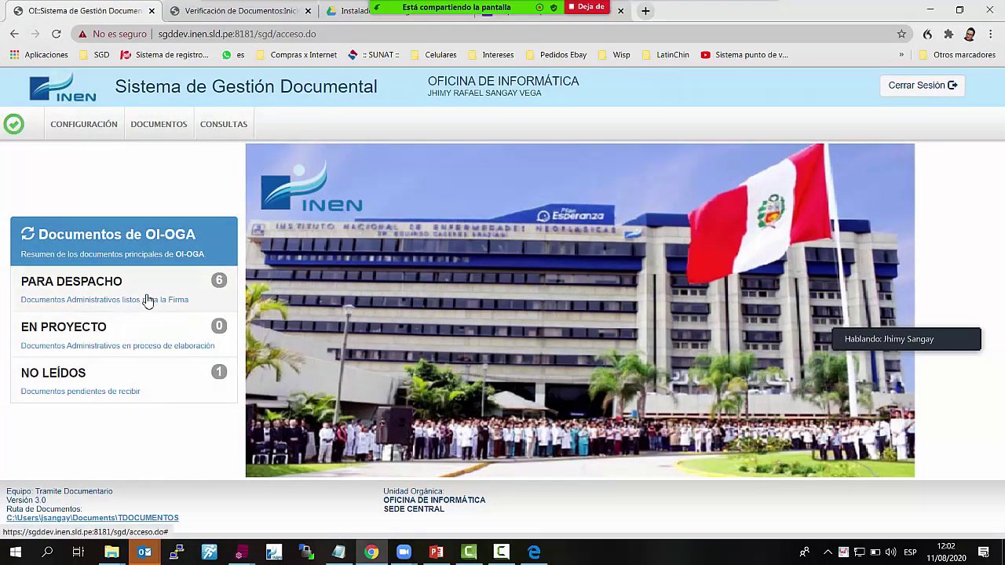
left_click(136, 383)
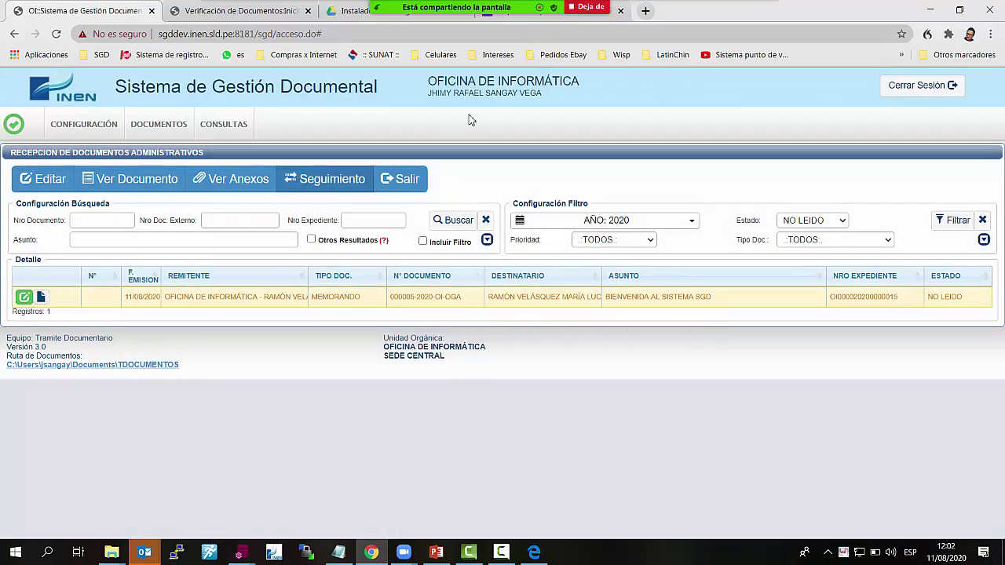
left_click(32, 299)
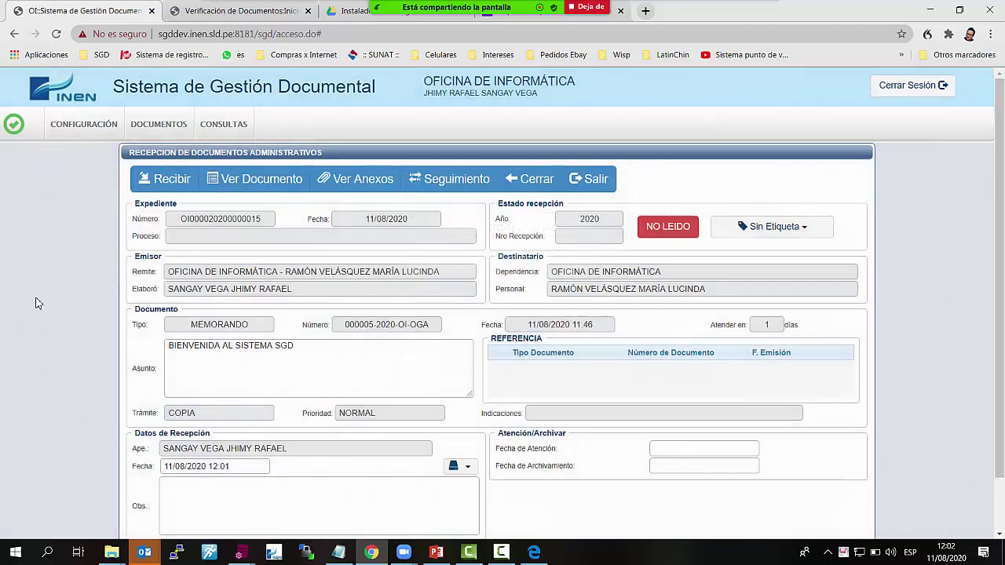
scroll(587, 373, "down", 1)
scroll(583, 380, "up", 1)
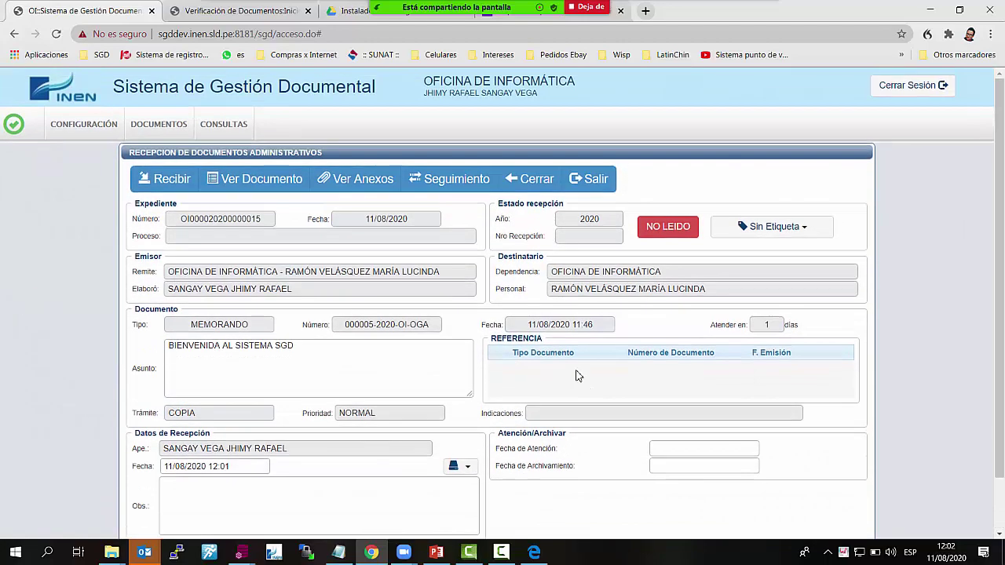
Receive the memorandum as 'Recepción de Documento Digital', save, and start a response
left_click(172, 181)
left_click(599, 175)
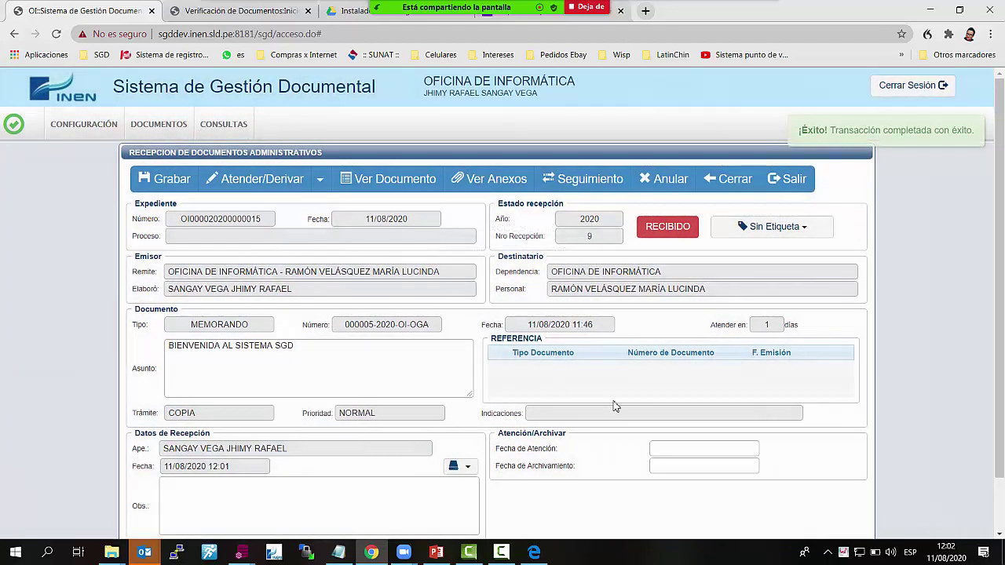
scroll(598, 416, "down", 1)
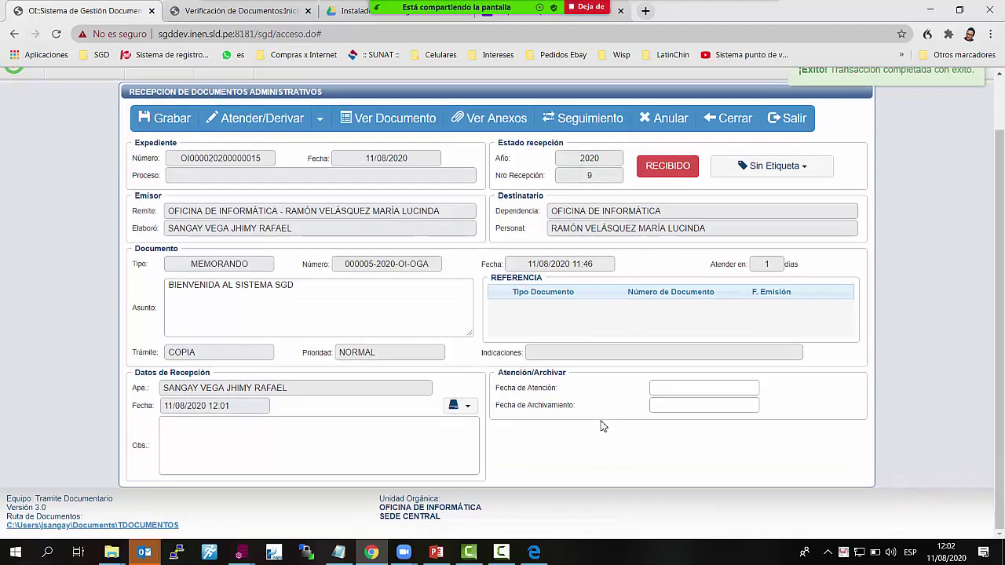
left_click(453, 409)
left_click(554, 425)
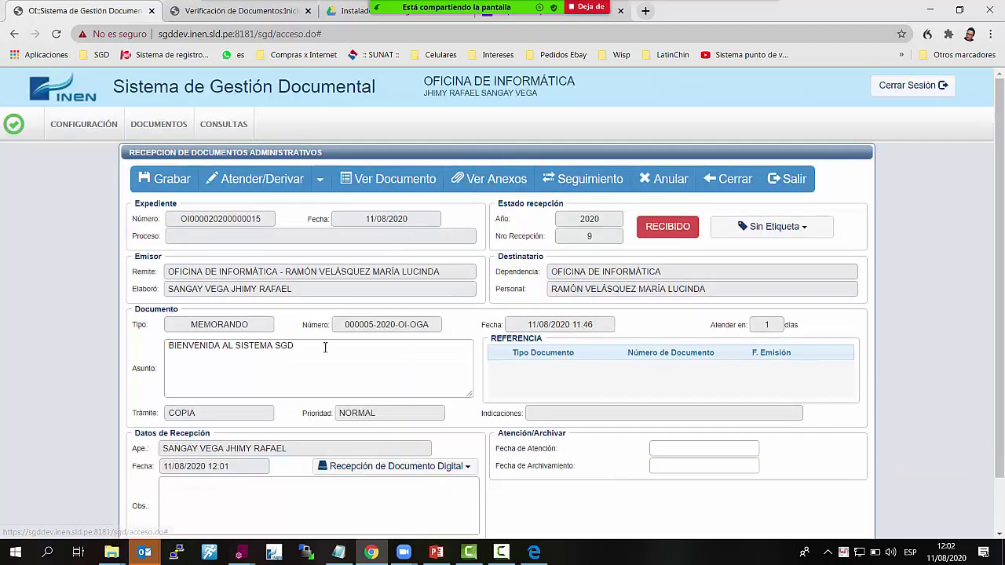
left_click(165, 184)
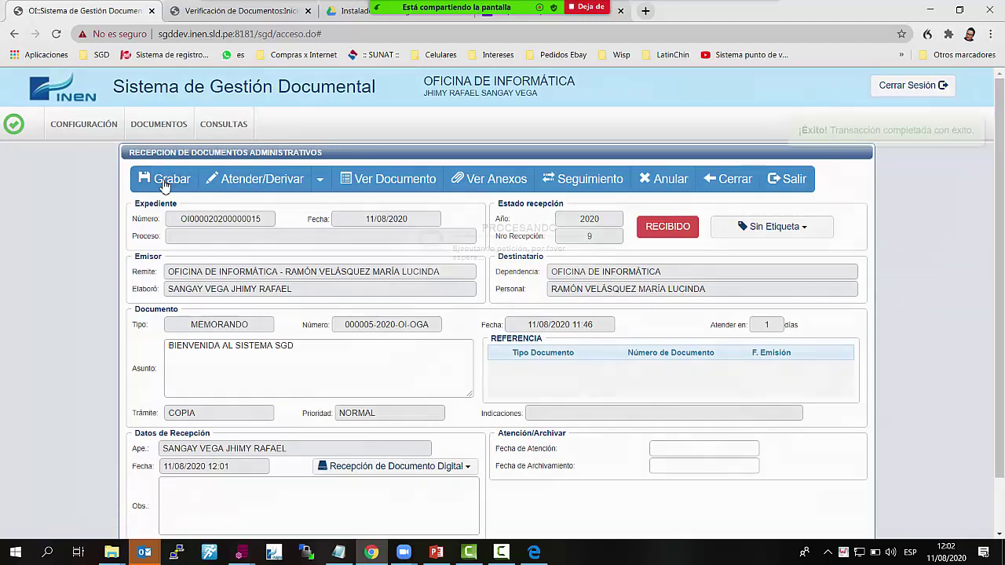
left_click(280, 181)
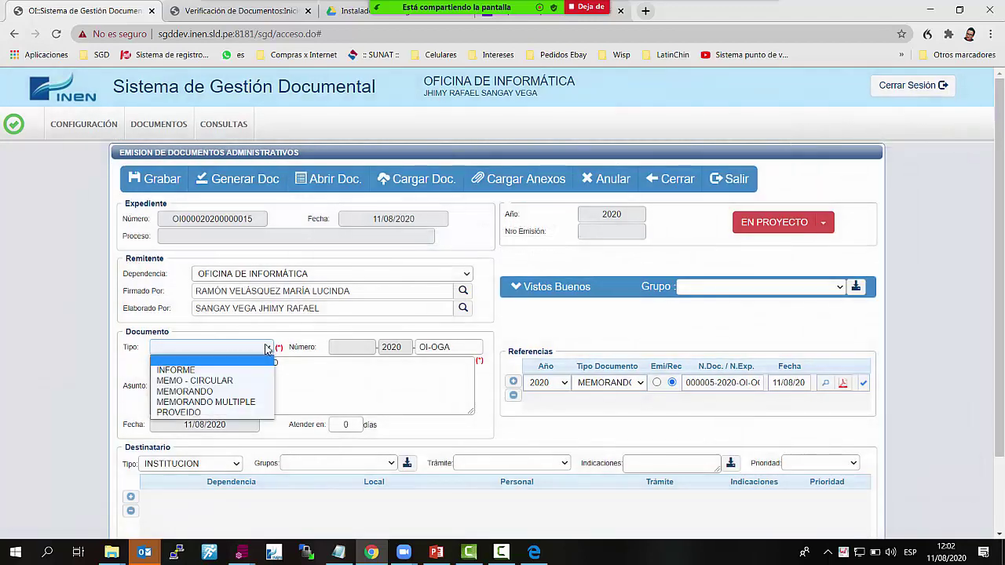
Make the reply an INFORME, add a recipient row, and show the recipient office list
left_click(265, 348)
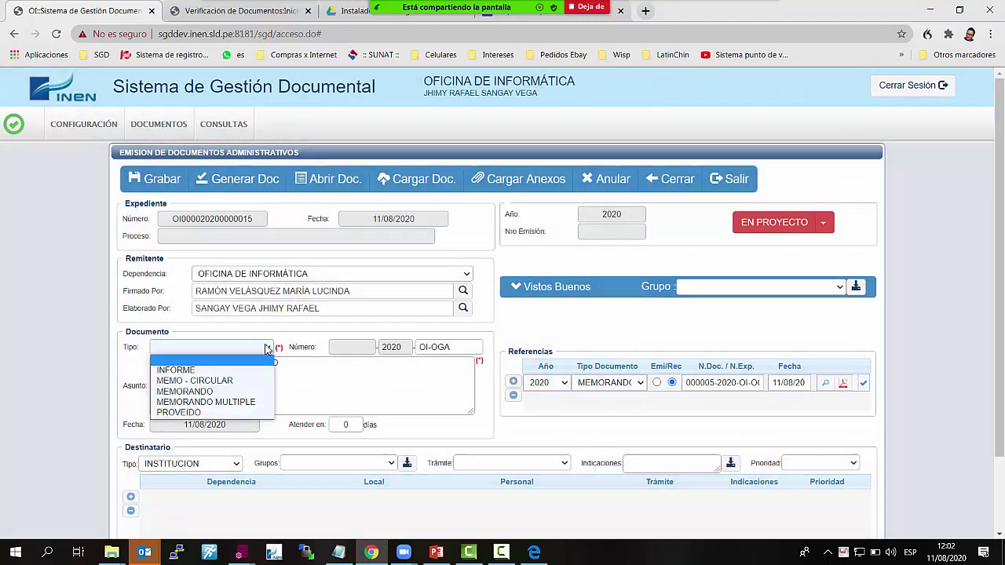
left_click(237, 373)
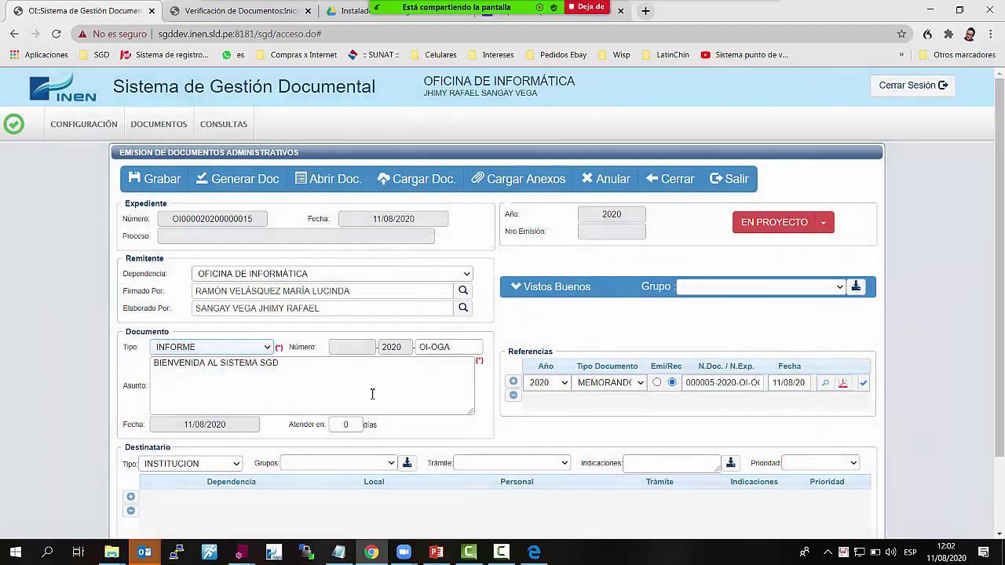
scroll(372, 393, "down", 2)
left_click(130, 406)
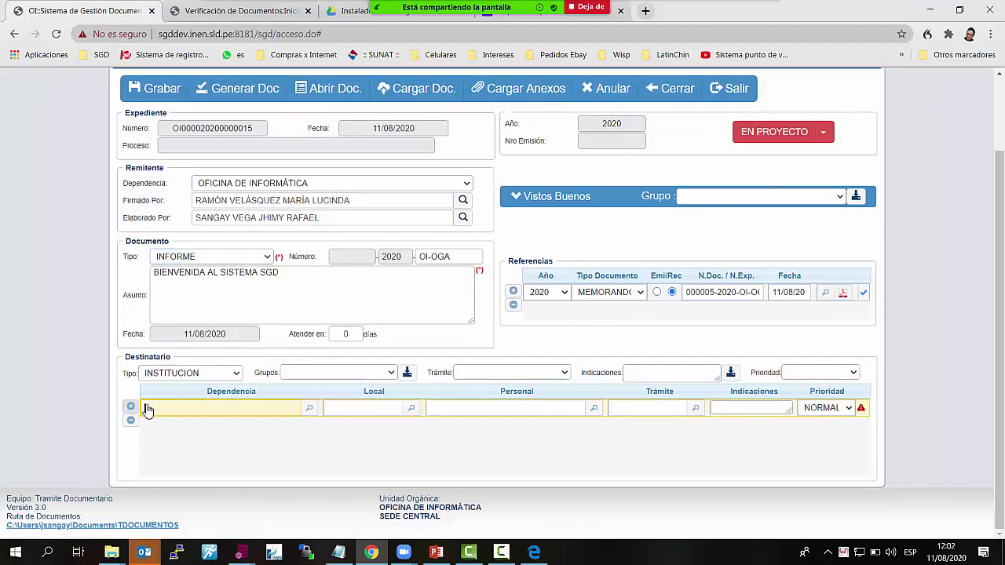
left_click(308, 406)
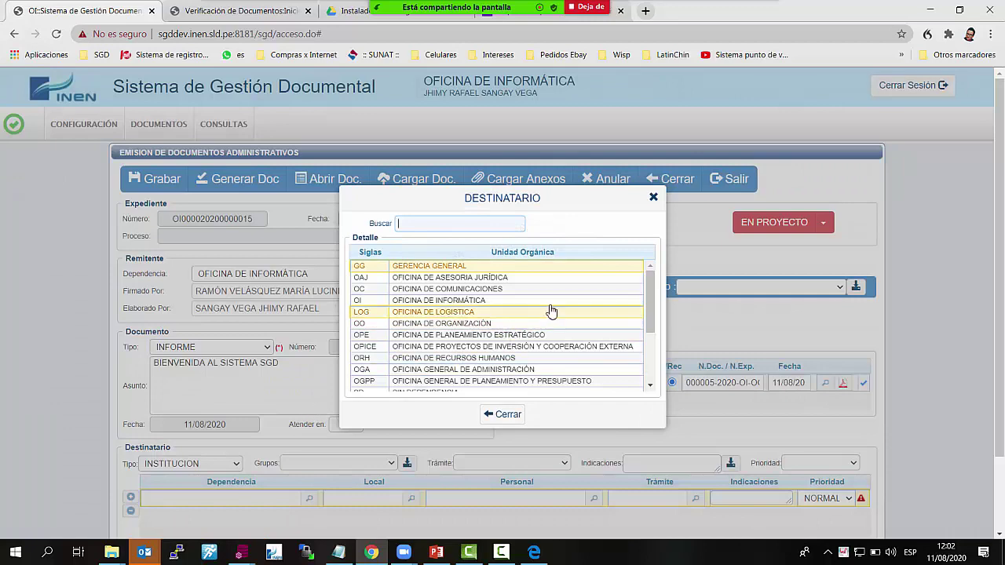
Choose UFDSI as recipient, generate the document, and save the INFORME as emission 22
scroll(628, 361, "down", 3)
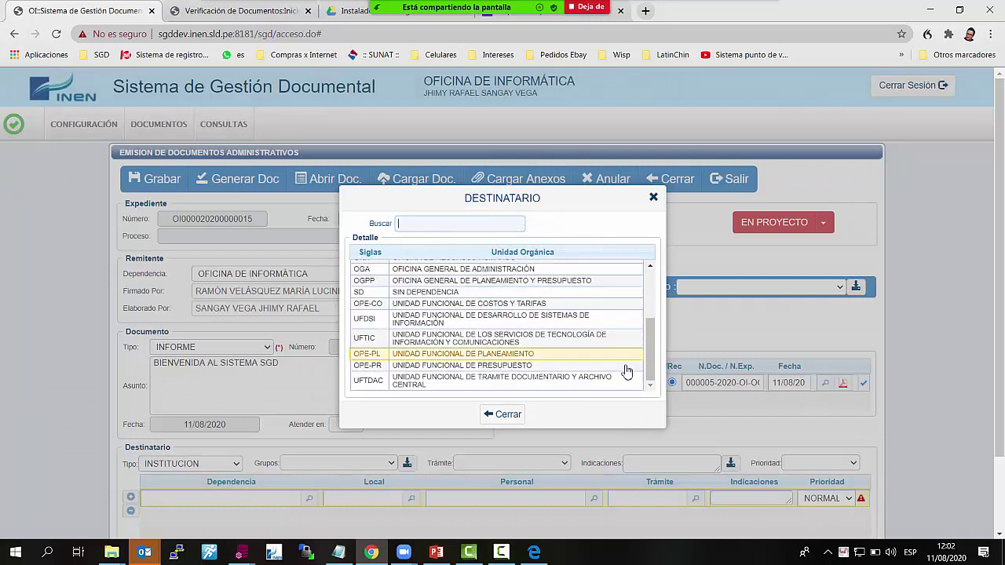
scroll(626, 370, "down", 1)
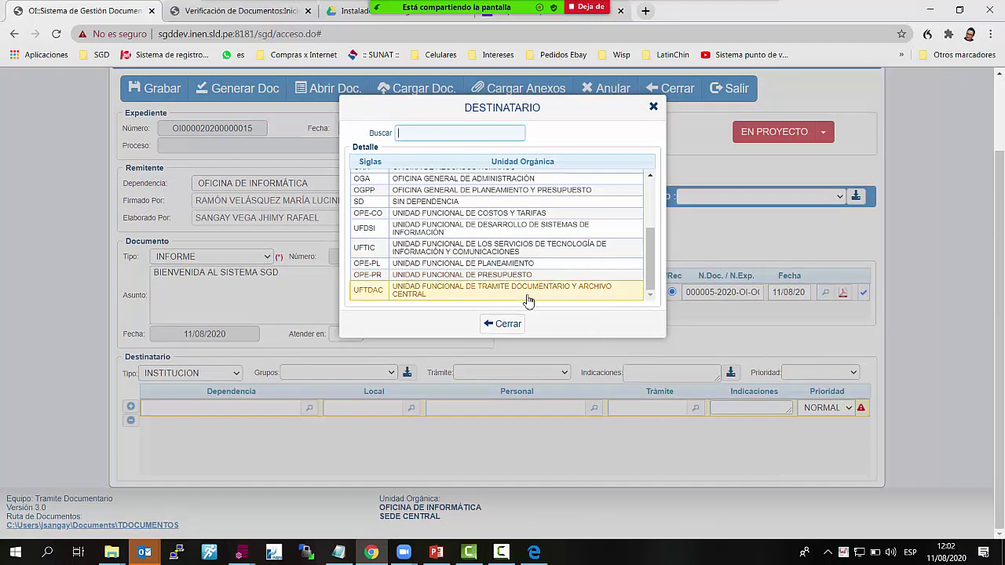
scroll(529, 301, "up", 1)
scroll(557, 279, "up", 1)
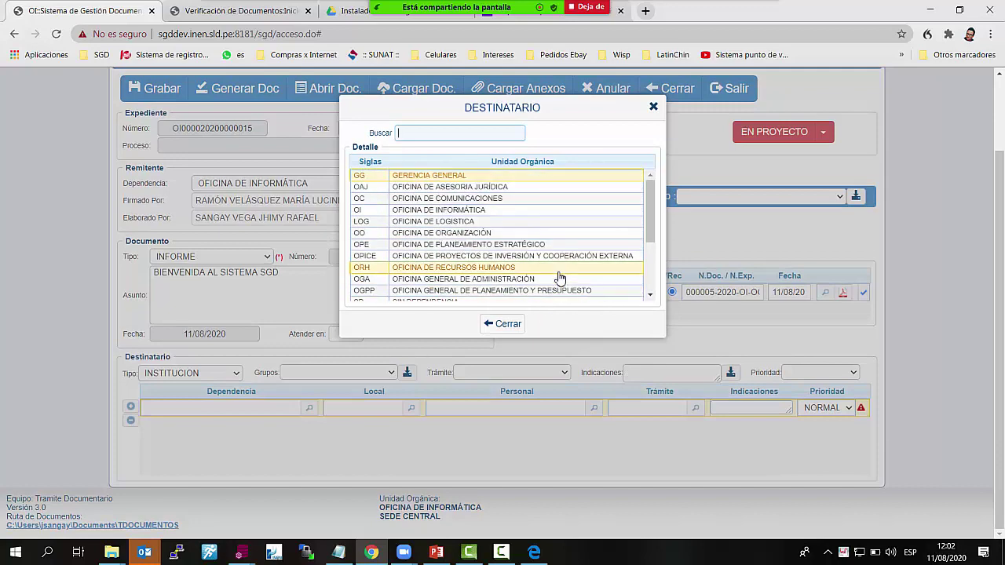
scroll(555, 278, "up", 1)
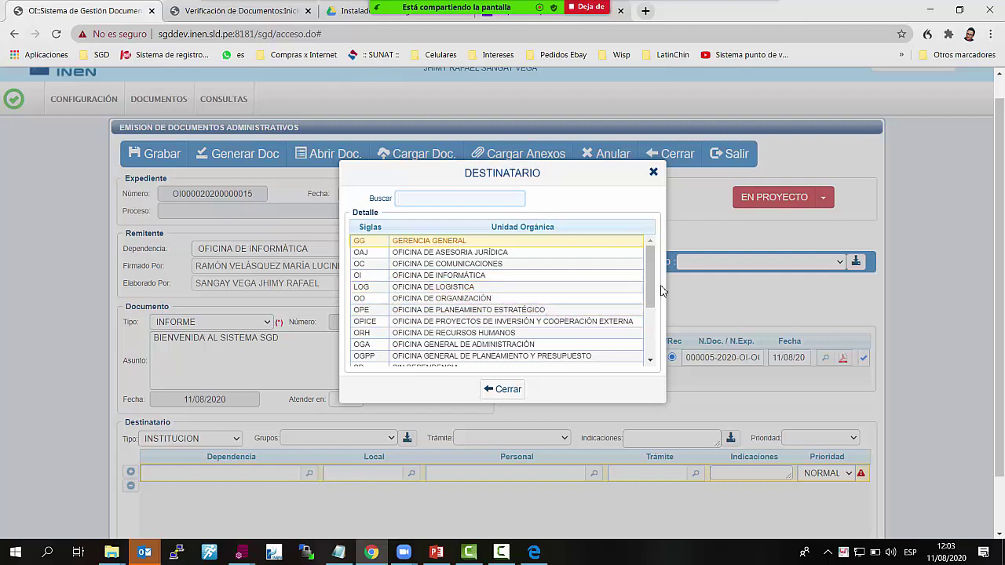
left_click_drag(655, 277, 650, 308)
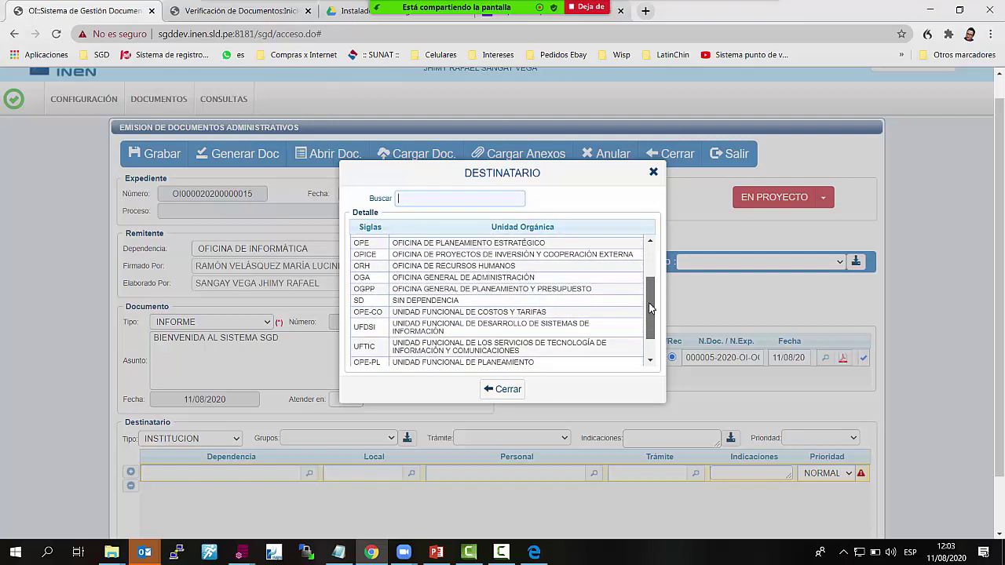
left_click(471, 328)
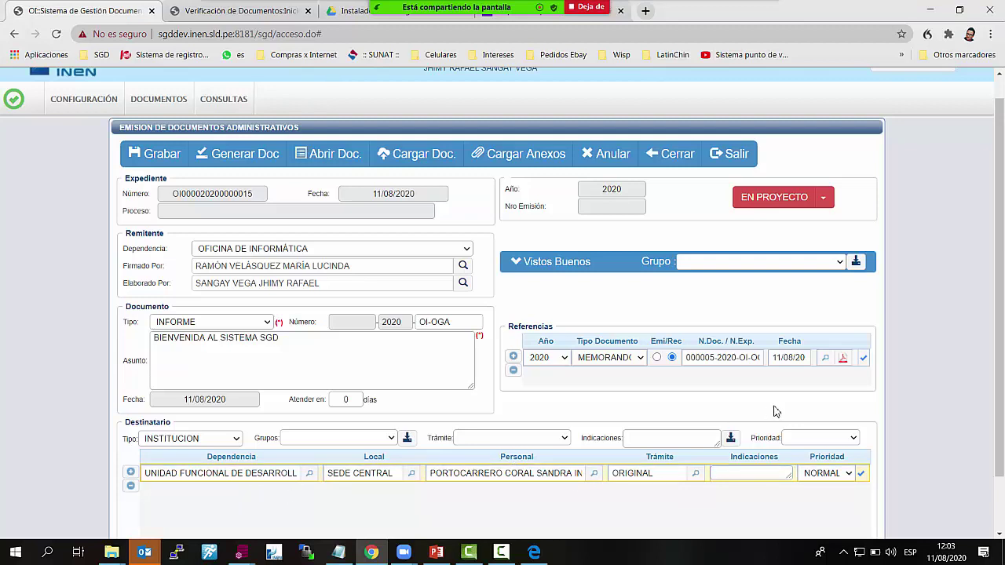
left_click(253, 167)
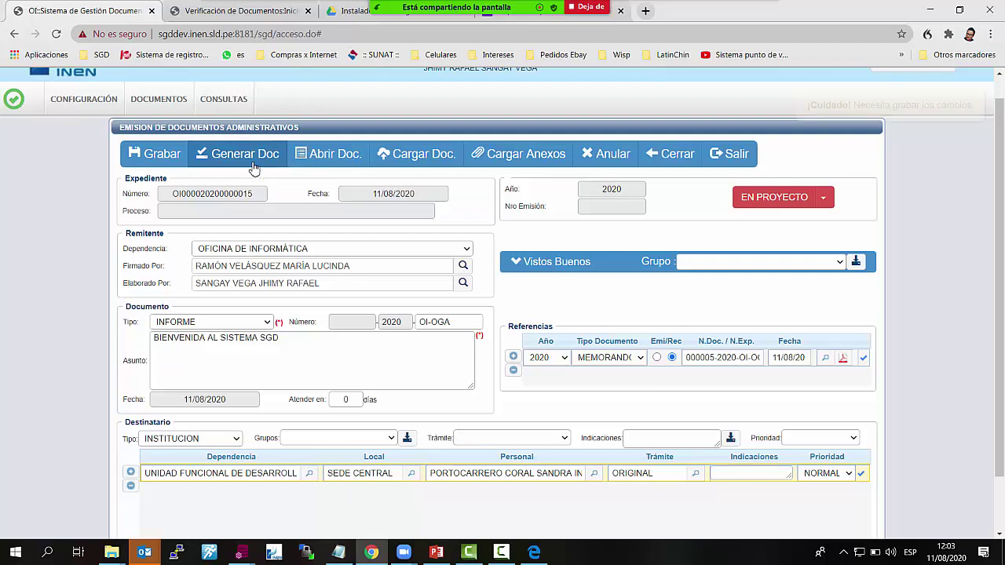
left_click(167, 162)
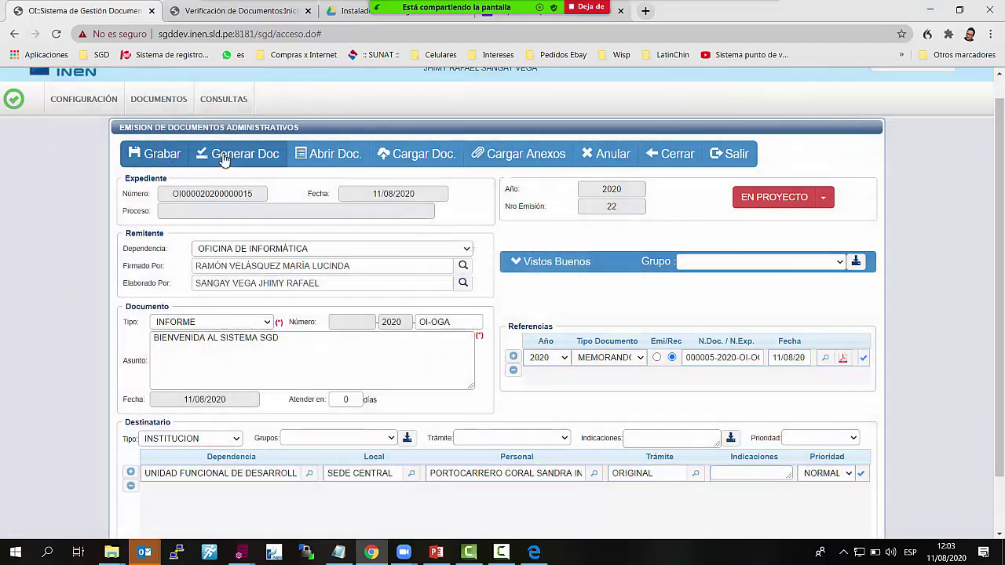
Write 'Estimada Ing. Por favor atender', export as INFORME-R22-2020-OI-OGA.pdf, and close Word
left_click(223, 157)
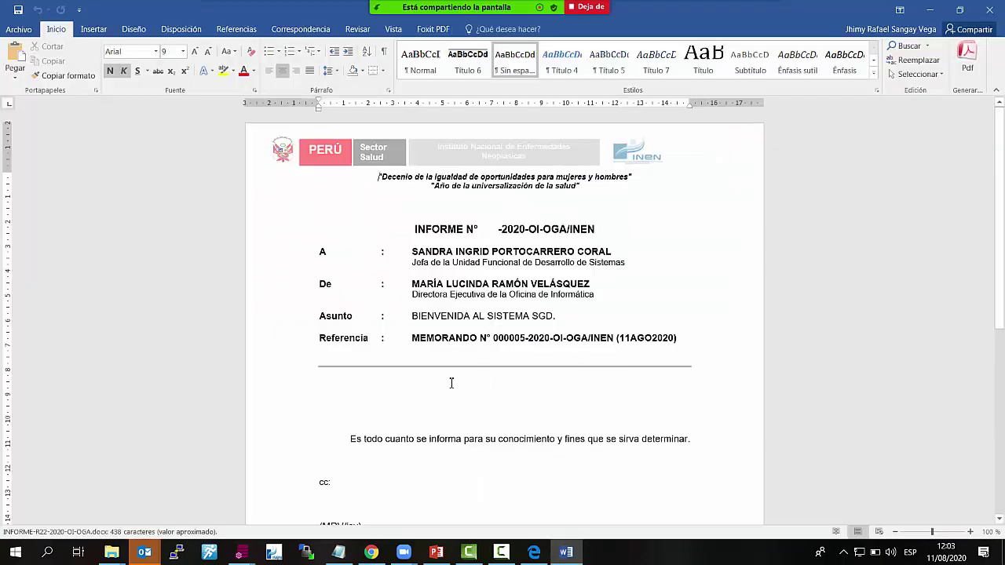
type("Estimada Ing. Por favor atender")
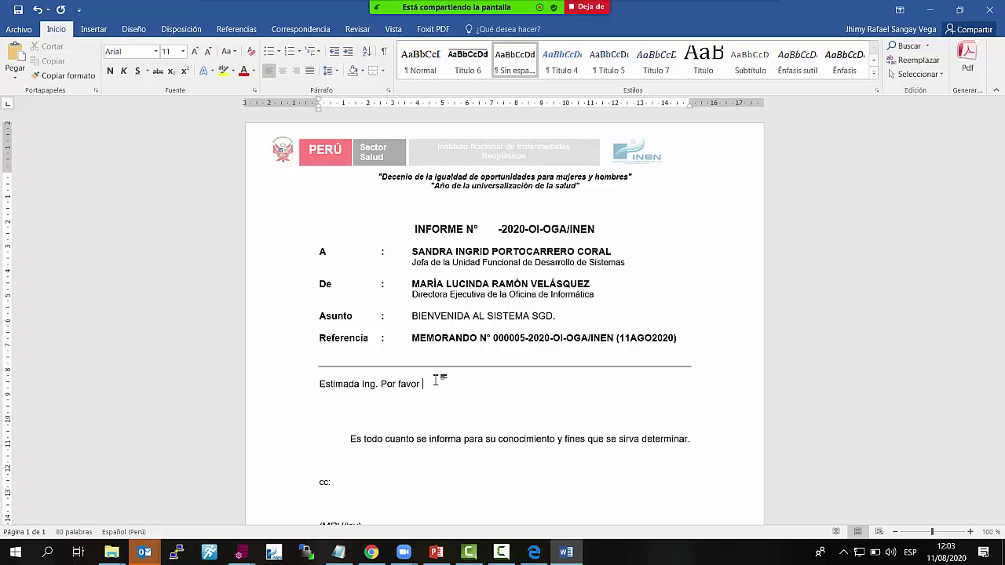
left_click(19, 32)
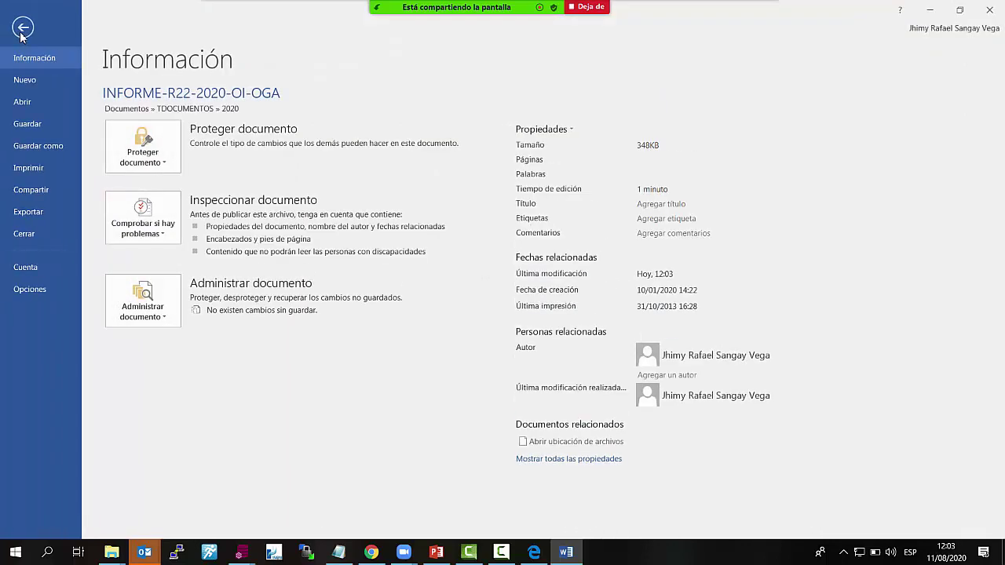
left_click(50, 147)
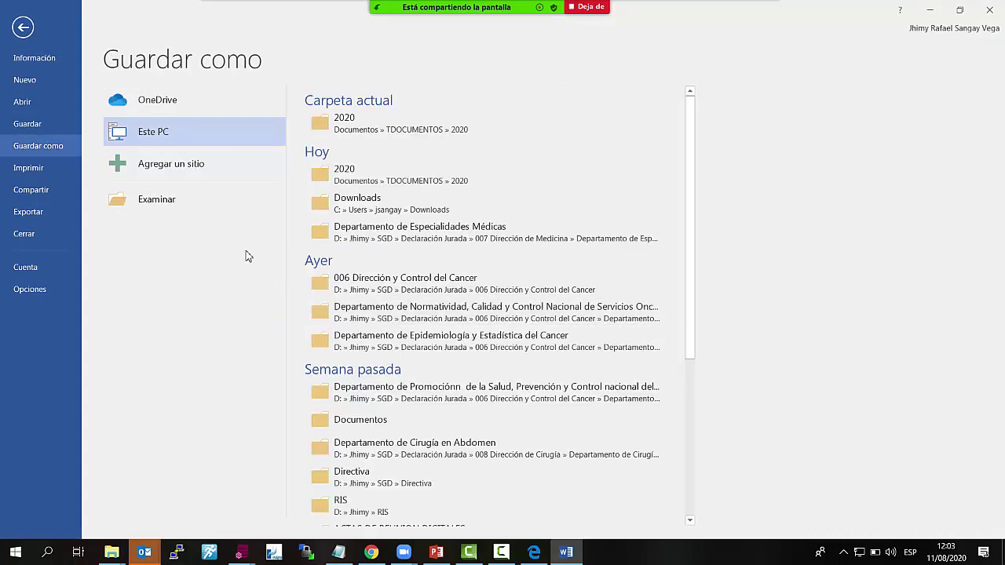
left_click(190, 211)
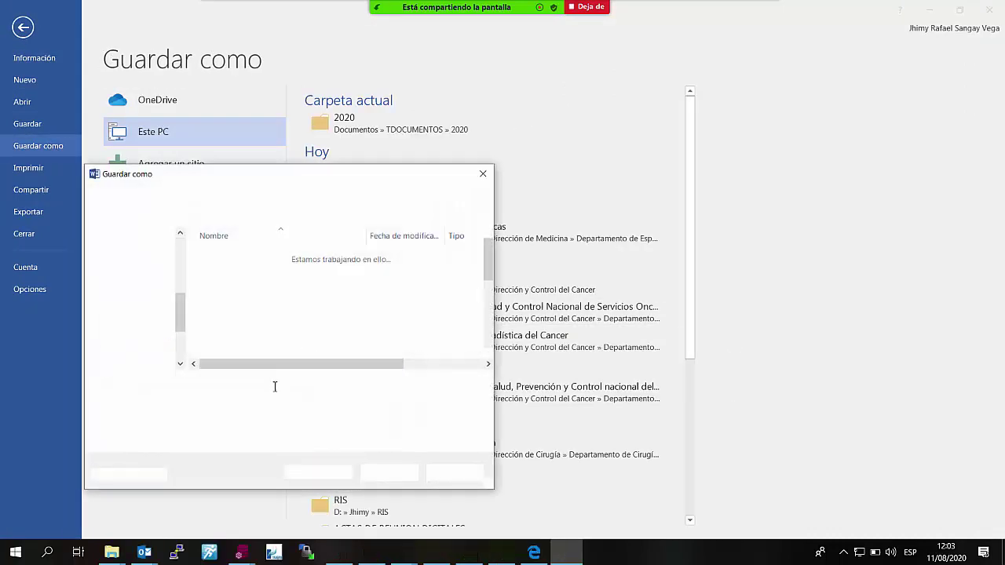
left_click(334, 402)
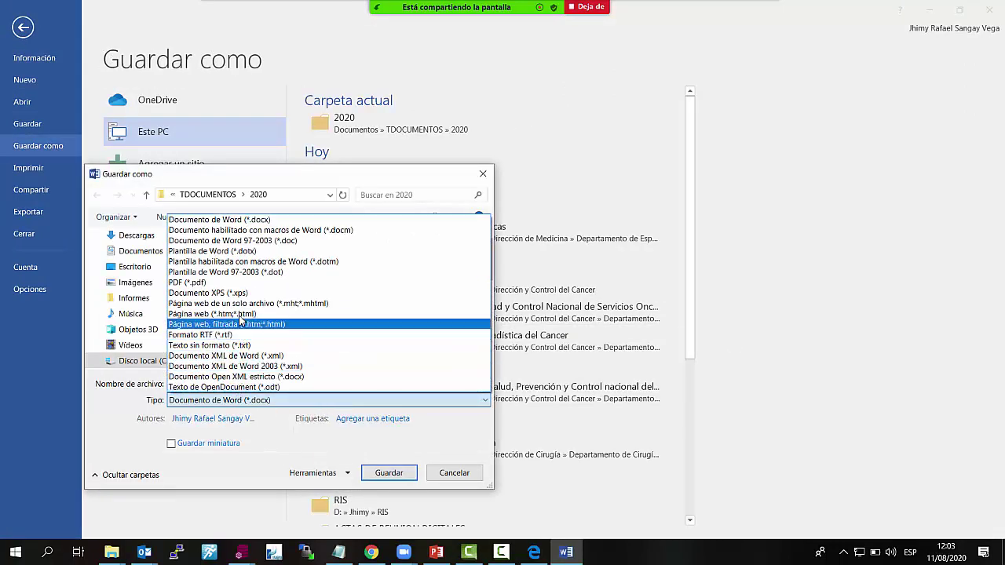
left_click(236, 282)
left_click(387, 507)
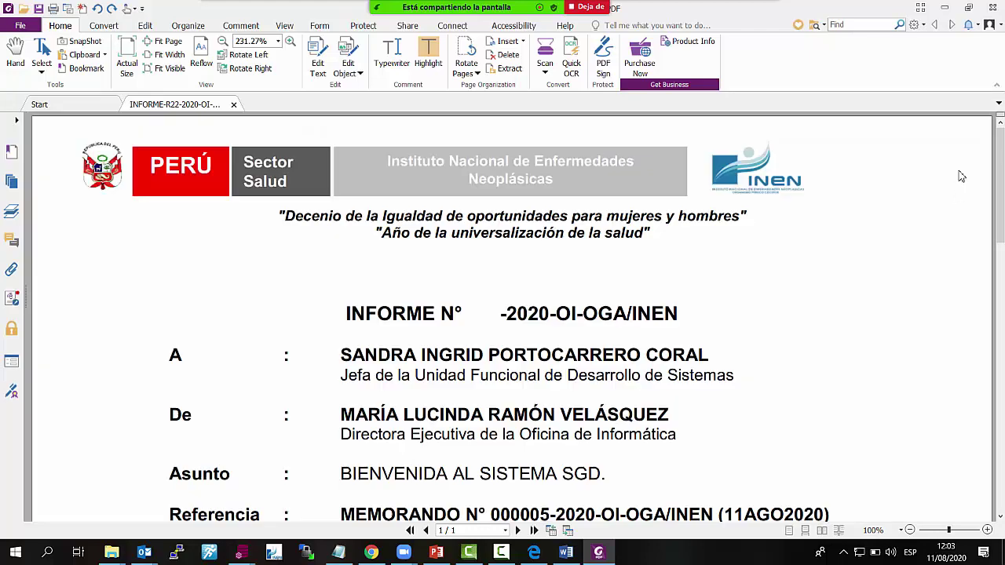
left_click(992, 7)
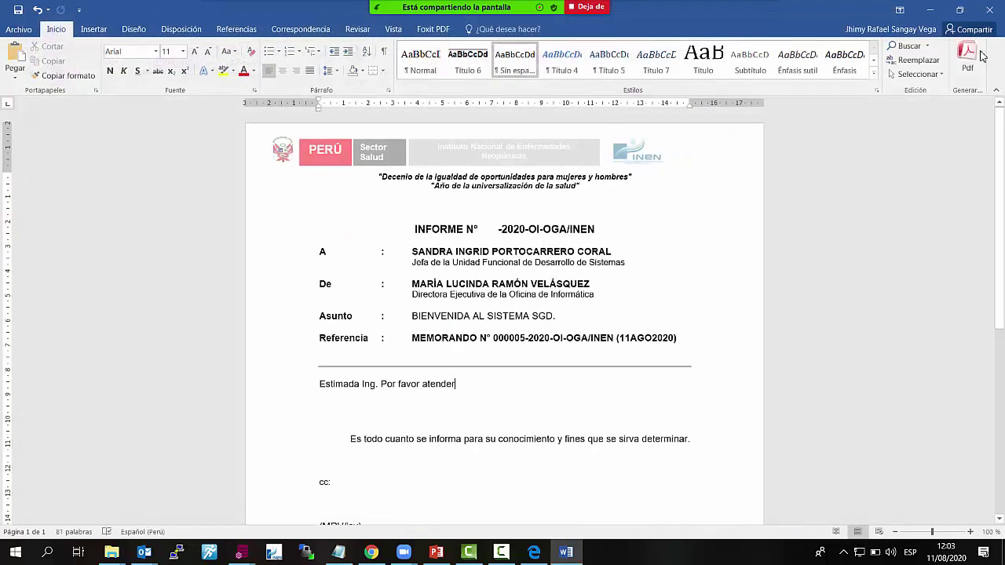
left_click(989, 9)
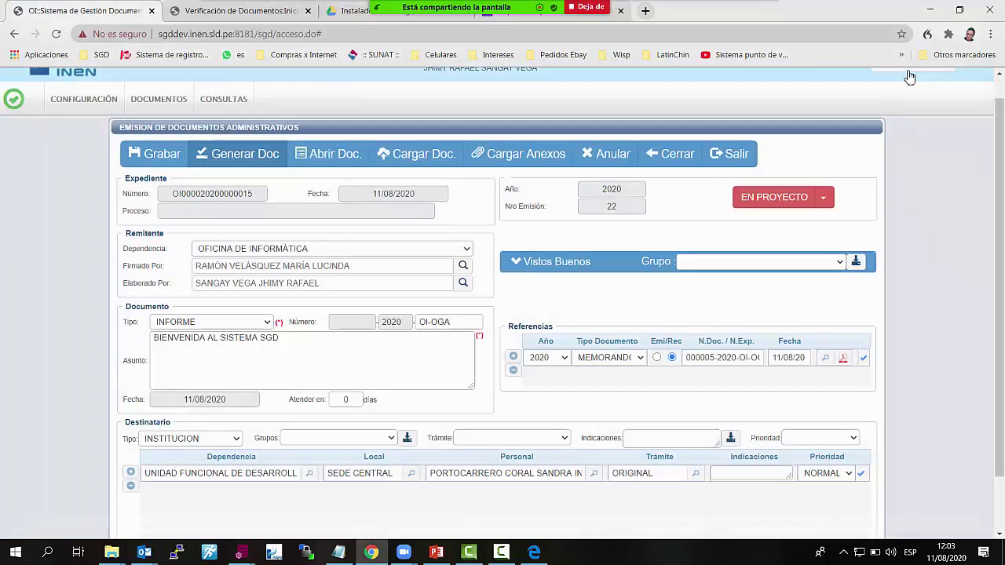
Upload the INFORME, attach GUIA DE USUARIO PARA EL REPRESENTANTE.pdf as annex, and tick Req. Firmar
left_click(428, 156)
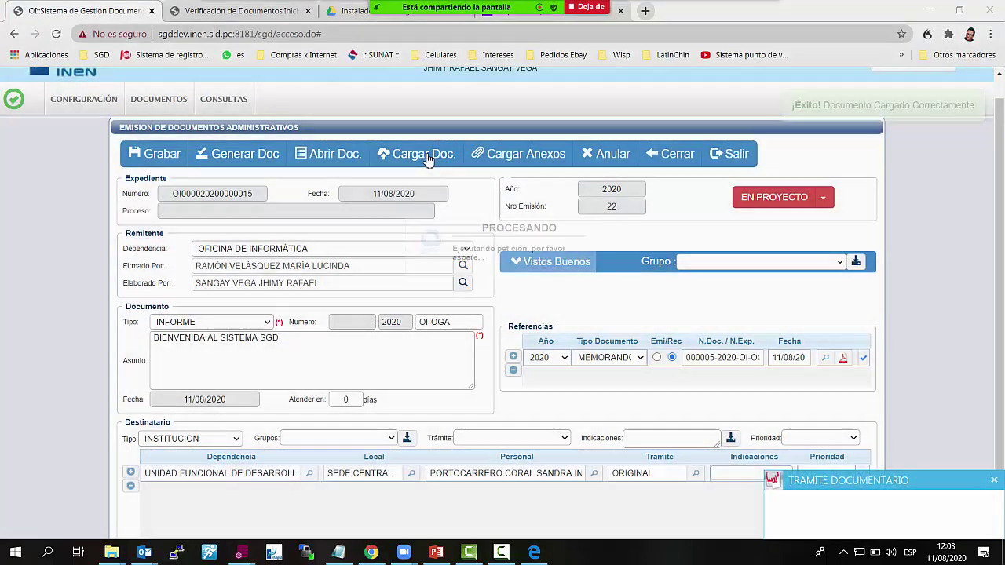
left_click(523, 161)
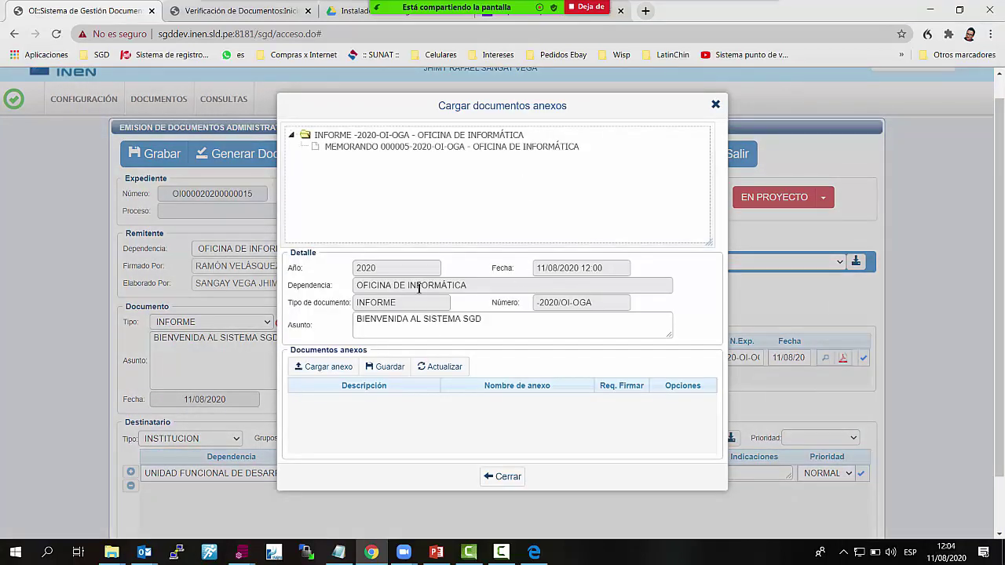
left_click(331, 369)
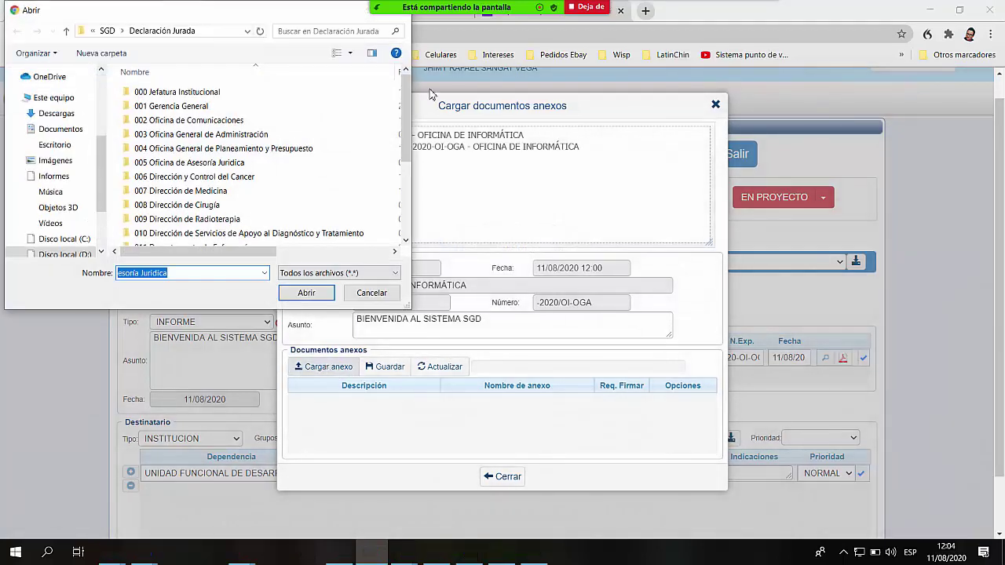
left_click_drag(408, 98, 417, 173)
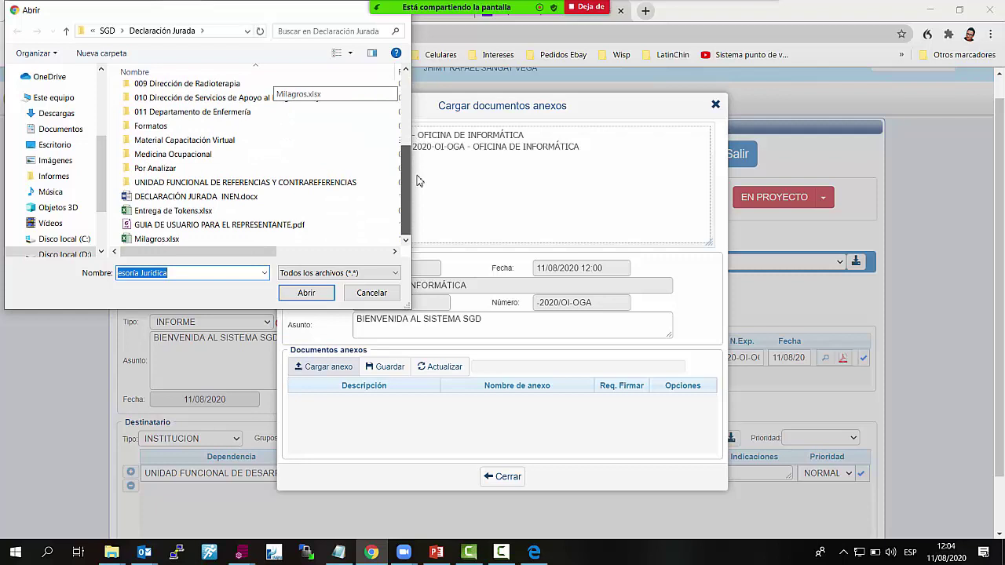
left_click(248, 227)
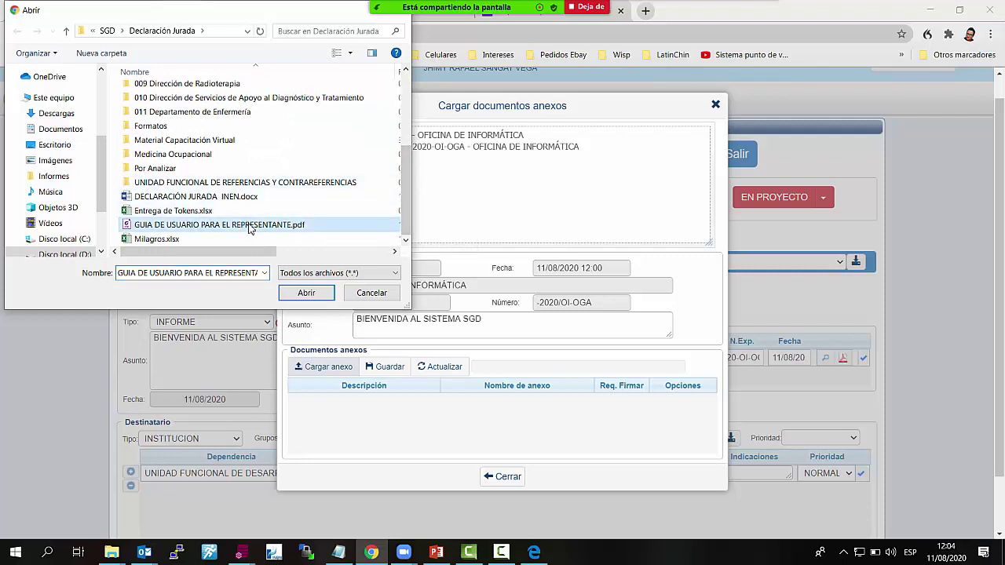
left_click(306, 294)
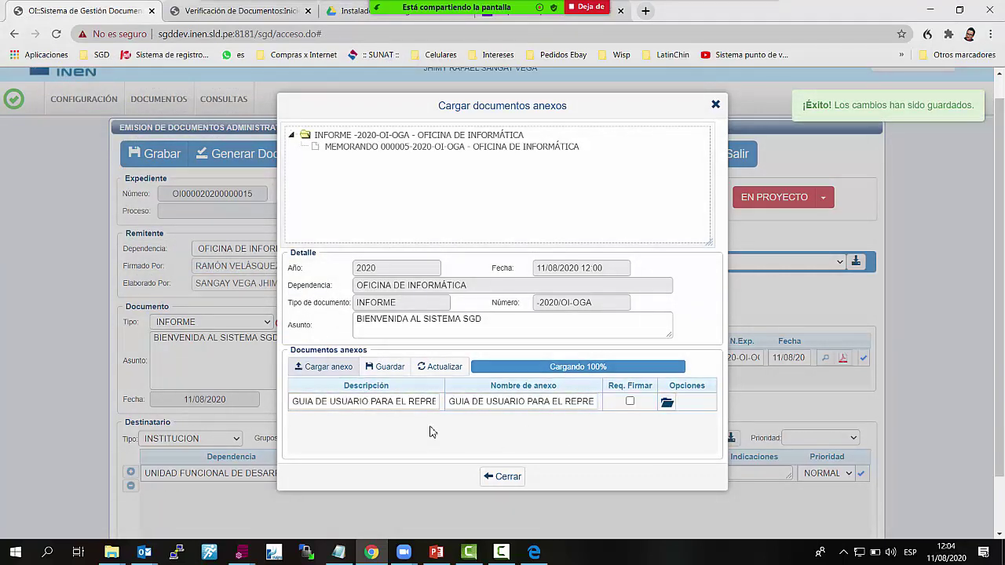
left_click(388, 373)
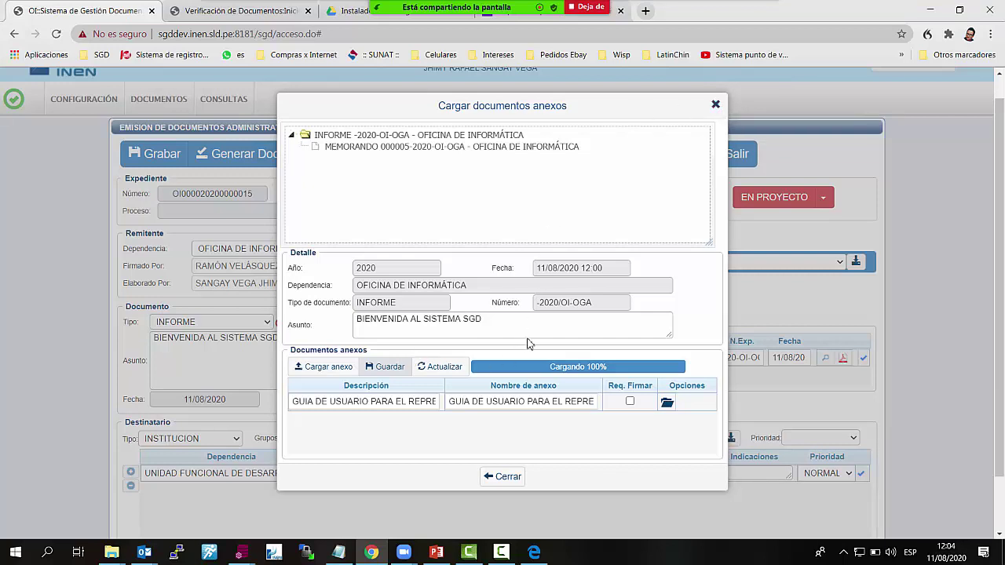
left_click(397, 401)
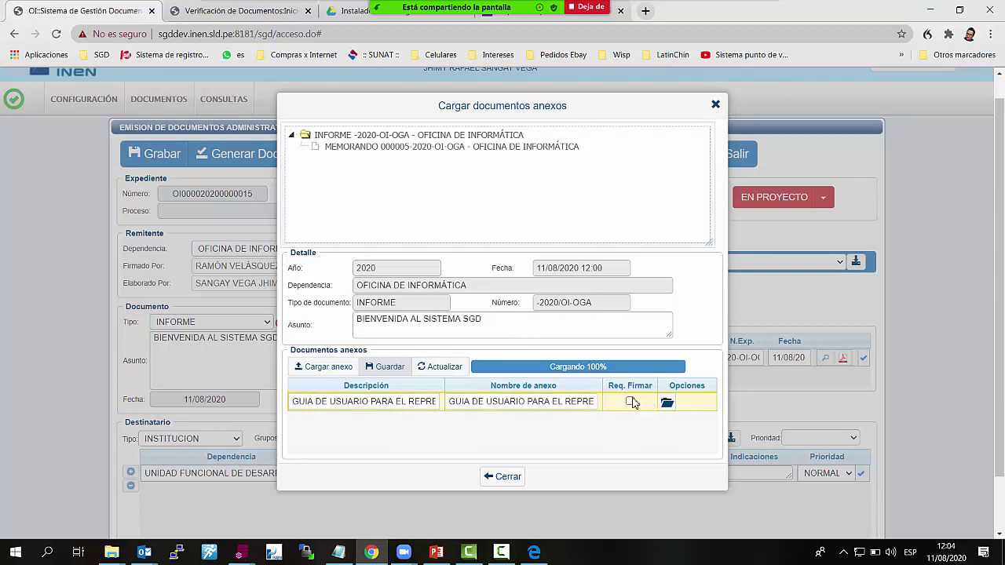
left_click(630, 400)
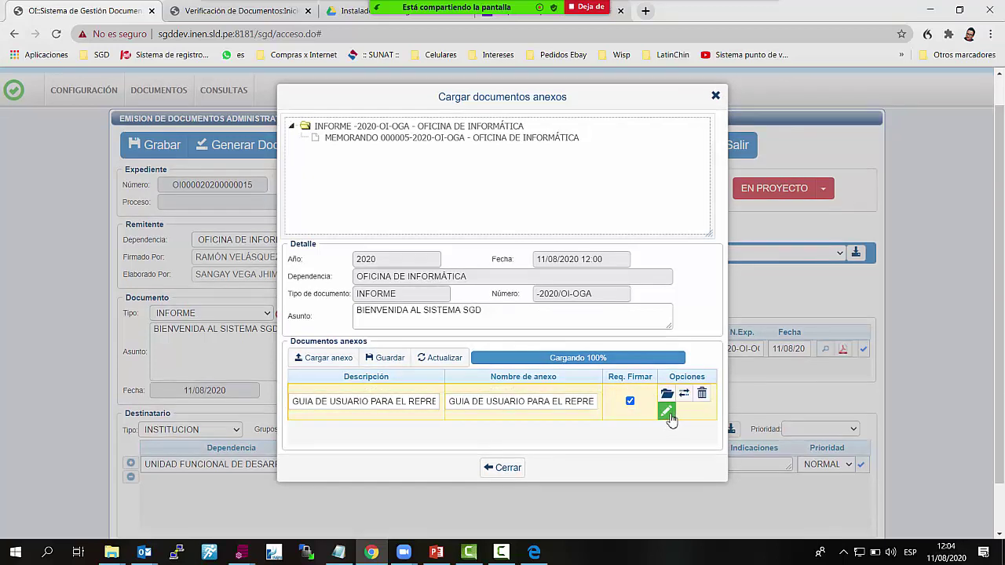
Sign the user guide annex in Firma ONPE using the second certificate and the key password
left_click(667, 413)
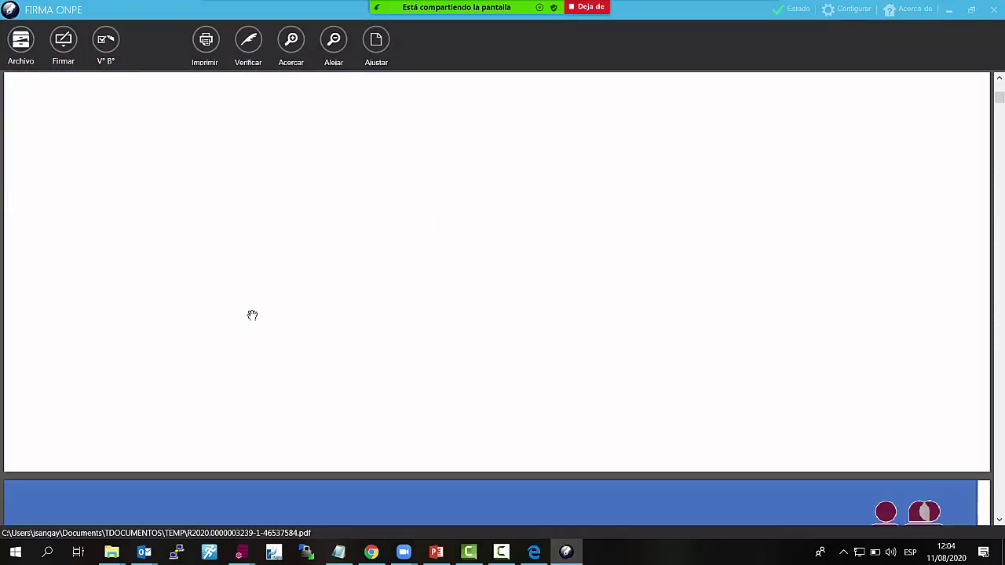
scroll(260, 315, "down", 6)
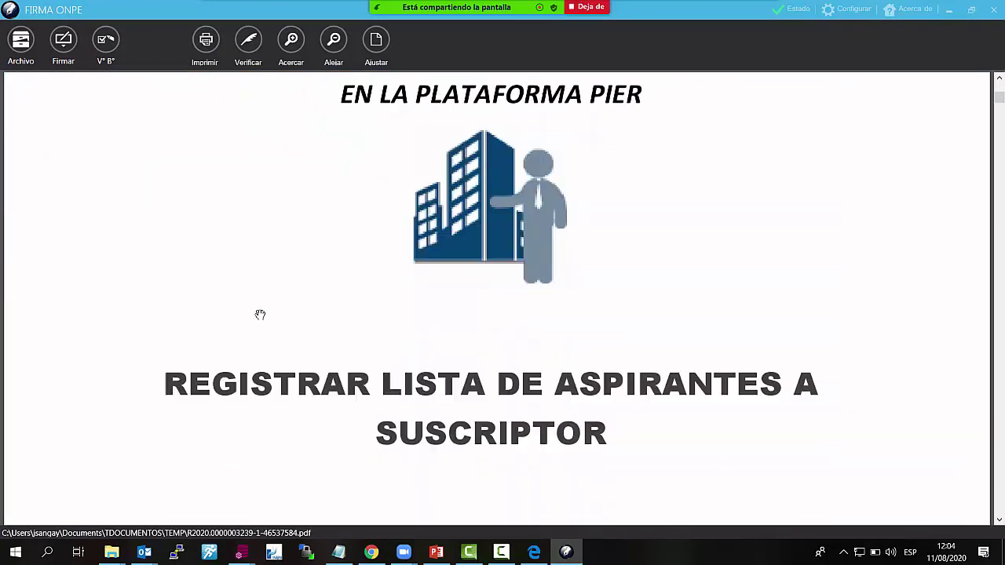
left_click(79, 48)
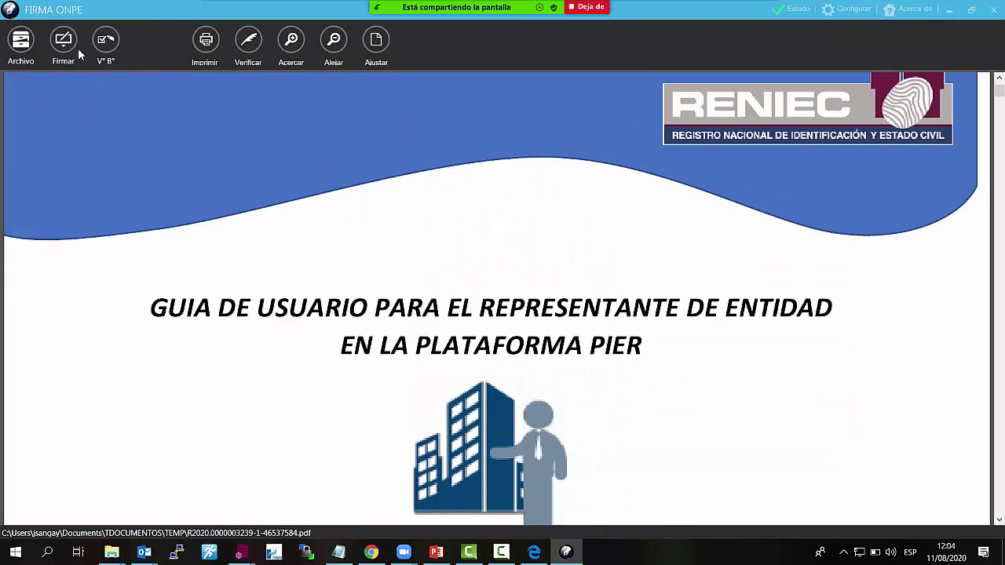
left_click(63, 55)
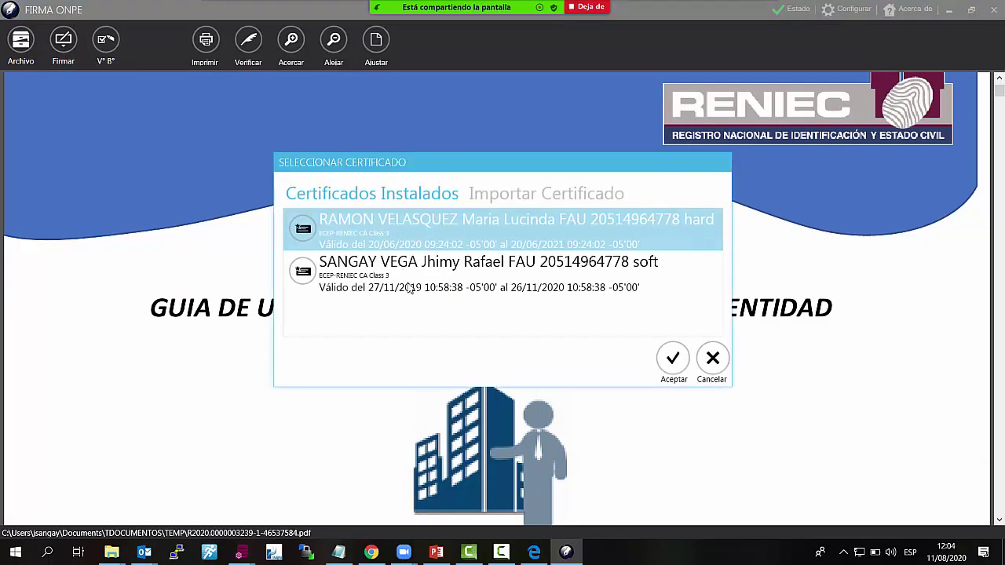
left_click(430, 287)
left_click(688, 371)
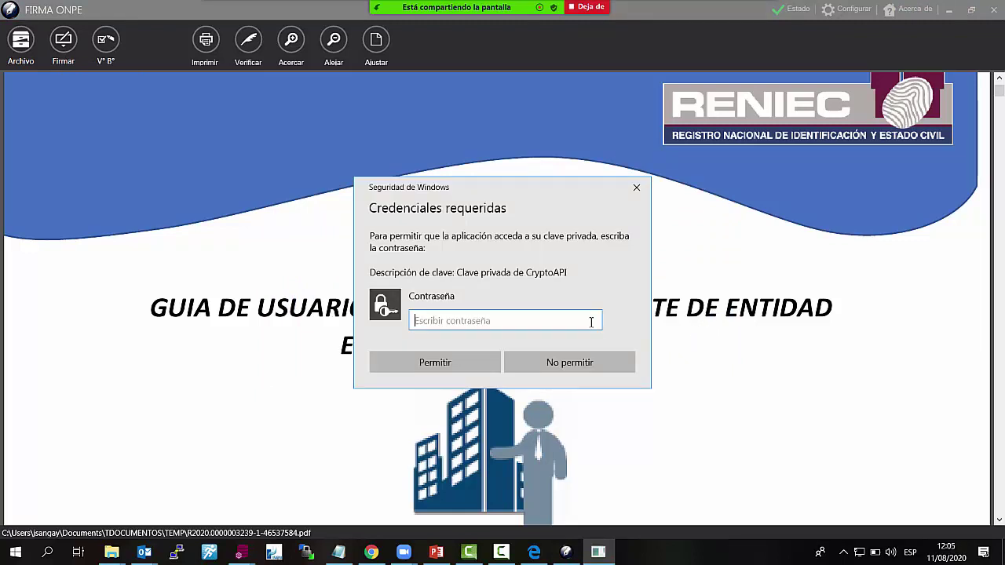
type("•")
key("Return")
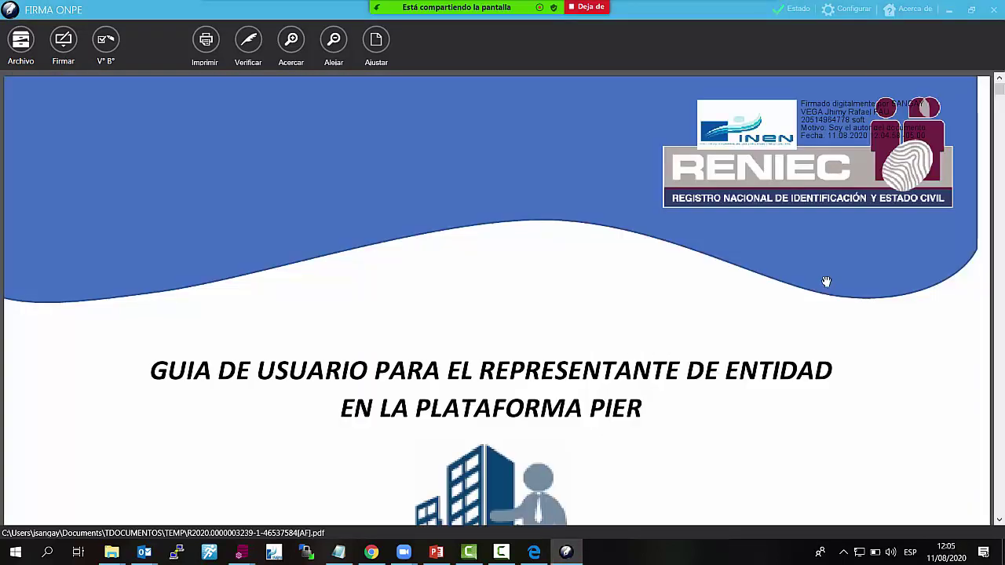
left_click(994, 11)
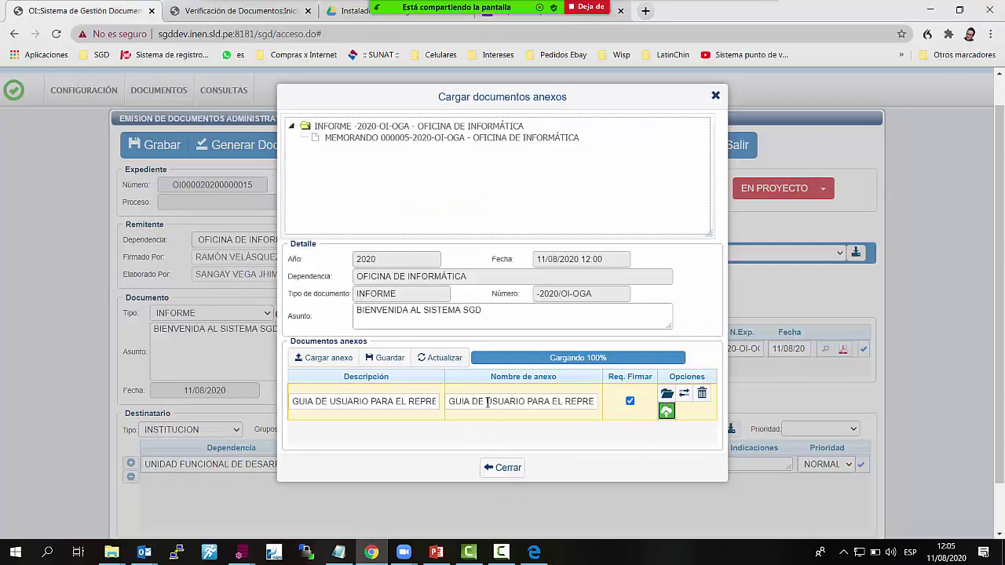
Attach Entrega de Tokens.xlsx as a second annex and close the annexes window
left_click(630, 401)
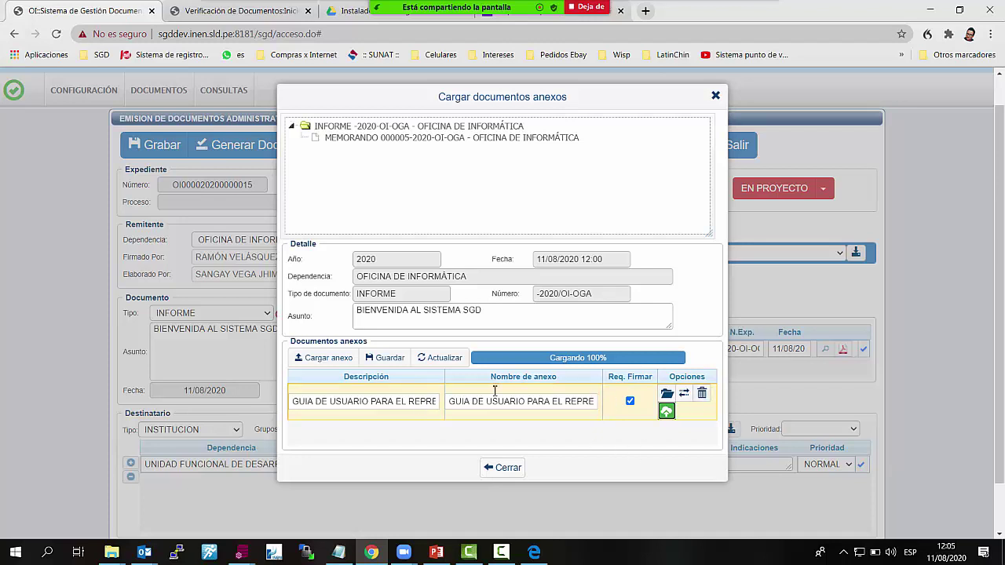
left_click(318, 359)
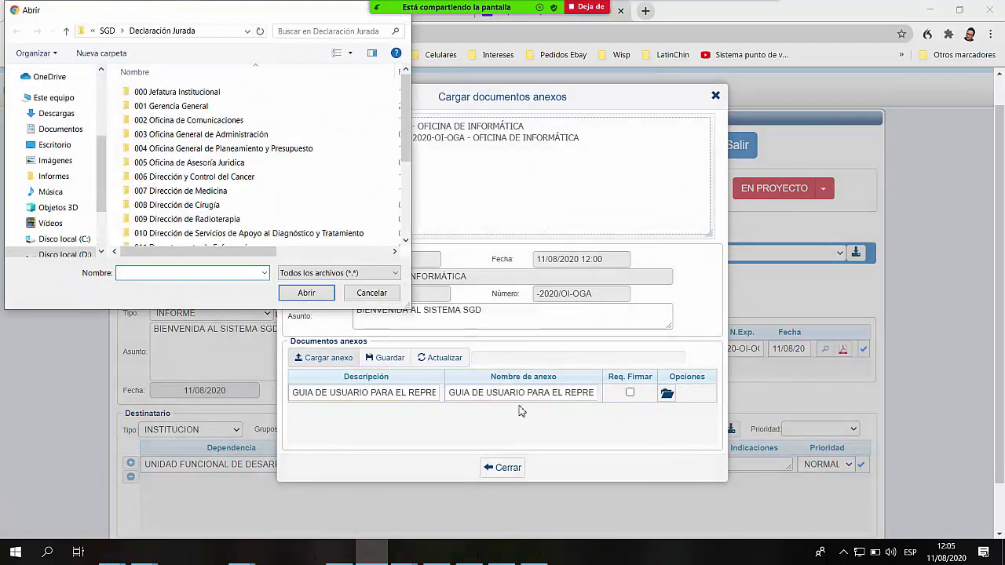
scroll(235, 157, "down", 3)
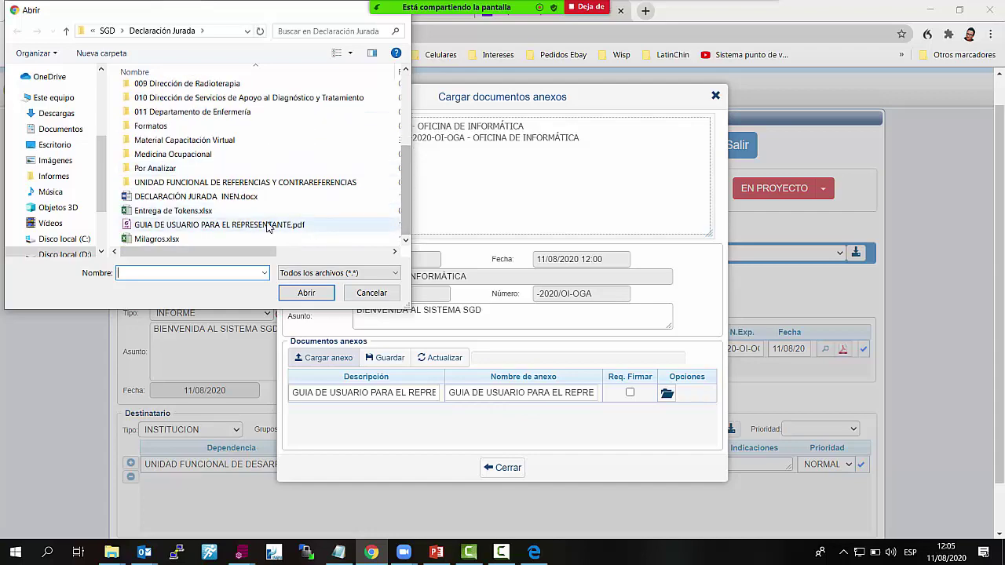
left_click(196, 212)
left_click(306, 292)
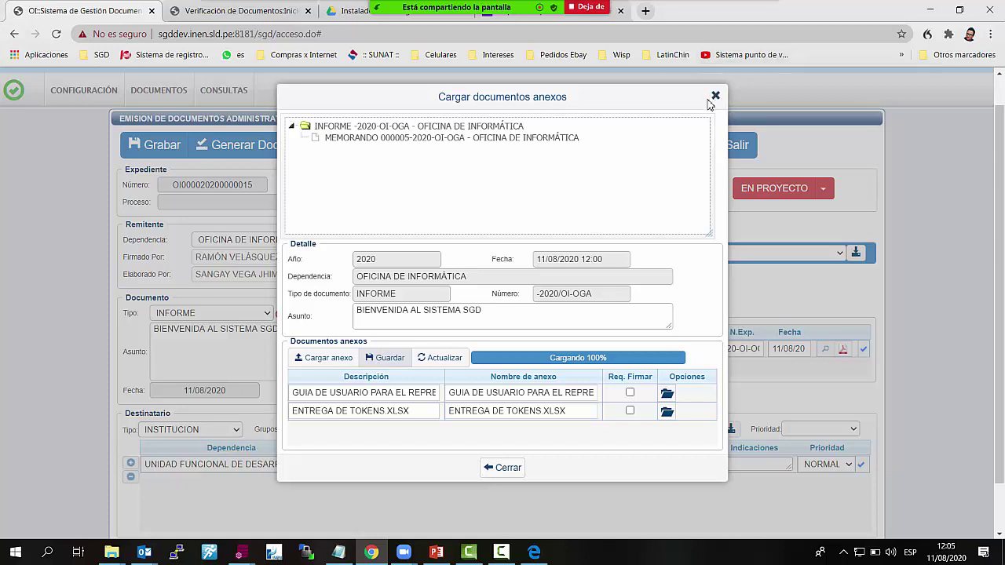
left_click(716, 96)
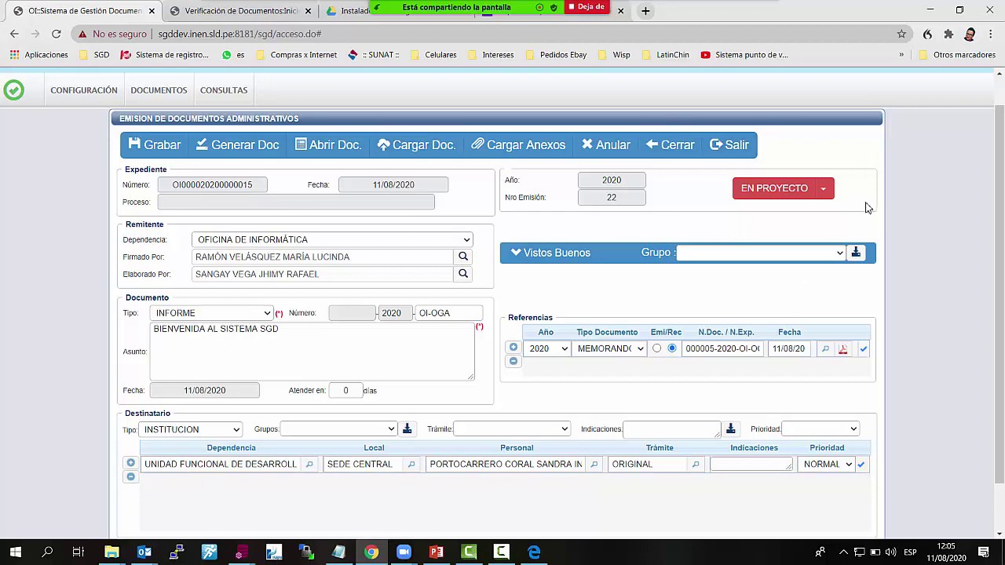
Change the INFORME from EN PROYECTO to PARA DESPACHO and launch Firmar Doc. for signing
left_click(824, 188)
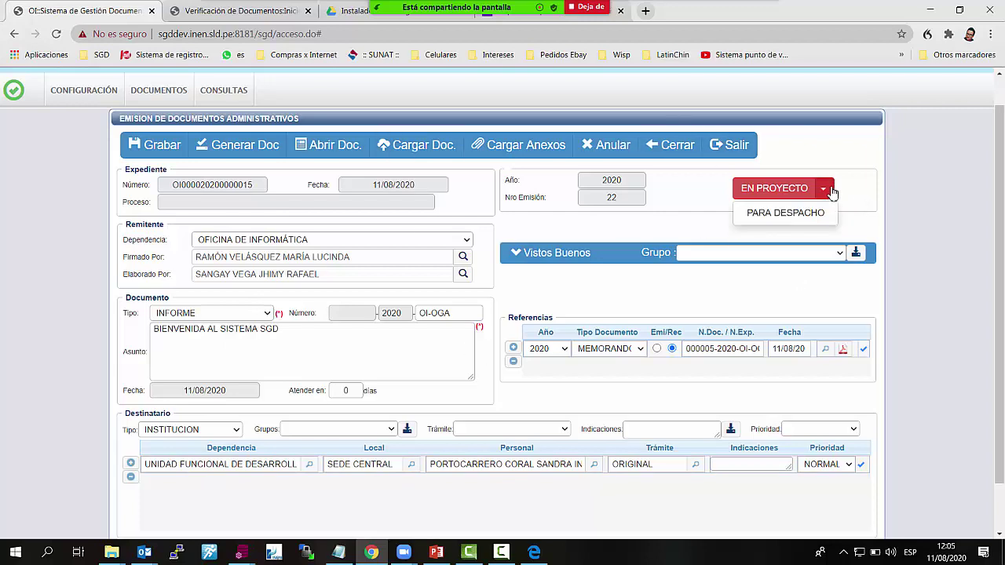
left_click(787, 214)
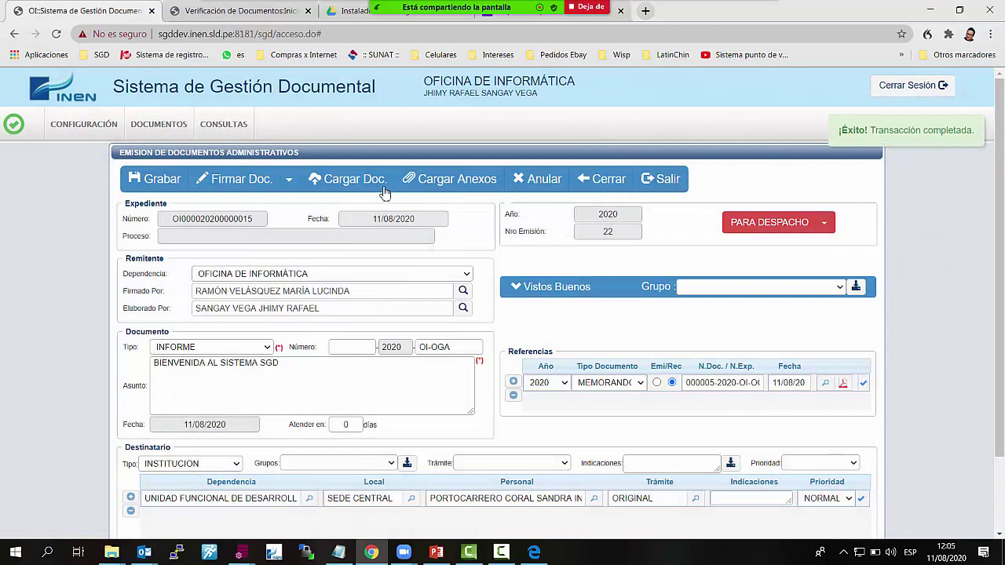
left_click(250, 181)
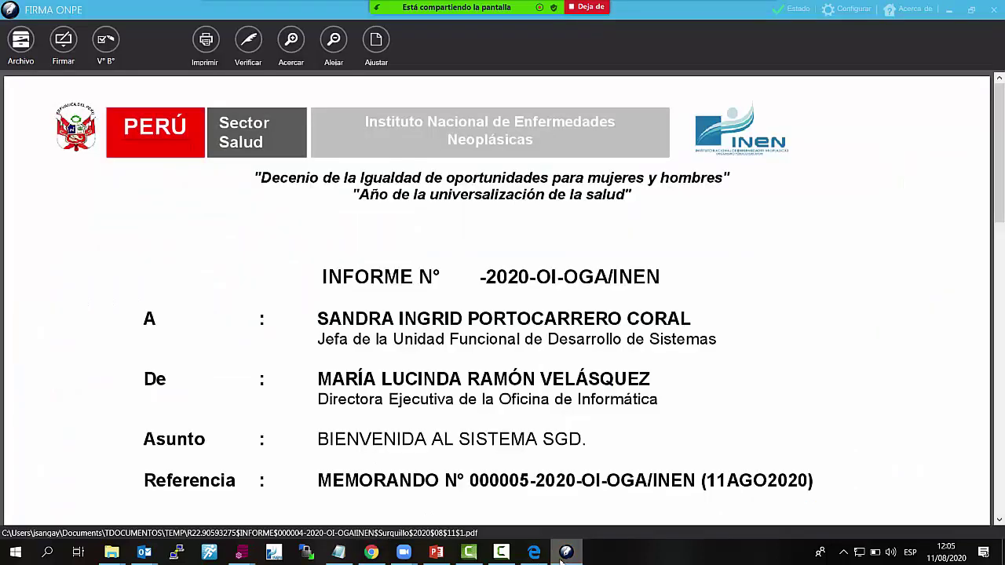
Start signing as holder with the first certificate, then cancel the PIN request and dismiss the error
scroll(452, 366, "down", 10)
scroll(453, 366, "up", 10)
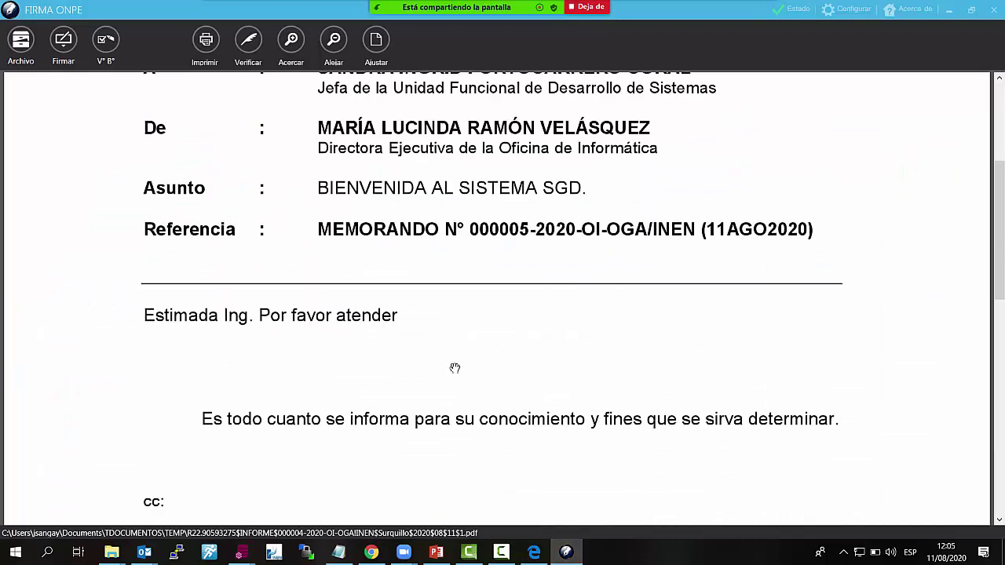
left_click(64, 41)
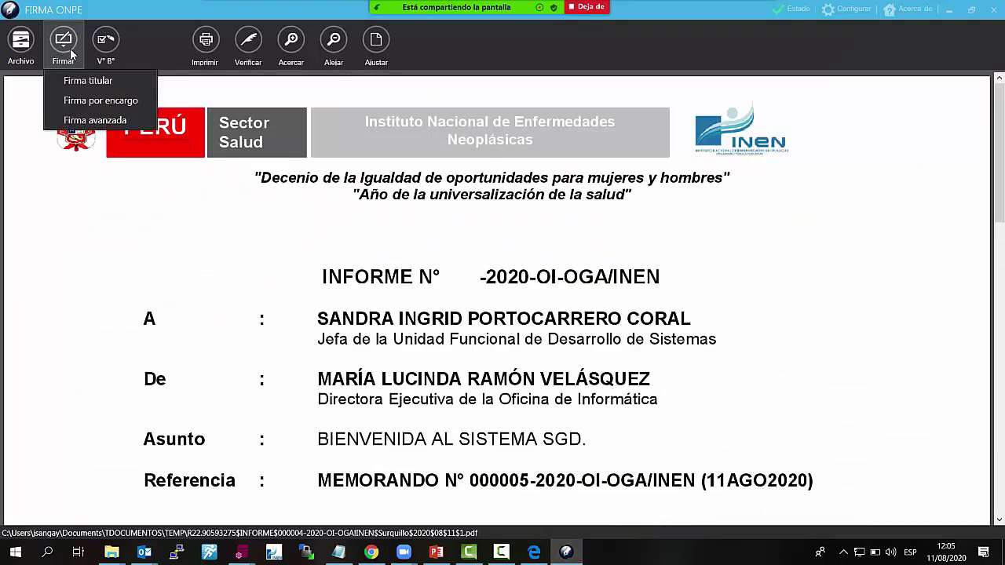
left_click(99, 83)
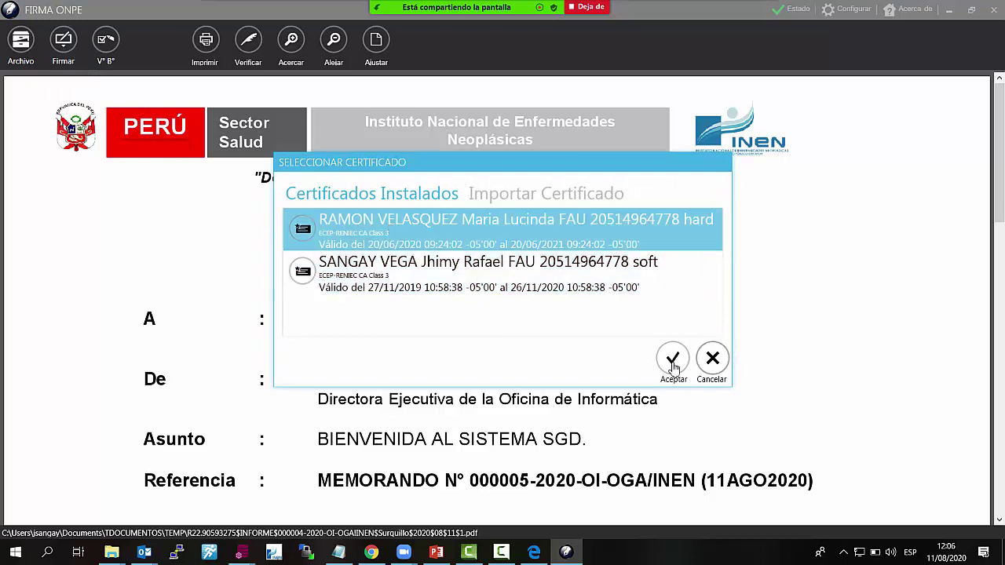
left_click(672, 359)
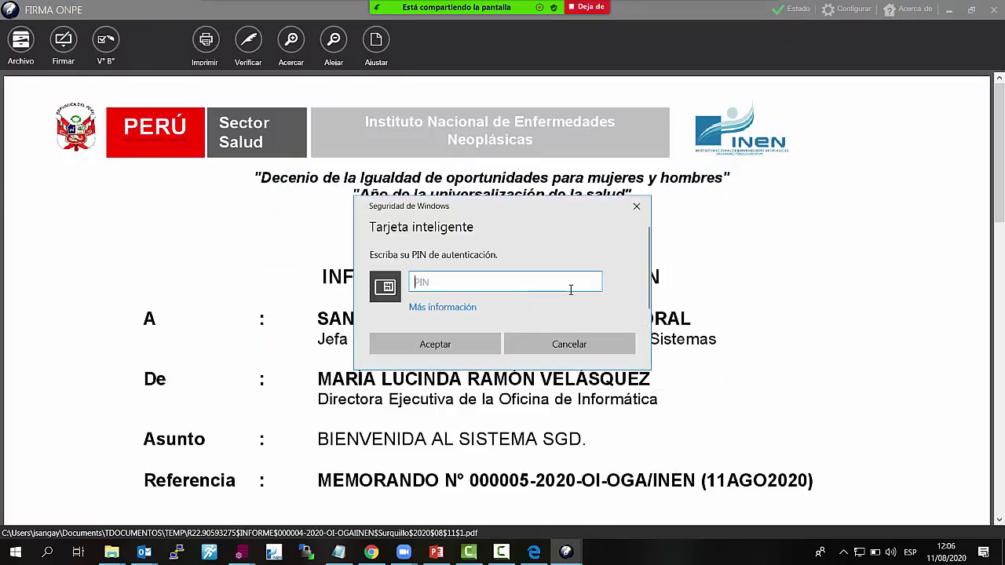
left_click(568, 345)
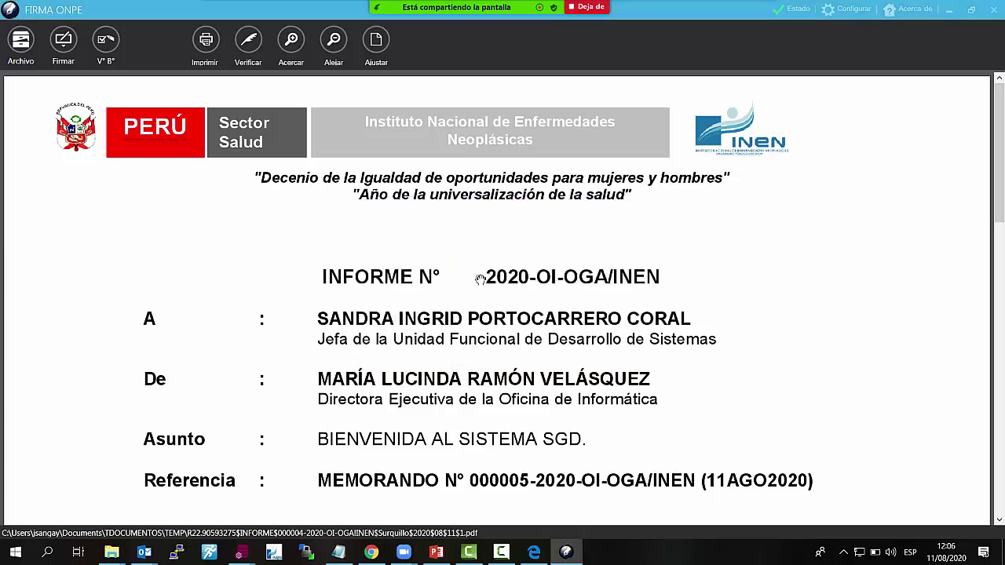
left_click(509, 297)
Sign as holder with the director's certificate and smart-card PIN, then close Firma ONPE and issue
left_click(63, 43)
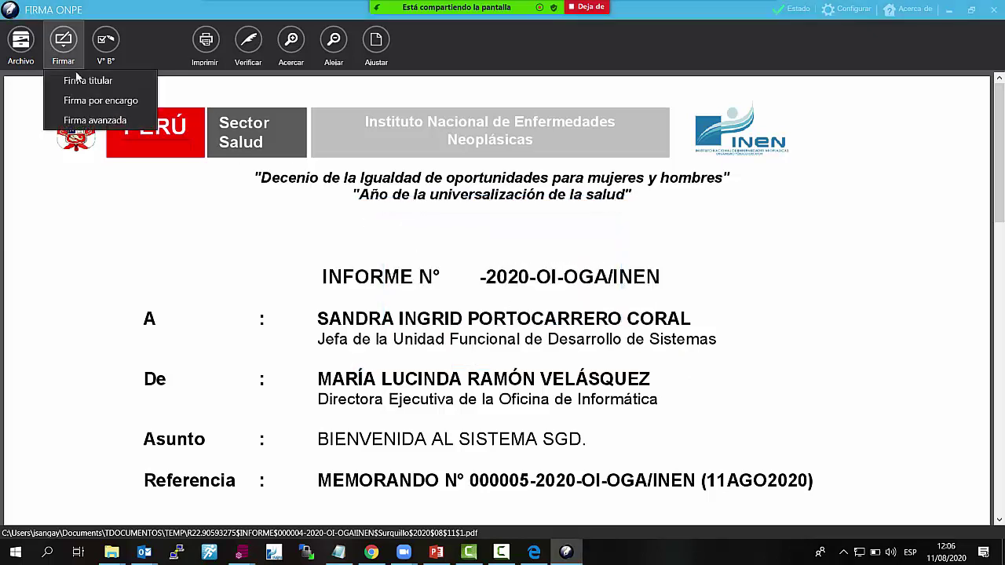
left_click(91, 78)
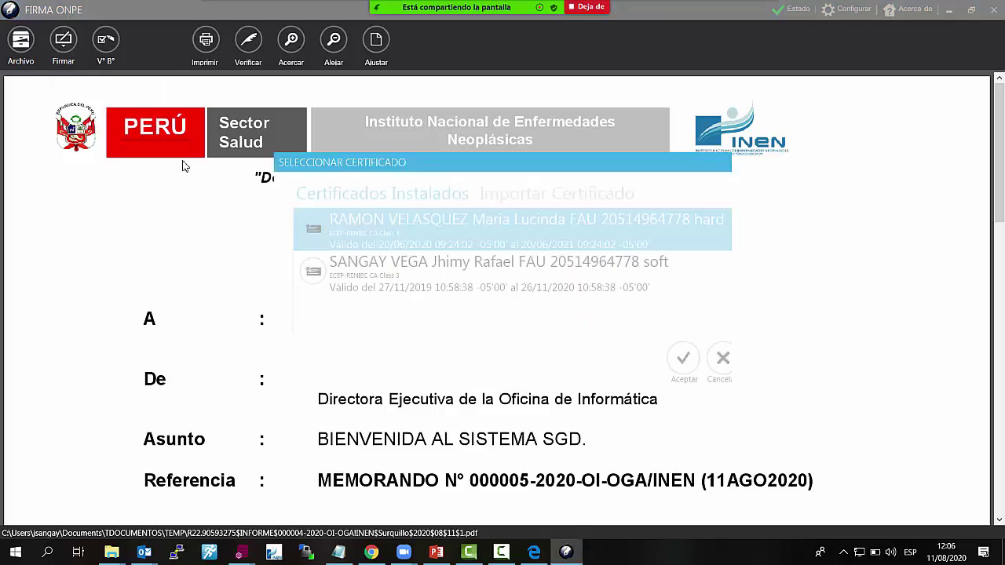
left_click(666, 269)
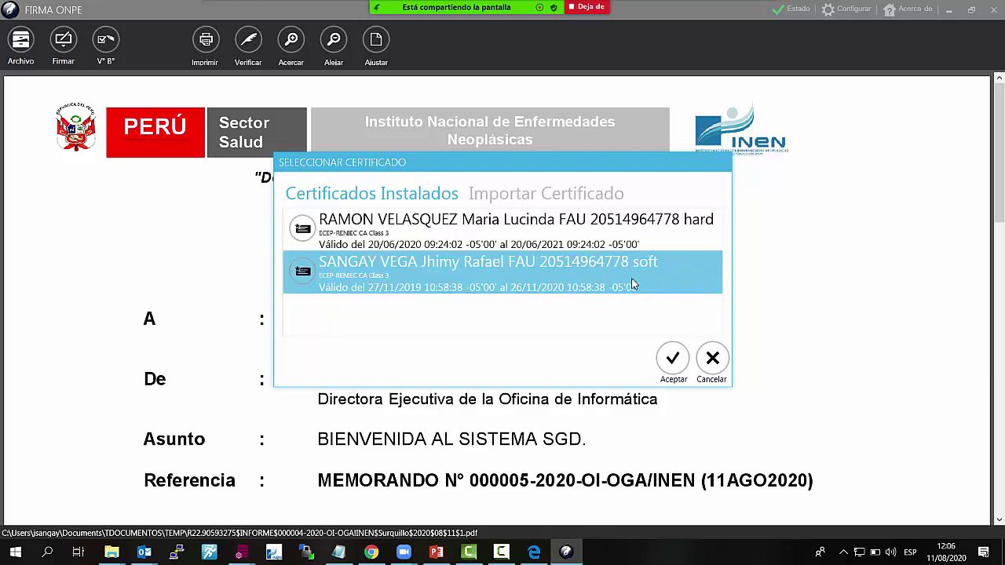
left_click(694, 247)
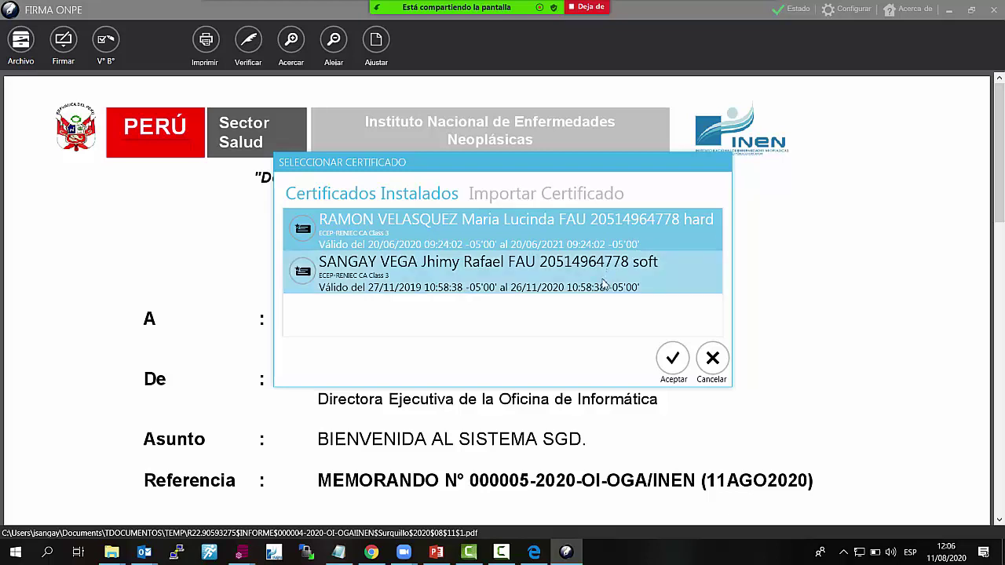
left_click(682, 289)
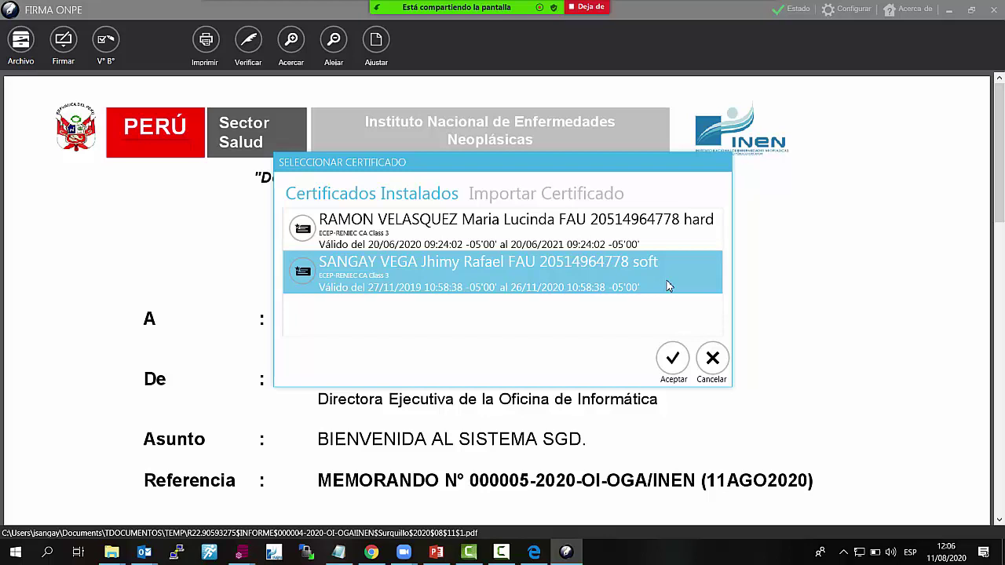
left_click(663, 246)
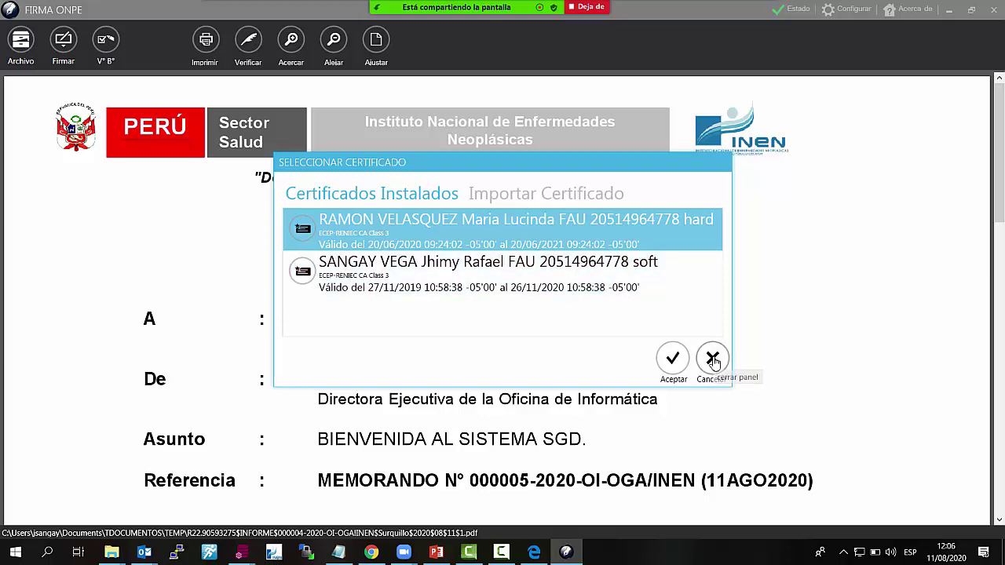
left_click(672, 358)
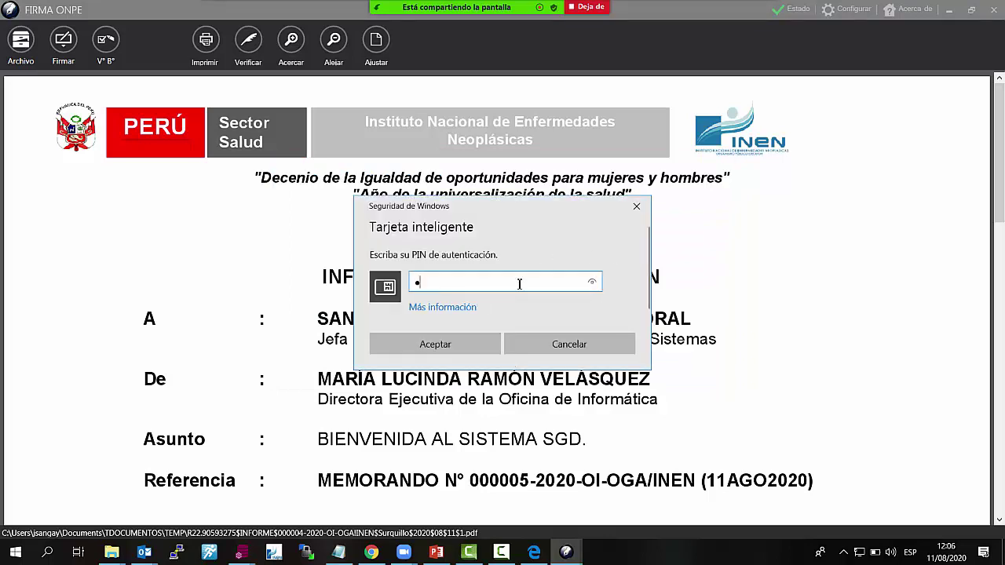
type("•••••••••")
left_click(460, 358)
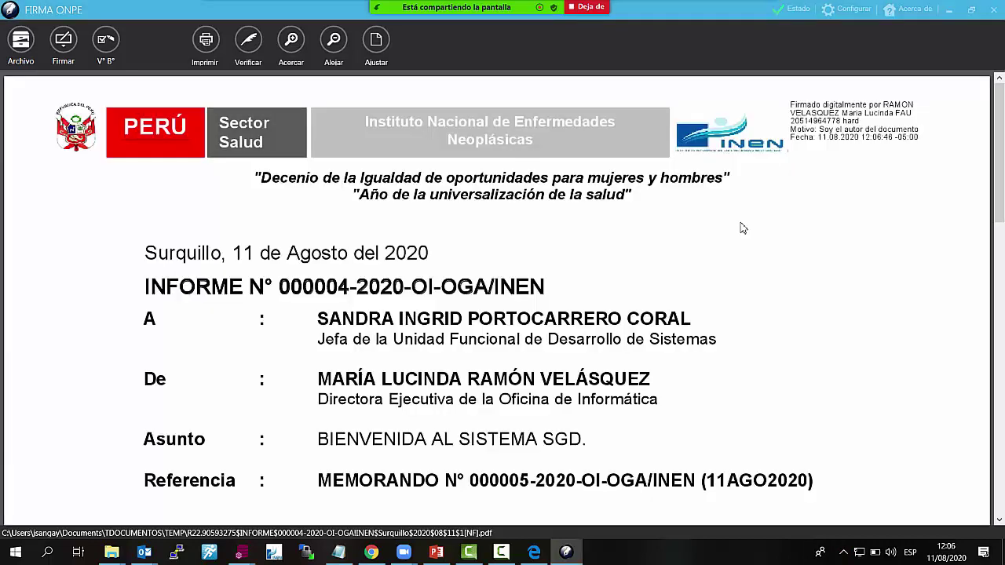
left_click(990, 9)
left_click(730, 222)
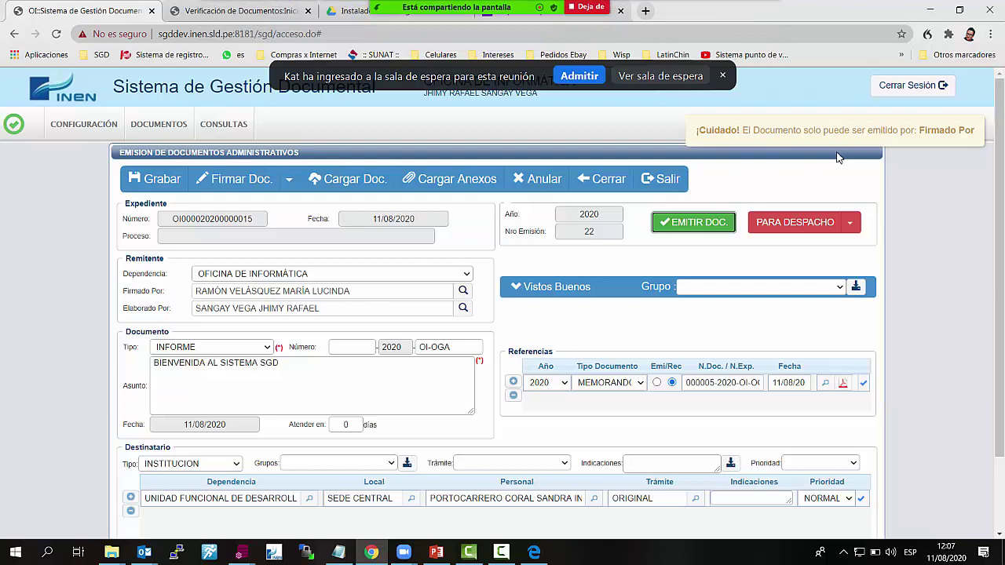
Highlight the logged-in office and user in the header, retry issuing the unnumbered INFORME, then close it
left_click(579, 79)
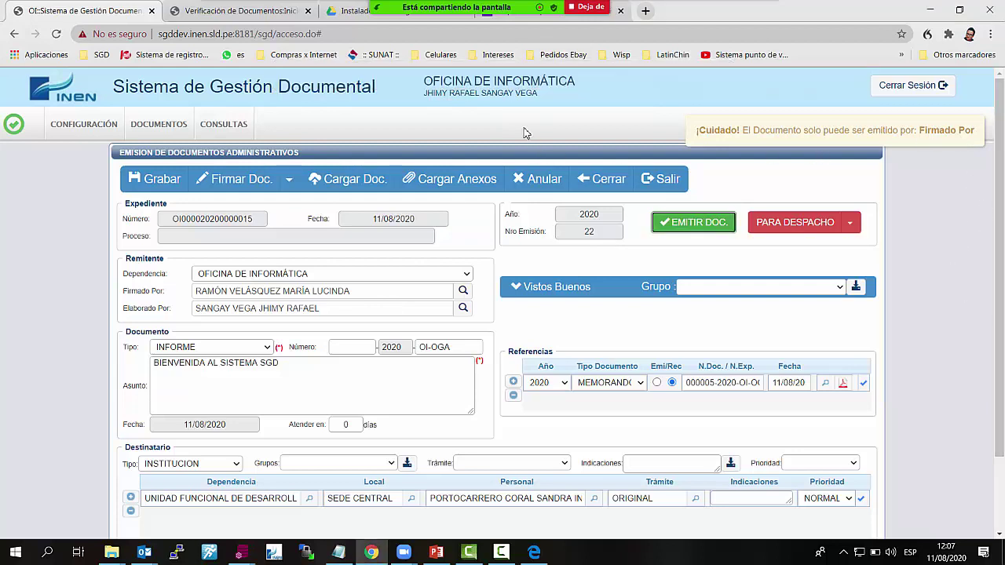
left_click_drag(425, 92, 592, 105)
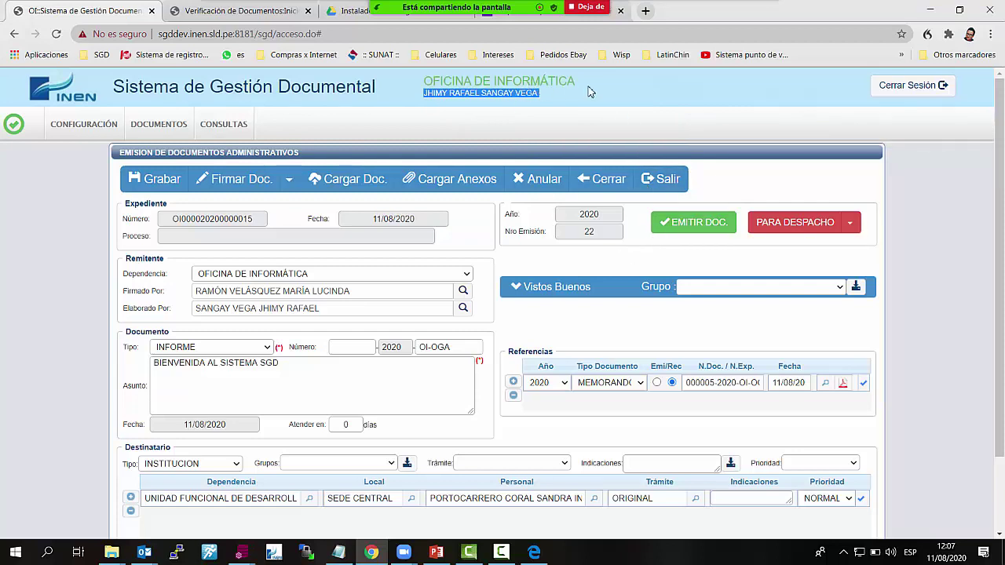
left_click(663, 108)
left_click_drag(658, 99, 398, 81)
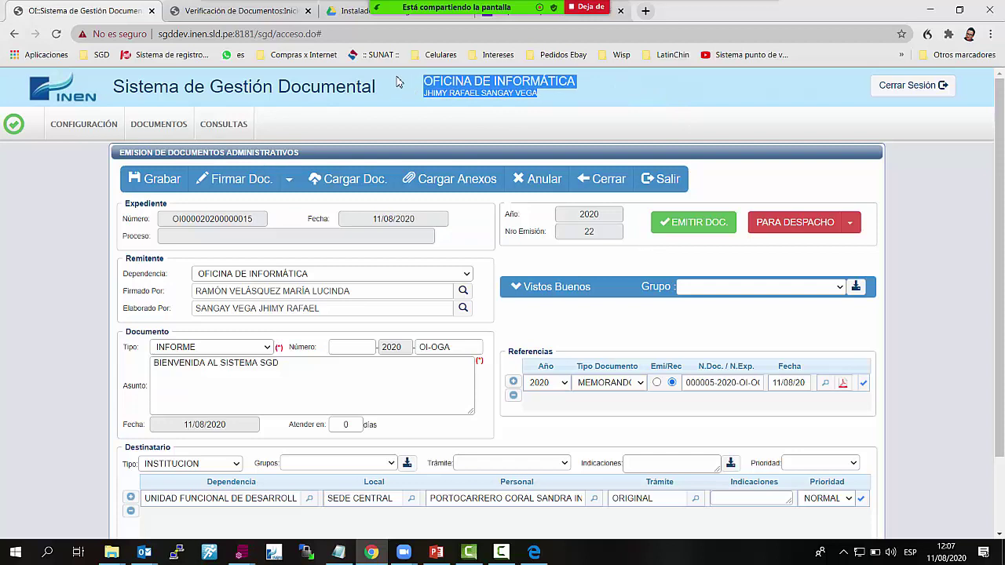
left_click(676, 132)
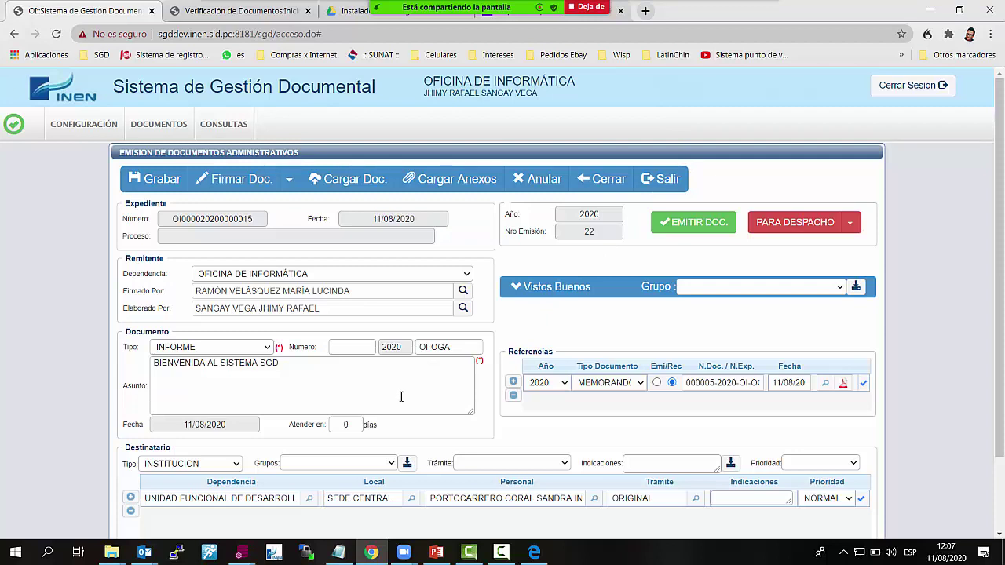
left_click(693, 222)
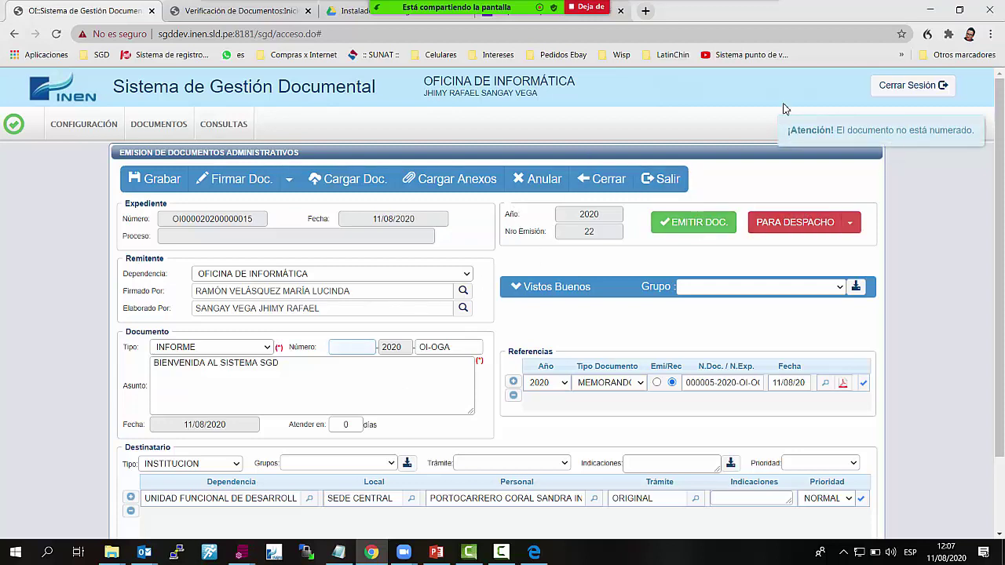
left_click(622, 182)
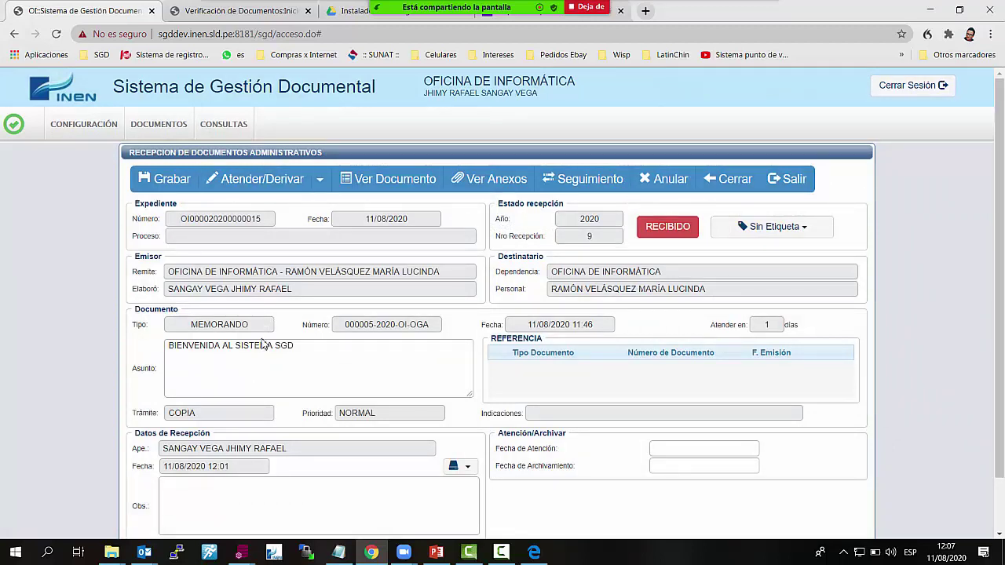
Return home and add INFORME LEGAL to OFICINA DE ASESORÍA JURÍDICA under Tipos de Documentos por Dependencia
left_click(728, 178)
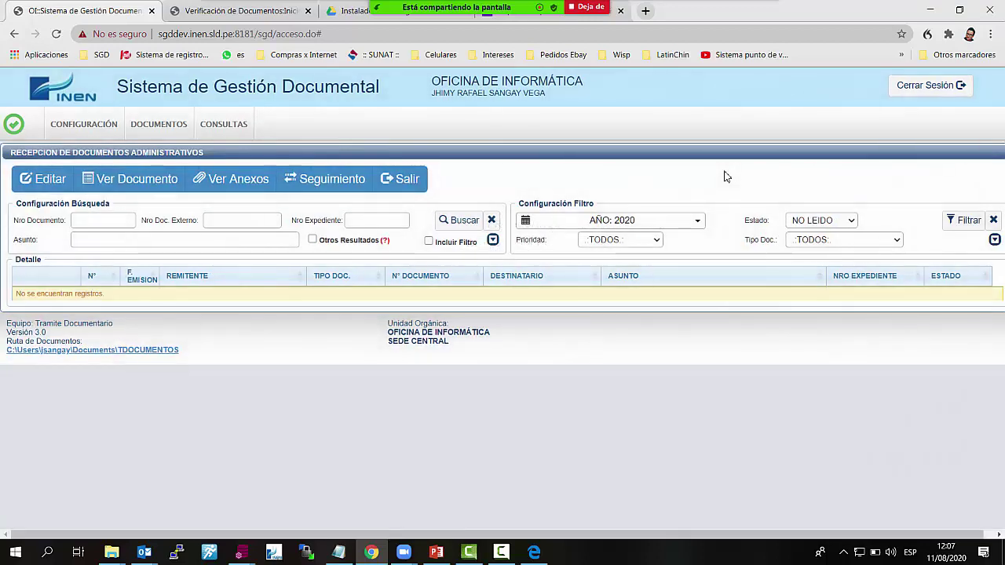
left_click(412, 178)
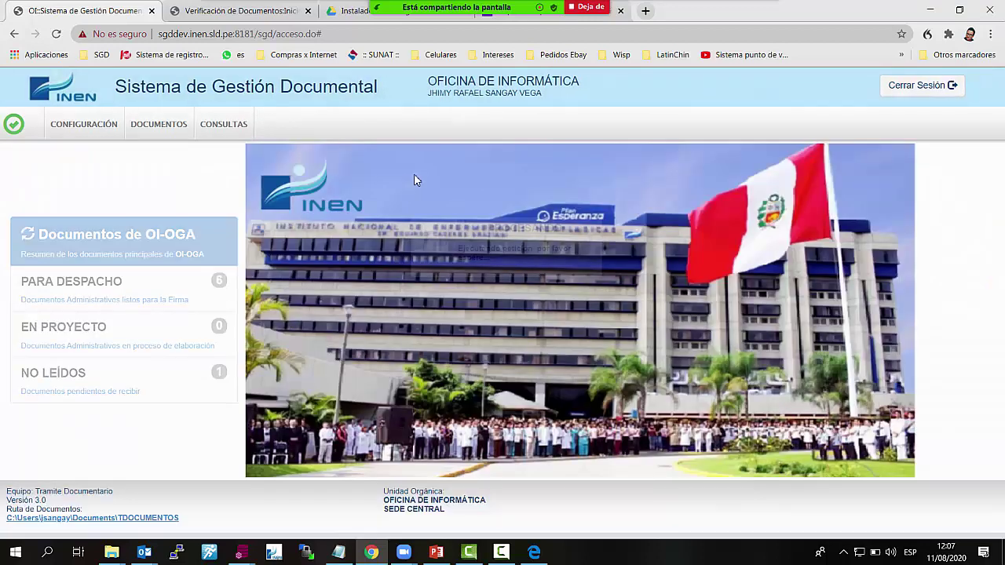
left_click(81, 135)
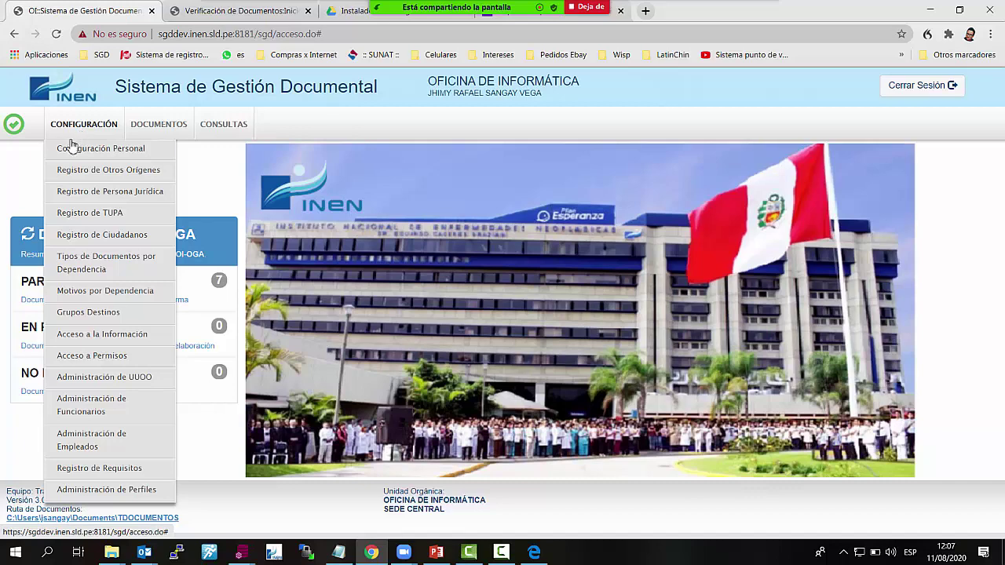
left_click(106, 262)
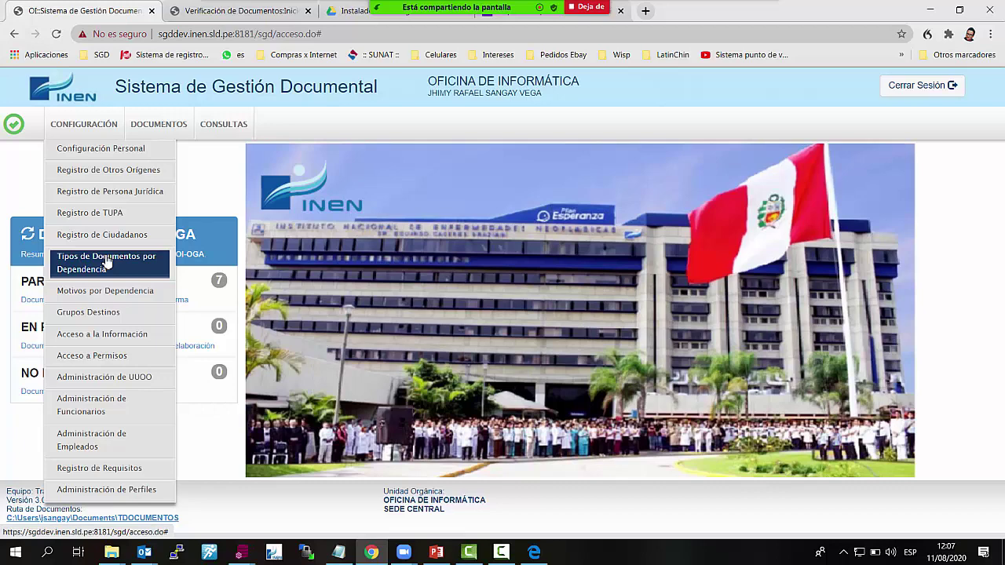
left_click(94, 133)
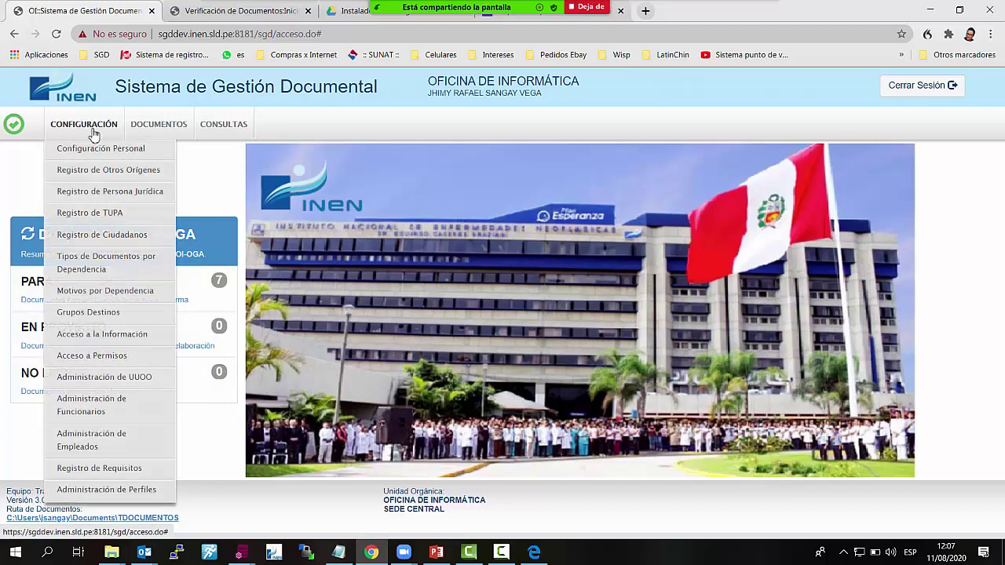
left_click(120, 271)
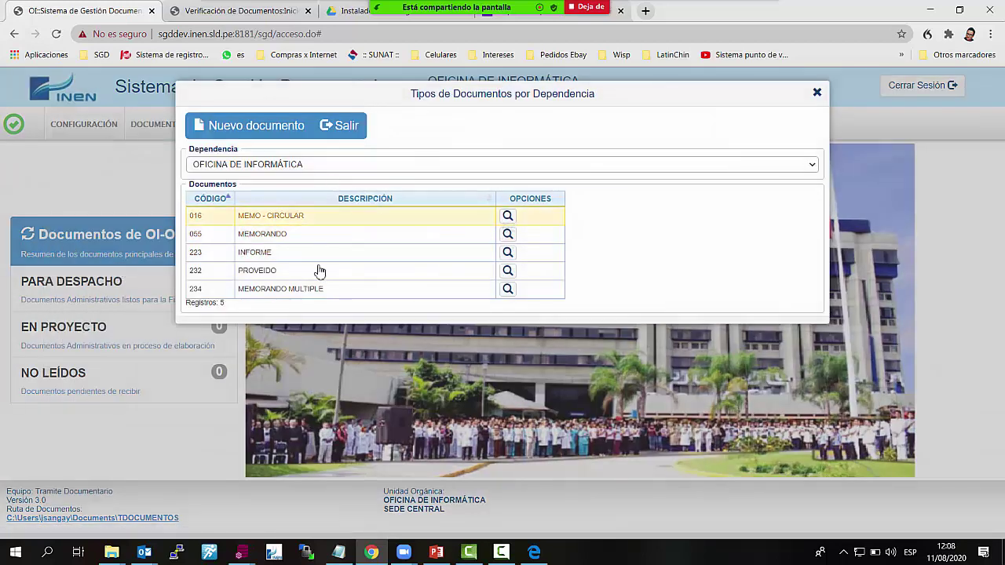
left_click(354, 167)
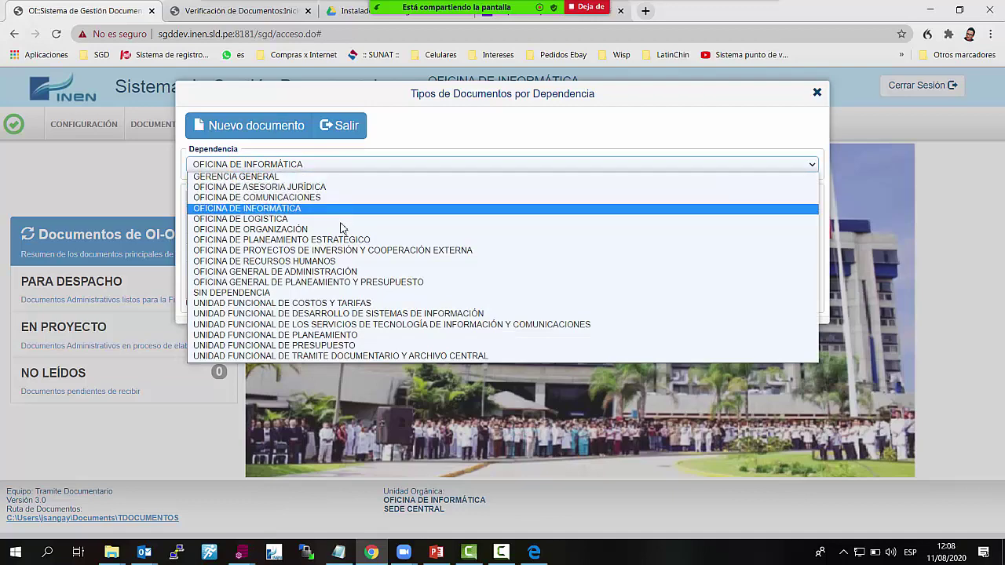
left_click(341, 189)
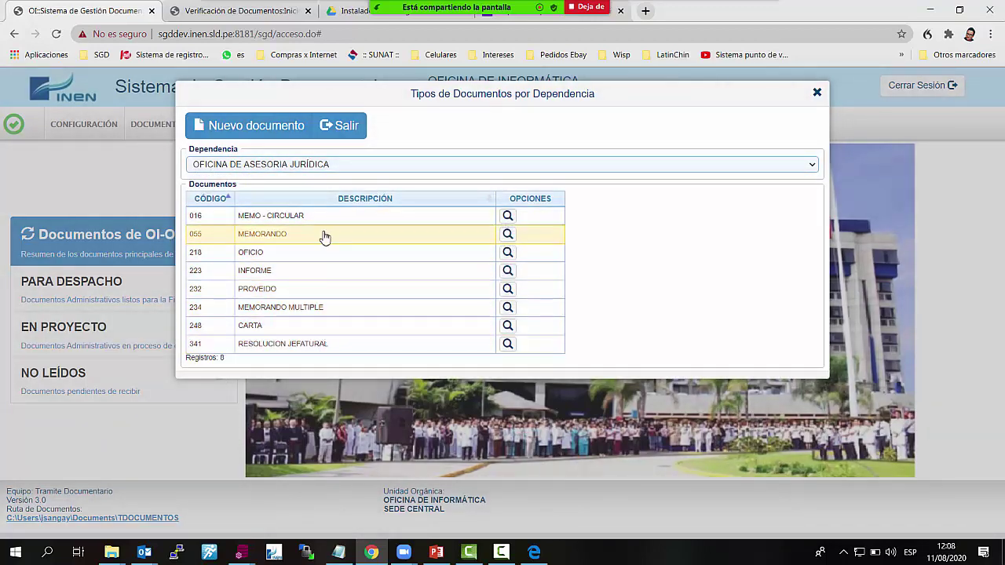
left_click(281, 132)
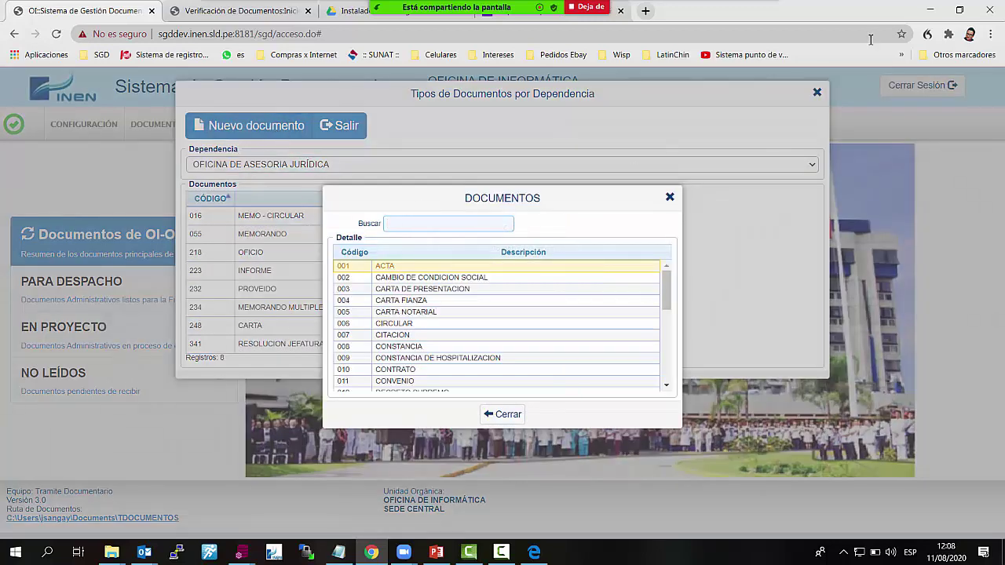
type("INF")
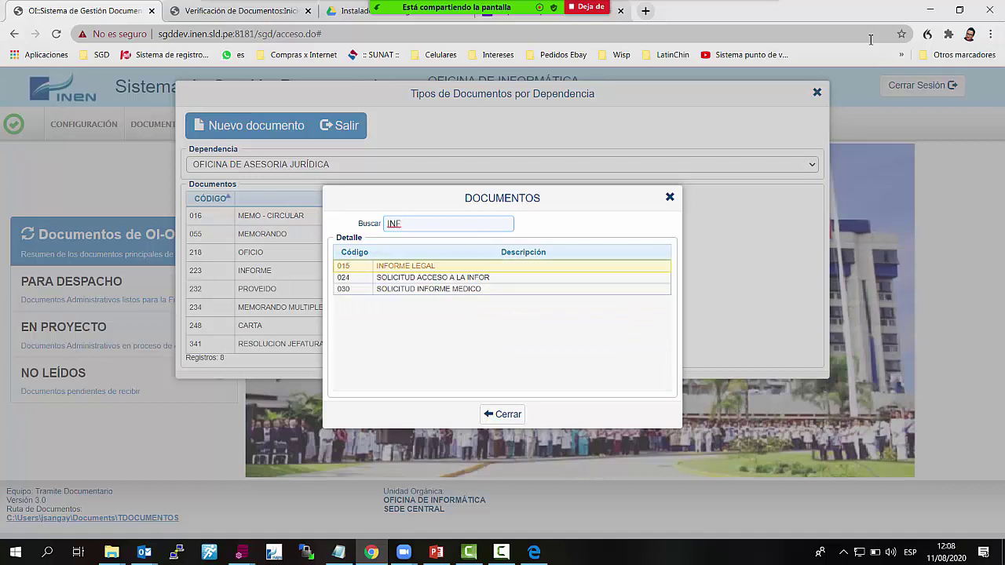
key("Return")
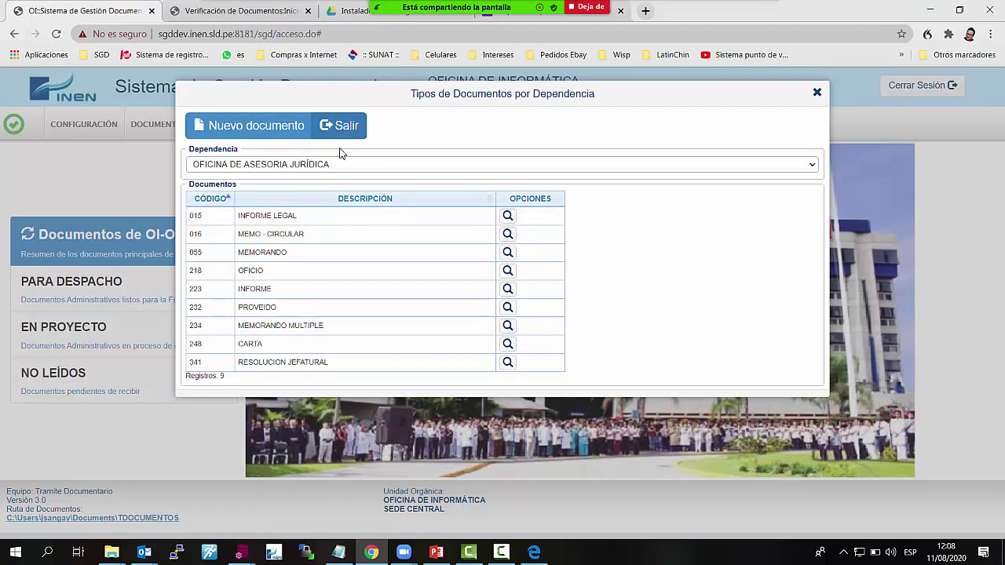
Review document types for Planeamiento y Presupuesto, Comunicaciones and Logística, then close the settings
left_click(369, 164)
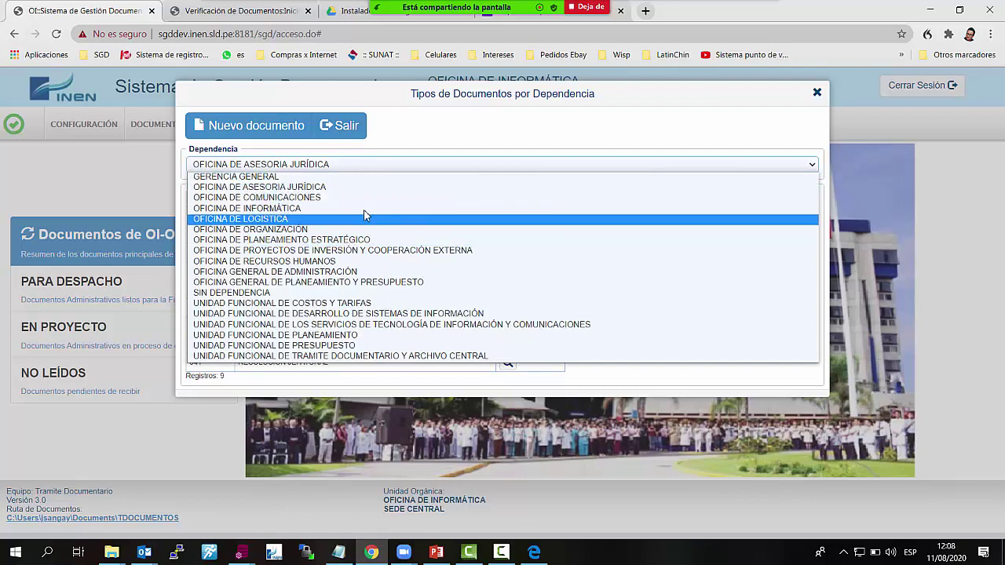
left_click(365, 282)
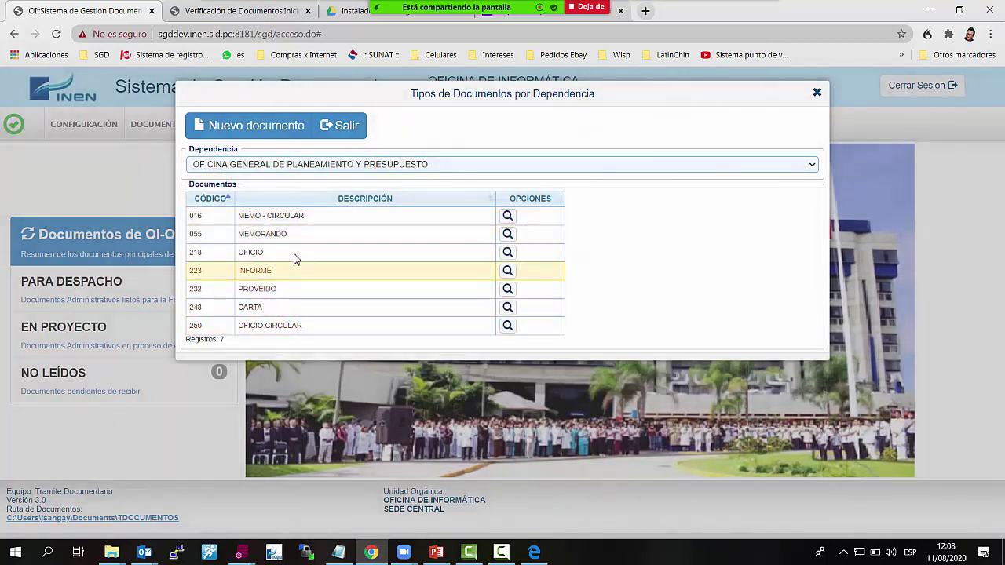
left_click(303, 166)
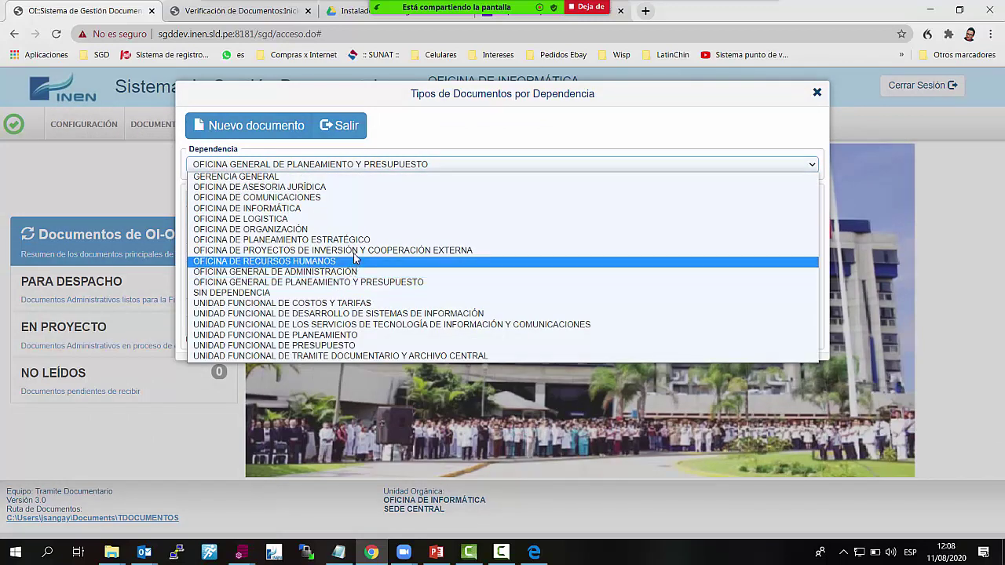
left_click(366, 199)
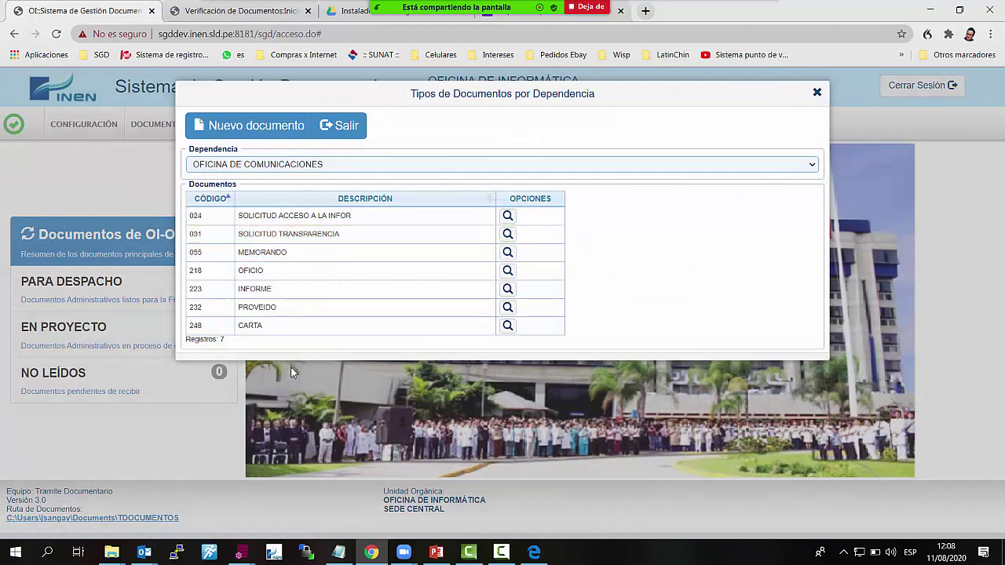
left_click(288, 165)
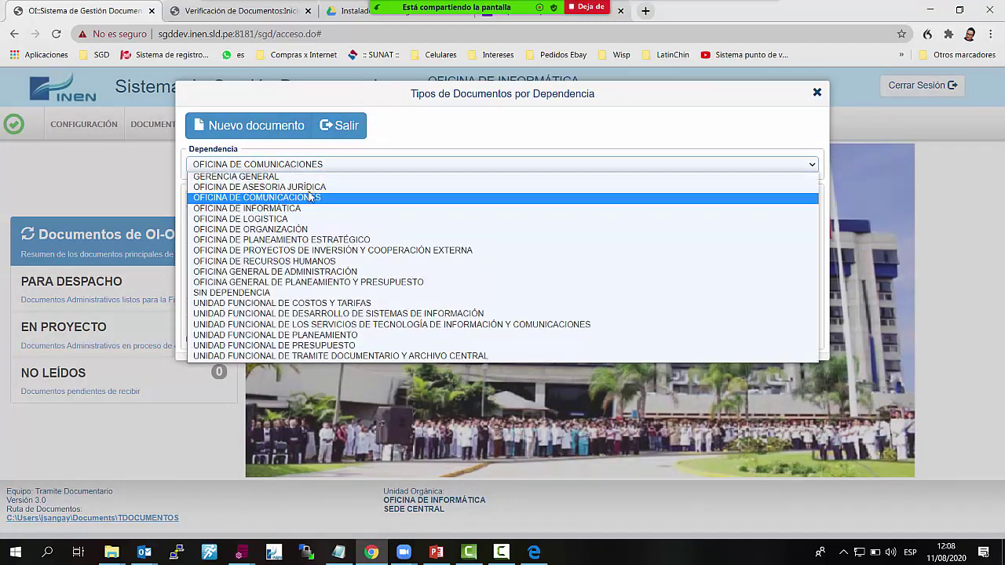
left_click(323, 220)
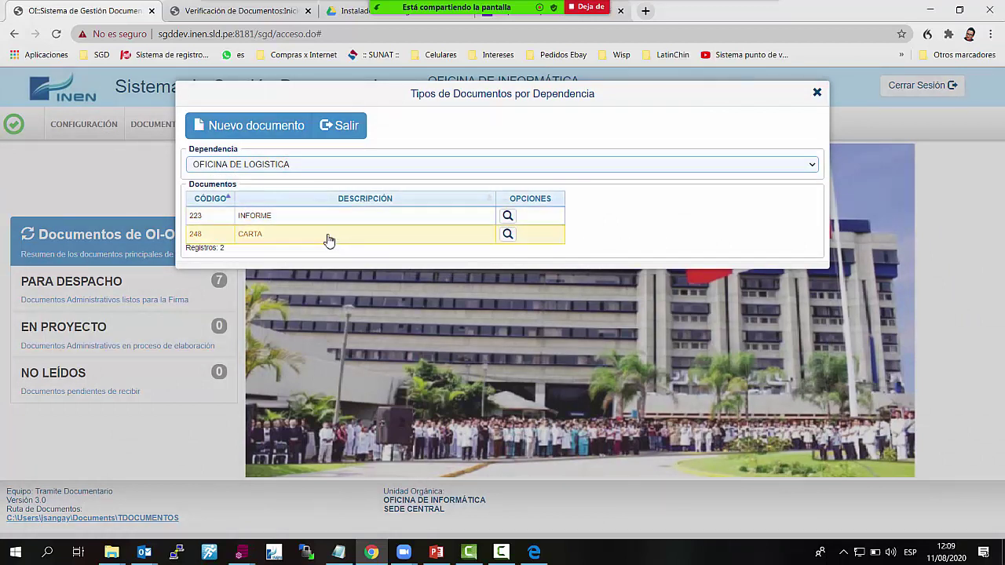
left_click(818, 93)
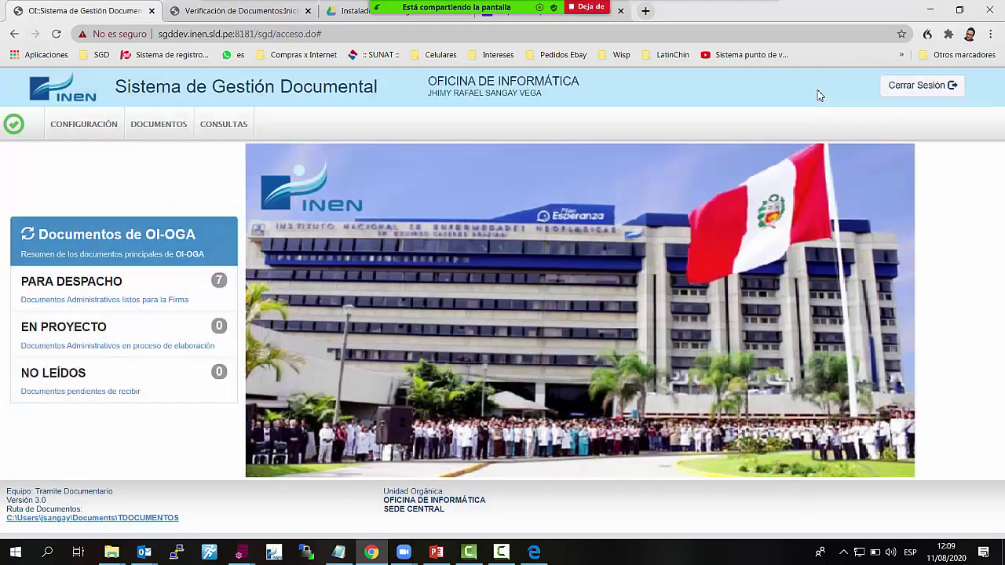
Open D:\Jhimy\SGD in File Explorer, then switch back to the SGD browser window
left_click(118, 554)
left_click(70, 505)
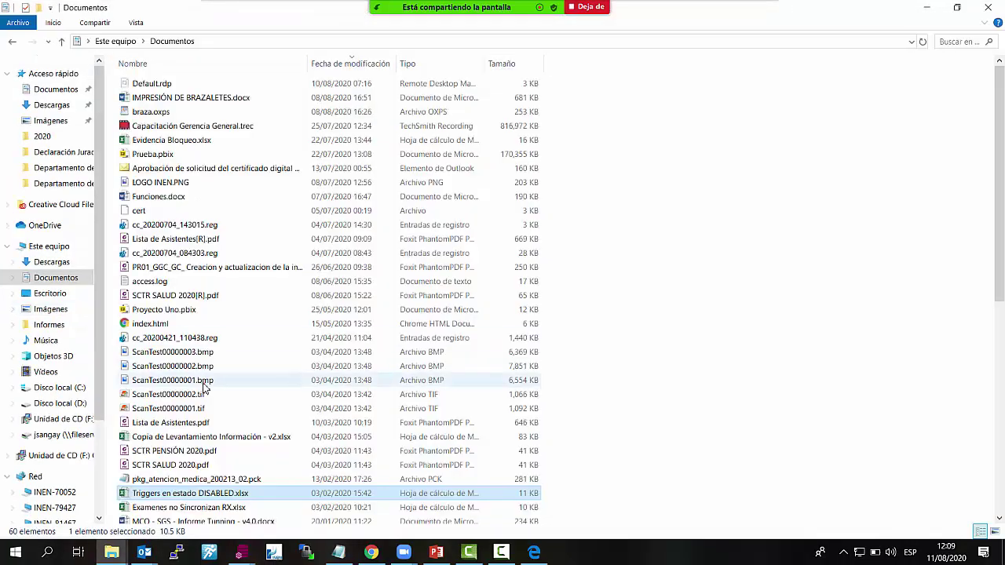
scroll(220, 431, "down", 5)
scroll(209, 431, "up", 5)
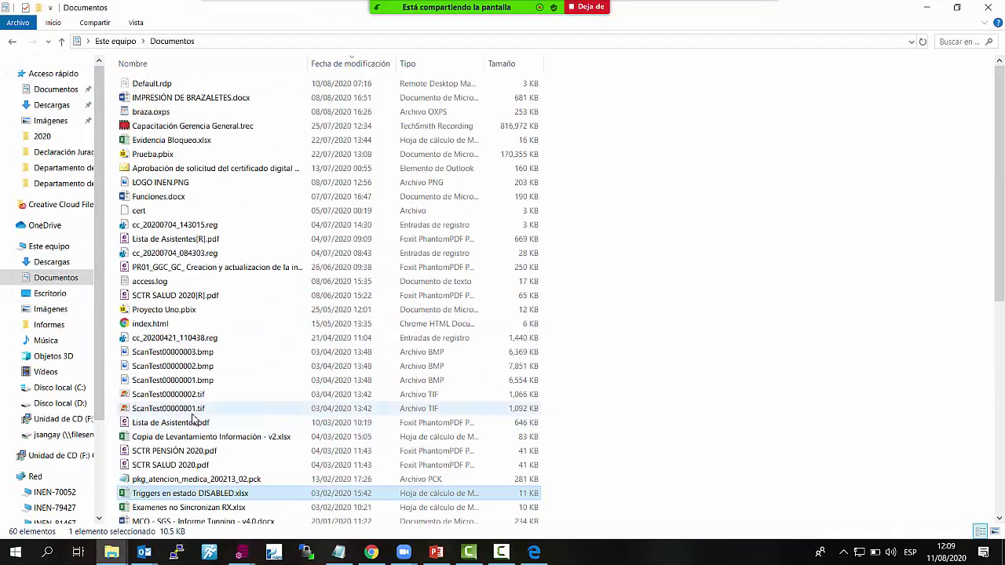
left_click(70, 403)
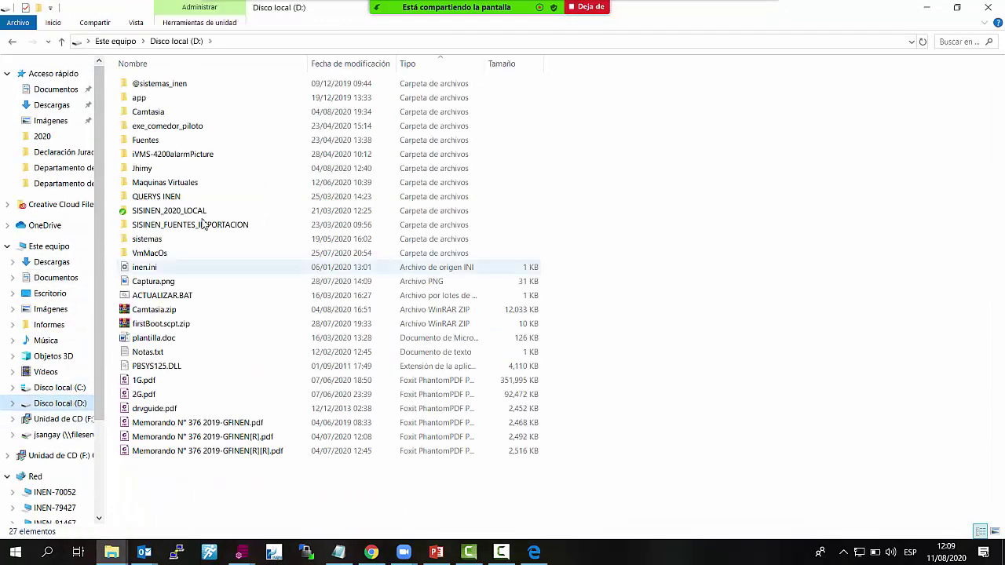
double_click(164, 171)
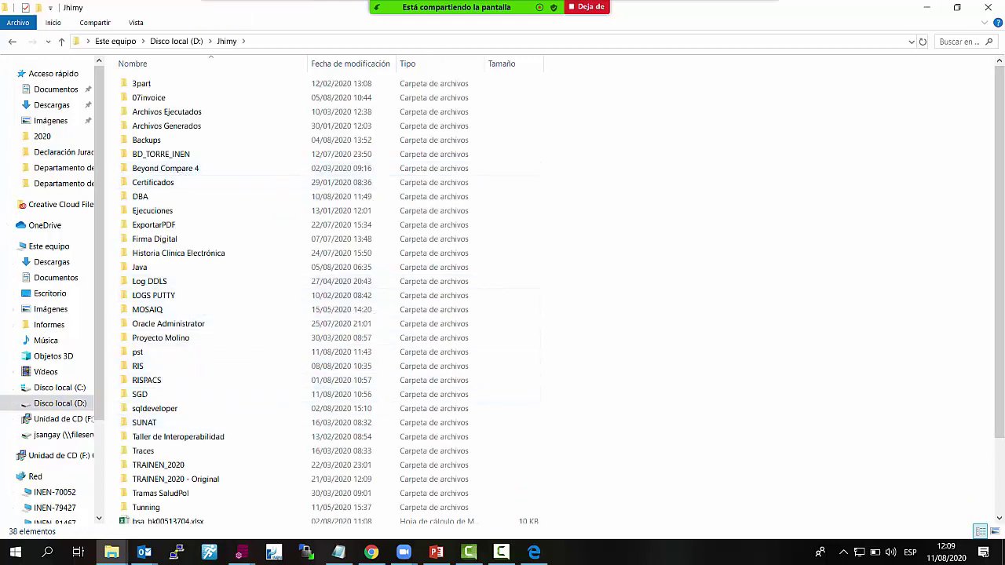
double_click(161, 397)
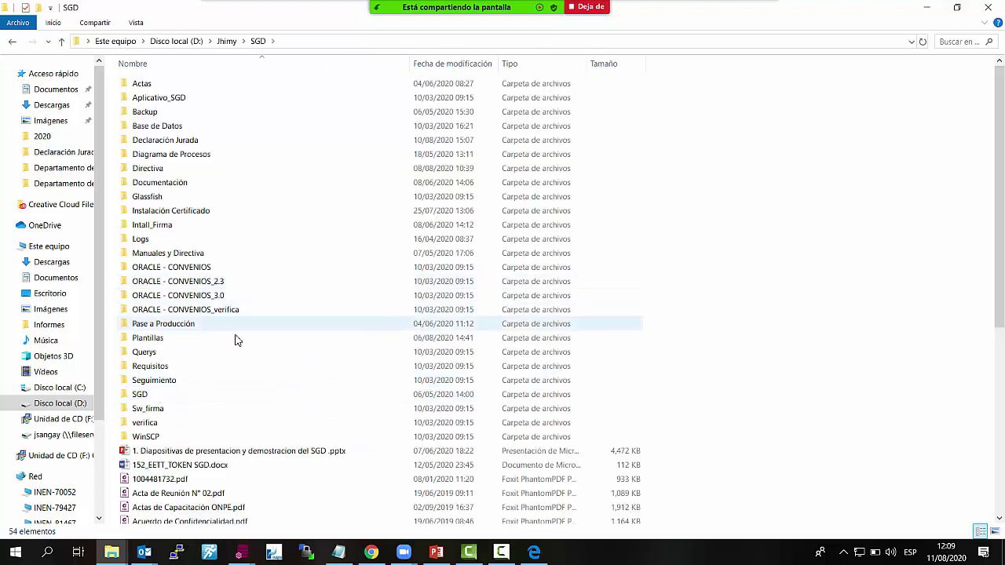
key("alt+Tab")
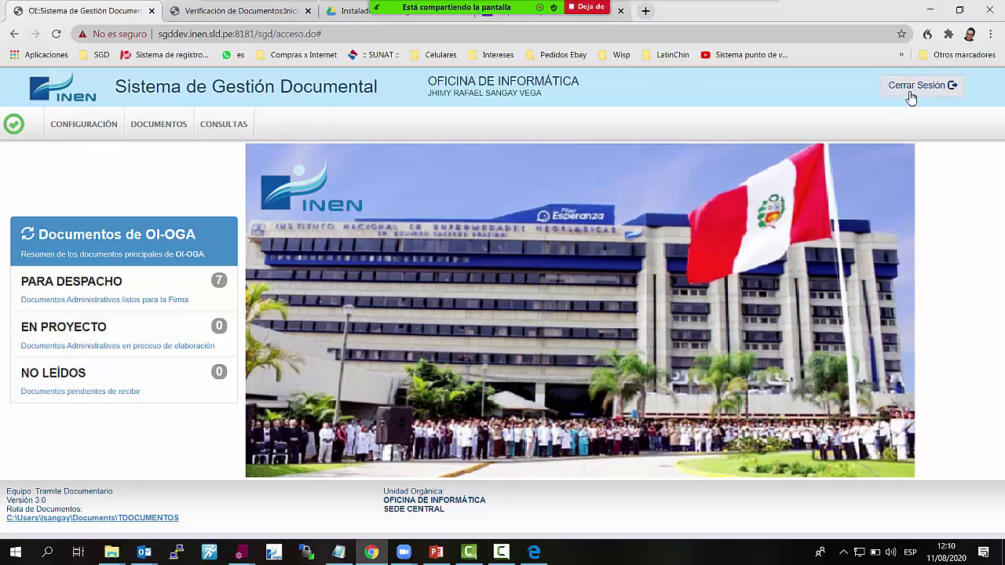
Start a new document from PARA DESPACHO with INFORME as the document type
left_click(85, 127)
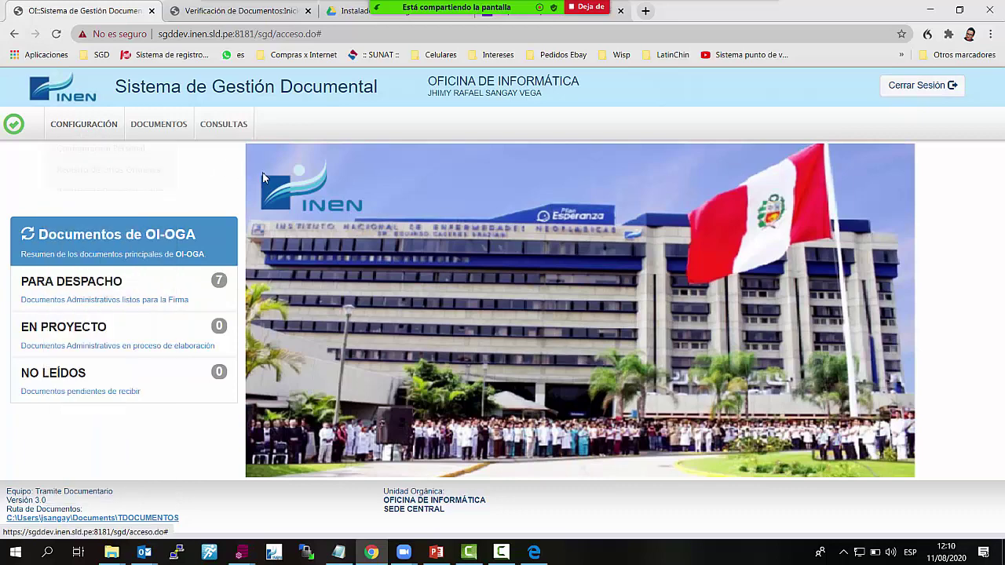
left_click(168, 124)
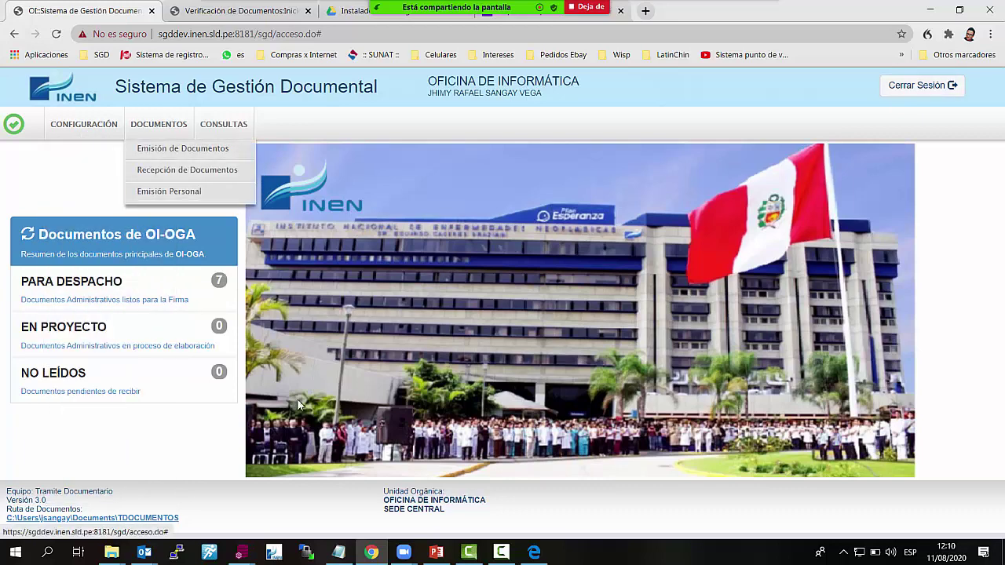
mouse_move(497, 5)
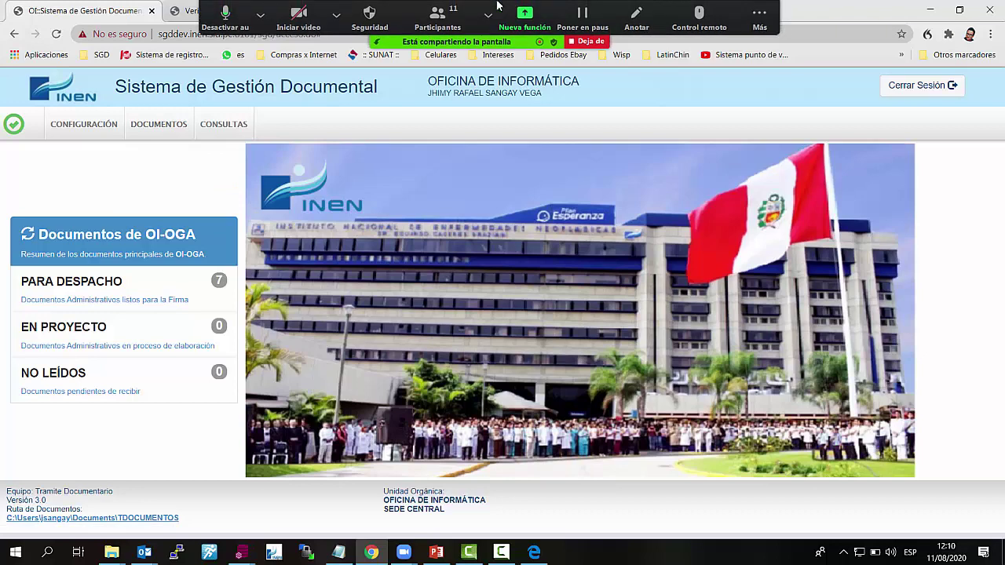
left_click(158, 297)
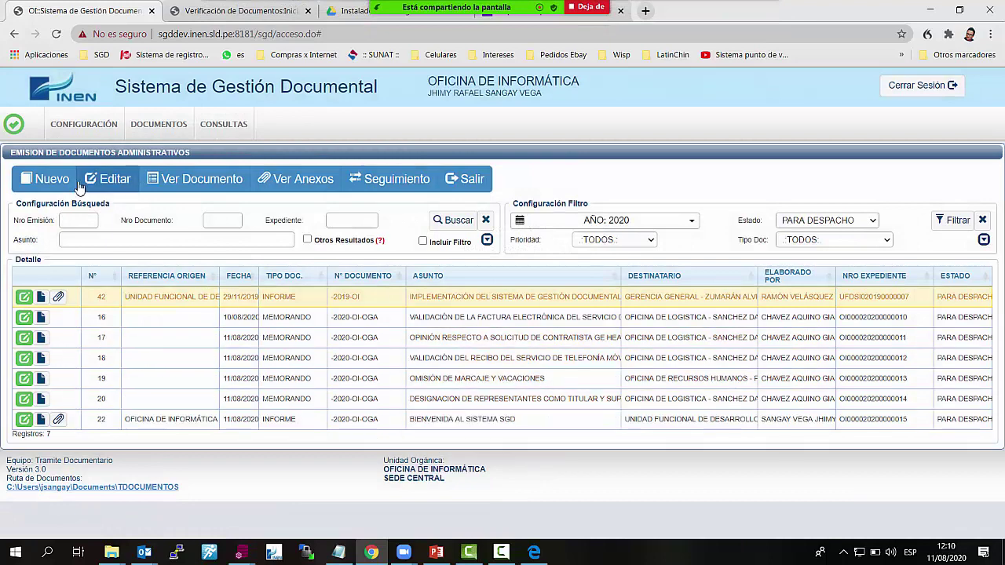
left_click(47, 179)
left_click(261, 350)
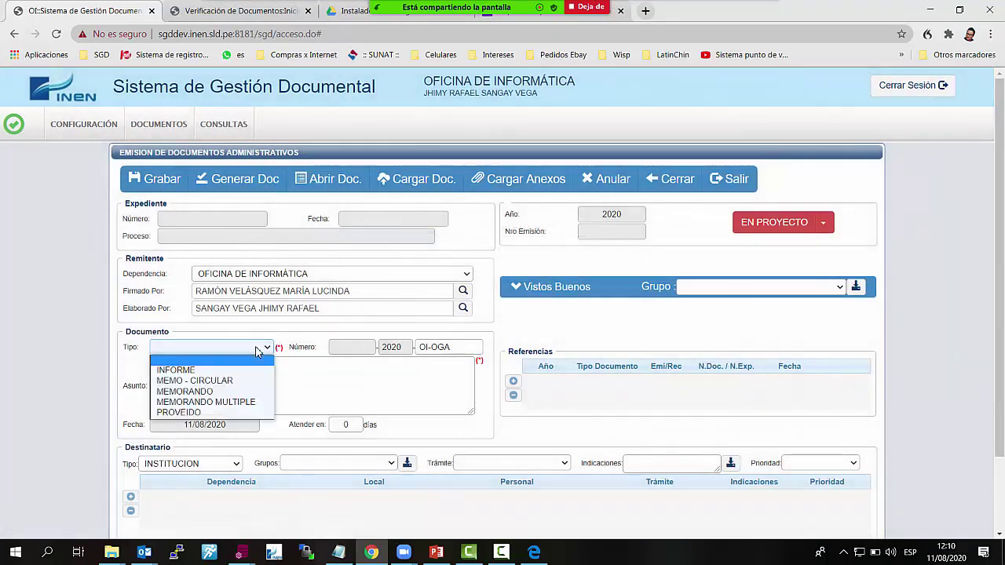
left_click(209, 371)
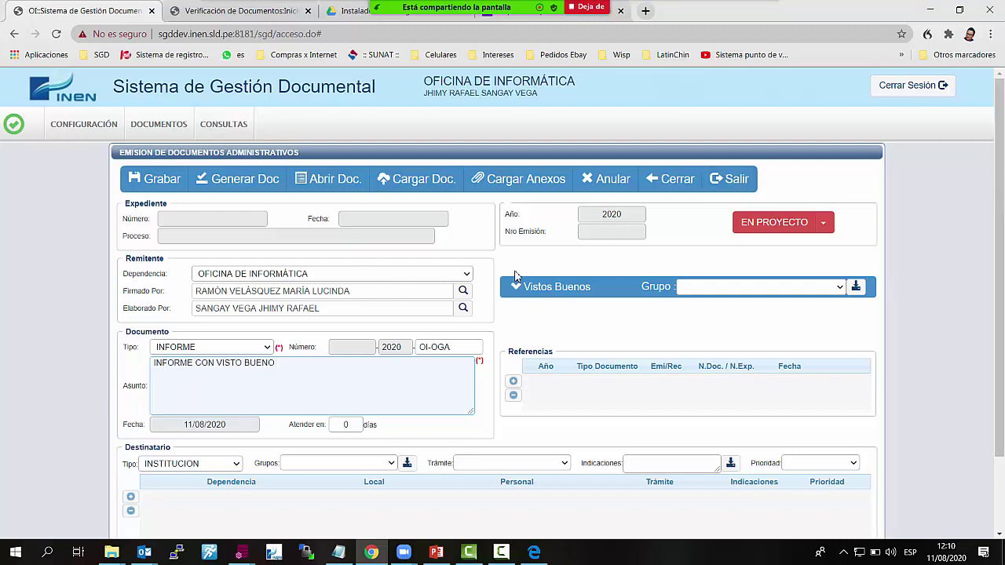
Add a Vistos Buenos row with OGA as the reviewer's department
left_click(841, 288)
left_click(557, 325)
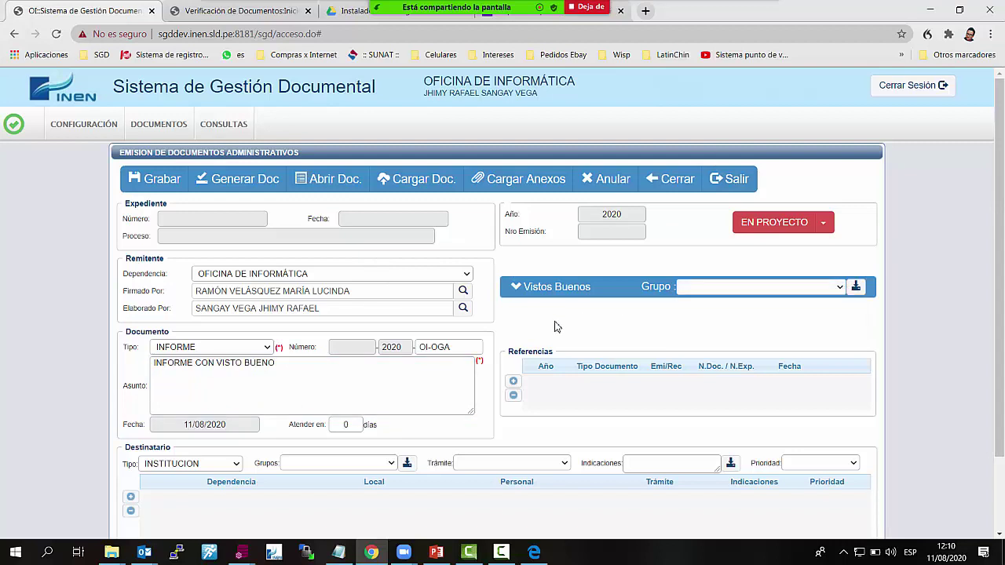
left_click(527, 290)
left_click(512, 300)
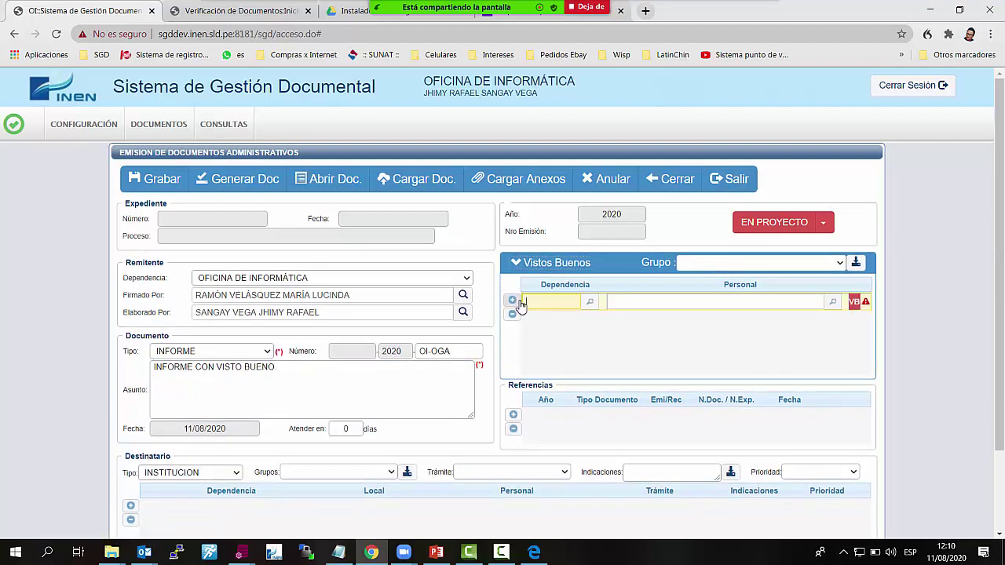
left_click(594, 307)
type("O")
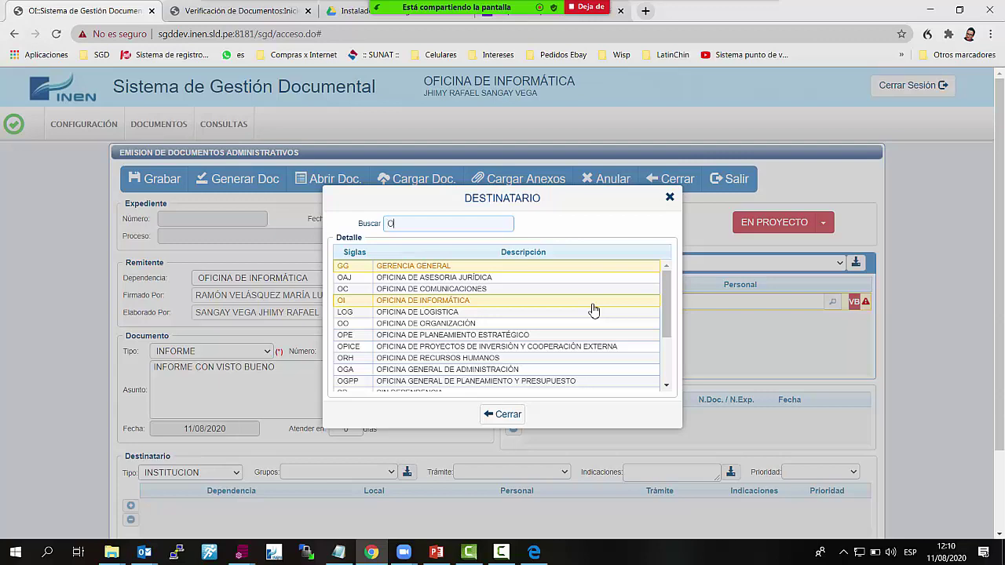
type("GA")
key("Return")
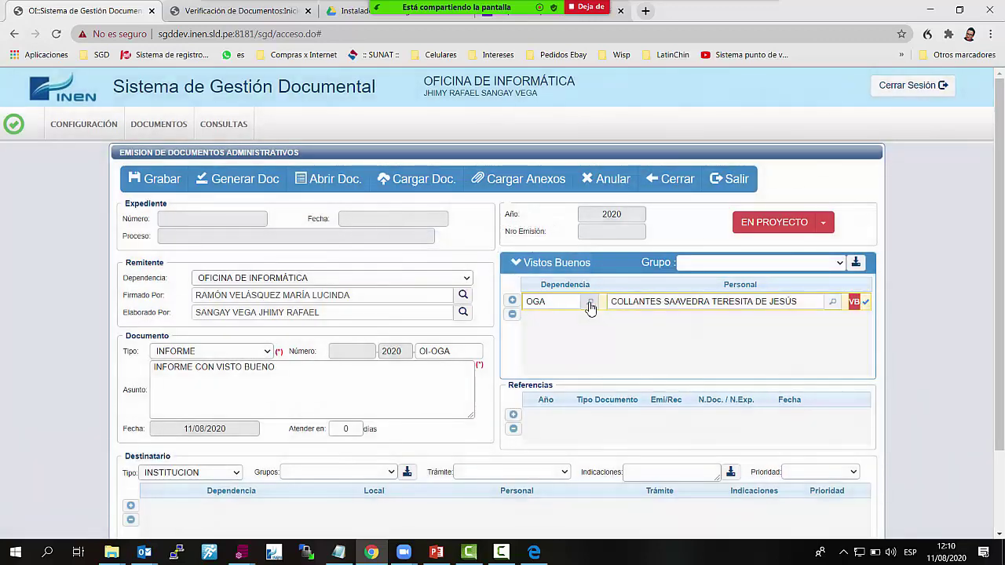
Add Oficina de Asesoría Jurídica as the ORIGINAL recipient
scroll(332, 349, "down", 2)
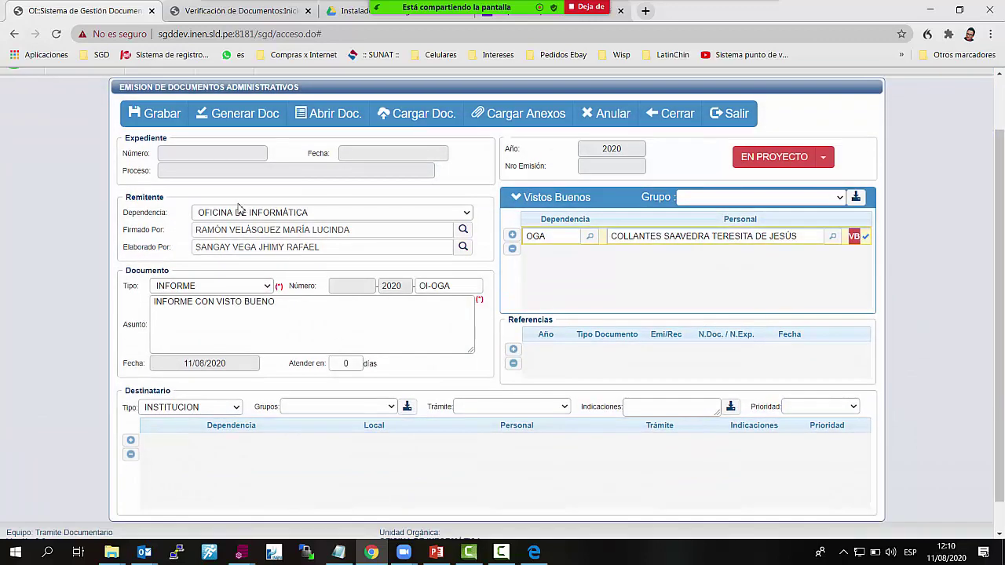
left_click(130, 440)
left_click(311, 445)
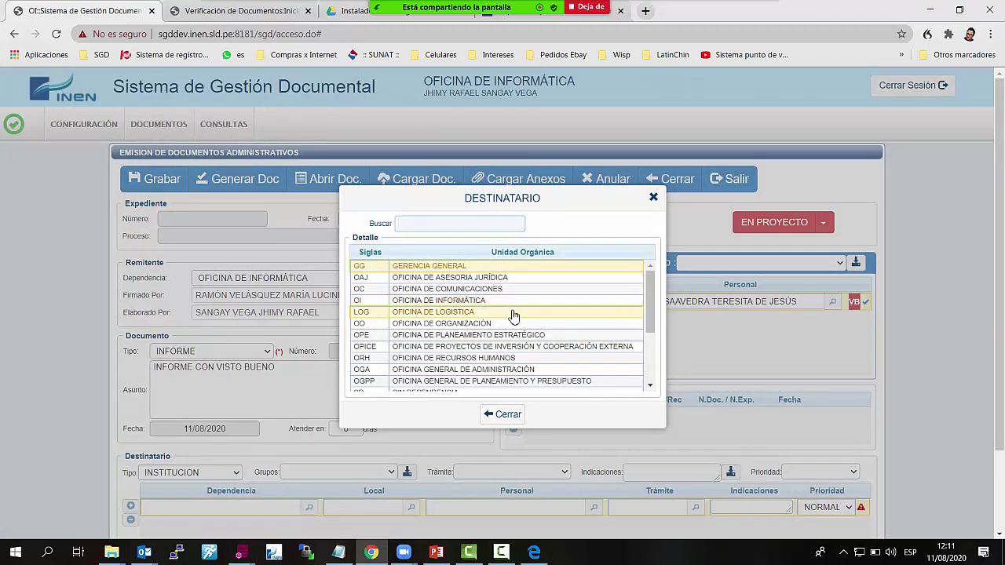
left_click(530, 288)
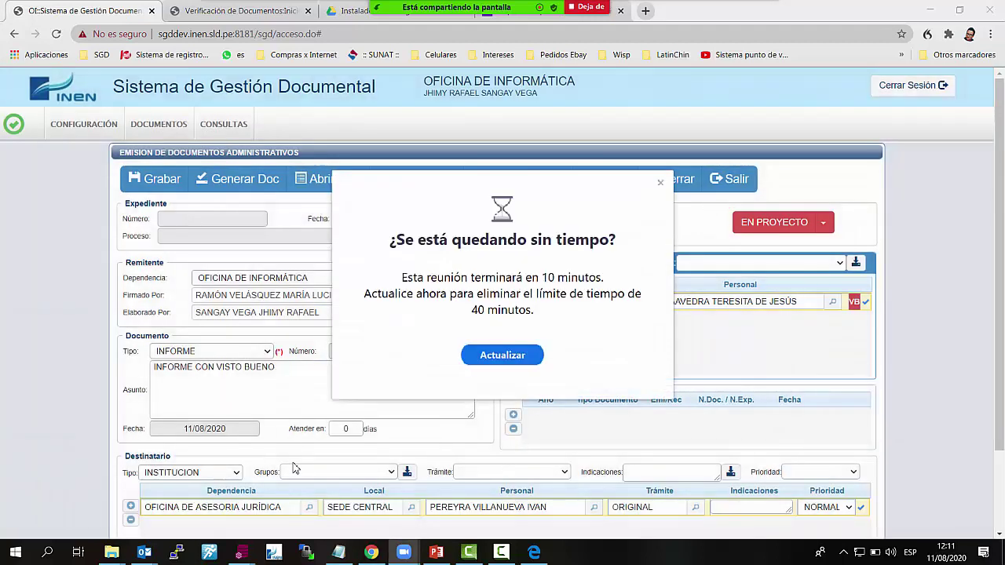
left_click(660, 183)
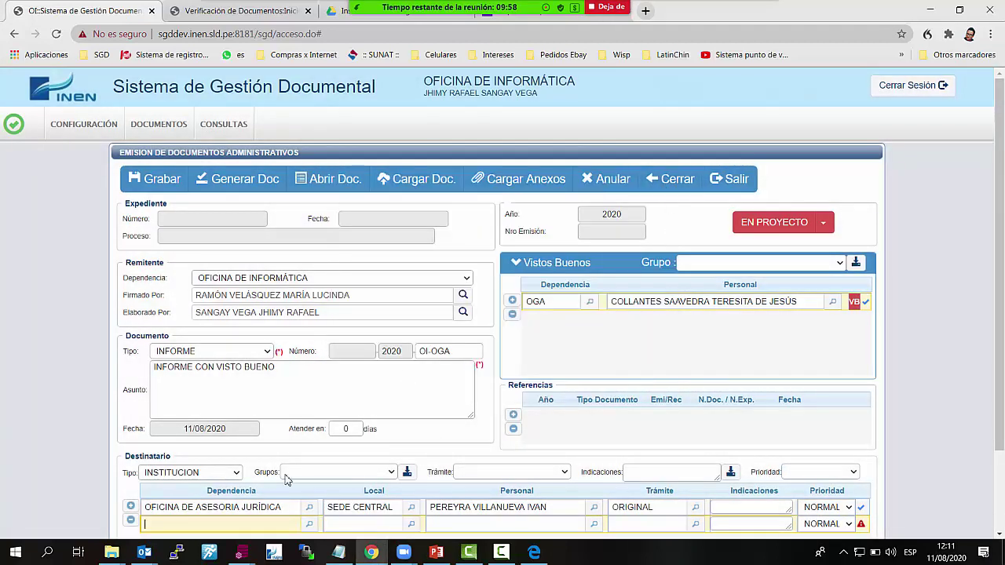
Add a second recipient row with Oficina de Comunicaciones as COPIA
left_click(130, 506)
left_click(648, 198)
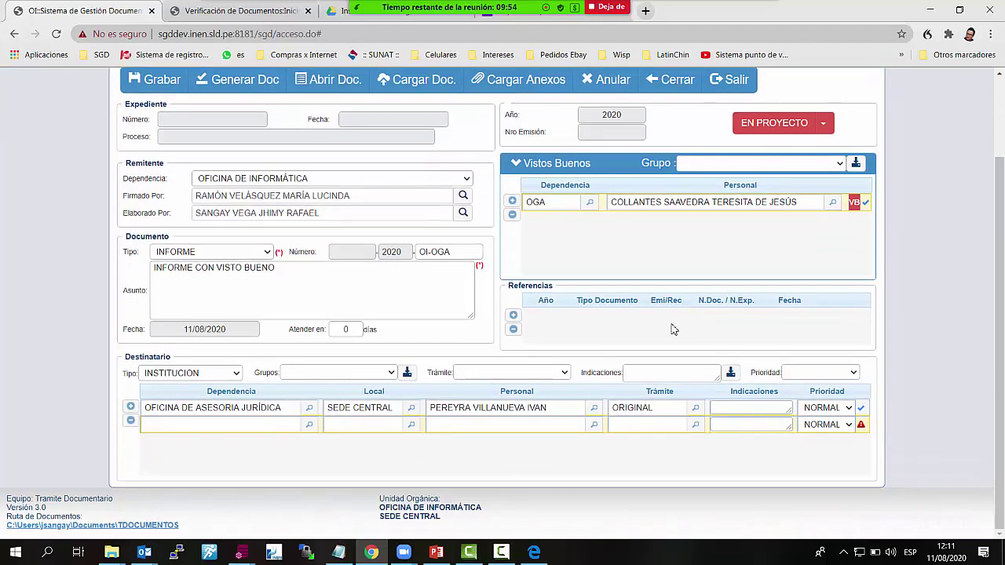
left_click(312, 430)
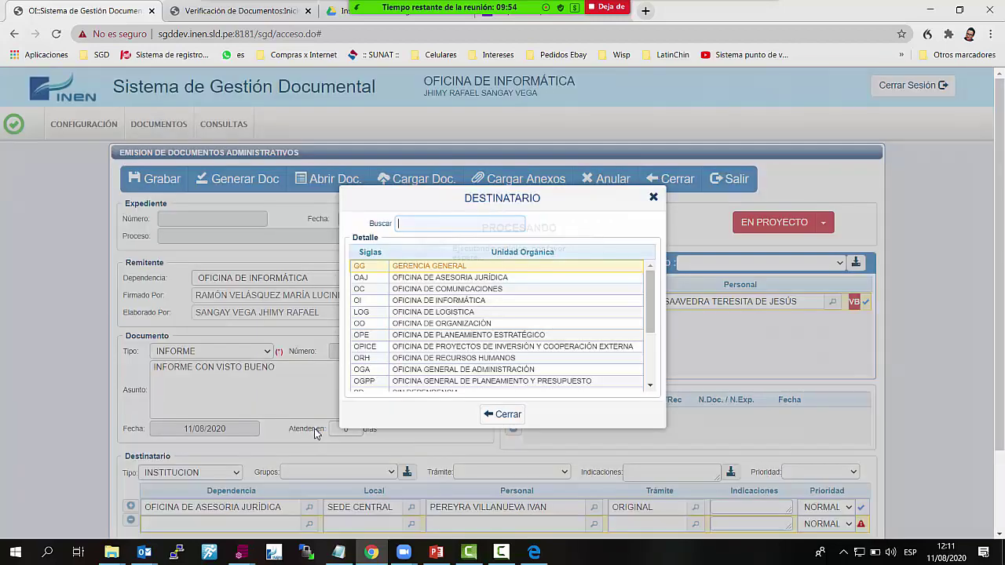
double_click(511, 288)
scroll(789, 396, "down", 2)
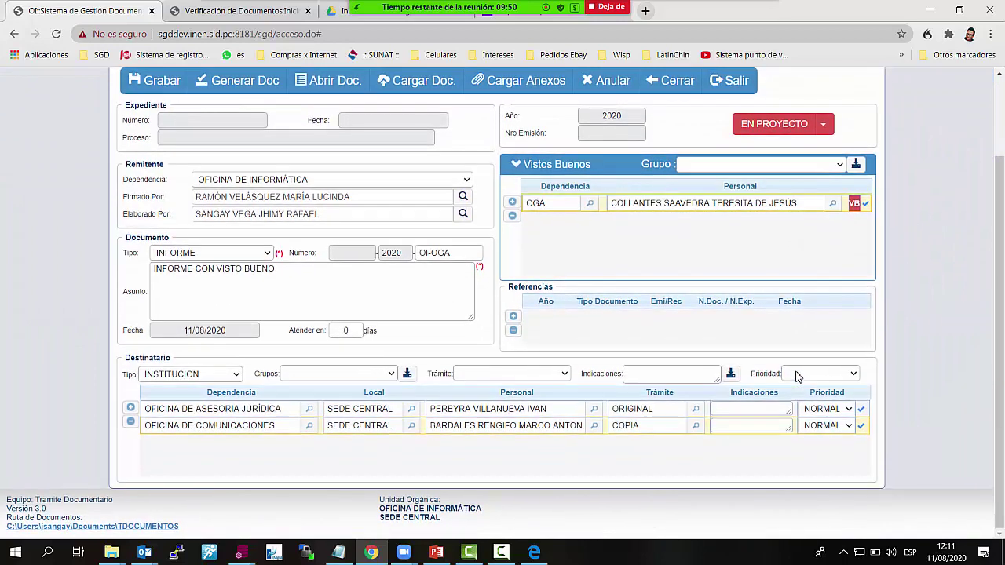
scroll(282, 363, "up", 2)
scroll(282, 362, "down", 1)
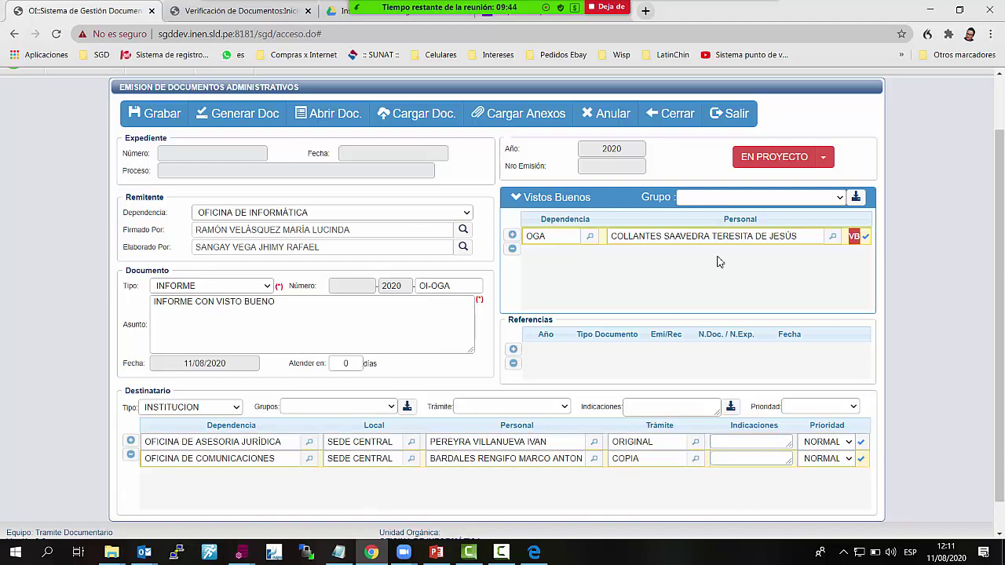
scroll(716, 280, "up", 2)
scroll(723, 284, "down", 2)
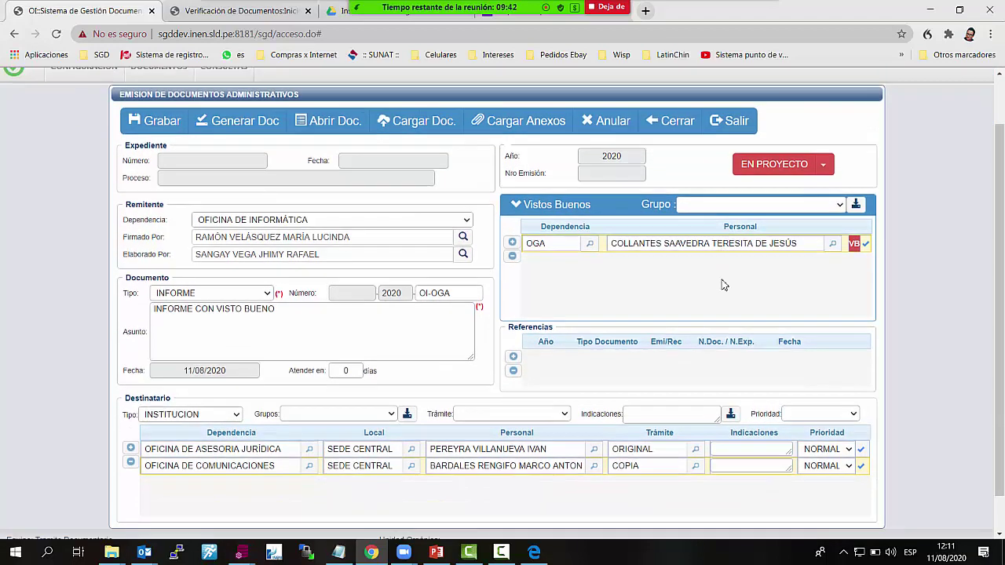
Save the INFORME as emission 23 with a new expediente and generate its Word document
left_click(162, 111)
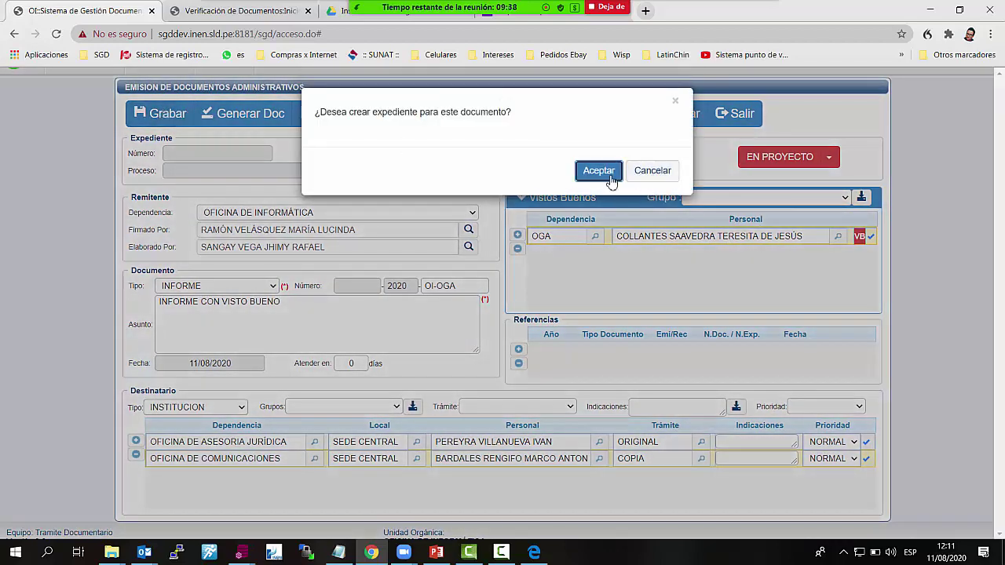
left_click(610, 180)
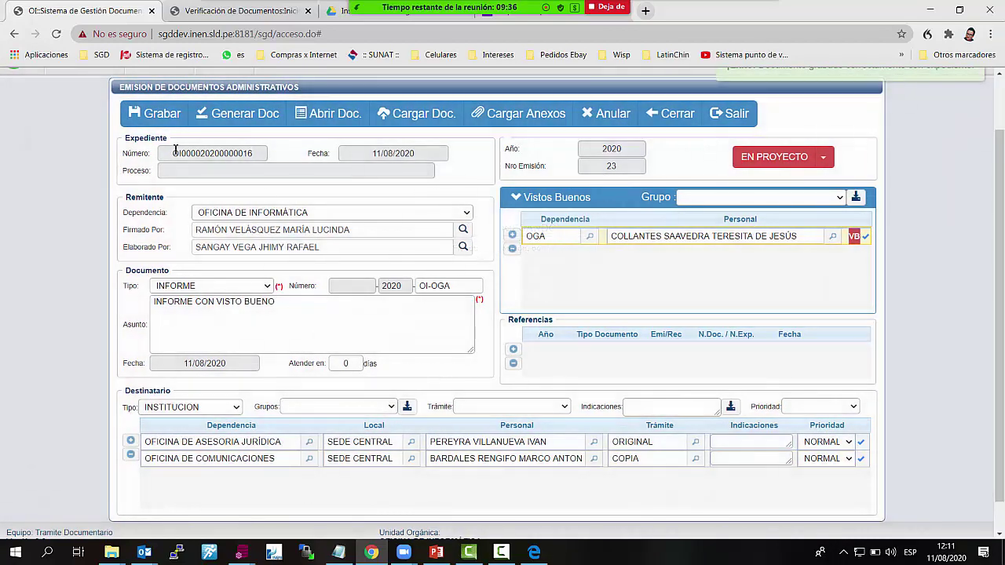
double_click(168, 153)
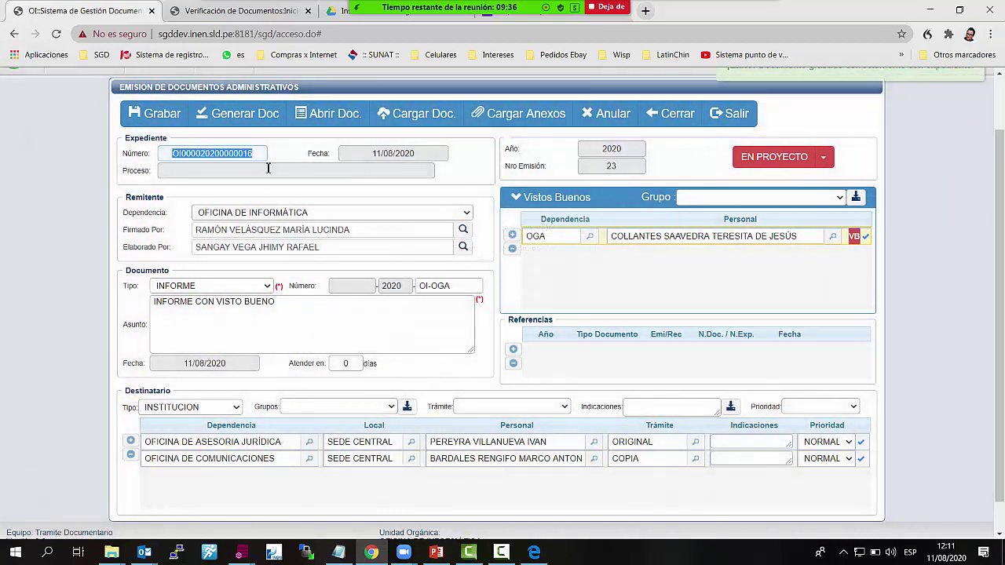
left_click(253, 115)
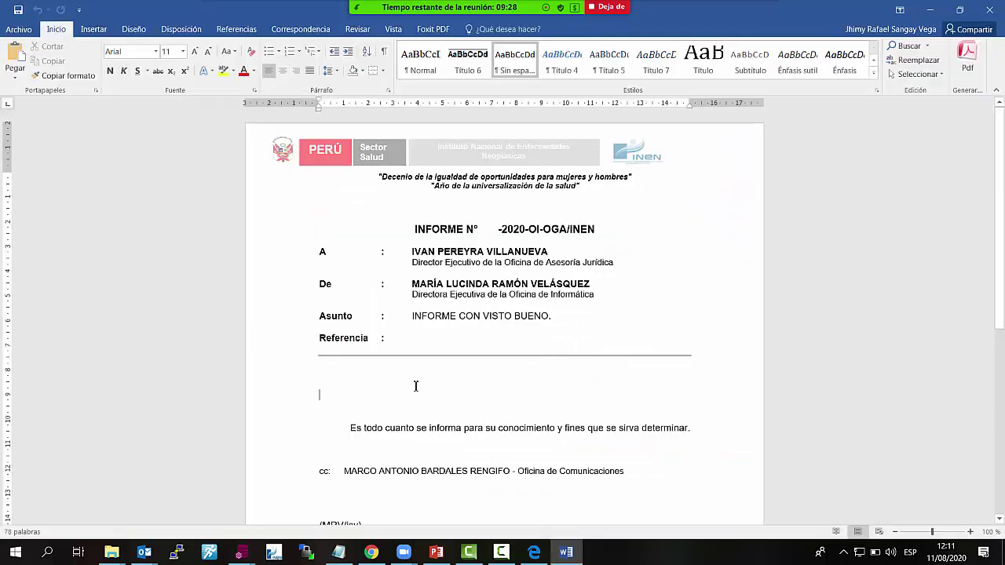
Type 'INFORME CON VIST' in the body, save, export INFORME-R23-2020-OI-OGA.pdf, then close Foxit and Word
type("INFORME")
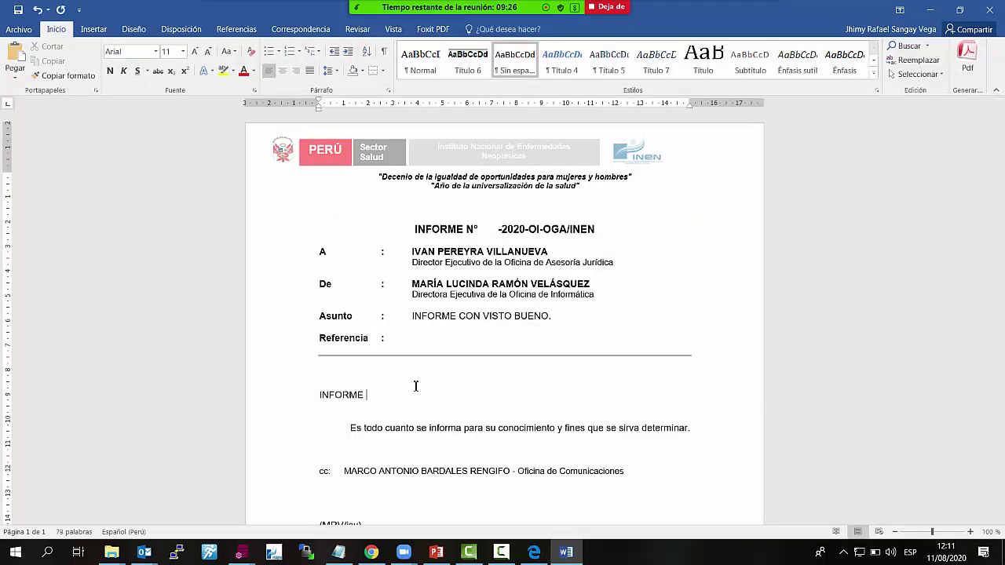
type(" CON VISTO BUENO")
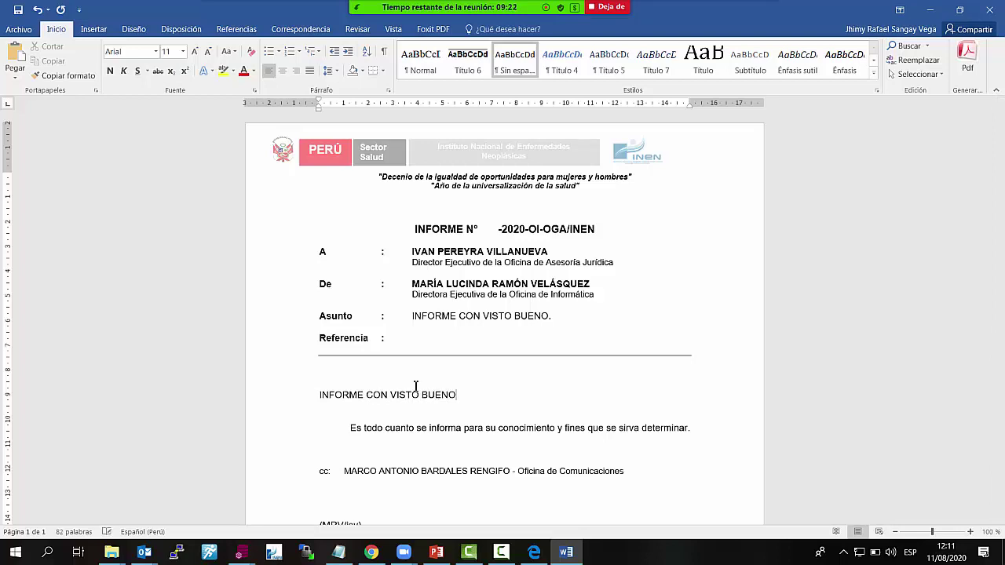
left_click(22, 12)
left_click(23, 30)
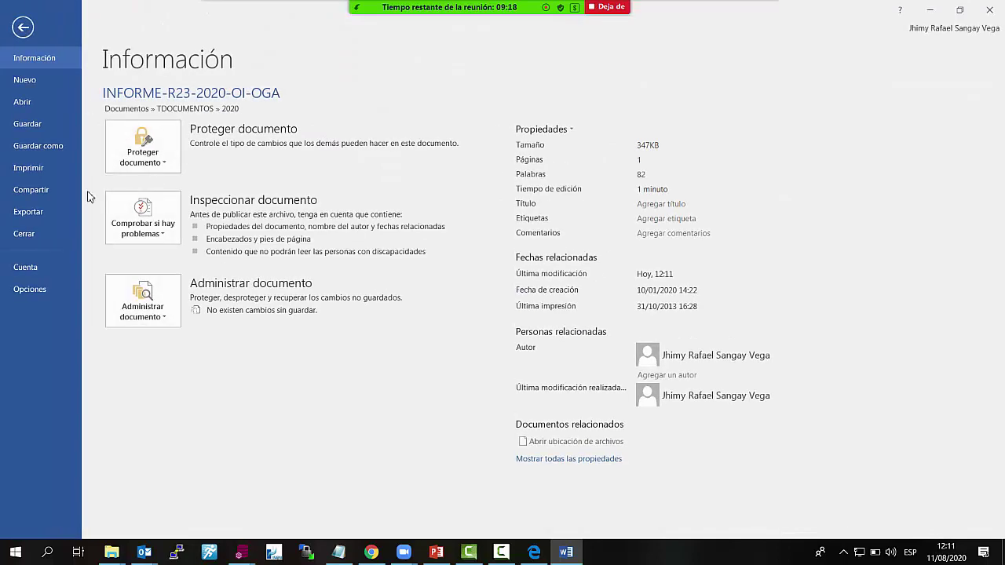
left_click(51, 146)
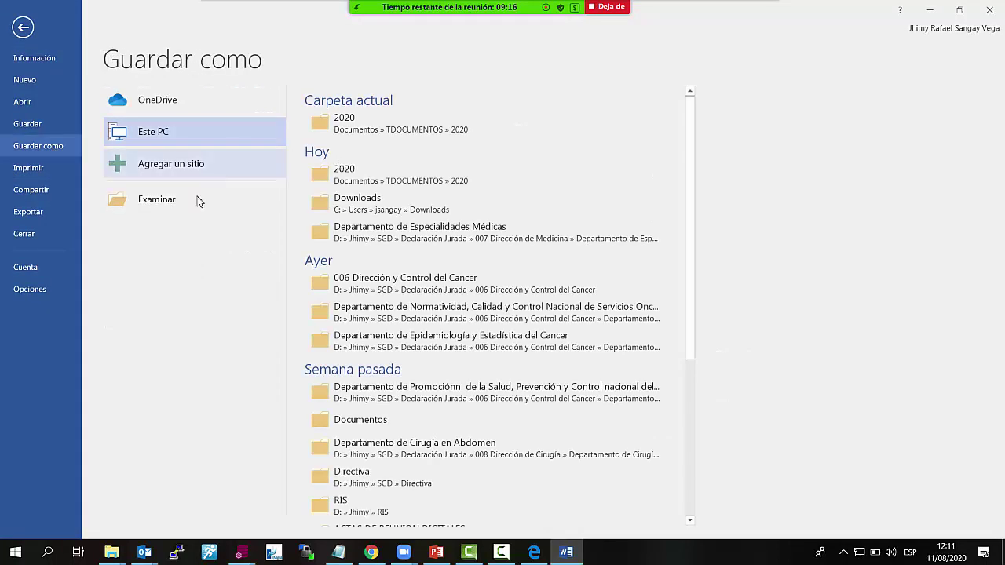
left_click(157, 200)
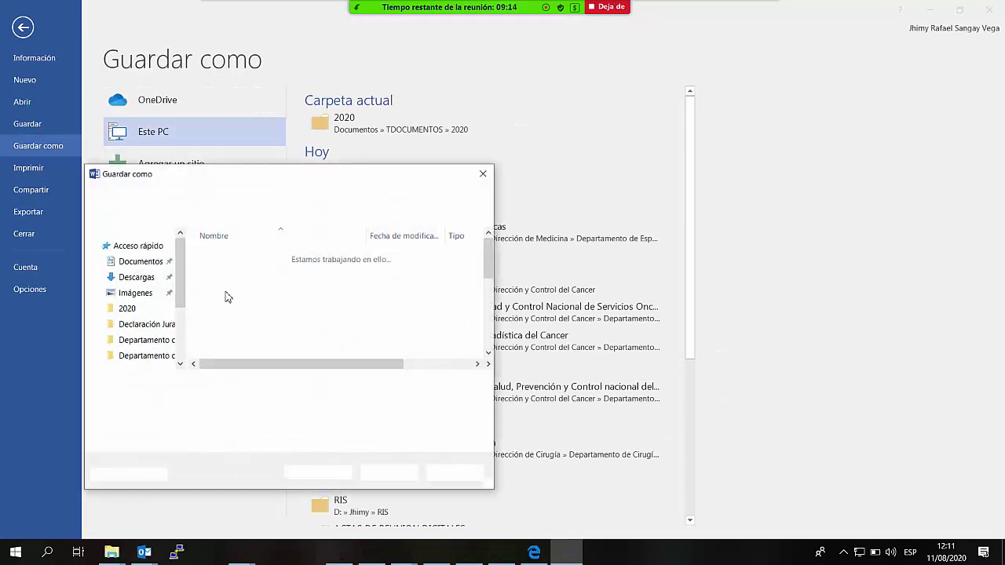
left_click(275, 399)
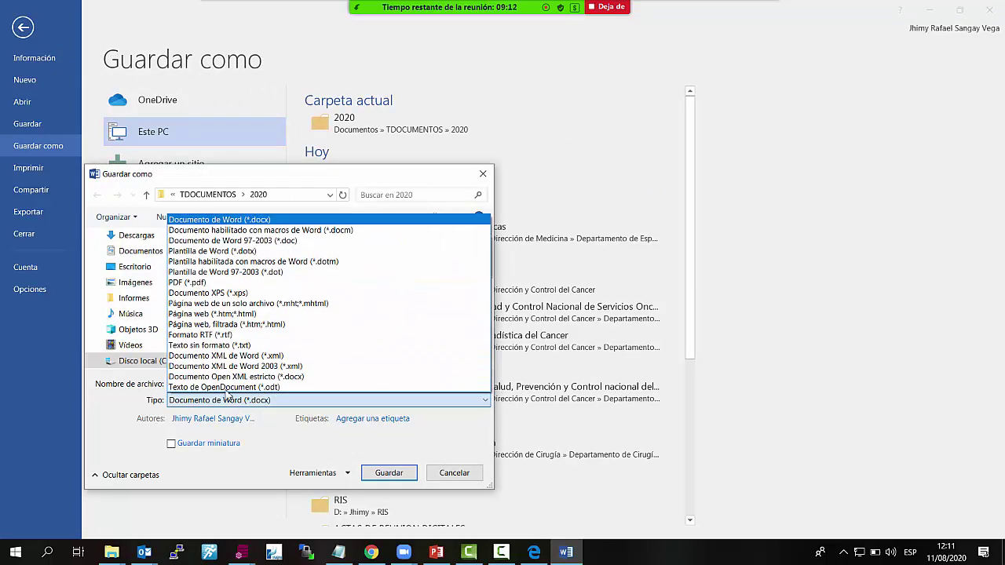
left_click(215, 283)
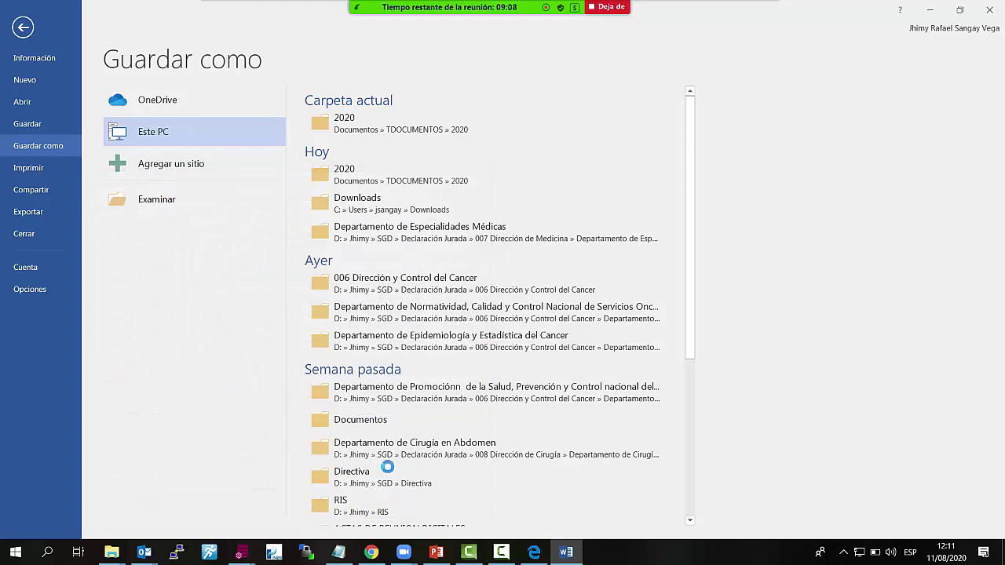
key("Escape")
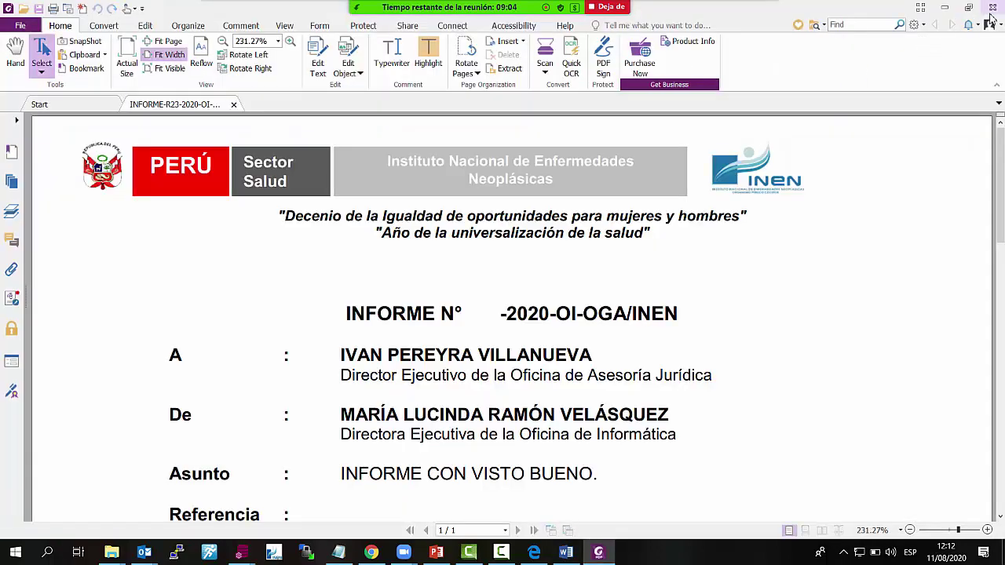
left_click(992, 7)
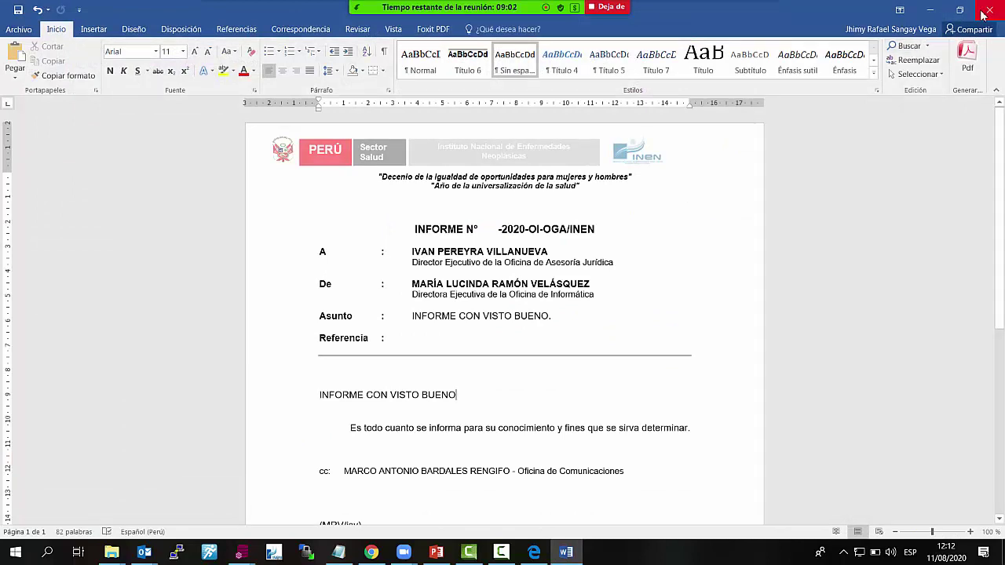
left_click(983, 13)
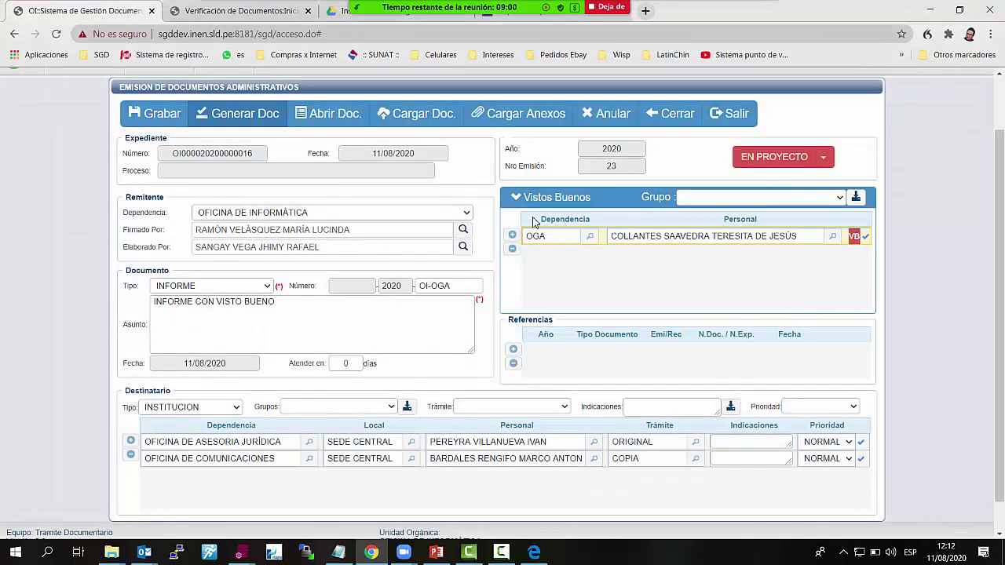
Close the emission form, log out, and sign back in with the director's username
left_click(666, 120)
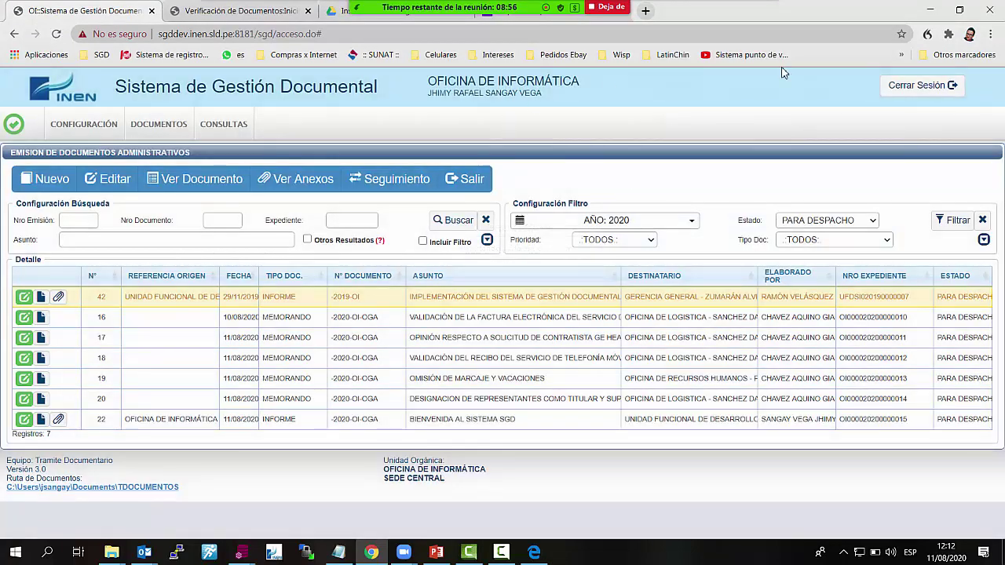
left_click(944, 89)
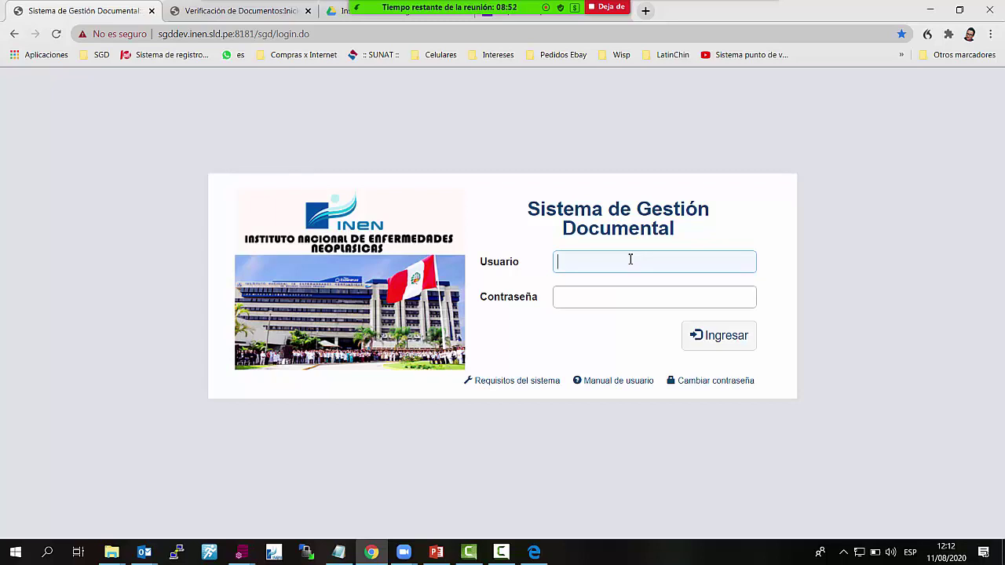
left_click(630, 259)
key("Tab")
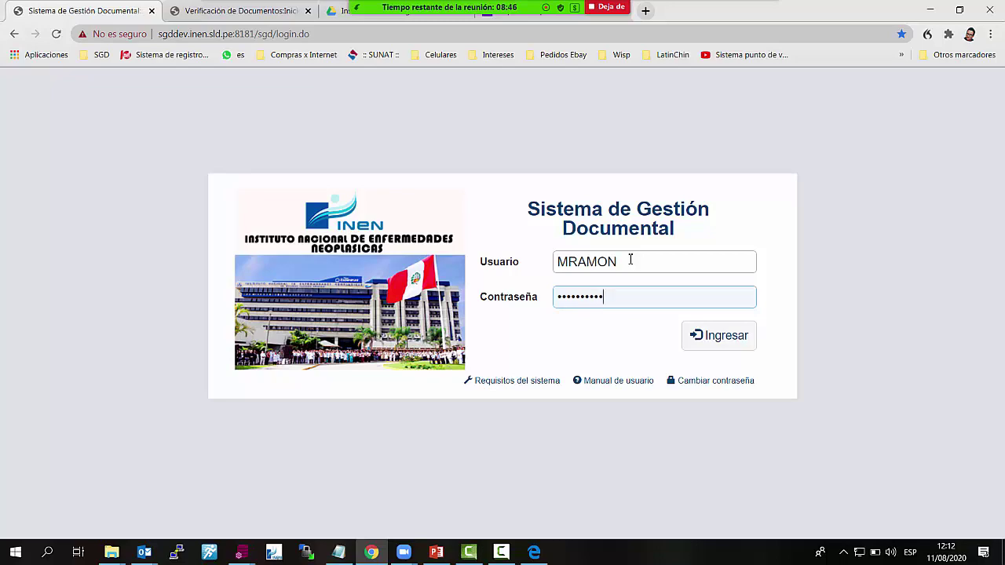
key("Return")
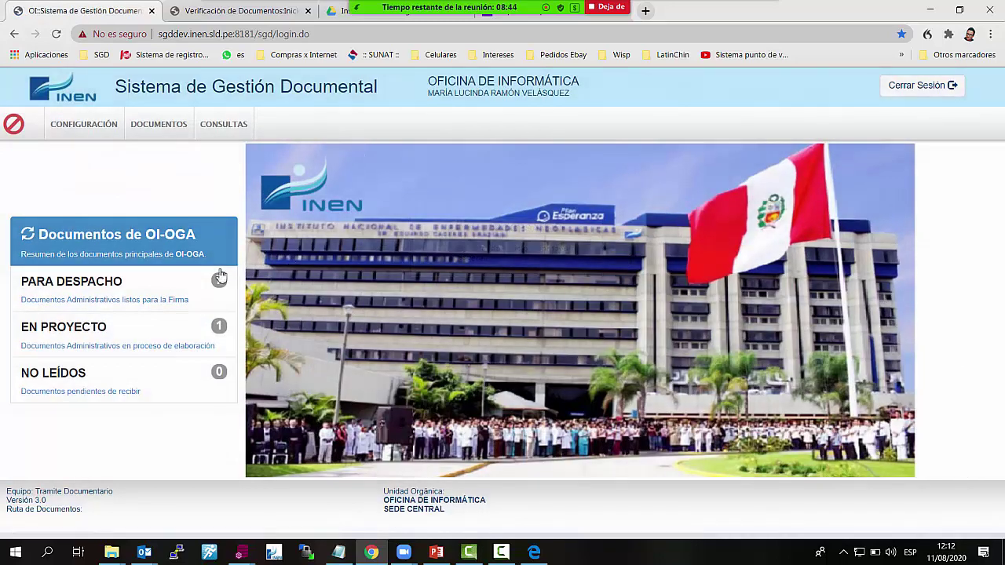
Open draft INFORME 23, 'INFORME CON VISTO BUENO', from the EN PROYECTO list
left_click(103, 307)
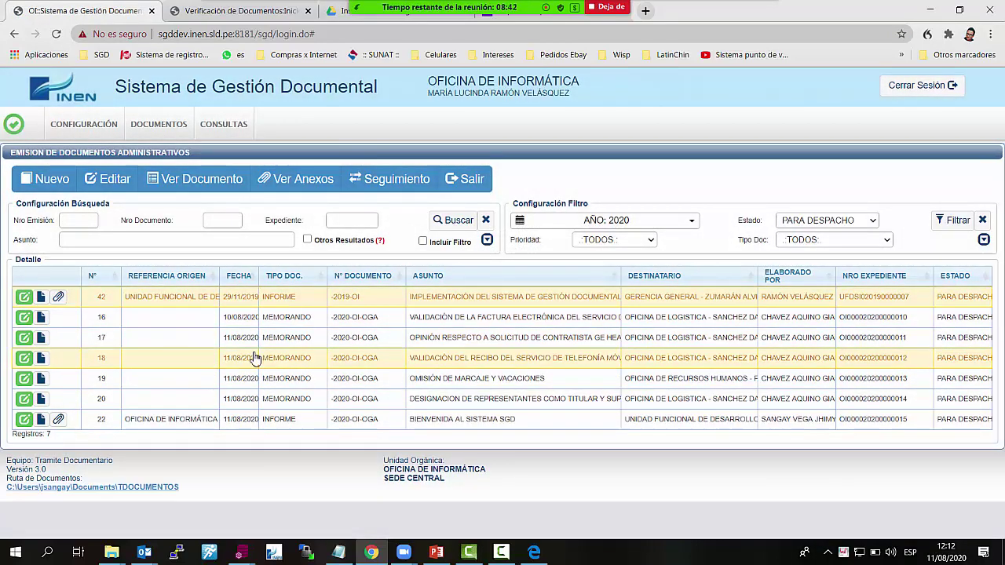
left_click(452, 180)
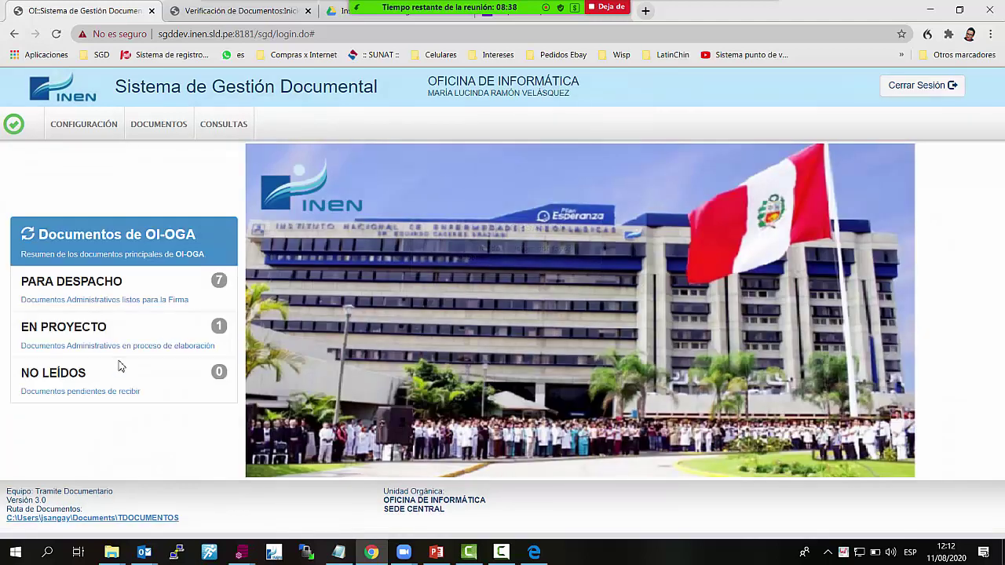
left_click(104, 325)
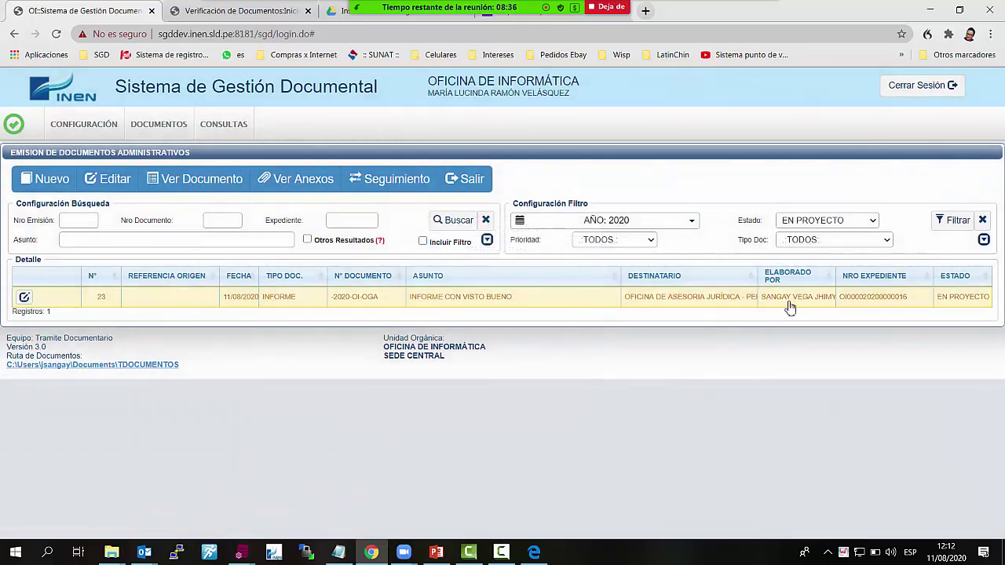
left_click(24, 299)
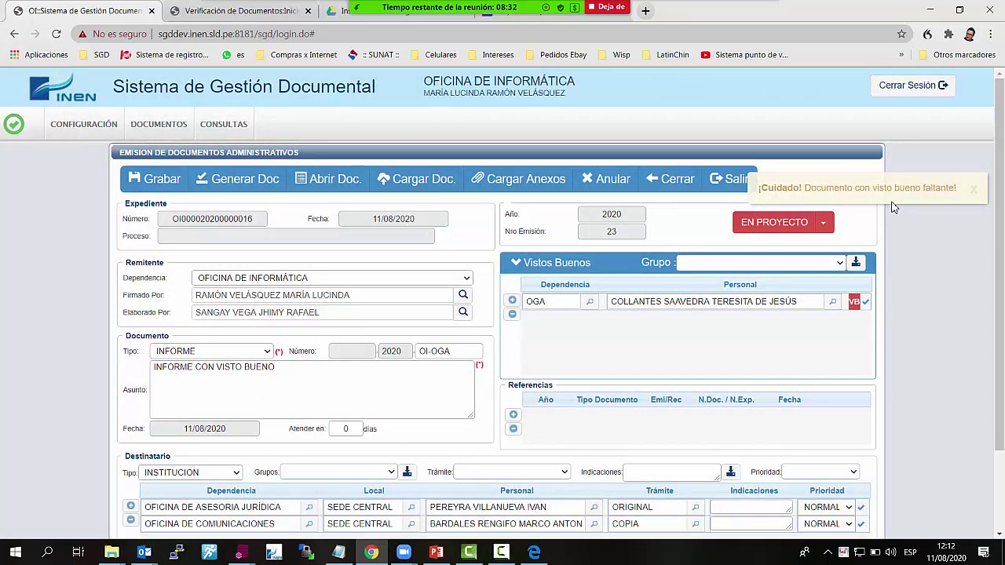
Review the missing visto bueno warning and pending reviewer, then close the draft unchanged
left_click_drag(759, 188, 964, 190)
left_click(792, 213)
left_click_drag(764, 189, 979, 197)
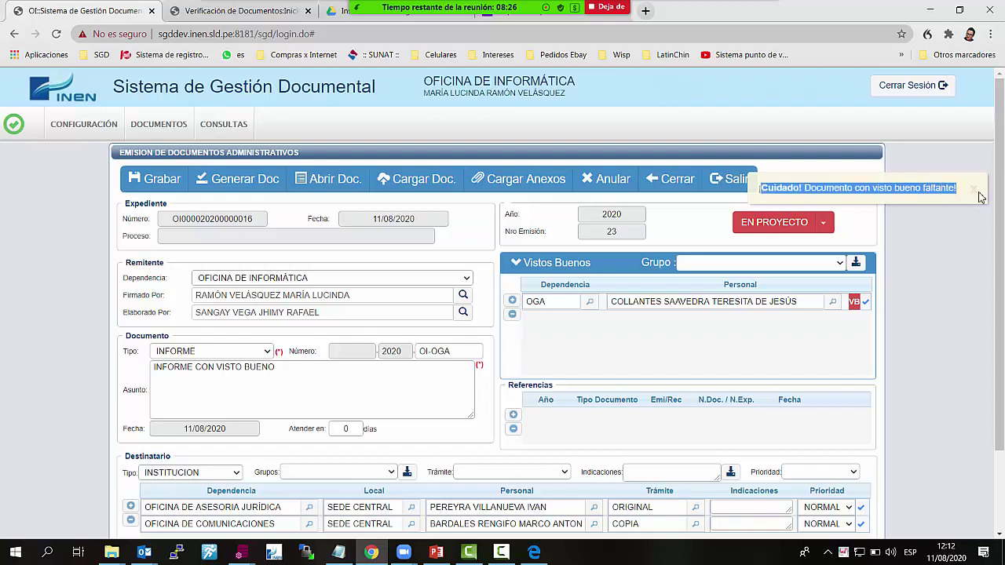
left_click(785, 190)
left_click_drag(761, 190, 963, 199)
left_click_drag(802, 303, 610, 320)
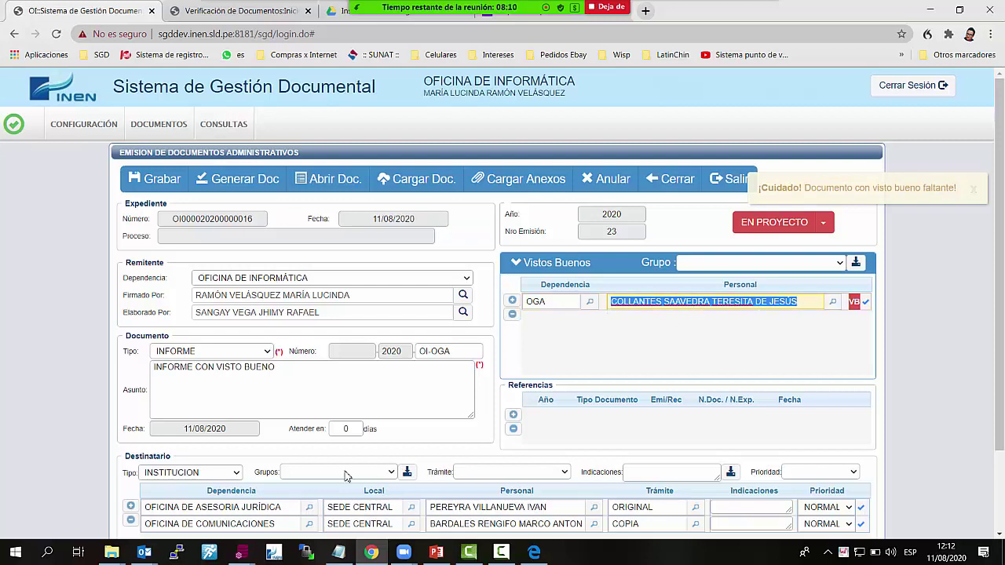
left_click(144, 552)
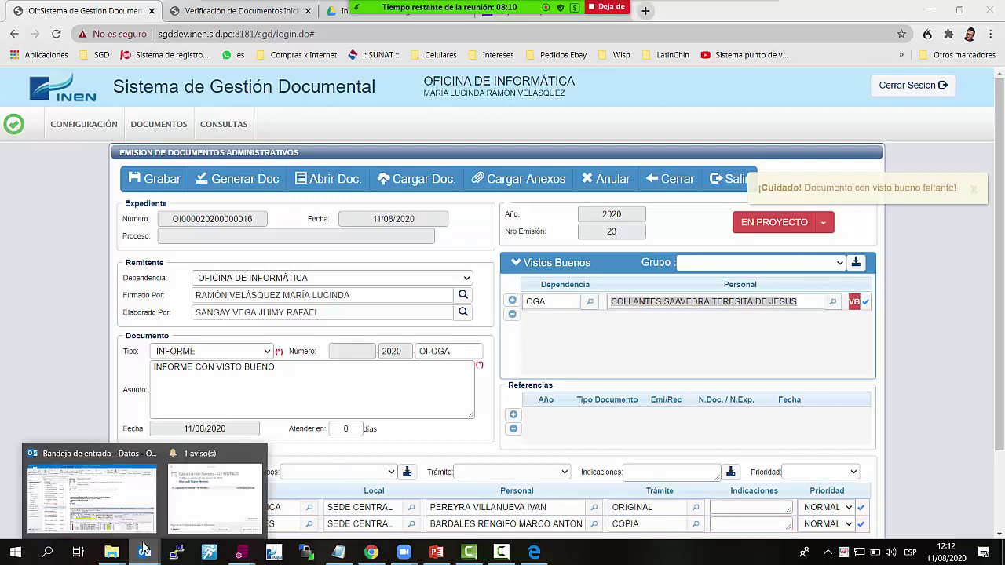
left_click(717, 383)
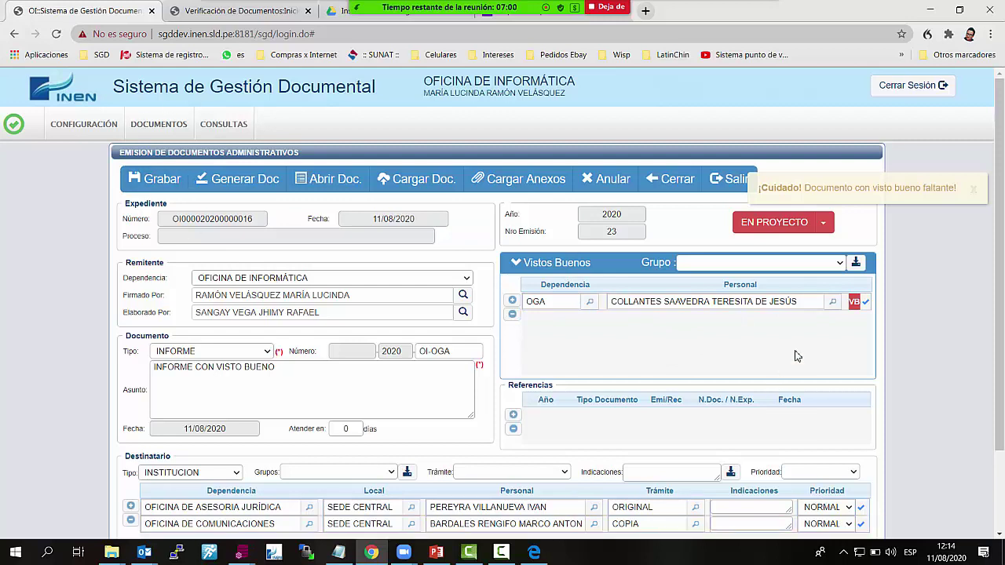
left_click(680, 189)
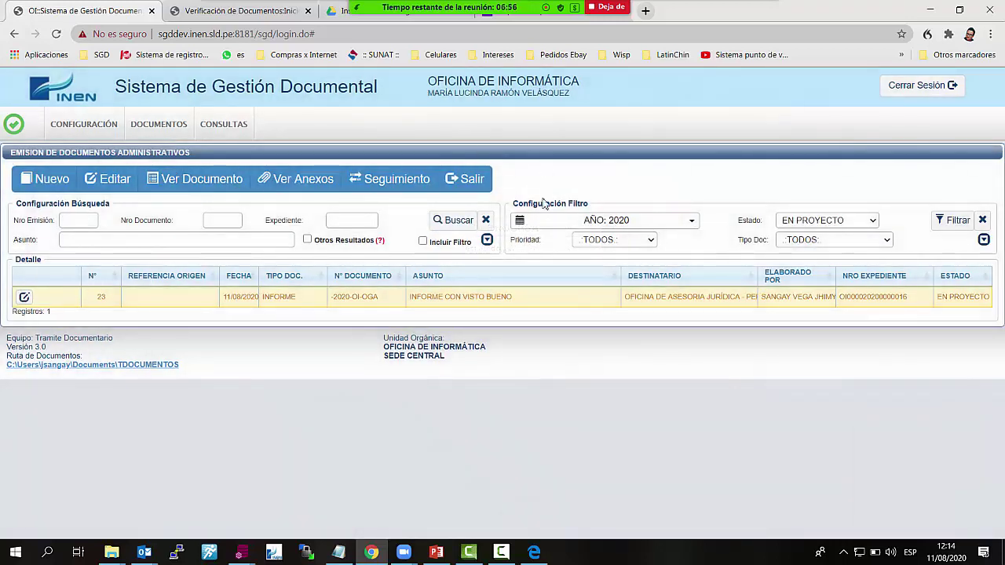
Open INFORME 42, 'Implementación del Sistema de Gestión Documental SGD', from PARA DESPACHO and start signing it
left_click(473, 182)
left_click(131, 290)
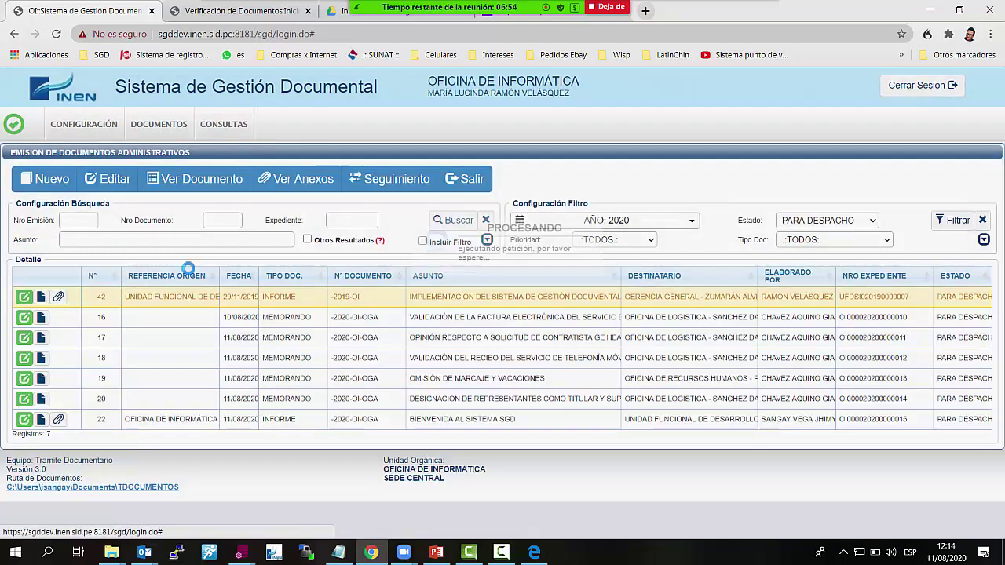
left_click(24, 297)
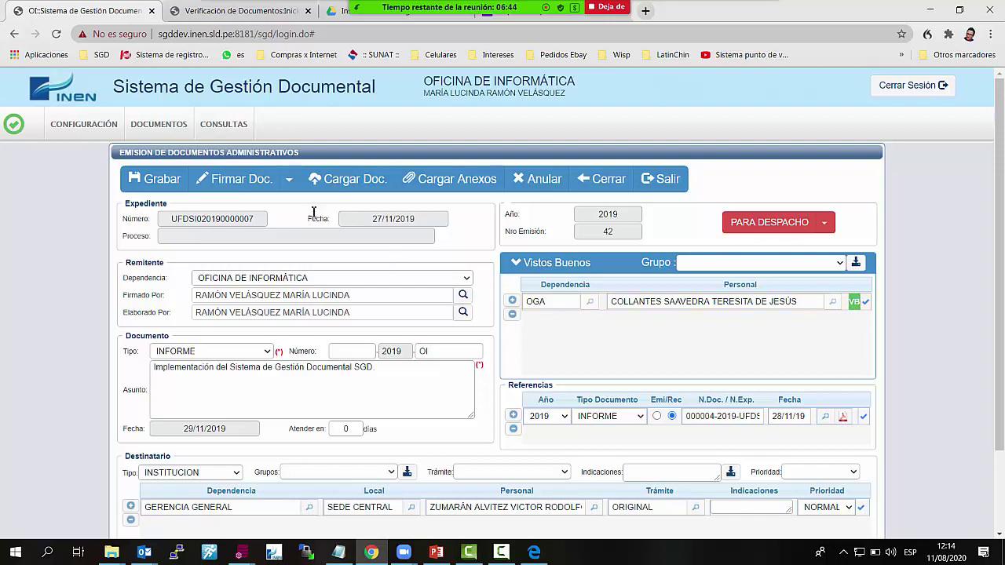
left_click(241, 180)
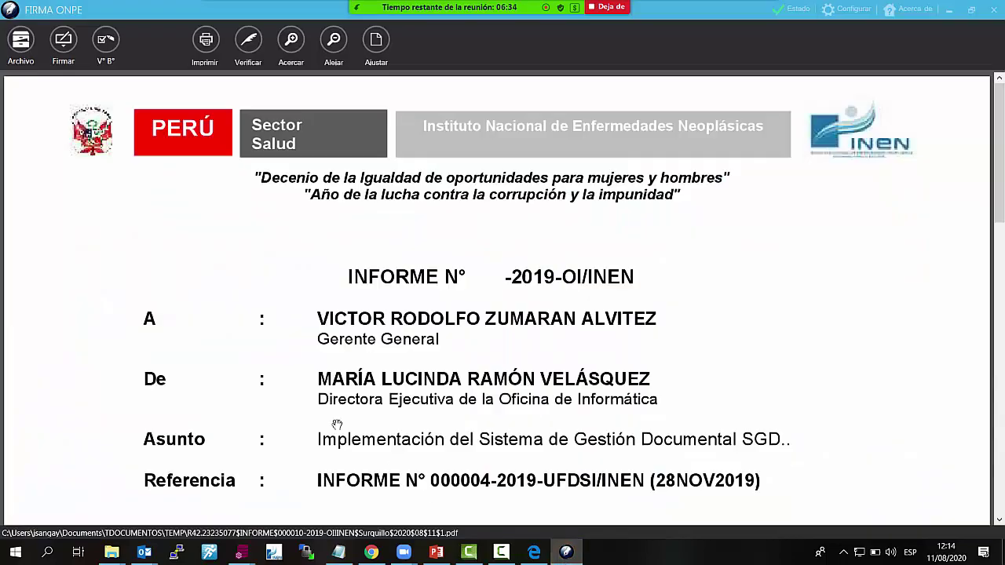
Sign the INFORME in Firma ONPE with the director's first certificate and smart-card PIN
scroll(402, 336, "down", 5)
scroll(402, 336, "up", 5)
left_click(64, 39)
left_click(94, 79)
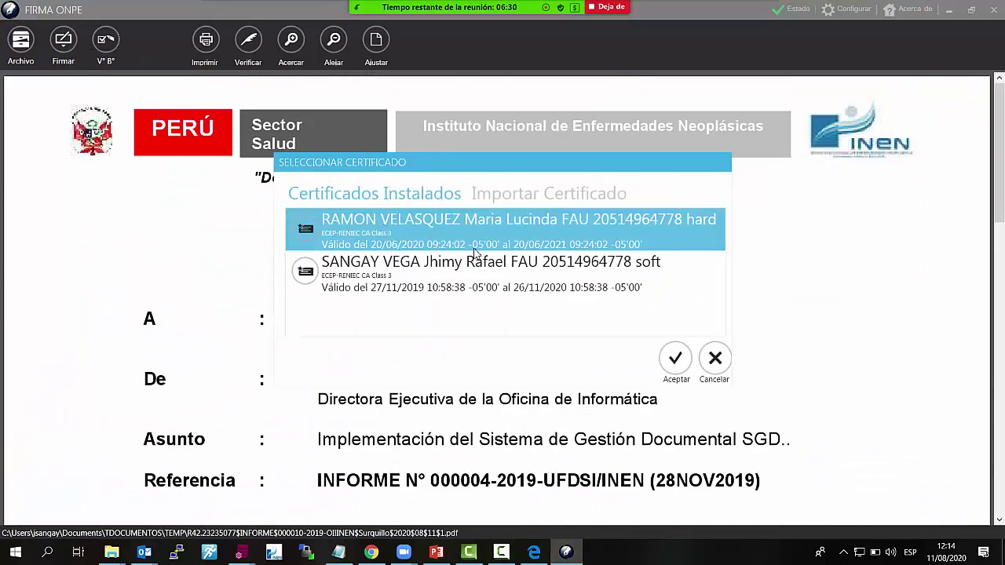
left_click(673, 359)
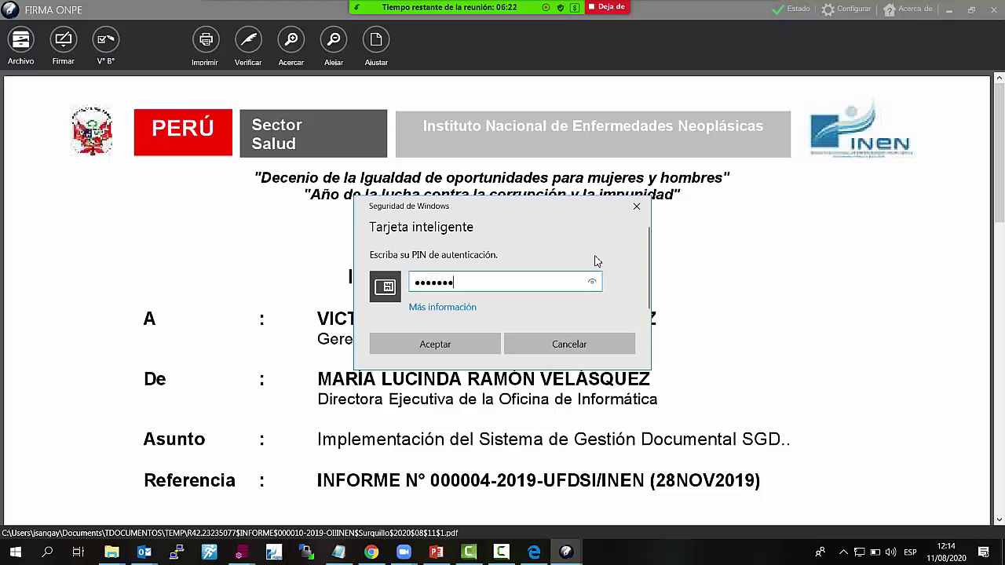
left_click(481, 349)
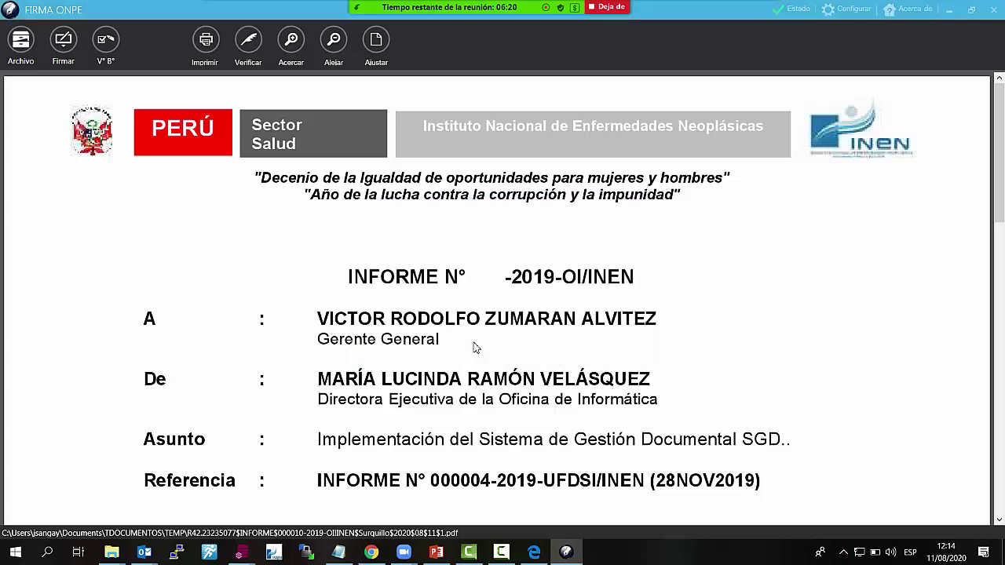
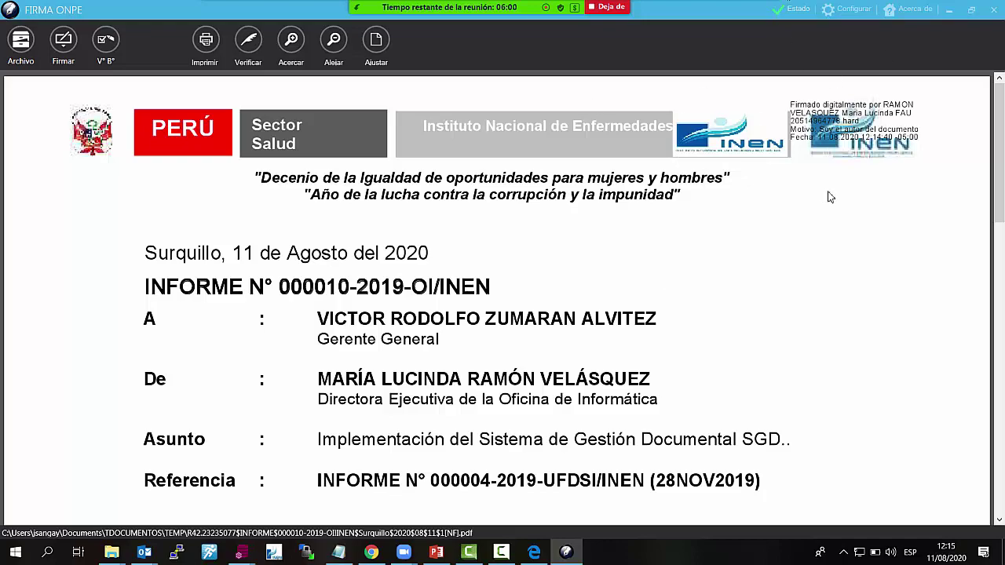
Review the signed INFORME 000010 PDF, then close the FIRMA ONPE viewer
scroll(731, 298, "down", 10)
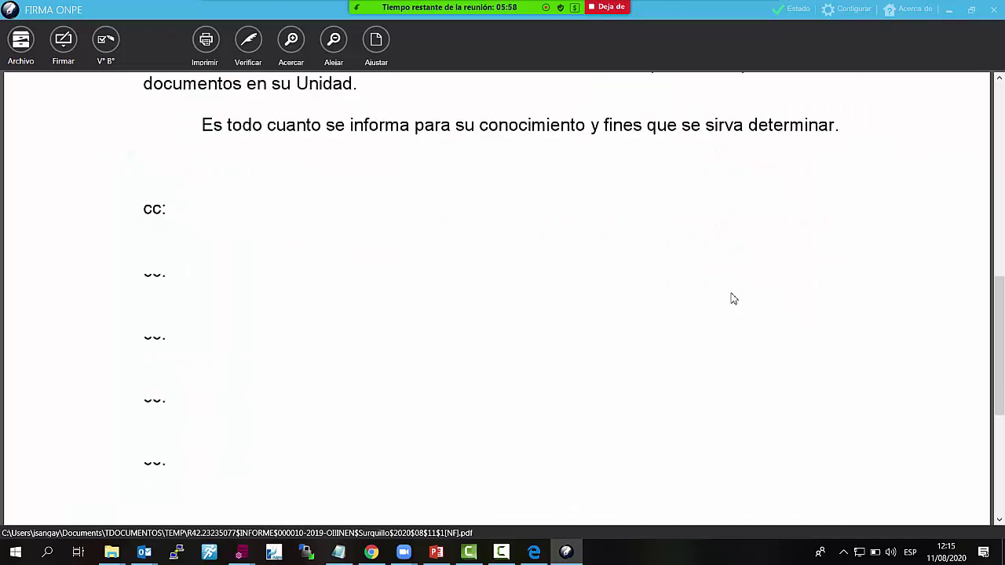
scroll(731, 297, "up", 10)
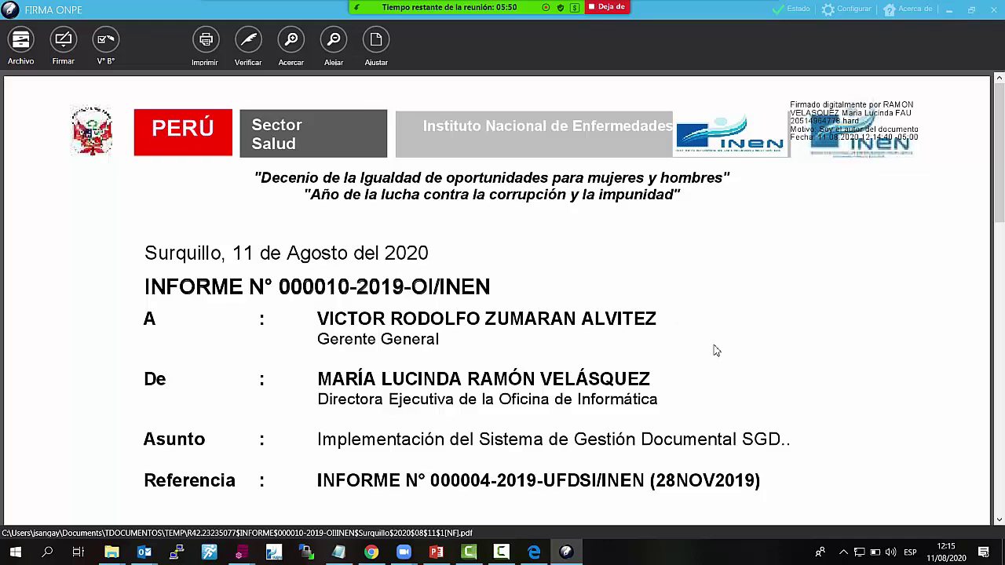
scroll(716, 350, "down", 10)
scroll(721, 360, "up", 10)
scroll(744, 386, "down", 10)
scroll(745, 386, "up", 10)
left_click(992, 10)
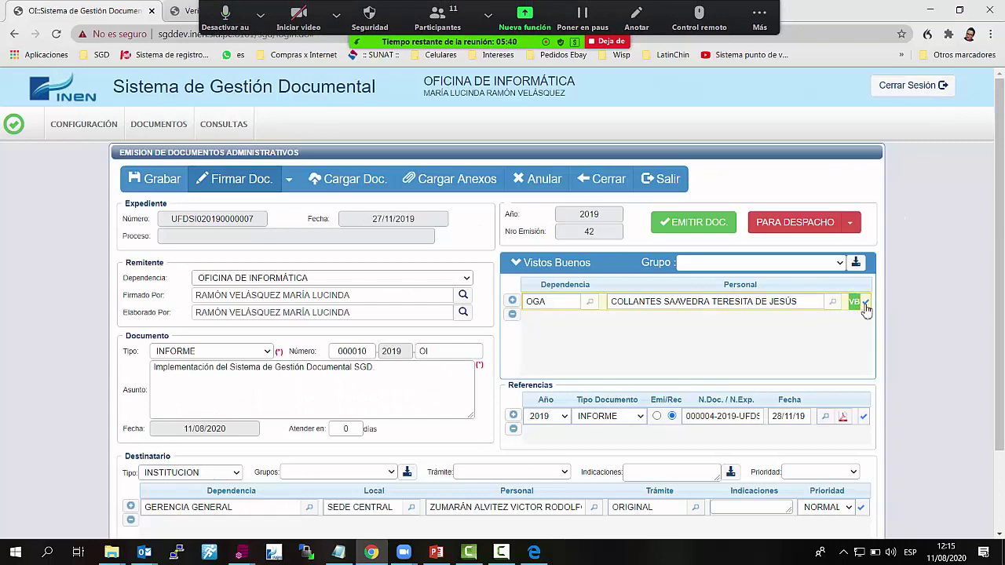
left_click(712, 229)
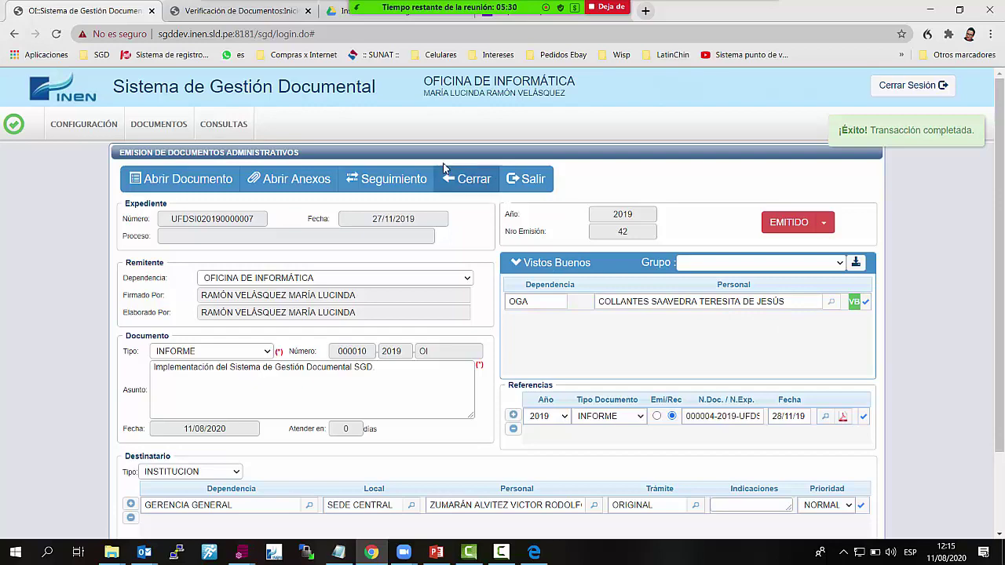
left_click(475, 183)
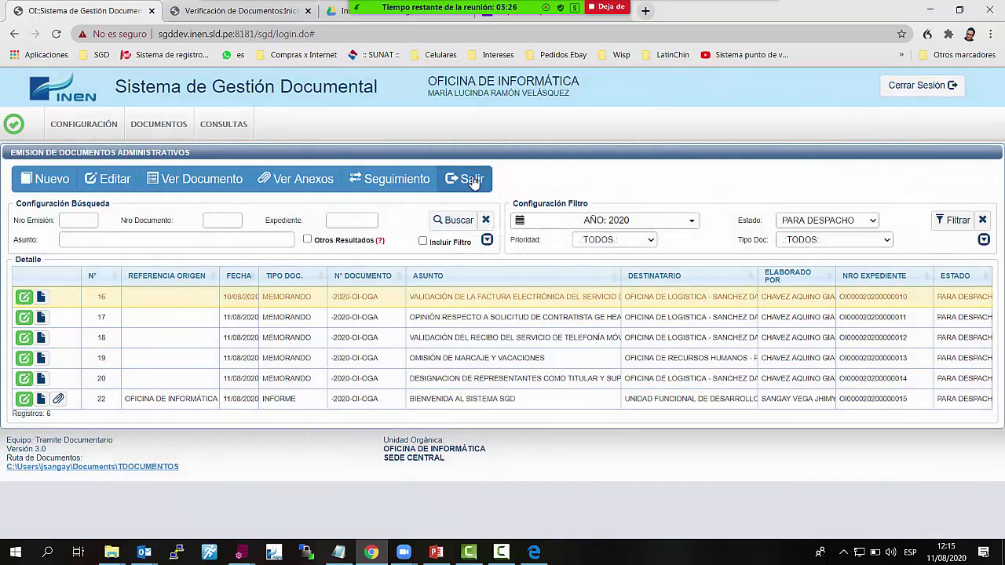
left_click(472, 179)
Search Administración de Empleados by the Director General's first name
left_click(84, 126)
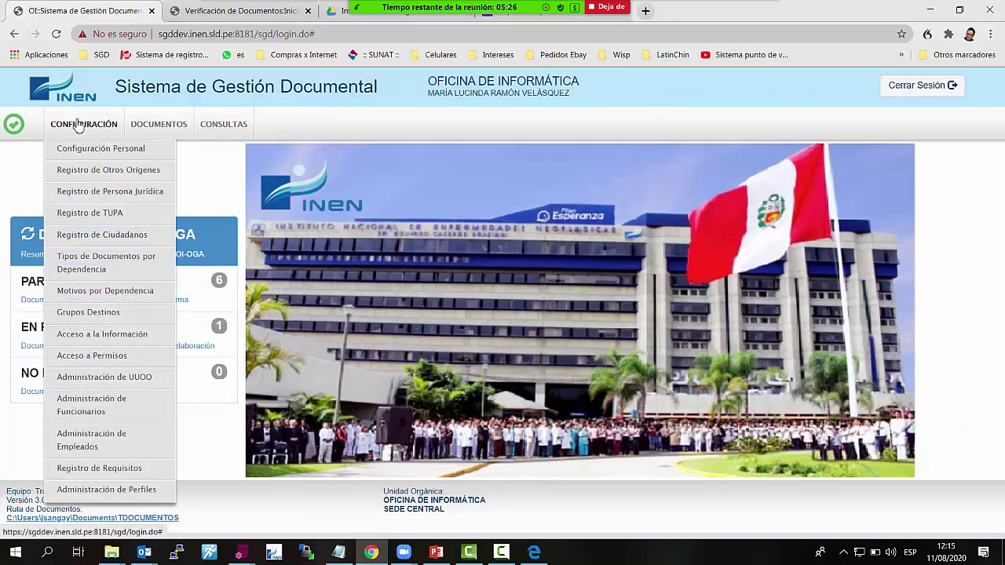
left_click(113, 447)
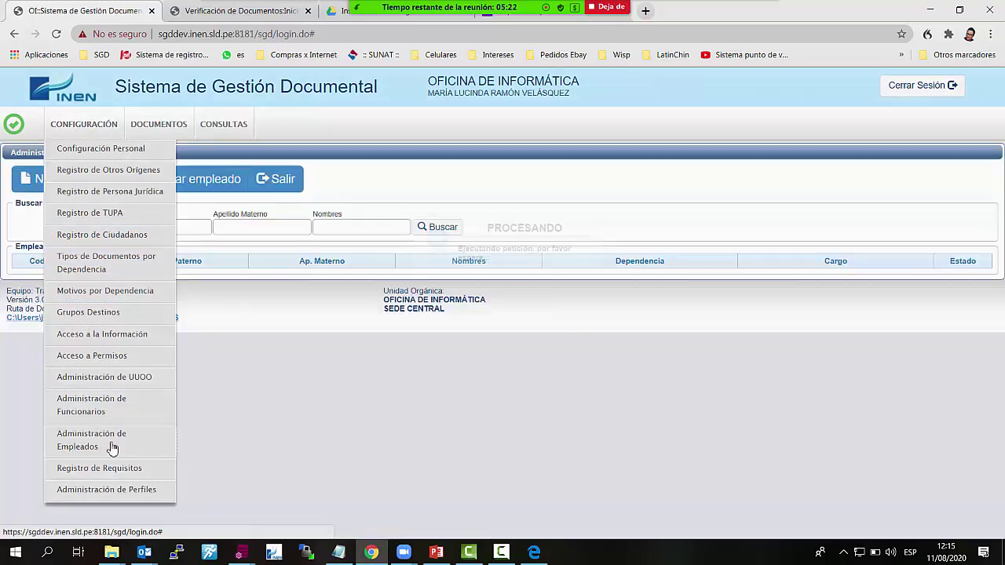
left_click(350, 222)
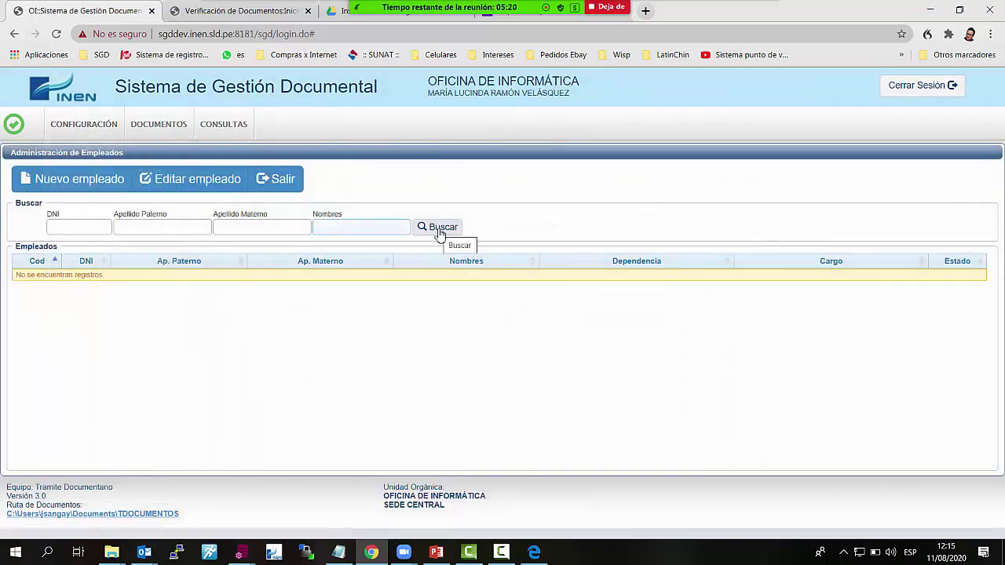
type("TERESITA")
left_click(439, 230)
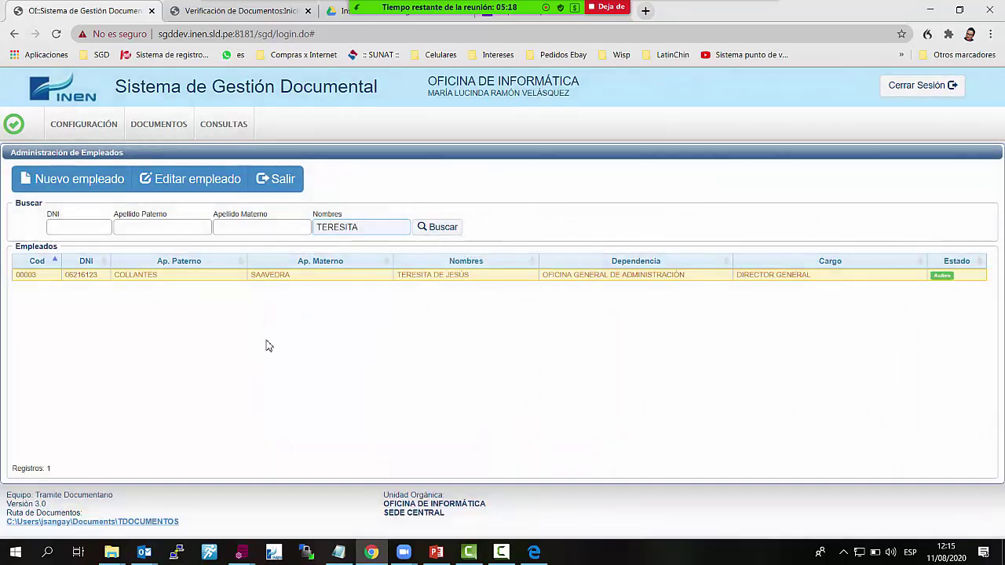
Open the found employee's record, select her e-mail address, and close the record
left_click(208, 188)
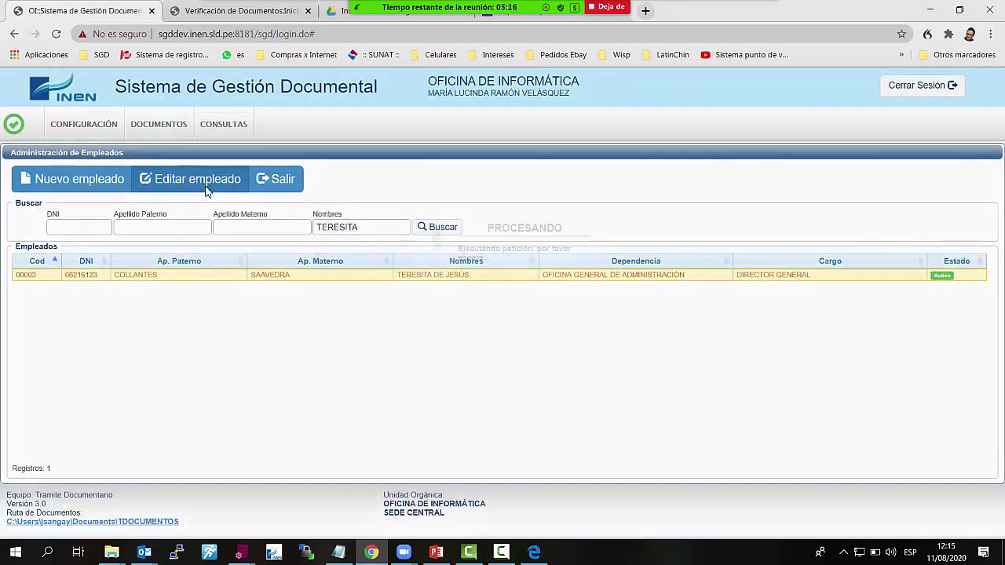
left_click_drag(431, 270, 298, 279)
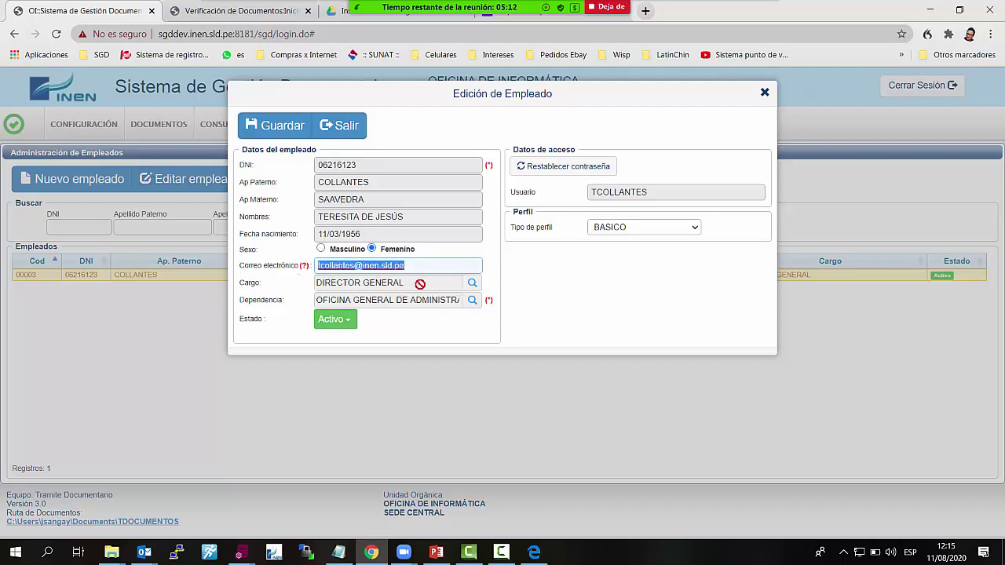
left_click(765, 94)
left_click(116, 128)
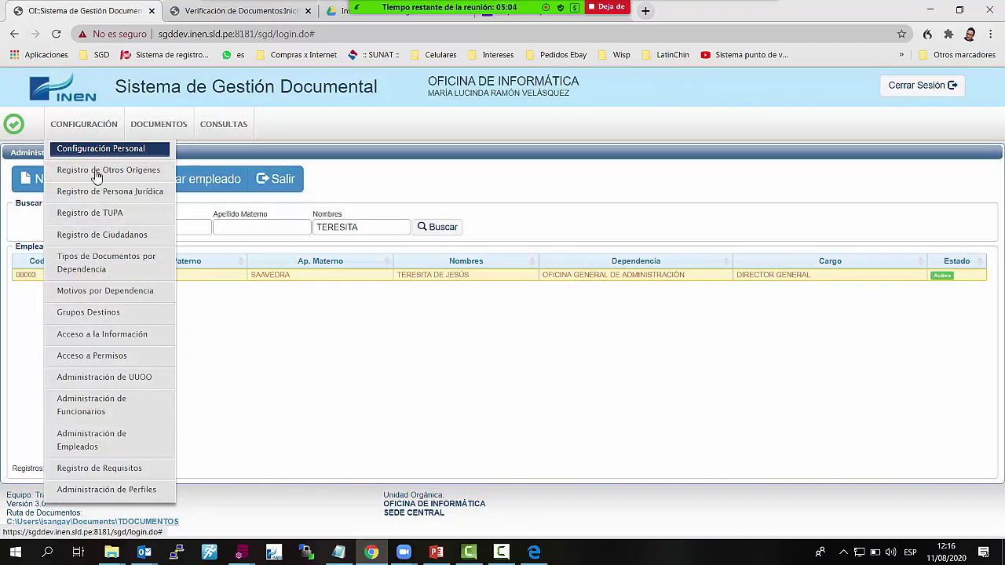
Load the INSTITUCION destination group PILOTO SGD in Grupos Destinos
left_click(142, 320)
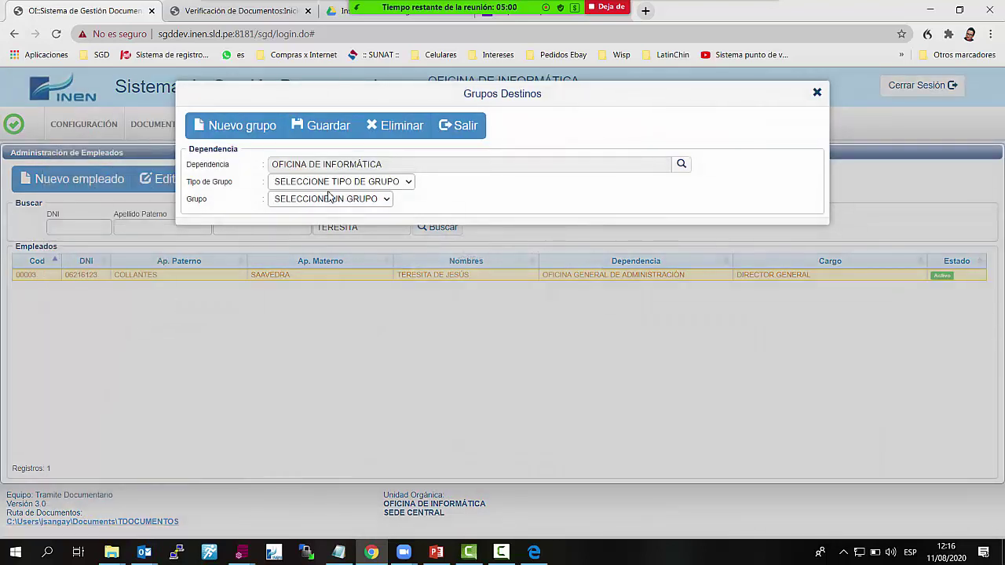
left_click(412, 186)
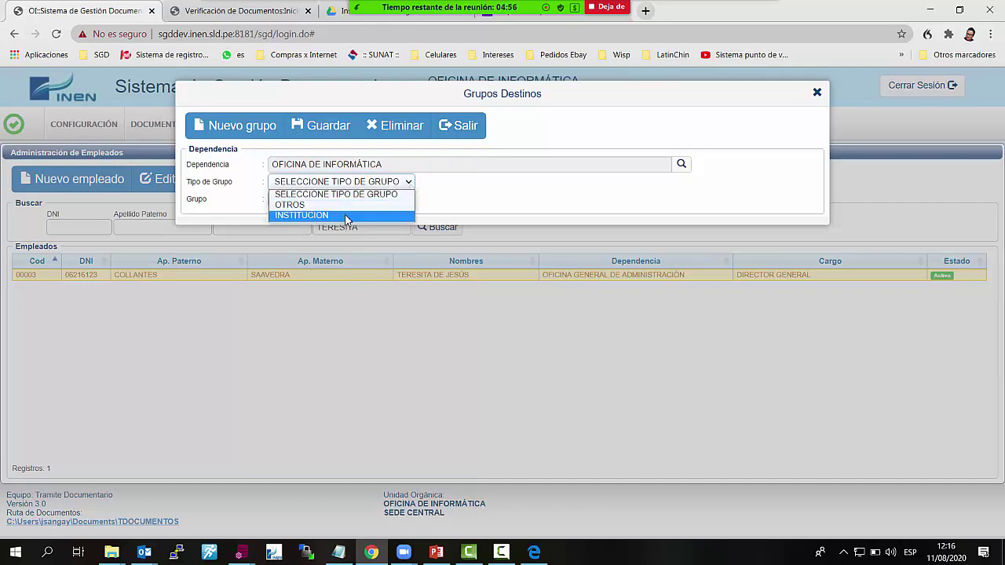
left_click(346, 216)
left_click(376, 202)
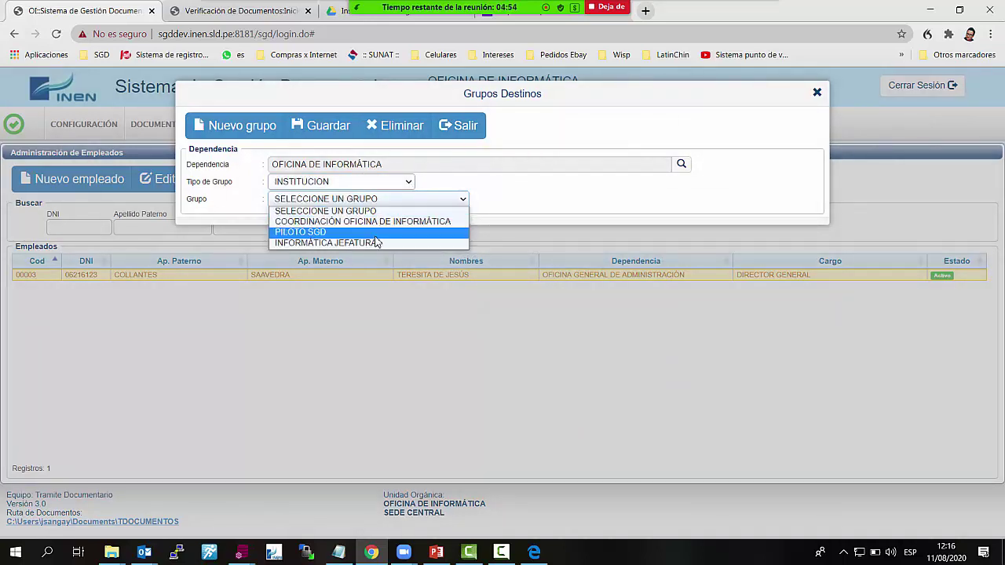
left_click(377, 232)
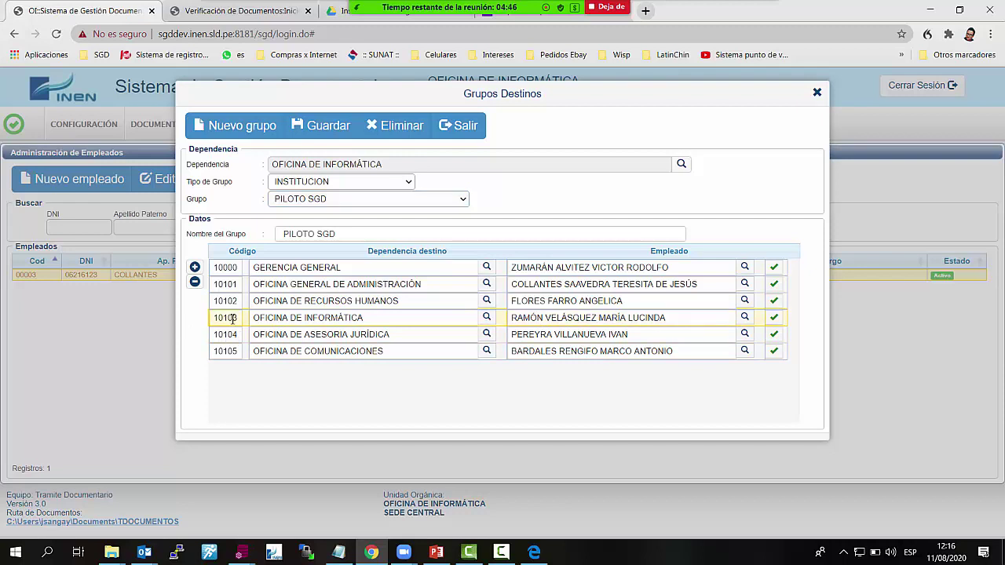
Remove OFICINA DE INFORMÁTICA (row 10103), save the group, and exit
left_click(196, 283)
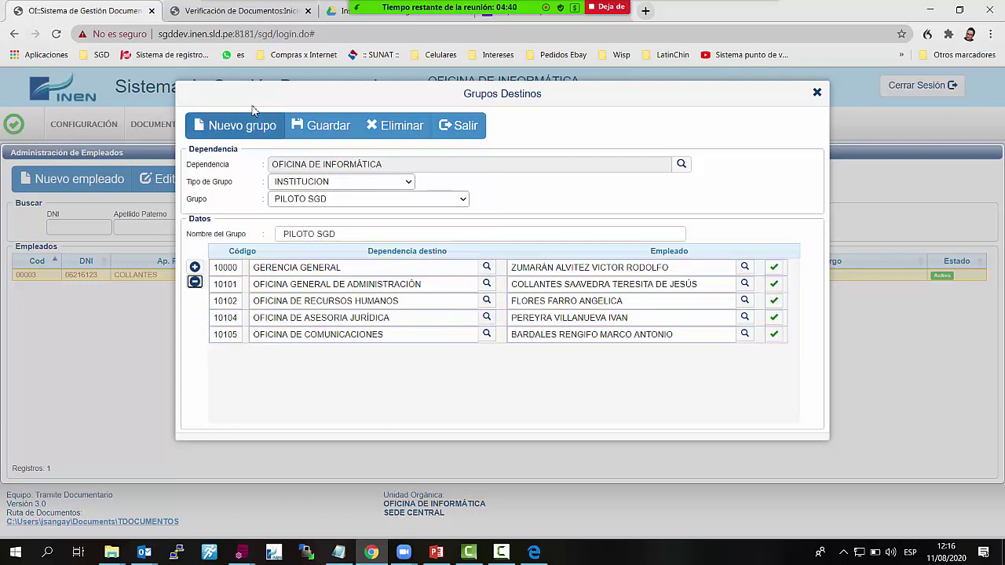
left_click(320, 126)
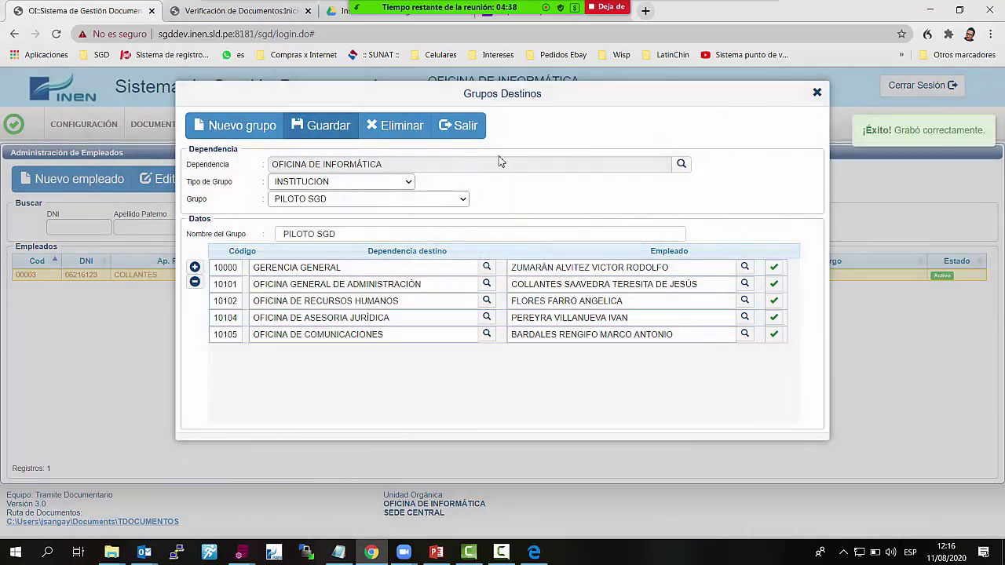
left_click(467, 132)
left_click(273, 185)
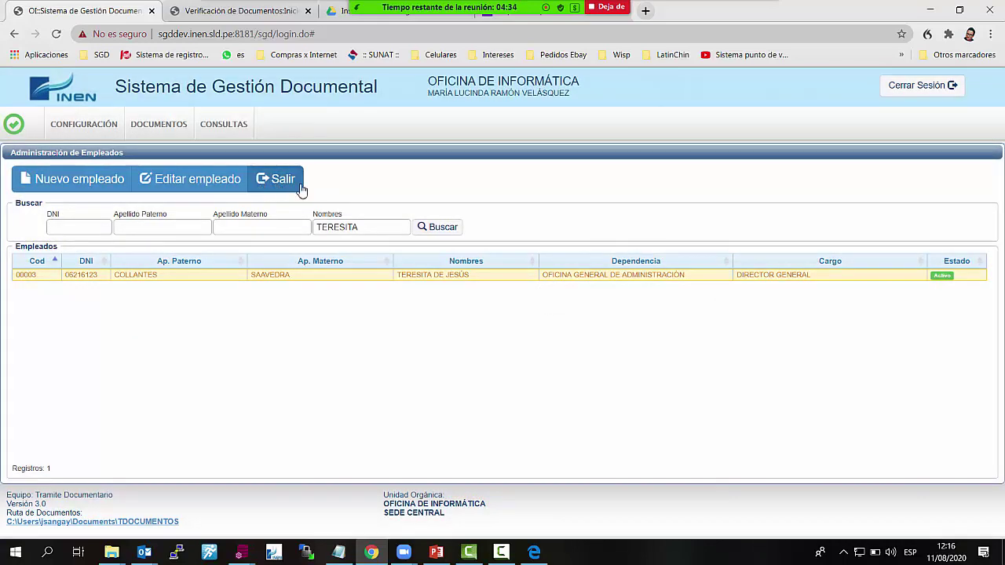
Start a new document in Documentos > Emisión de documentos
left_click(155, 121)
left_click(206, 151)
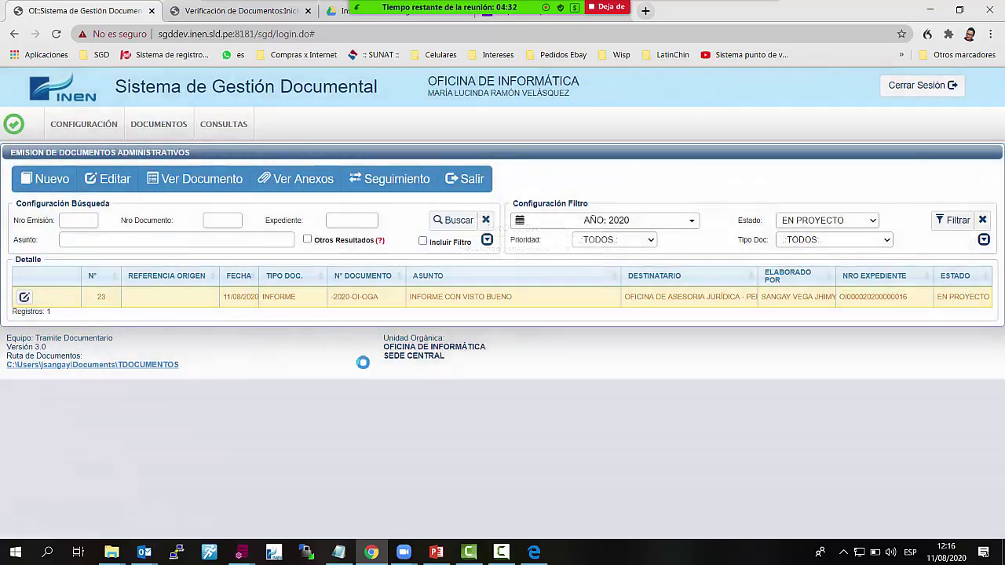
left_click(43, 174)
scroll(646, 372, "down", 2)
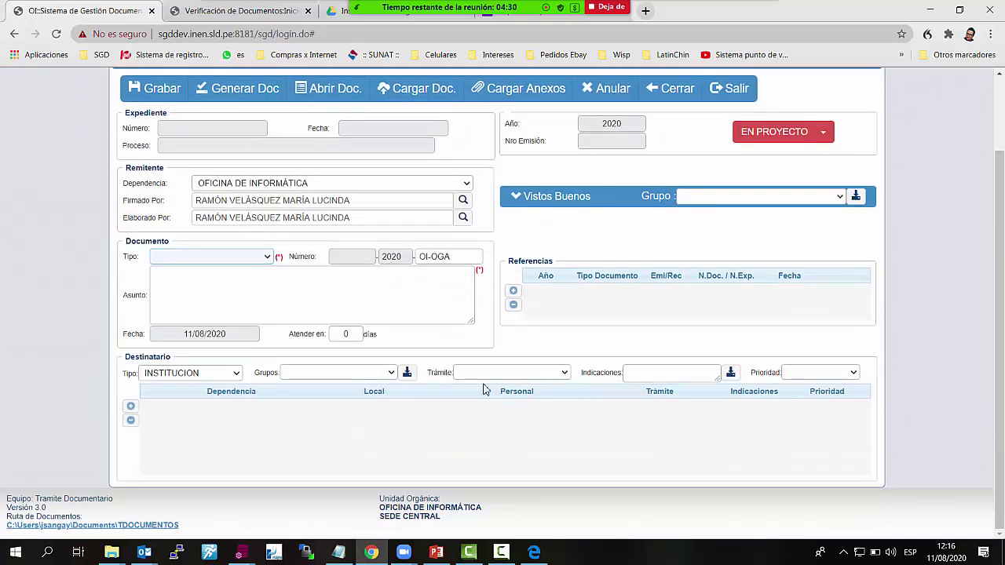
Add the PILOTO SGD group's offices as the document's recipients
left_click(382, 373)
left_click(382, 405)
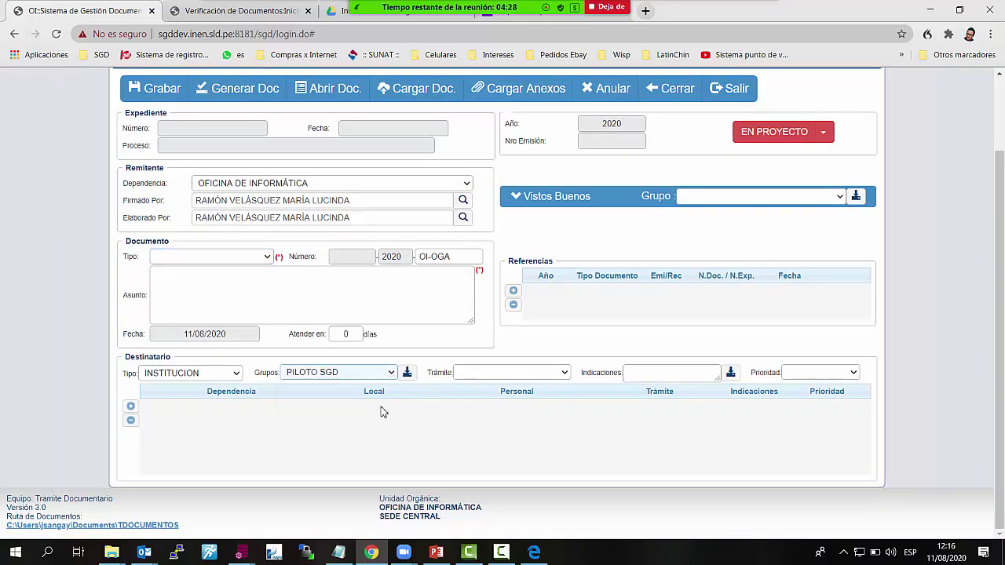
left_click(407, 373)
scroll(513, 428, "down", 2)
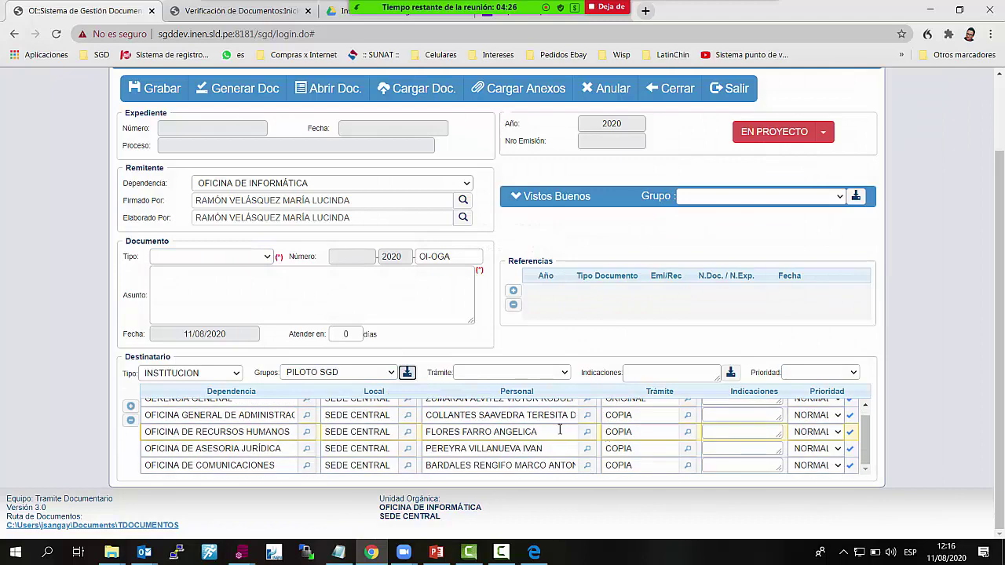
scroll(471, 429, "up", 1)
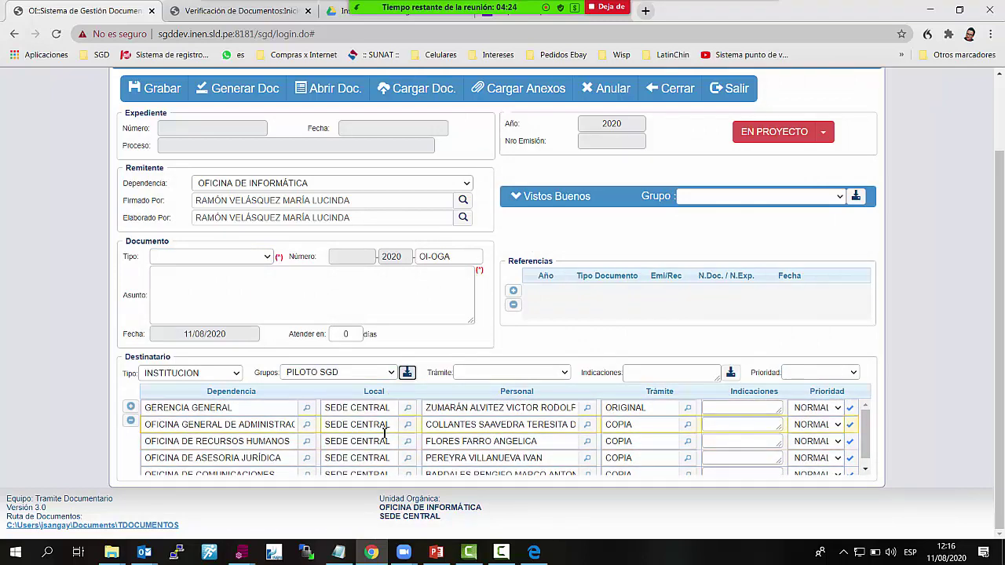
scroll(384, 434, "down", 1)
scroll(541, 448, "up", 1)
scroll(542, 448, "down", 1)
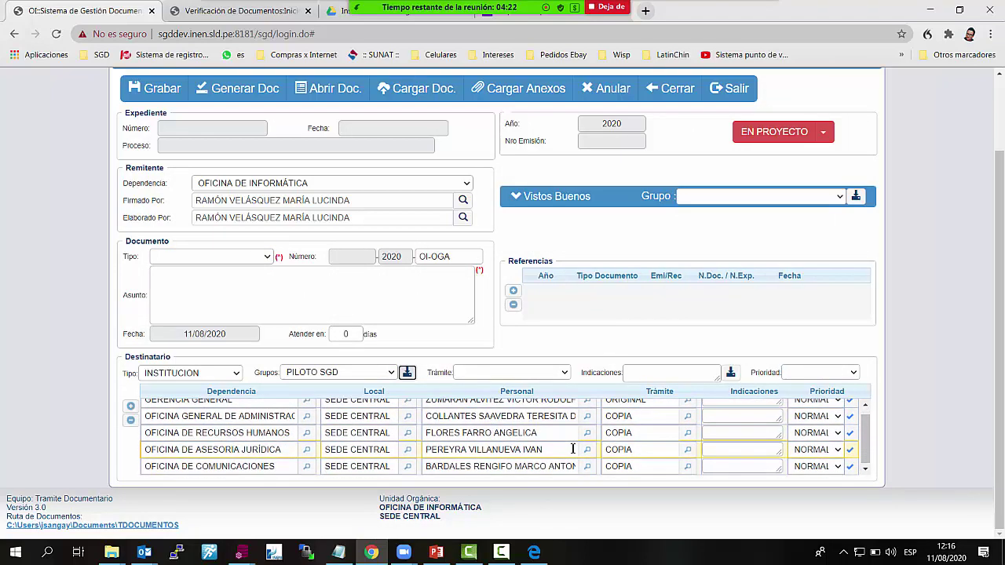
scroll(540, 445, "up", 1)
left_click(389, 373)
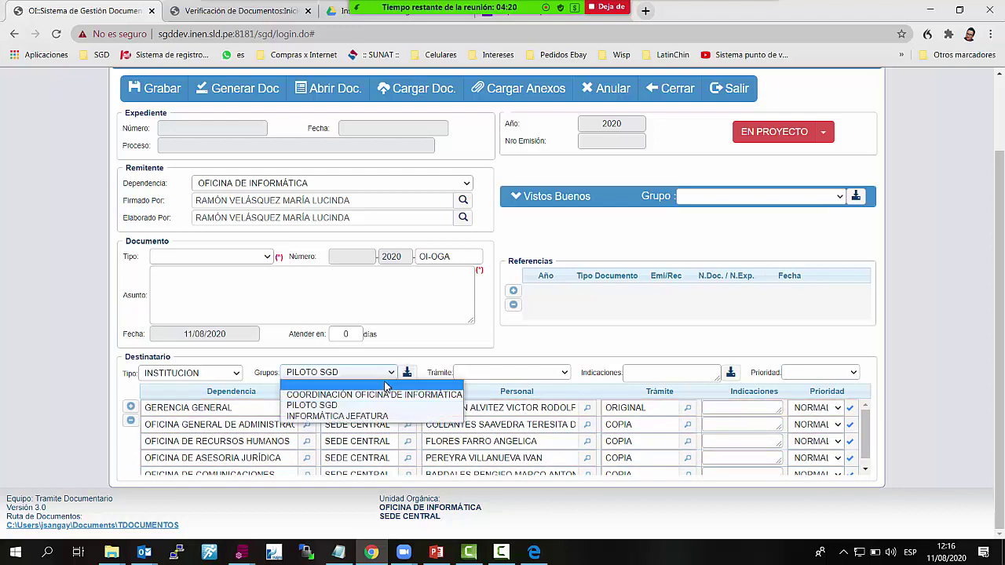
left_click(408, 372)
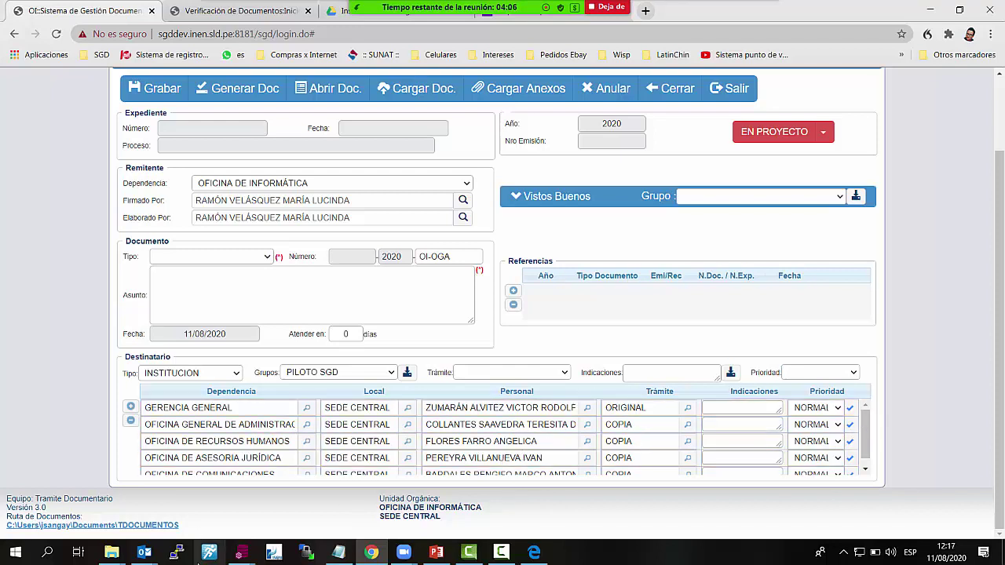
Select the TDOCUMENTOS folder path text in File Explorer
left_click_drag(208, 534, 17, 532)
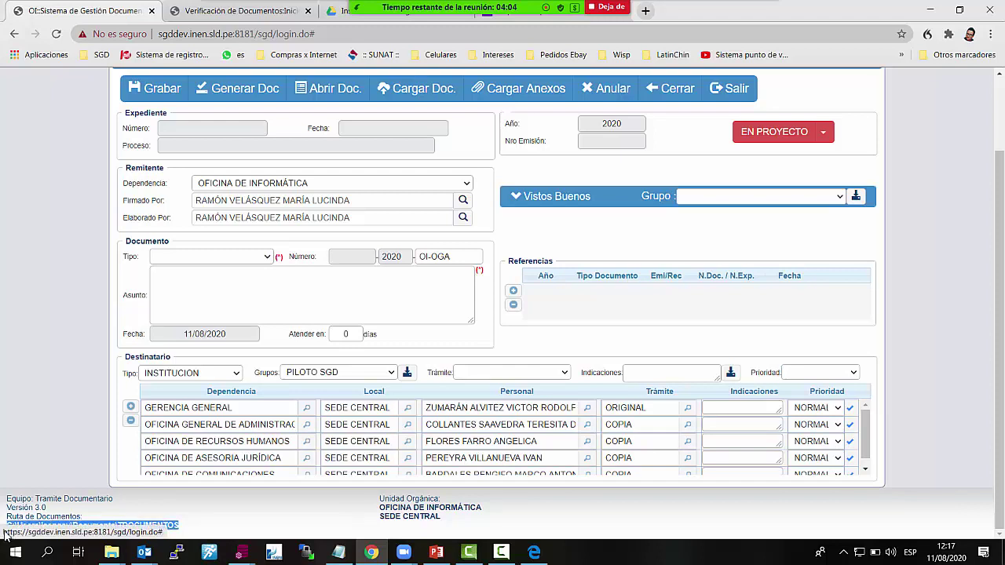
left_click(171, 537)
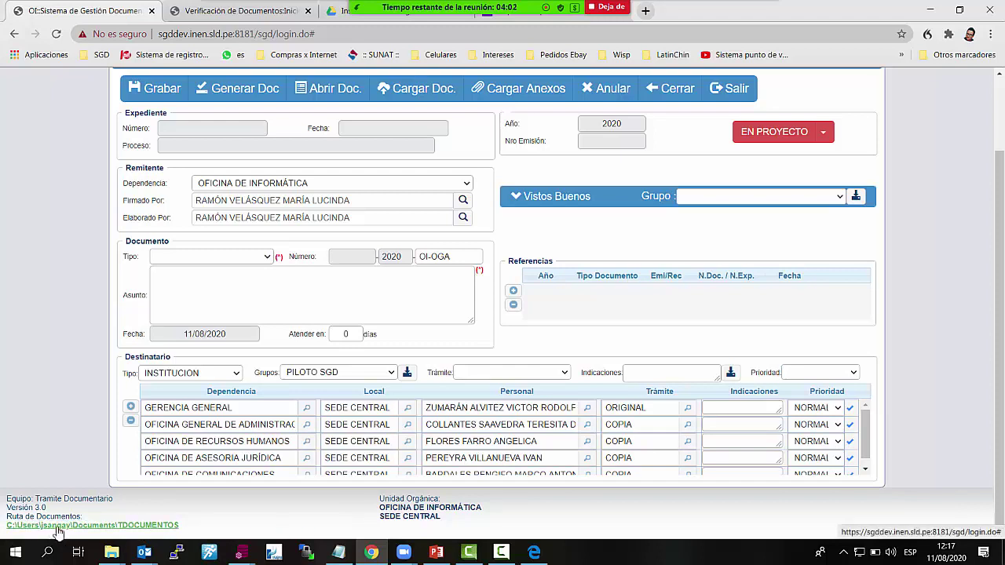
left_click_drag(215, 532, 130, 534)
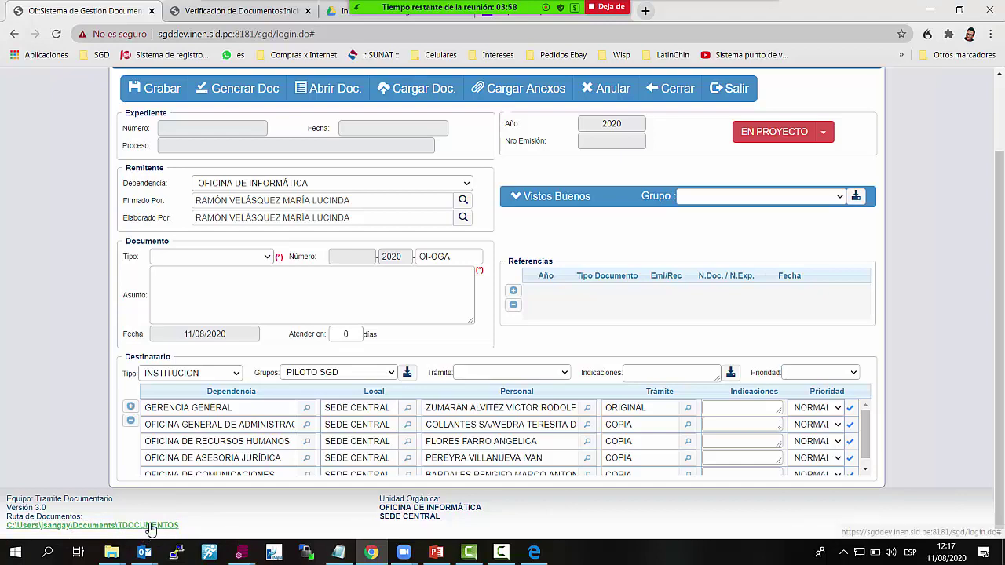
scroll(314, 518, "up", 2)
key("alt+Tab")
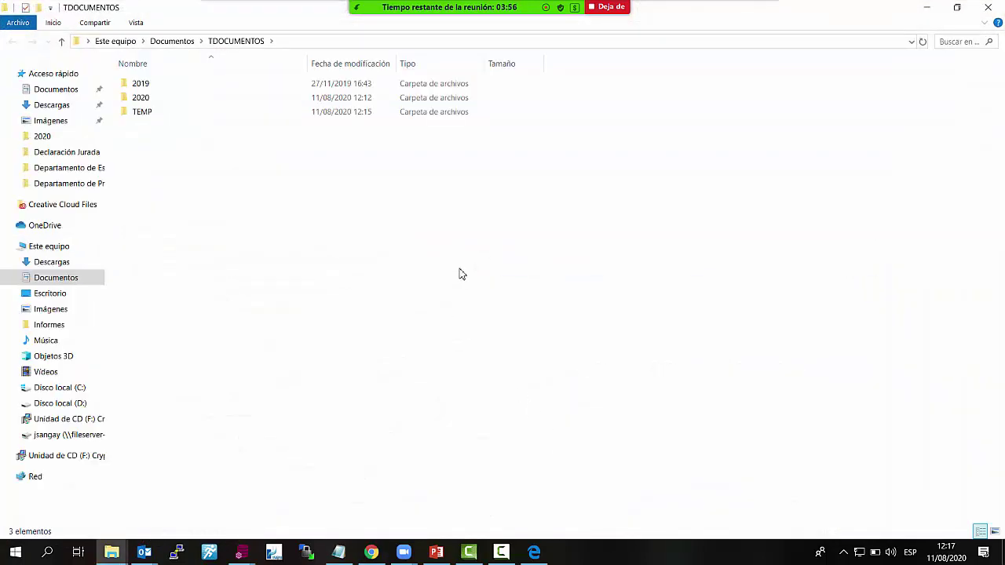
left_click(141, 109)
double_click(157, 97)
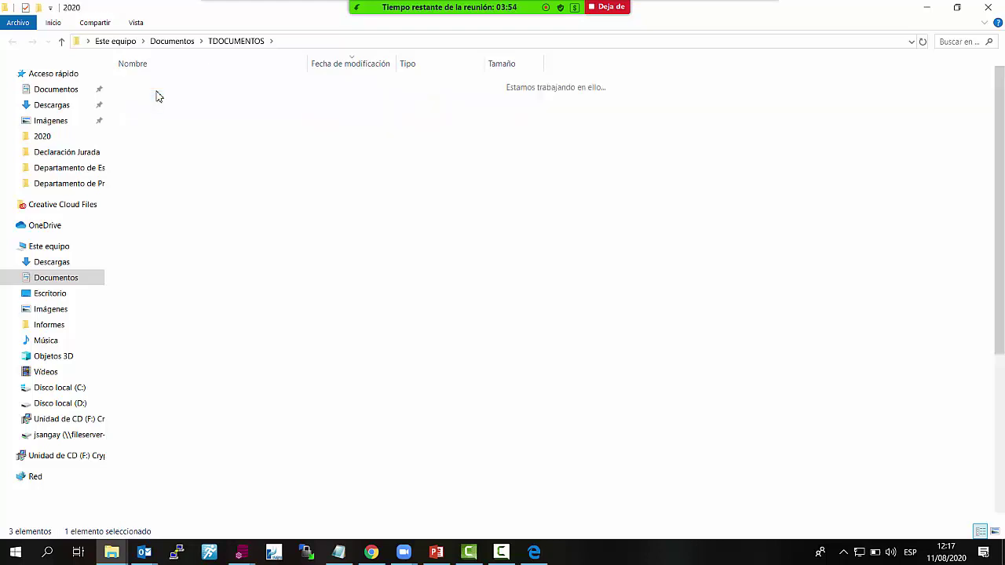
scroll(463, 408, "down", 6)
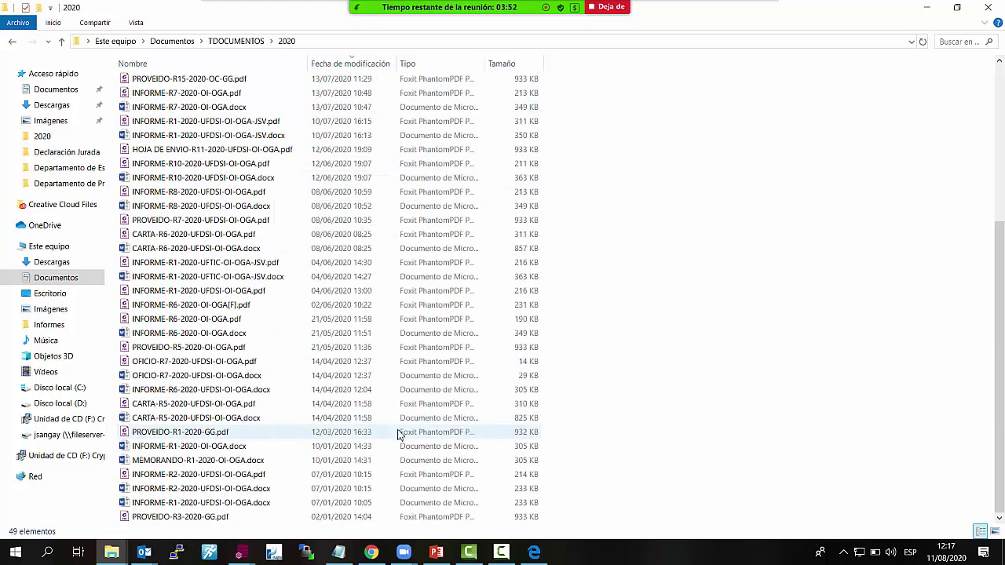
scroll(399, 434, "up", 6)
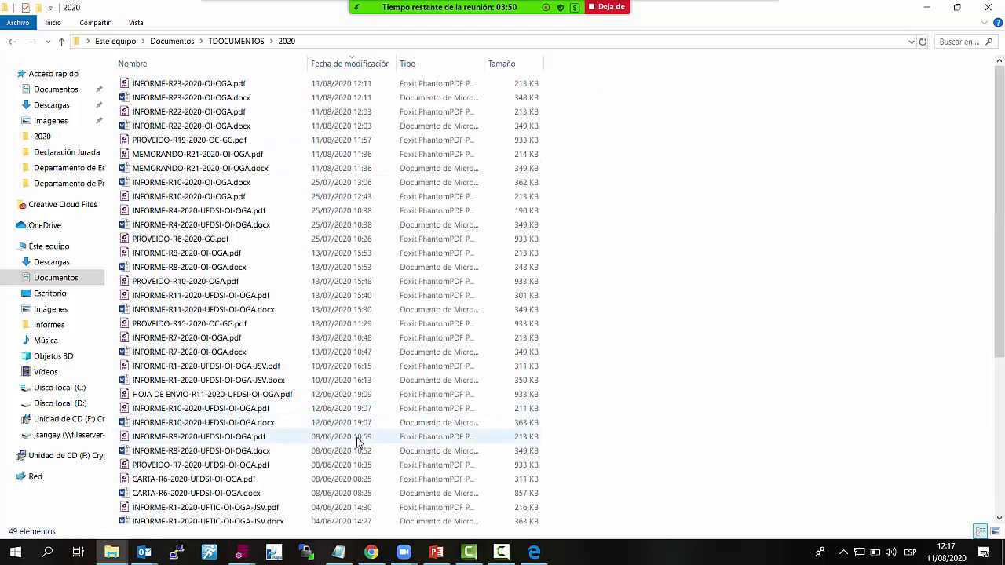
scroll(357, 431, "down", 6)
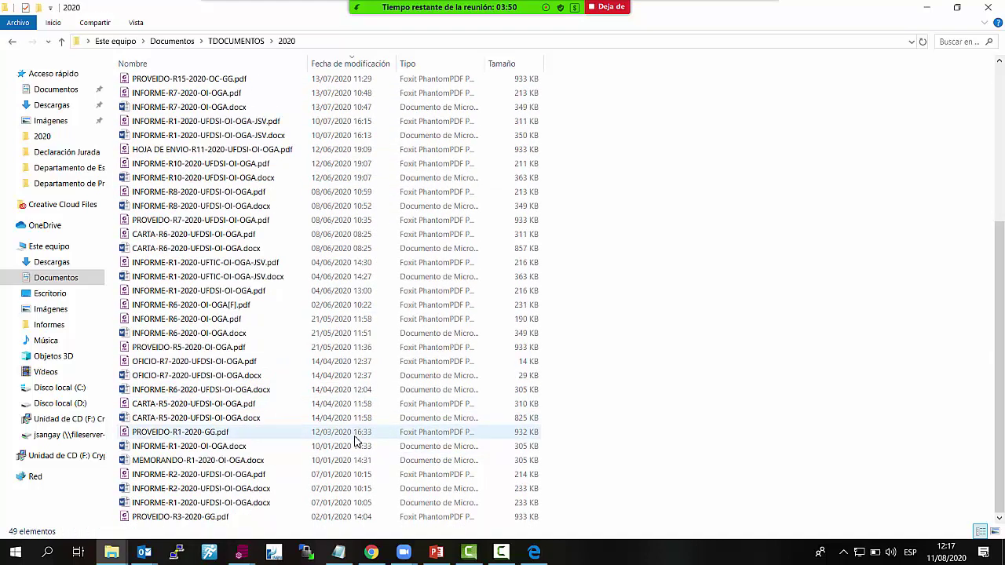
left_click(989, 9)
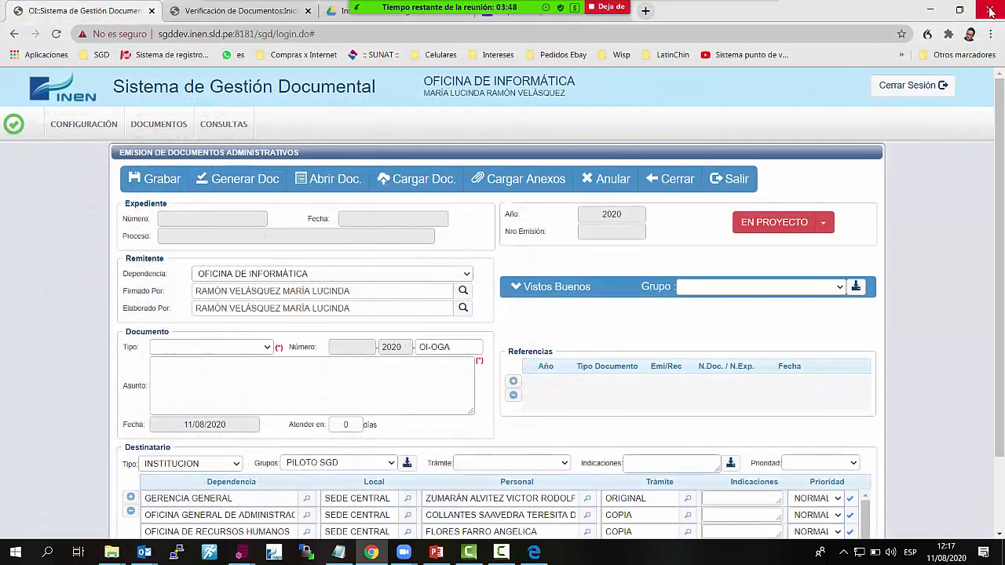
Close the draft document, confirm, and return to the home dashboard
left_click(713, 189)
left_click(598, 169)
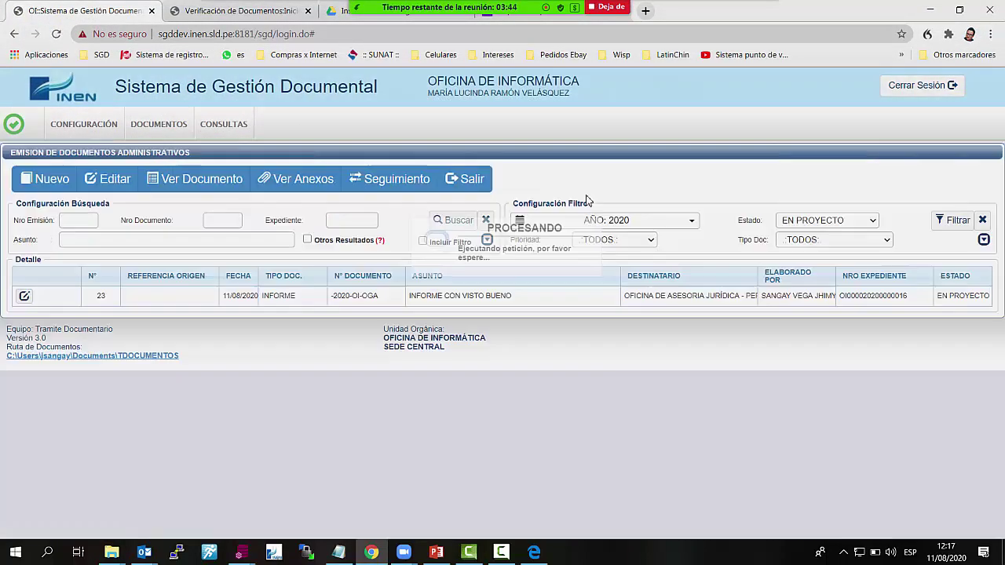
left_click(462, 179)
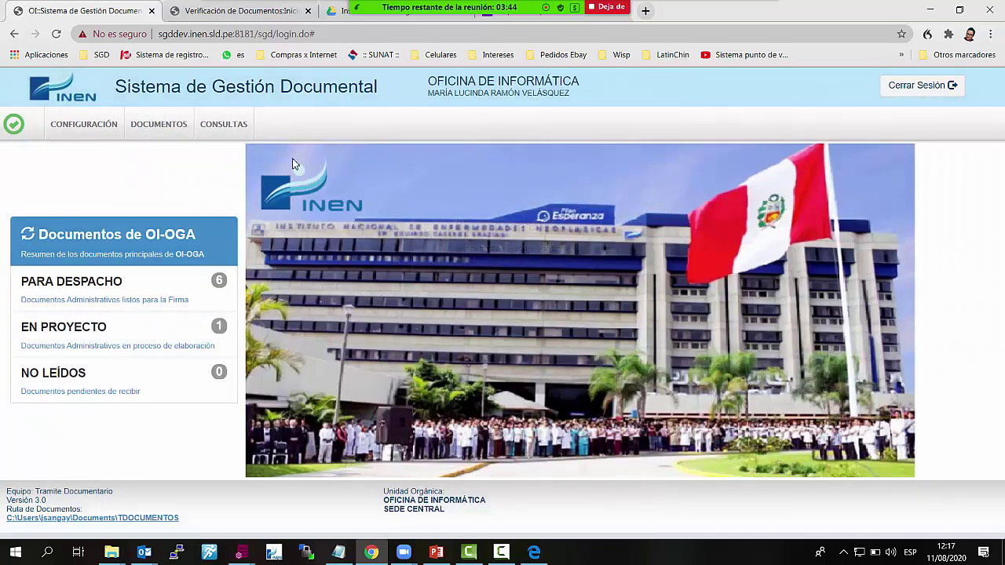
Open CONSULTAS > Documentos Emitidos for 11/08/2020 and select row 22, BIENVENIDA AL SISTEMA SGD
left_click(238, 124)
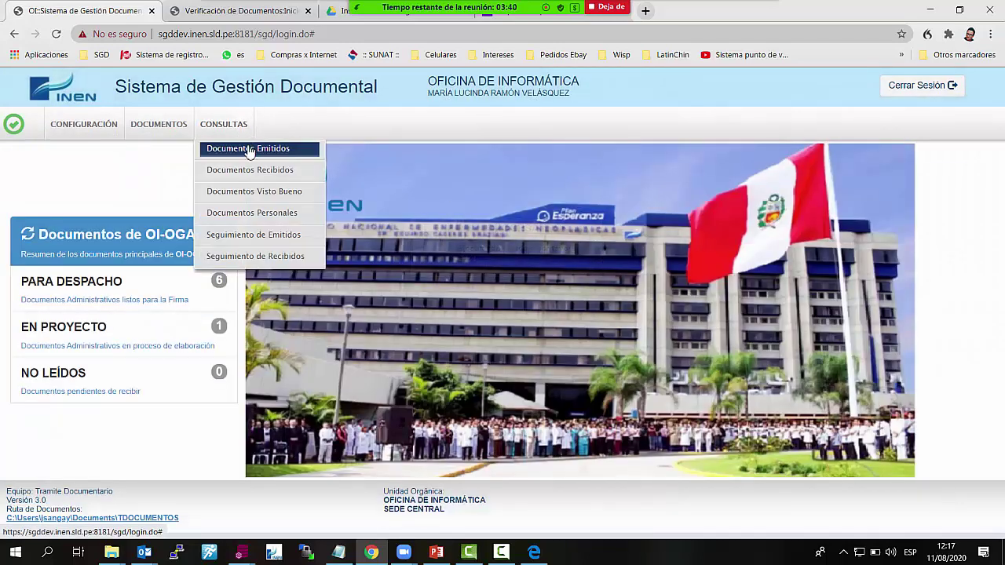
left_click(248, 149)
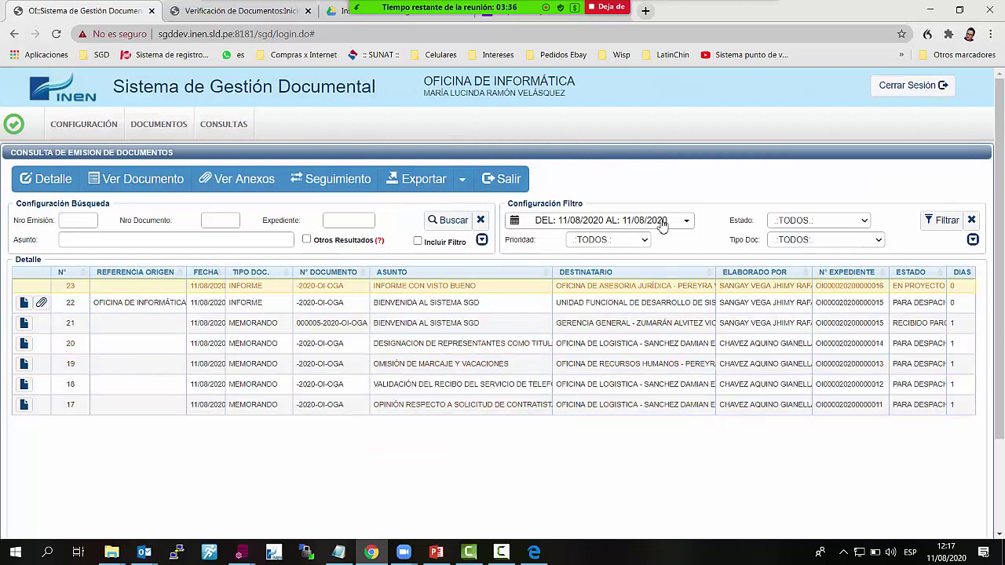
left_click(688, 223)
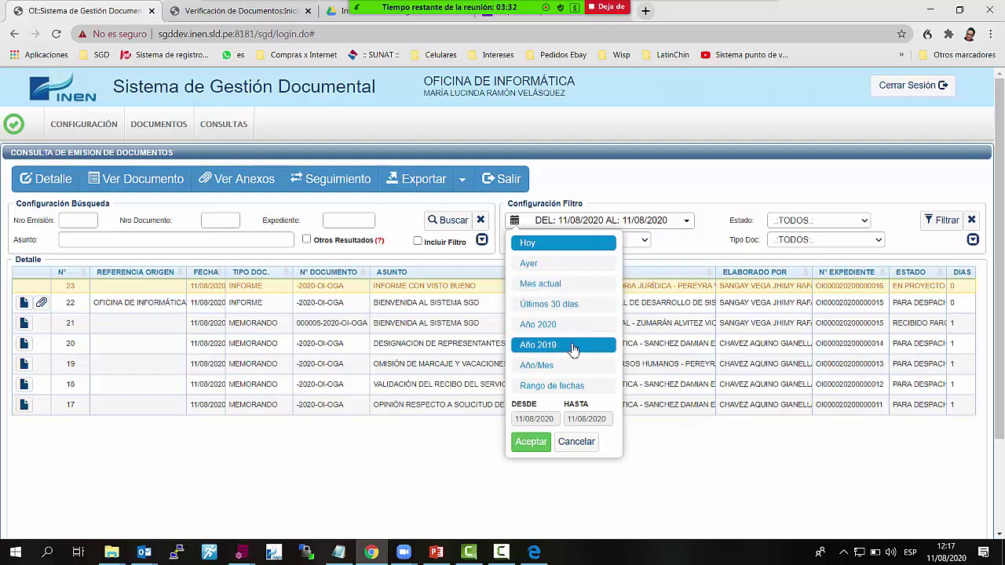
left_click(711, 246)
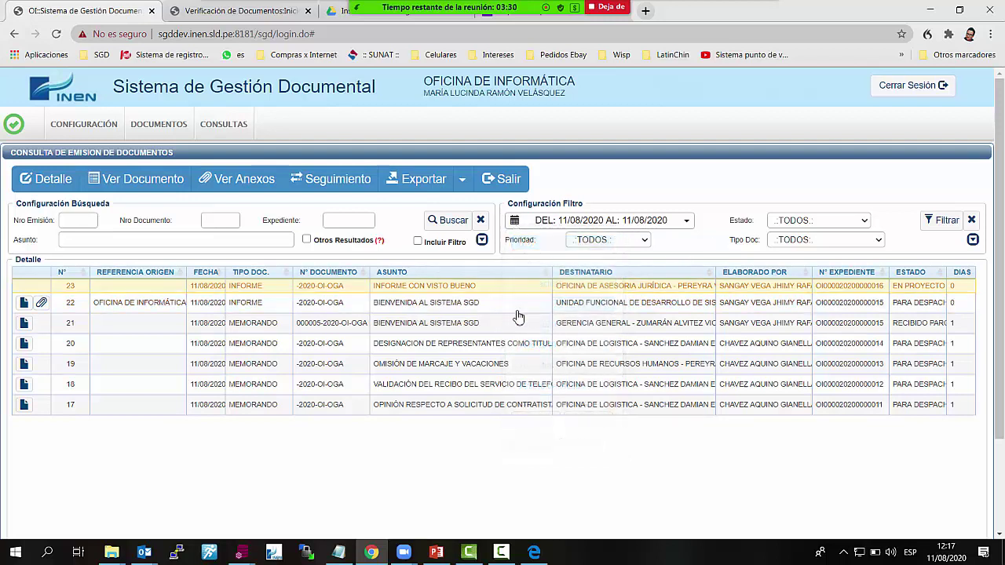
left_click(463, 305)
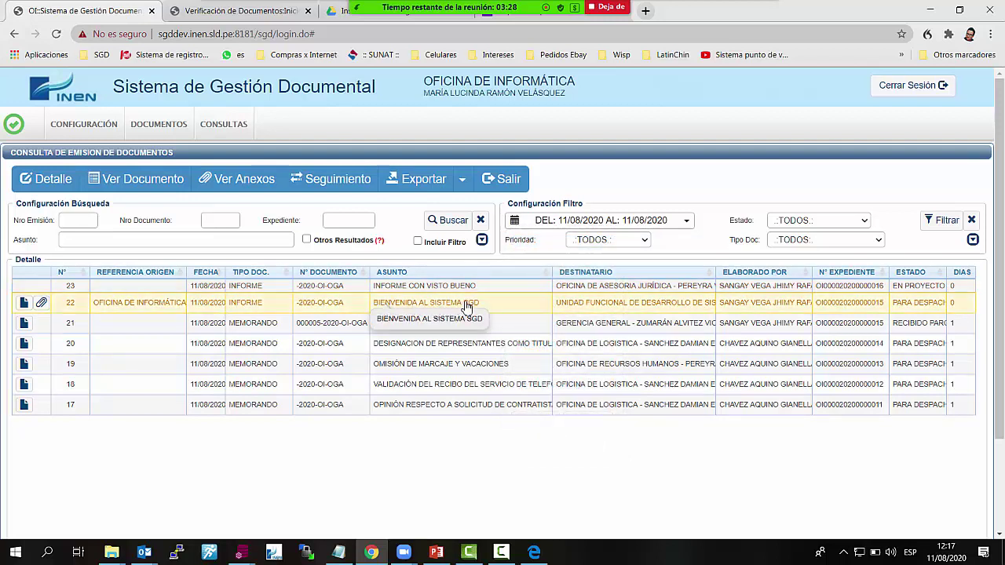
double_click(407, 305)
left_click(424, 289)
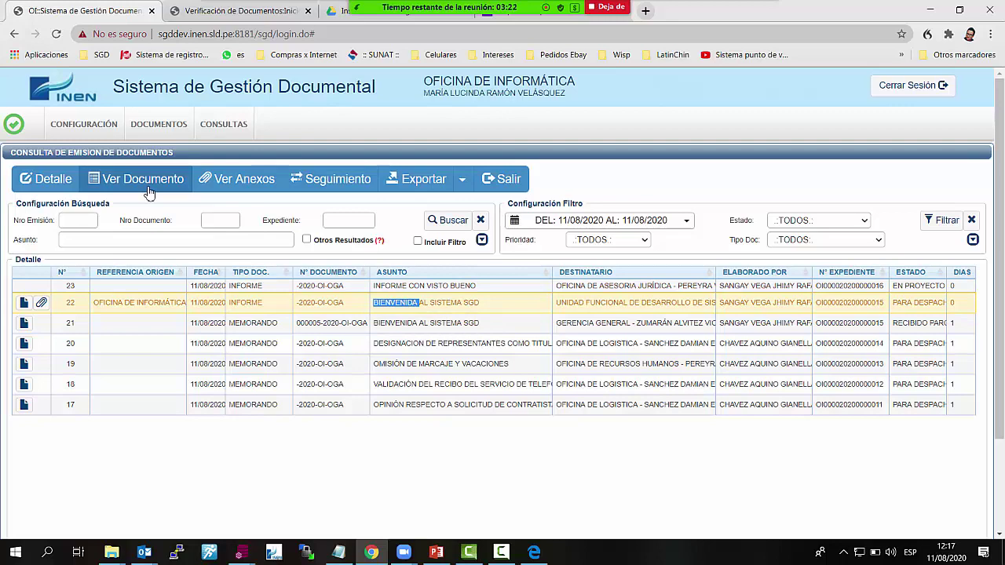
left_click(67, 180)
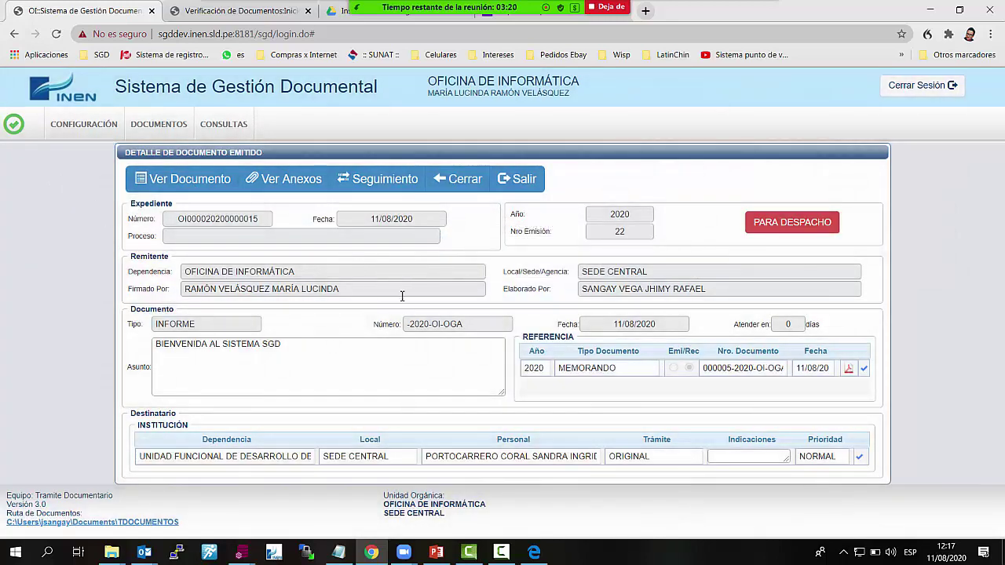
left_click(384, 182)
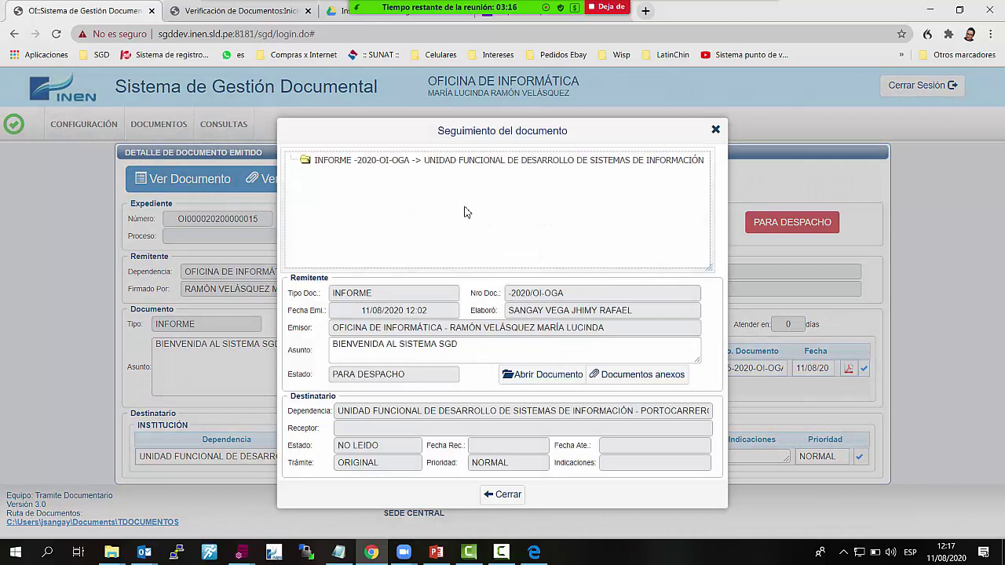
left_click(348, 165)
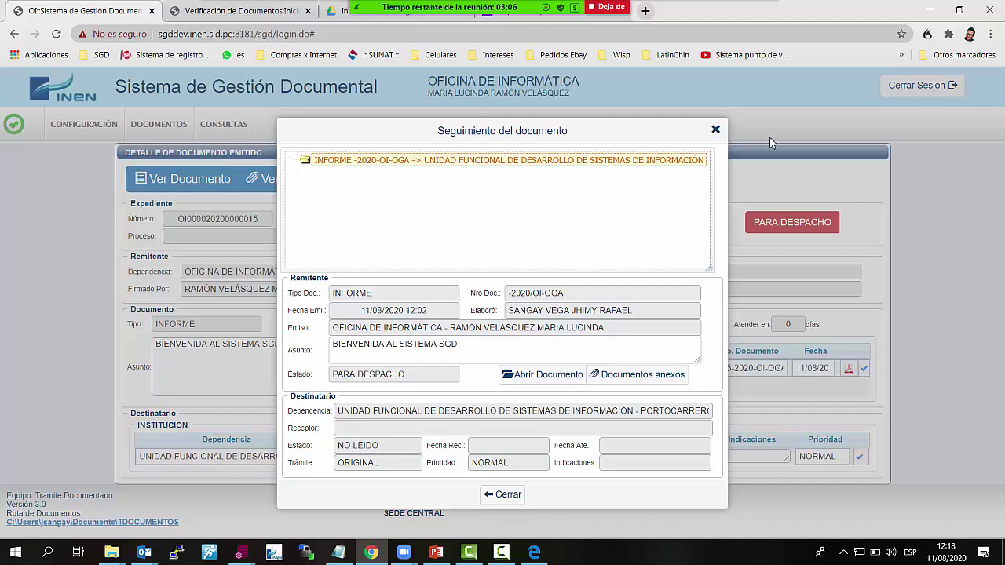
left_click(715, 129)
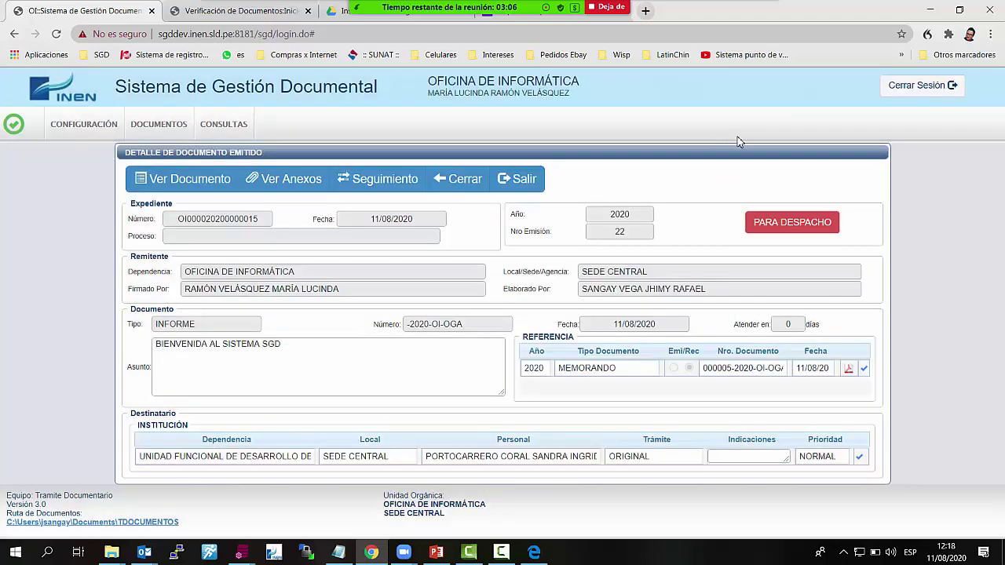
left_click(465, 186)
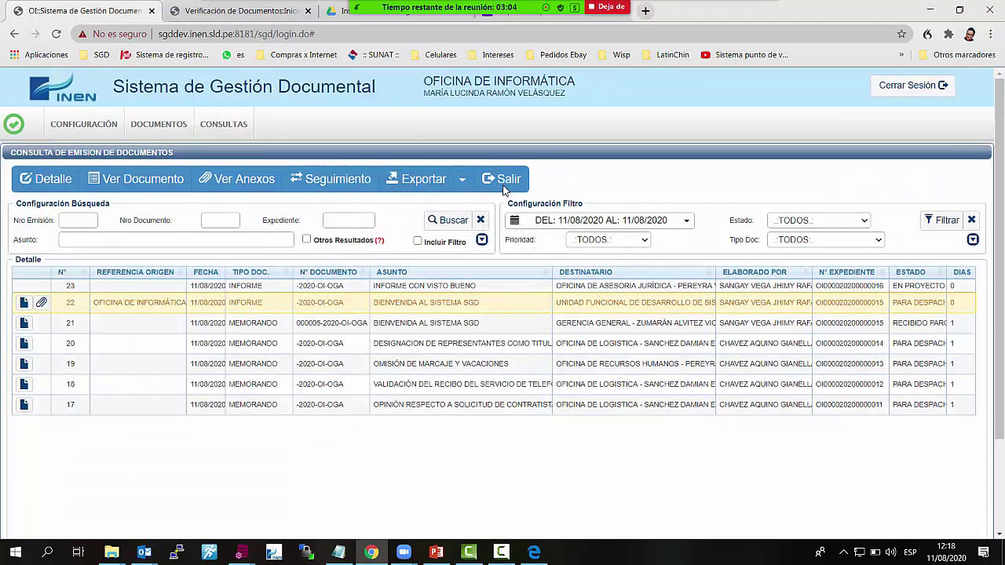
left_click(467, 289)
left_click(457, 324)
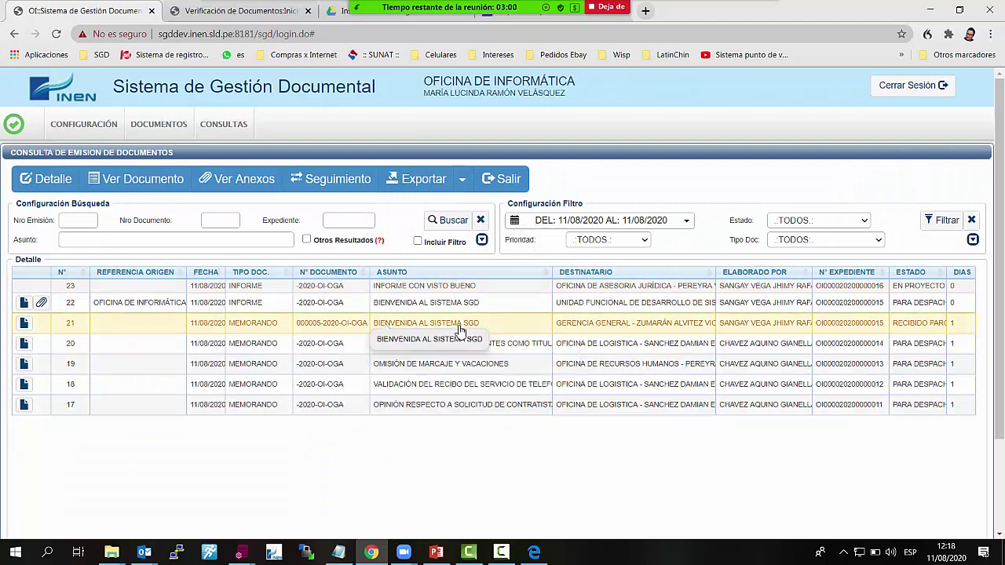
left_click(336, 186)
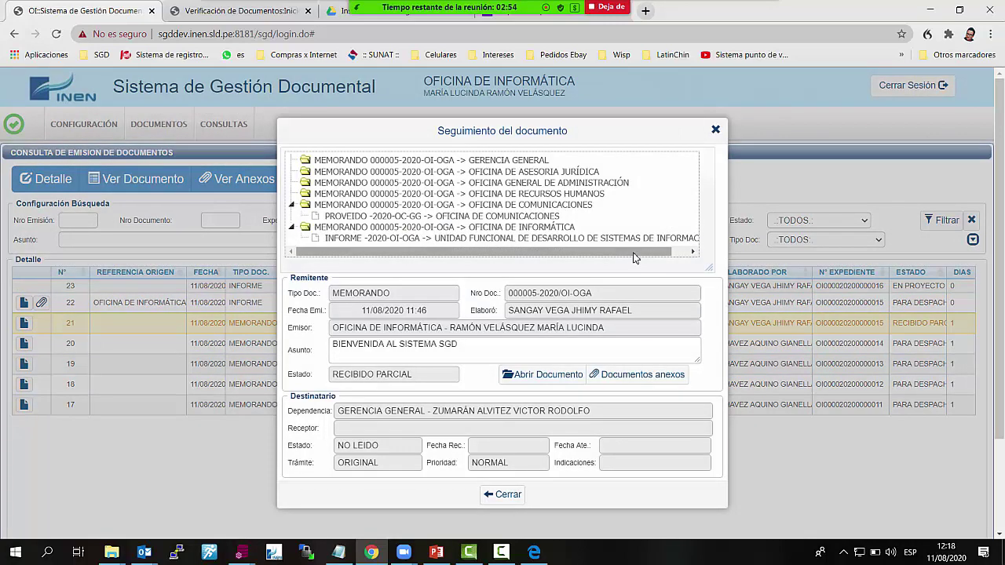
left_click(554, 239)
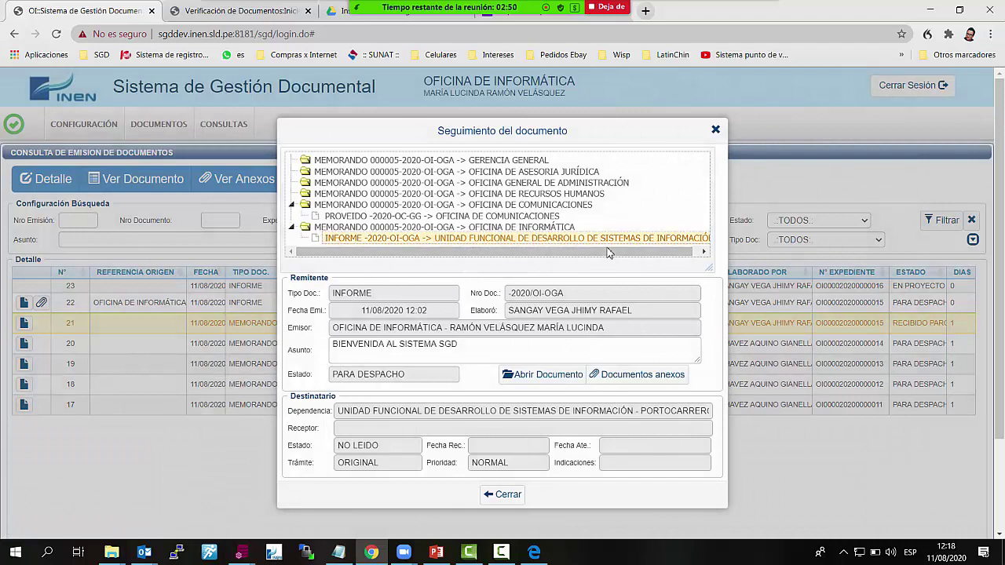
left_click(567, 380)
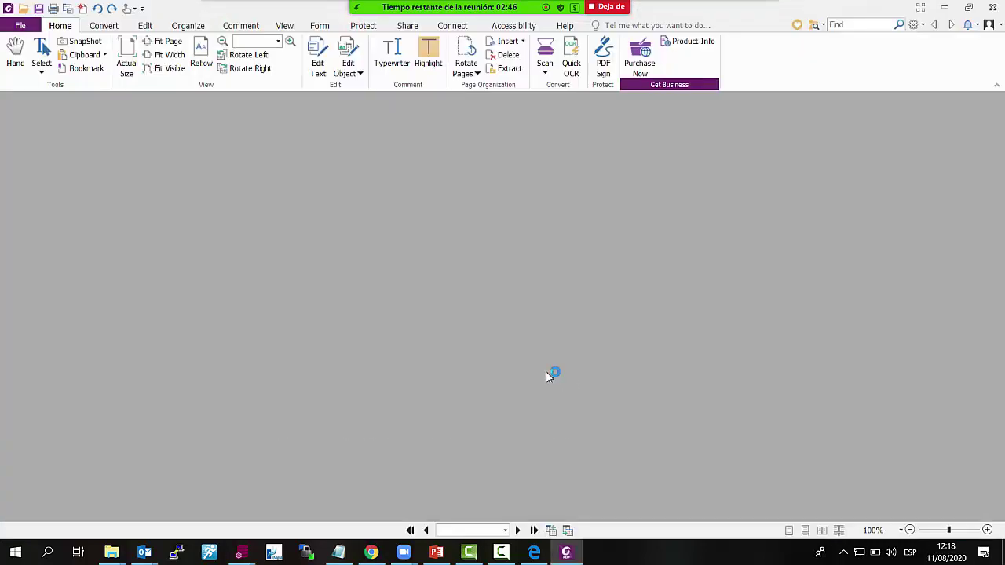
scroll(530, 390, "down", 5)
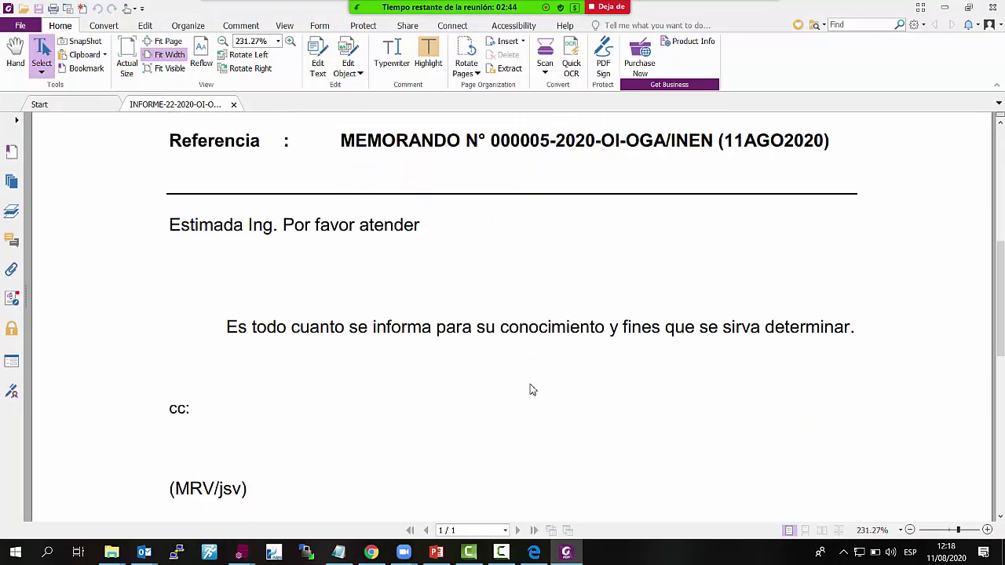
scroll(532, 389, "up", 3)
scroll(483, 364, "up", 6)
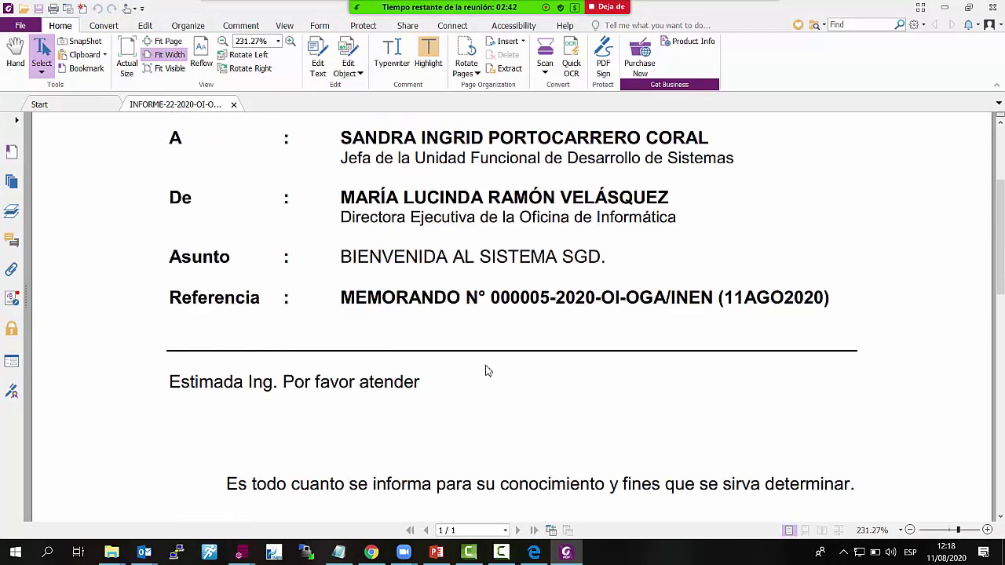
scroll(487, 372, "down", 2)
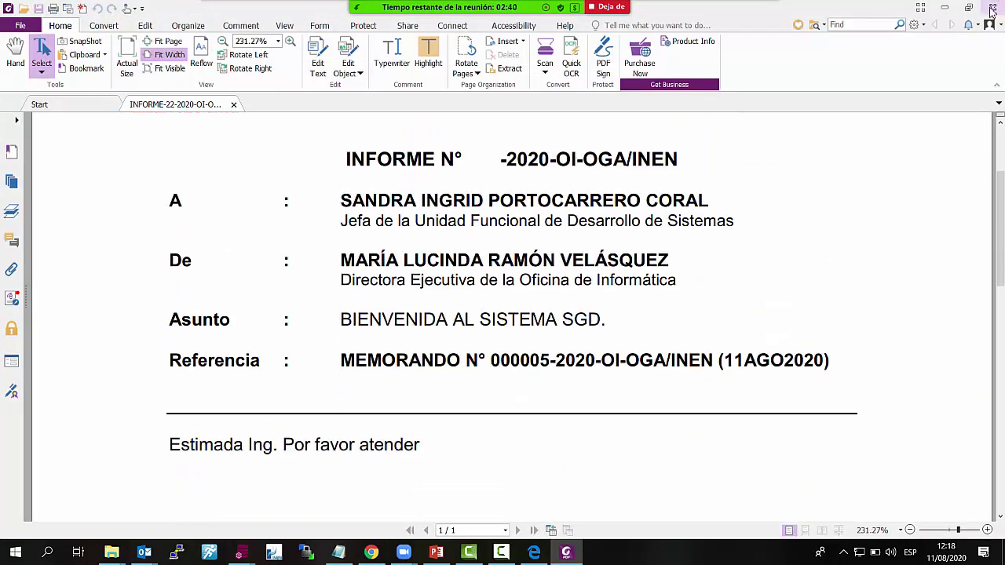
left_click(992, 11)
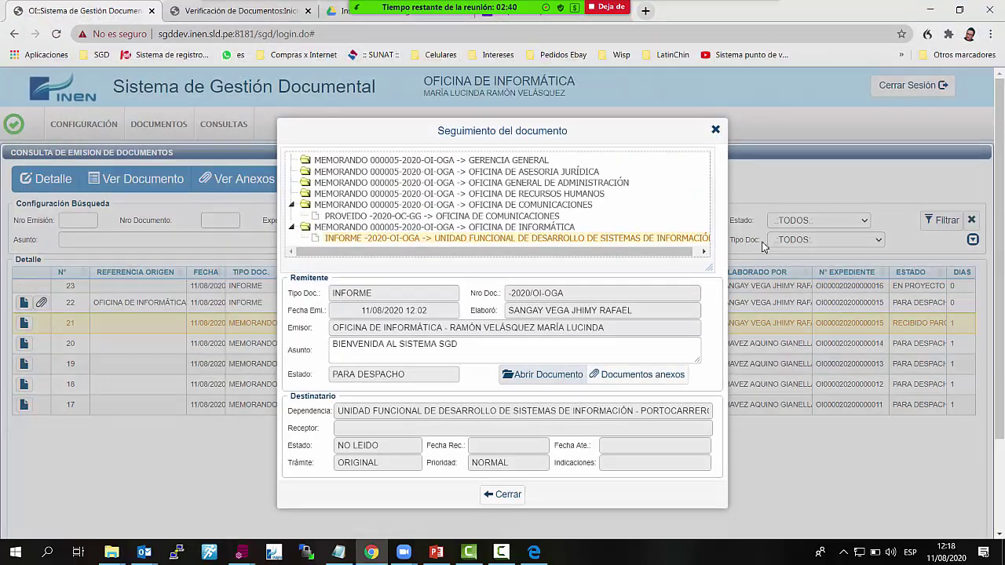
Browse the memo's routing to Gerencia General, Asesoría Jurídica, Comunicaciones and its PROVEIDO
left_click(499, 227)
left_click(501, 216)
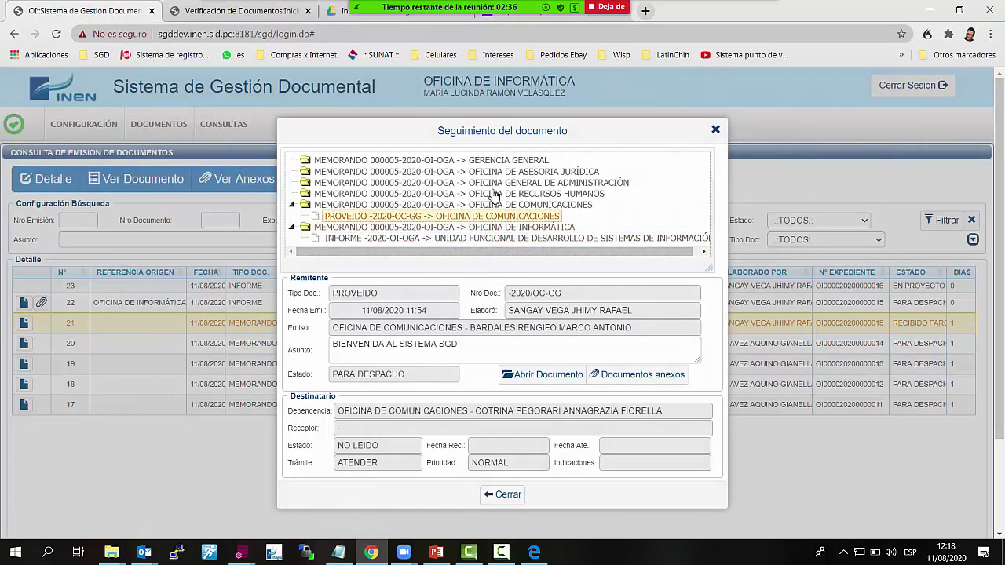
left_click(519, 161)
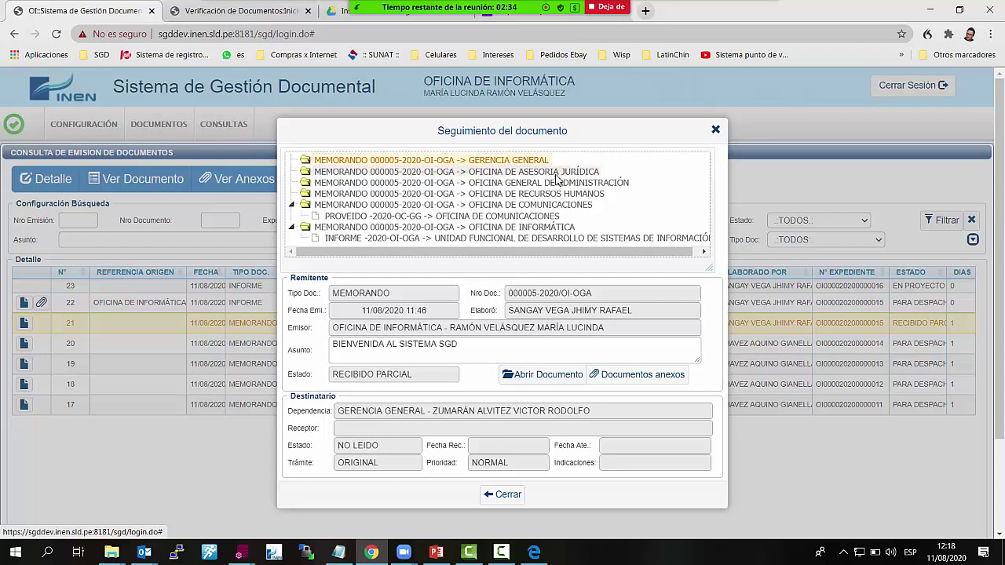
left_click(557, 172)
left_click(550, 204)
left_click(526, 216)
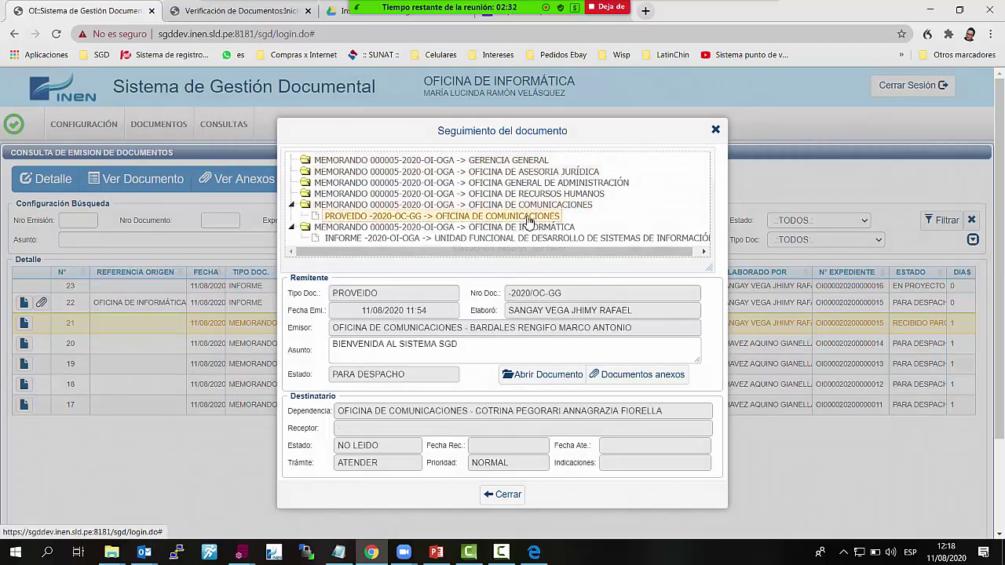
scroll(616, 276, "down", 2)
scroll(336, 230, "up", 2)
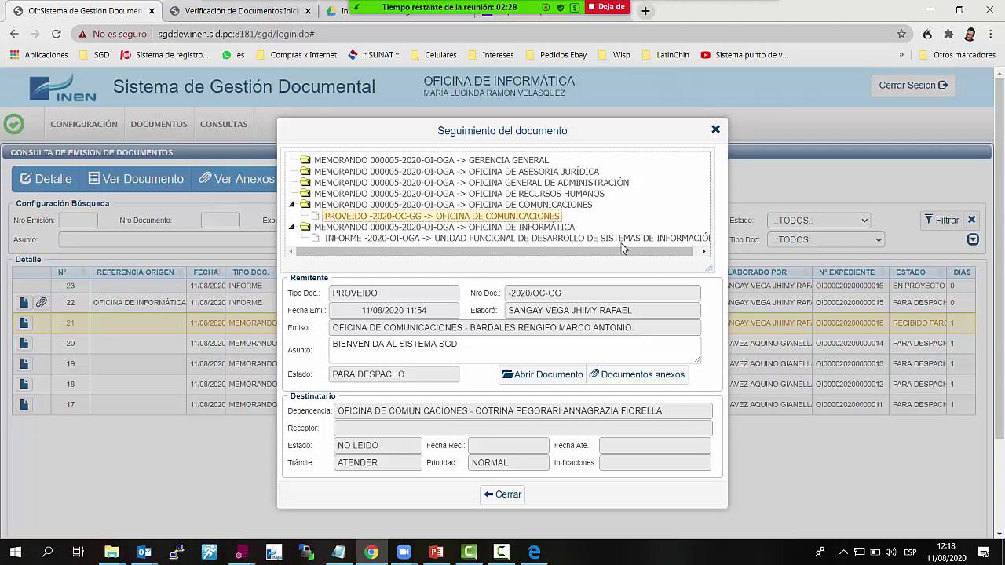
left_click(636, 376)
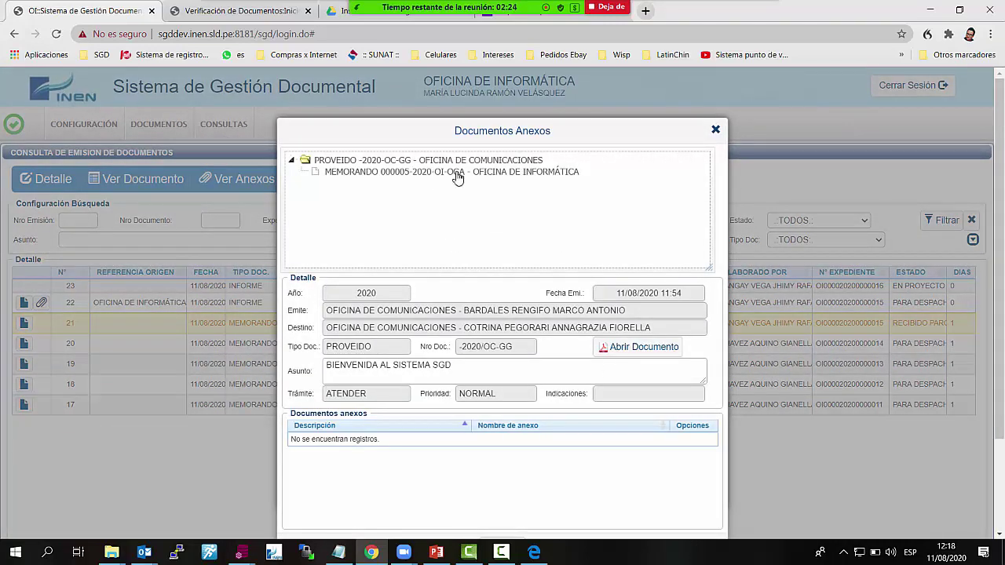
left_click(468, 174)
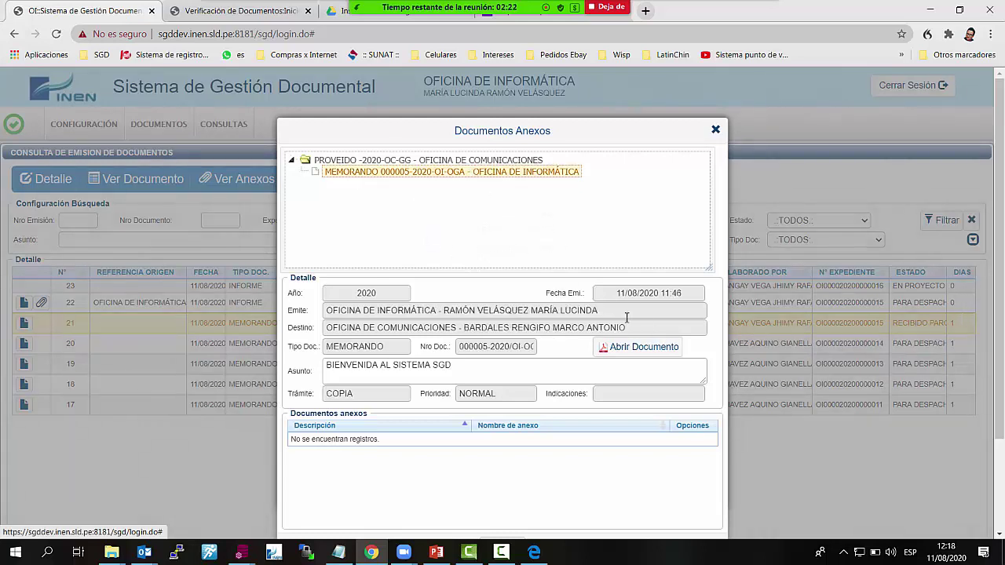
left_click(652, 349)
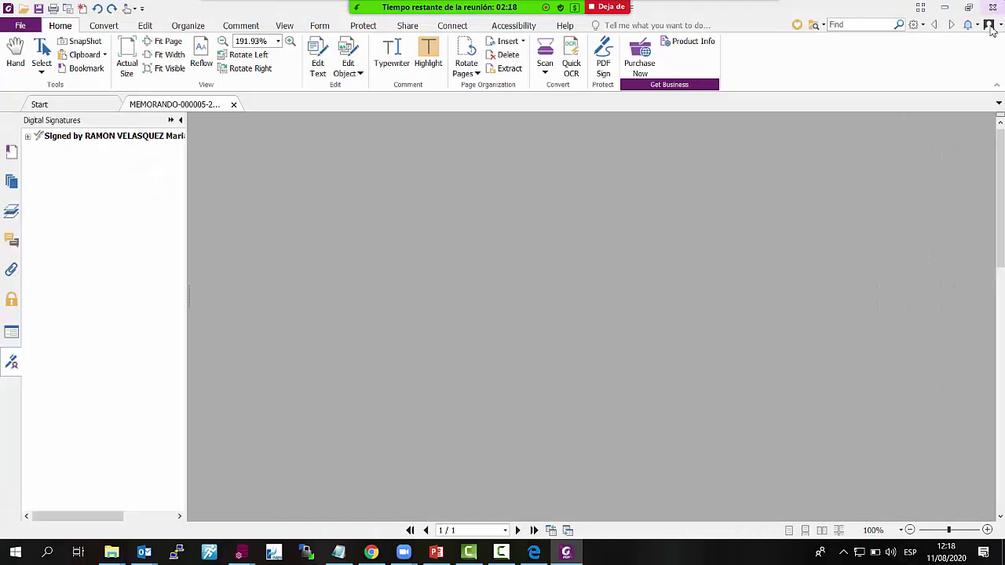
scroll(550, 314, "down", 3)
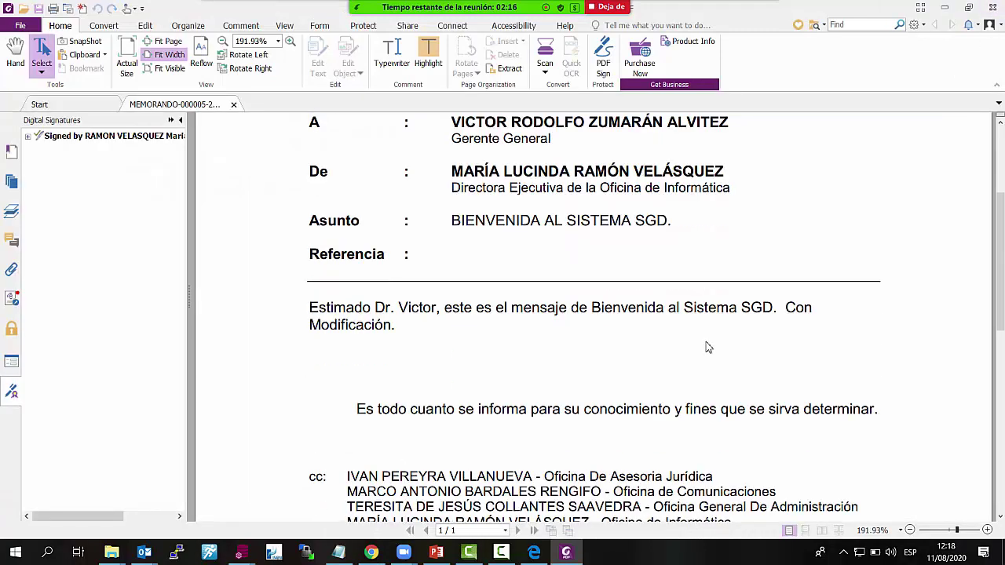
left_click(991, 7)
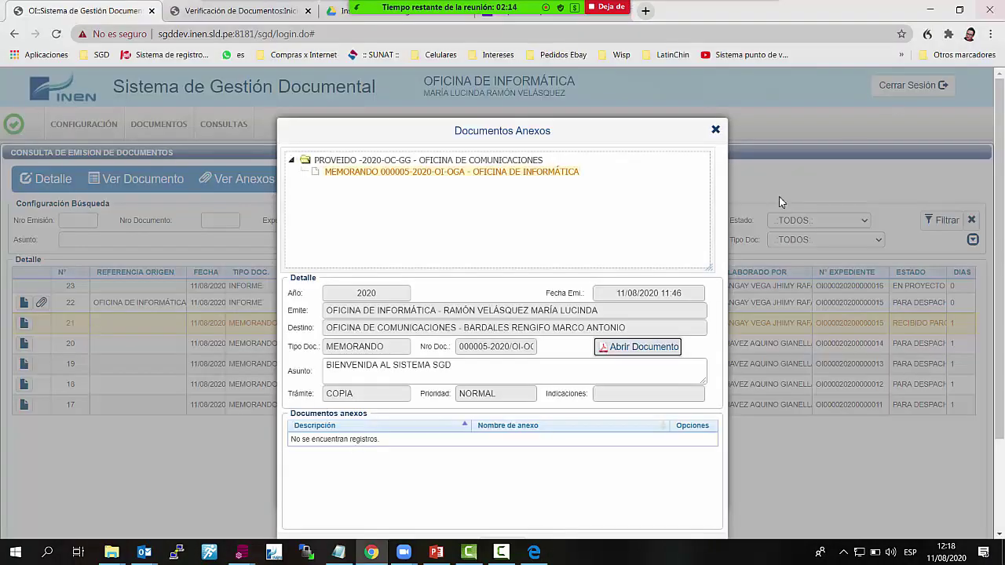
Close Documentos Anexos, view the INFORME node, and close the tracking window
left_click(717, 131)
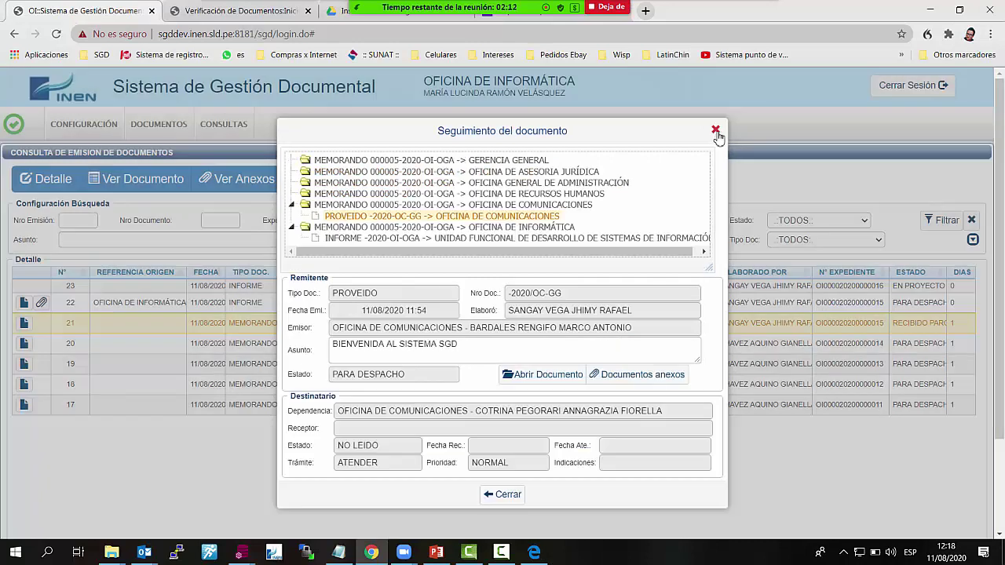
left_click(665, 238)
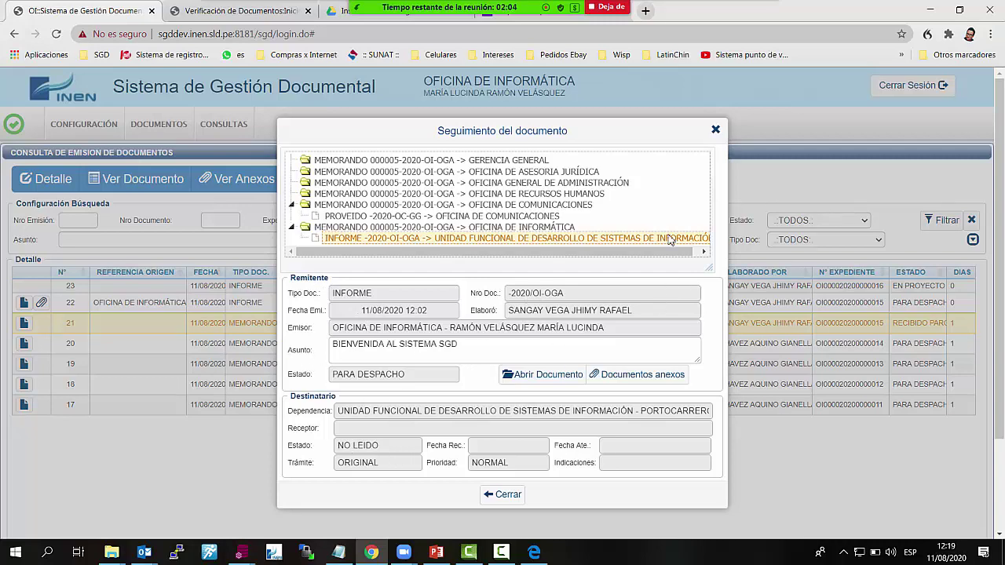
left_click(715, 132)
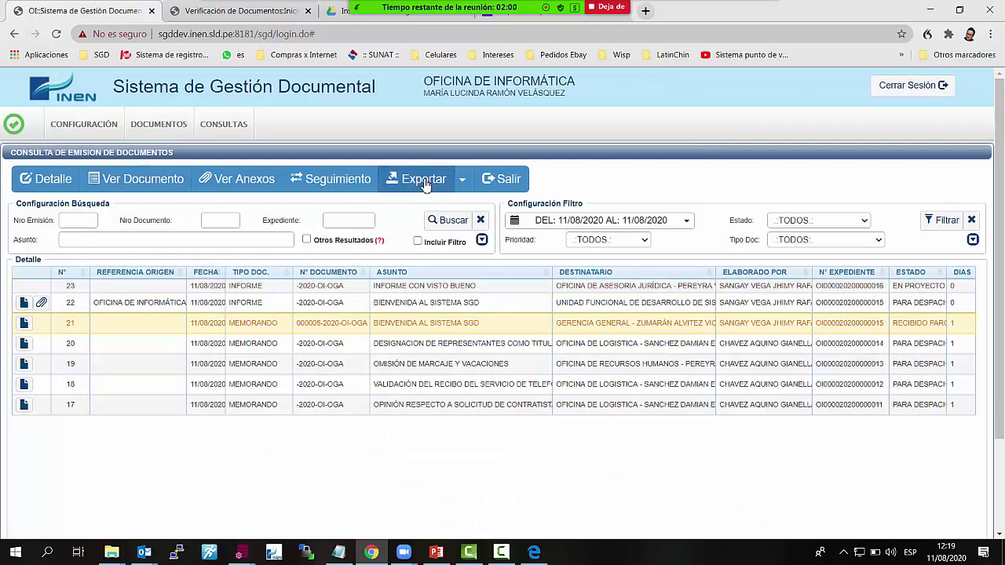
Filter the emitted documents by Estado ATENDIDO, then by RECIBIDO
left_click(864, 221)
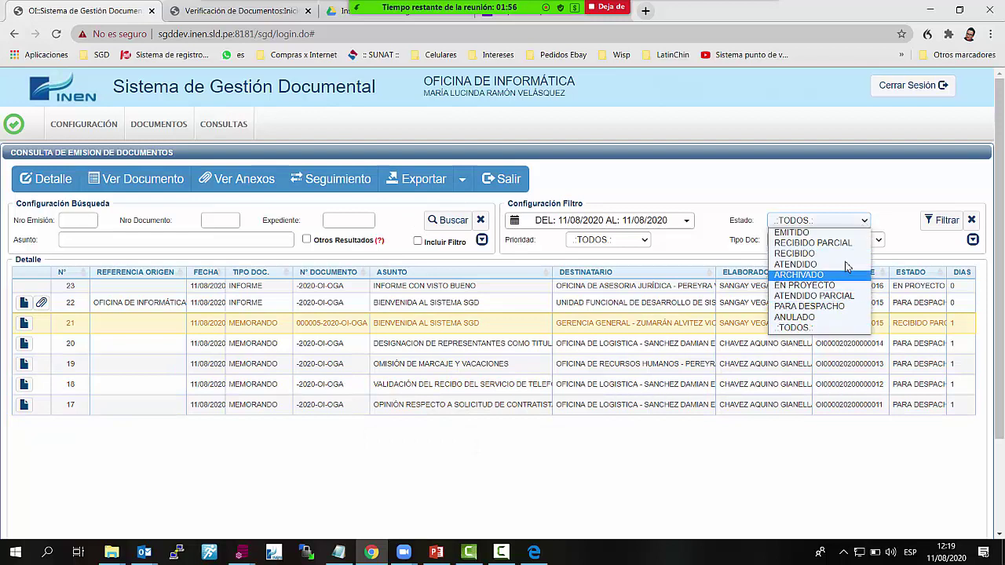
left_click(838, 234)
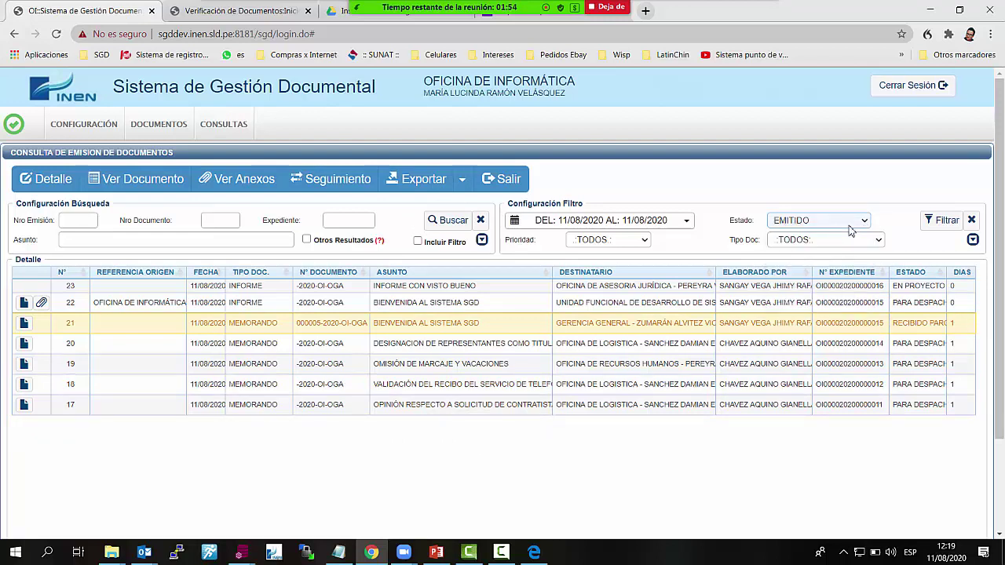
left_click(855, 223)
left_click(825, 264)
left_click(940, 220)
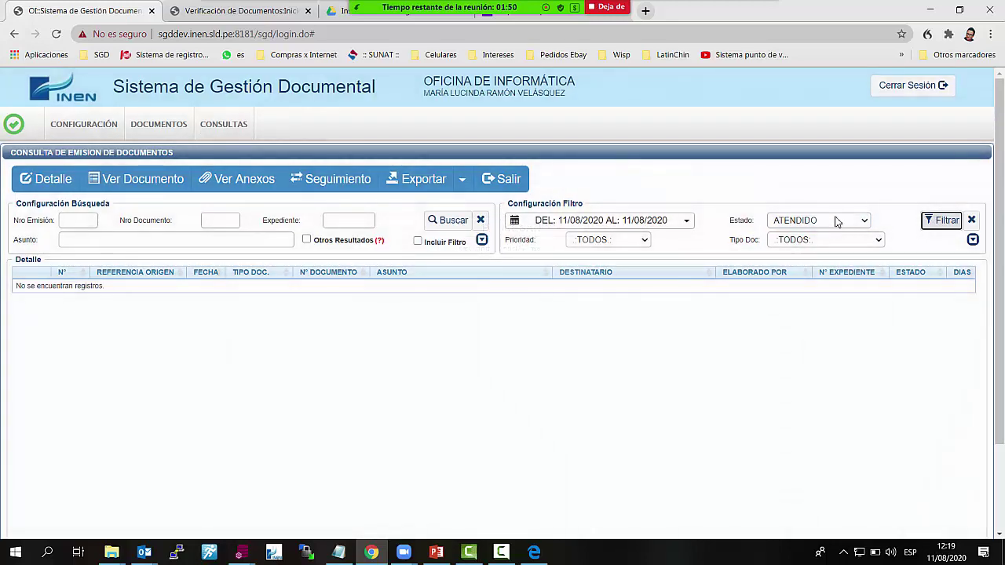
left_click(837, 222)
left_click(815, 256)
left_click(936, 221)
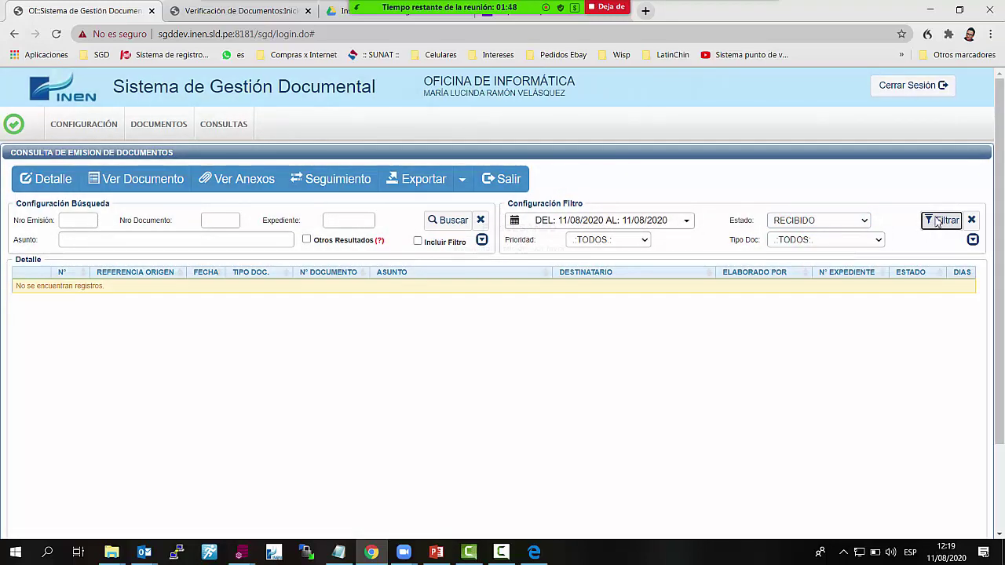
Filter by Estado EMITIDO, then by PARA DESPACHO
left_click(836, 223)
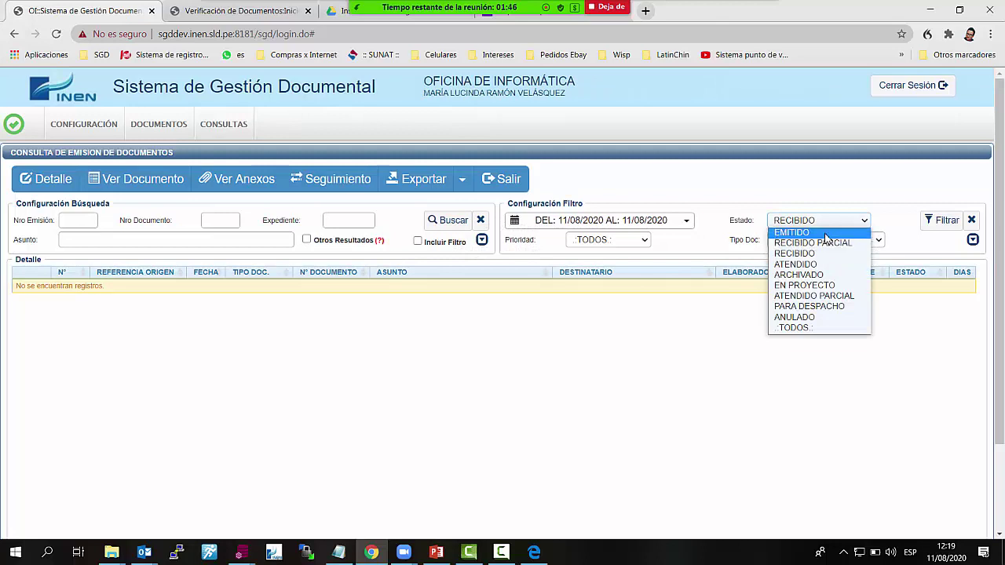
left_click(824, 233)
left_click(936, 221)
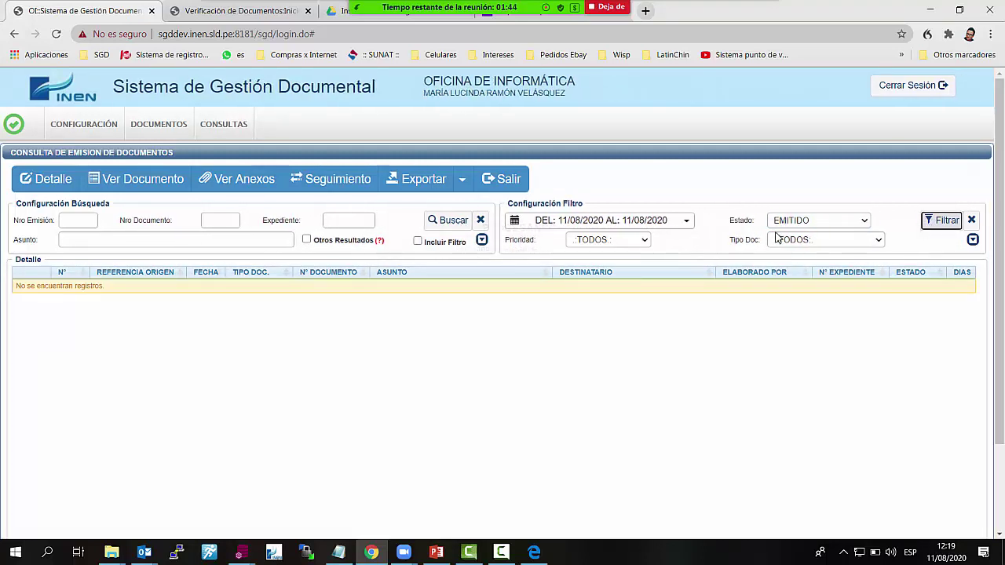
left_click(834, 223)
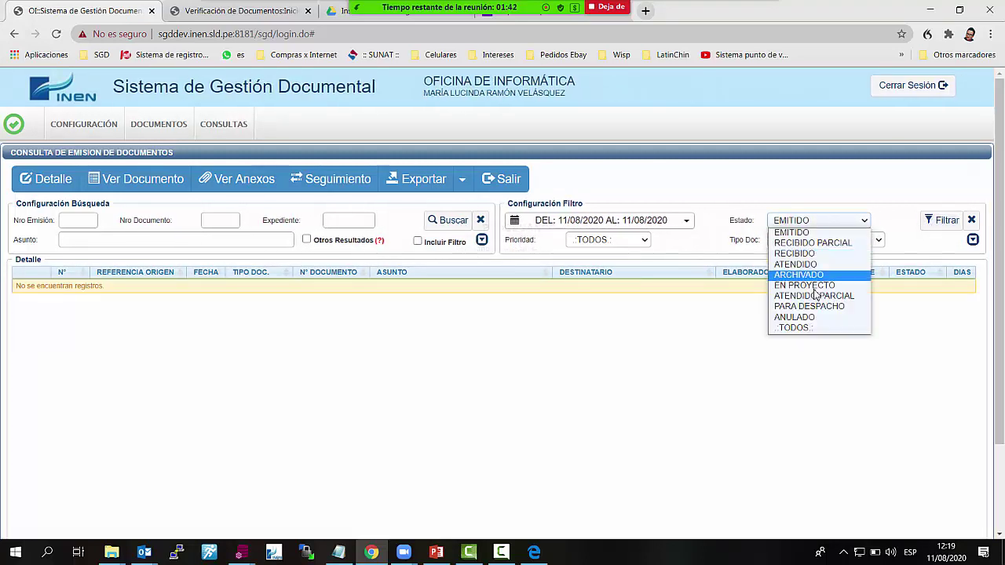
left_click(830, 307)
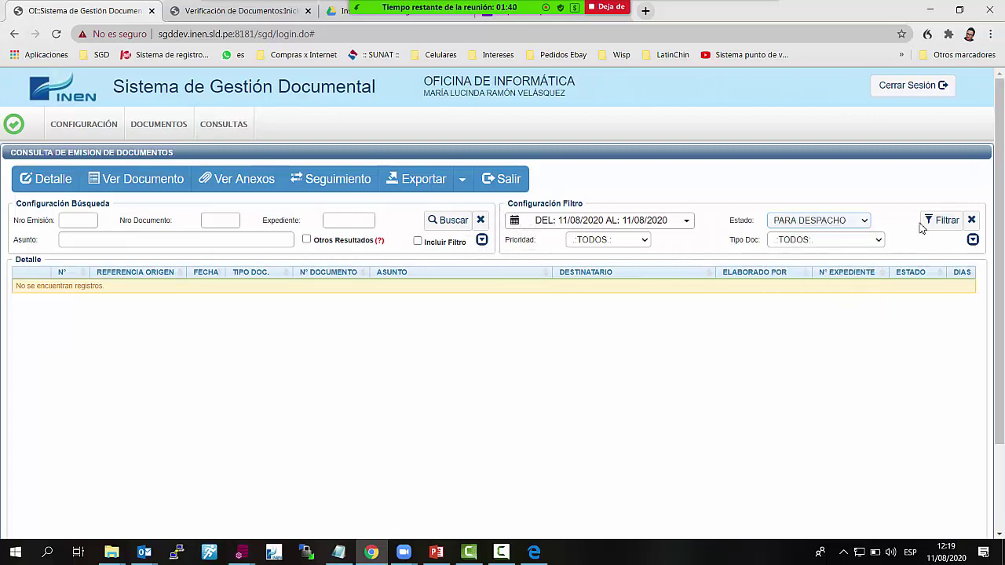
left_click(936, 221)
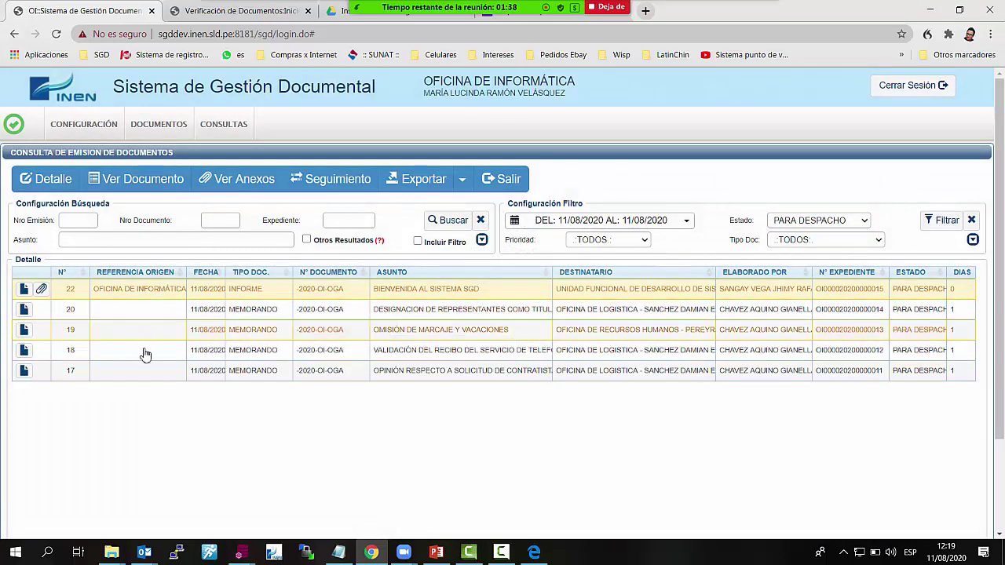
Export the five PARA DESPACHO documents to Excel, autofit column F, and close without saving
left_click(442, 187)
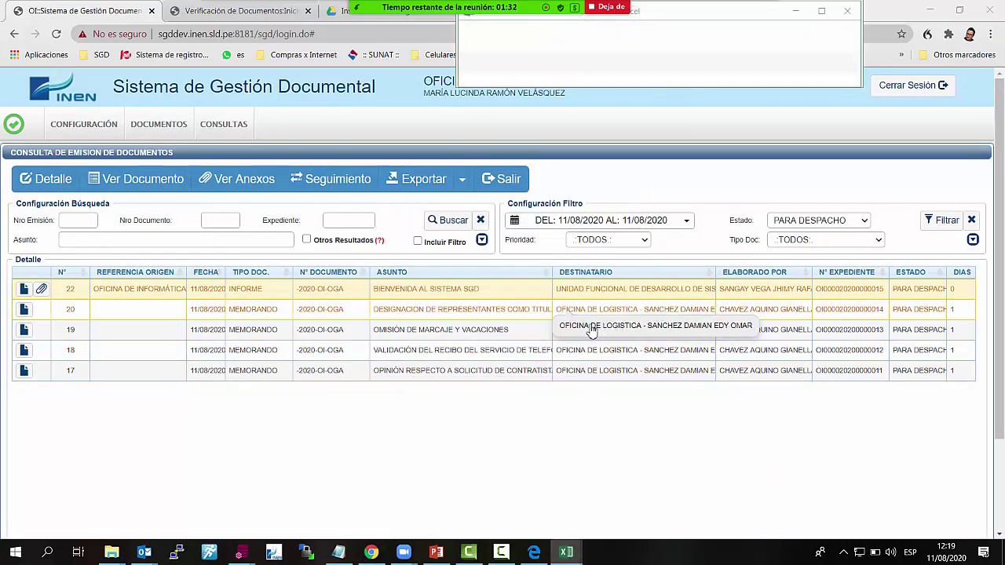
left_click(823, 11)
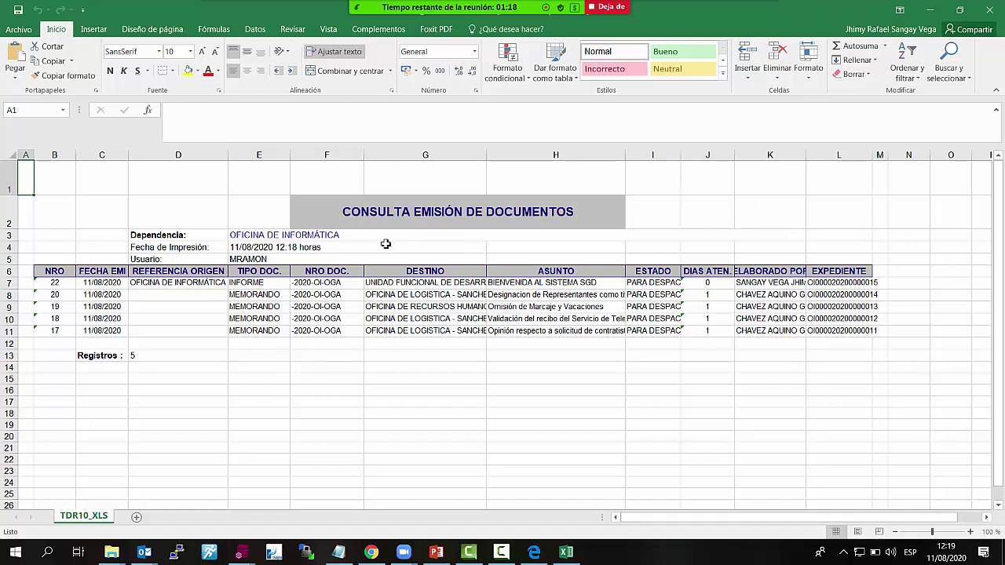
double_click(364, 155)
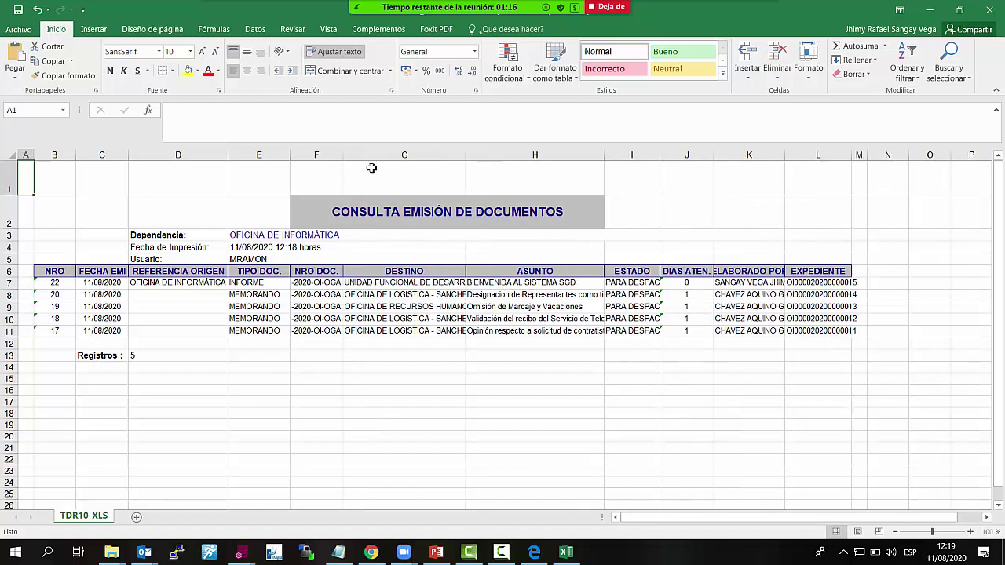
left_click(987, 9)
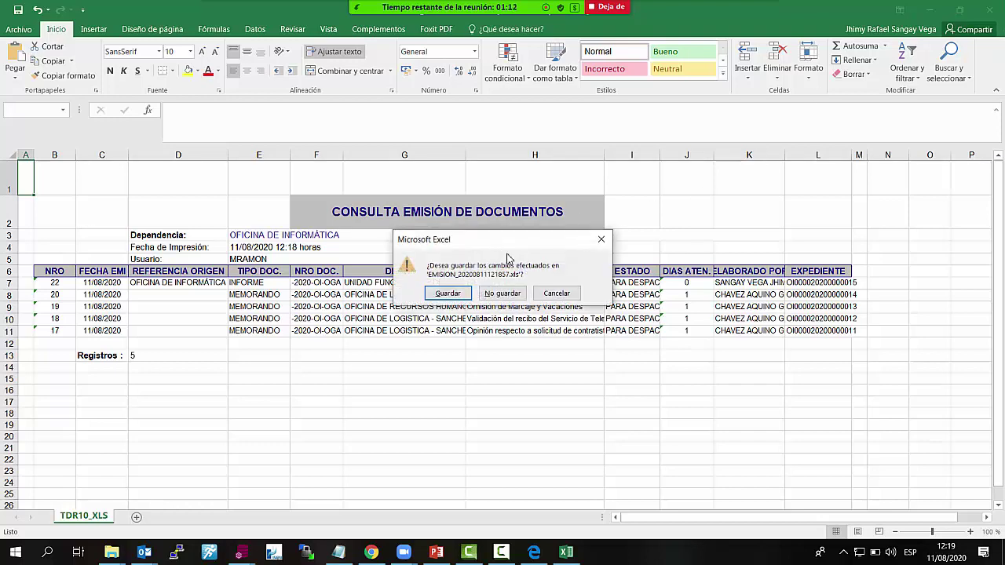
left_click(517, 295)
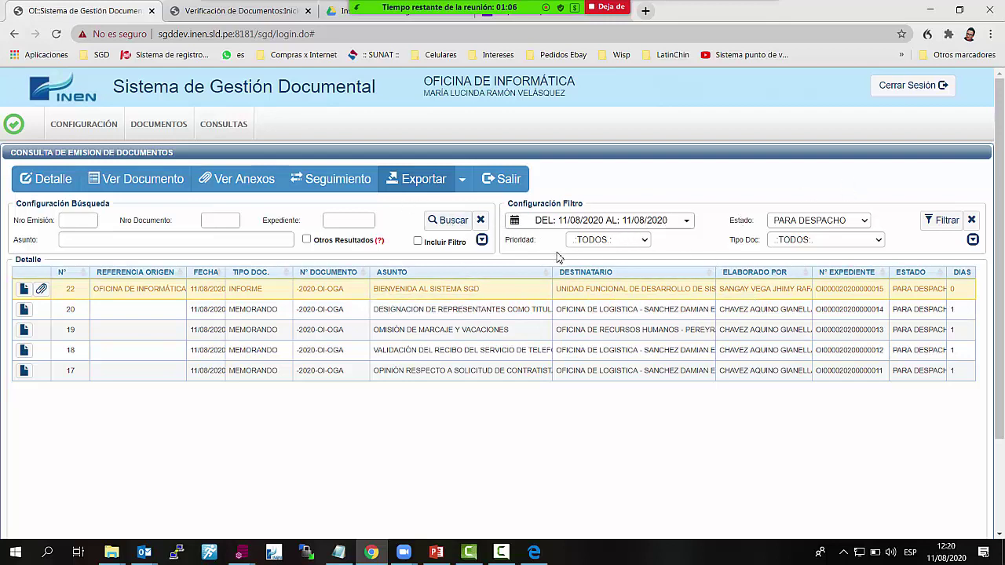
Point out the Nro Emisión, Nro Documento and Expediente search fields, then exit to the home page and open CONFIGURACIÓN
left_click(219, 220)
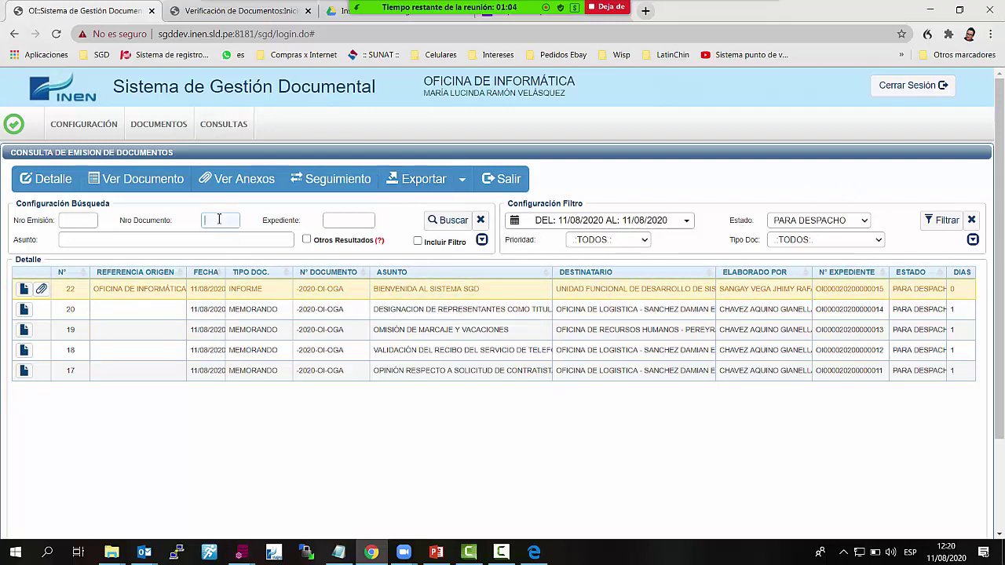
left_click(80, 219)
left_click(240, 220)
left_click(351, 222)
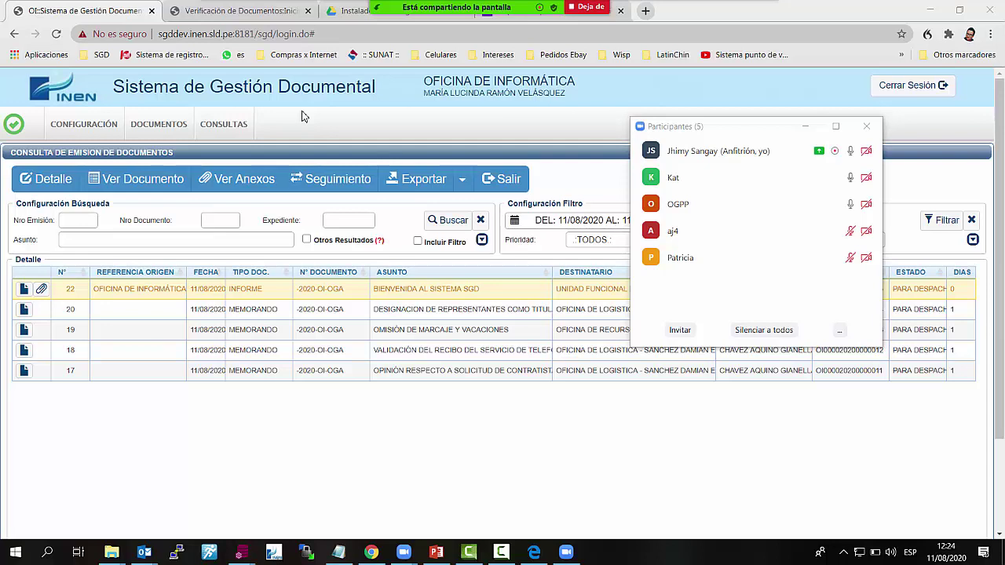
left_click(516, 192)
left_click(84, 127)
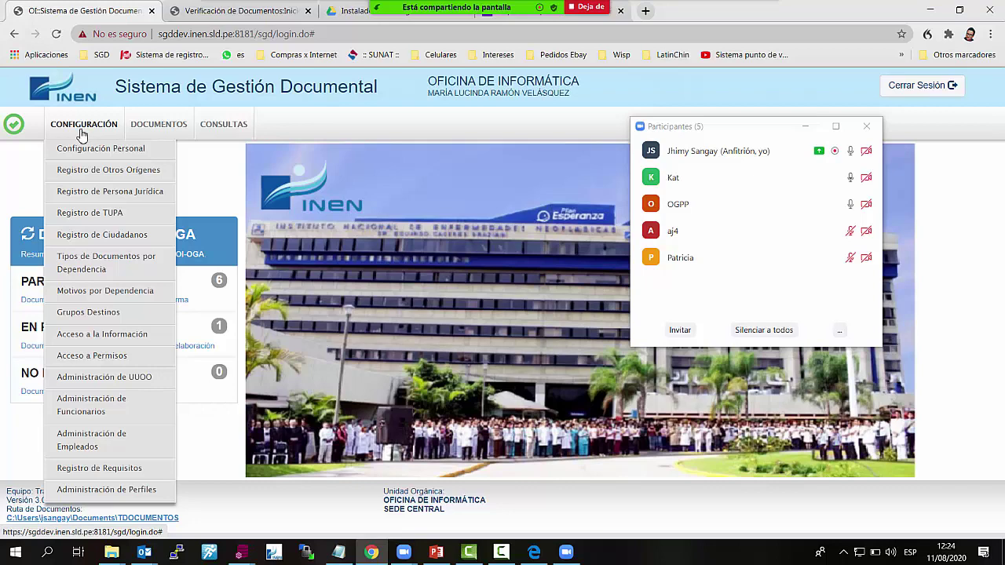
Open the Grupos Destinos settings from the CONFIGURACIÓN menu
left_click(105, 320)
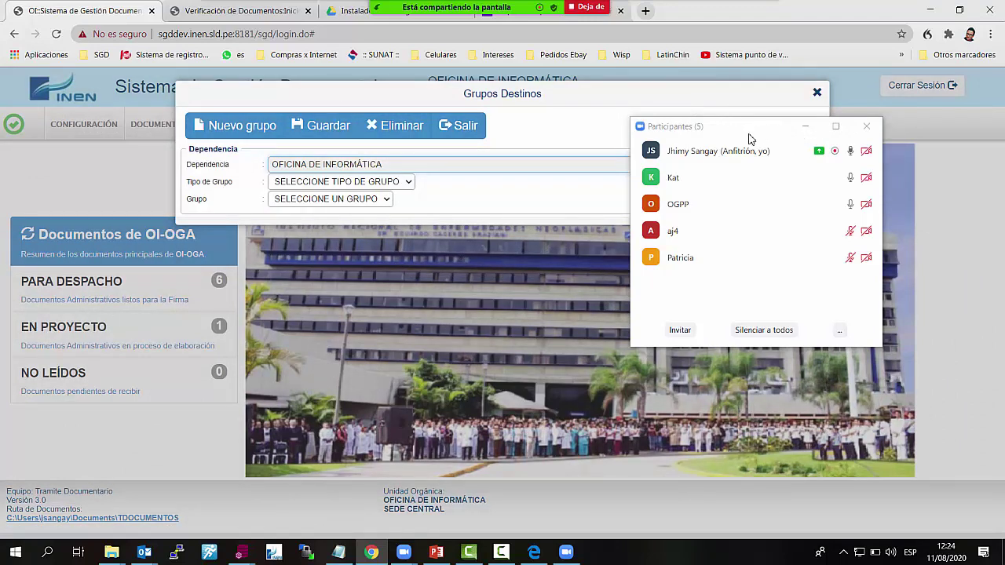
left_click(803, 126)
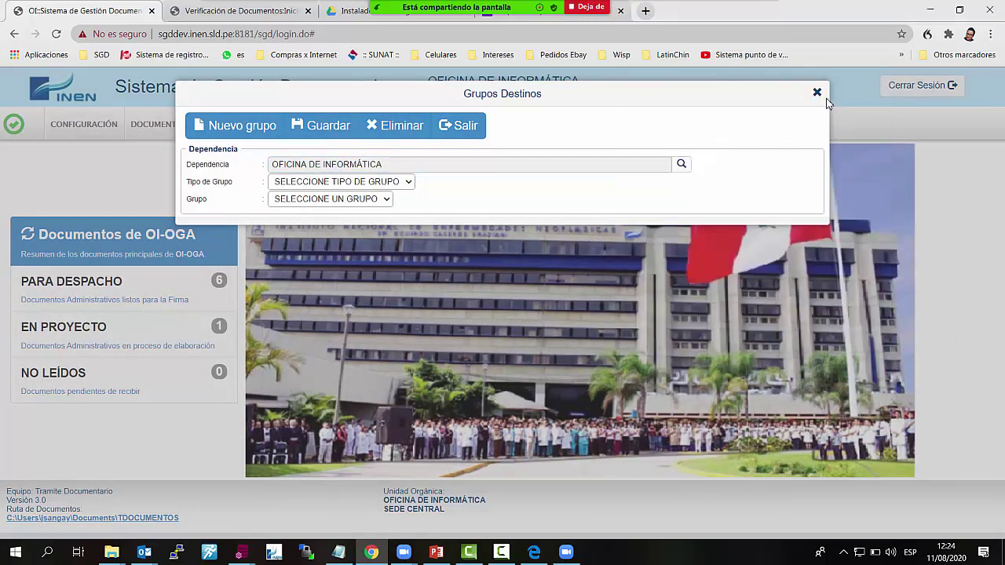
left_click(818, 93)
left_click(79, 126)
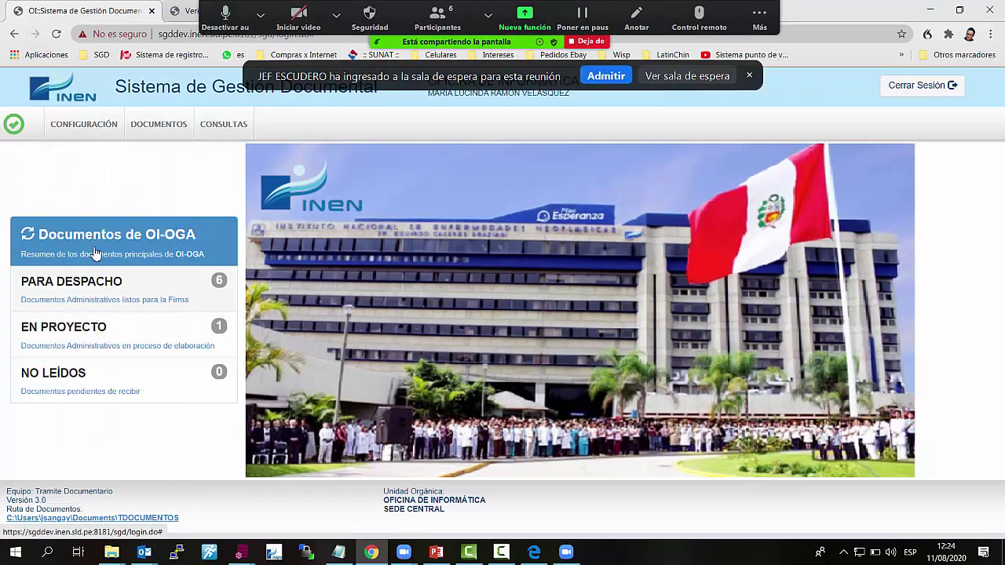
left_click(84, 126)
left_click(106, 316)
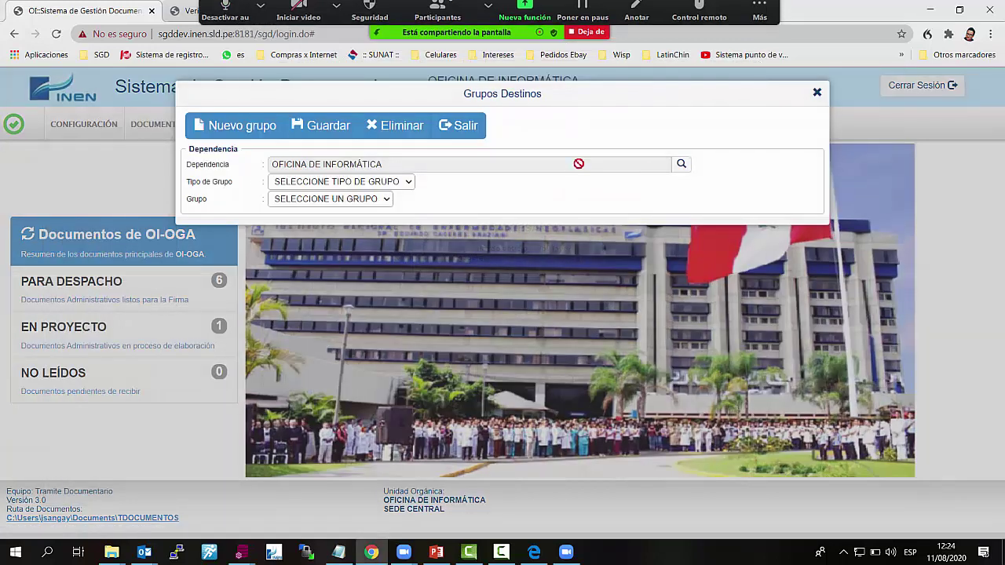
Choose Oficina de Asesoría Jurídica as dependency and INSTITUCION as group type, then start a new group
left_click(681, 165)
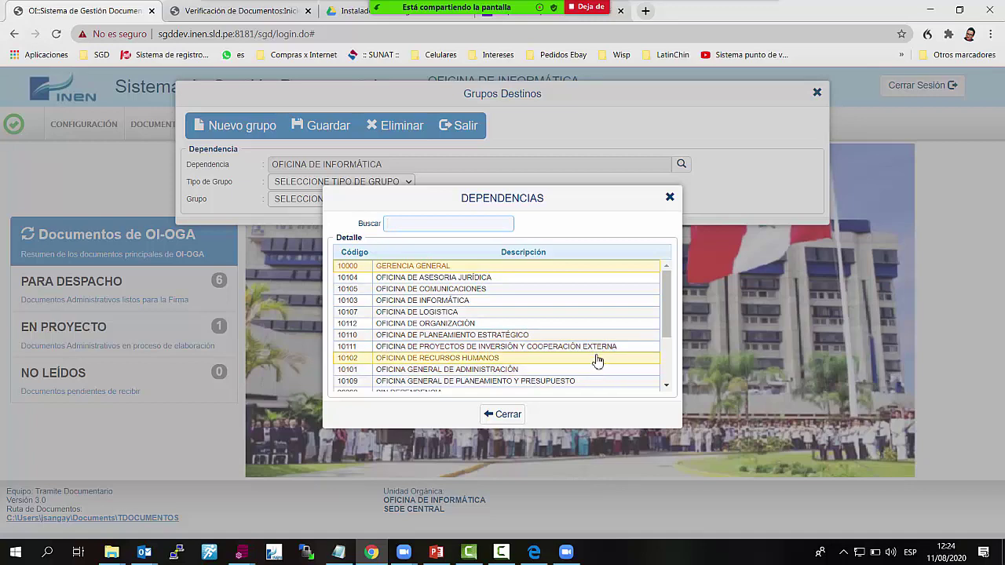
left_click(488, 279)
left_click(406, 188)
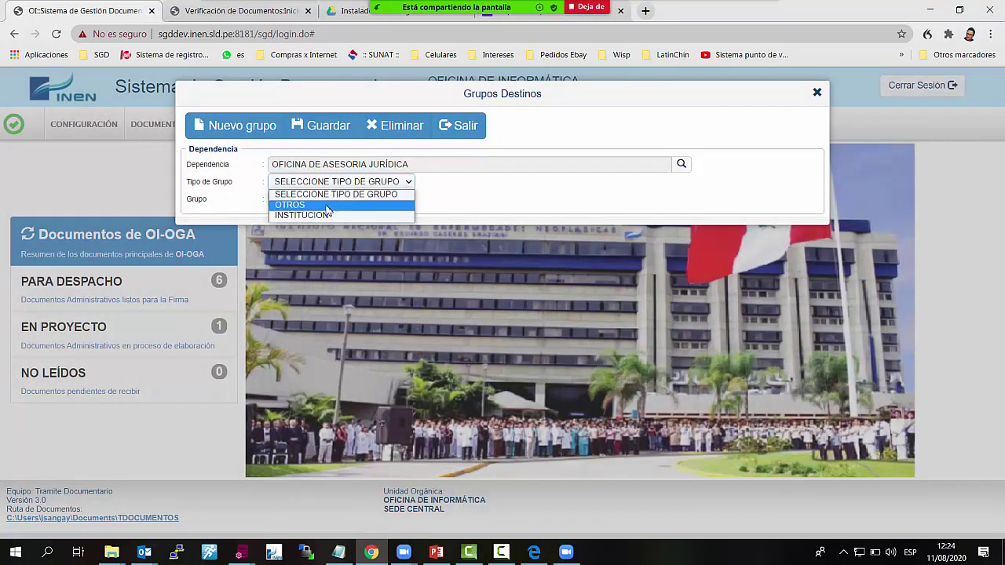
left_click(308, 218)
left_click(374, 203)
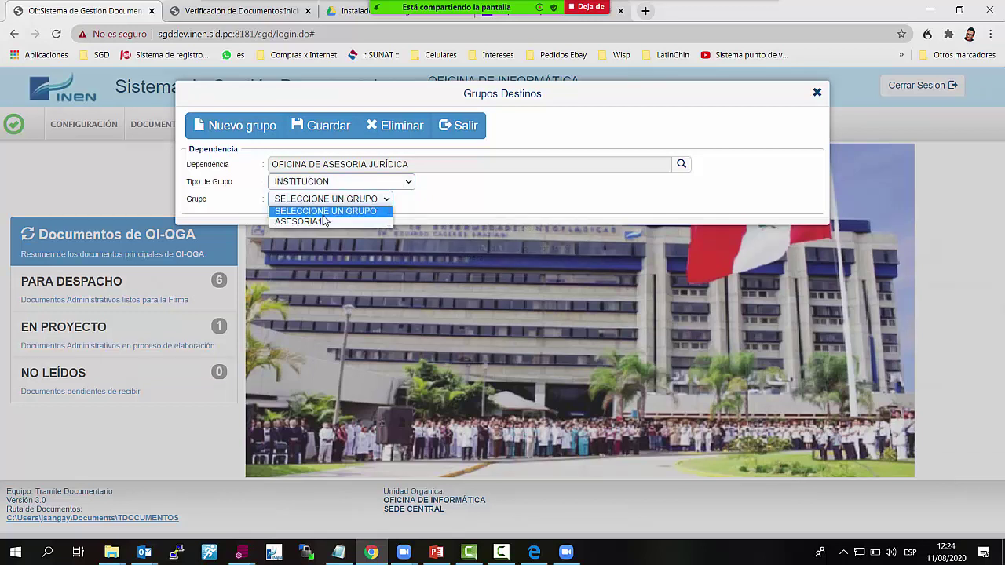
left_click(438, 213)
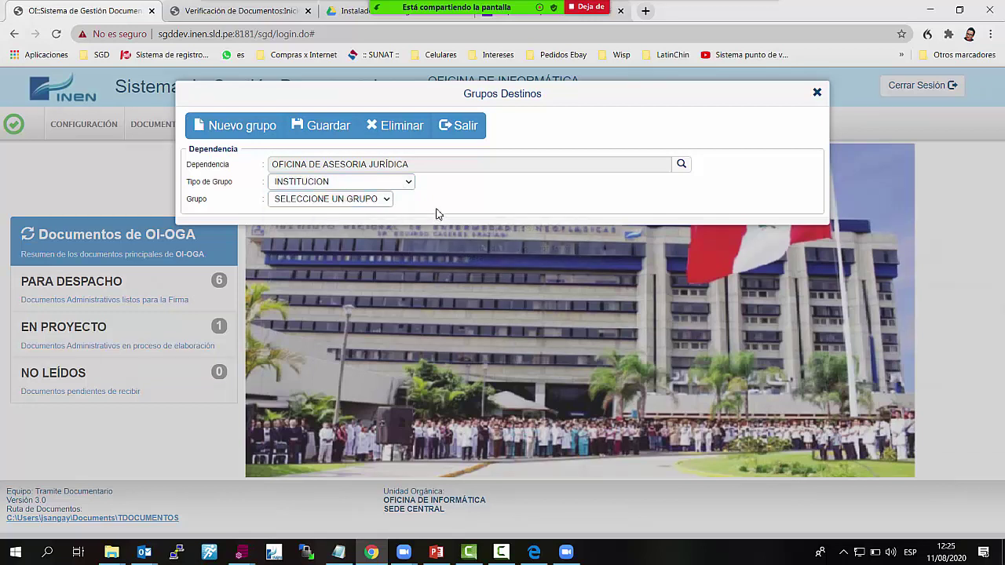
left_click(353, 206)
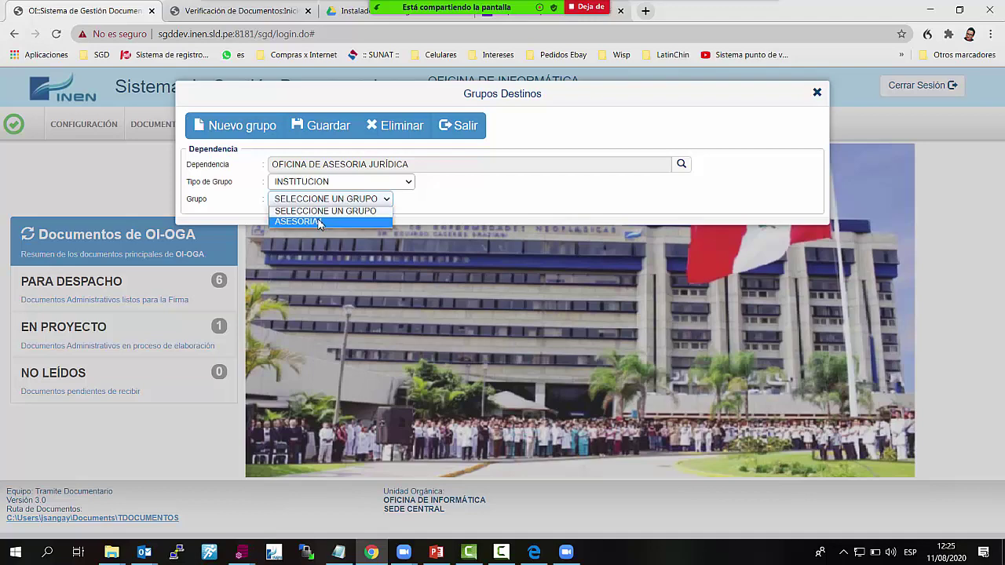
left_click(250, 130)
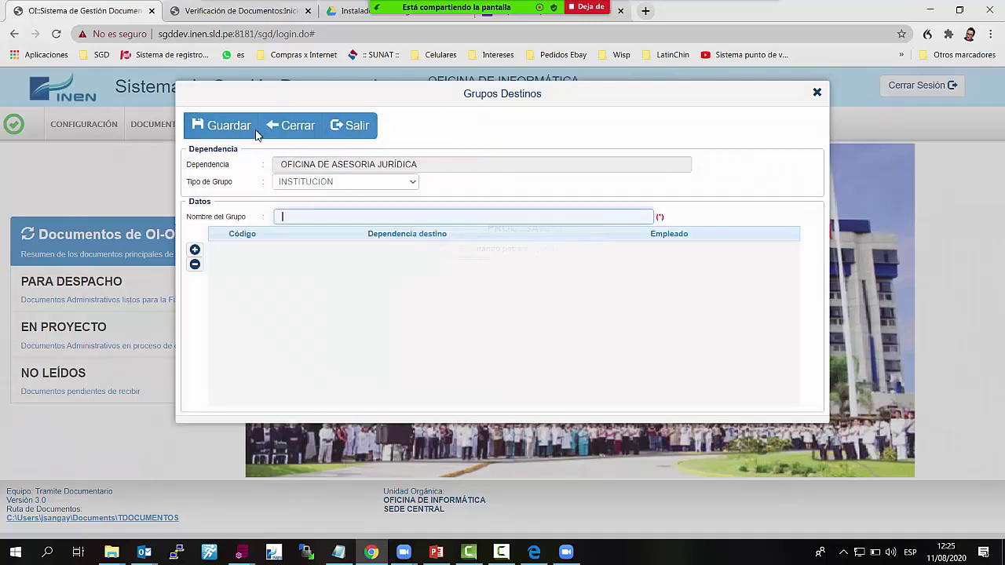
Add a member row with Oficina de Asesoría Jurídica and its first listed employee, plus a second empty row
left_click(195, 250)
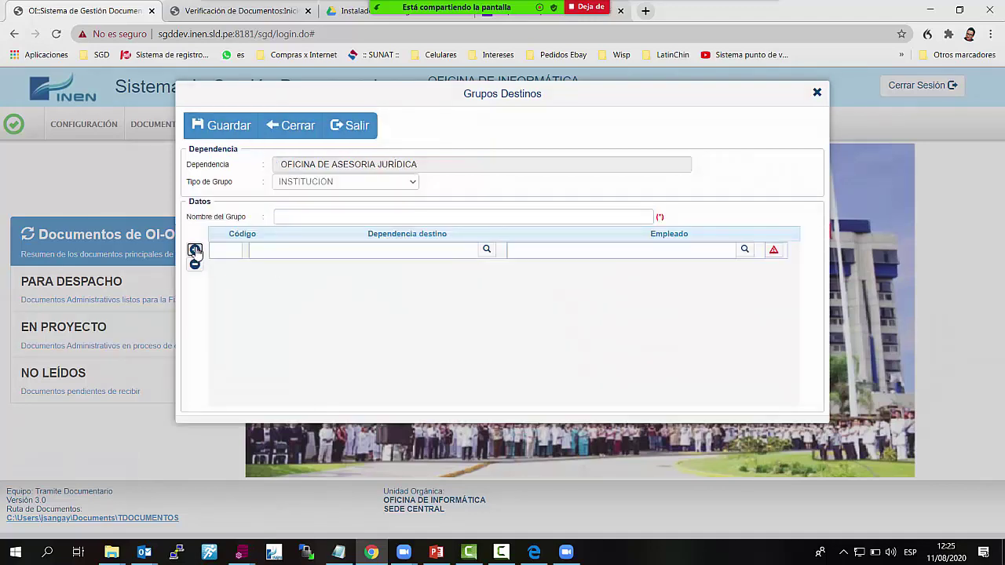
left_click(486, 250)
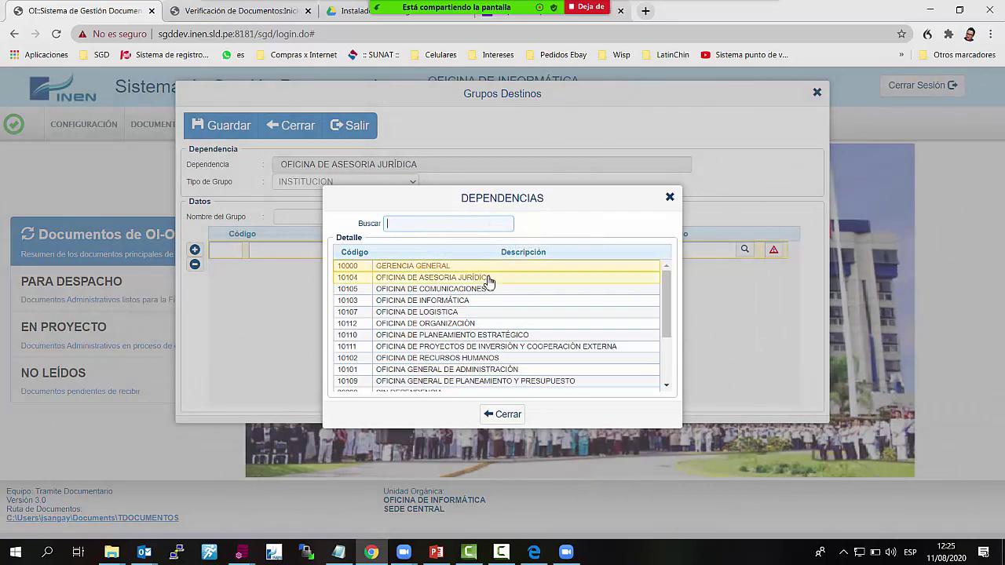
double_click(480, 278)
left_click(744, 250)
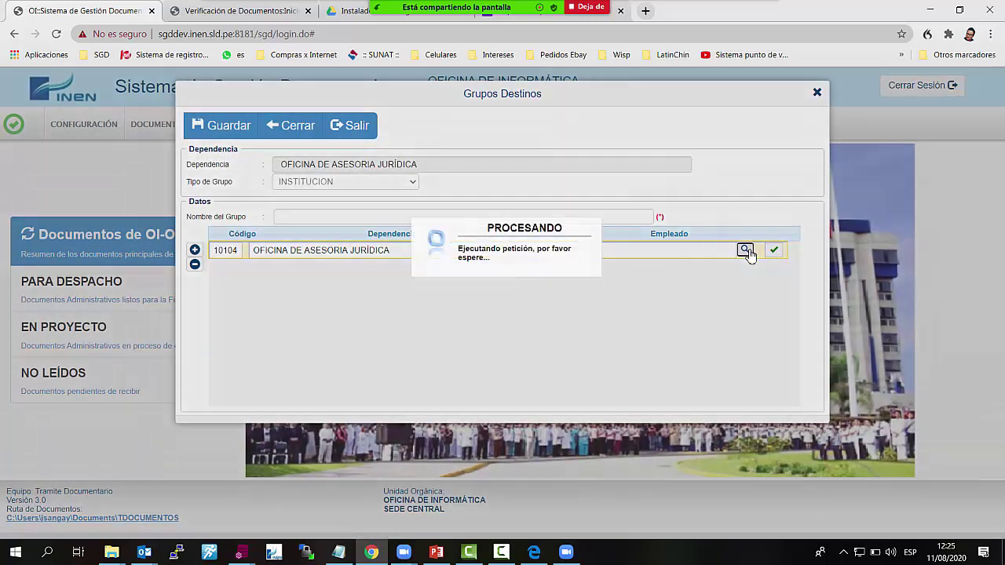
scroll(542, 363, "down", 2)
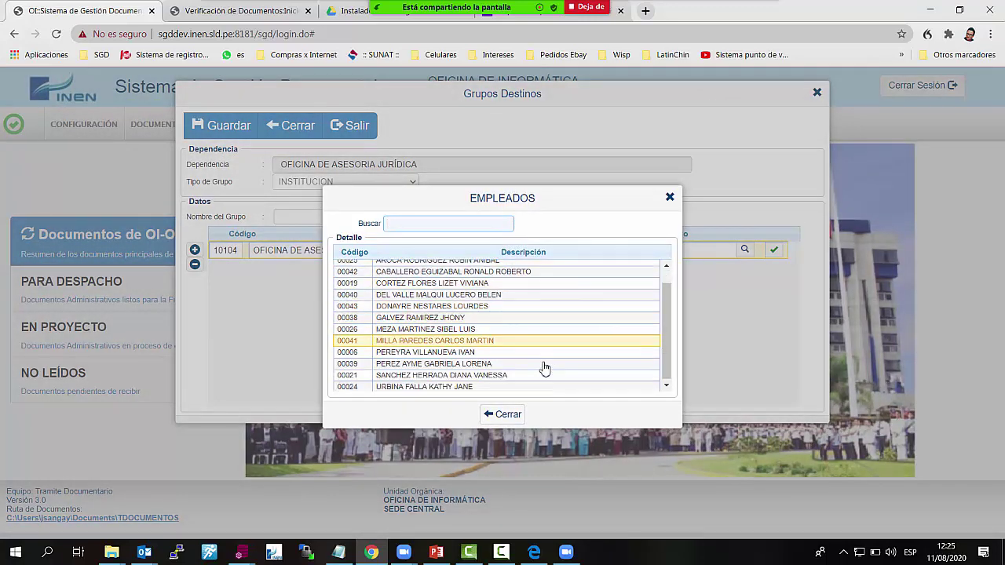
scroll(543, 364, "up", 2)
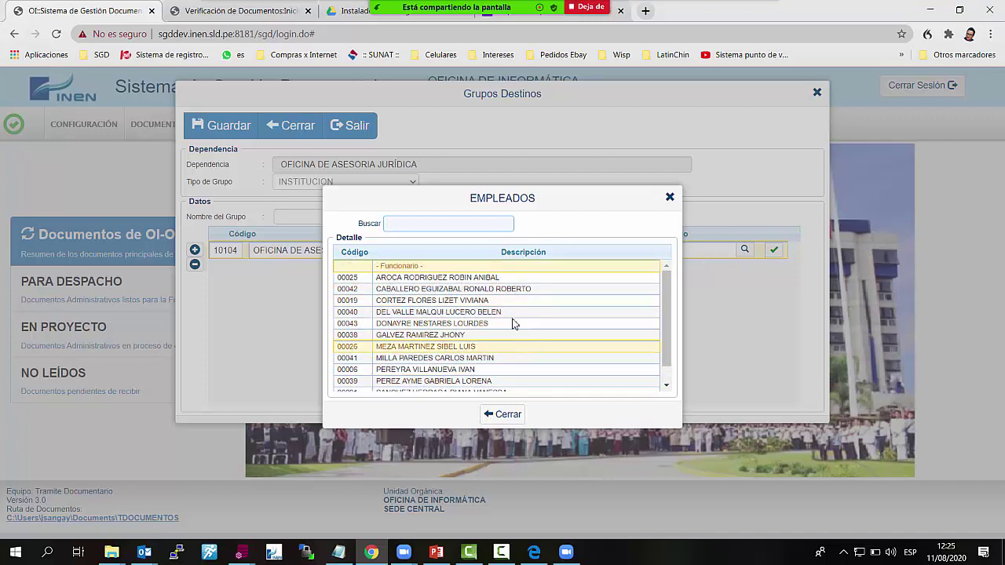
left_click(518, 279)
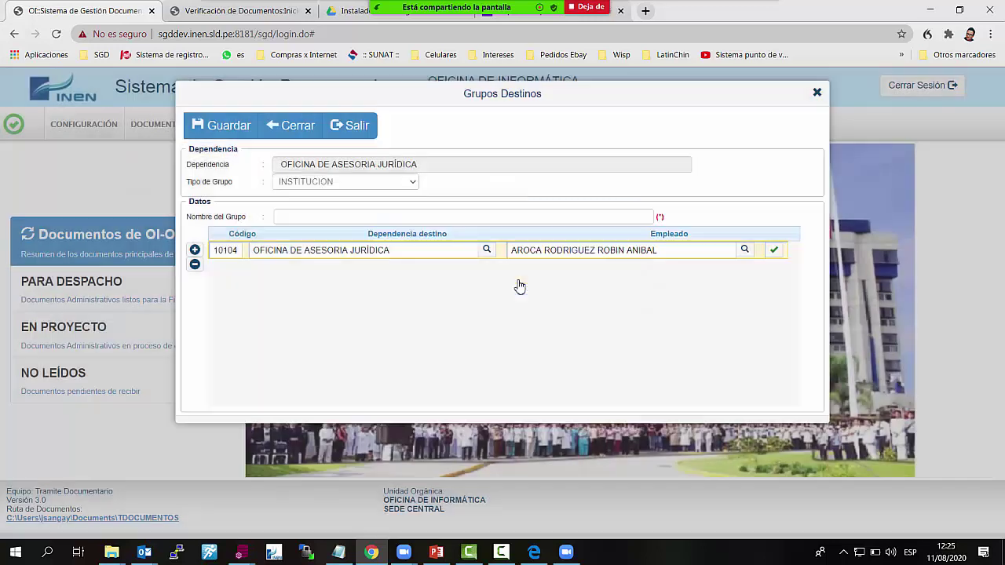
left_click(196, 251)
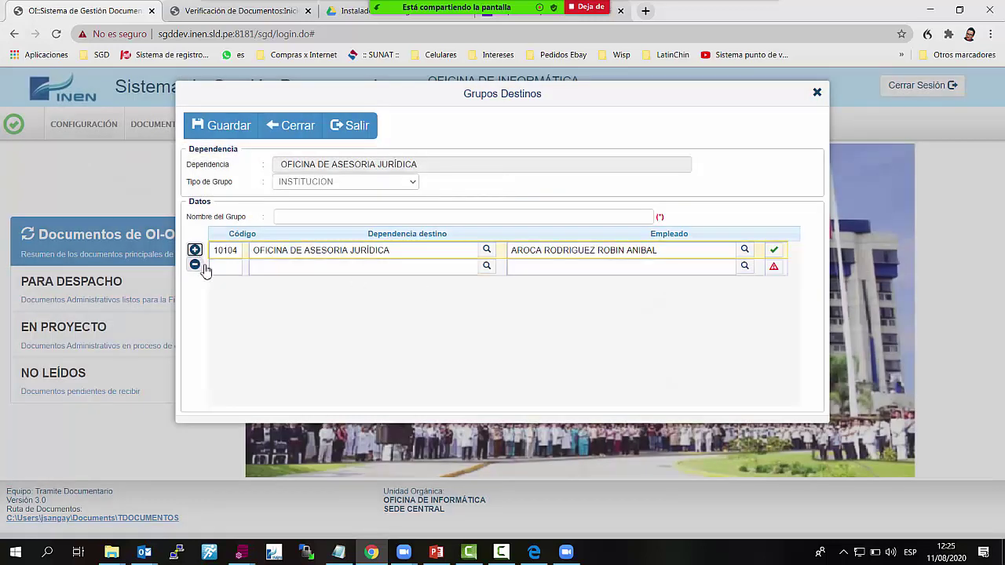
left_click(311, 216)
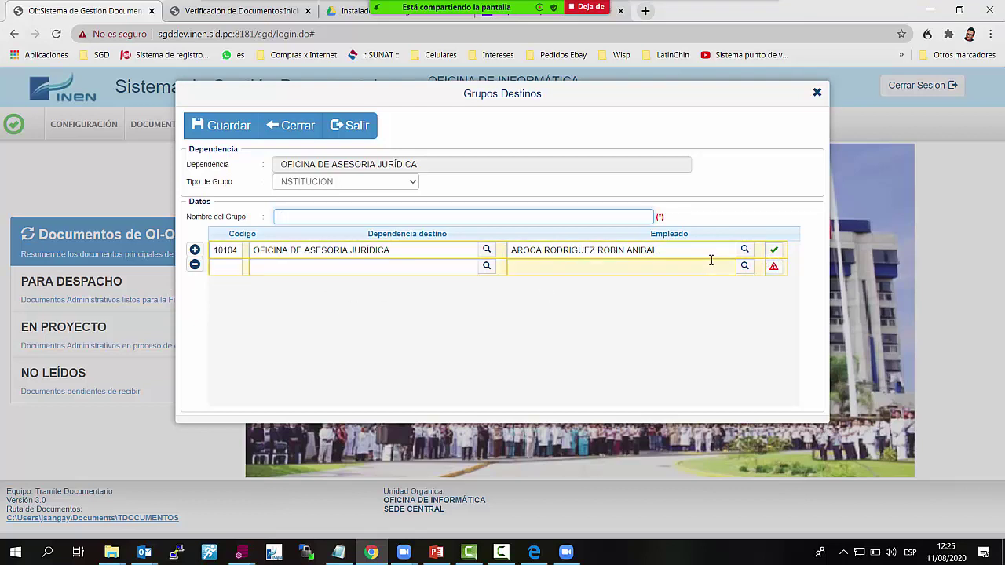
Remove the trial rows, re-add and remove another Asesoría Jurídica member, then close the window unsaved
left_click(706, 254)
left_click(196, 266)
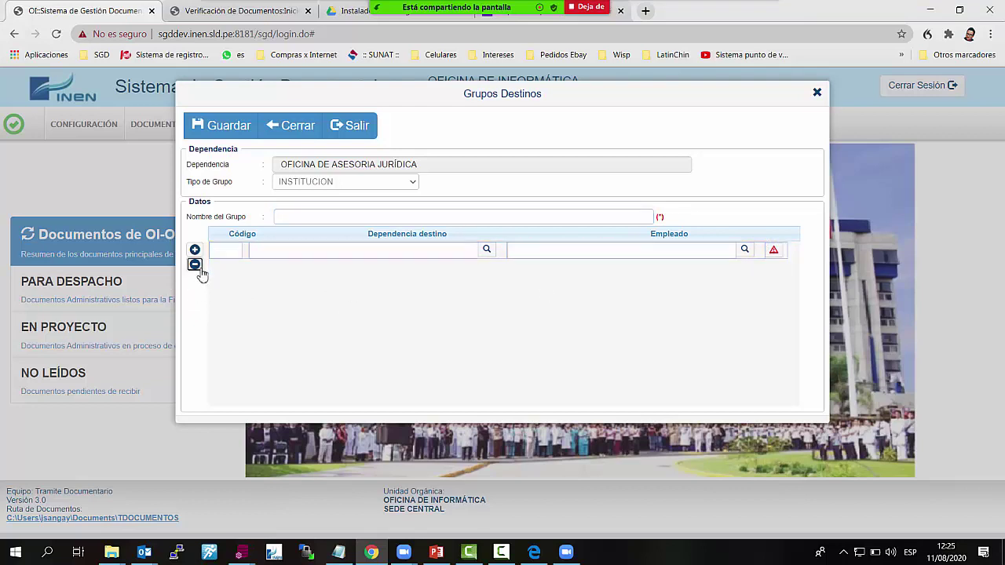
left_click(194, 250)
left_click(489, 257)
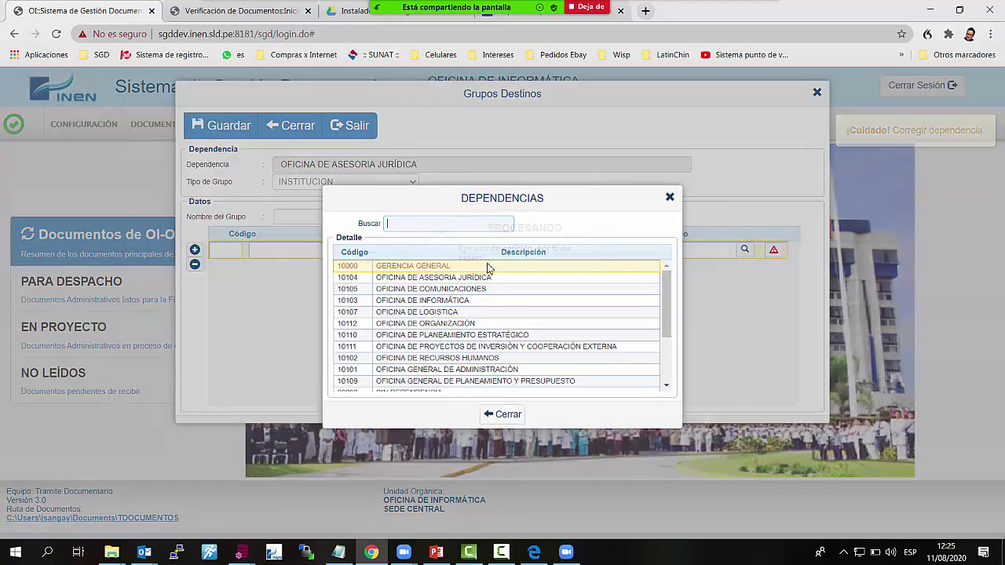
left_click(456, 283)
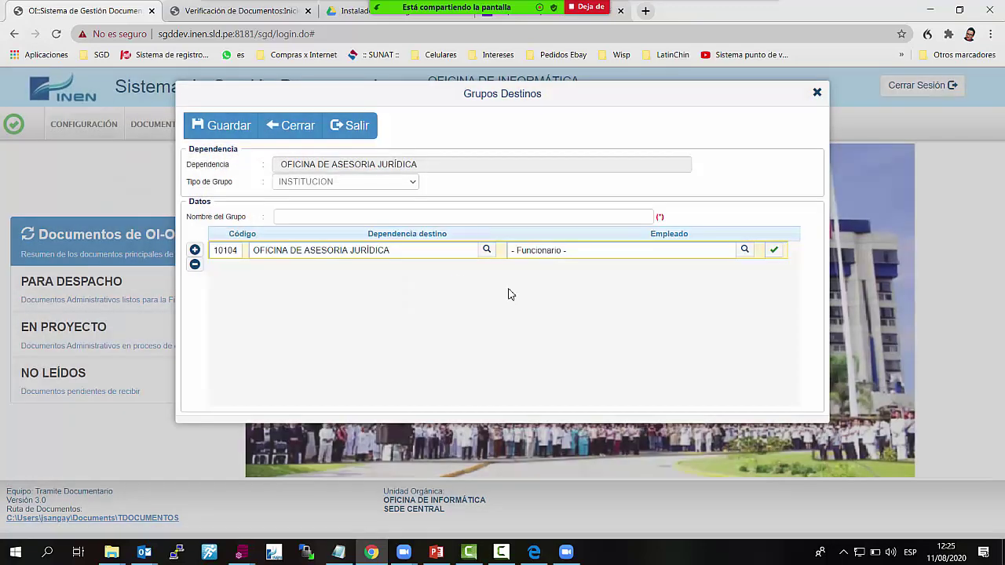
left_click(745, 249)
left_click(525, 343)
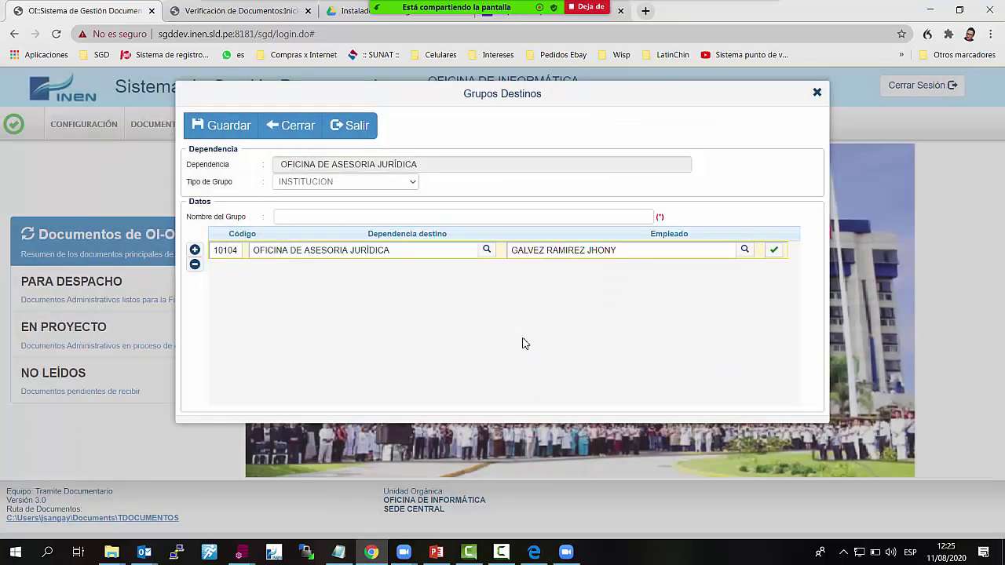
left_click(195, 250)
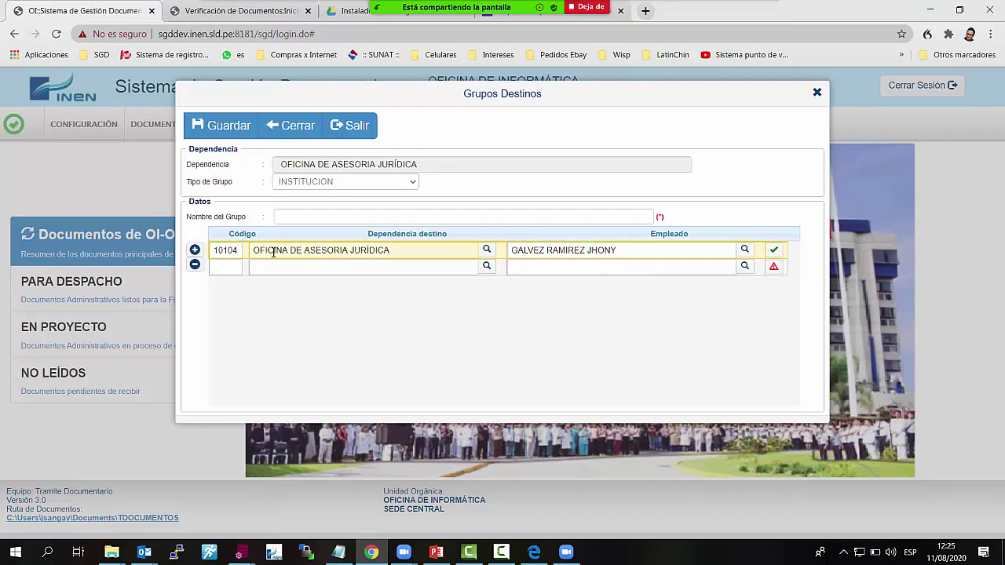
left_click(195, 265)
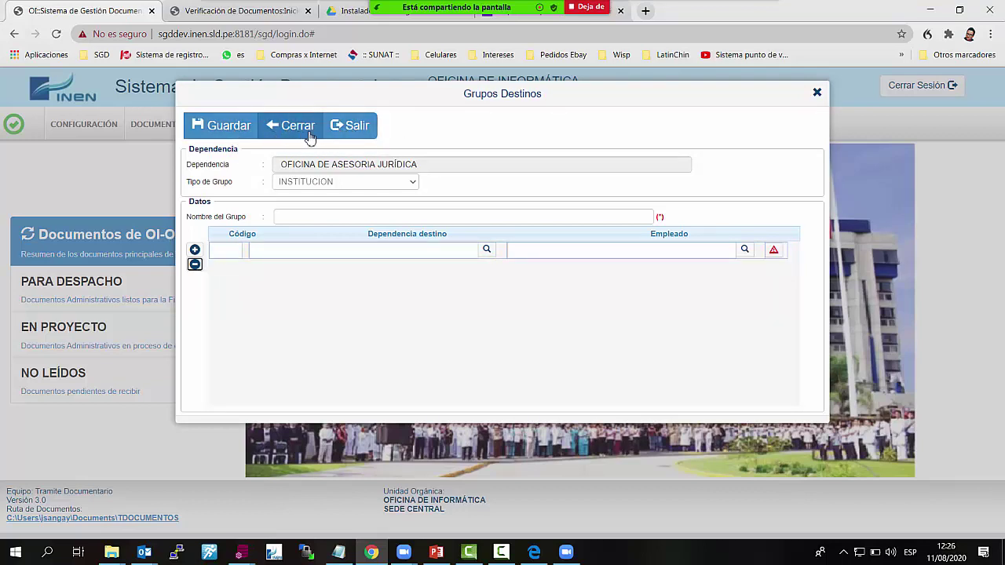
left_click(347, 135)
left_click(83, 124)
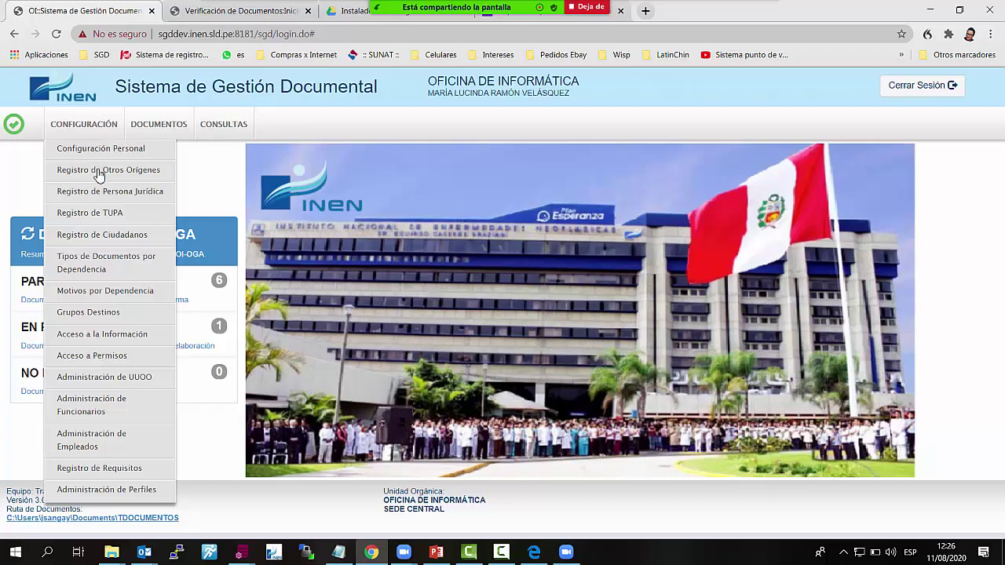
left_click(110, 269)
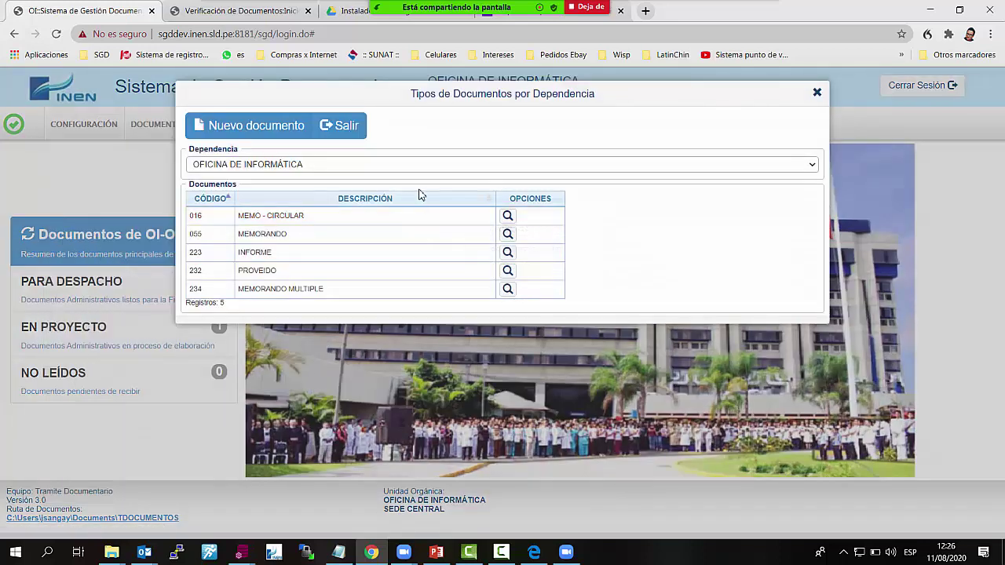
left_click(399, 170)
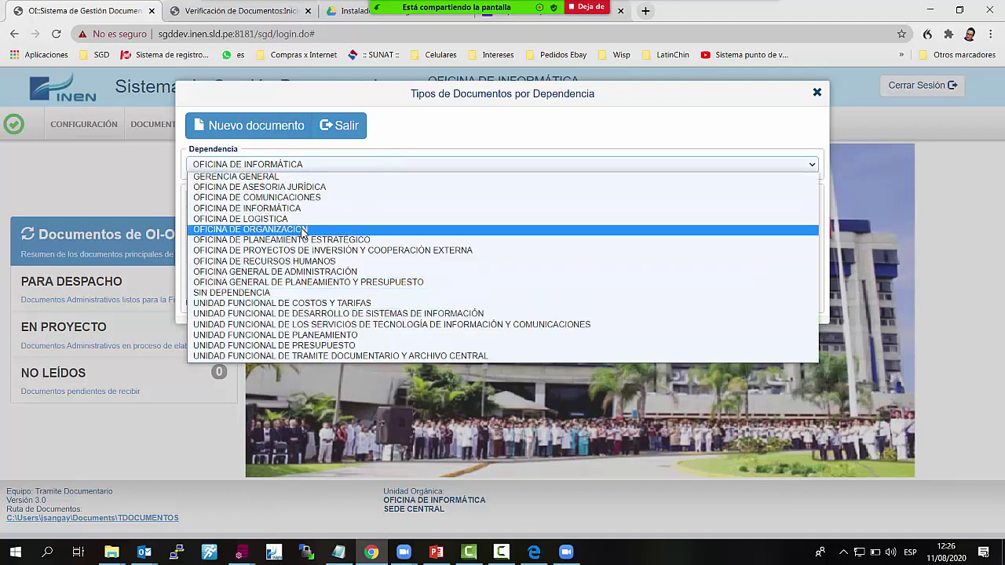
left_click(471, 134)
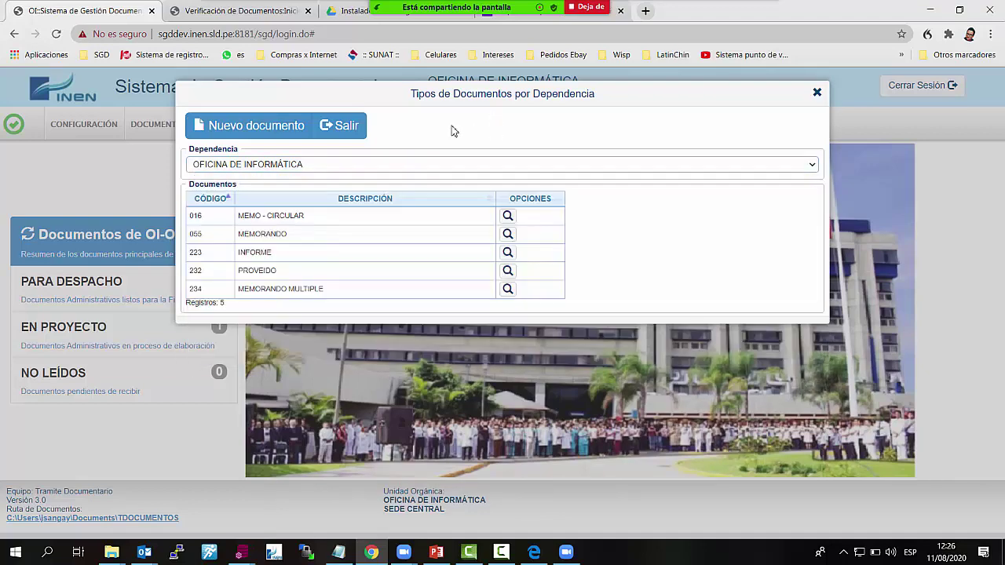
left_click(346, 135)
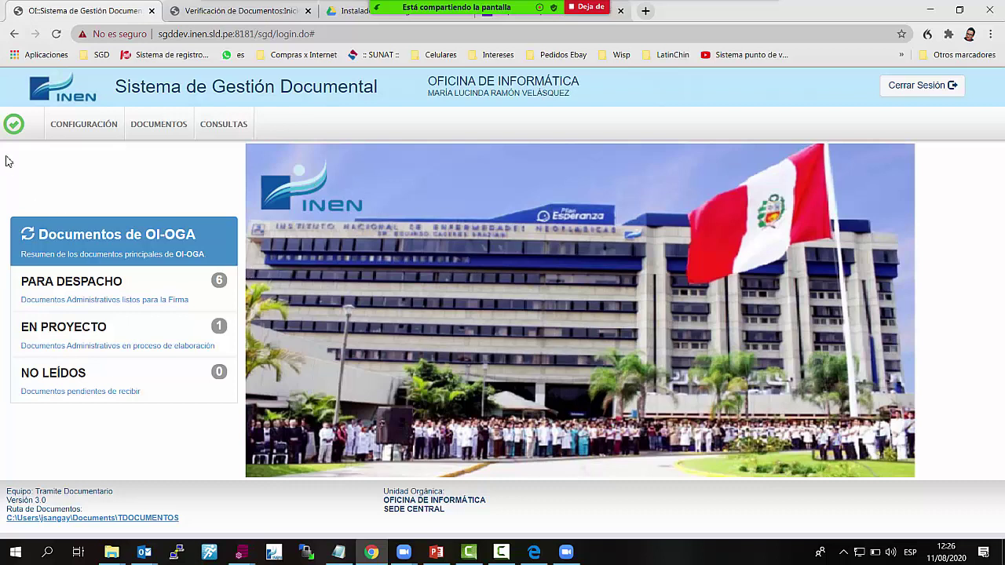
left_click(158, 136)
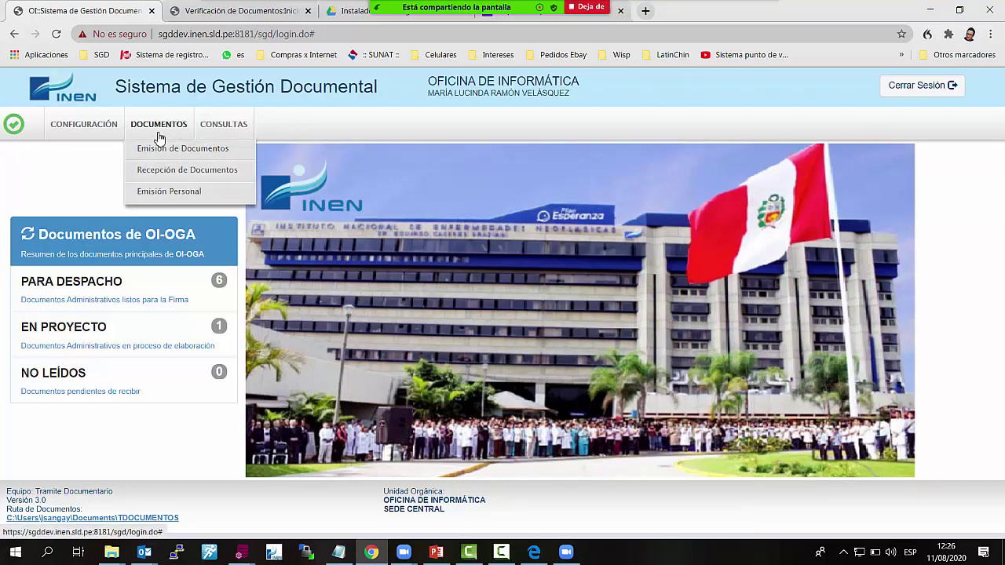
left_click(82, 126)
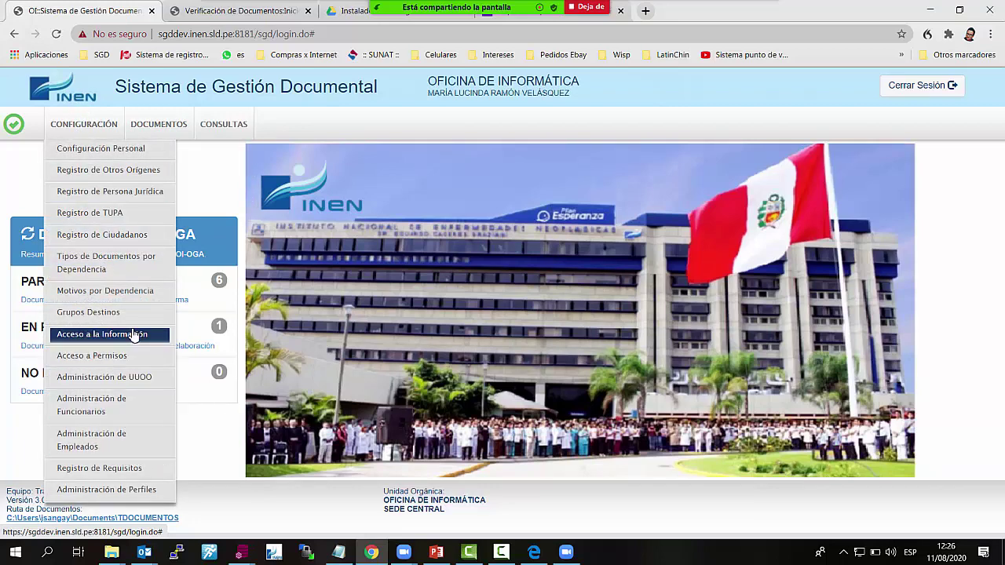
In additional-dependency access, pick OFICINA DE ASESORIA JURÍDICA and deactivate its third user
left_click(133, 336)
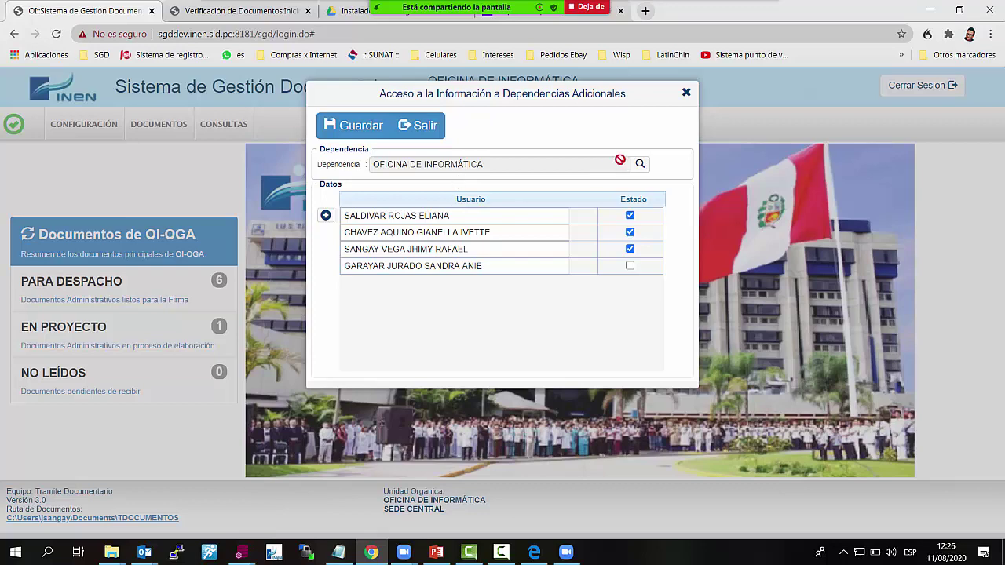
left_click(640, 164)
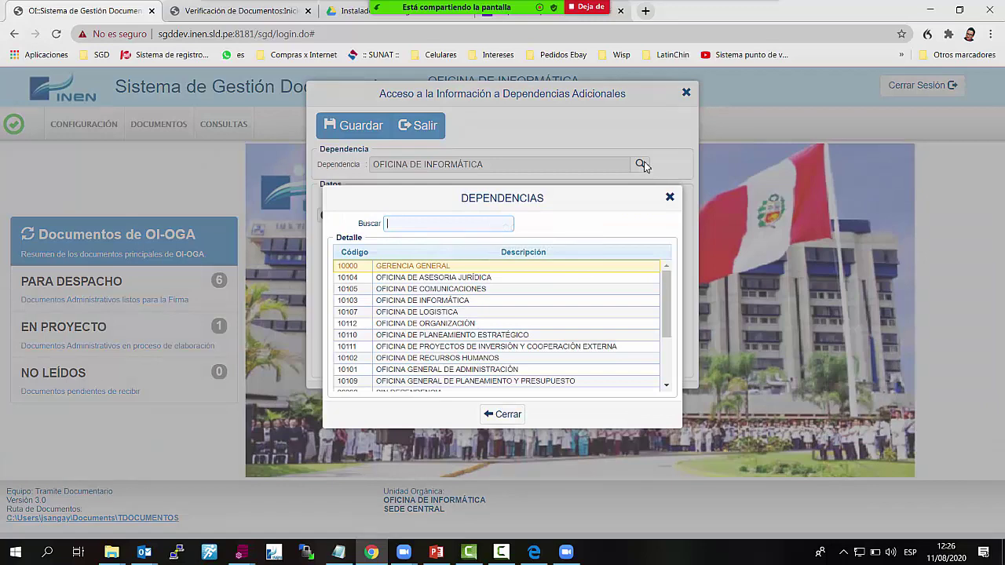
double_click(517, 277)
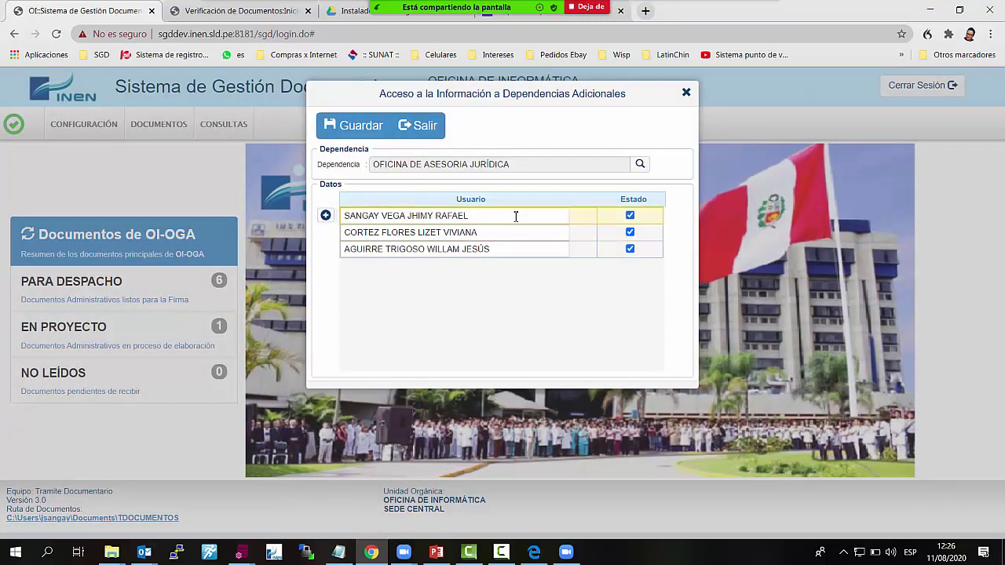
left_click(630, 249)
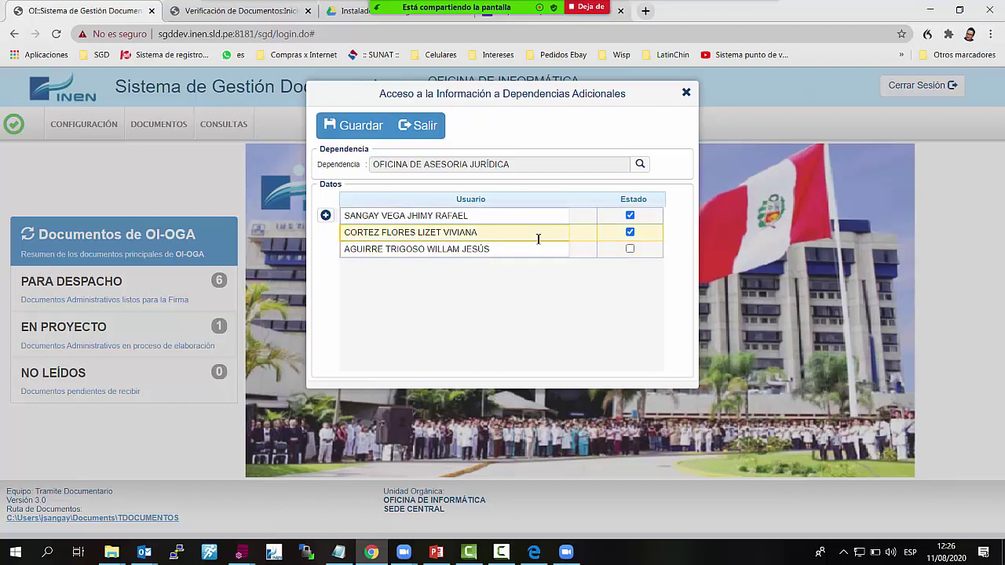
left_click_drag(491, 237, 333, 242)
left_click(507, 273)
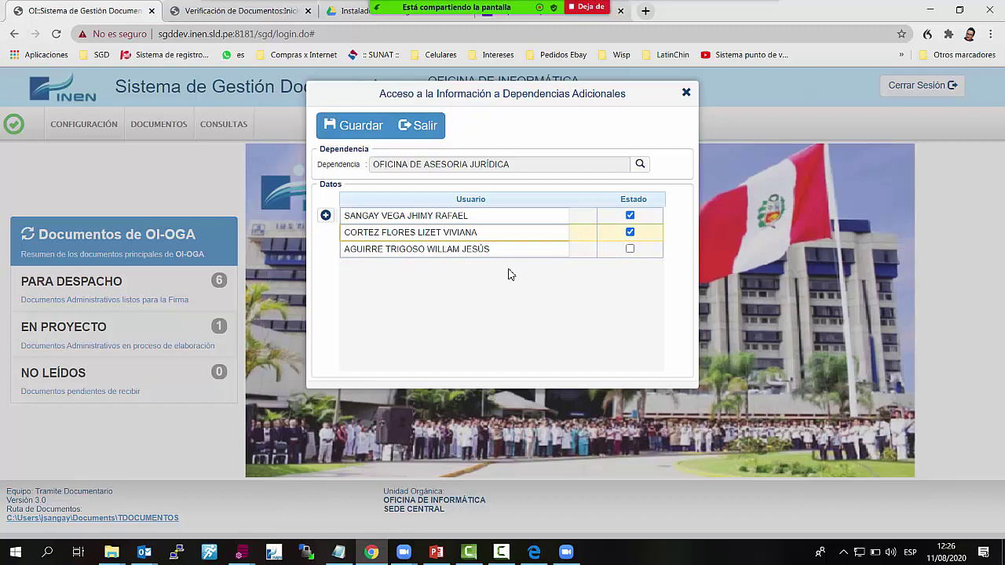
Add a new user row and search the user list for 'MILU' and 'VALERI' without choosing anyone
left_click(325, 216)
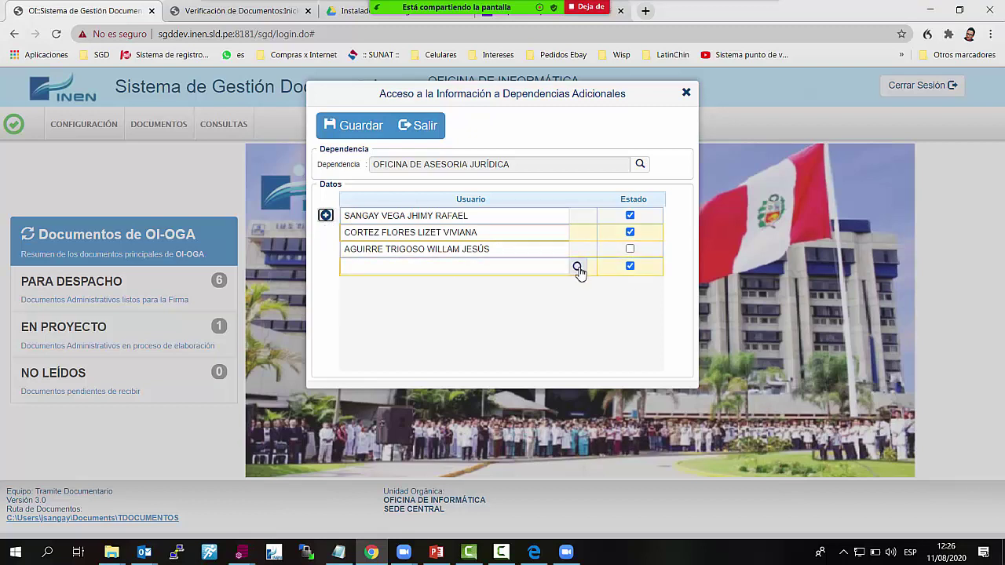
left_click(549, 269)
left_click(578, 269)
type("MILU")
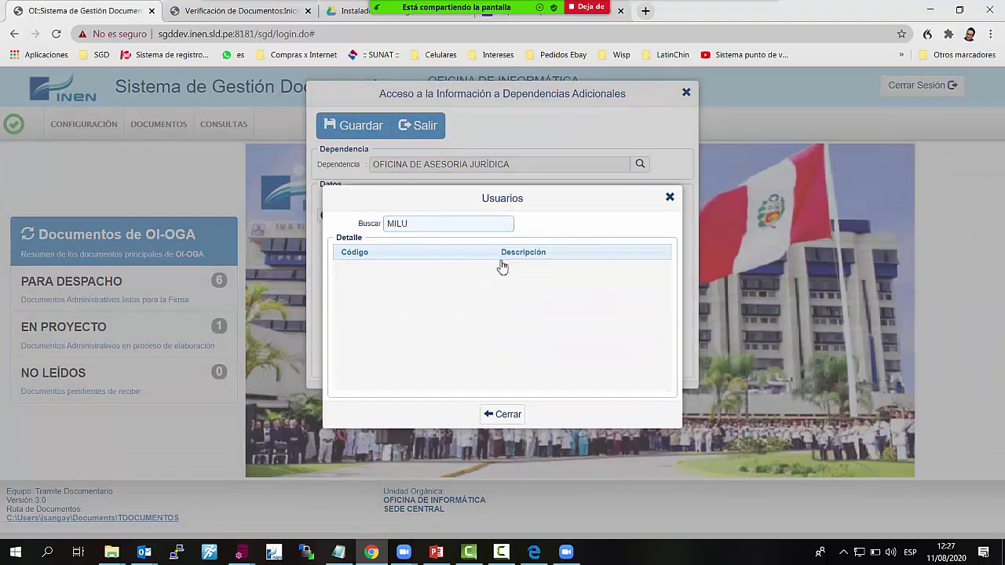
key("BackSpace")
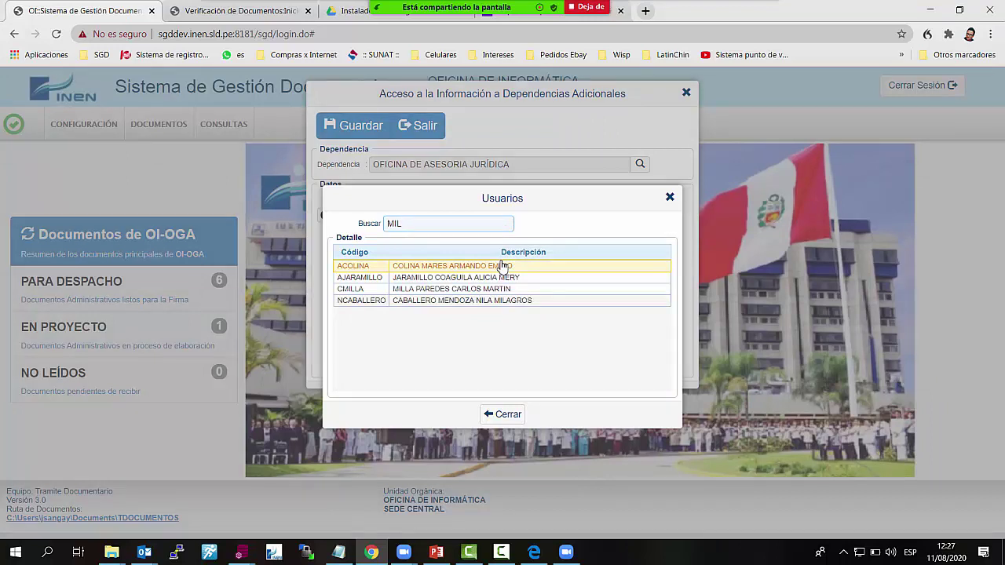
key("BackSpace")
key("BackSpace")
key("BackSpace")
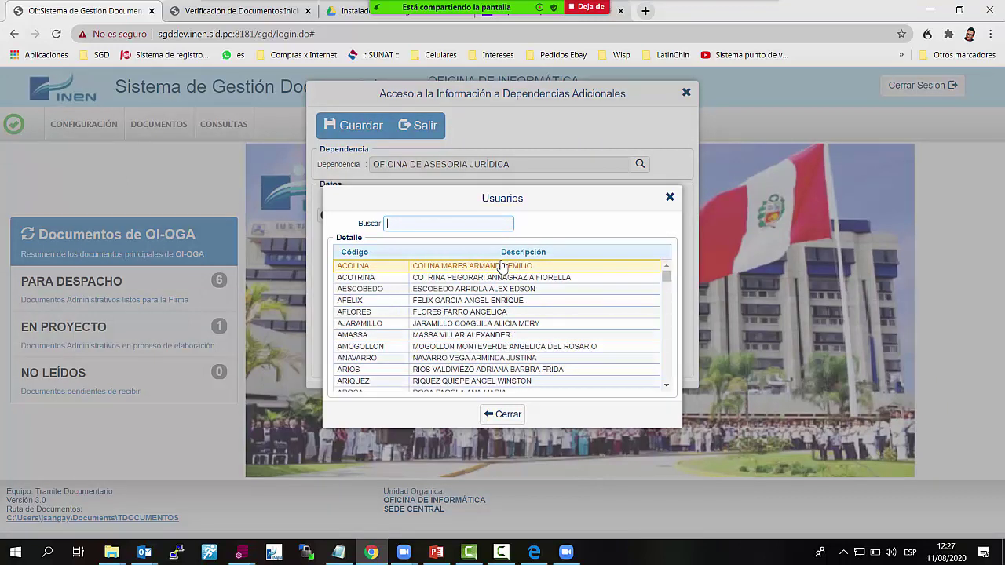
type("VALERI")
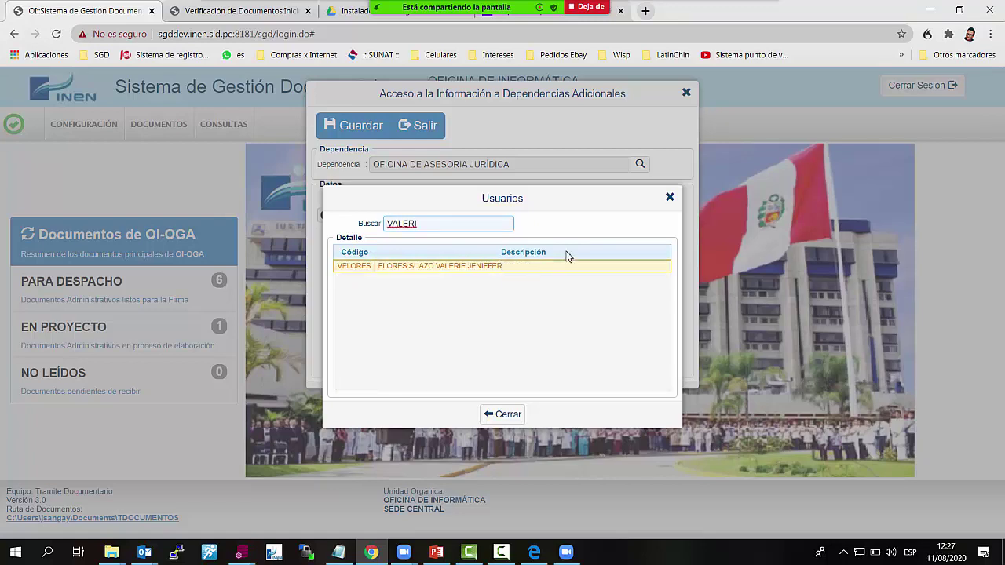
key("BackSpace")
key("BackSpace")
key("BackSpace")
key("BackSpace")
key("BackSpace")
key("BackSpace")
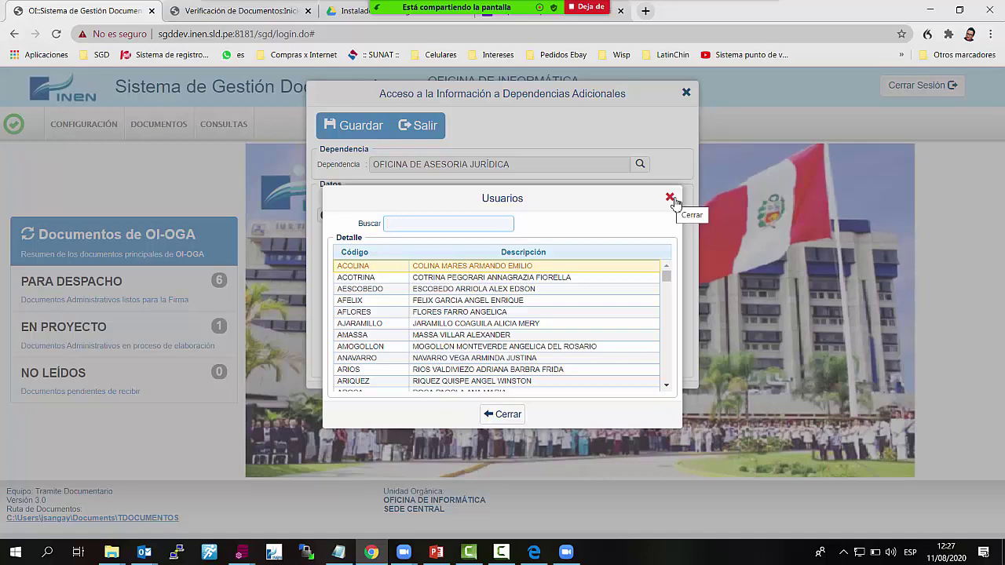
left_click(636, 212)
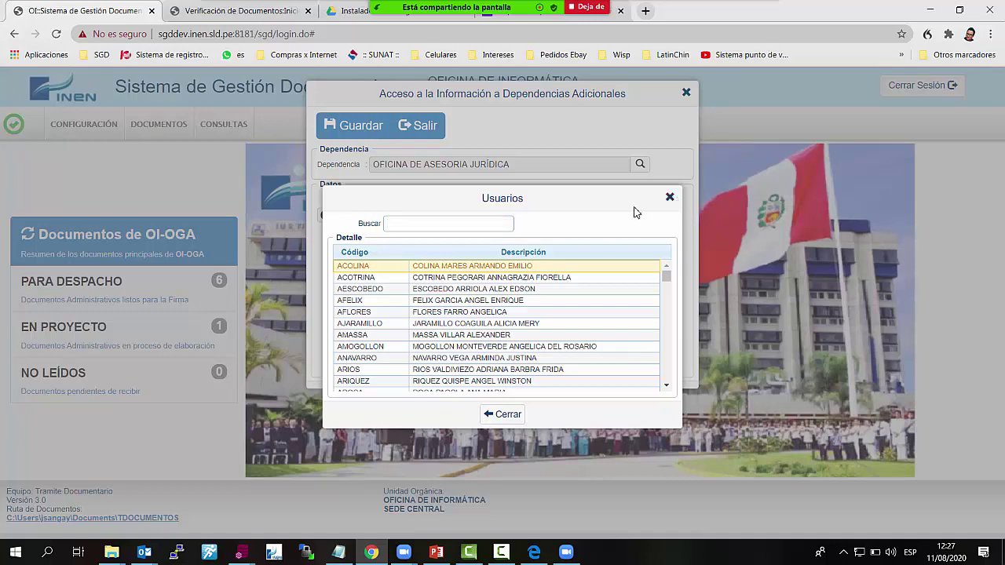
left_click(670, 198)
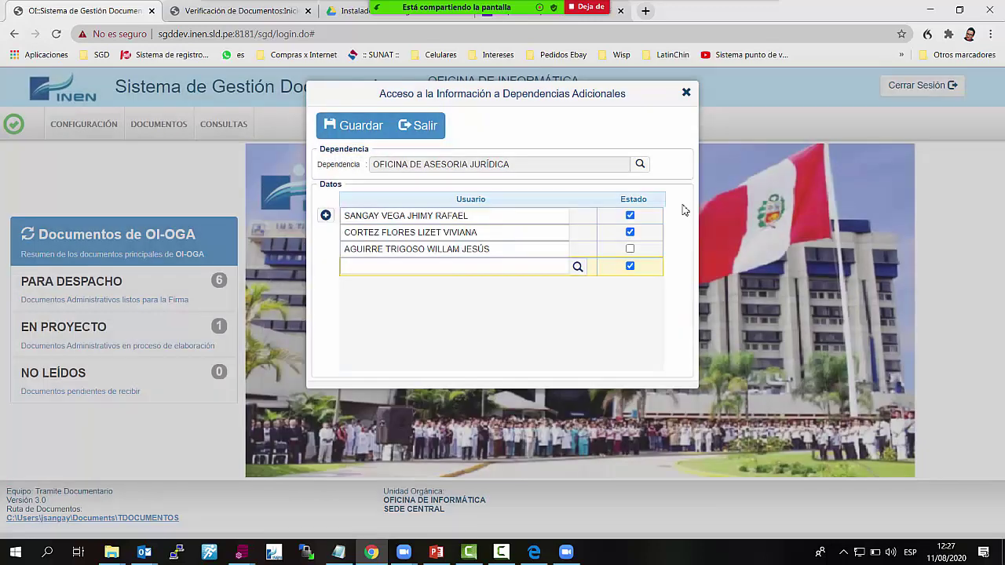
left_click(474, 233)
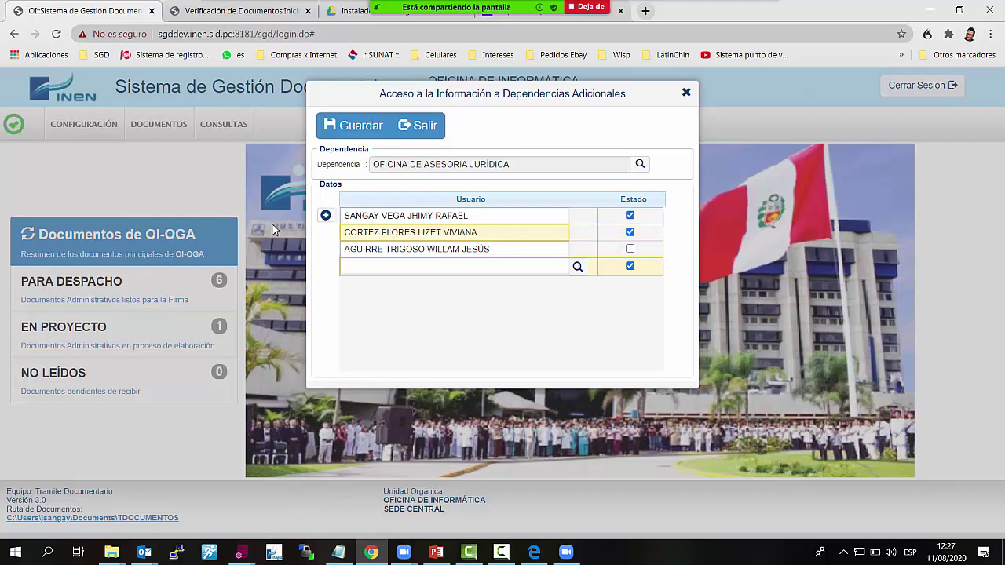
Switch the dependency to OFICINA DE COMUNICACIONES and browse the dependency list searching 'PAT'
left_click(640, 165)
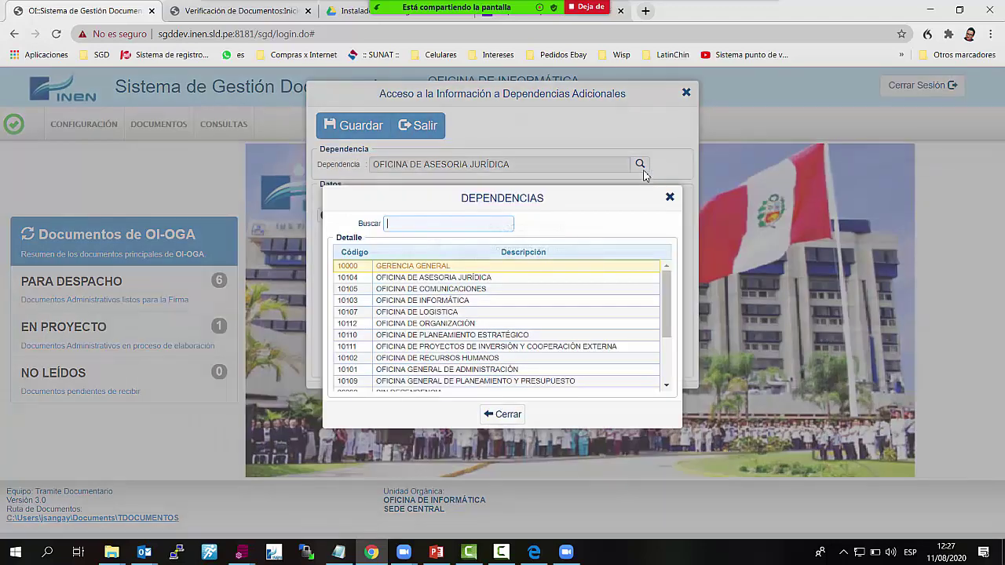
double_click(515, 290)
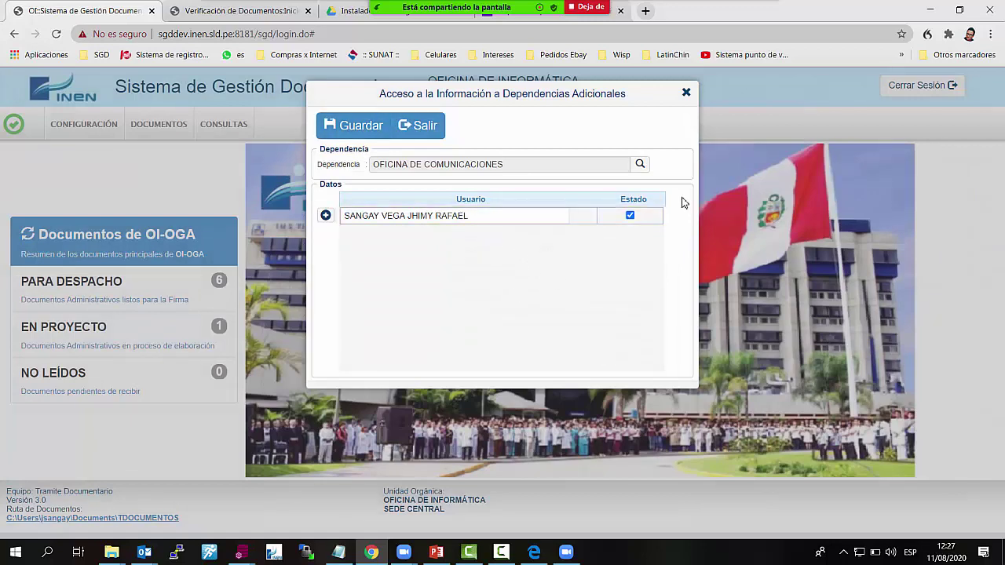
left_click(640, 164)
type("P")
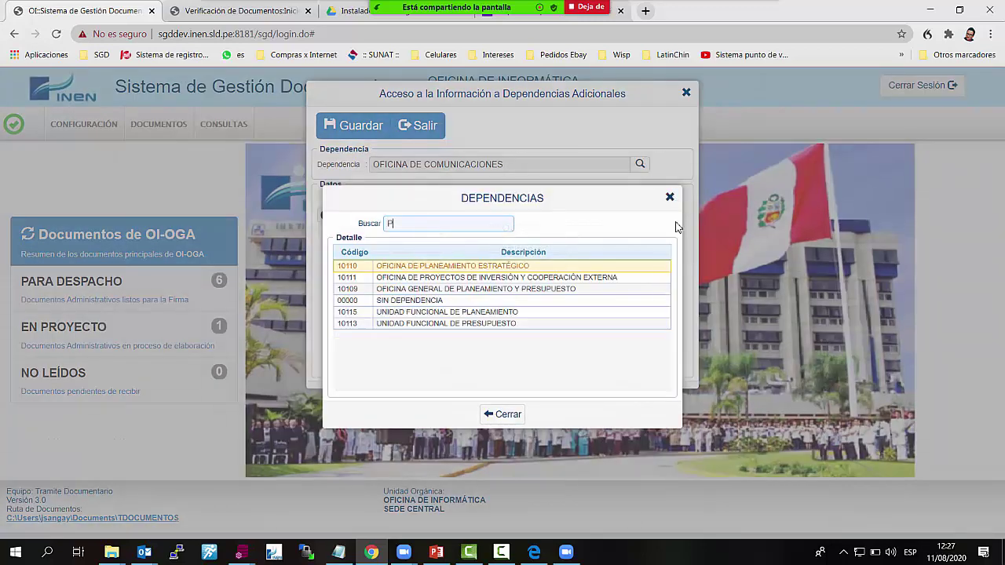
type("AT")
key("BackSpace")
double_click(629, 279)
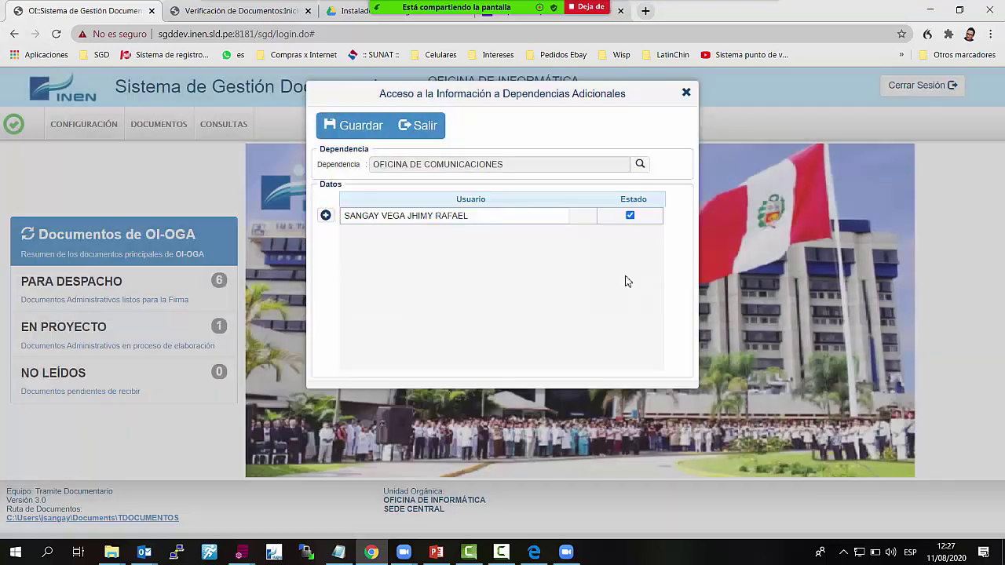
left_click(637, 166)
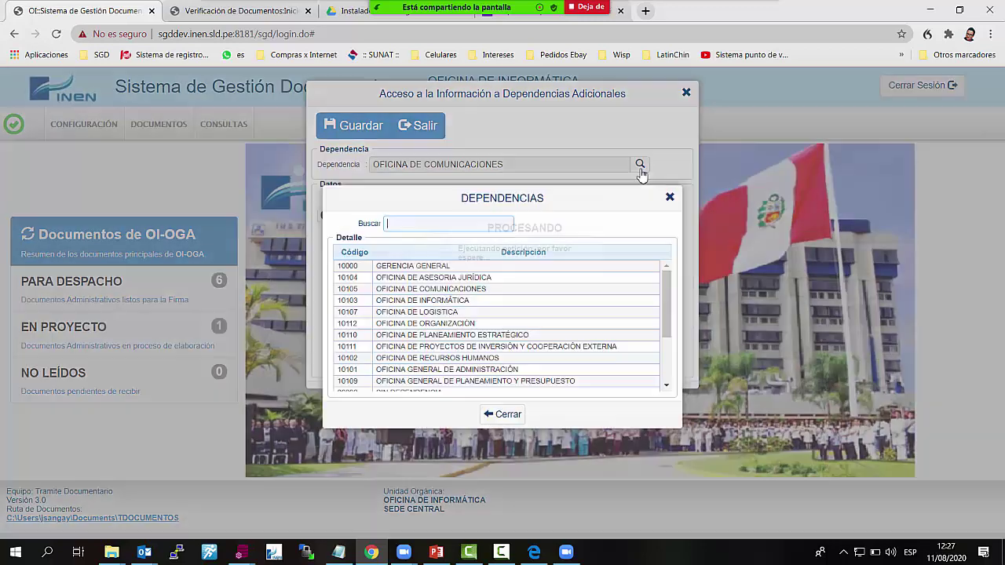
left_click(611, 180)
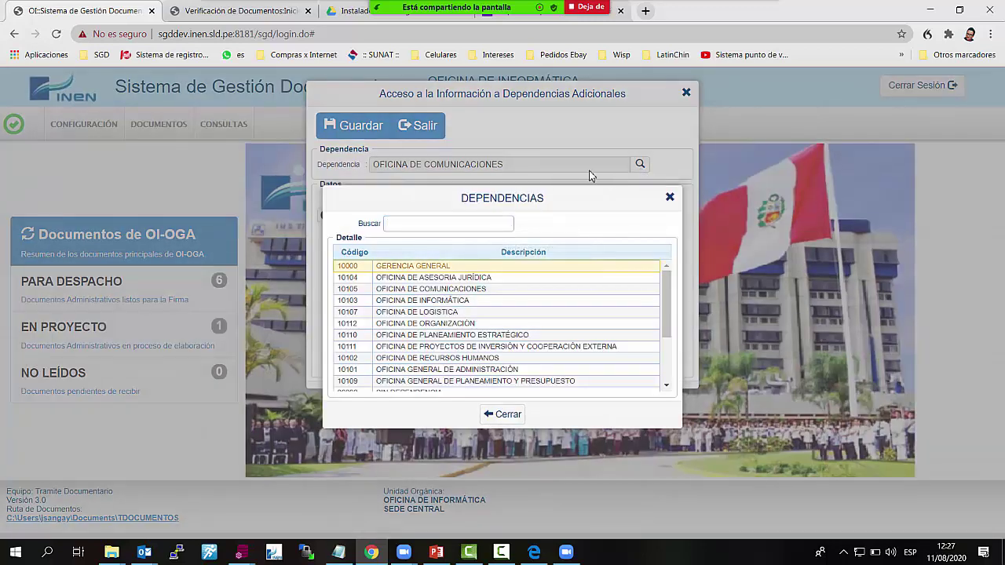
left_click(670, 199)
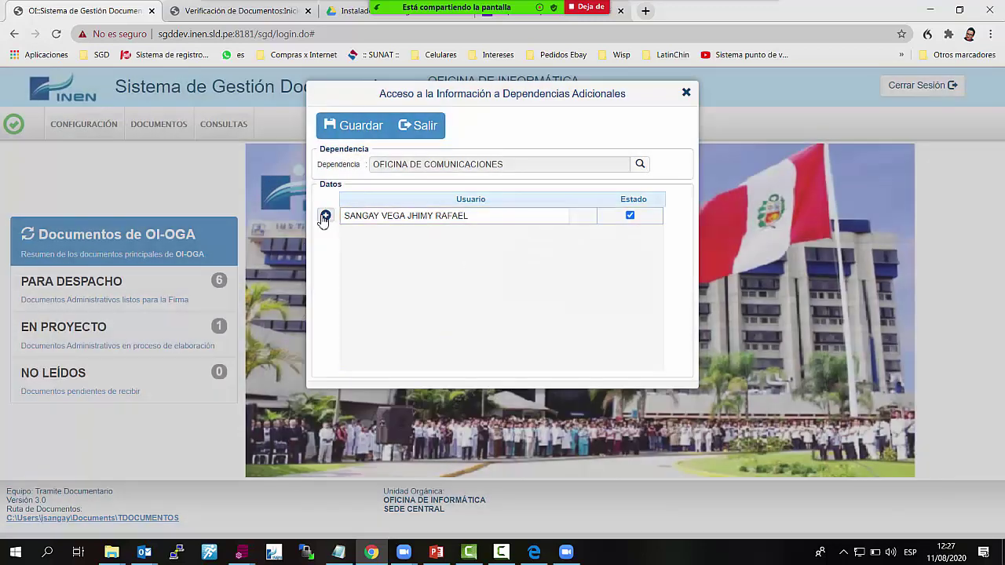
Add a new user row and assign the second user matching 'PAR'
left_click(325, 215)
left_click(578, 234)
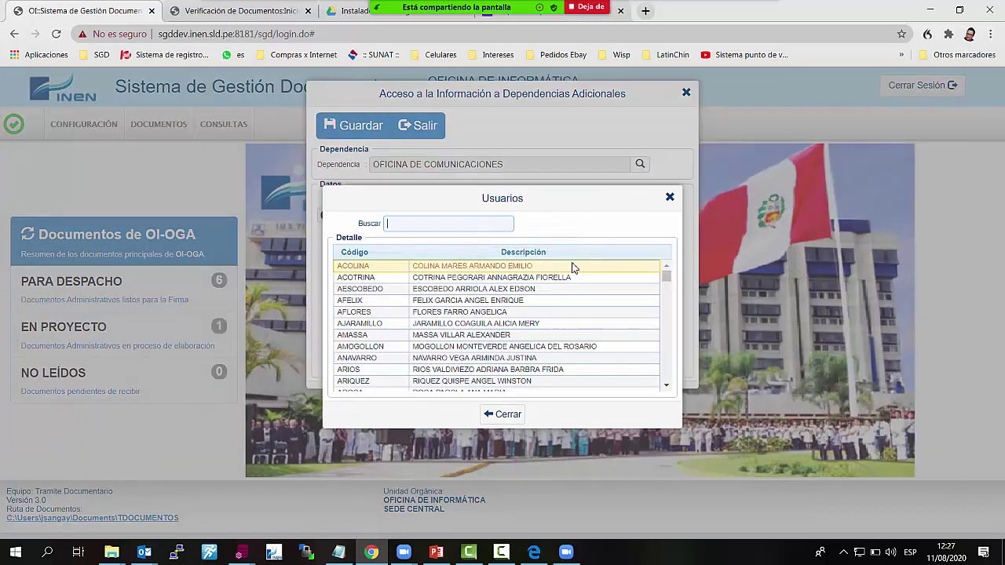
type("PATR")
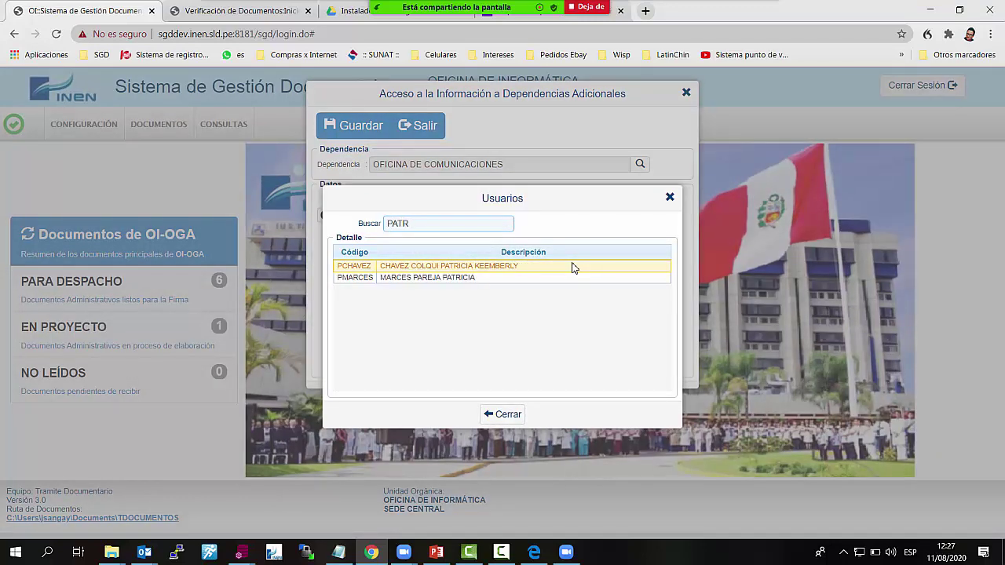
double_click(572, 268)
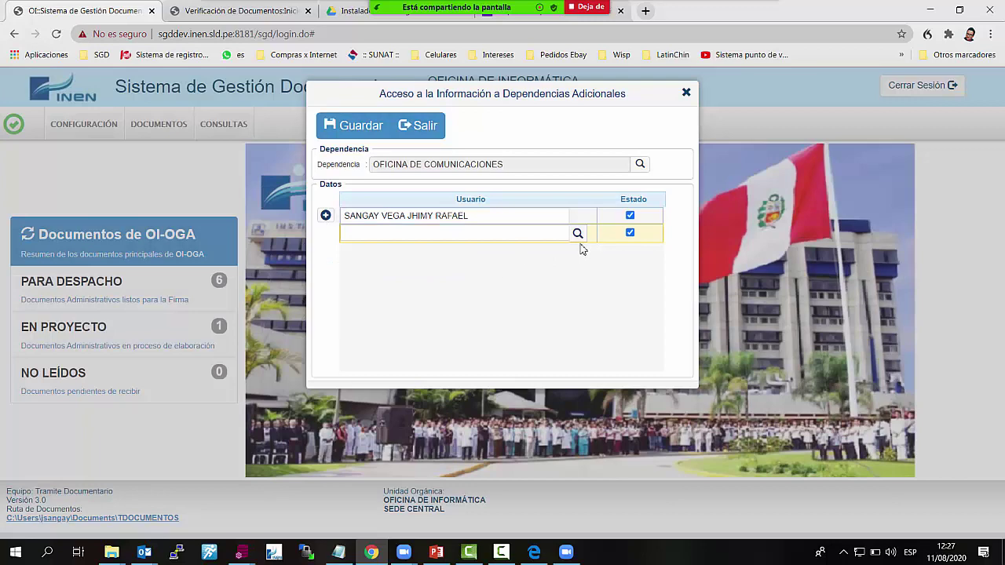
left_click(578, 235)
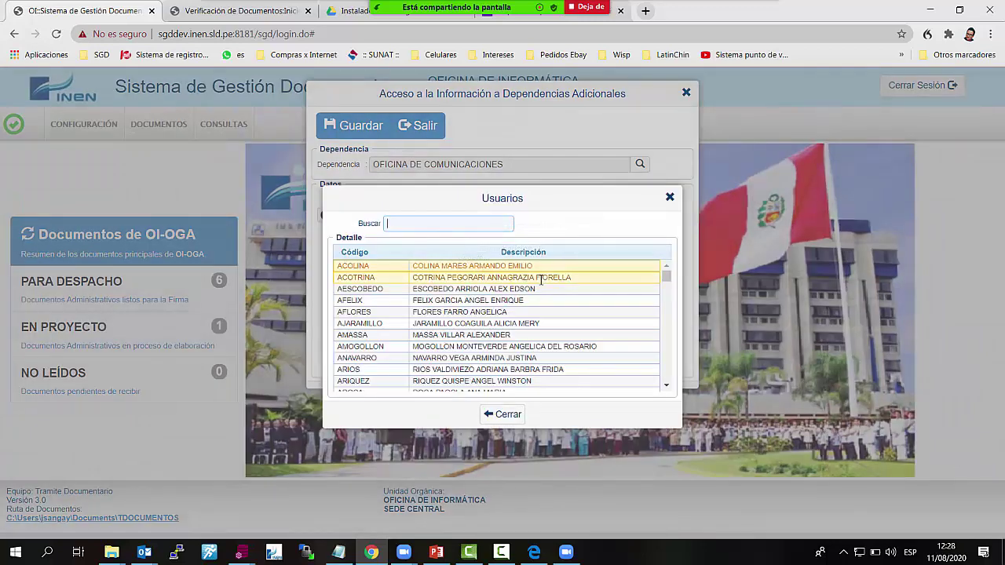
type("PAR")
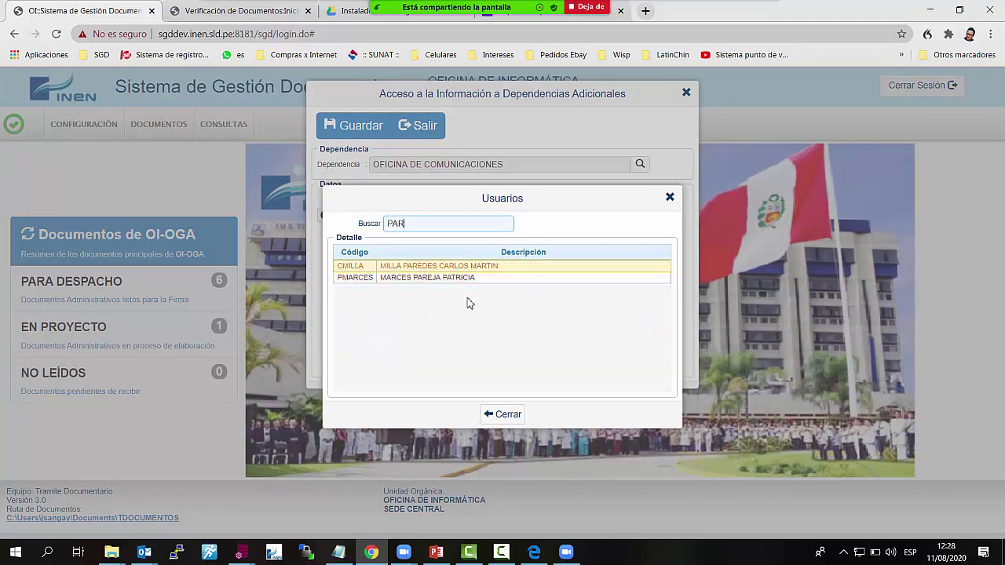
left_click(444, 279)
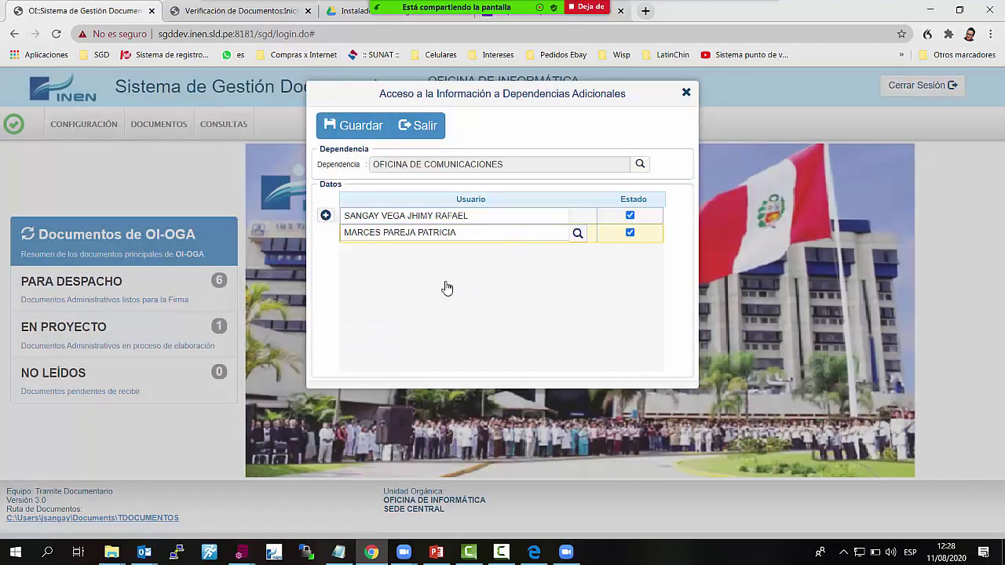
Add a third row with the user matching 'VALERI', save the access list and close the window
left_click(325, 215)
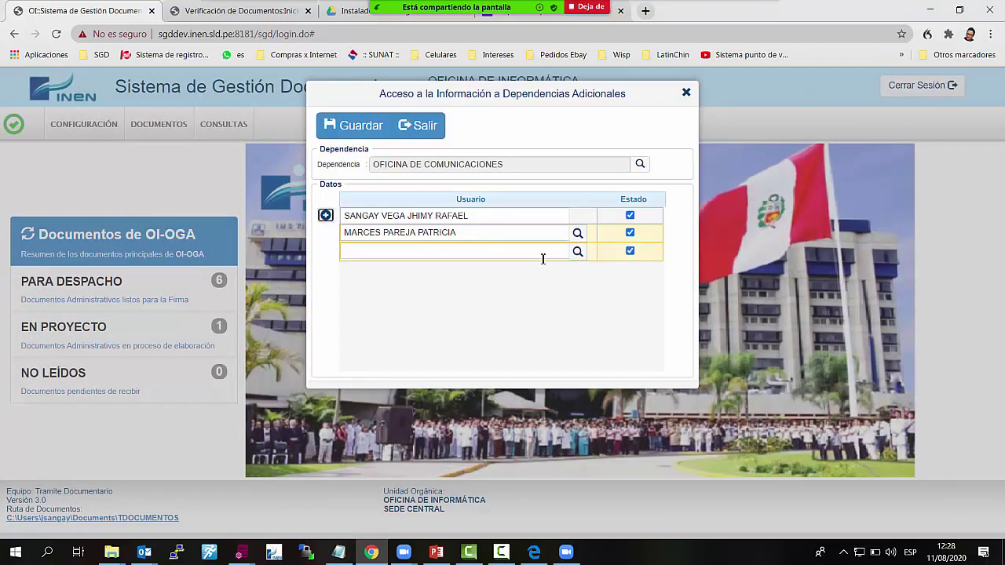
left_click(577, 253)
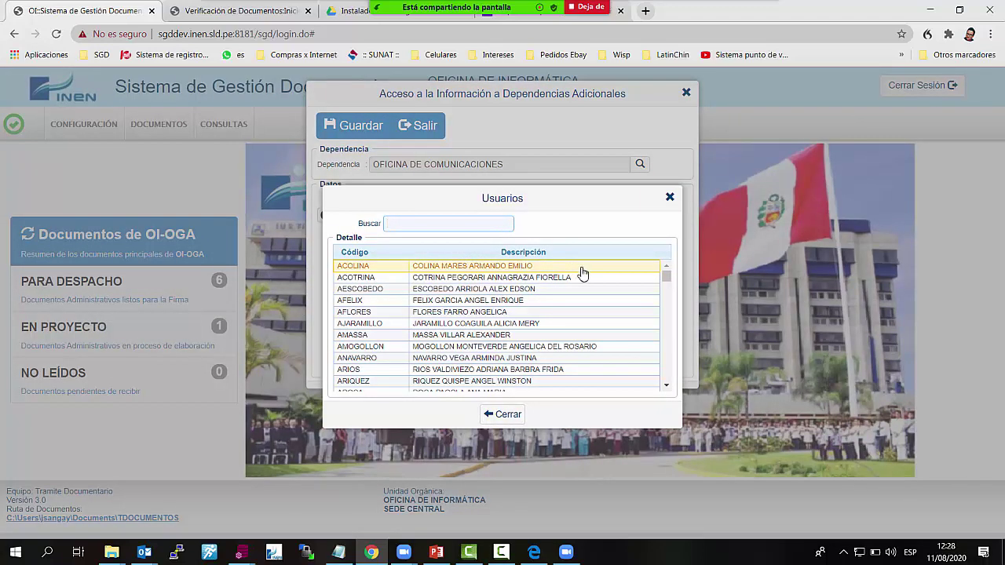
type("VALERI")
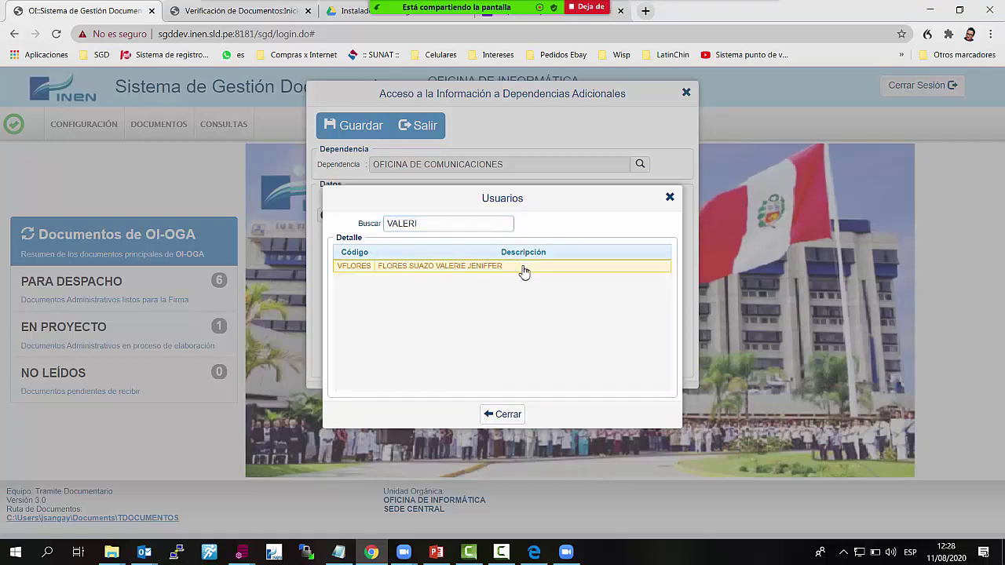
double_click(521, 265)
left_click(357, 133)
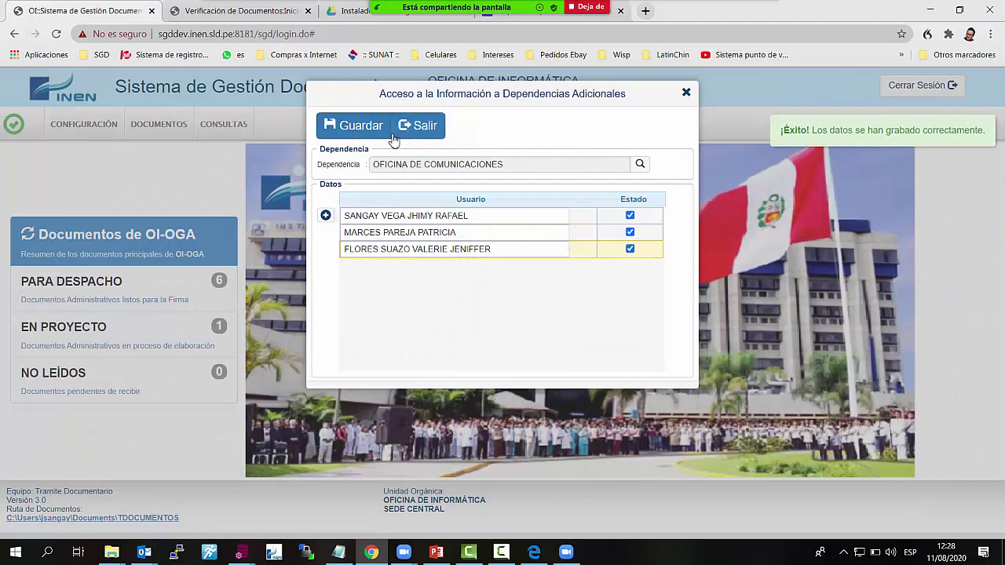
left_click(685, 93)
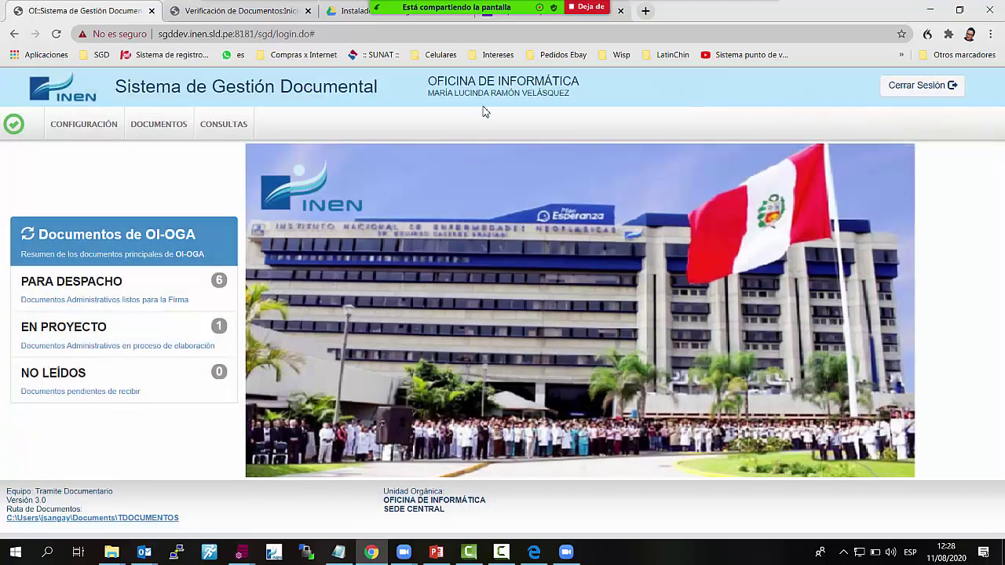
left_click(105, 125)
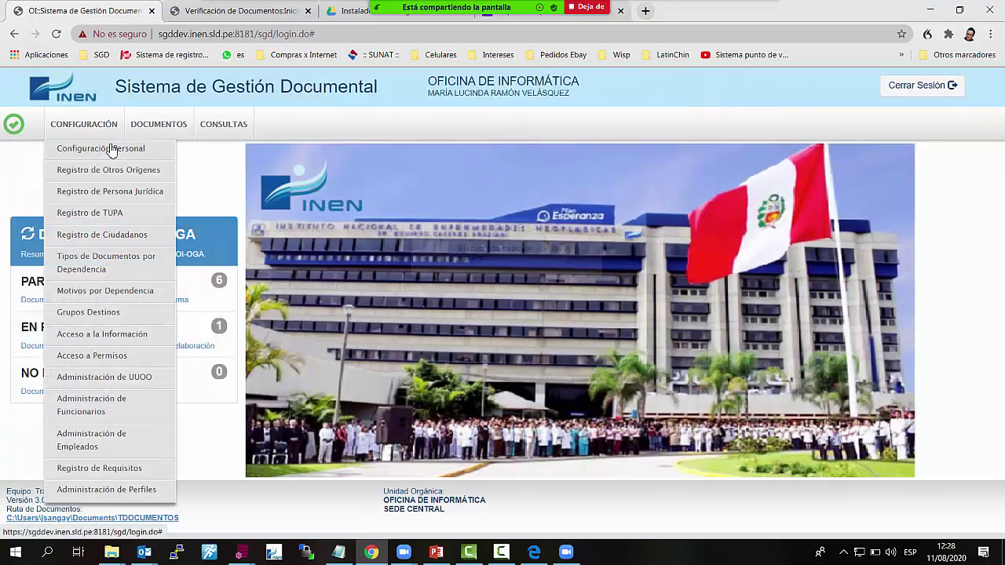
left_click(113, 149)
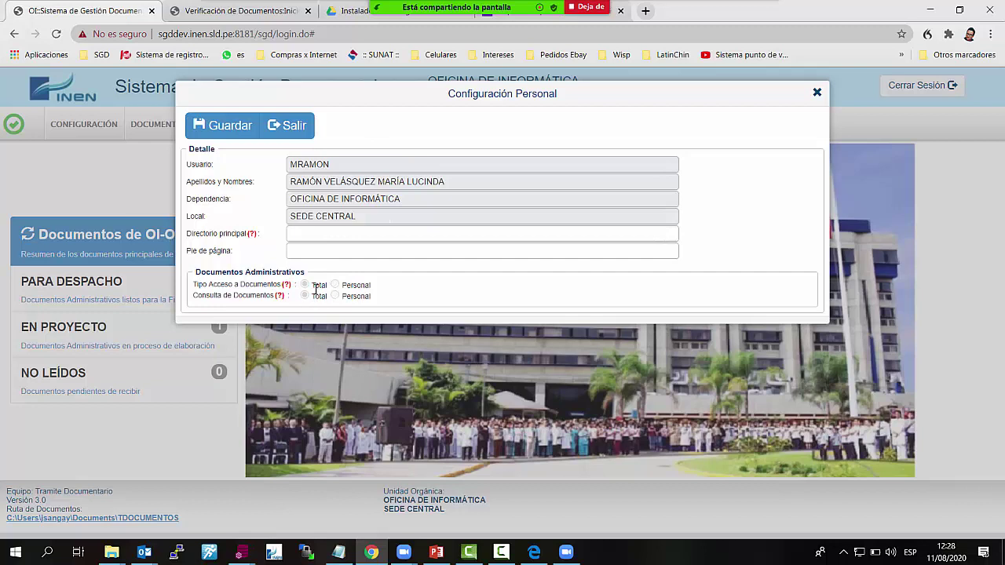
left_click(308, 294)
left_click(336, 284)
left_click(338, 296)
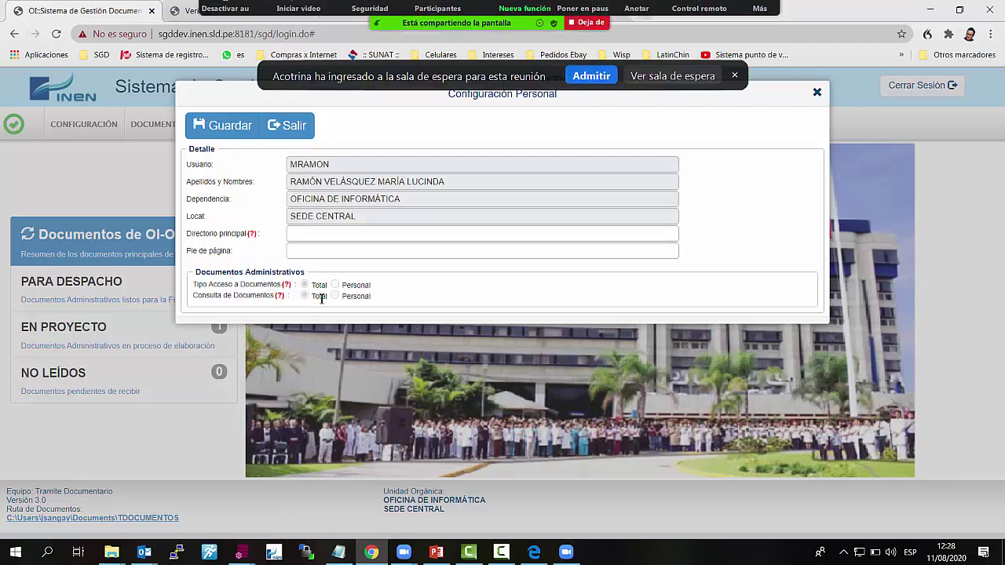
left_click(593, 77)
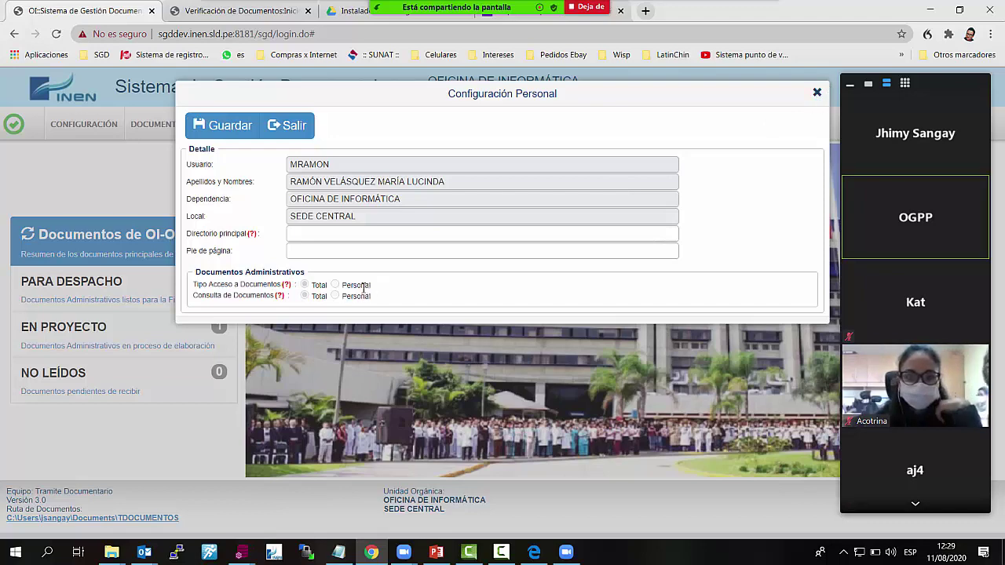
left_click(816, 94)
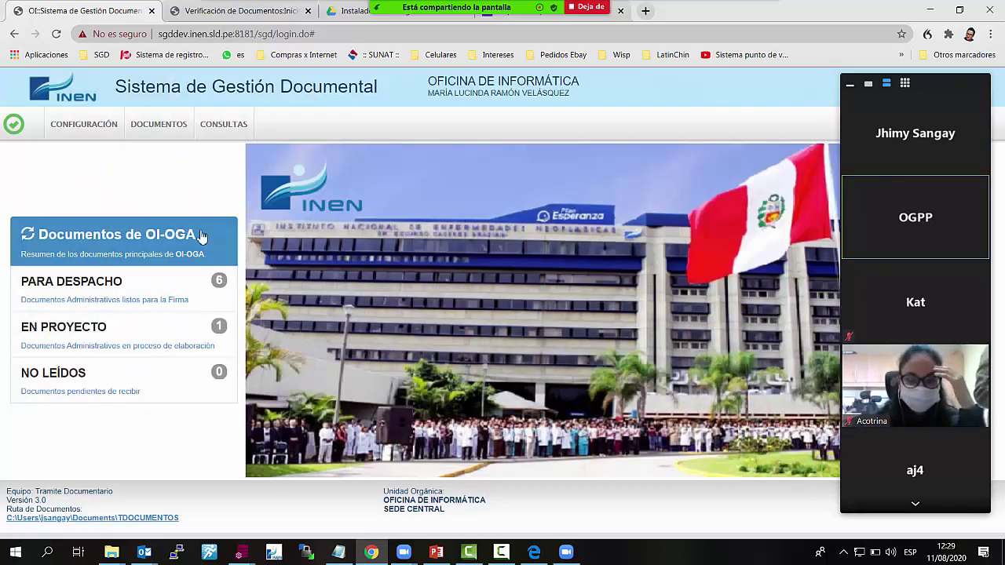
Check the system date calendar, then open the six PARA DESPACHO documents
left_click(106, 124)
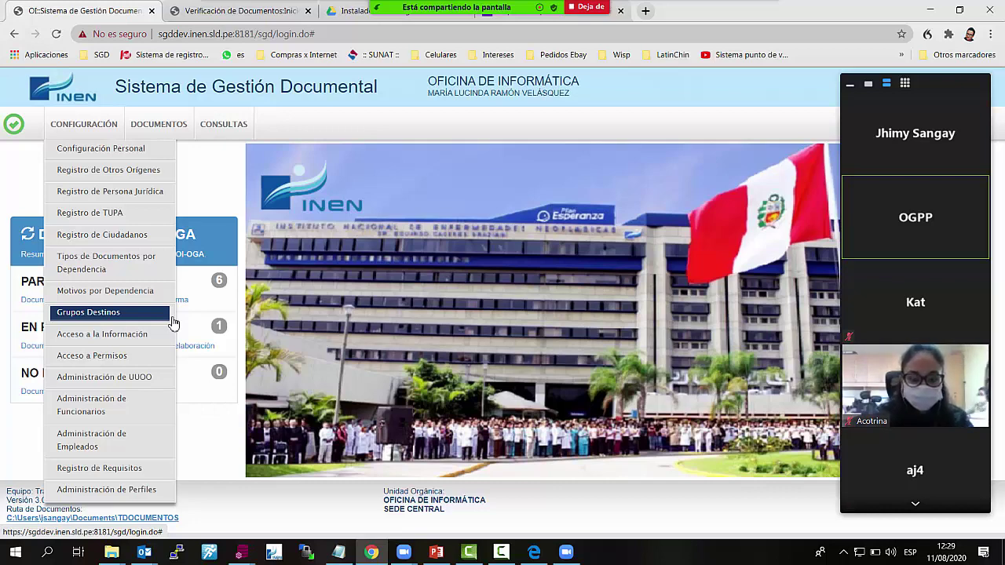
left_click(950, 553)
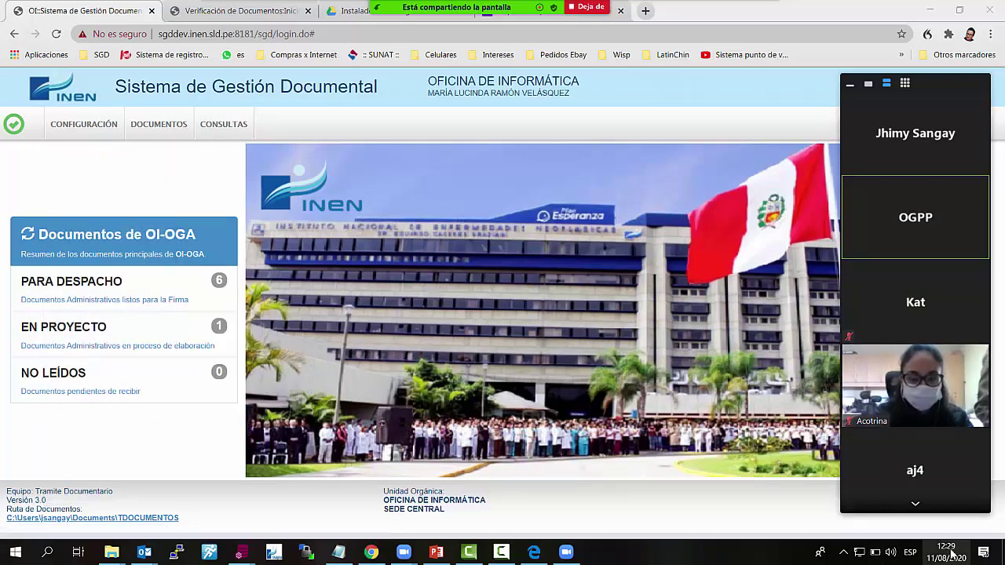
left_click(950, 554)
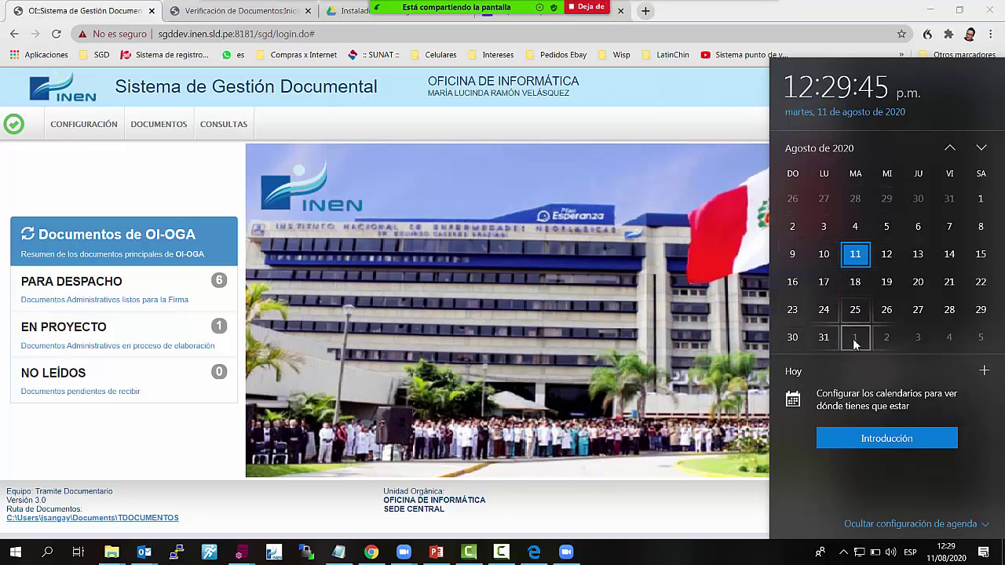
left_click(655, 305)
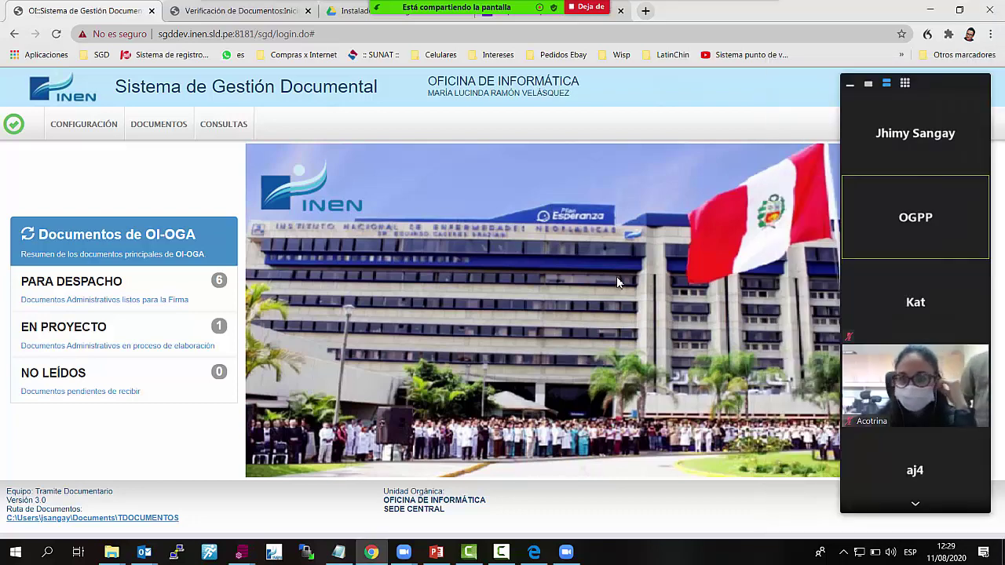
left_click(146, 285)
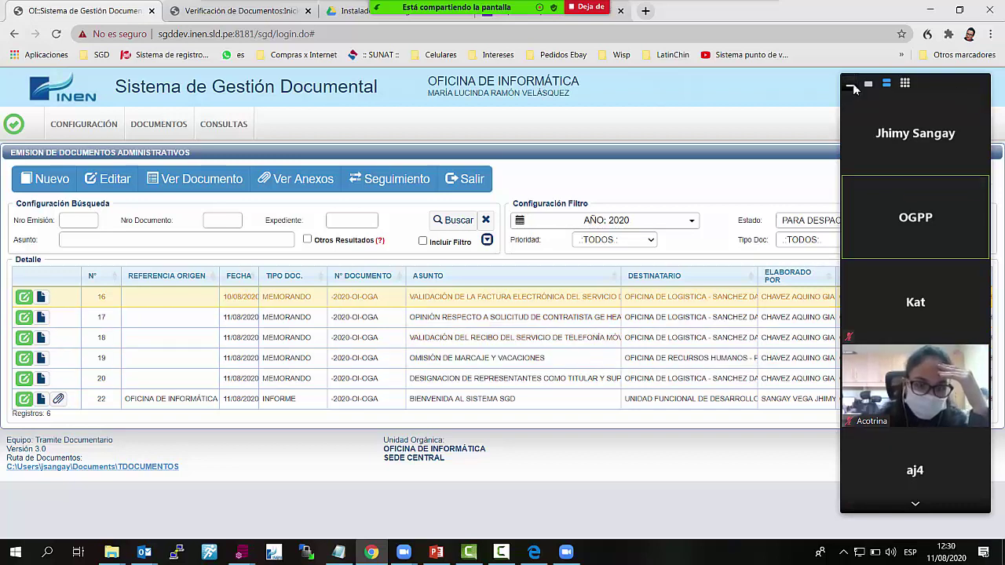
Move the meeting overlay aside, exit and reopen the PARA DESPACHO list, then return home and open CONFIGURACIÓN
left_click(851, 85)
left_click_drag(945, 88, 946, 116)
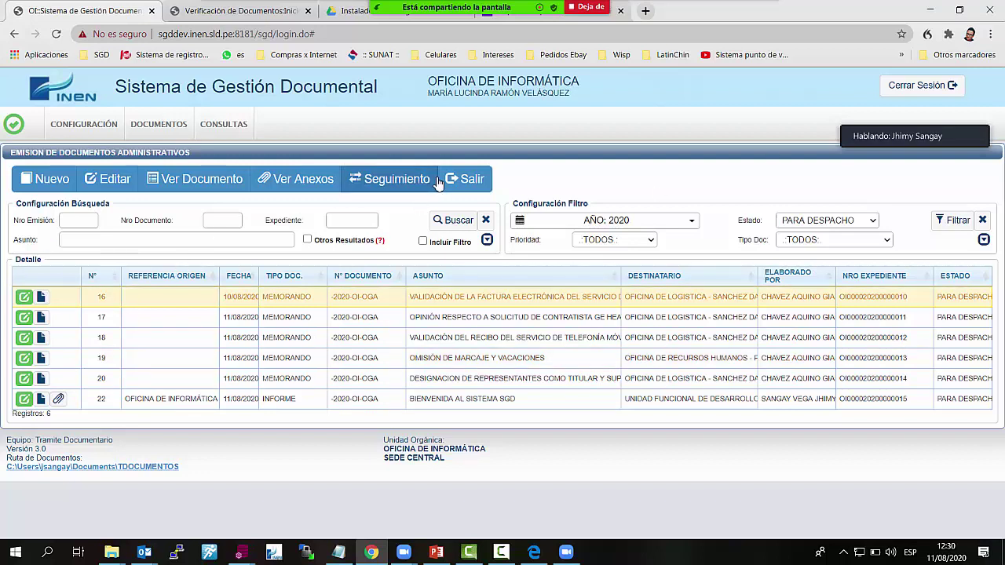
left_click(462, 187)
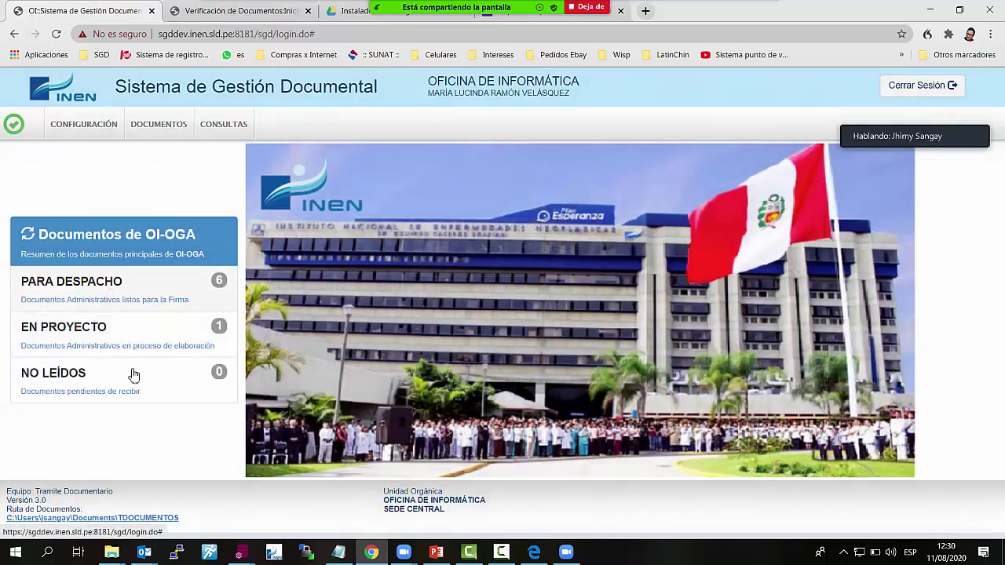
left_click(161, 287)
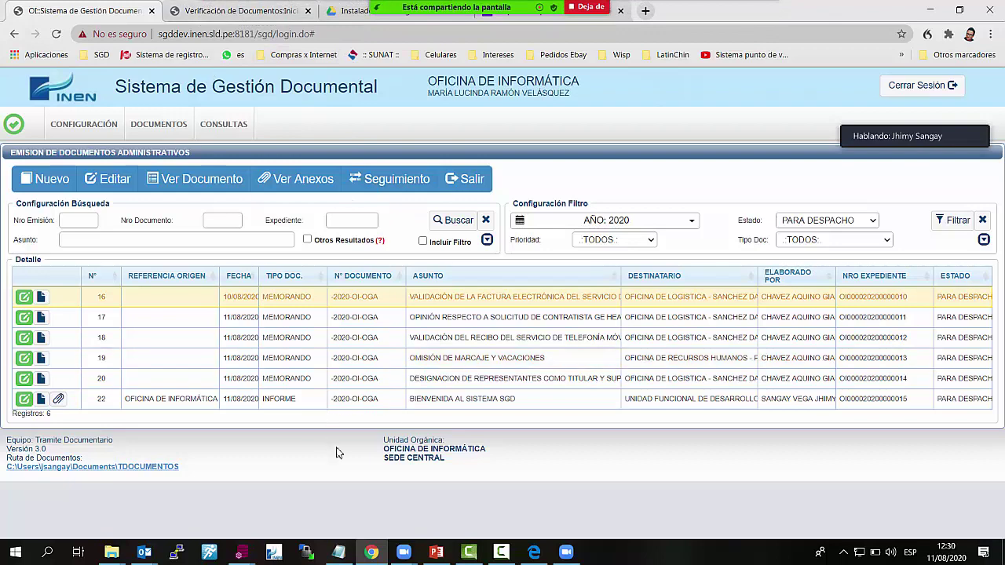
left_click(463, 181)
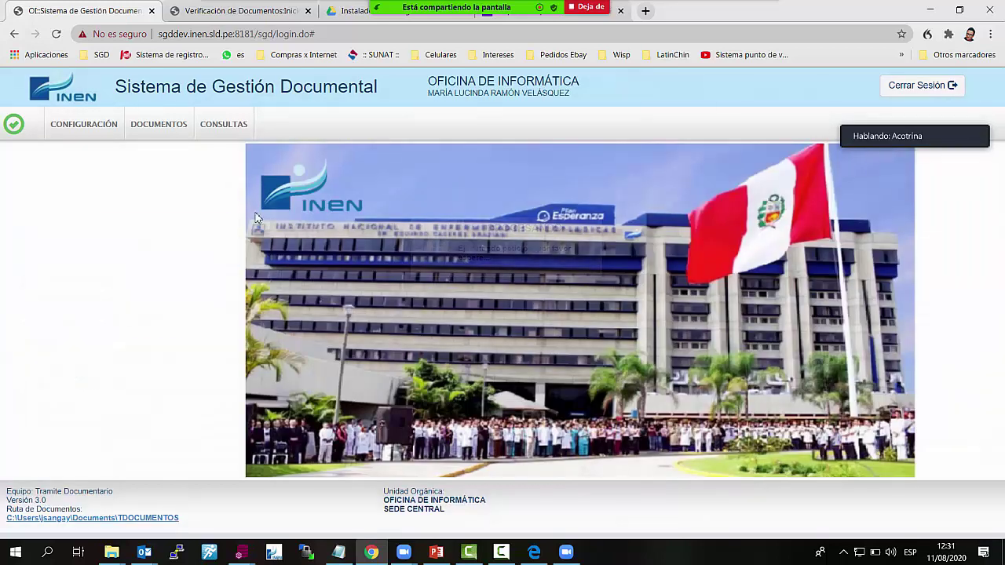
left_click(88, 130)
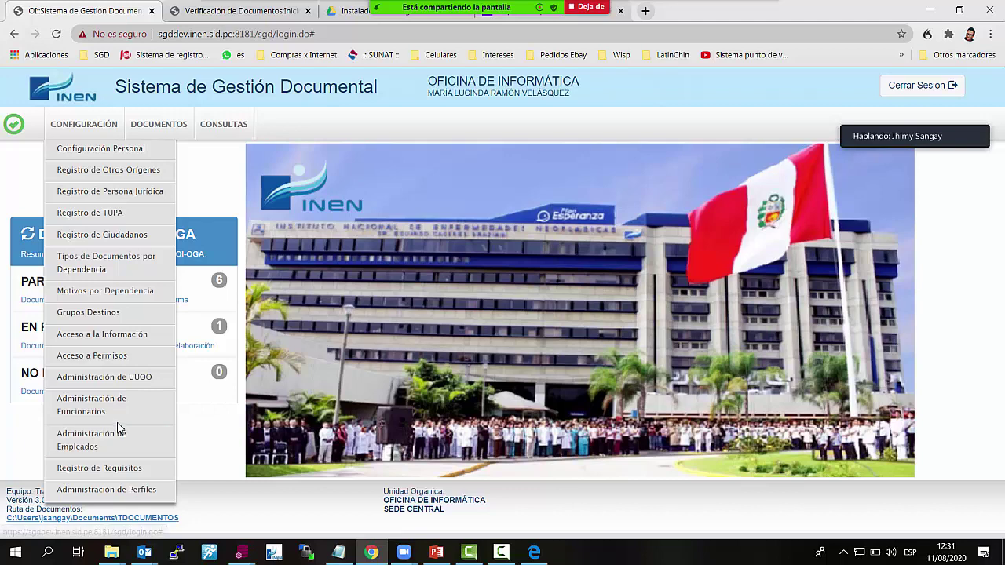
key("alt+Tab")
left_click(983, 24)
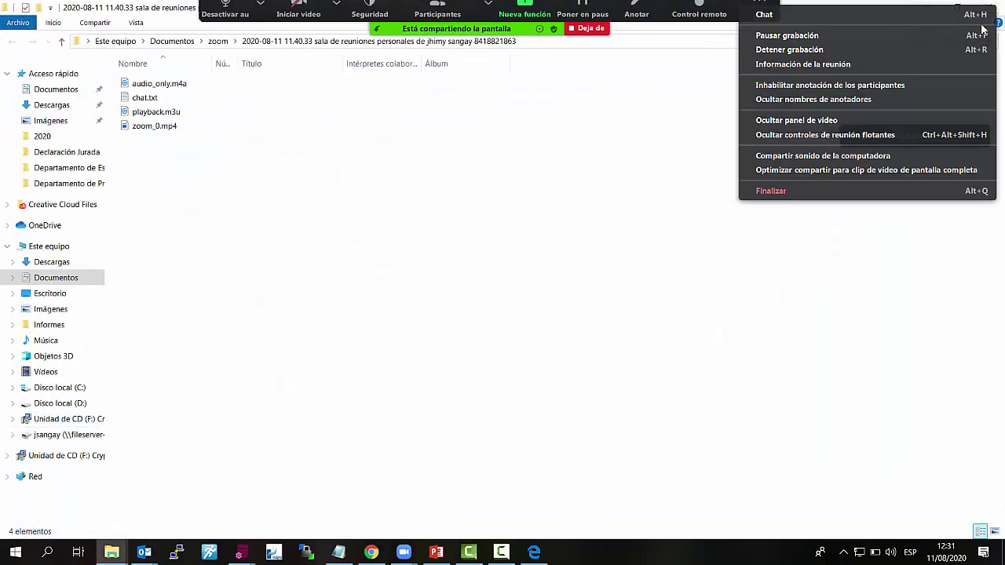
left_click(931, 8)
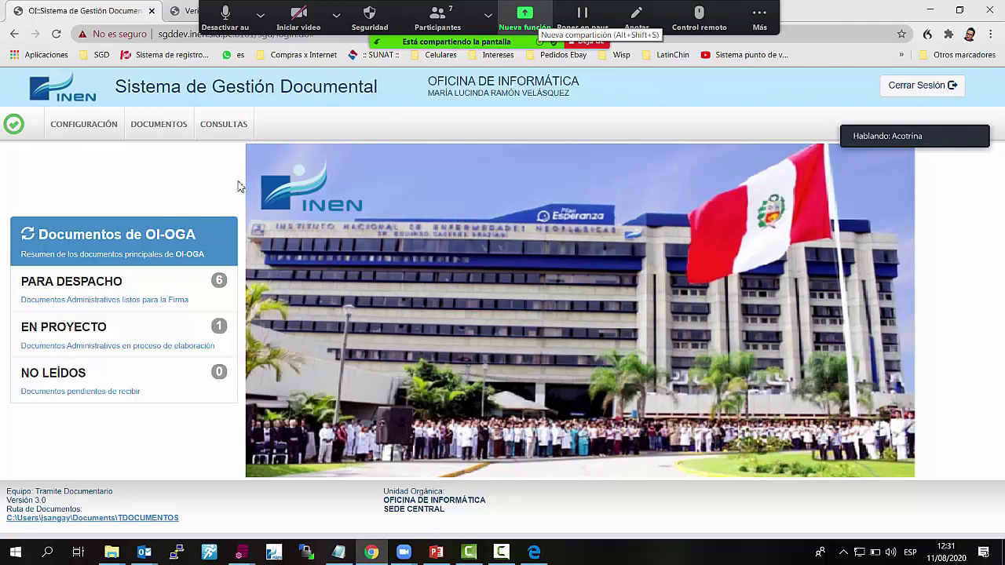
left_click(84, 126)
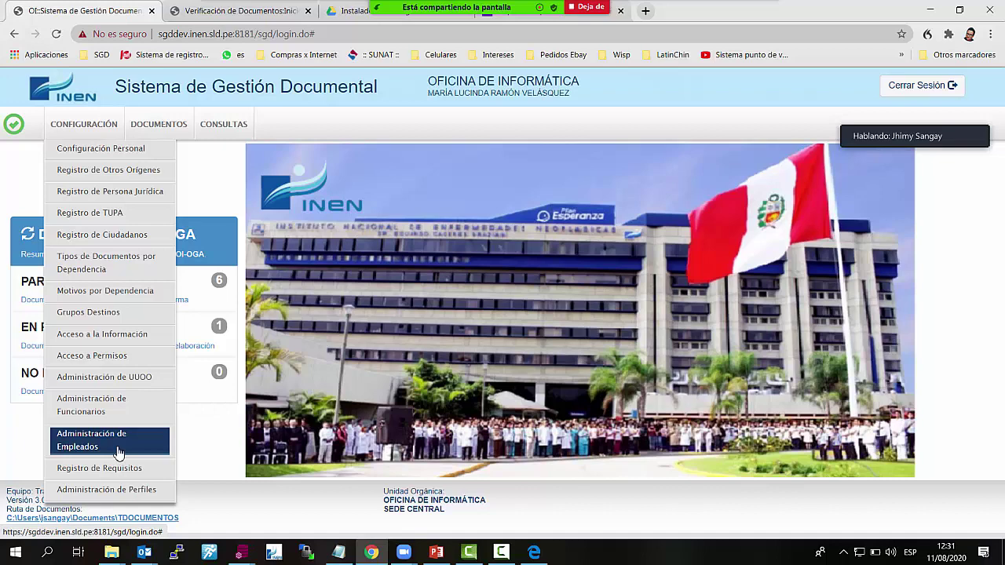
Check the available dependencies, then sign out and log in with the other user's credentials
left_click(539, 84)
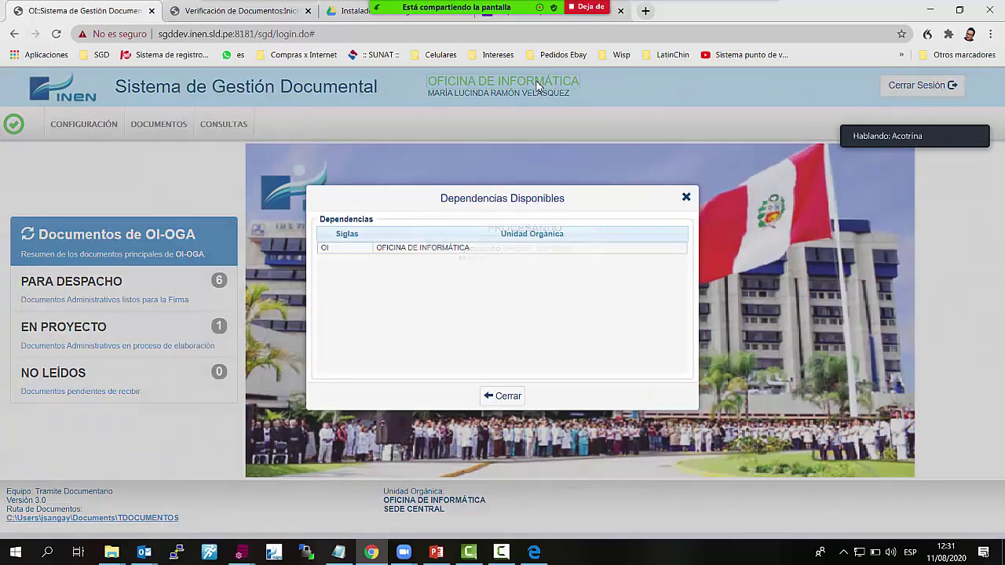
left_click(686, 197)
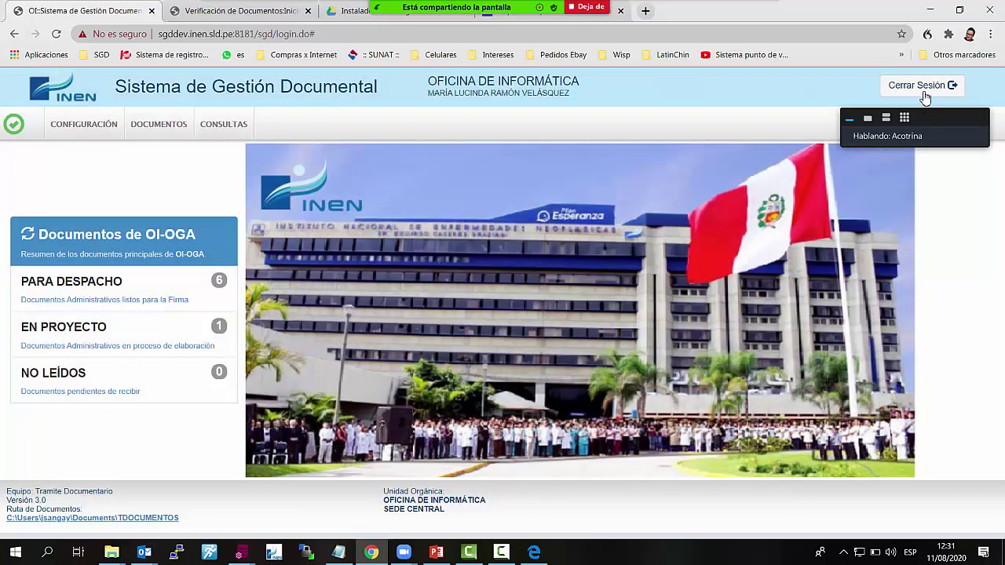
left_click(924, 89)
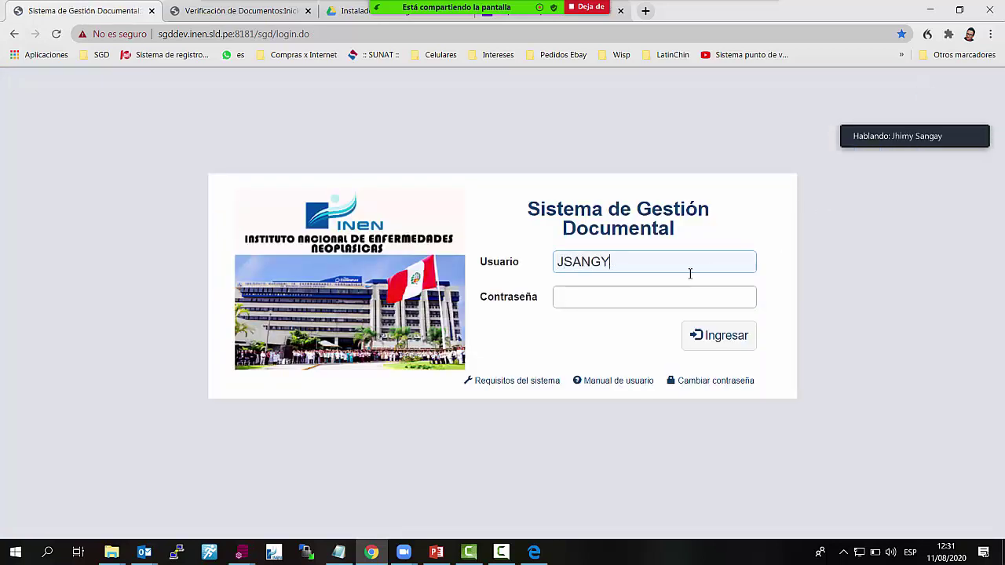
key("Tab")
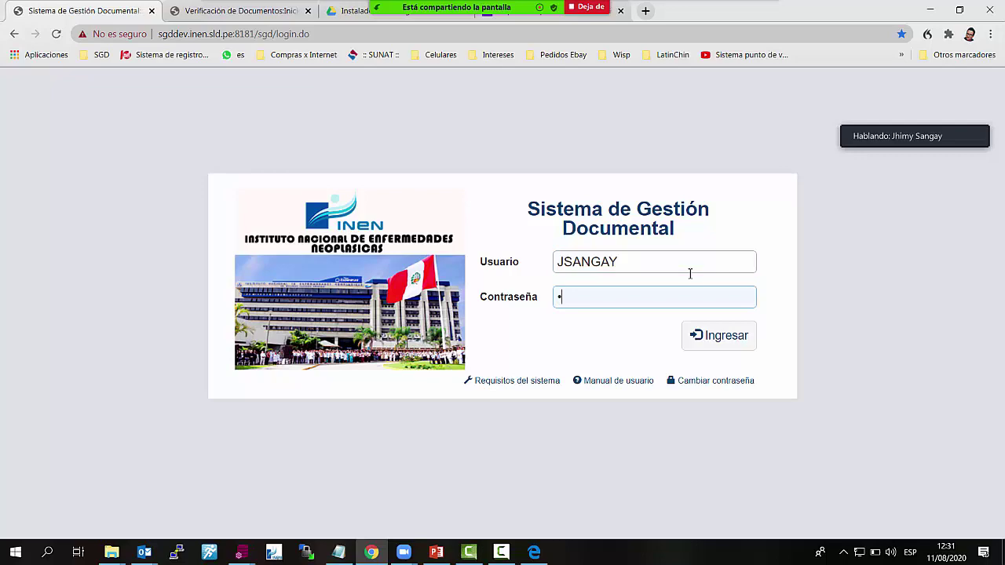
key("Return")
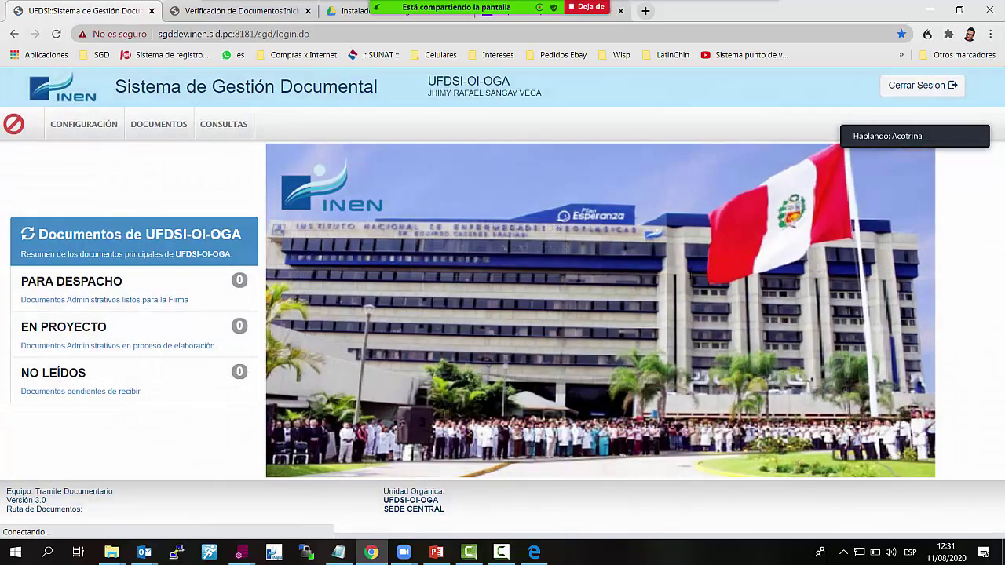
Switch the working dependency to OFICINA DE COMUNICACIONES
mouse_move(86, 124)
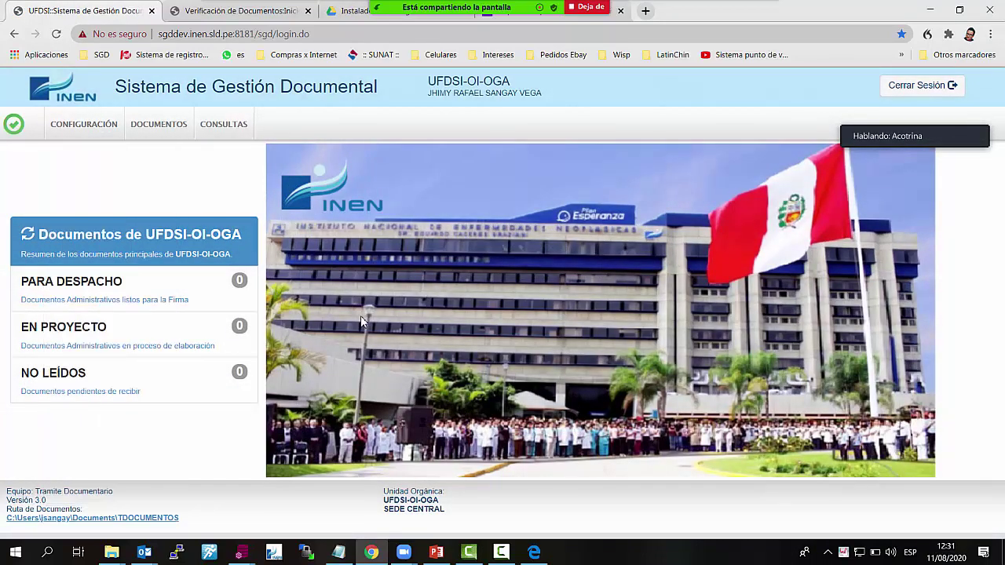
left_click(492, 87)
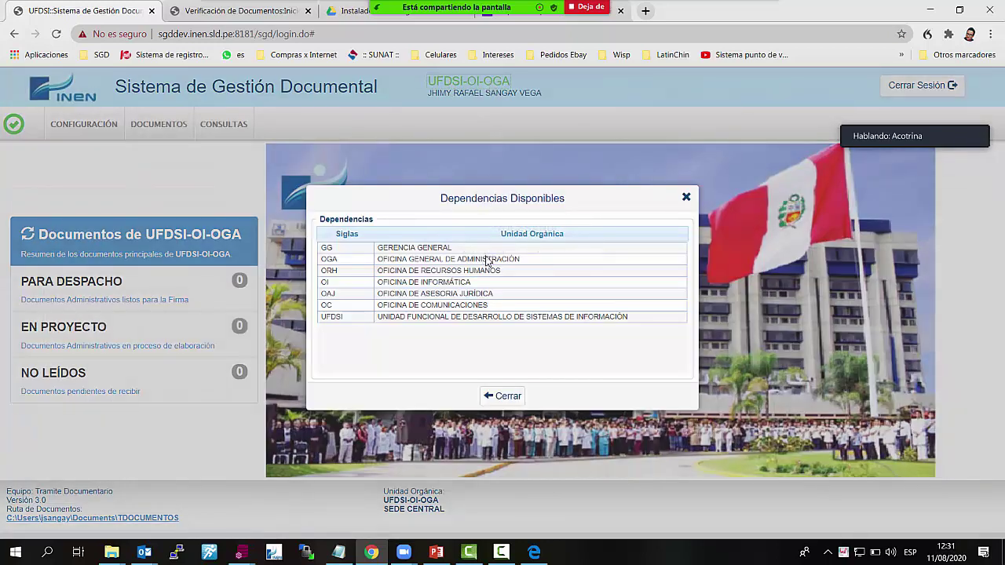
left_click(520, 305)
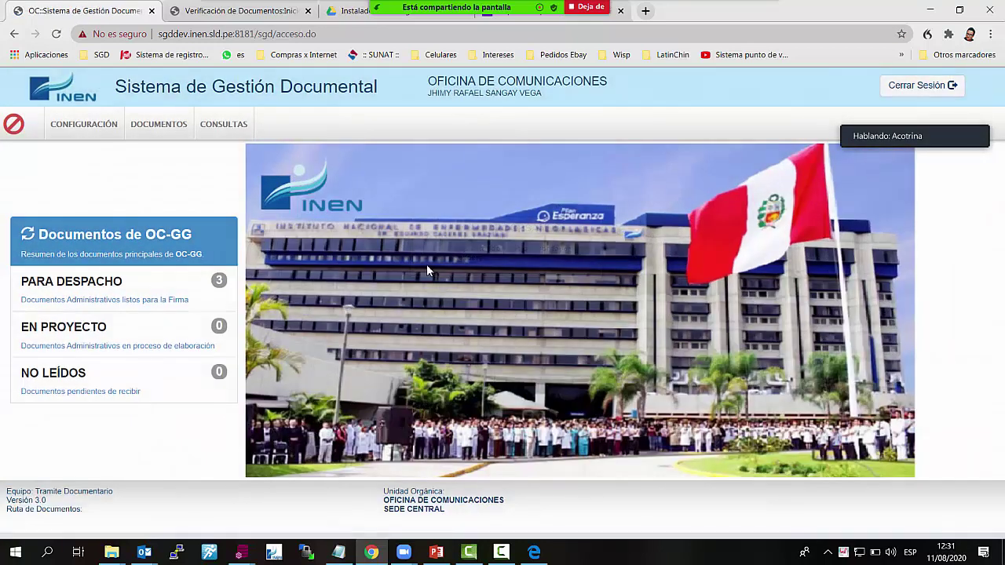
Open the PARA DESPACHO list and review the Memo de Prueba document
left_click(133, 292)
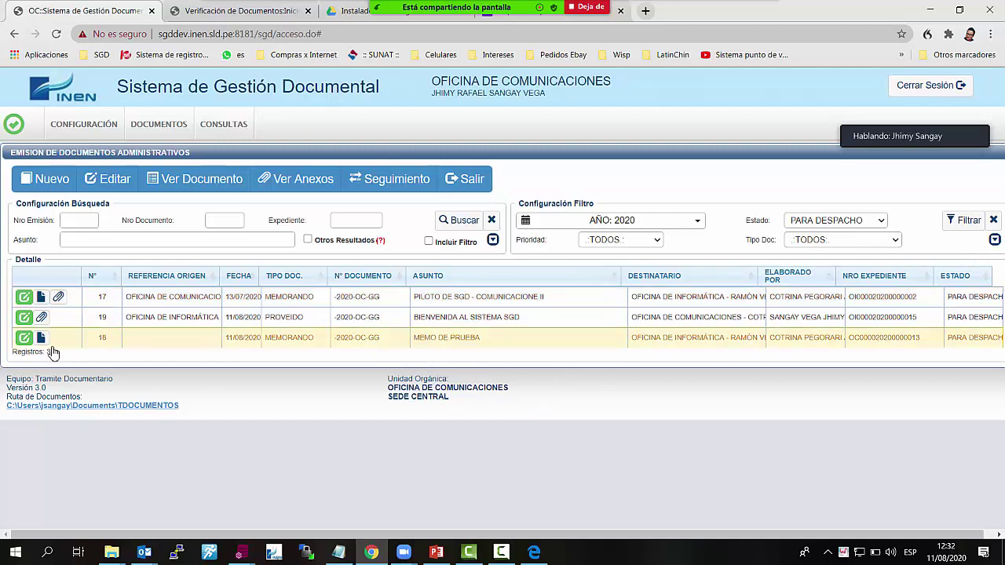
left_click(469, 179)
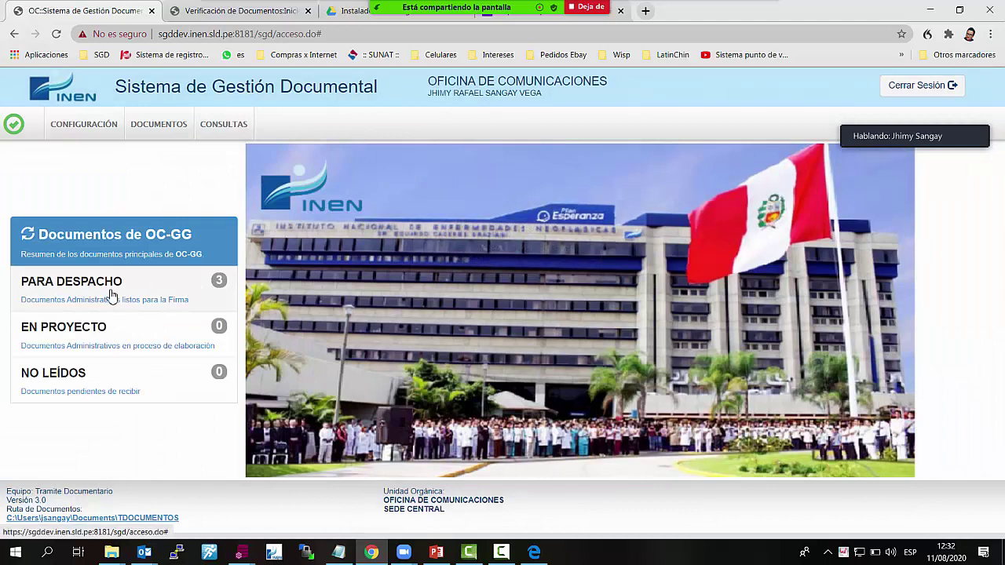
left_click(111, 292)
left_click(21, 347)
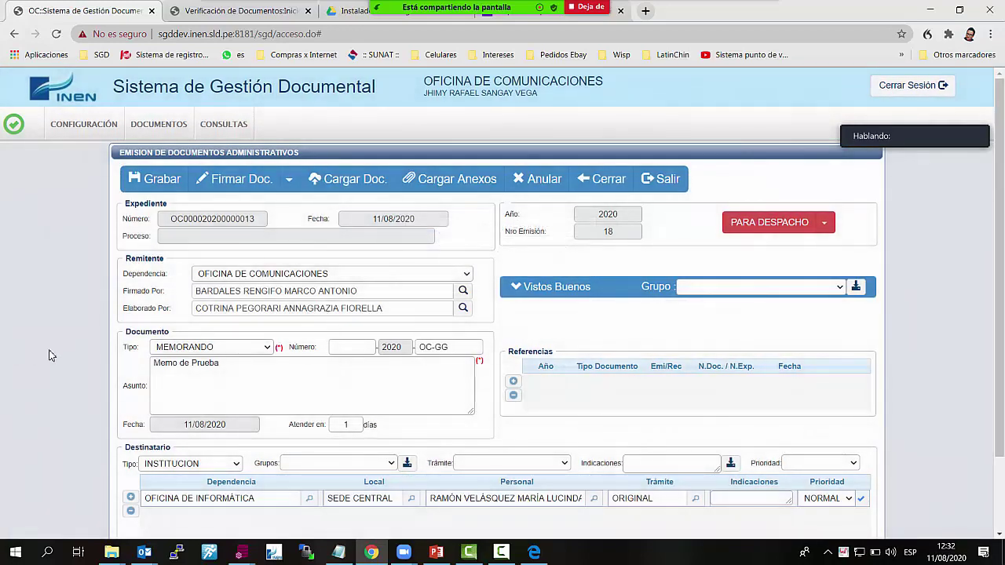
scroll(437, 373, "down", 2)
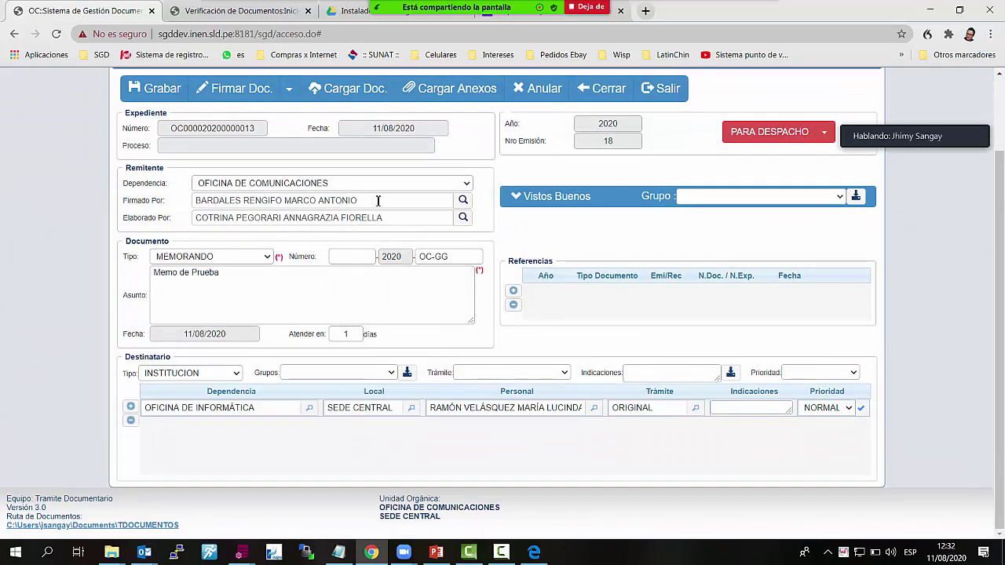
scroll(437, 275, "up", 2)
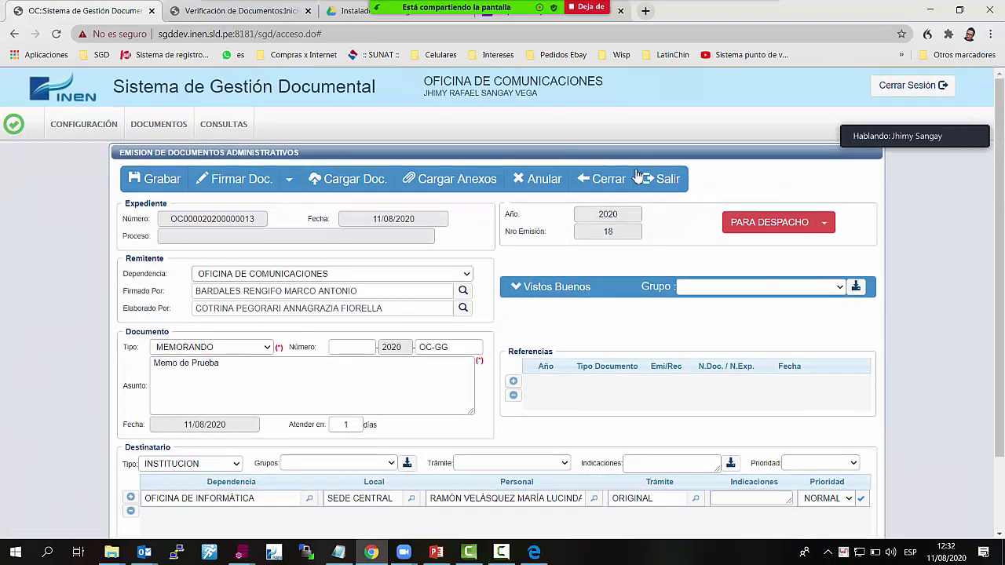
left_click(601, 177)
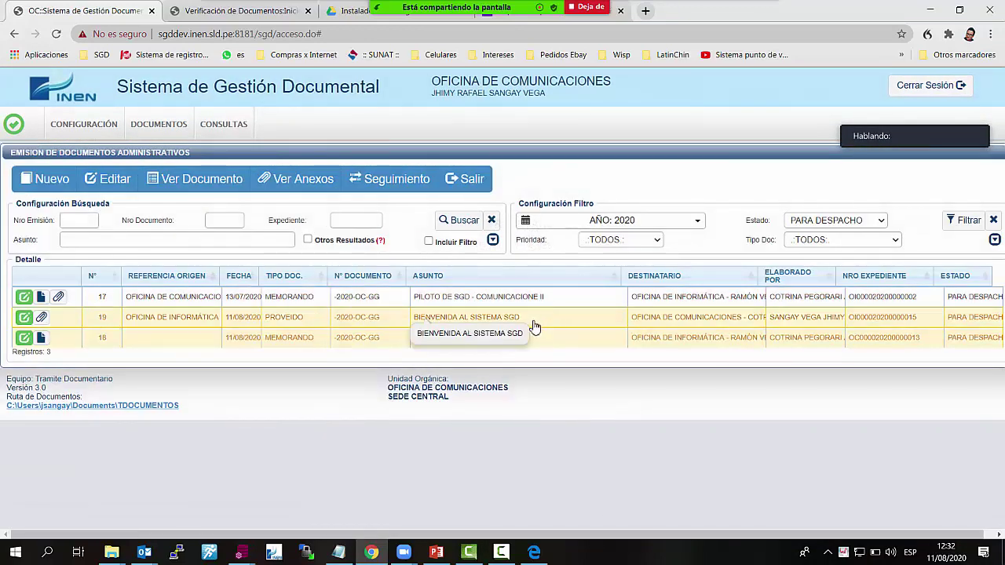
Review documents 17 and 19 (BIENVENIDA AL SISTEMA SGD) and return to the list
double_click(322, 302)
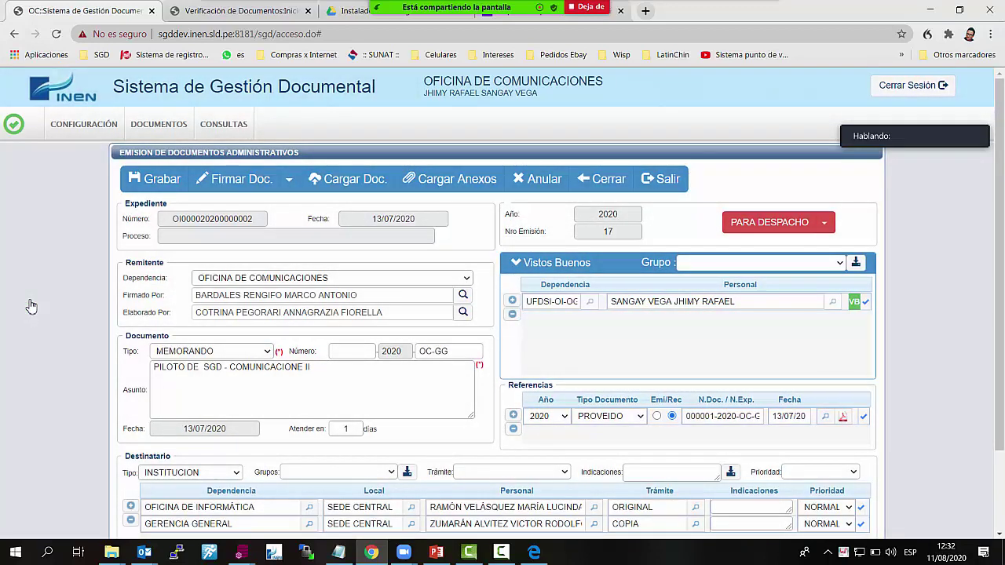
left_click(618, 183)
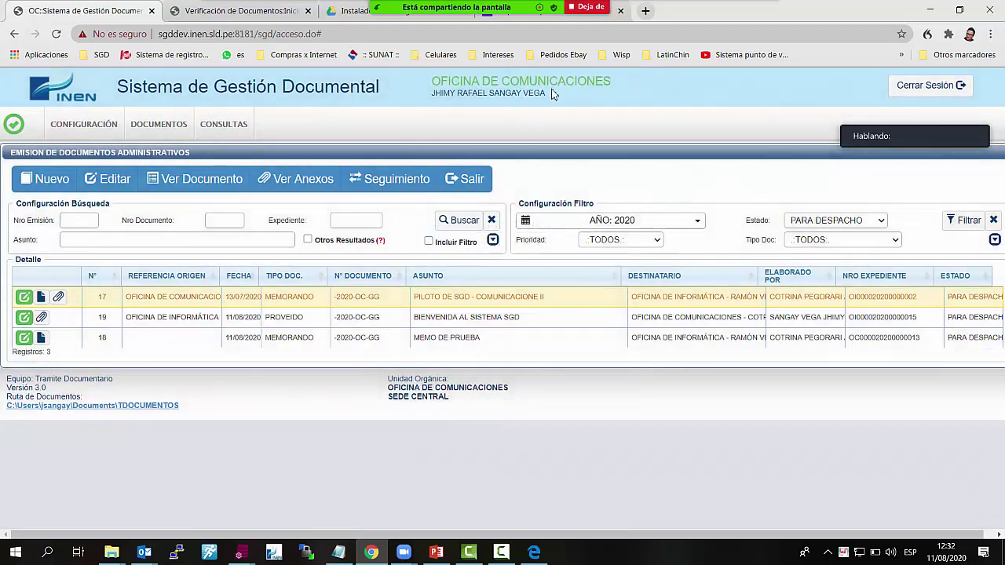
left_click(475, 318)
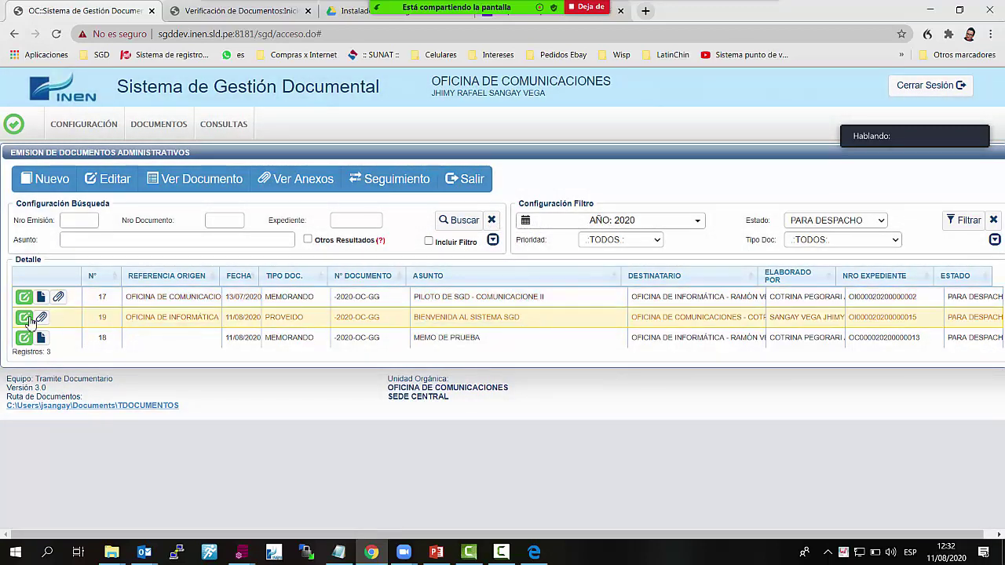
left_click(24, 318)
scroll(359, 332, "down", 1)
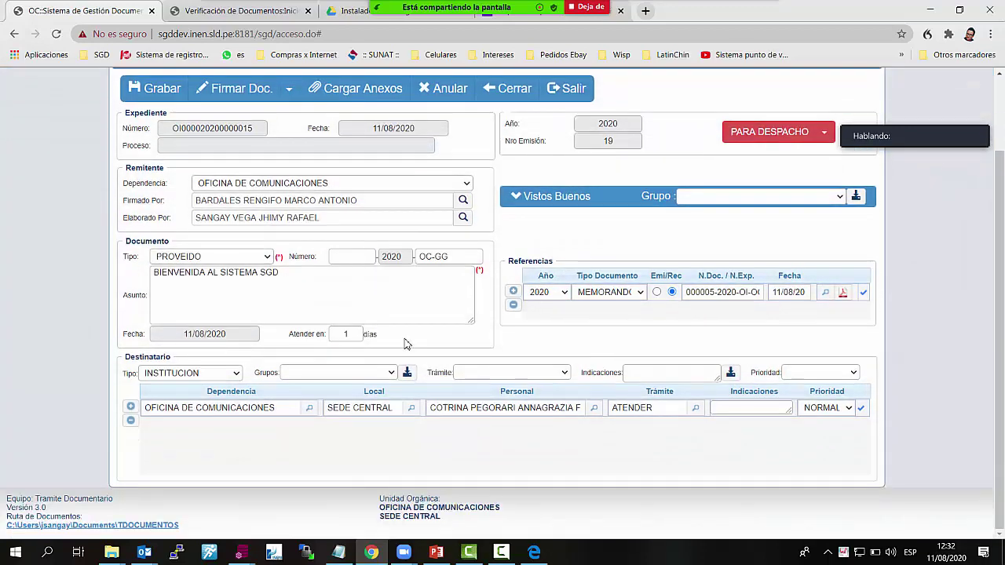
scroll(746, 324, "up", 1)
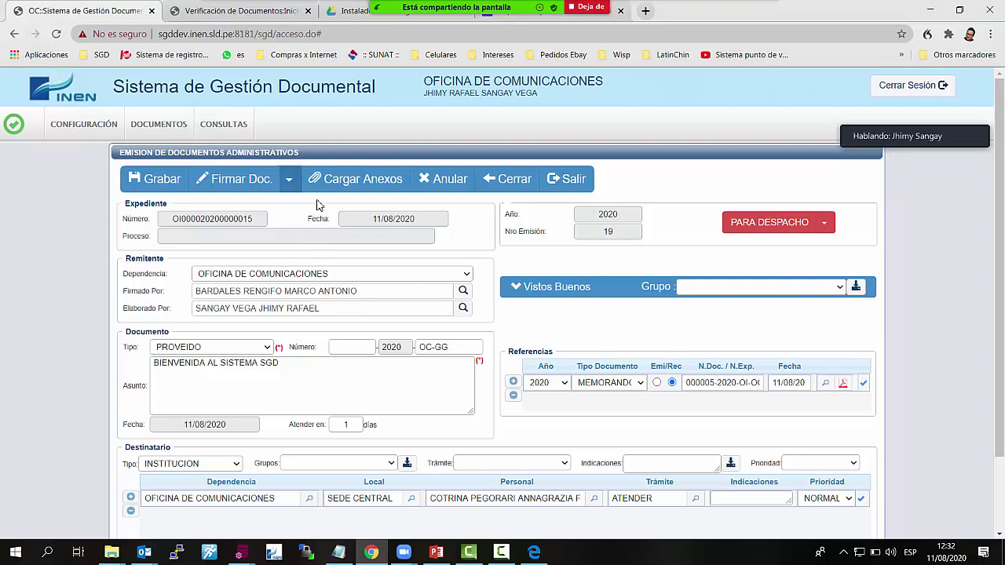
left_click(521, 188)
Point out the subject, document number and file number searches, view Dependencias Disponibles, and open CONFIGURACIÓN
left_click(91, 121)
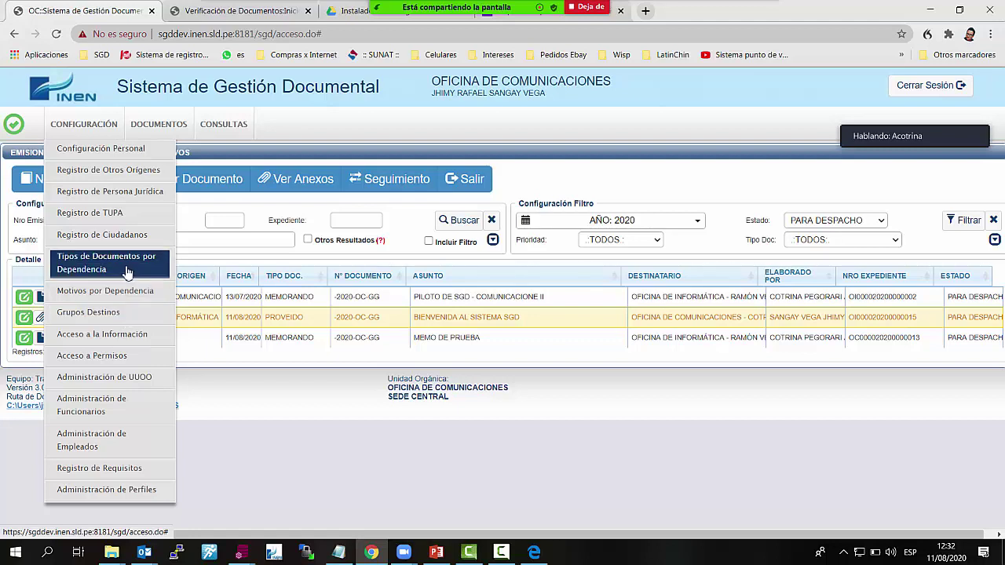
left_click(245, 241)
left_click(235, 222)
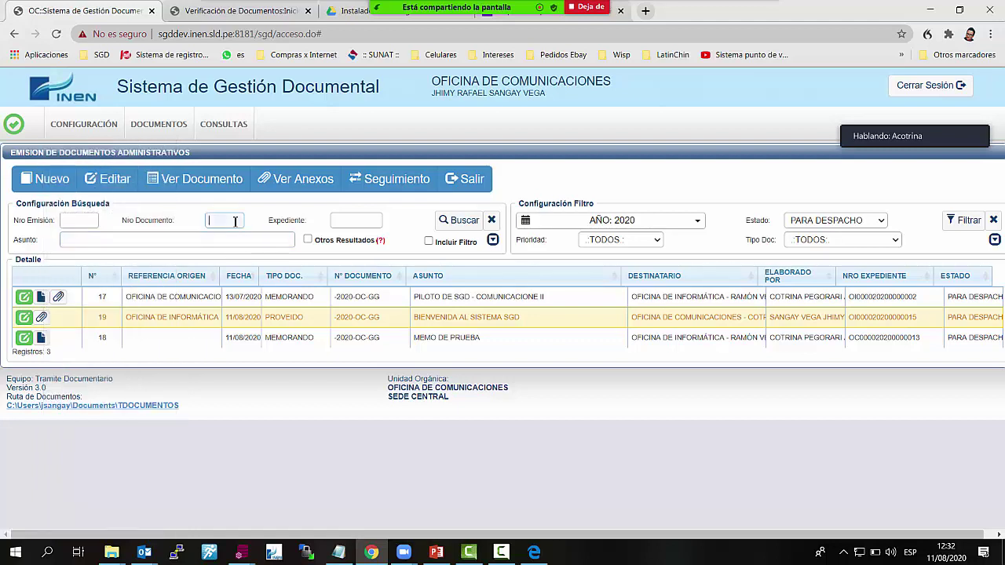
left_click(340, 222)
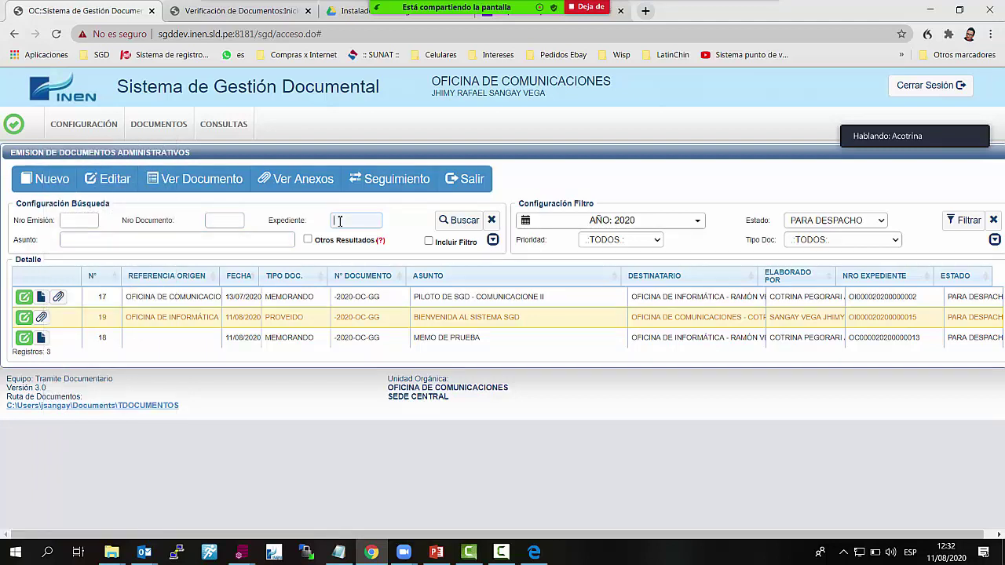
left_click(551, 83)
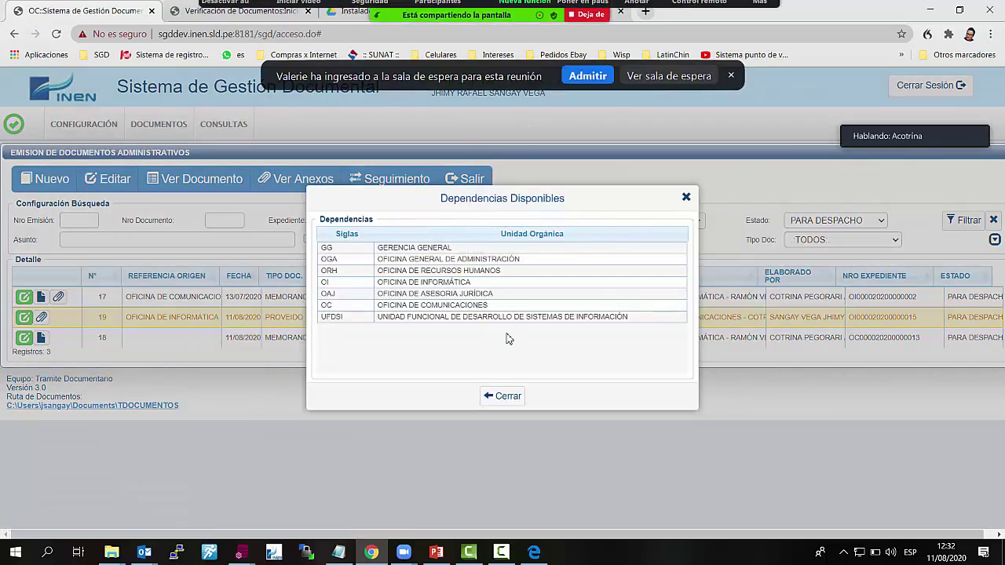
left_click(594, 79)
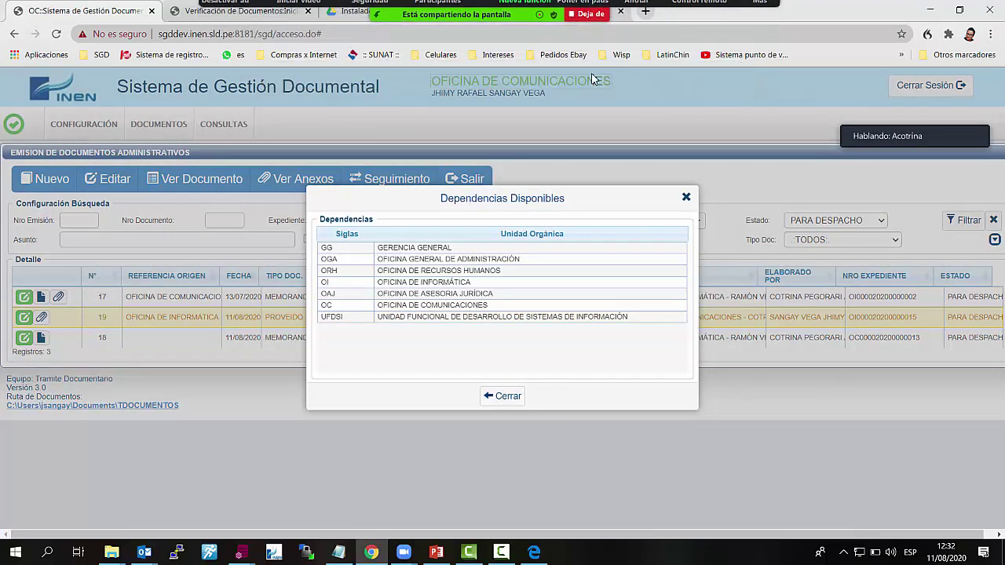
left_click(687, 199)
left_click(86, 126)
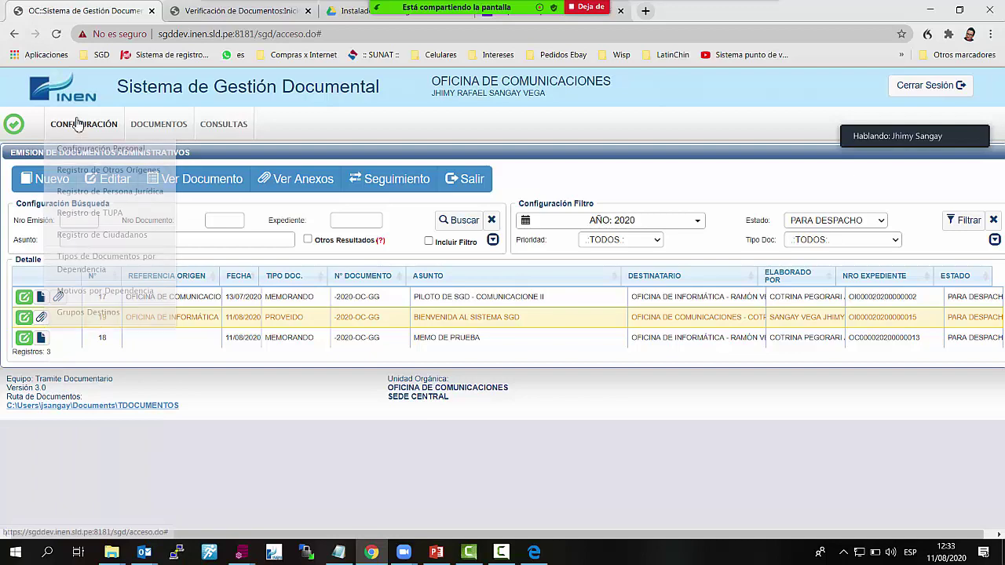
In Administración de Empleados, search for the coordinator employee by name
left_click(116, 446)
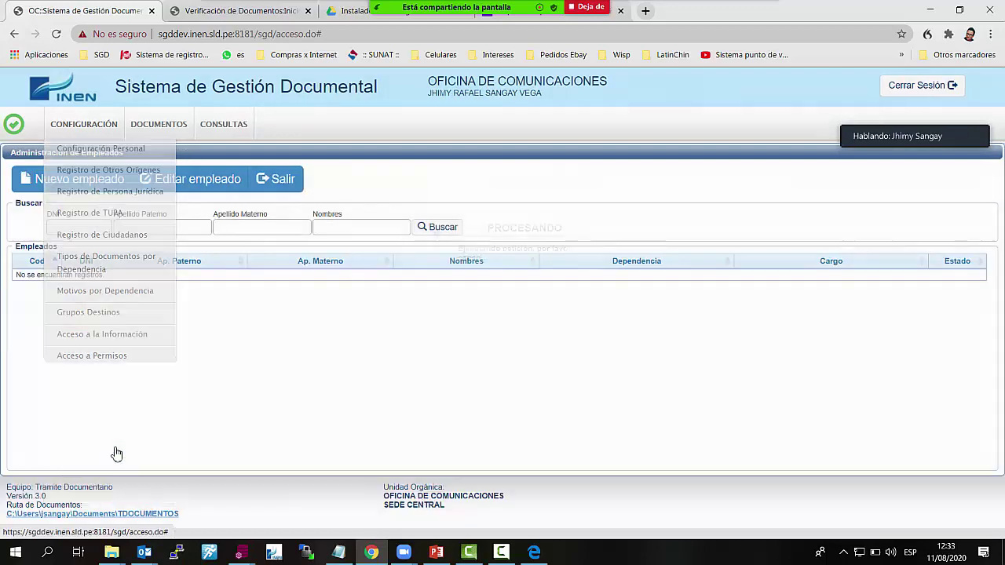
left_click(434, 228)
left_click(367, 225)
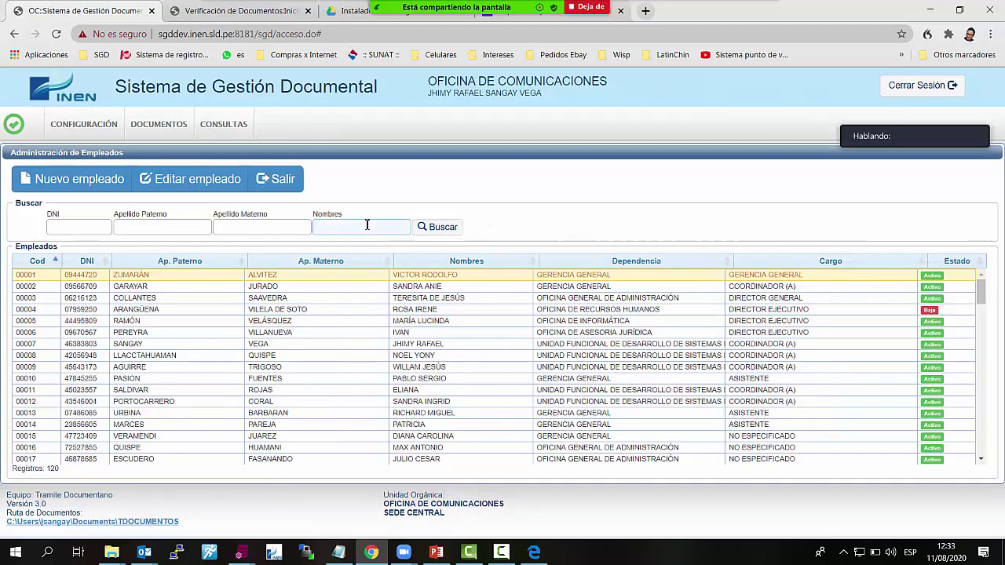
type("SANGAY")
key("Return")
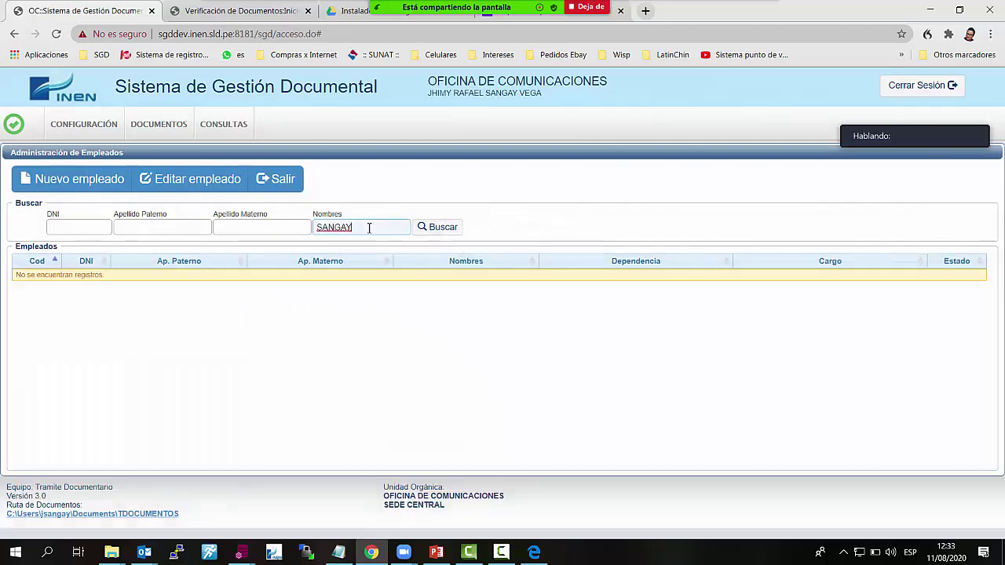
double_click(368, 228)
type("JHIMY")
key("Return")
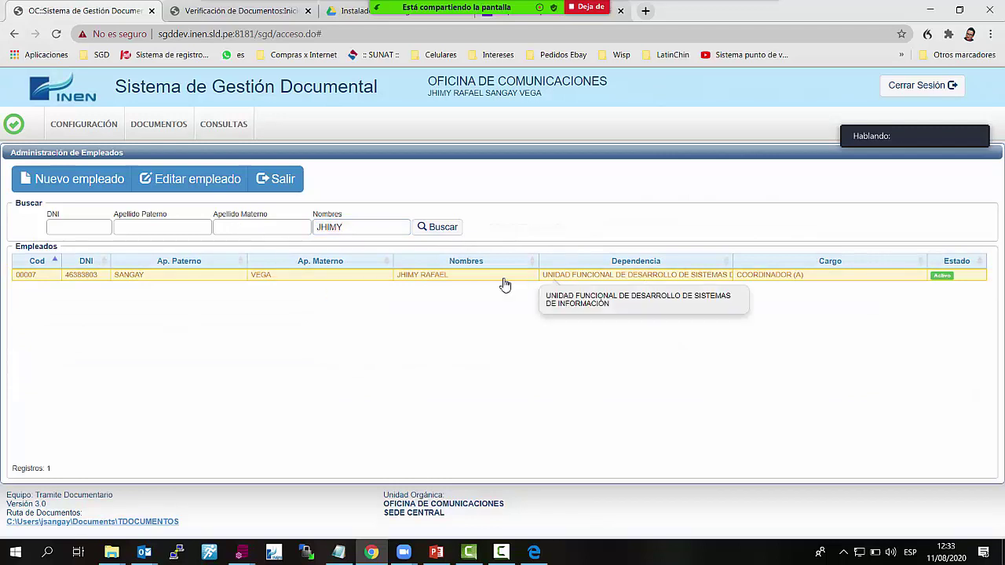
Change the employee's dependency to OFICINA DE INFORMÁTICA, save, and return to the dashboard
left_click(195, 186)
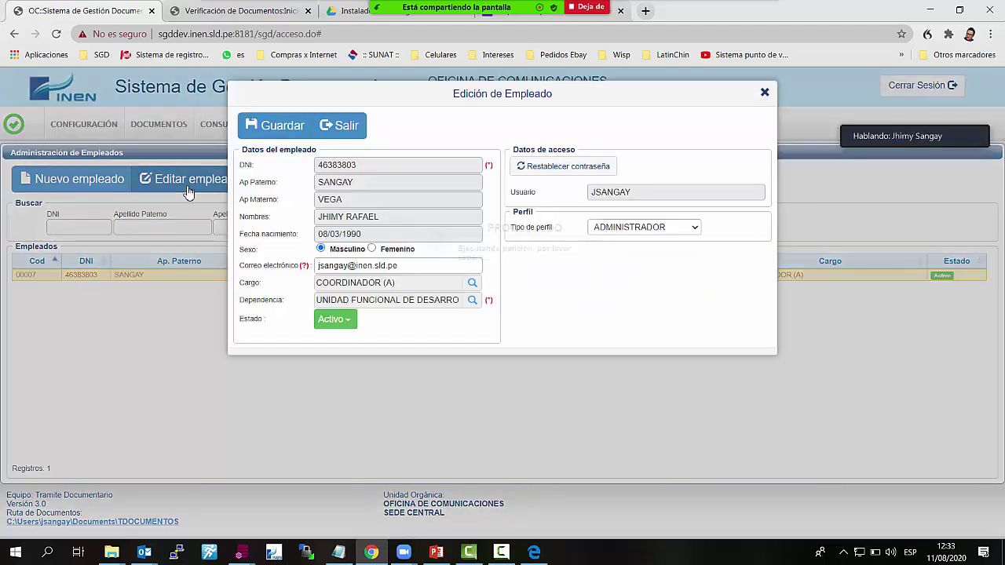
left_click(472, 300)
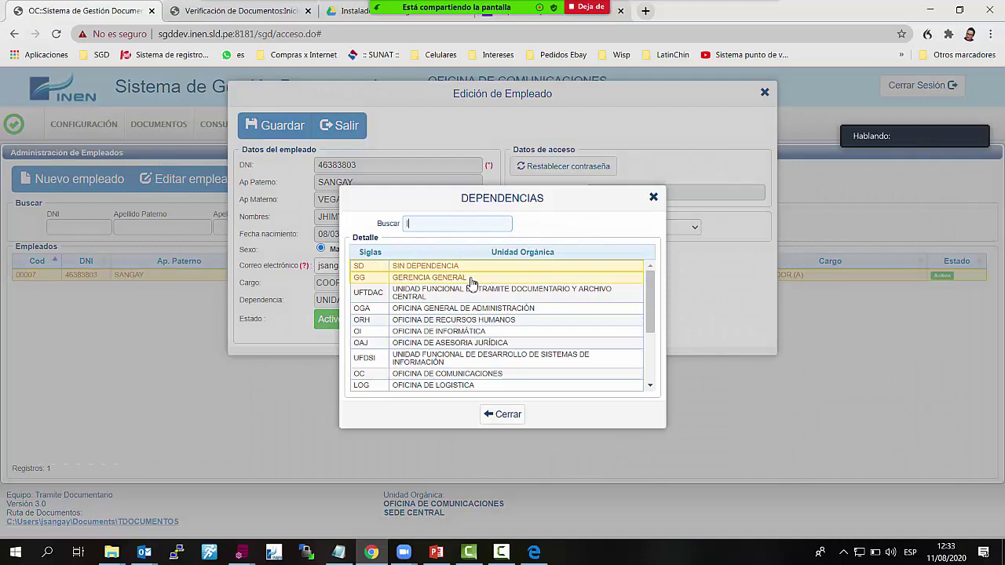
type("INFOR")
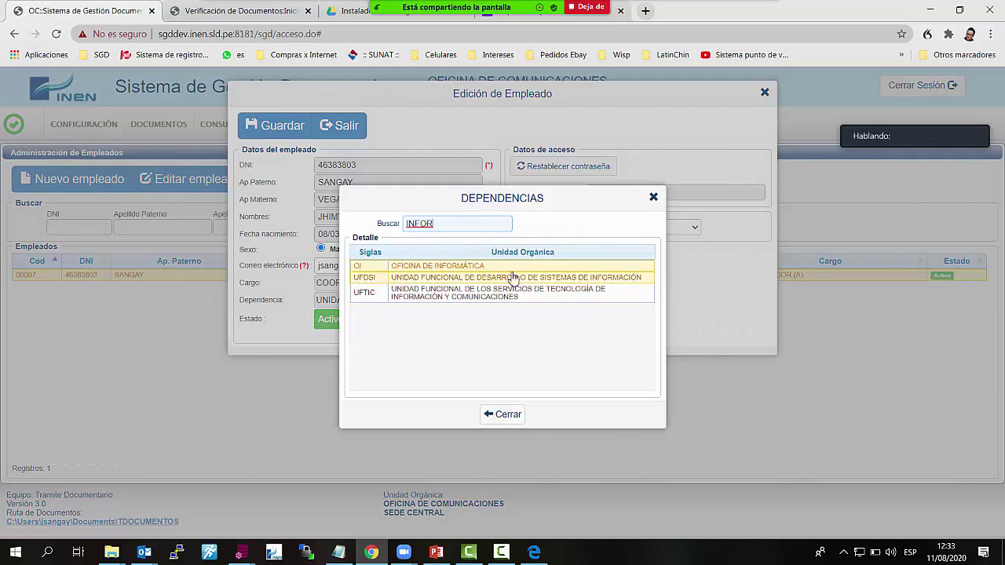
left_click(507, 267)
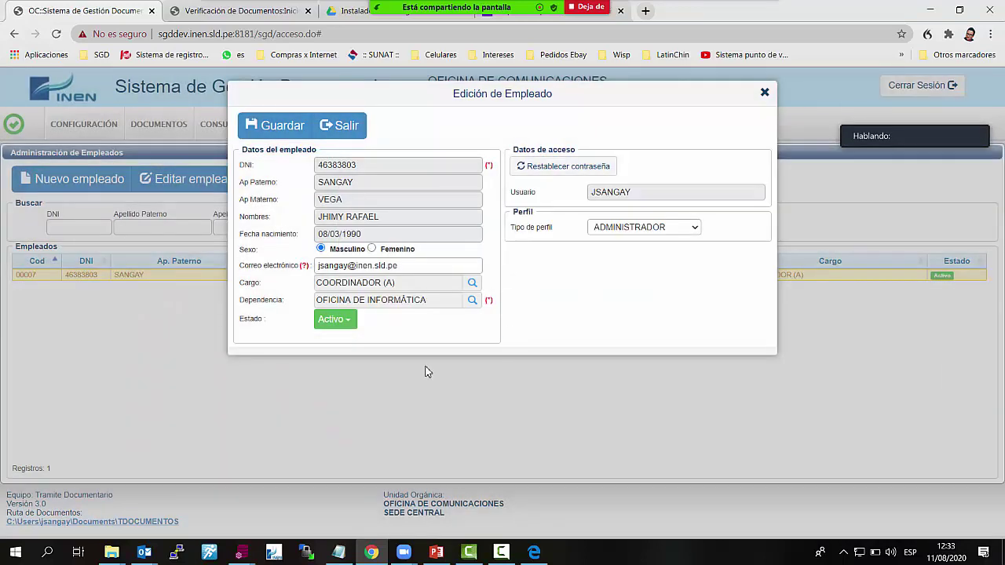
left_click(282, 131)
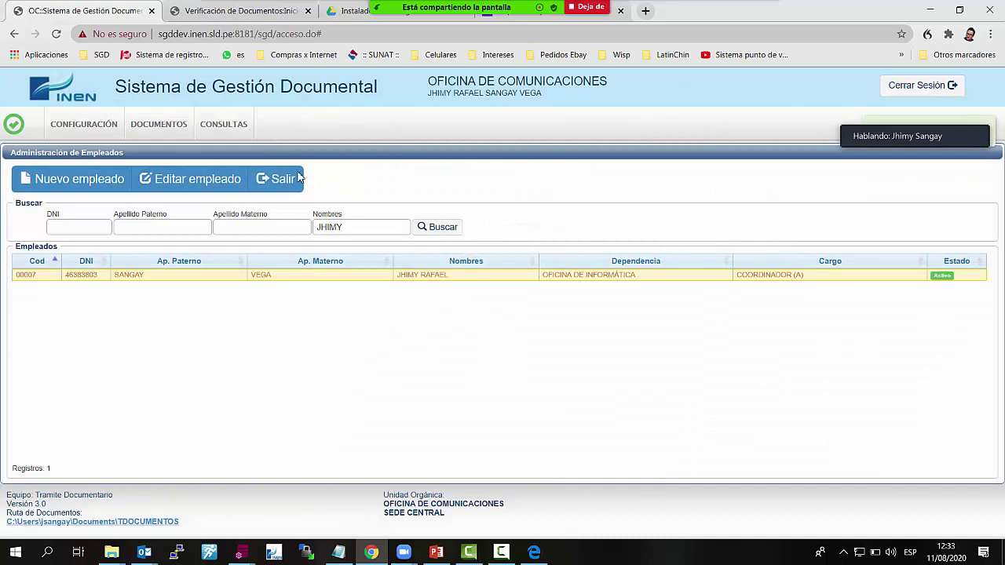
left_click(273, 187)
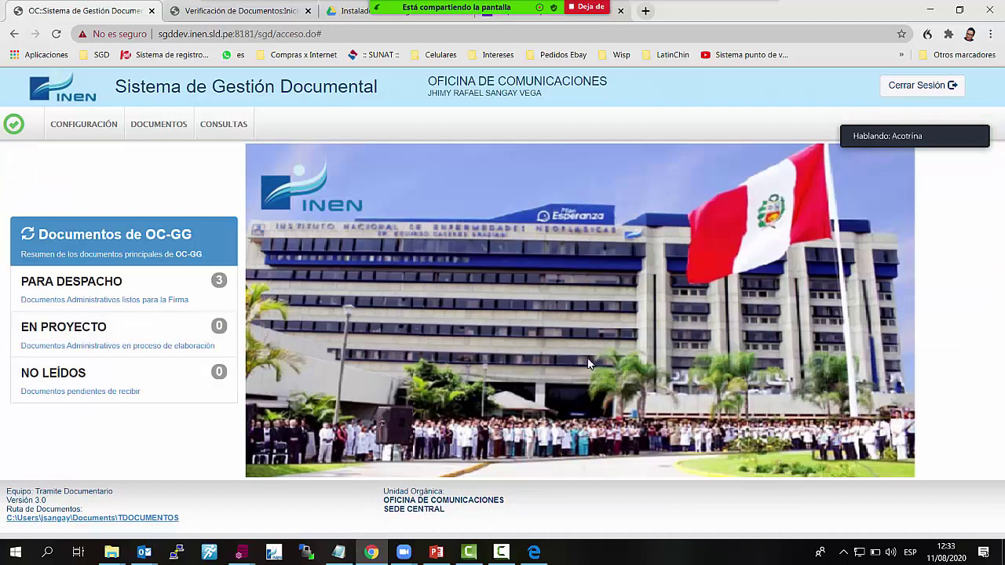
Show the verification portal and the Drive Instaladores folder's three SGD INEN .msi installers, then minimize Chrome to reveal Zoom
left_click(302, 12)
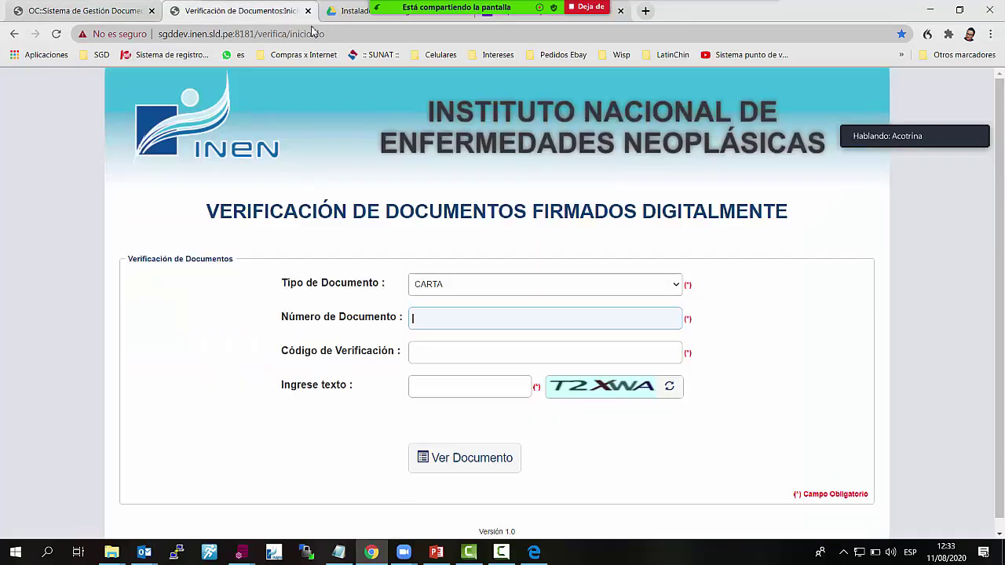
left_click(342, 14)
mouse_move(507, 10)
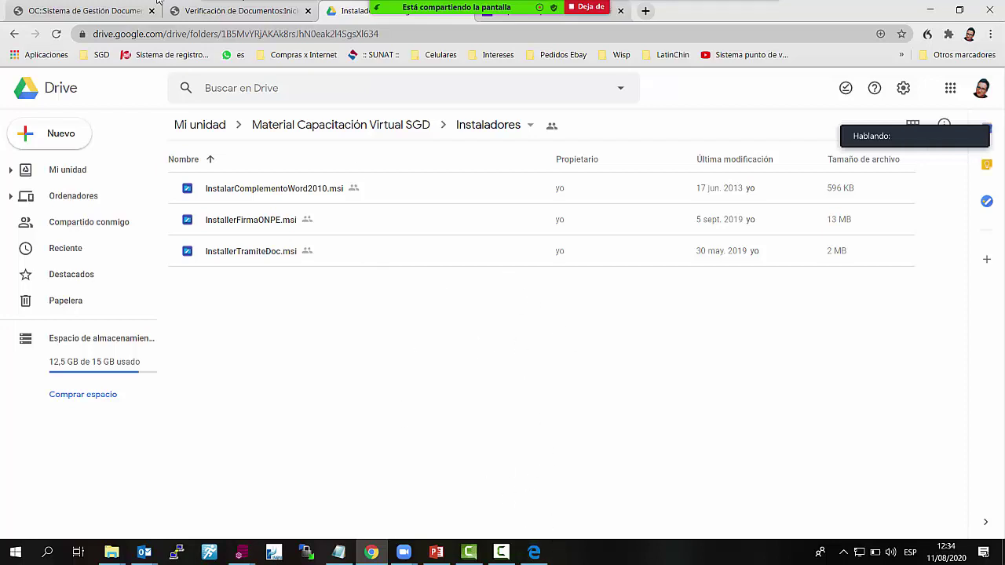
left_click(930, 9)
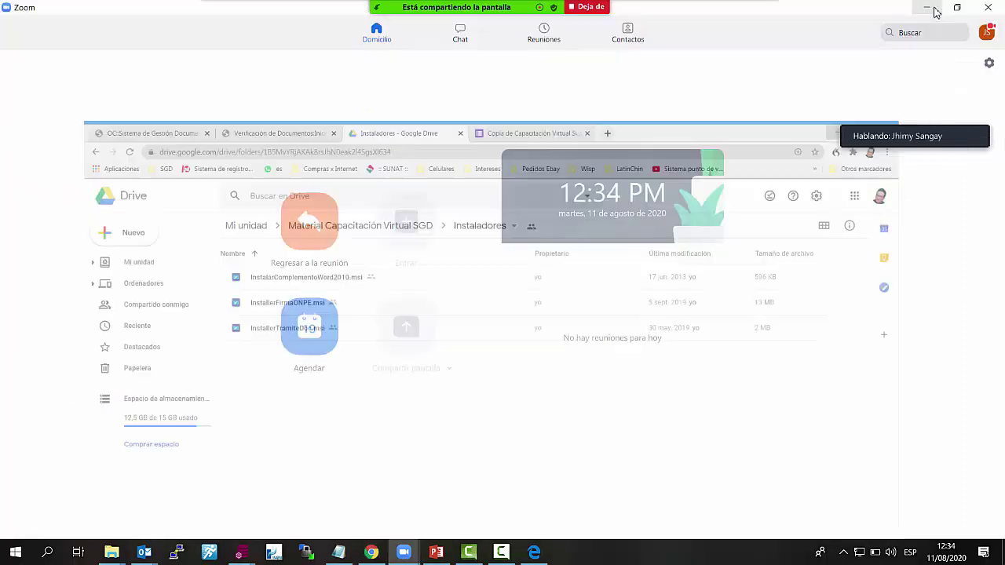